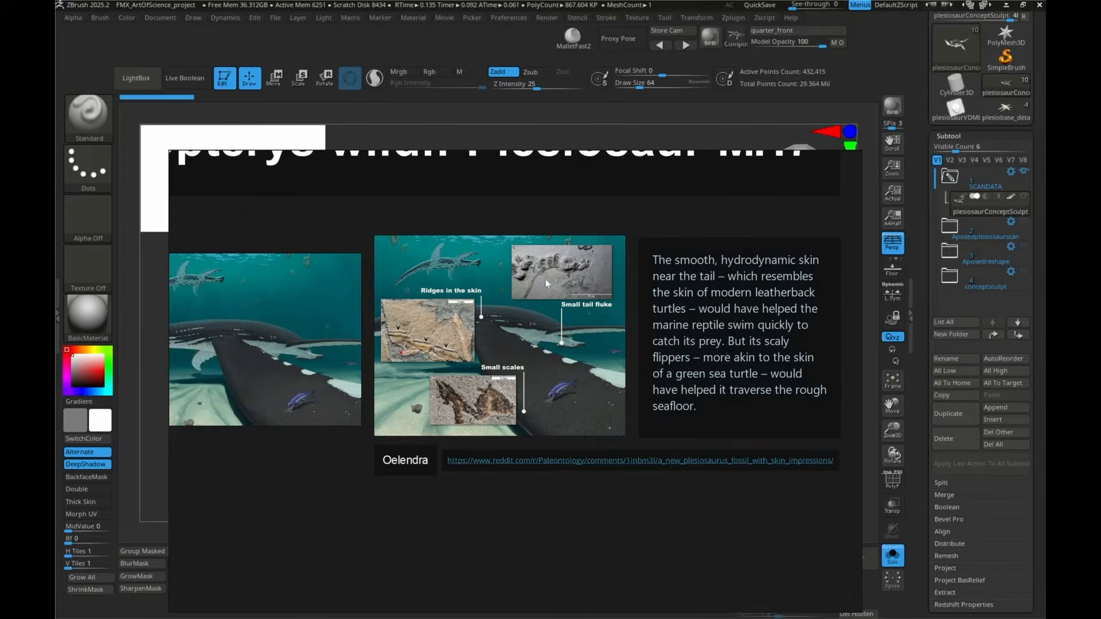
Step: Examine the study on Jurassic plesiosaur skin, scales and cells in the board's research journals section, including its skeleton photo
scroll(574, 432, down, 4)
middle_drag(621, 533, 855, 199)
scroll(643, 430, up, 4)
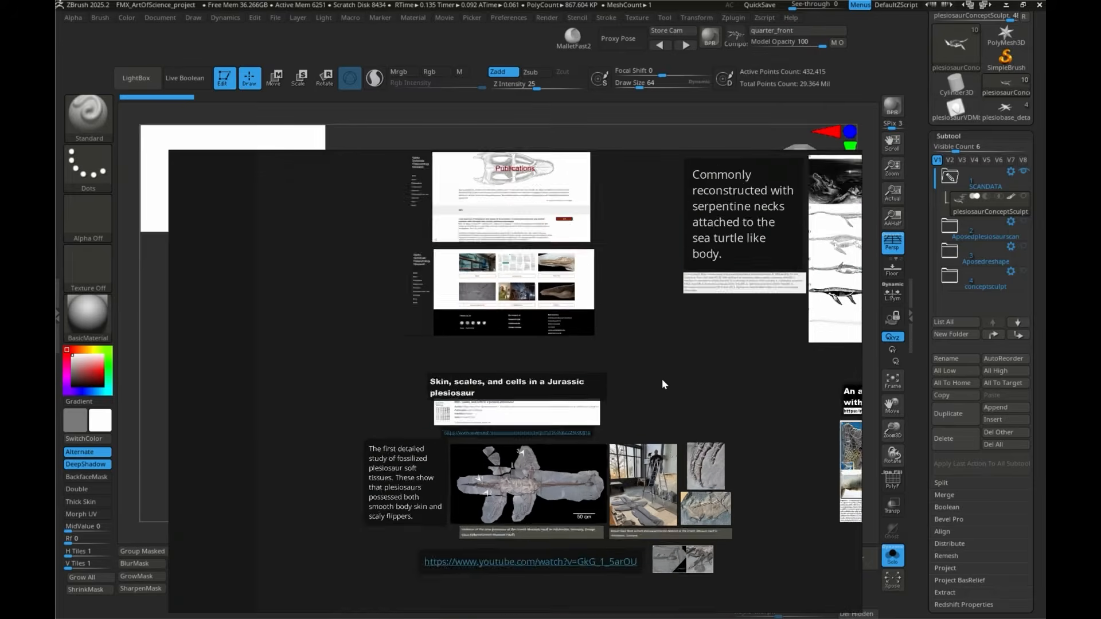
scroll(662, 378, up, 3)
middle_drag(644, 401, 733, 209)
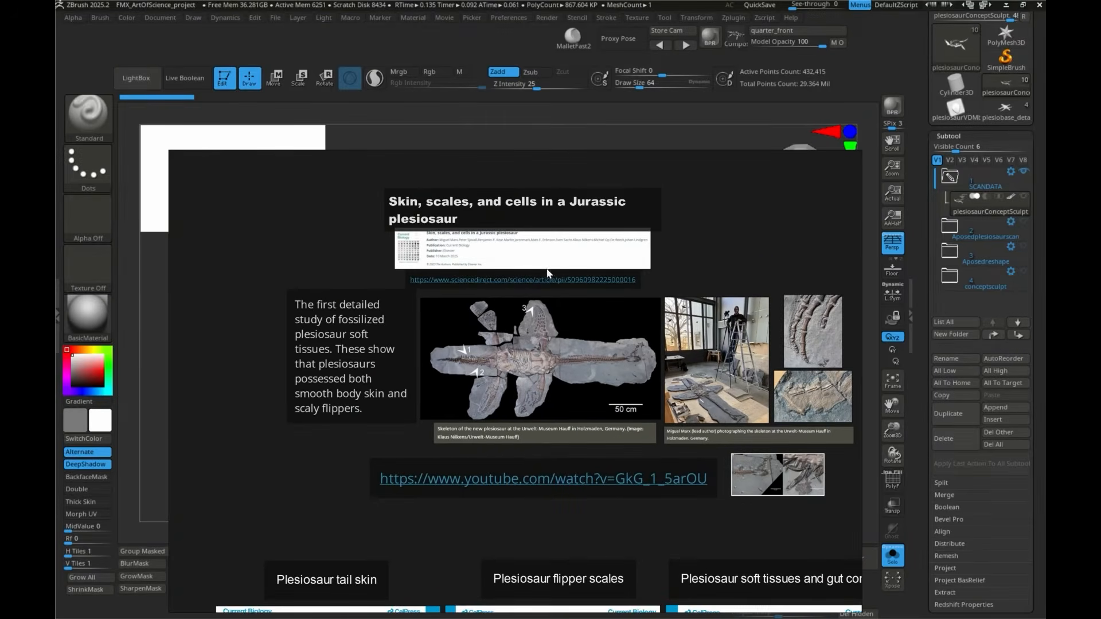
scroll(572, 283, up, 1)
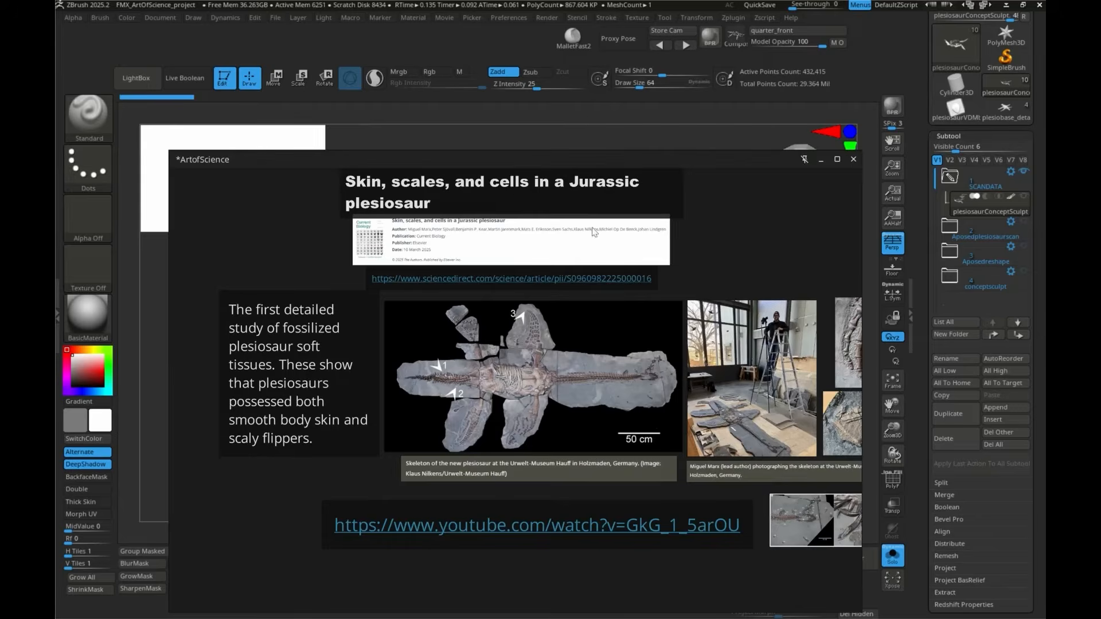
scroll(766, 344, up, 2)
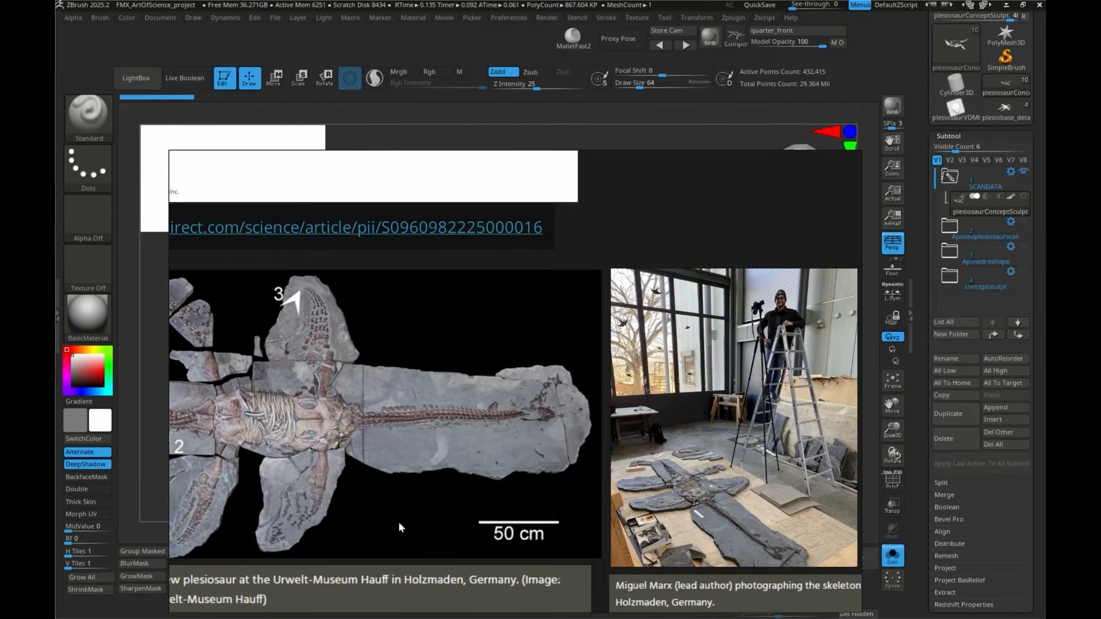
Step: Inspect the close-up photo of the fossil's preserved skin texture beside the museum skeleton photos
scroll(698, 432, down, 4)
middle_drag(906, 465, 697, 317)
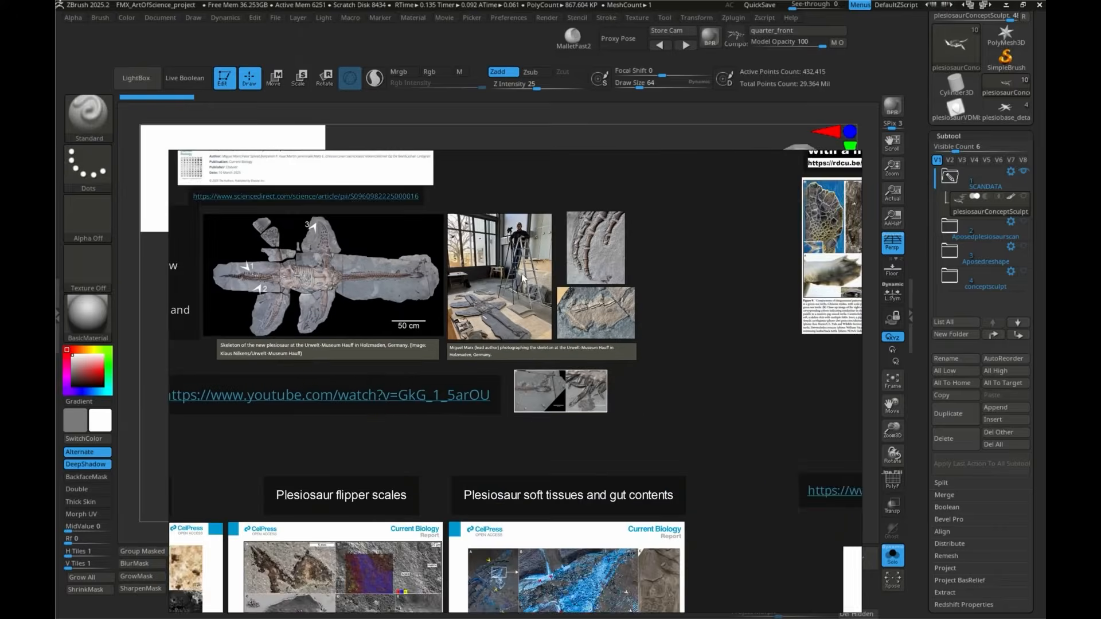
scroll(714, 316, up, 3)
scroll(714, 317, up, 5)
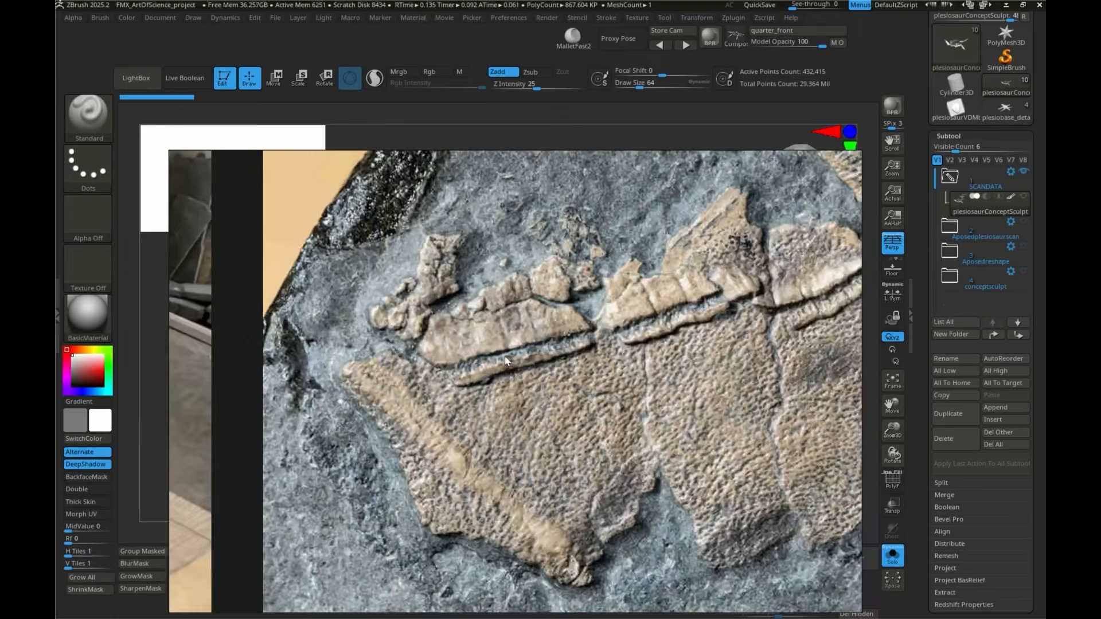
scroll(553, 408, down, 3)
scroll(561, 397, down, 1)
scroll(581, 404, up, 6)
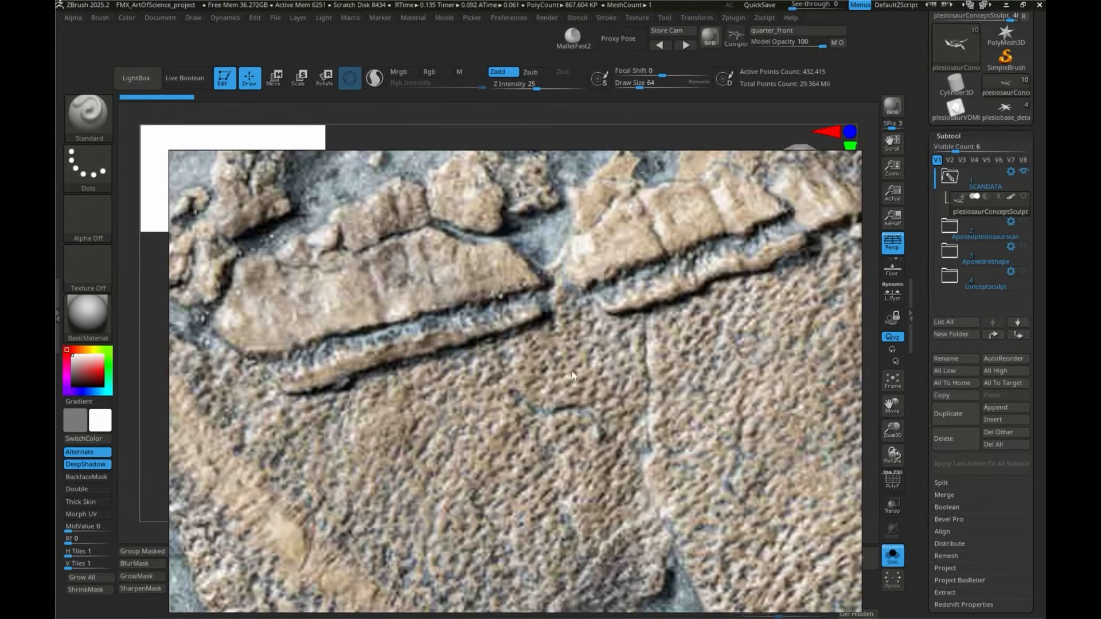
scroll(524, 277, down, 7)
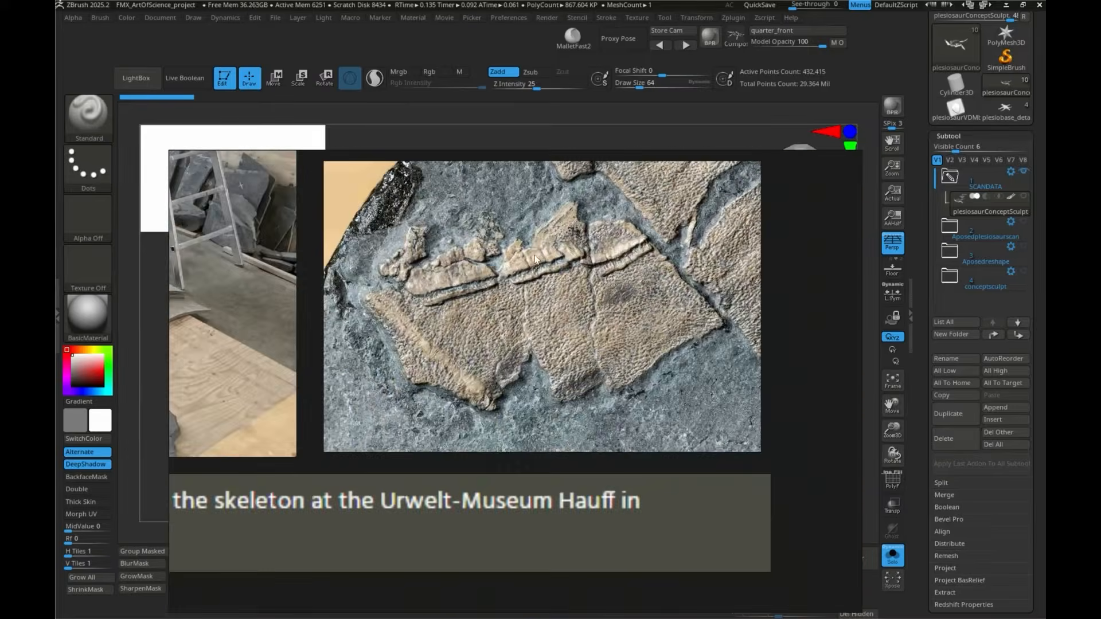
Step: Examine the Current Biology figure pages on plesiosaur flipper scales and plesiosaur tail skin
scroll(678, 343, down, 3)
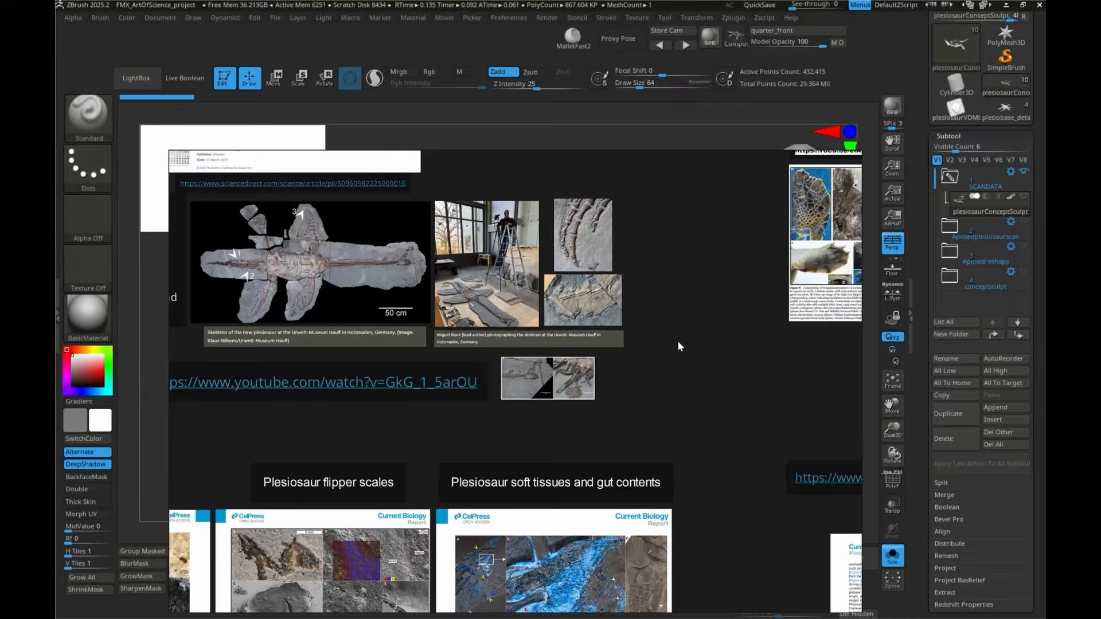
scroll(638, 369, down, 3)
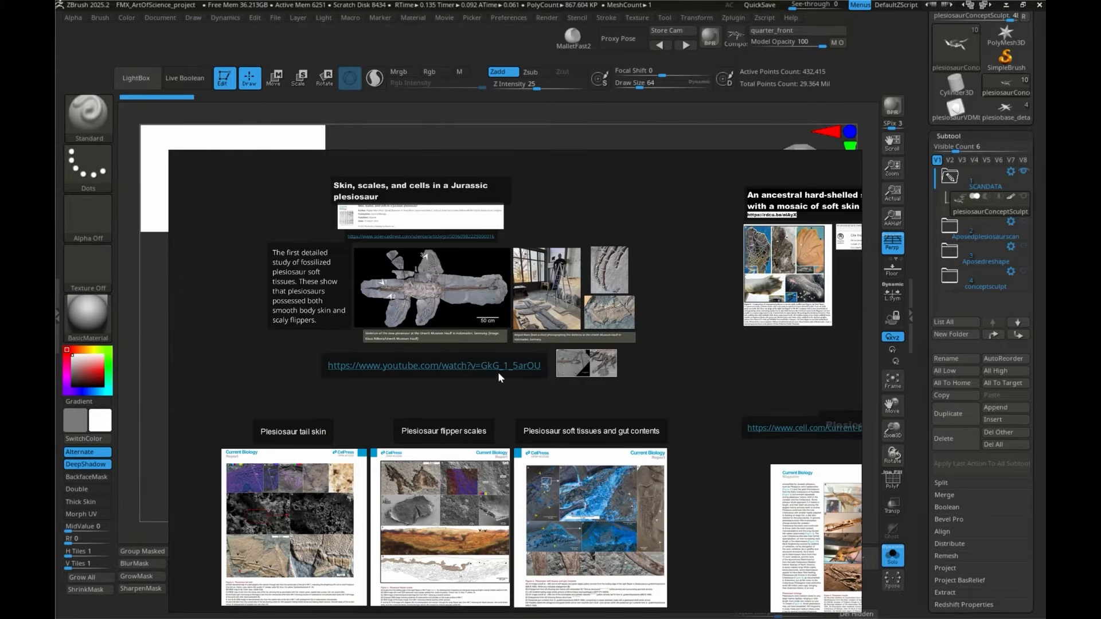
middle_drag(512, 405, 537, 237)
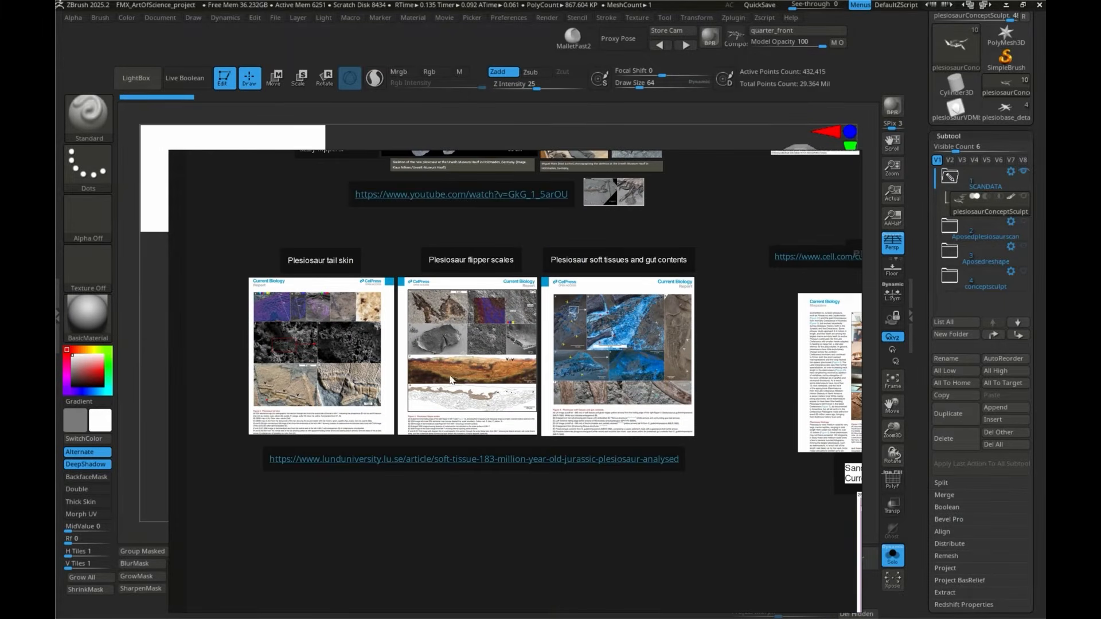
scroll(469, 355, up, 2)
scroll(469, 355, up, 1)
scroll(364, 369, up, 2)
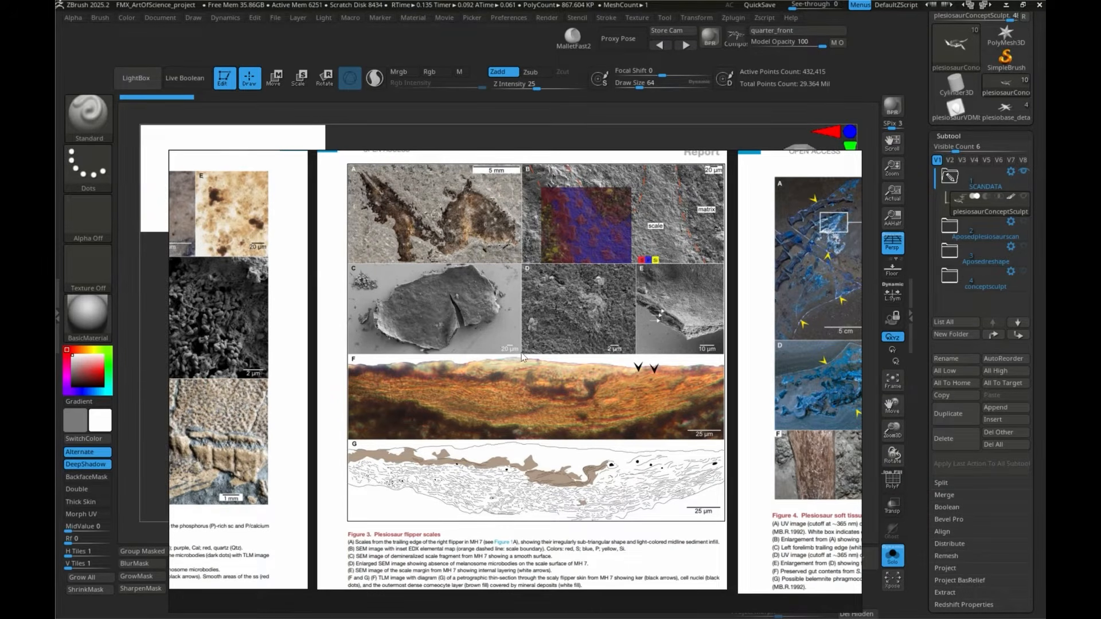
scroll(489, 377, down, 6)
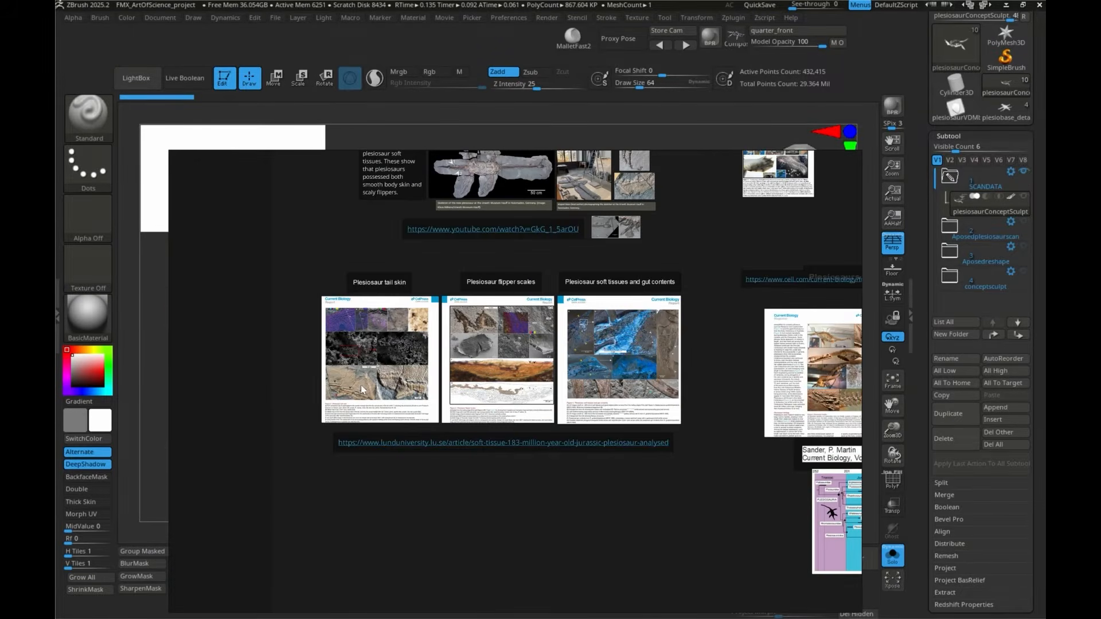
scroll(375, 384, up, 5)
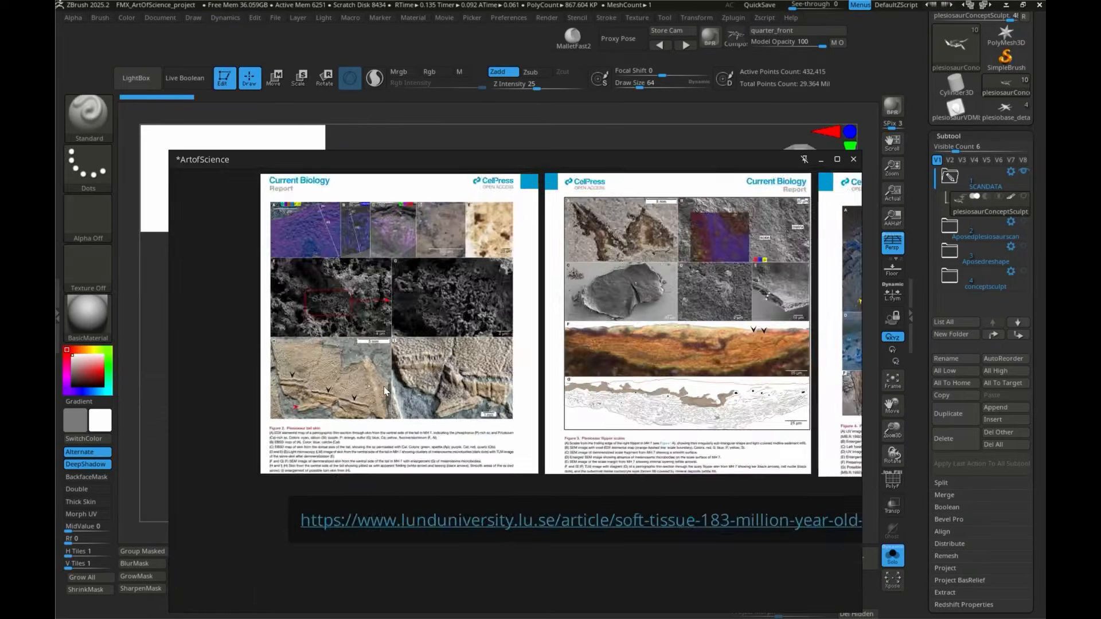
scroll(385, 392, up, 2)
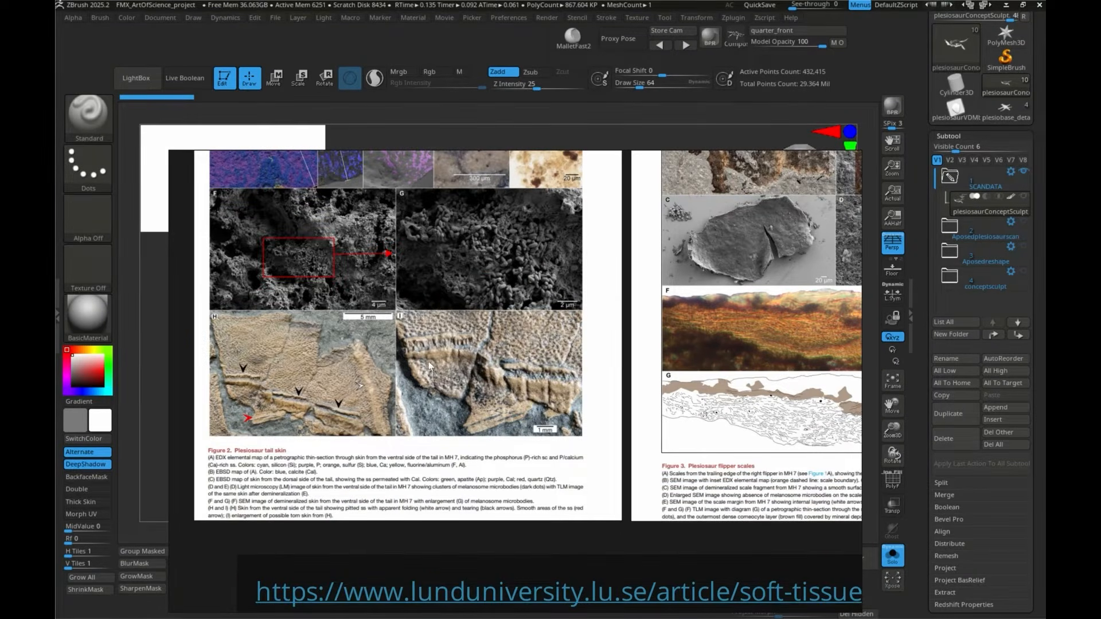
Step: Look through the paleontology and paleoart book covers in the Books section of the reference board
scroll(499, 357, down, 2)
scroll(516, 353, down, 2)
scroll(619, 345, down, 4)
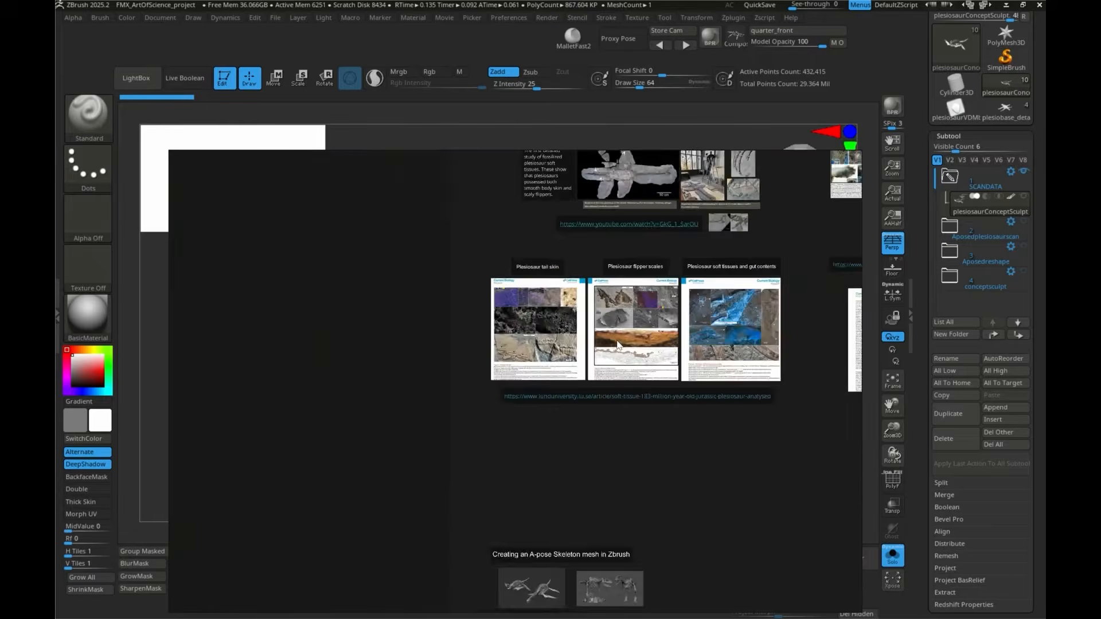
middle_drag(681, 394, 383, 601)
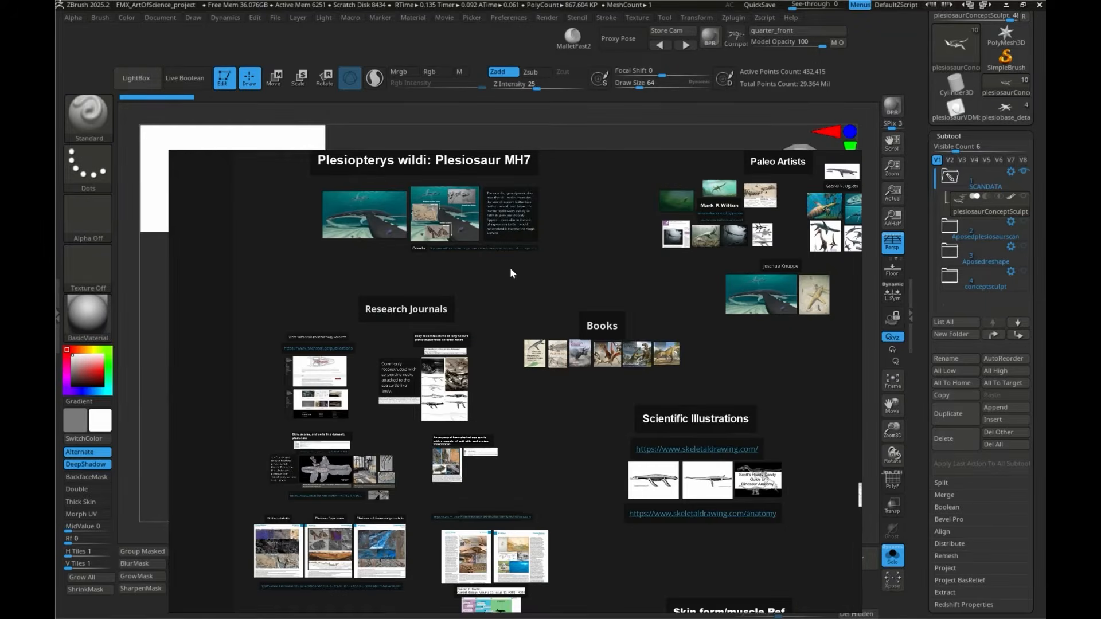
scroll(622, 344, up, 5)
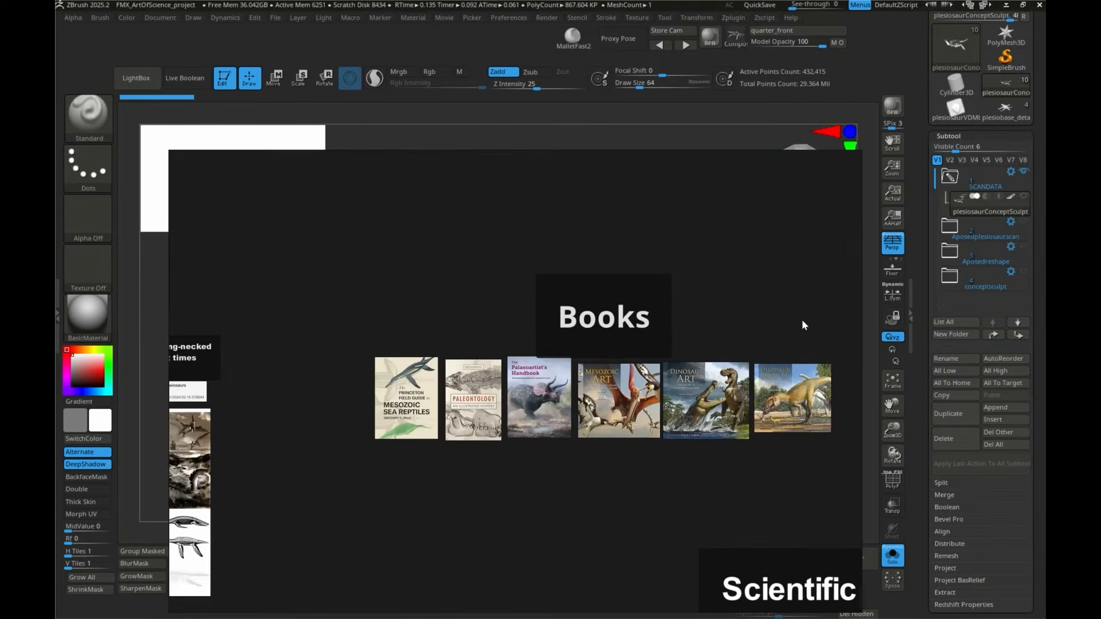
middle_drag(725, 333, 667, 335)
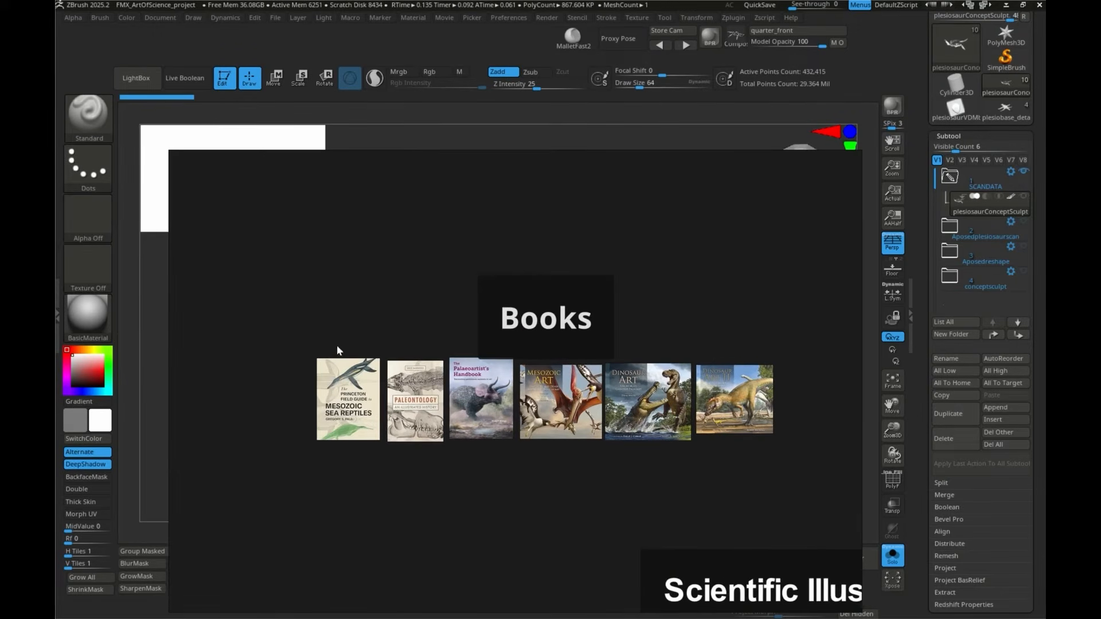
scroll(459, 414, up, 5)
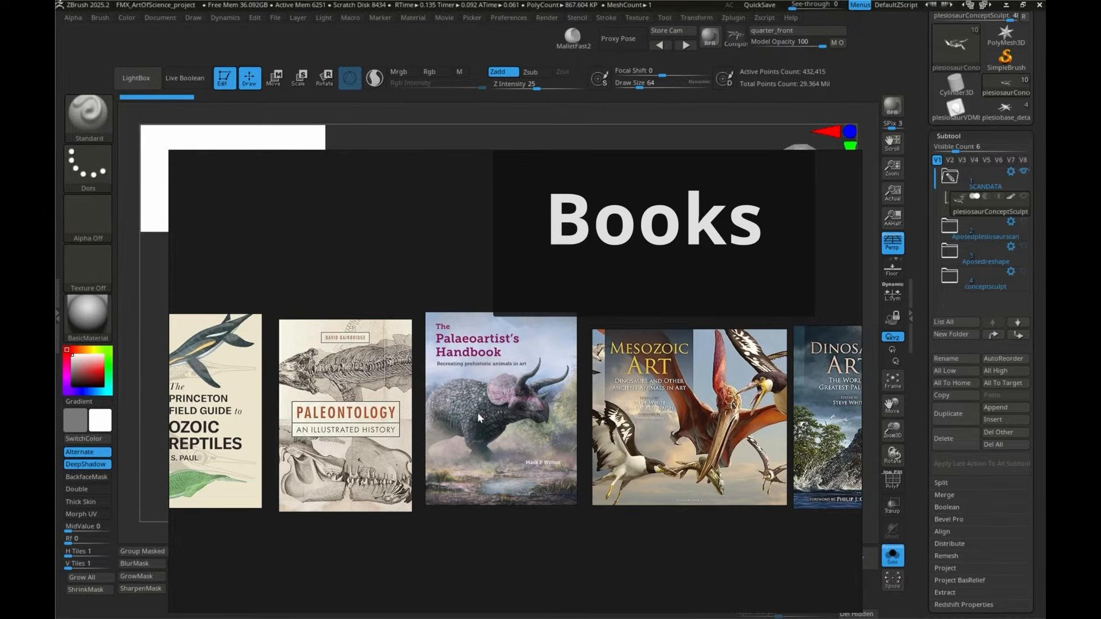
scroll(517, 434, down, 3)
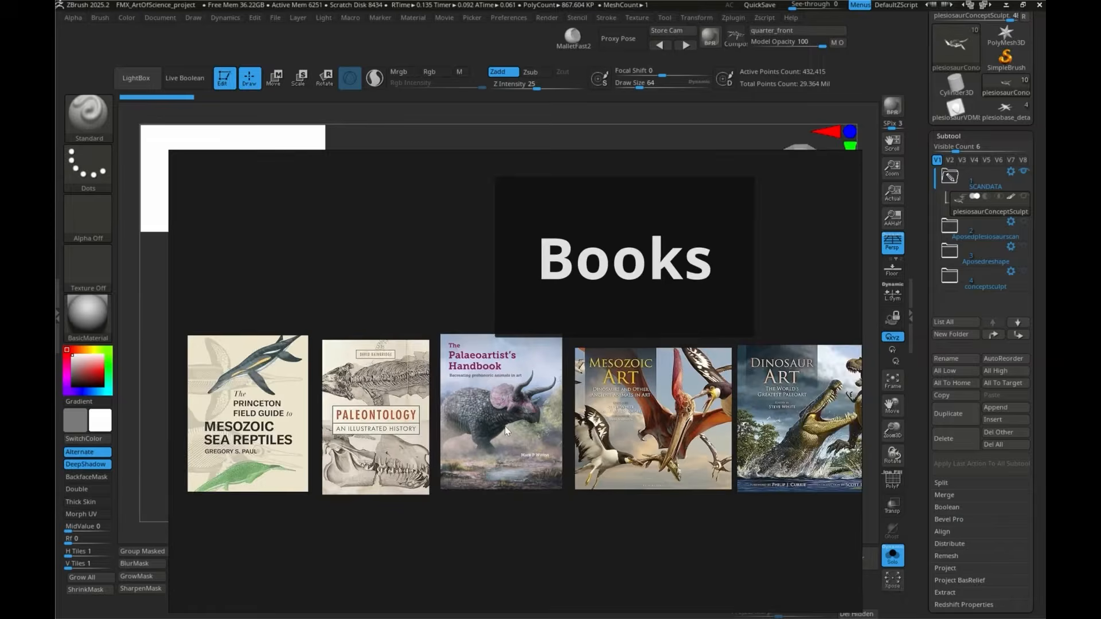
Step: Study the plesiosaur paintings, blog page and body outline drawings of the first artist in the Paleo Artists section
scroll(611, 470, down, 3)
middle_drag(645, 274, 336, 452)
scroll(519, 328, up, 3)
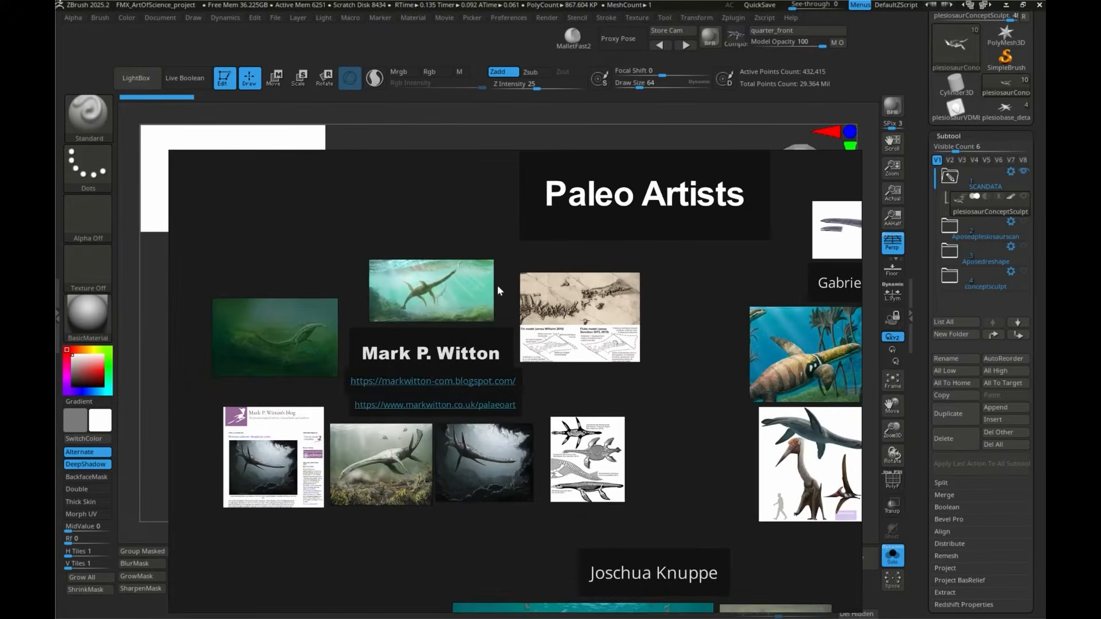
scroll(379, 459, up, 2)
middle_drag(293, 388, 357, 336)
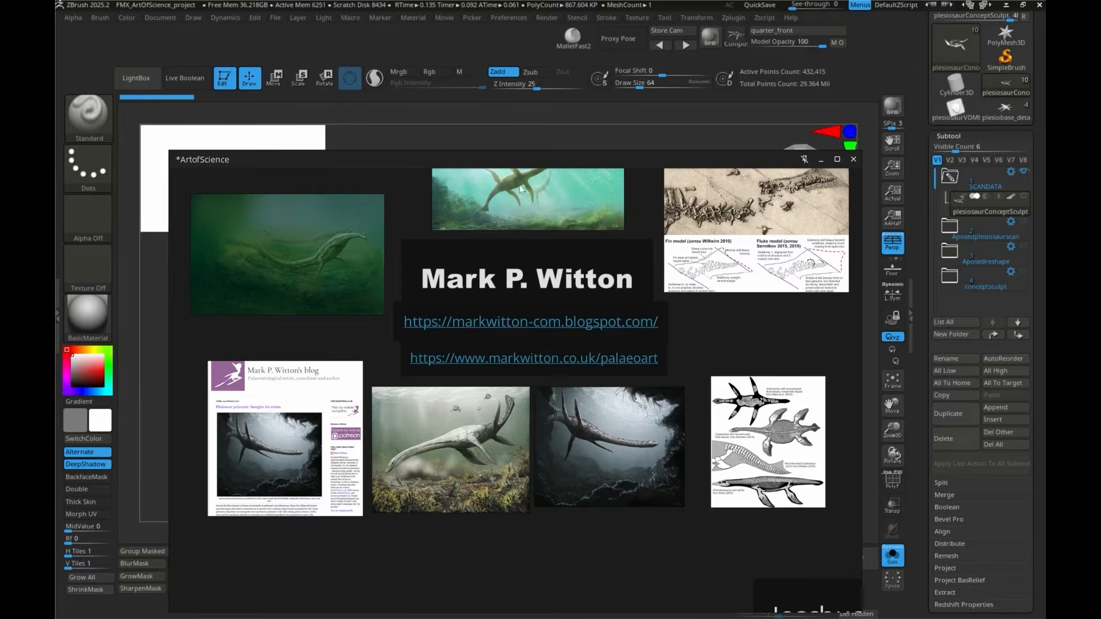
scroll(433, 316, down, 1)
scroll(560, 441, up, 2)
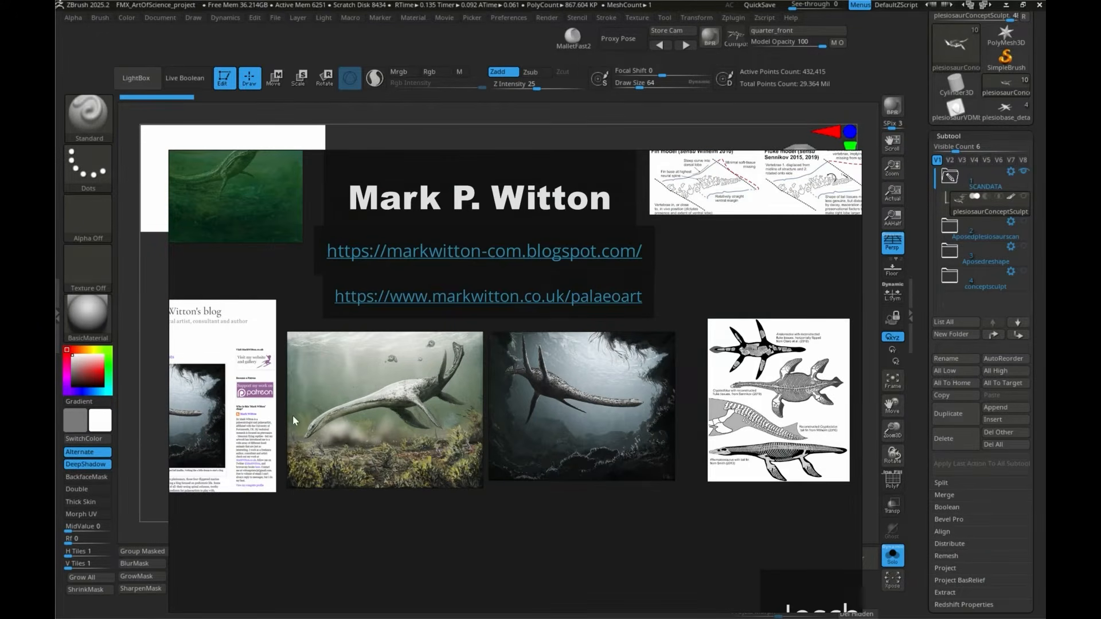
scroll(293, 420, up, 4)
scroll(688, 363, down, 7)
middle_drag(697, 489, 521, 537)
scroll(667, 504, up, 6)
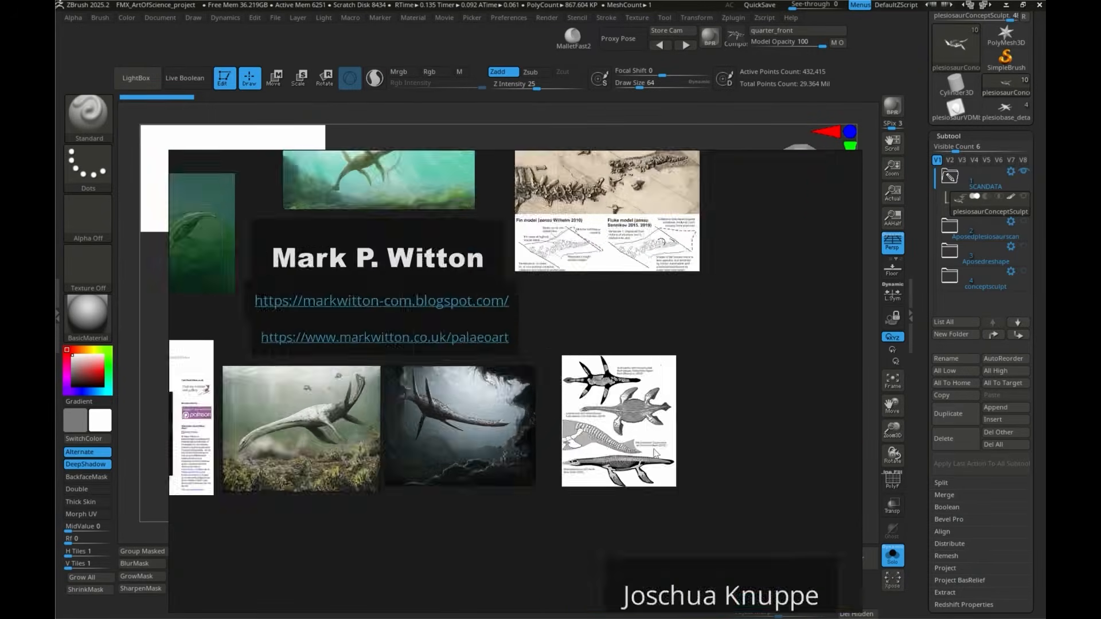
scroll(618, 340, down, 2)
scroll(618, 340, down, 3)
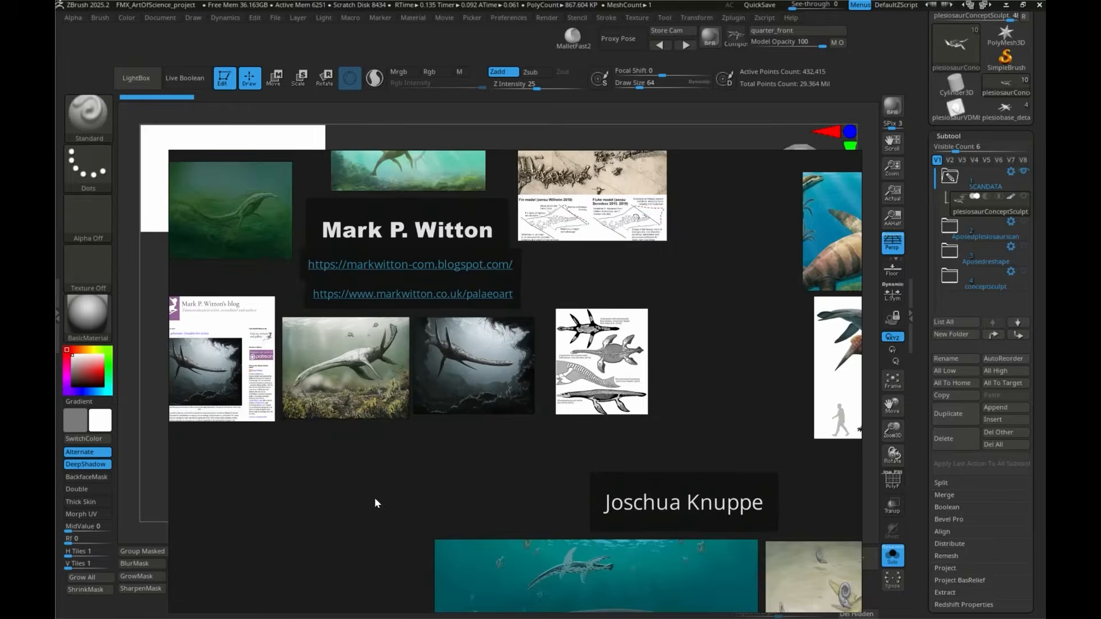
Step: Examine the soft-tissue skeleton diagrams and fossil images in the Skin form/muscle Ref section
scroll(477, 370, down, 5)
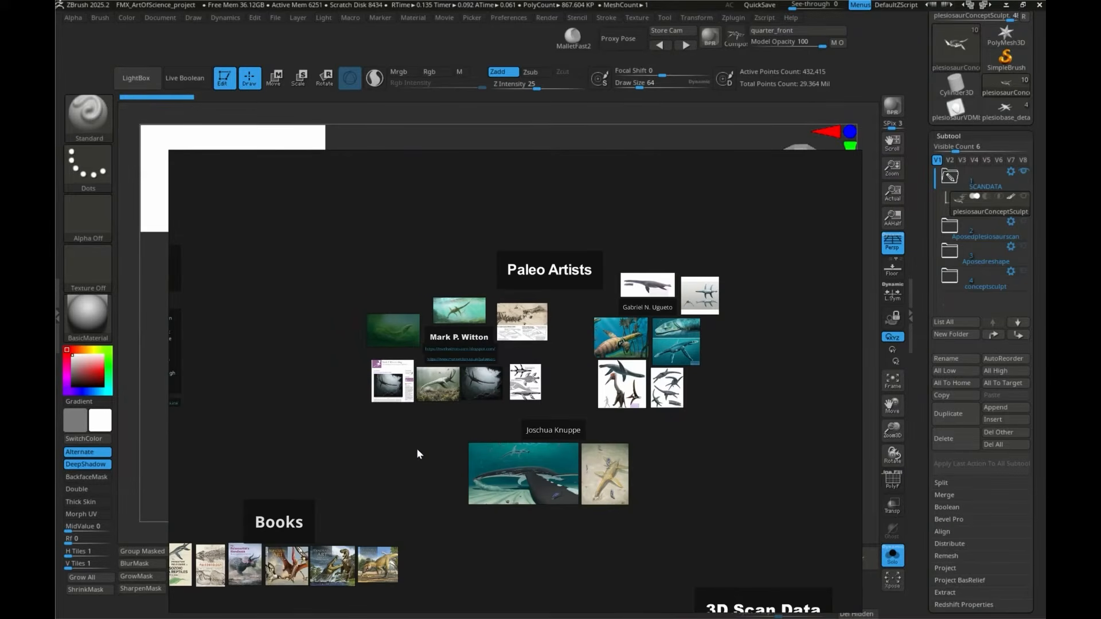
middle_drag(431, 448, 420, 166)
middle_drag(514, 297, 524, 465)
middle_drag(499, 250, 499, 29)
middle_drag(422, 315, 416, 151)
middle_drag(609, 305, 537, 205)
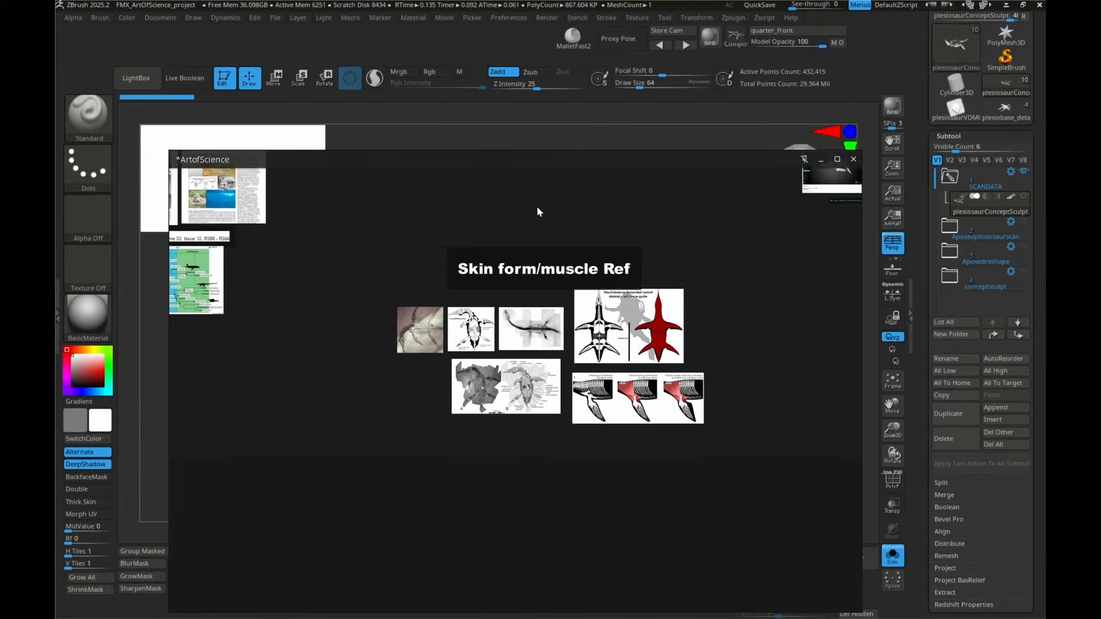
scroll(576, 370, up, 3)
scroll(392, 289, up, 2)
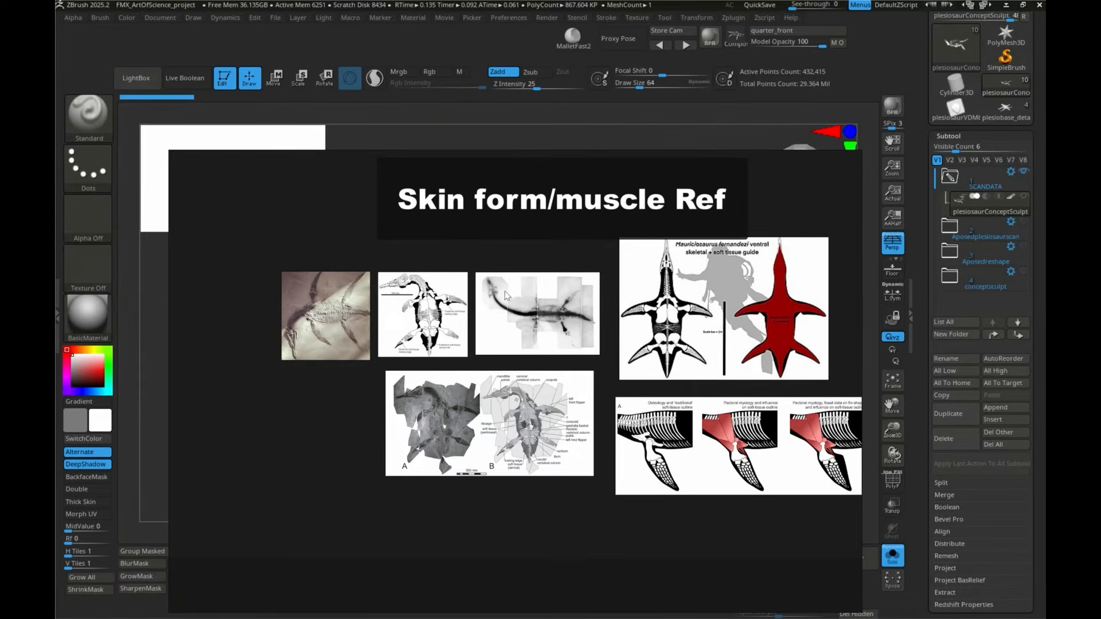
scroll(418, 320, up, 4)
scroll(424, 314, up, 2)
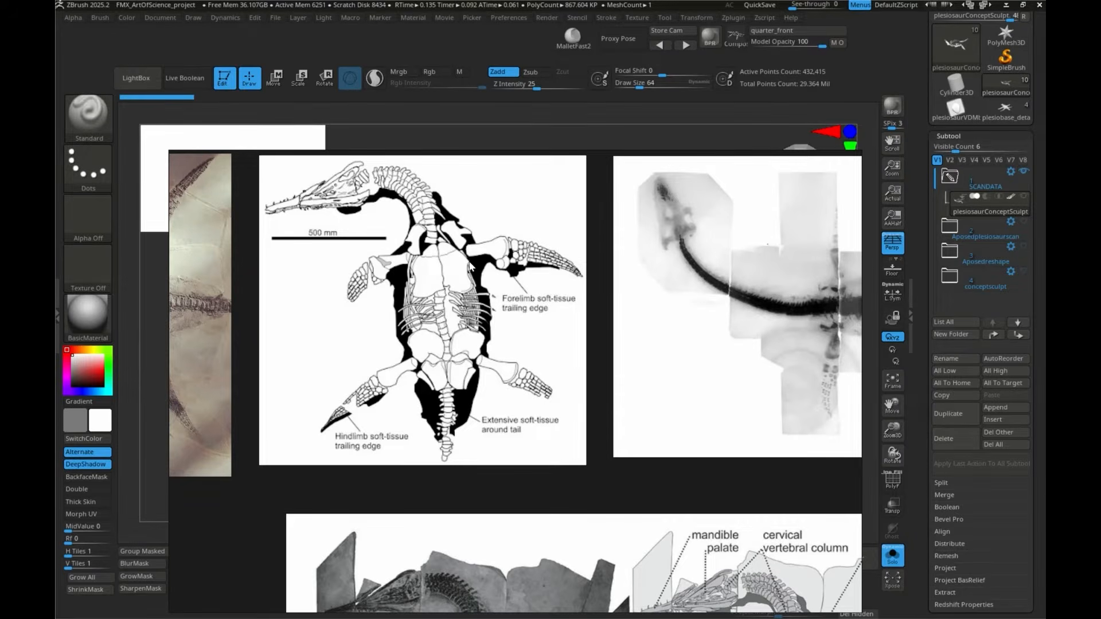
scroll(469, 266, down, 2)
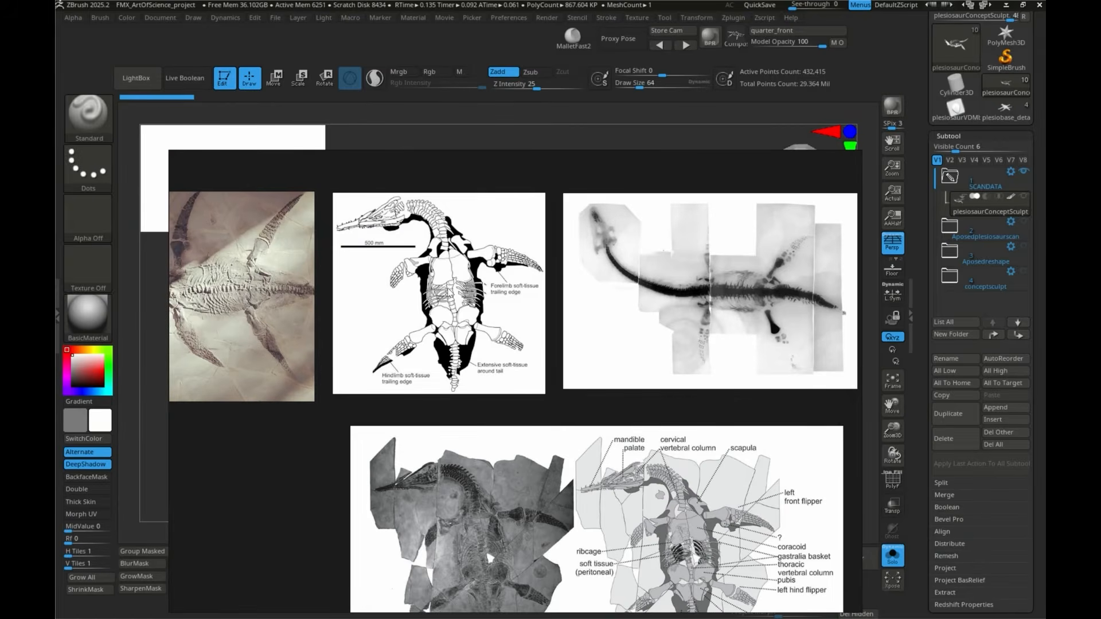
scroll(460, 232, down, 2)
scroll(459, 189, up, 2)
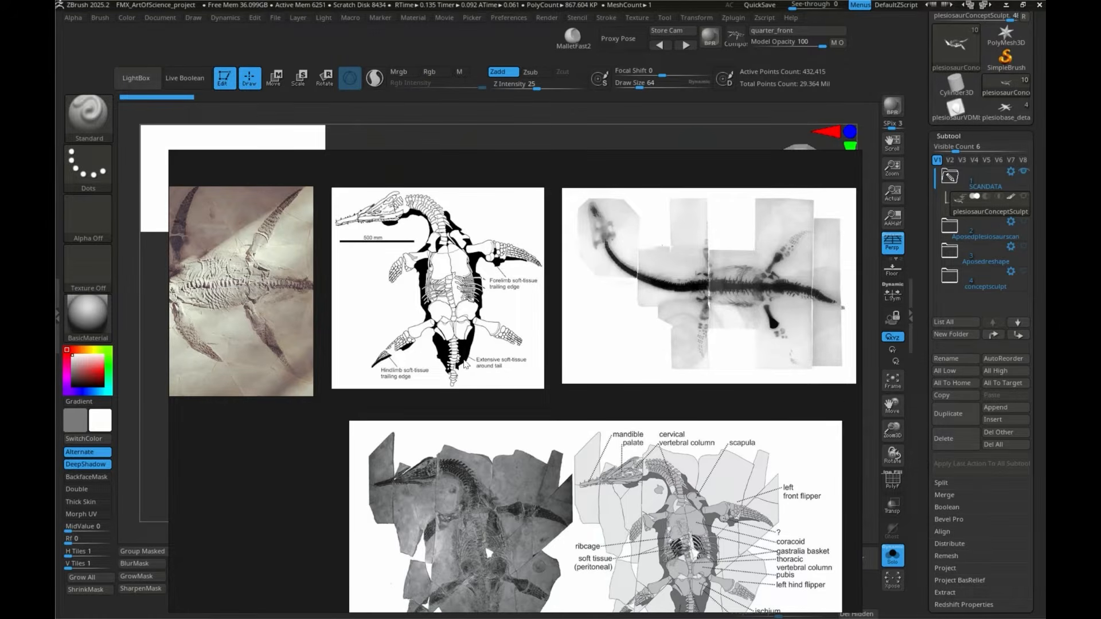
Step: View the Mauriciosaurus ventral soft-tissue guide and the pectoral muscle diagrams in the Skin form/muscle Ref section
scroll(466, 349, down, 3)
scroll(505, 370, down, 1)
middle_drag(642, 382, 488, 362)
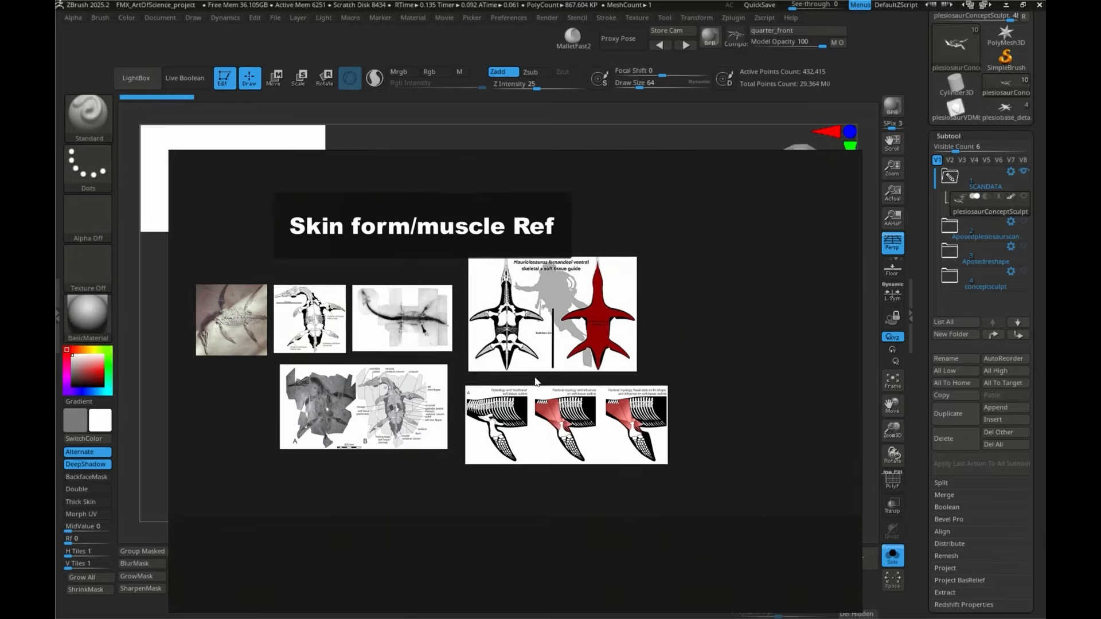
scroll(574, 426, up, 1)
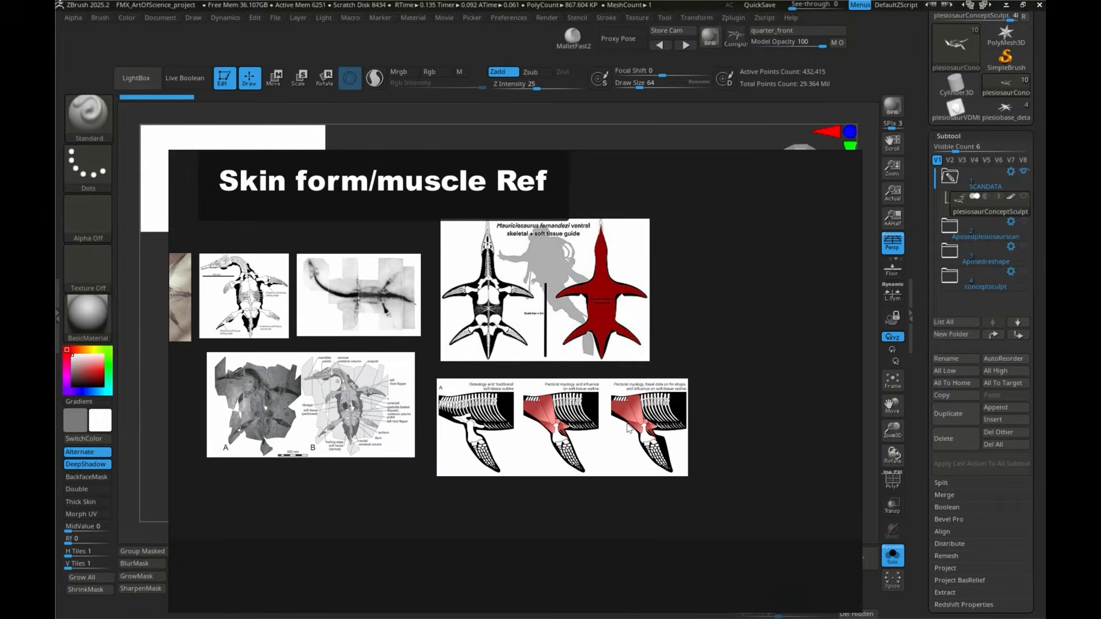
Step: View the GB3D Type Fossils and Sketchfab plesiosaur scan references on the reference board
scroll(596, 299, down, 3)
scroll(659, 246, down, 1)
middle_drag(624, 244, 352, 428)
scroll(383, 385, up, 2)
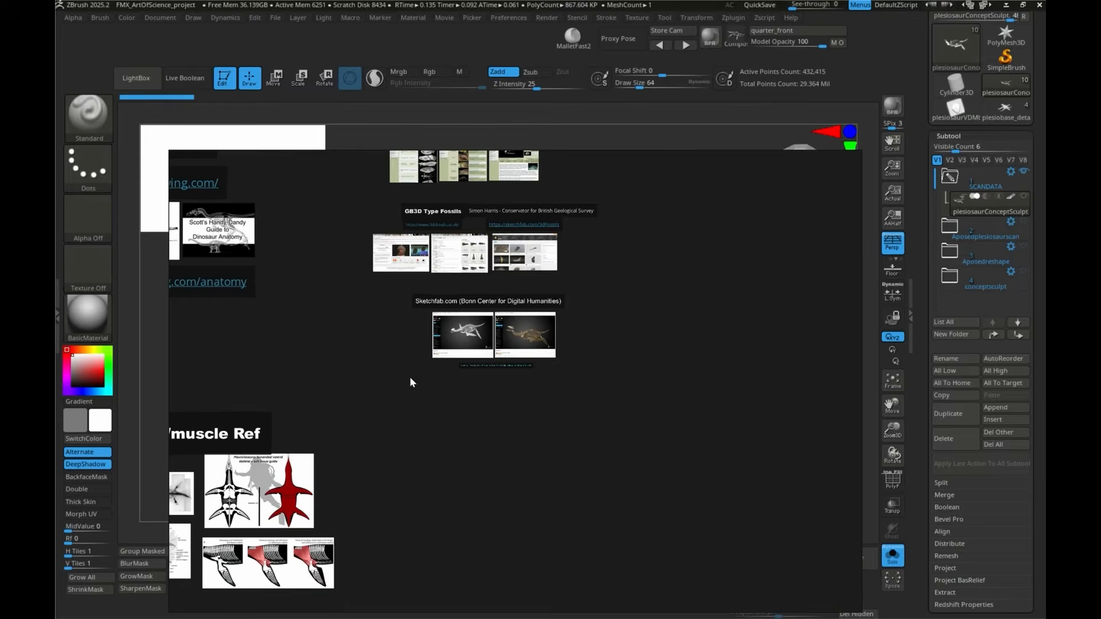
Step: Switch to the browser showing skeletaldrawing.com and move the reference board clear of the page
key(alt+Tab)
key(alt+Tab)
key(alt+Tab)
key(alt+Tab)
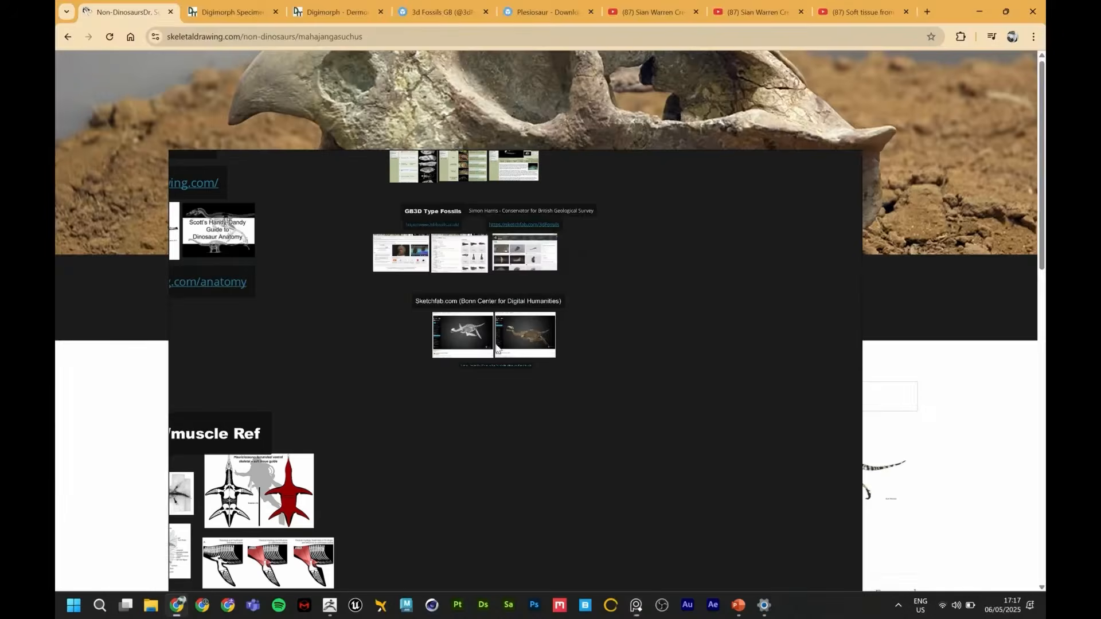
drag(679, 164, 342, 584)
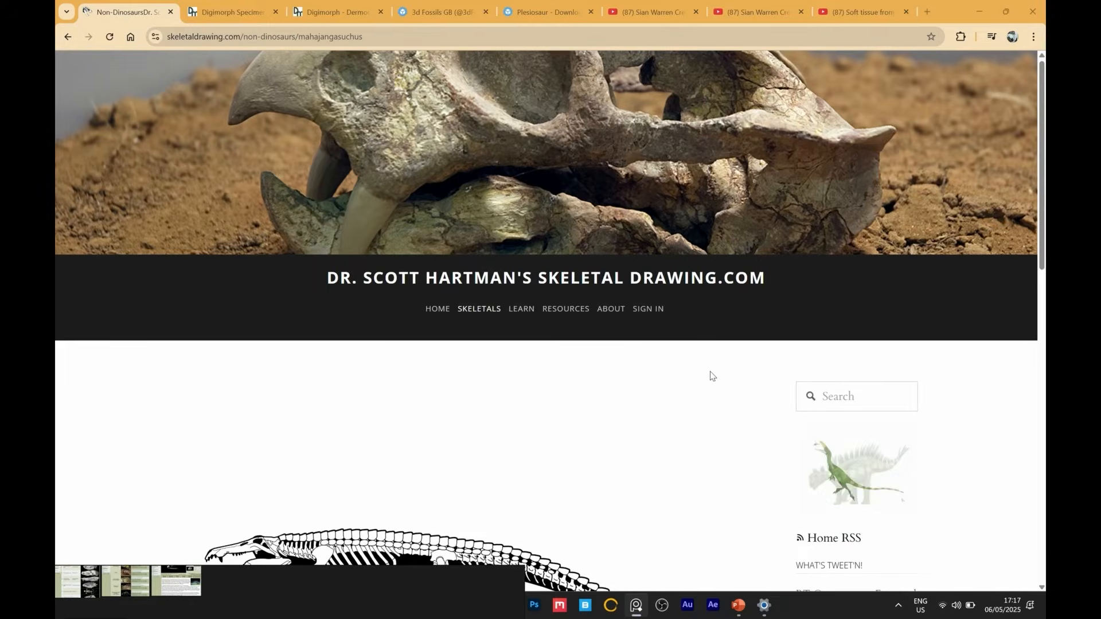
Step: Browse the non-dinosaur skeletal drawings from Mahajangasuchus through Marasuchus to Miadanasuchus
scroll(711, 376, down, 6)
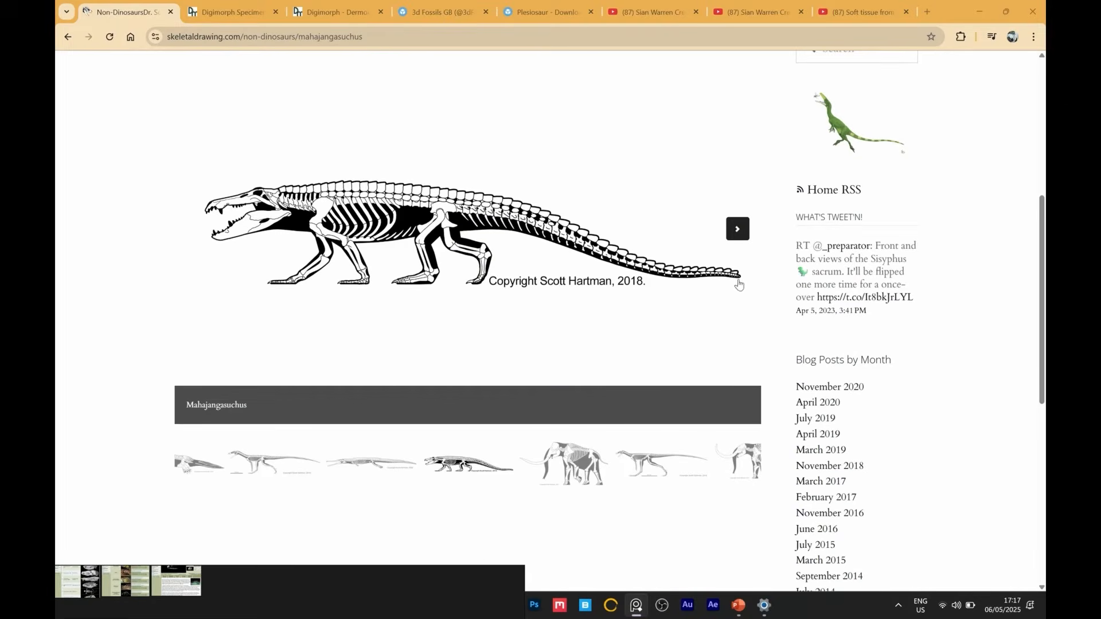
scroll(580, 352, up, 6)
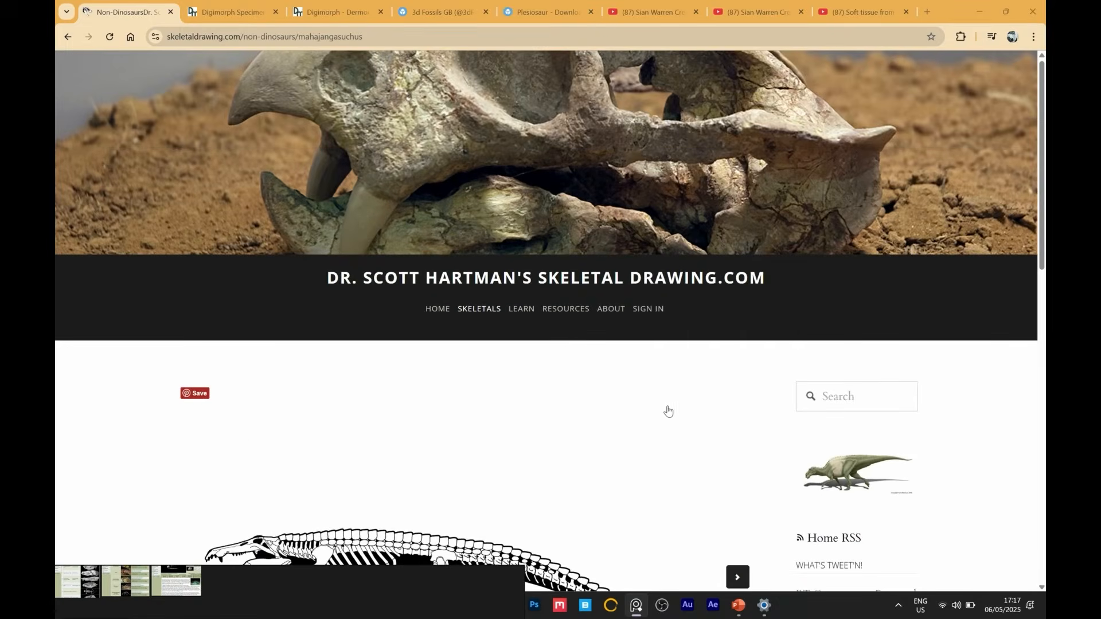
scroll(673, 423, down, 2)
scroll(743, 396, down, 1)
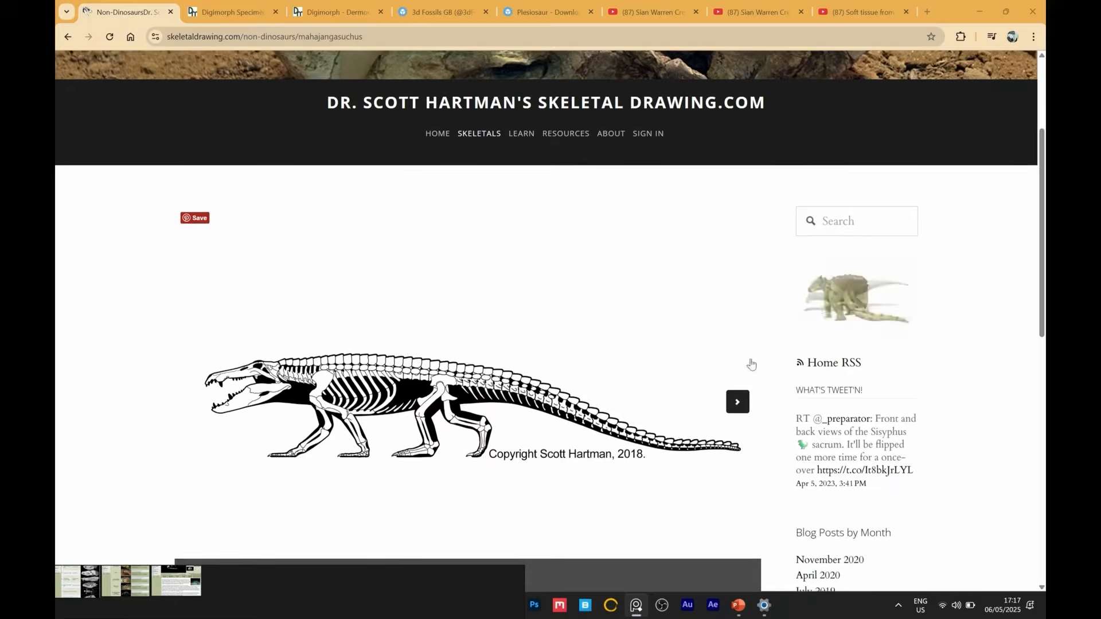
scroll(751, 365, down, 1)
click(739, 345)
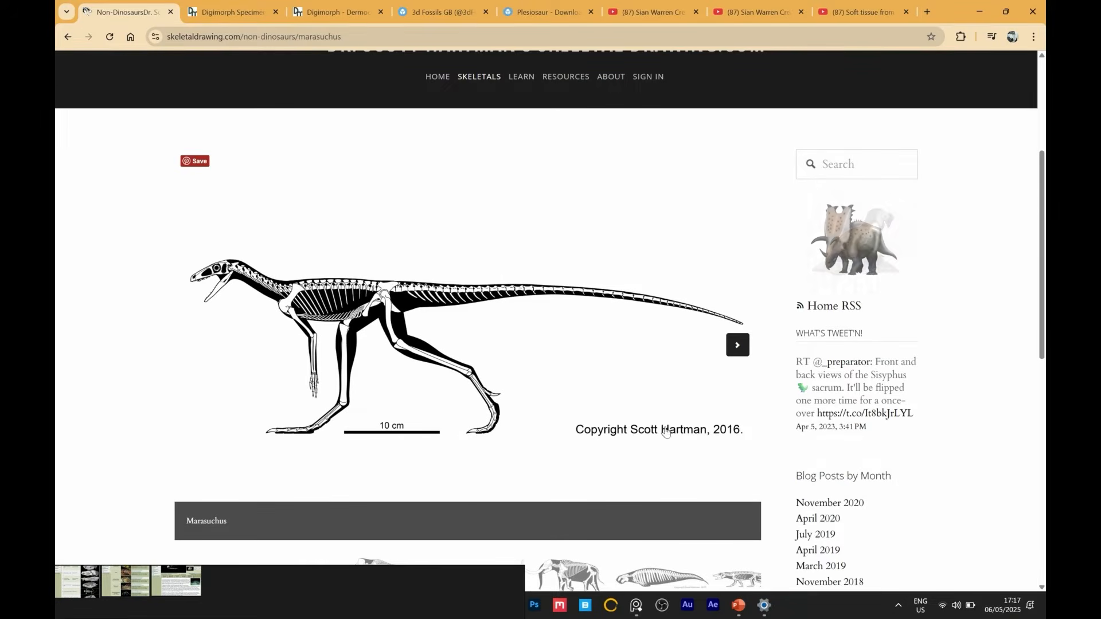
click(736, 345)
click(737, 346)
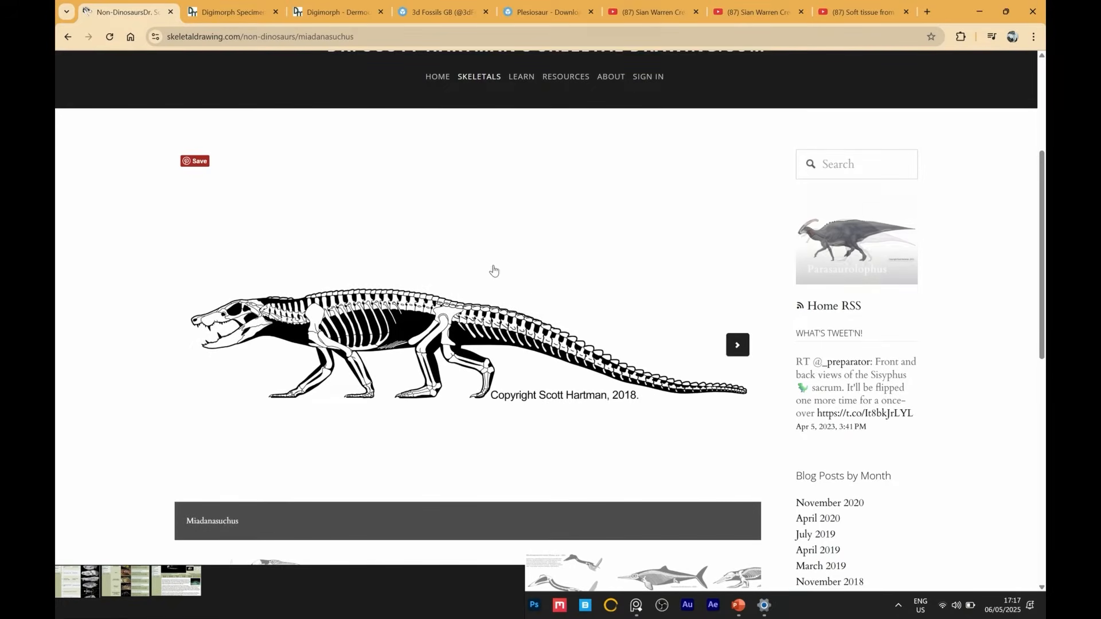
scroll(783, 356, up, 2)
scroll(763, 353, up, 2)
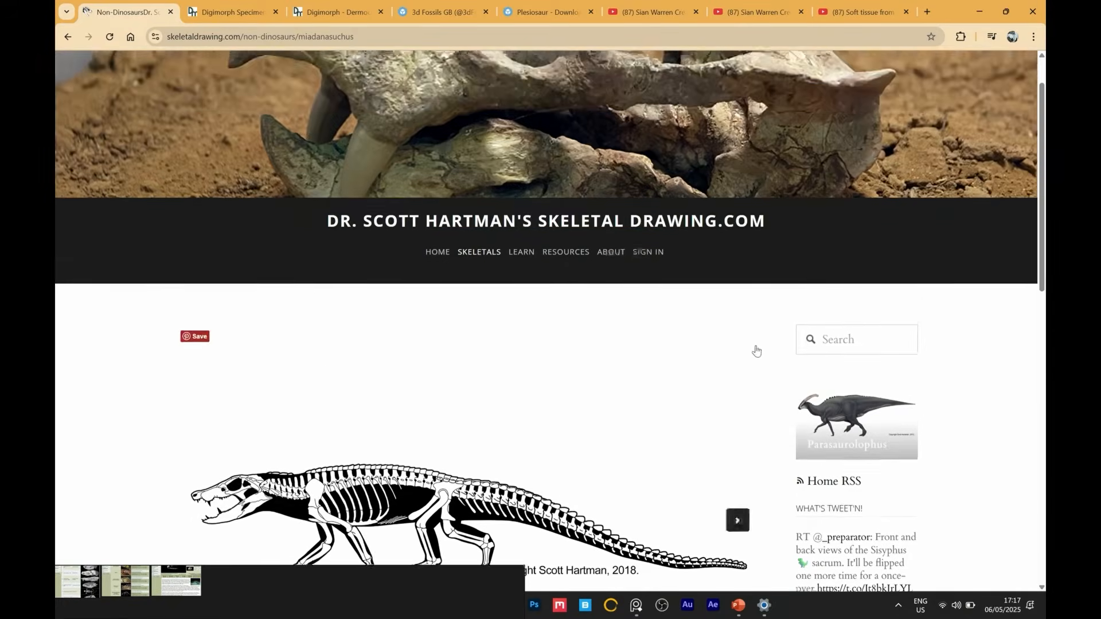
Step: View the DigiMorph specimen library categories and the leatherback turtle (Dermochelys coriacea) scan page
mouse_move(240, 12)
click(240, 12)
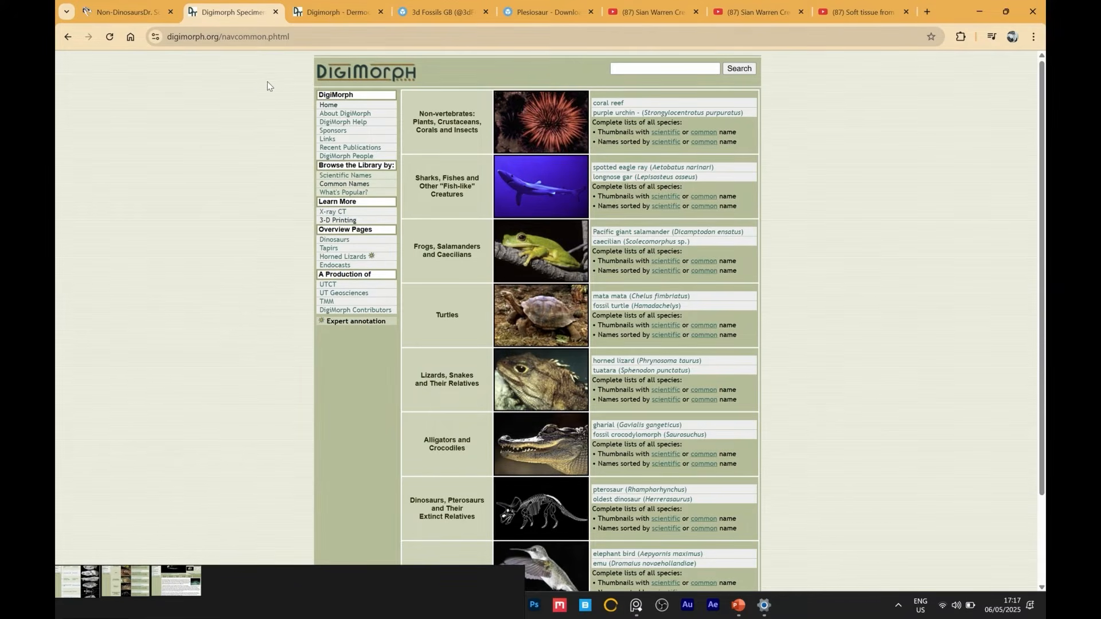
click(322, 14)
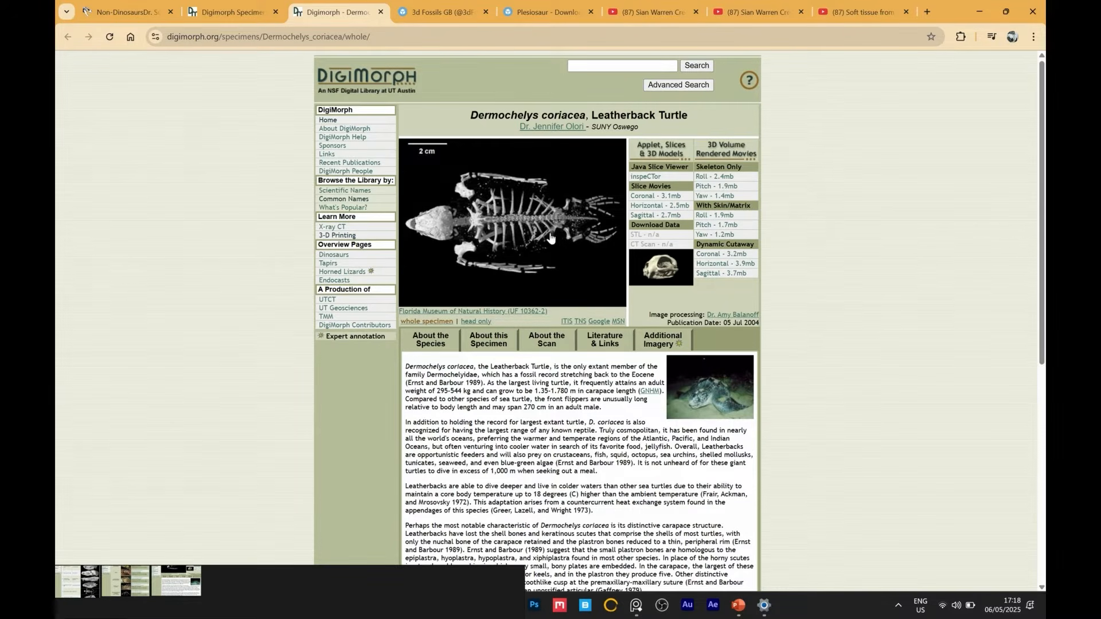
Step: Look through the popular models on the 3d Fossils GB Sketchfab profile and open the Plesiosaurus macrocephalus scan
click(444, 13)
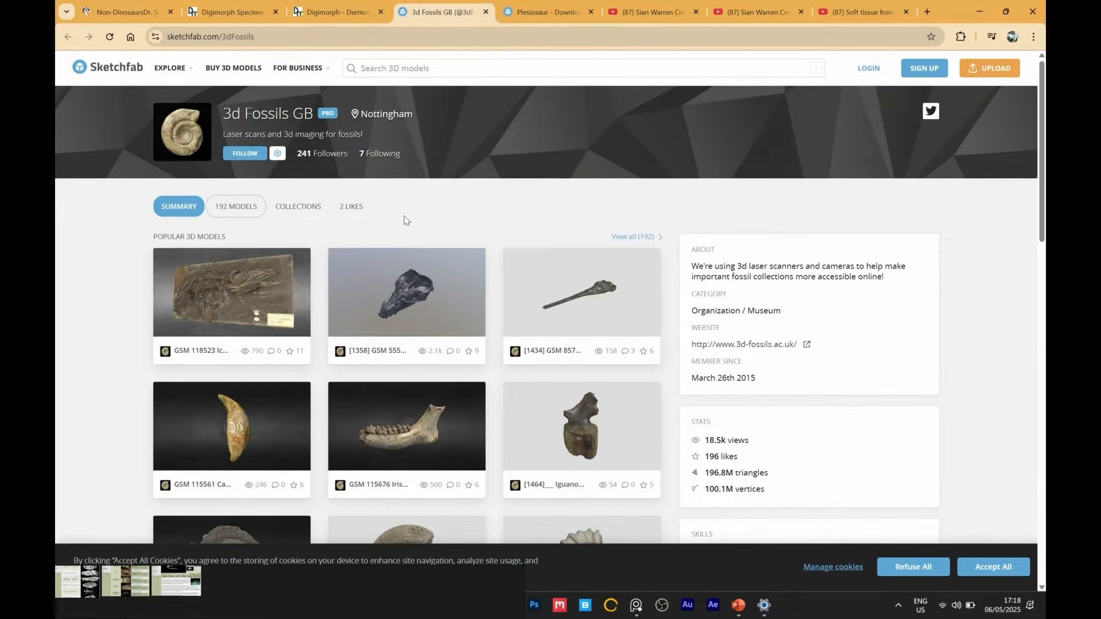
scroll(322, 231, down, 1)
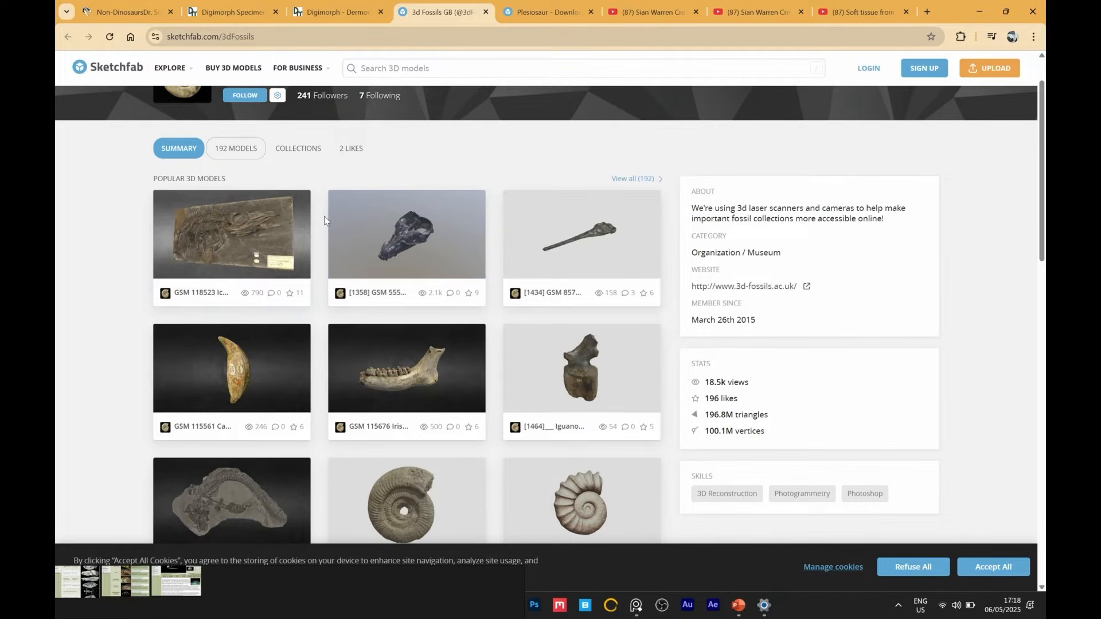
scroll(324, 216, down, 3)
scroll(324, 215, up, 2)
click(392, 192)
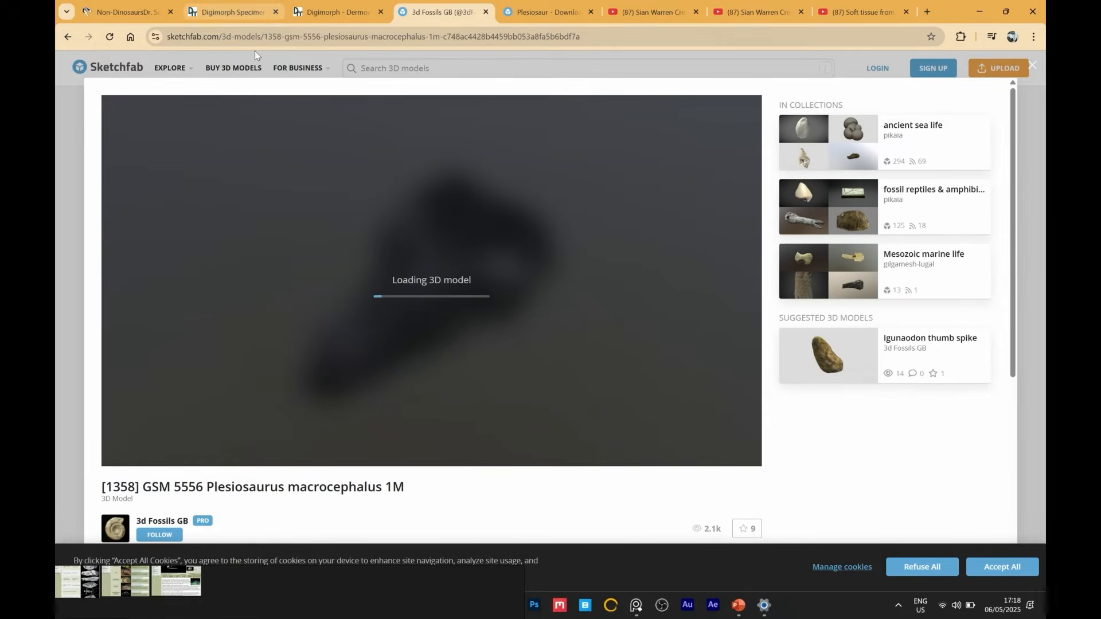
Step: View the Bonn Center for Digital Humanities Plesiosaur skeleton on Sketchfab and rotate the model
click(335, 17)
click(570, 4)
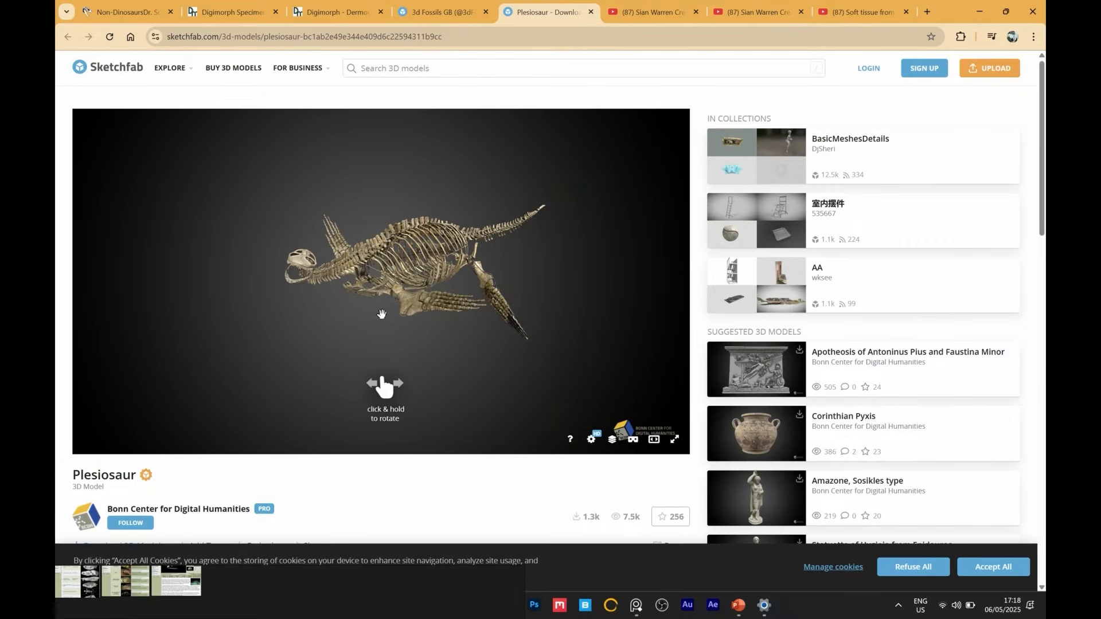
mouse_move(355, 236)
mouse_down()
mouse_move(413, 327)
mouse_move(392, 258)
mouse_move(409, 314)
mouse_move(450, 286)
mouse_move(445, 279)
mouse_move(358, 294)
mouse_move(329, 263)
mouse_move(339, 246)
mouse_move(258, 259)
mouse_move(299, 270)
mouse_move(353, 212)
mouse_move(344, 249)
mouse_move(338, 237)
mouse_up()
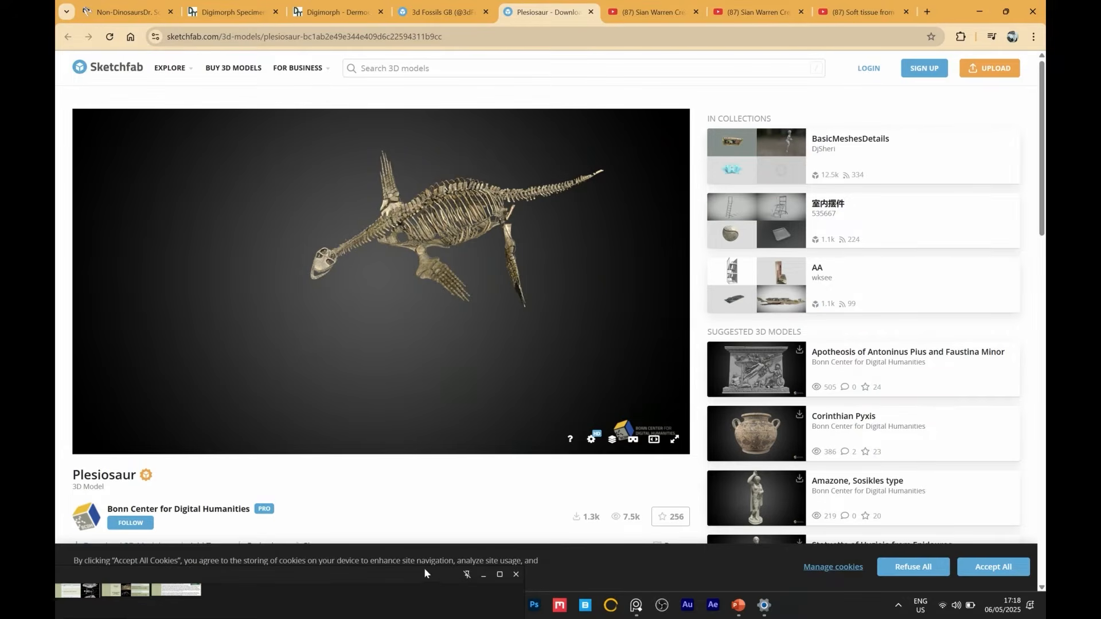
Step: Switch to ZBrush, orbit the plesiosaur skeleton to a raised three-quarter front view and store the camera as TEST
key(alt+Tab)
key(alt+Tab)
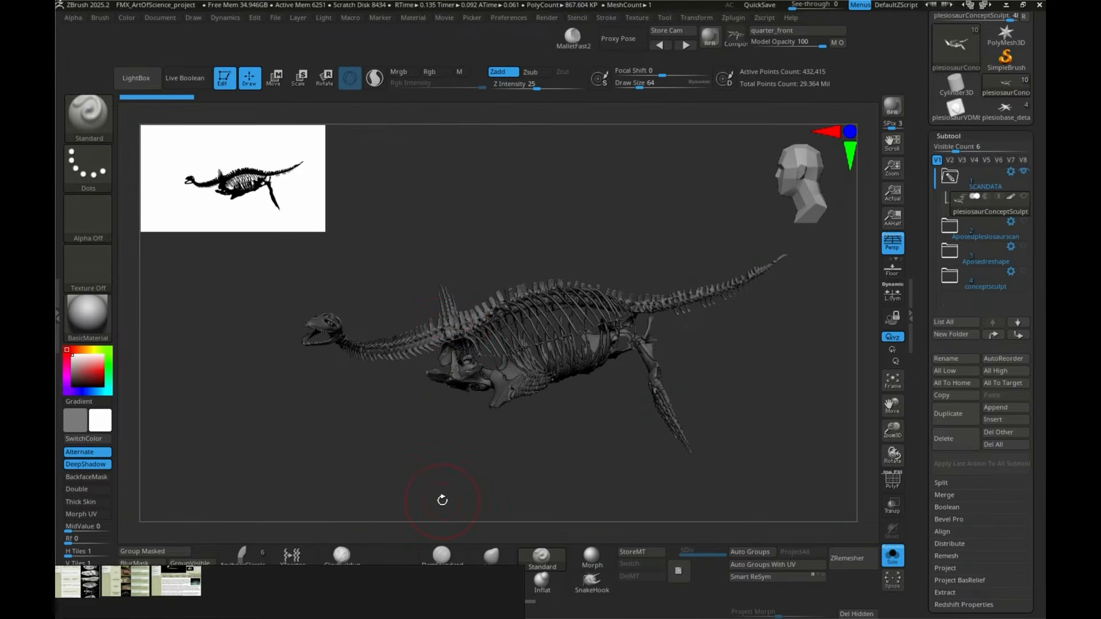
drag(445, 461, 443, 462)
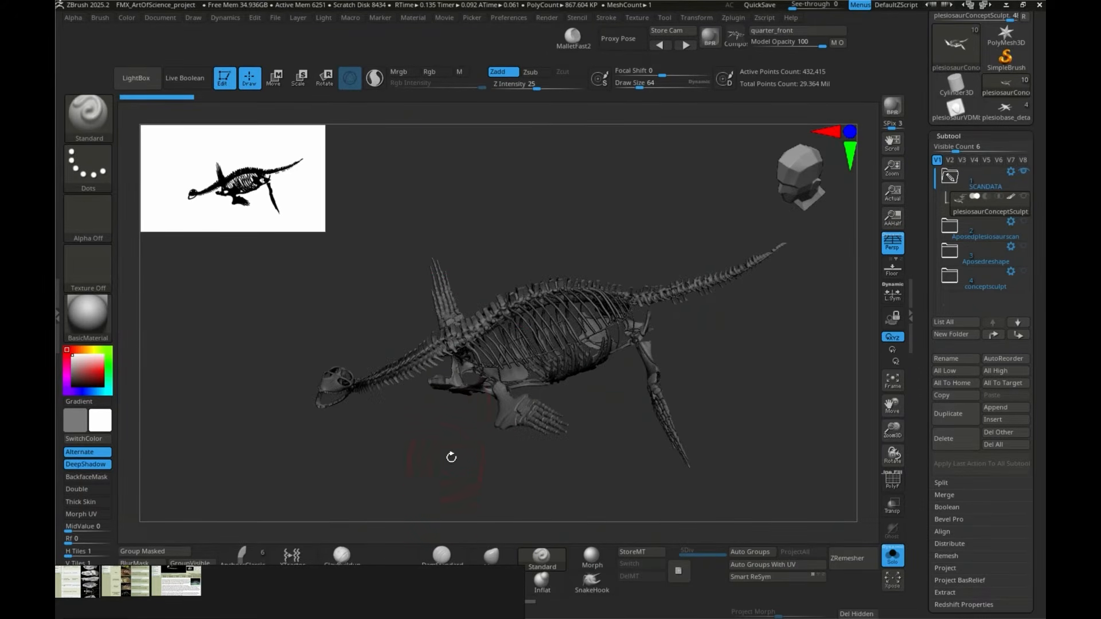
drag(583, 447, 566, 453)
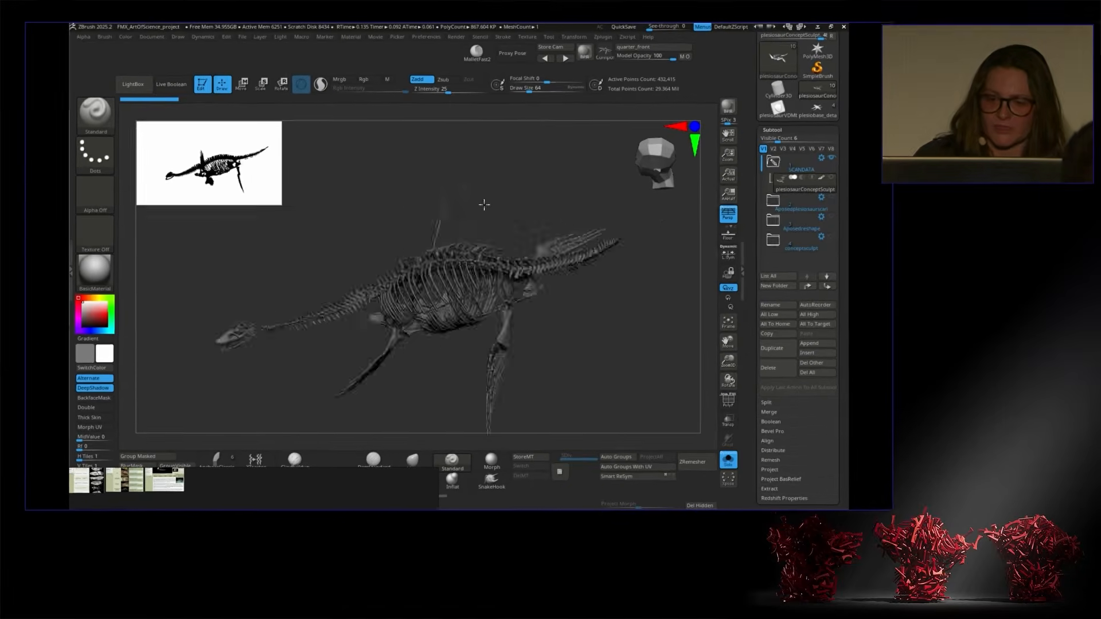
drag(591, 233, 621, 221)
mouse_move(507, 164)
mouse_down()
mouse_move(544, 177)
mouse_move(492, 157)
mouse_move(504, 164)
mouse_move(472, 167)
mouse_move(523, 160)
mouse_move(535, 169)
mouse_move(519, 174)
mouse_move(522, 211)
mouse_move(524, 165)
mouse_up()
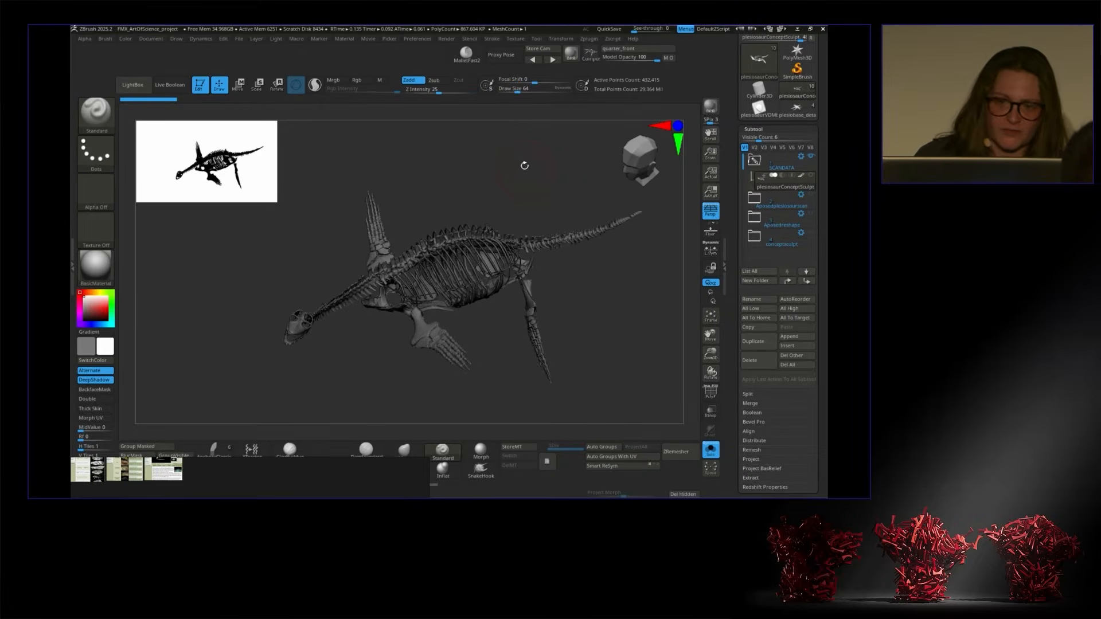
click(538, 49)
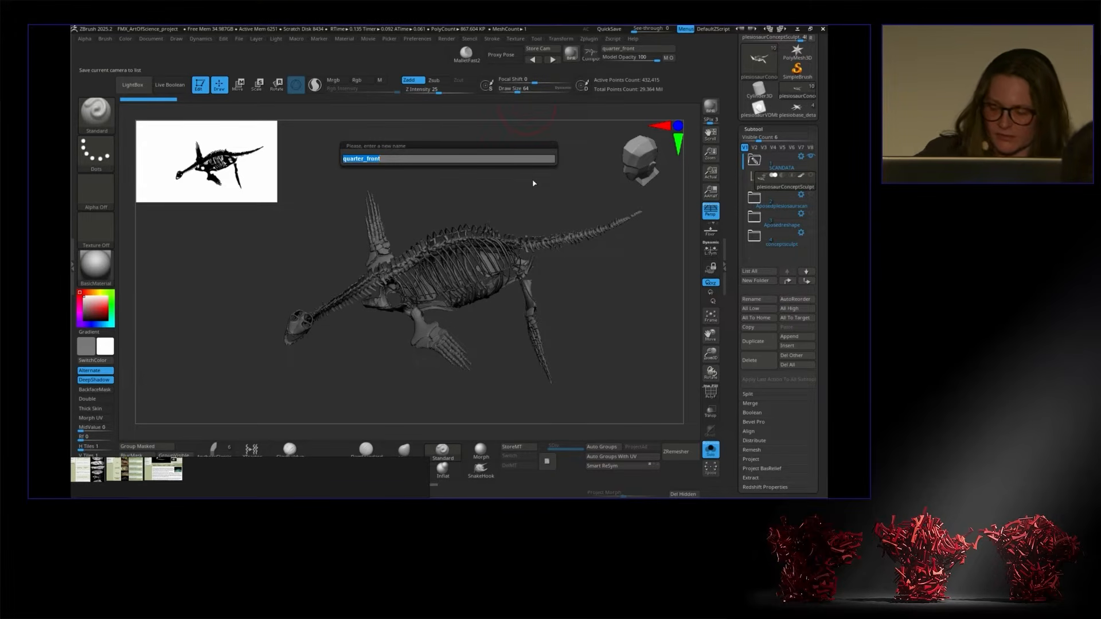
text(TEST)
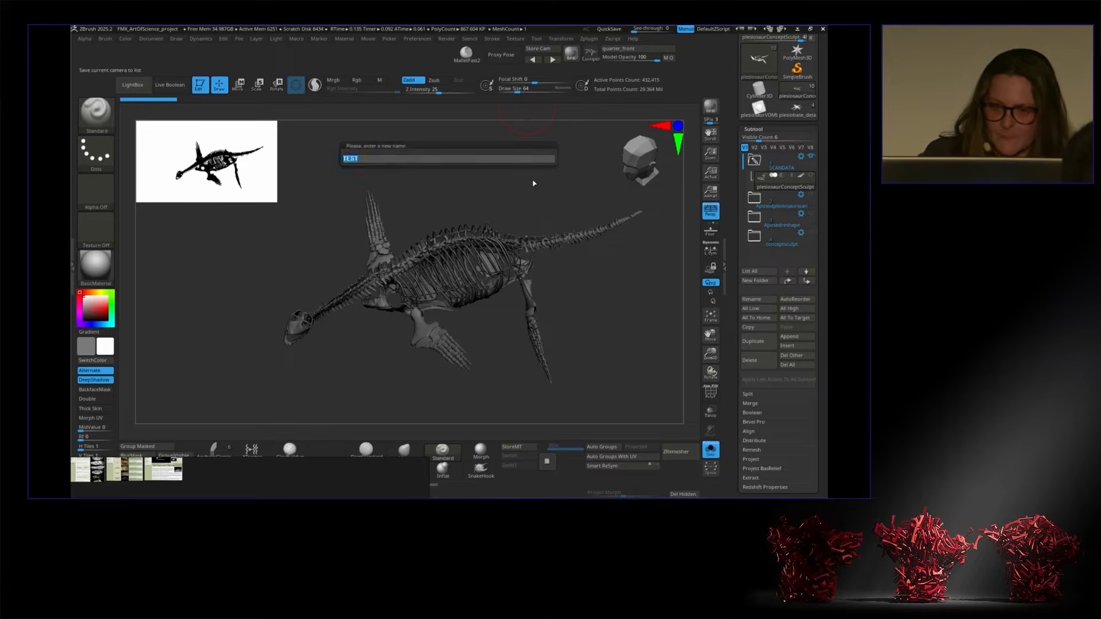
key(Return)
Step: Step through the stored cameras back to TEST, orbit the skeleton away and recall the TEST view
click(552, 62)
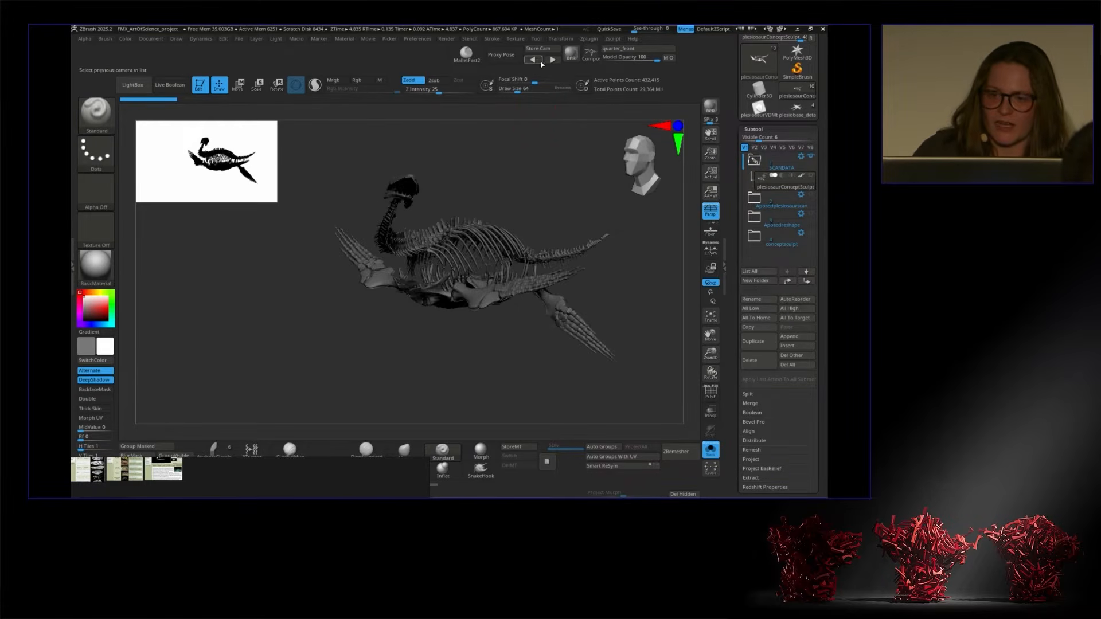
click(538, 62)
click(537, 61)
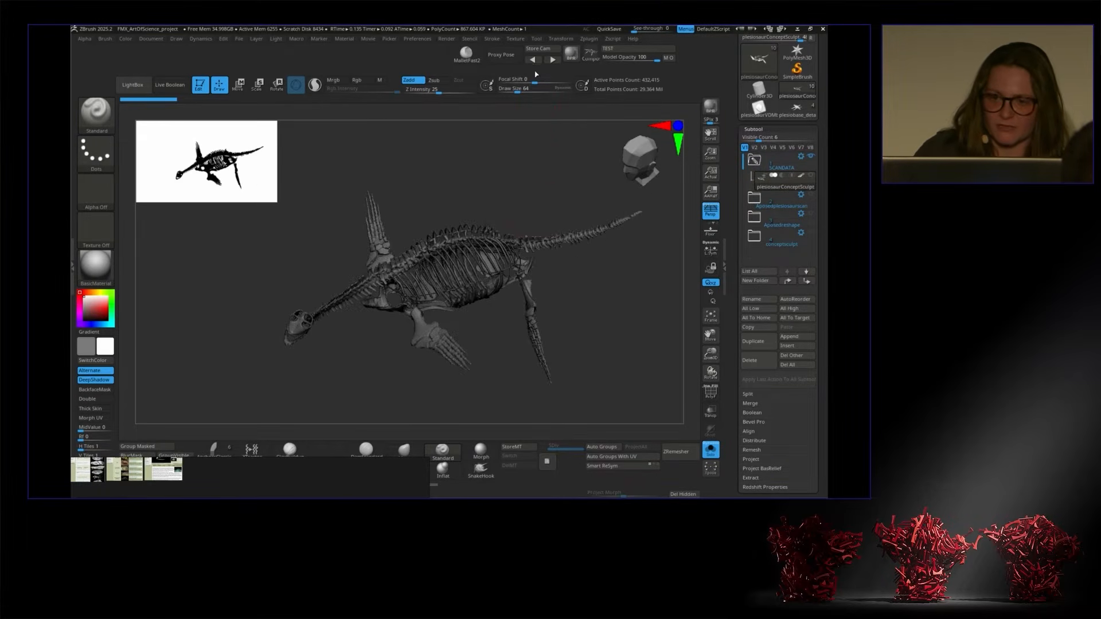
drag(533, 175, 611, 163)
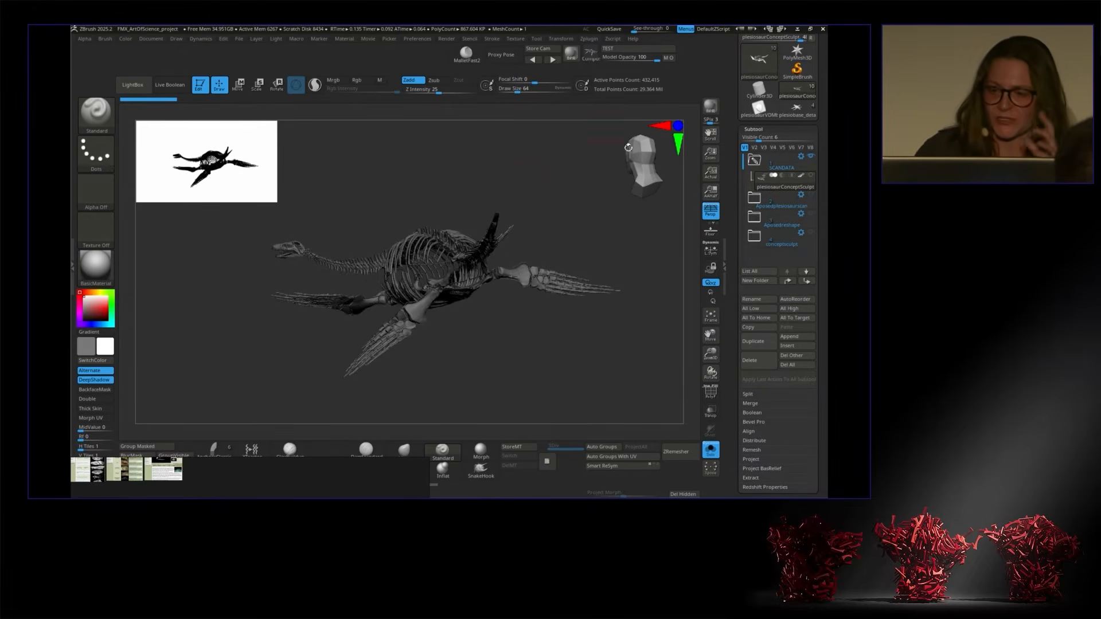
click(538, 62)
click(537, 62)
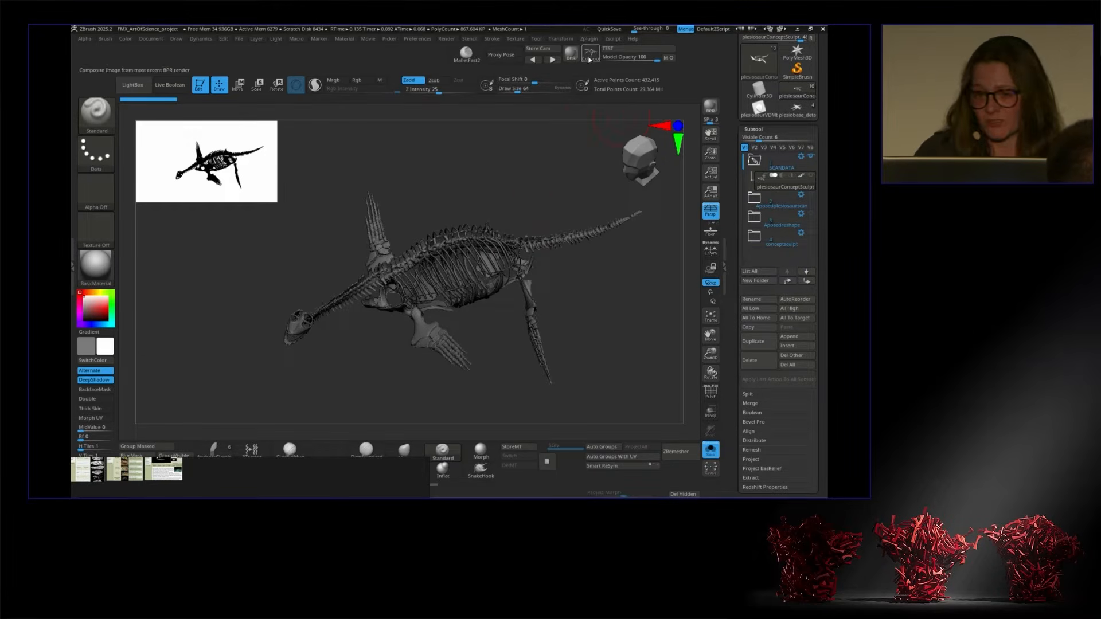
Step: Run a BPR render of the skeleton, shift it out of the stored framing and restore the TEST camera
click(571, 55)
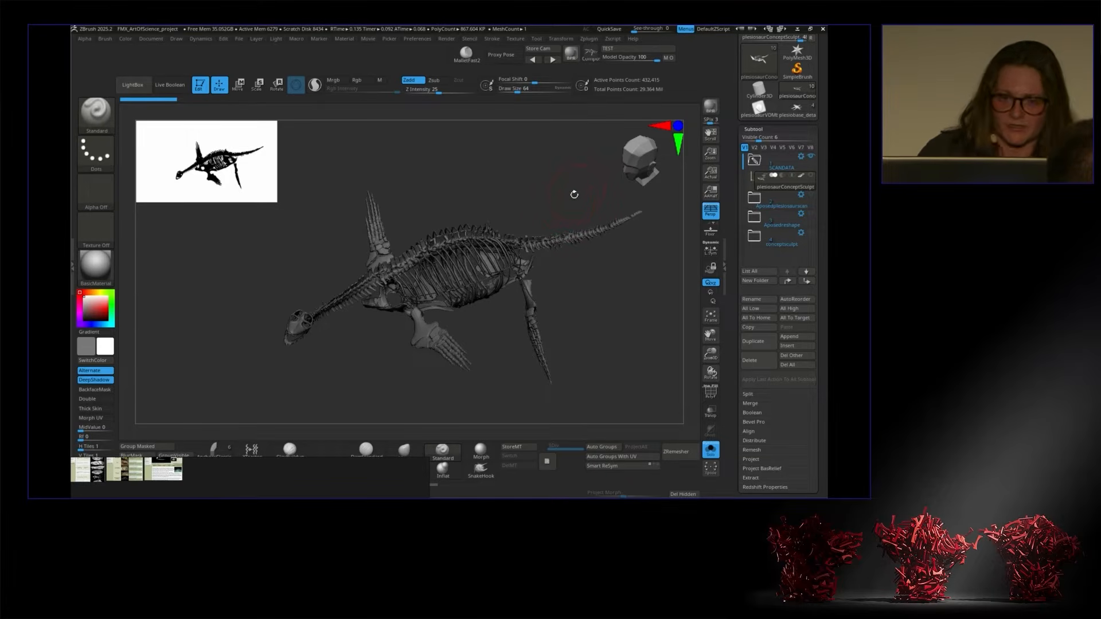
drag(578, 192, 593, 145)
mouse_move(583, 295)
mouse_down()
mouse_move(585, 317)
mouse_move(601, 291)
mouse_up()
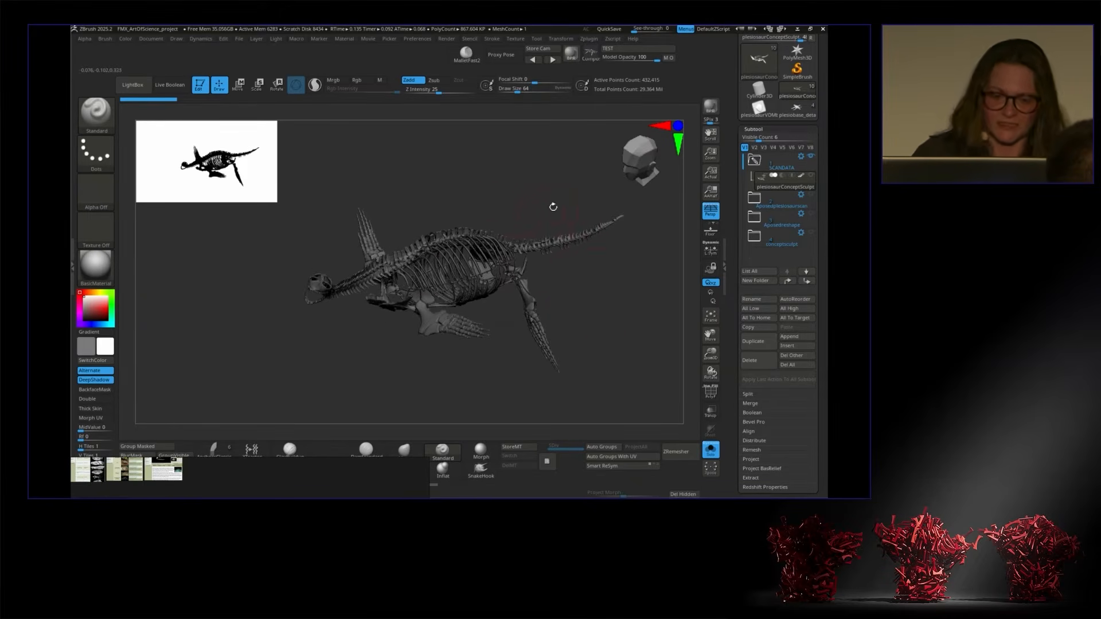
drag(567, 278, 572, 290)
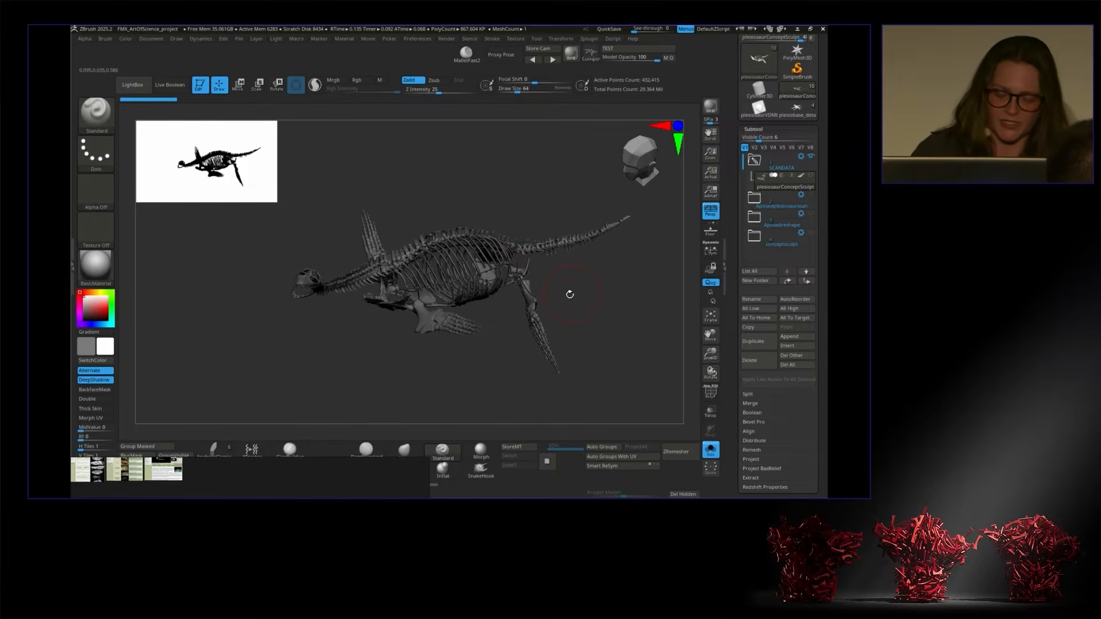
click(538, 61)
click(539, 61)
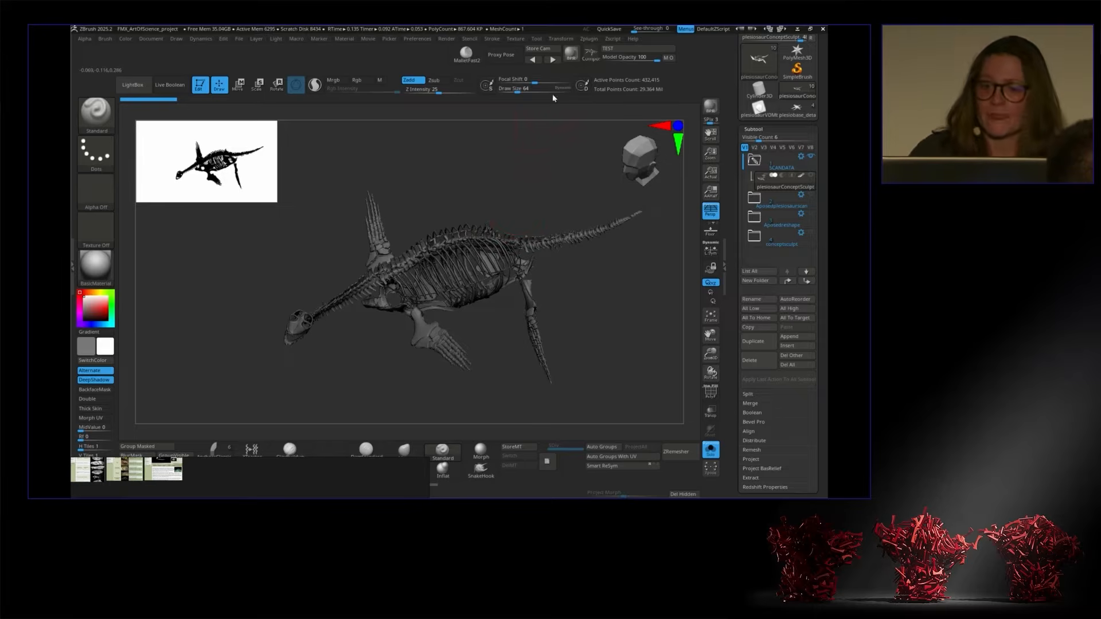
Step: Step through the quarter_front and quarter_back cameras to the dorsal fossil reference camera
click(552, 60)
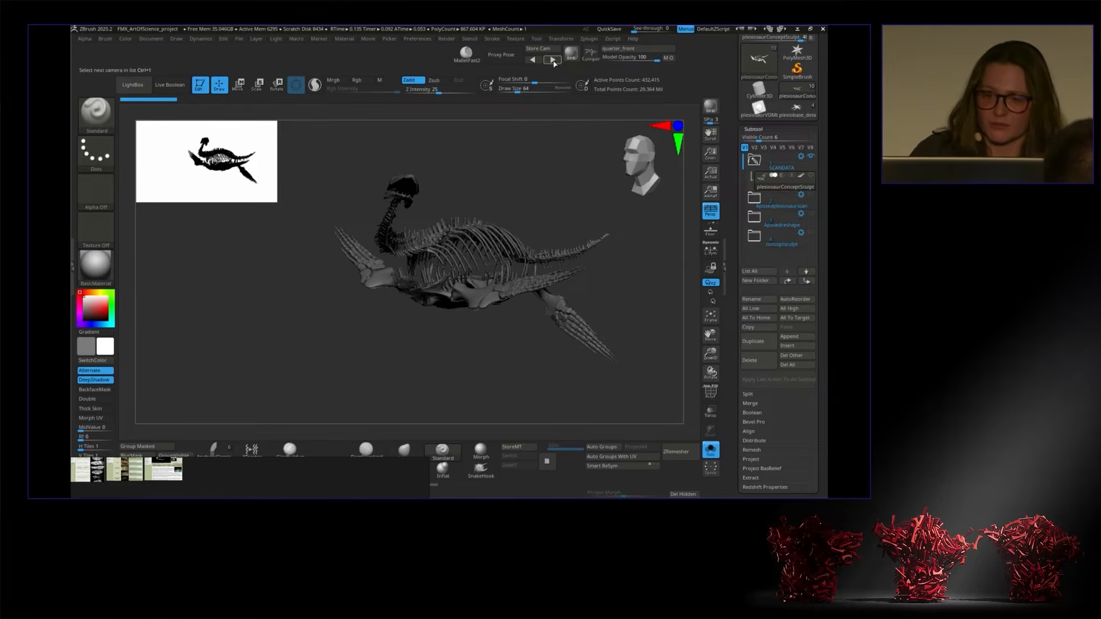
click(553, 60)
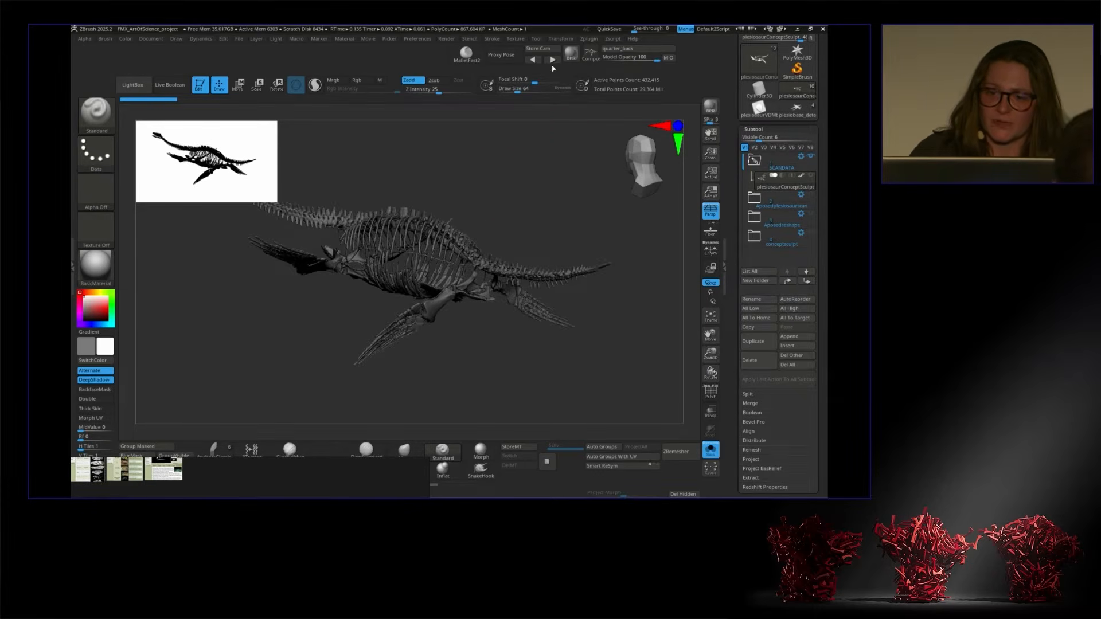
click(552, 60)
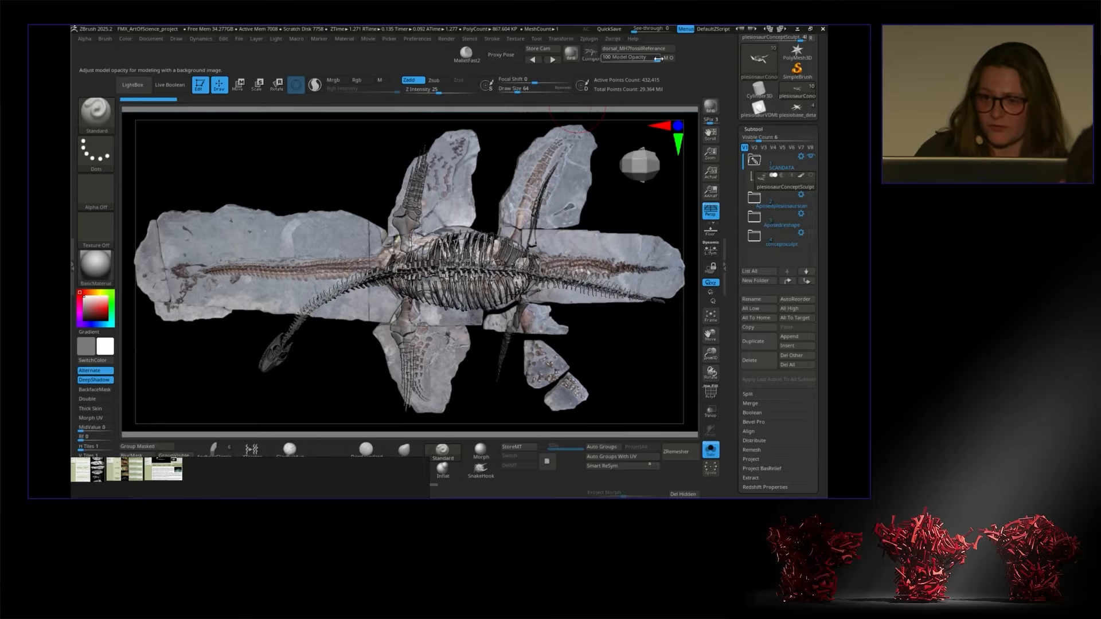
Step: Toggle the model opacity against the fossil background image in the dorsal reference camera, leaving Model Opacity at 100
click(669, 58)
click(670, 60)
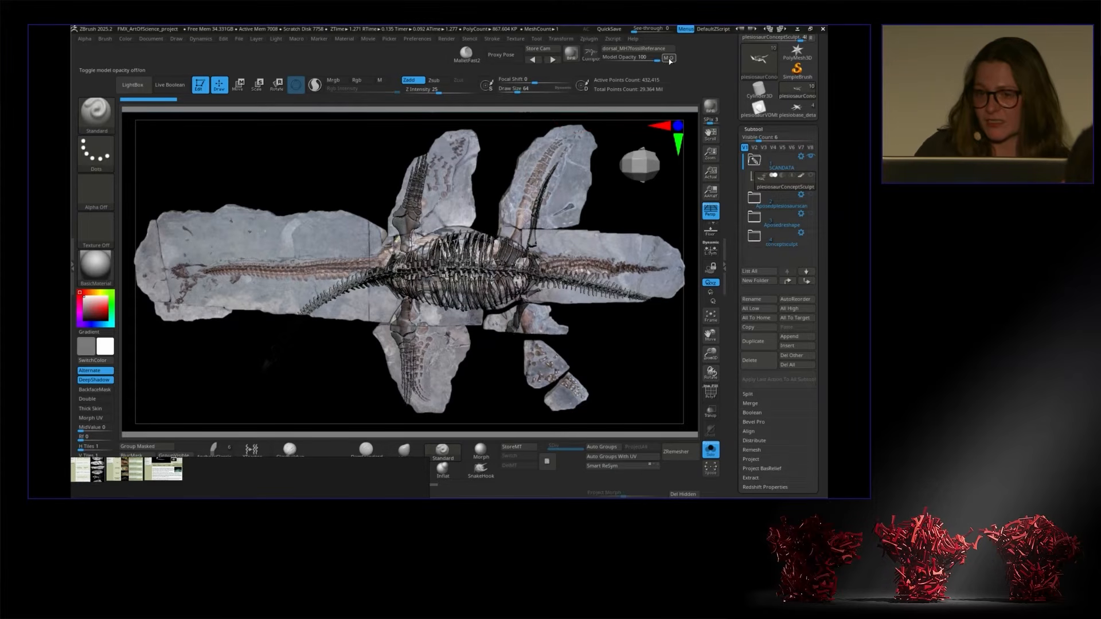
drag(638, 56, 669, 64)
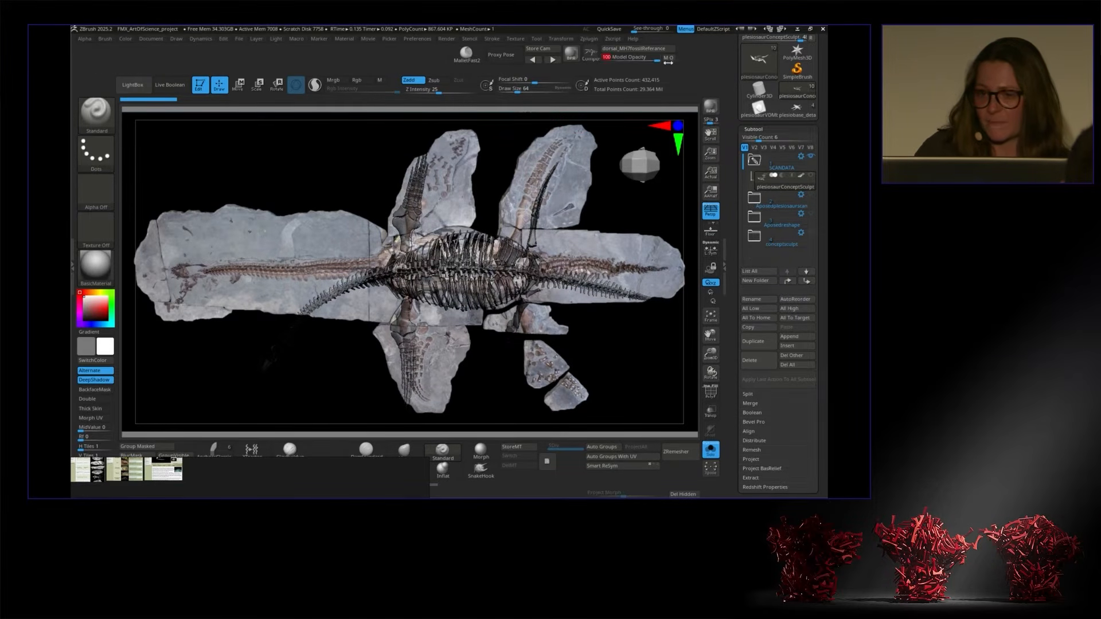
click(668, 57)
click(669, 58)
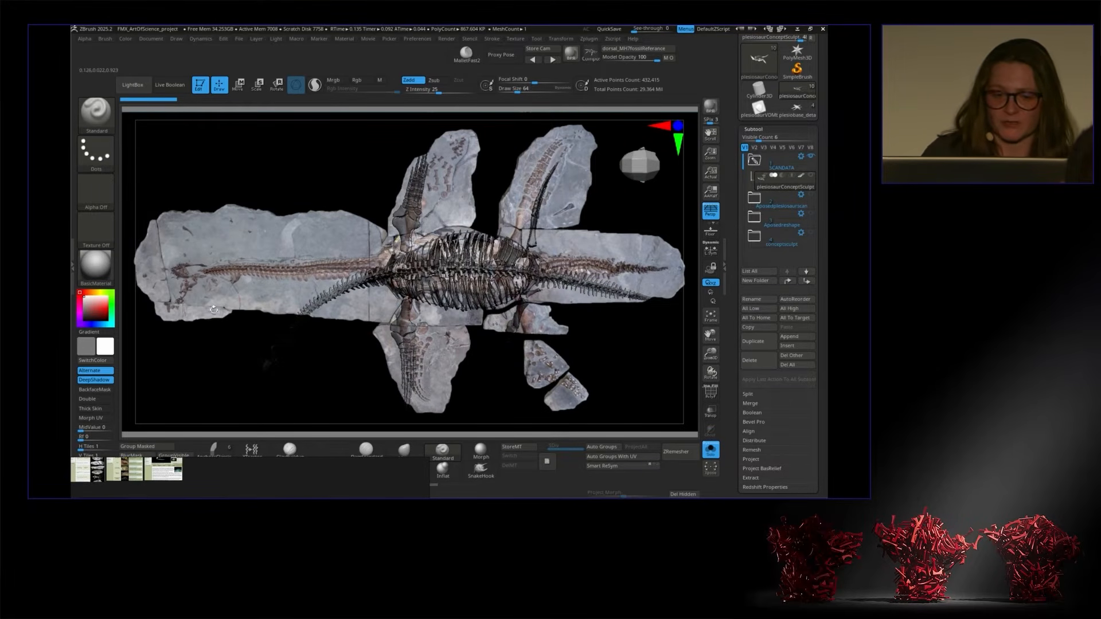
Step: Step through the stored cameras from the dorsal fossil reference to the TEST view
click(538, 60)
click(538, 60)
click(538, 60)
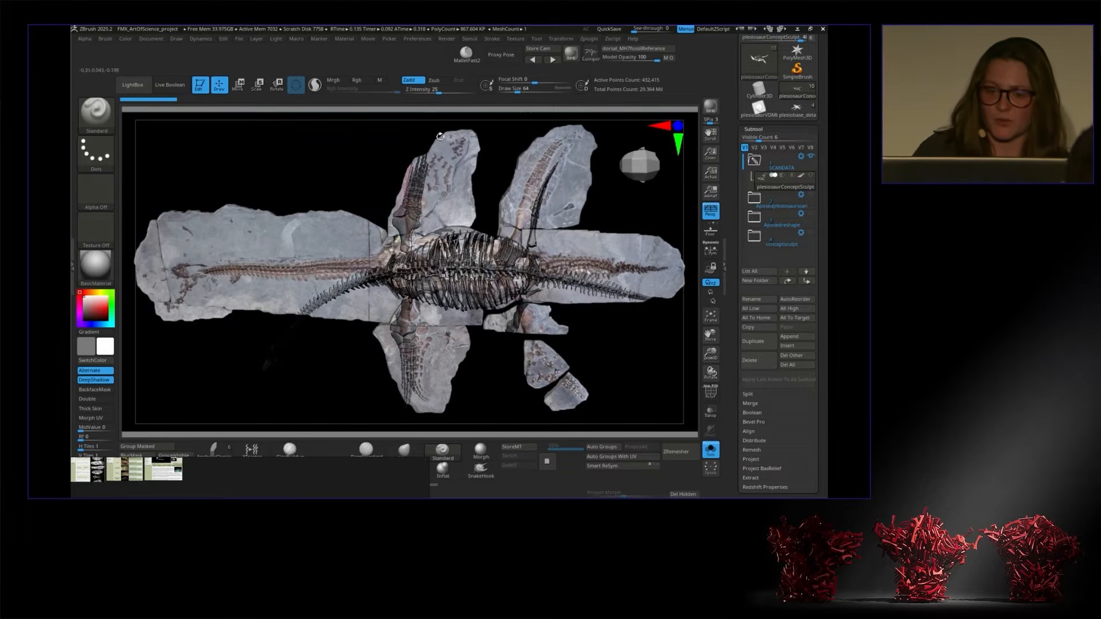
click(552, 60)
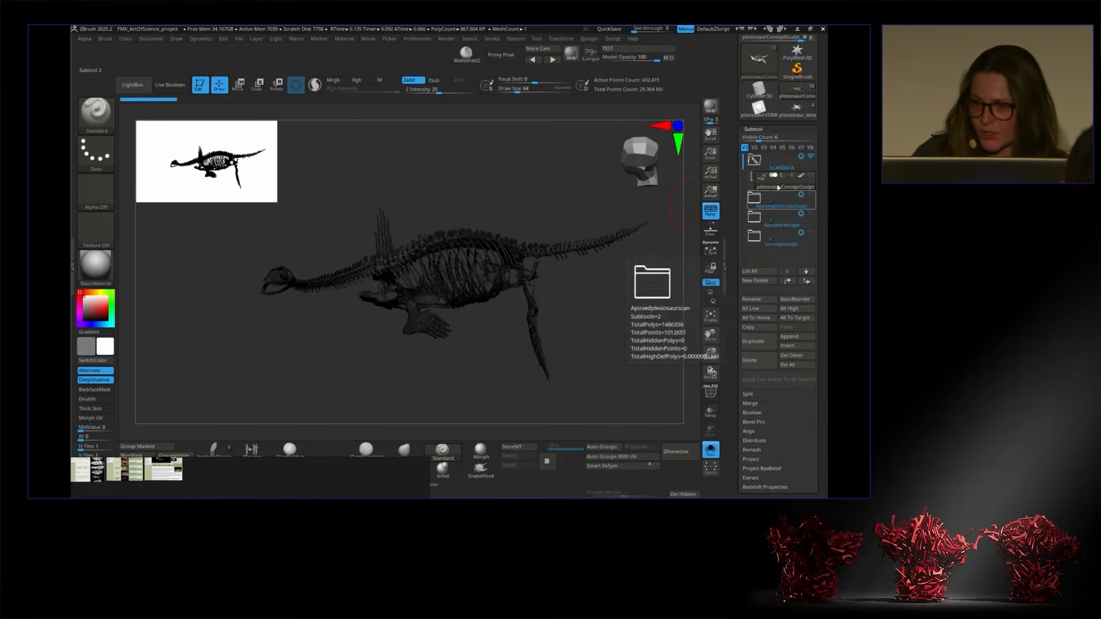
Step: Show the Aposedplesiosaurscan folder, switch to its fins subtool and briefly check the mesh with the PolyFrame display
click(780, 206)
click(811, 196)
drag(601, 208, 688, 300)
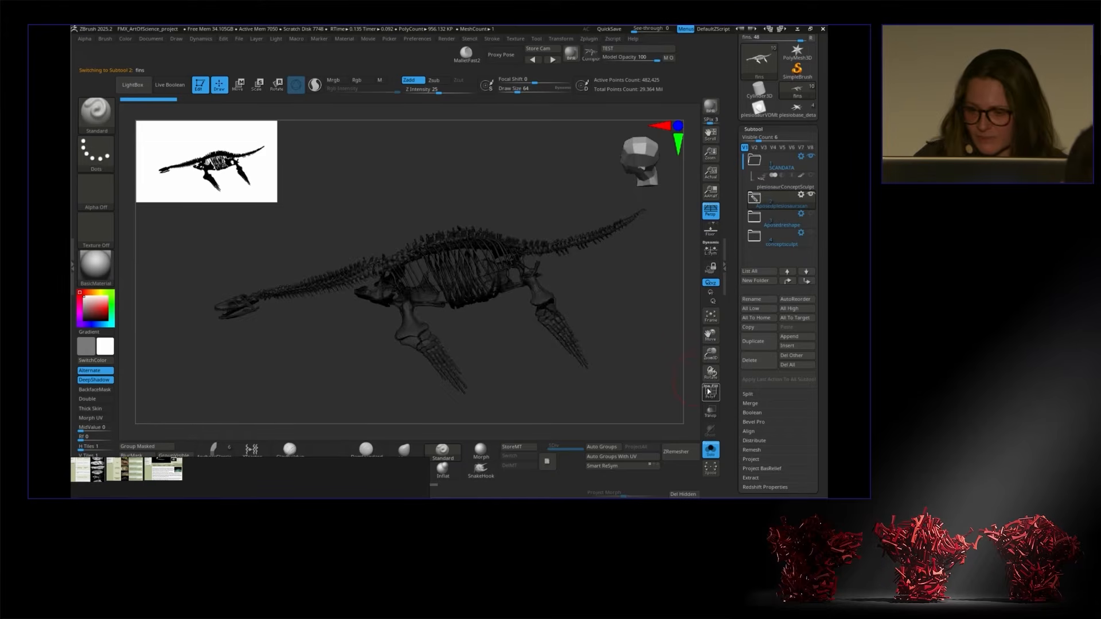
click(709, 392)
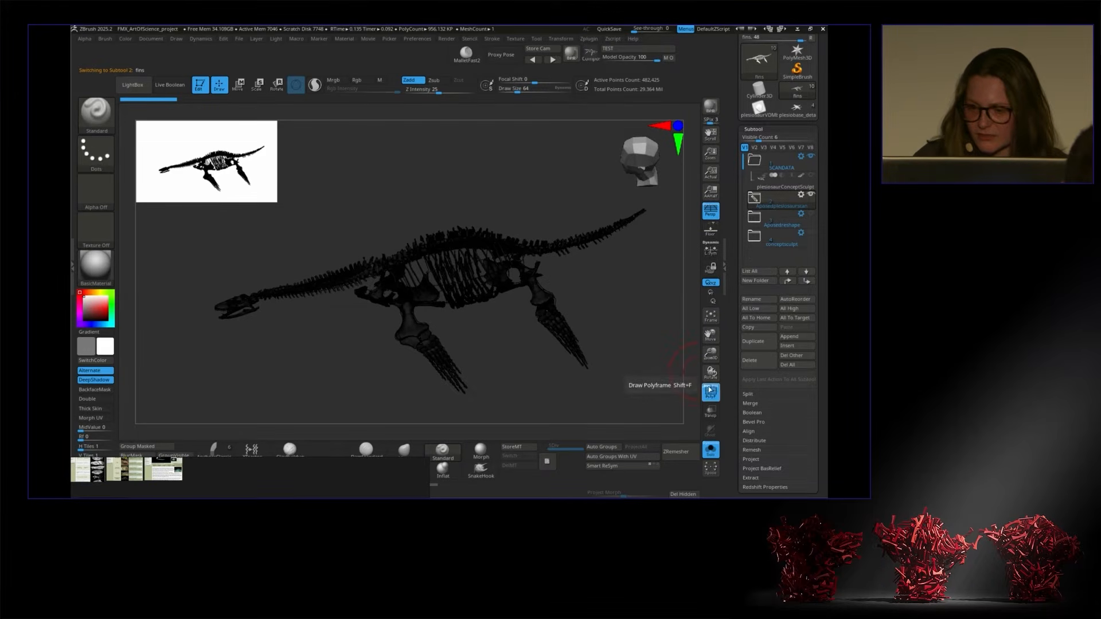
click(709, 390)
Step: Switch to the plesiosaurConceptSculpt subtool and turn on its PolyFrame display
click(773, 183)
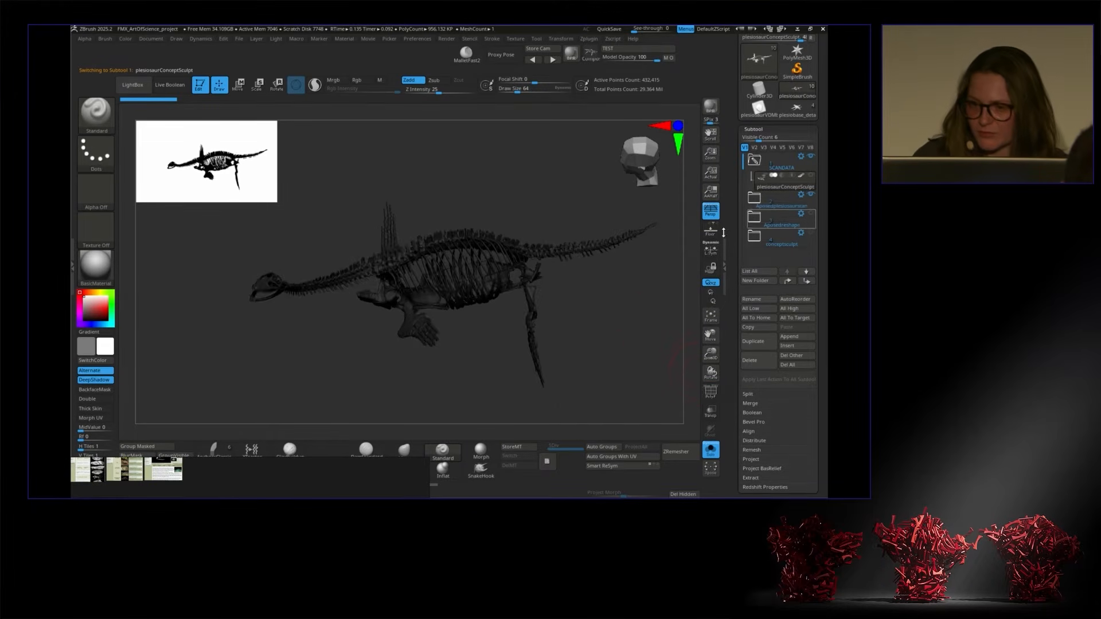
drag(646, 323, 669, 337)
click(714, 394)
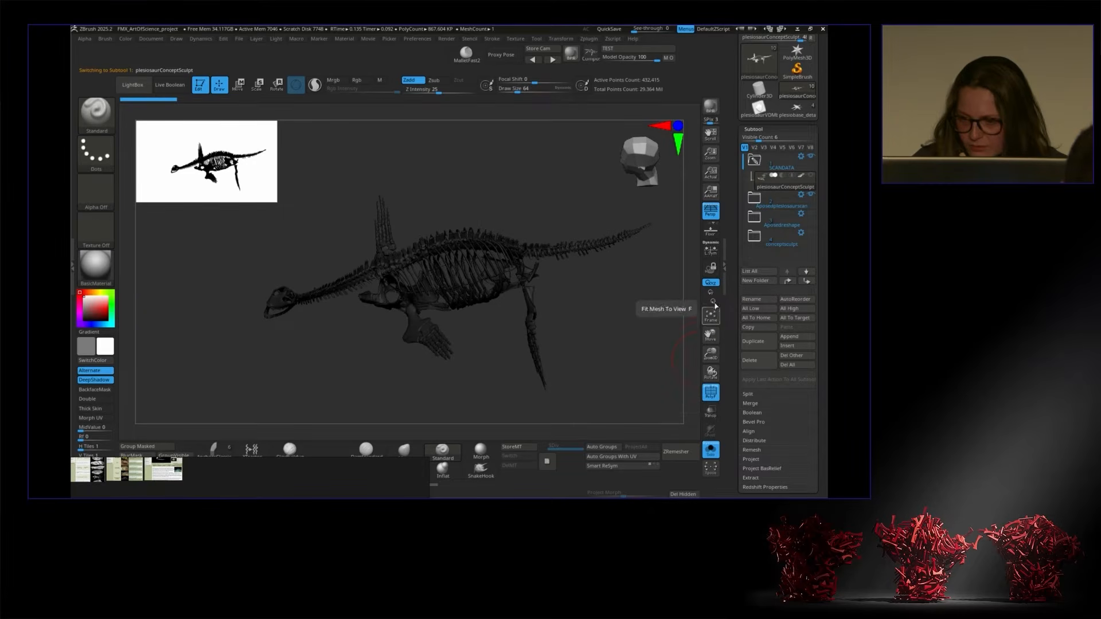
click(714, 387)
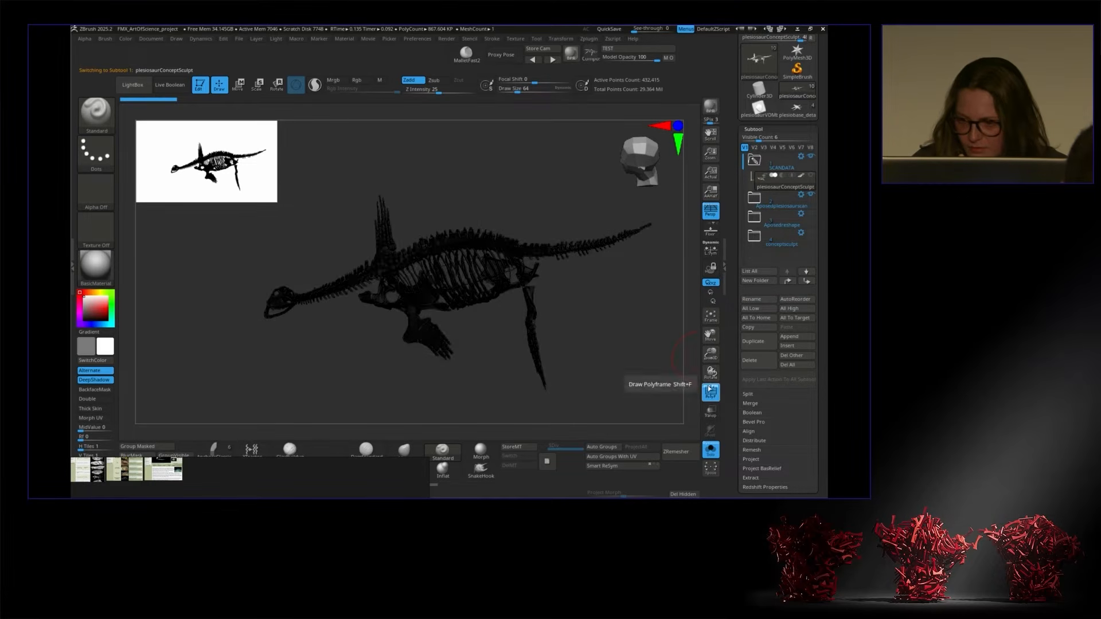
click(712, 387)
Step: View the concept skeleton from above and draw a mask over one hind flipper
mouse_move(711, 362)
mouse_down()
mouse_move(715, 394)
mouse_move(713, 376)
mouse_up()
drag(601, 346, 644, 321)
drag(711, 353, 711, 330)
drag(659, 309, 622, 312)
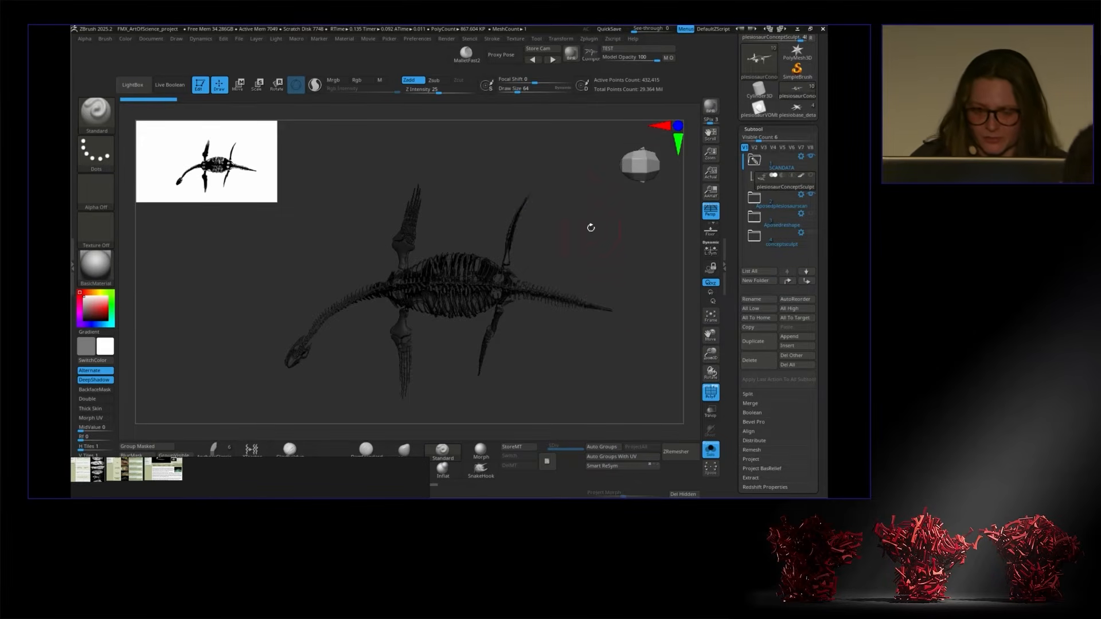
ctrl+drag(496, 172, 546, 252)
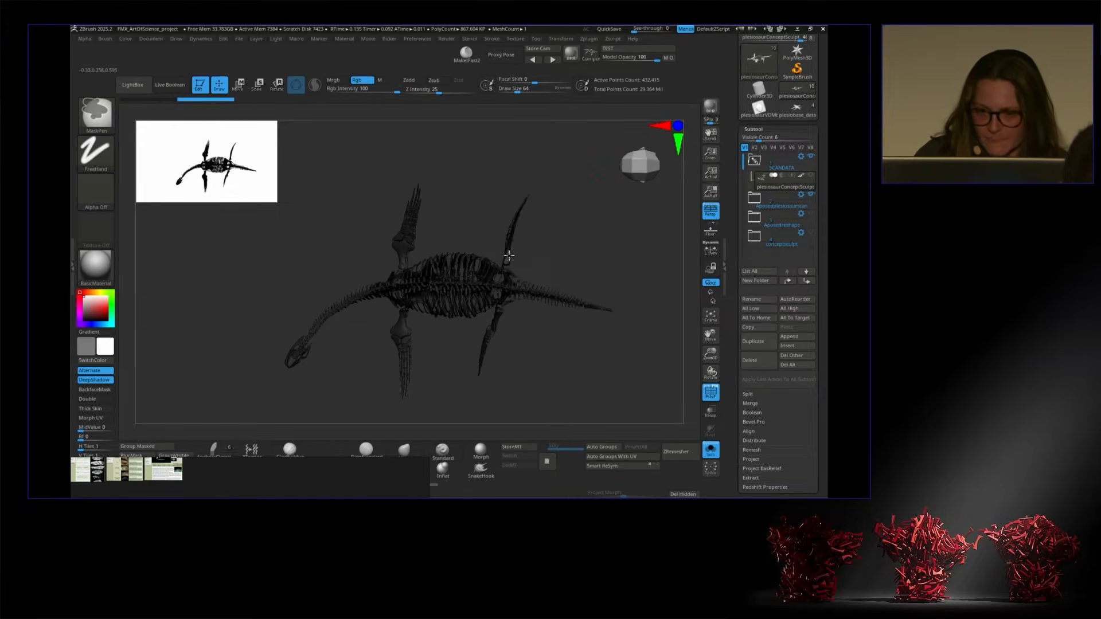
Step: Examine the hind flippers, rib cage and tail base up close, toggling the PolyFrame display
drag(506, 250, 575, 333)
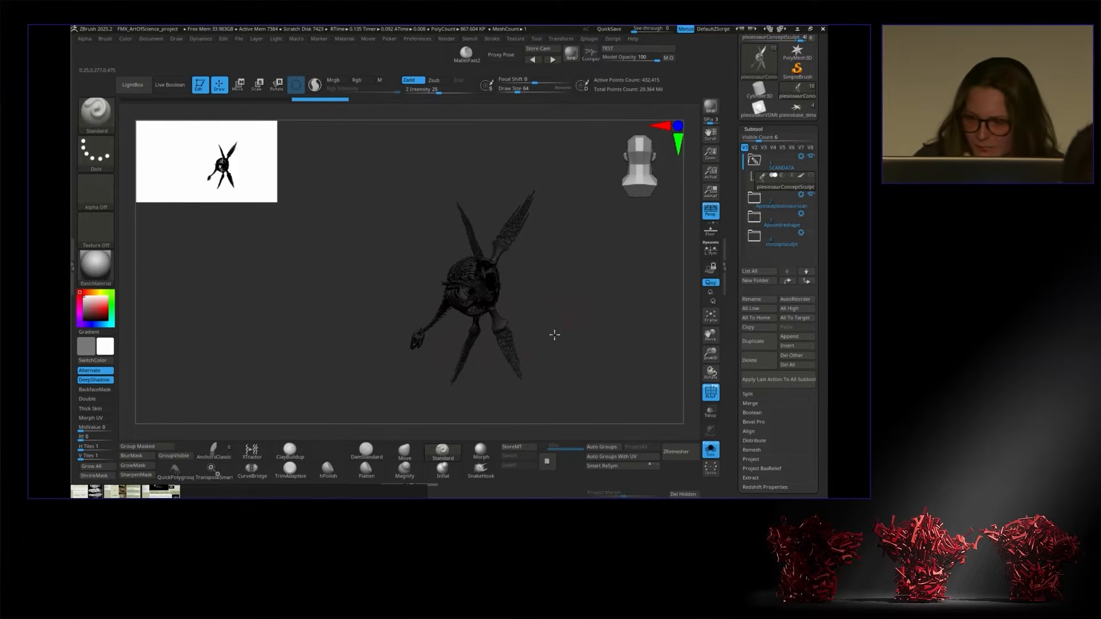
drag(553, 334, 586, 336)
alt+drag(695, 344, 549, 307)
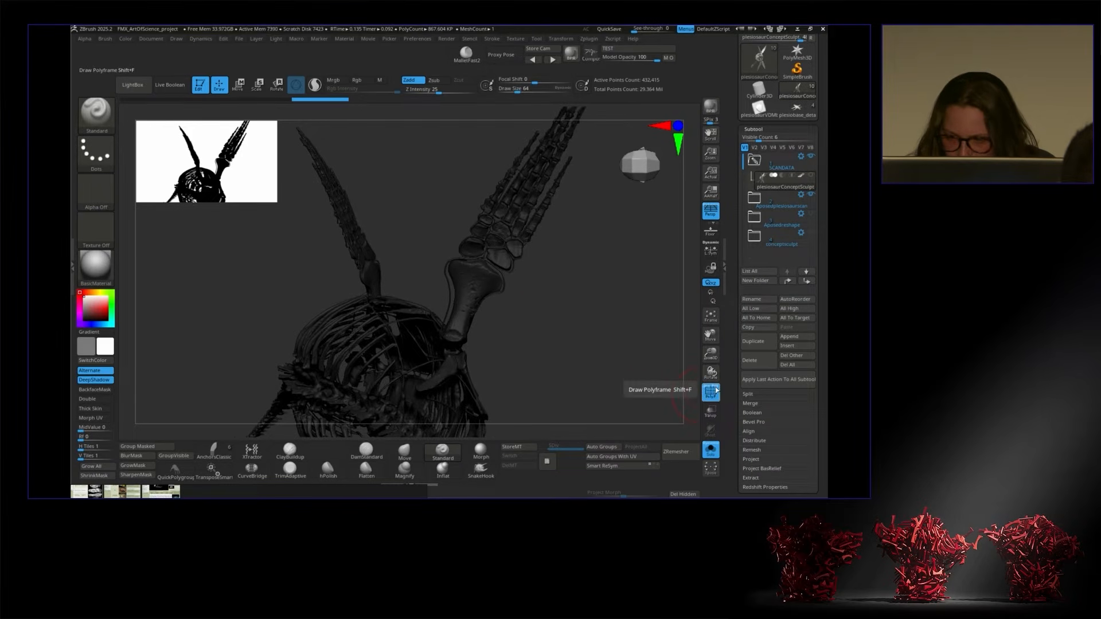
drag(614, 356, 648, 322)
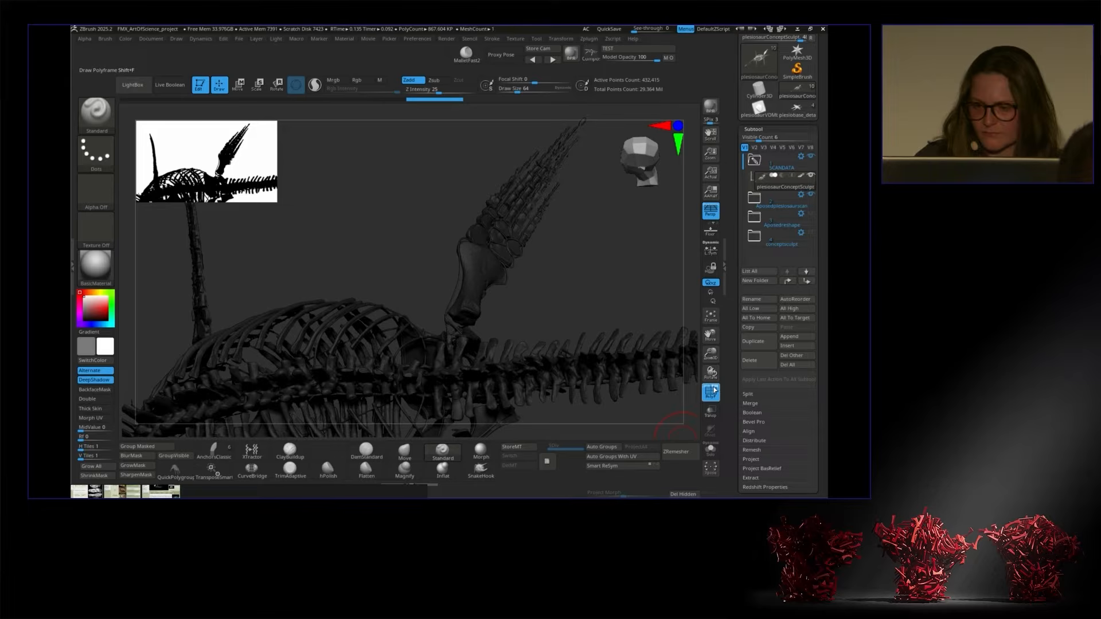
click(714, 394)
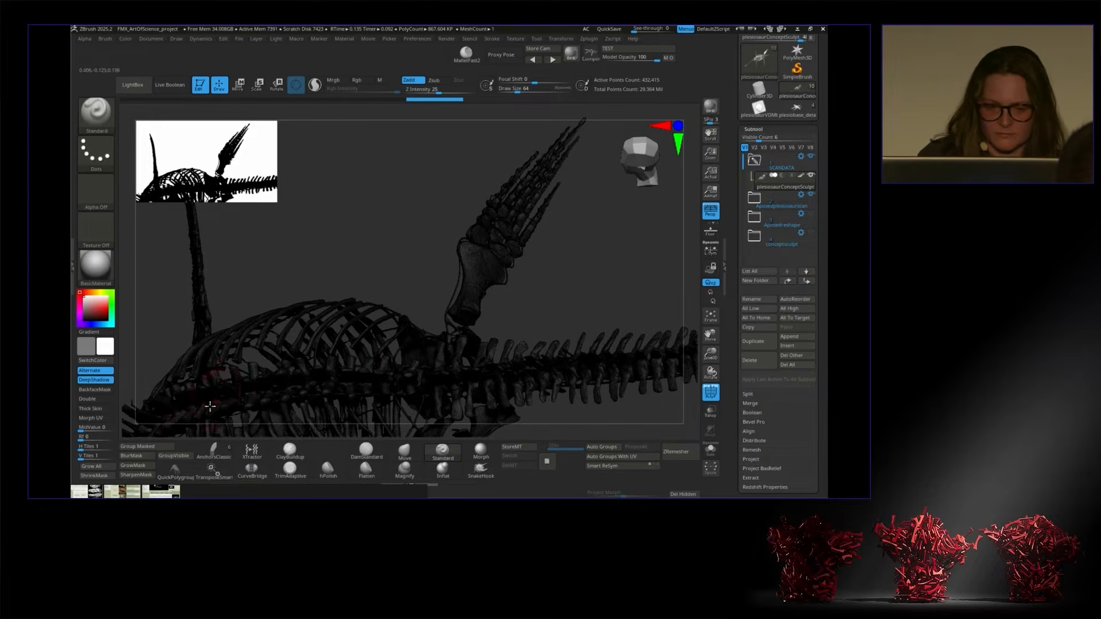
Step: Try to regroup the visible skeleton geometry into a new polygroup with GroupVisible and undo the change
click(188, 457)
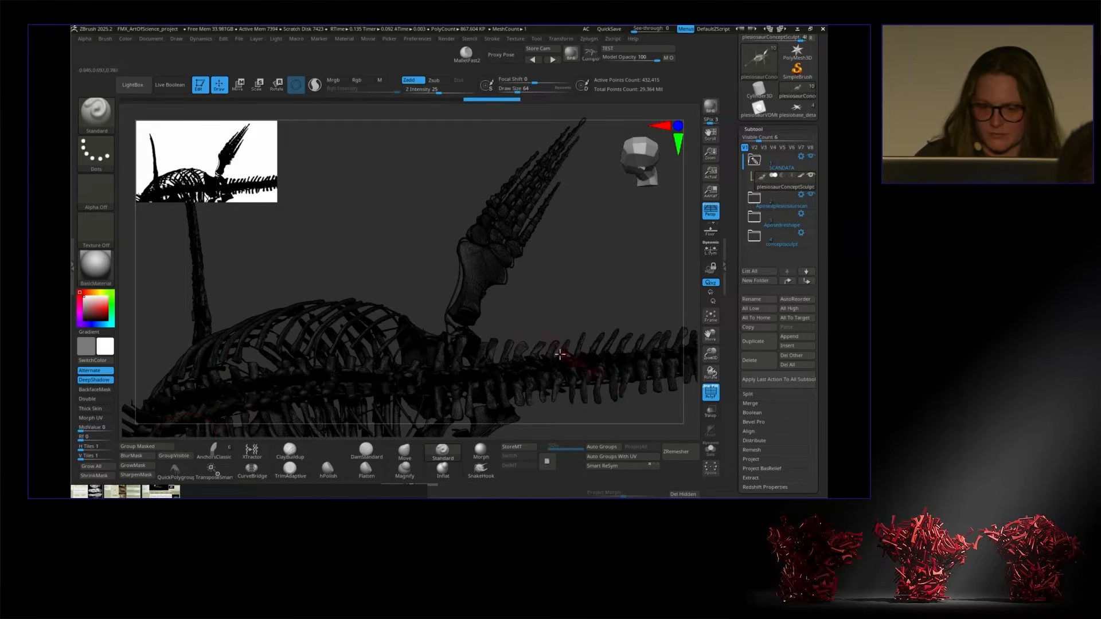
click(189, 457)
drag(710, 354, 694, 332)
drag(711, 372, 700, 365)
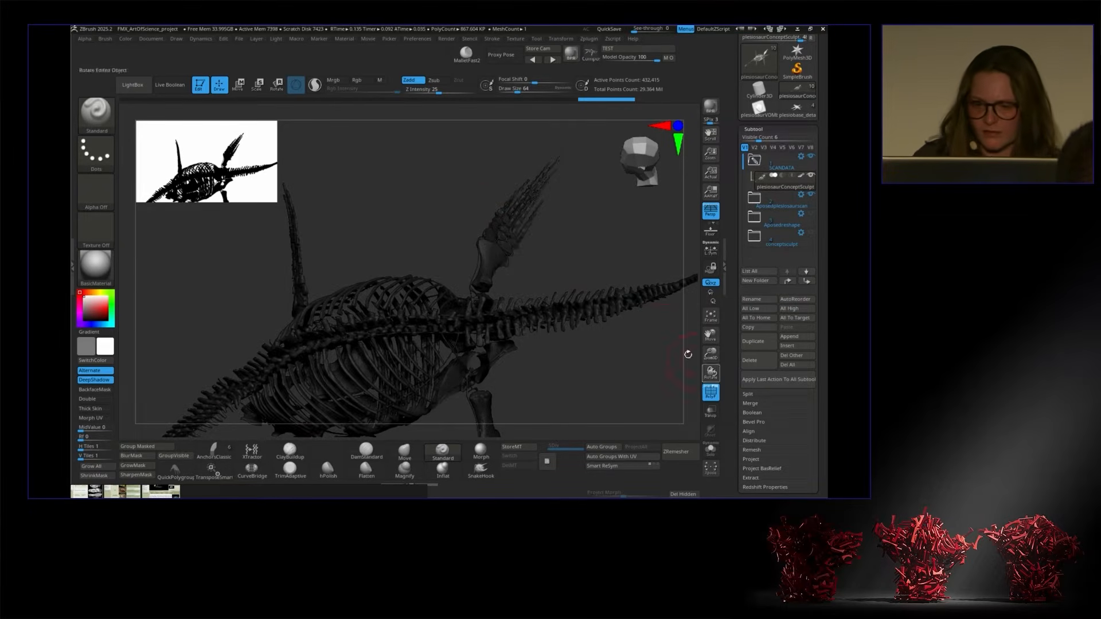
mouse_move(467, 164)
mouse_down()
mouse_move(535, 250)
mouse_move(494, 177)
mouse_up()
key(ctrl)
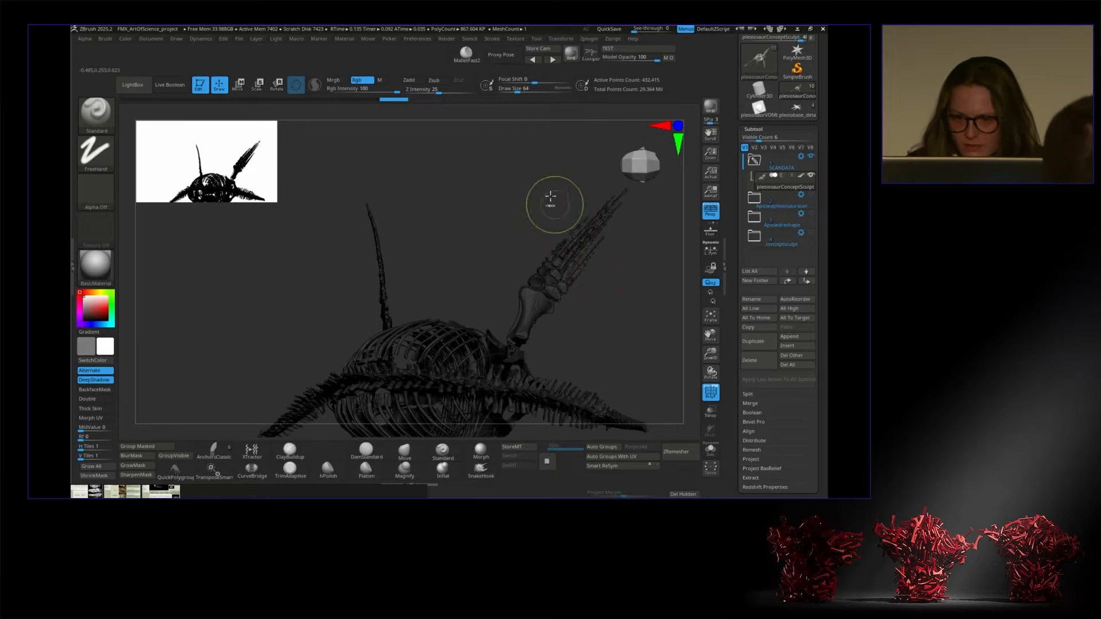
key(ctrl)
key(ctrl)
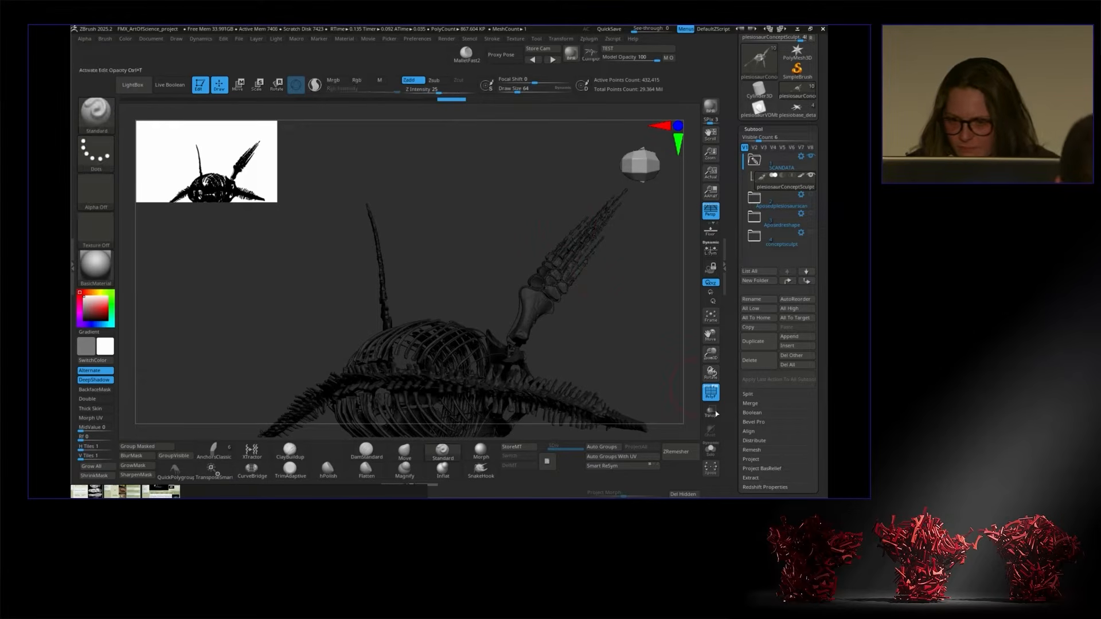
Step: Split the plesiosaurConceptSculpt skeleton into separate polygroups with Auto Groups
drag(659, 350, 472, 164)
drag(595, 328, 628, 313)
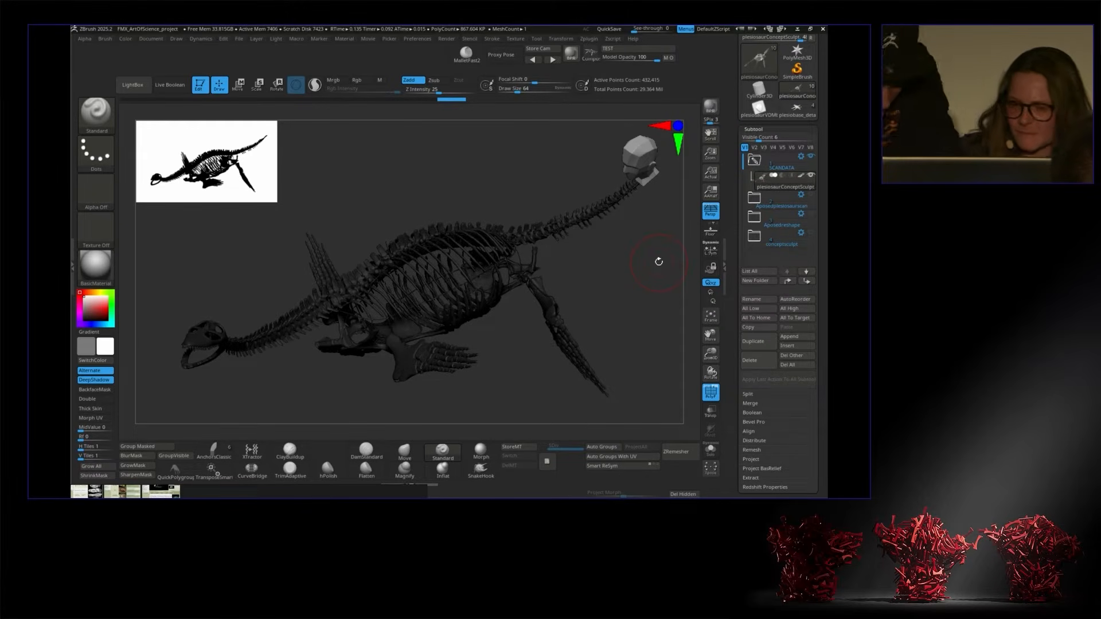
drag(585, 235, 612, 263)
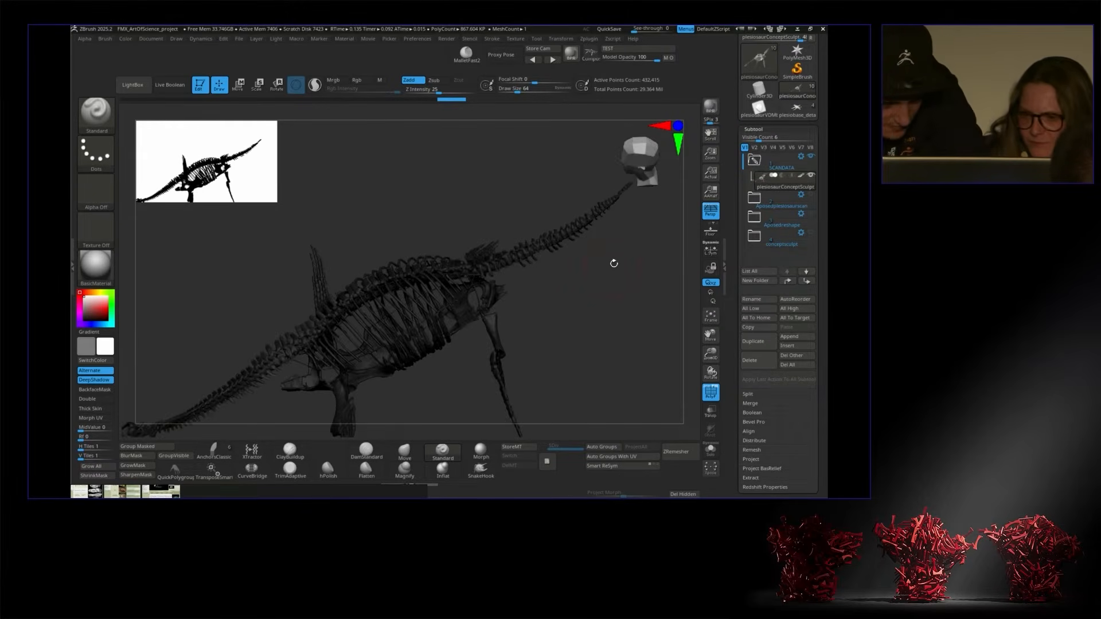
scroll(750, 250, down, 5)
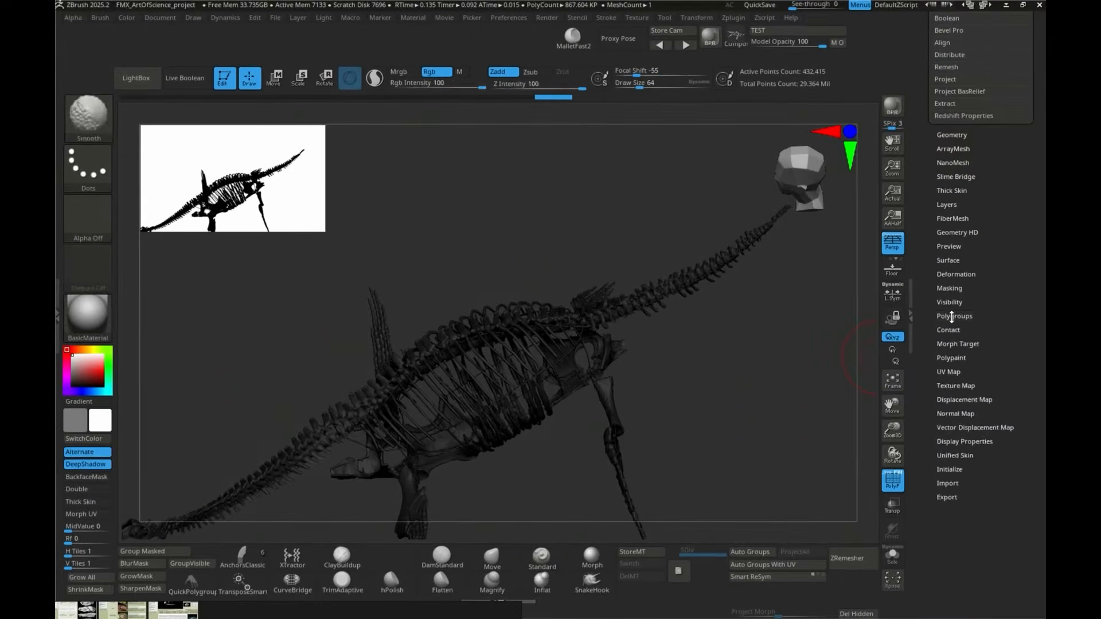
click(838, 287)
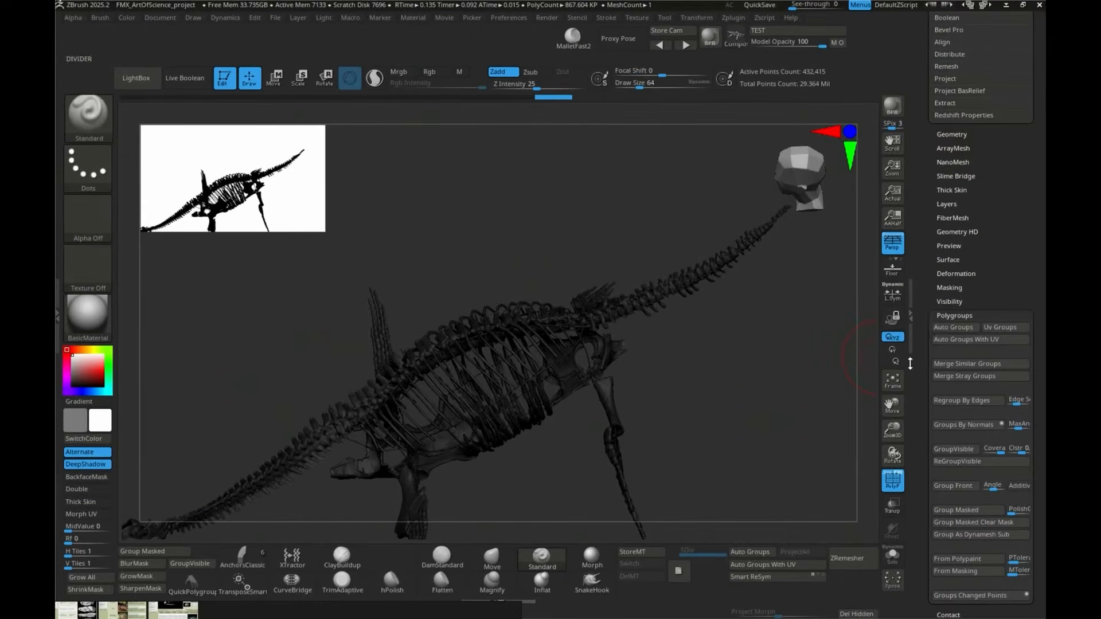
click(943, 328)
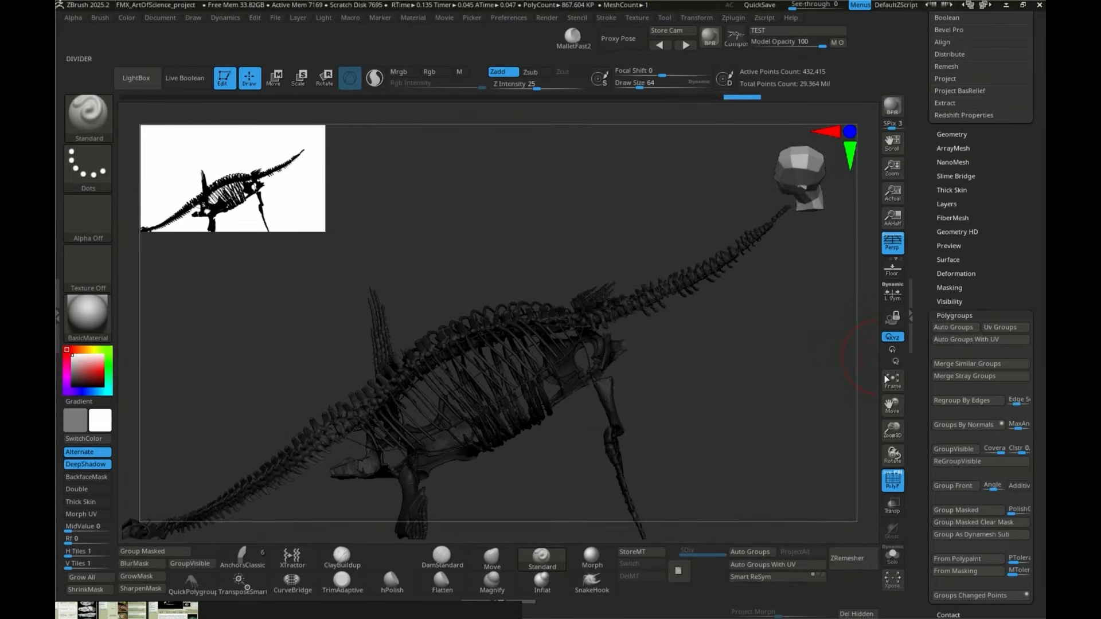
Step: Inspect the polygroups on the vertebrae up close and turn off the PolyFrame display
alt+drag(844, 395, 934, 496)
alt+drag(801, 426, 919, 476)
drag(776, 463, 930, 429)
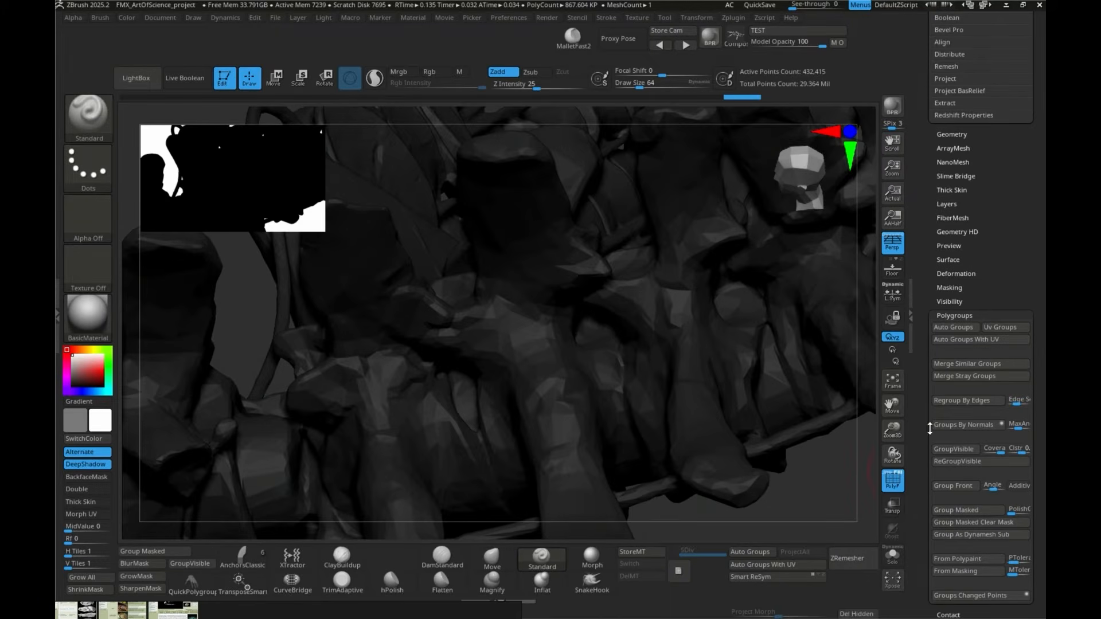
click(890, 480)
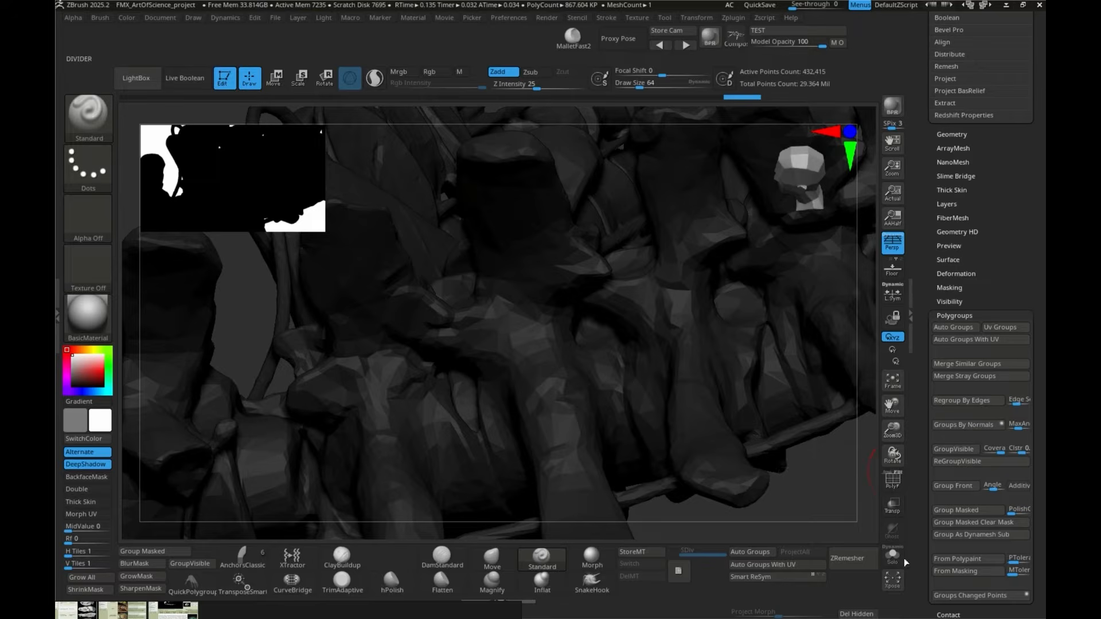
Step: Switch between the fins and plesiosaurConceptSculpt subtools to compare both skeletons, finishing with fins active
alt+drag(782, 484, 702, 460)
alt+click(730, 460)
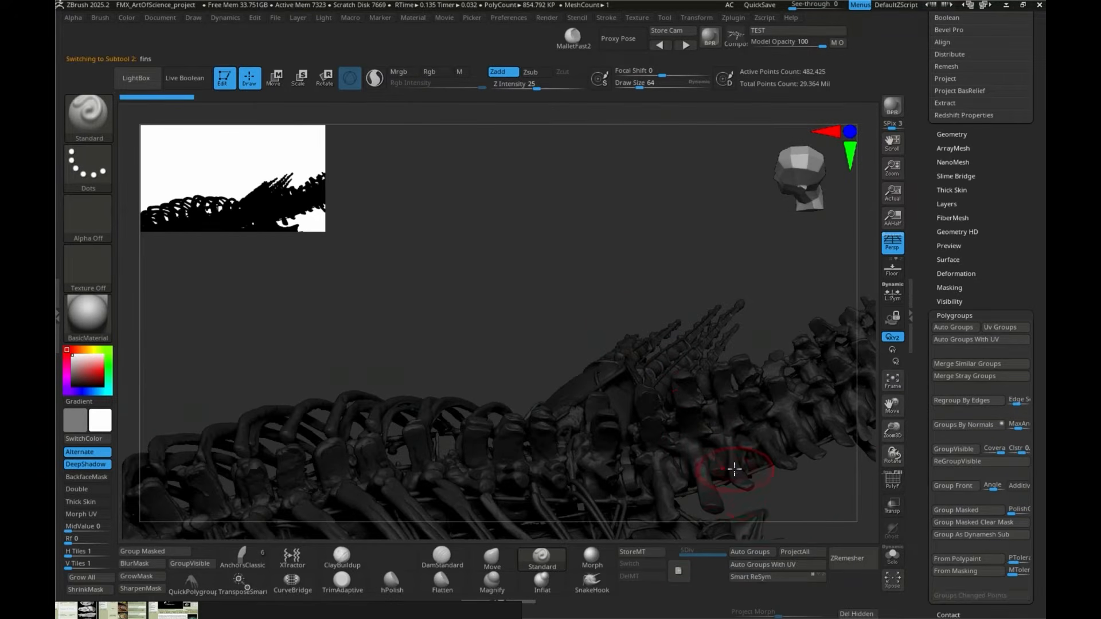
alt+click(742, 390)
alt+click(767, 343)
alt+click(769, 346)
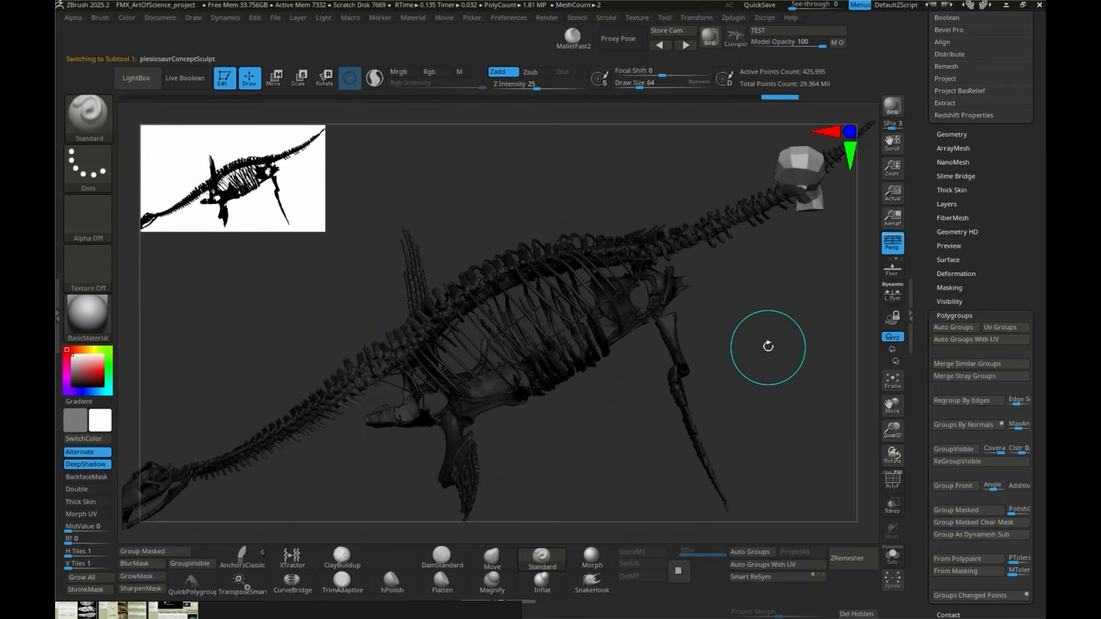
drag(769, 346, 804, 267)
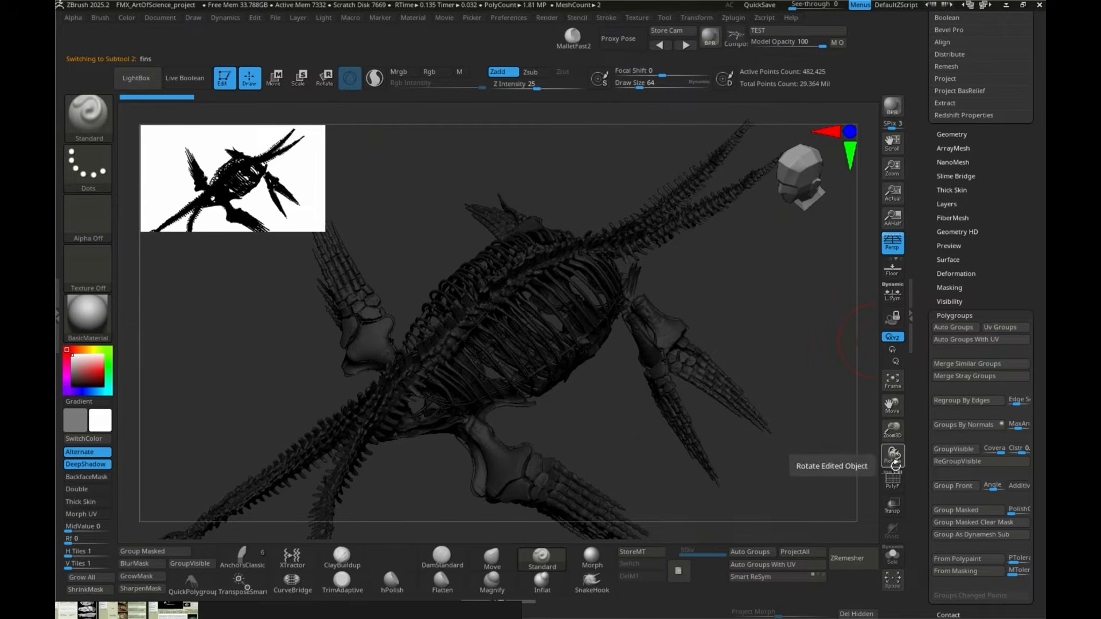
Step: Isolate the fins subtool with Solo, turn on PolyFrame and inspect the ribs up close
click(892, 555)
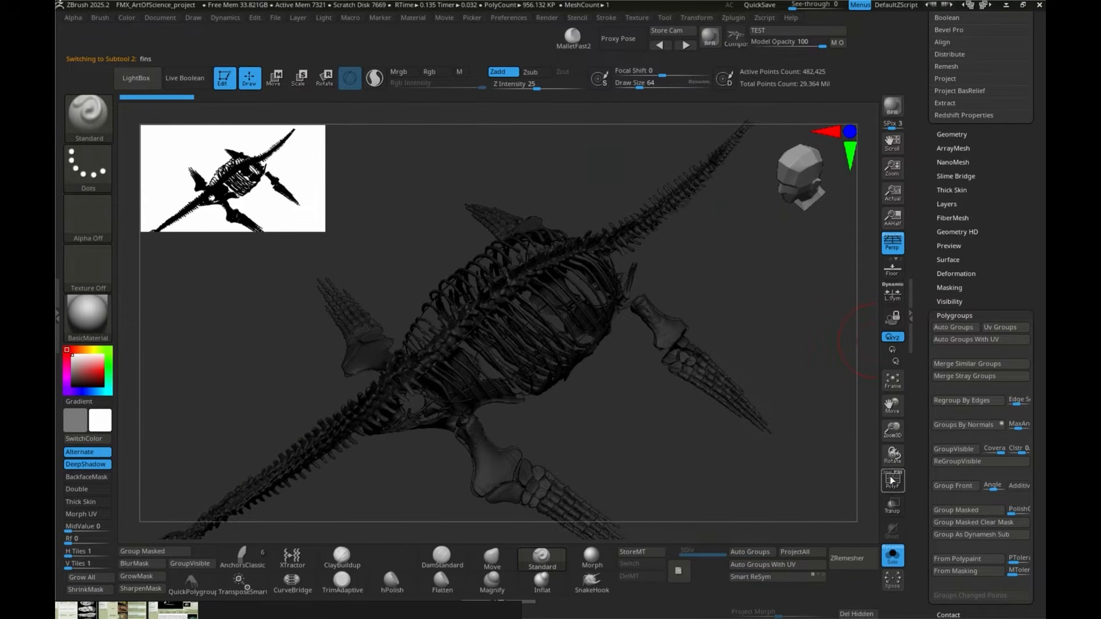
click(892, 479)
alt+drag(789, 410, 944, 546)
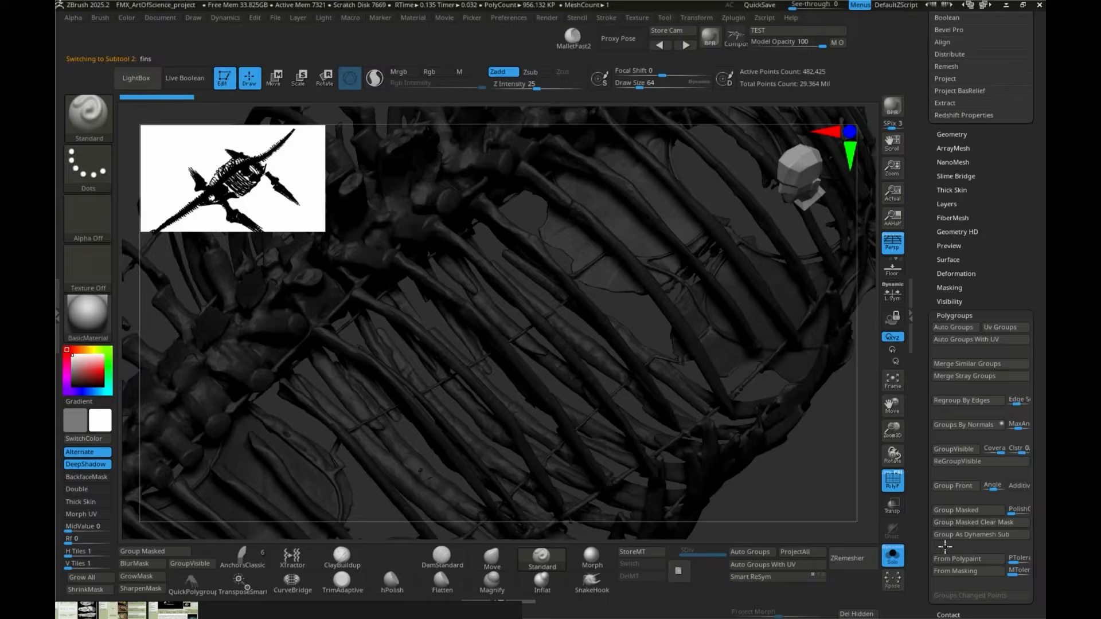
alt+drag(842, 484, 820, 465)
right_drag(723, 442, 721, 396)
Step: Expand the SCANDATA and Aposedplesiosaurscan folders in the subtool list to show the subtools inside them
drag(929, 169, 966, 327)
scroll(966, 332, up, 10)
scroll(967, 344, down, 7)
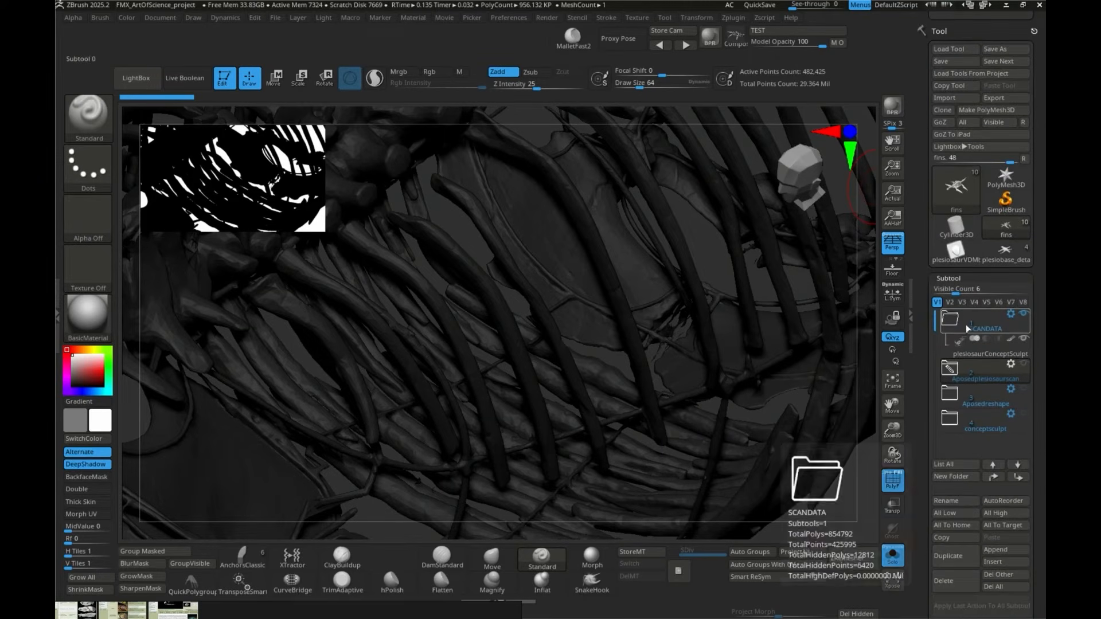
shift+click(953, 322)
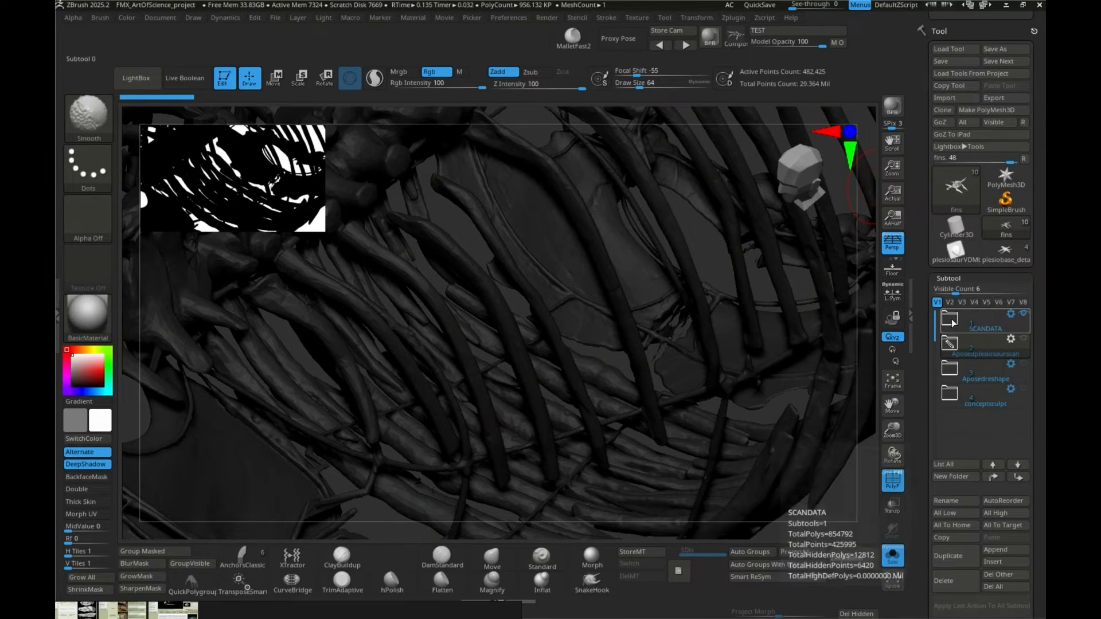
shift+click(954, 373)
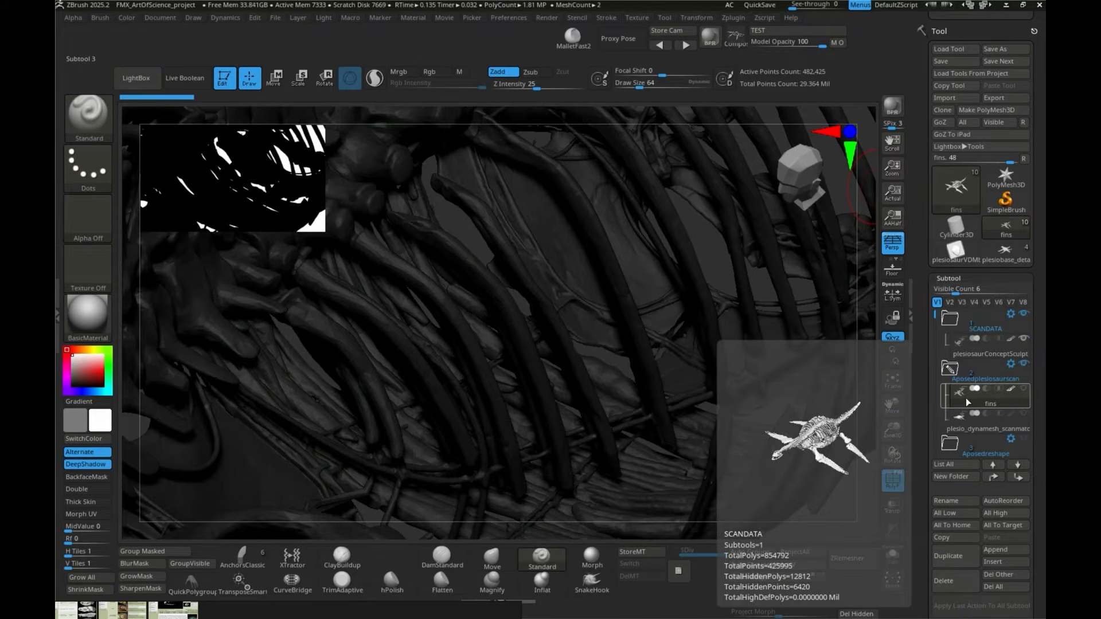
Step: Switch to the plesio_dynamesh_scanmatch subtool and turn on its PolyFrame display
click(969, 403)
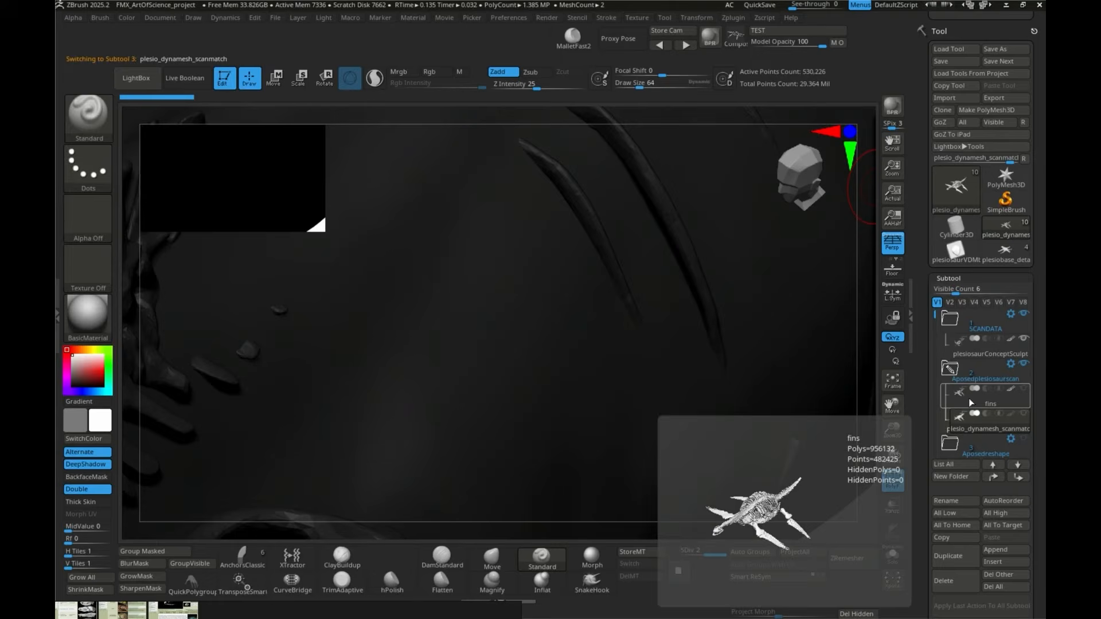
click(891, 480)
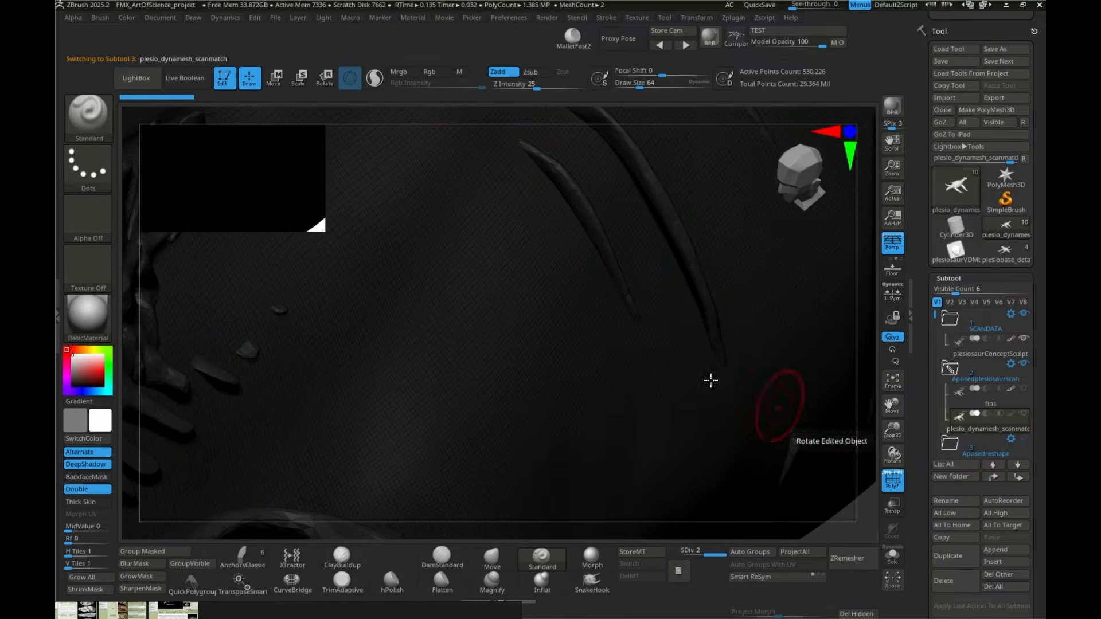
click(614, 291)
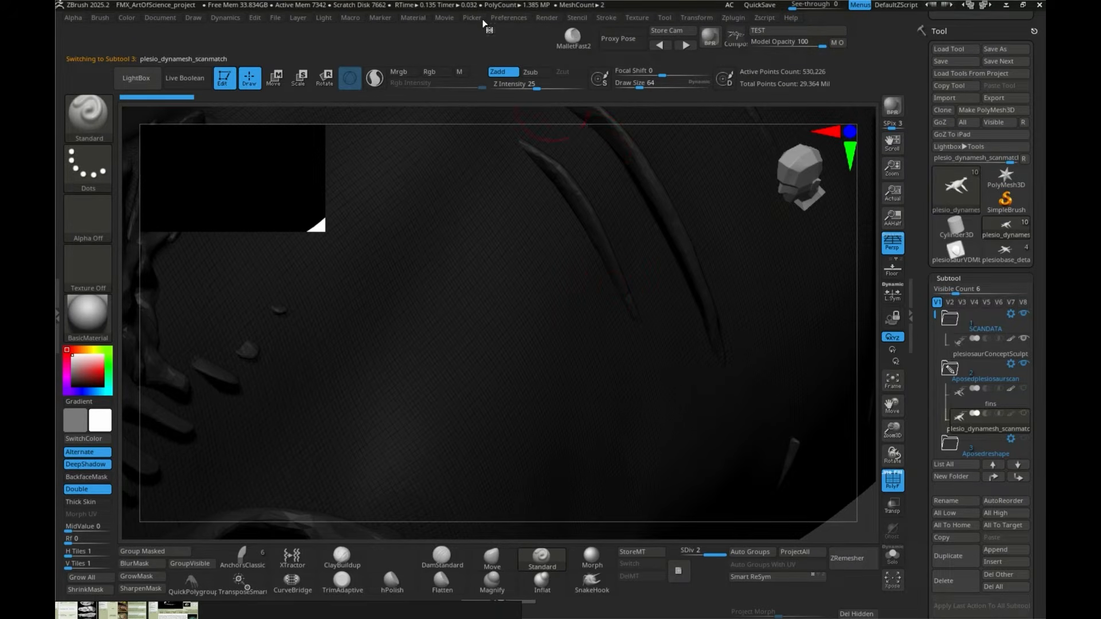
Step: Turn off the CamView display in the preferences
click(472, 17)
click(508, 17)
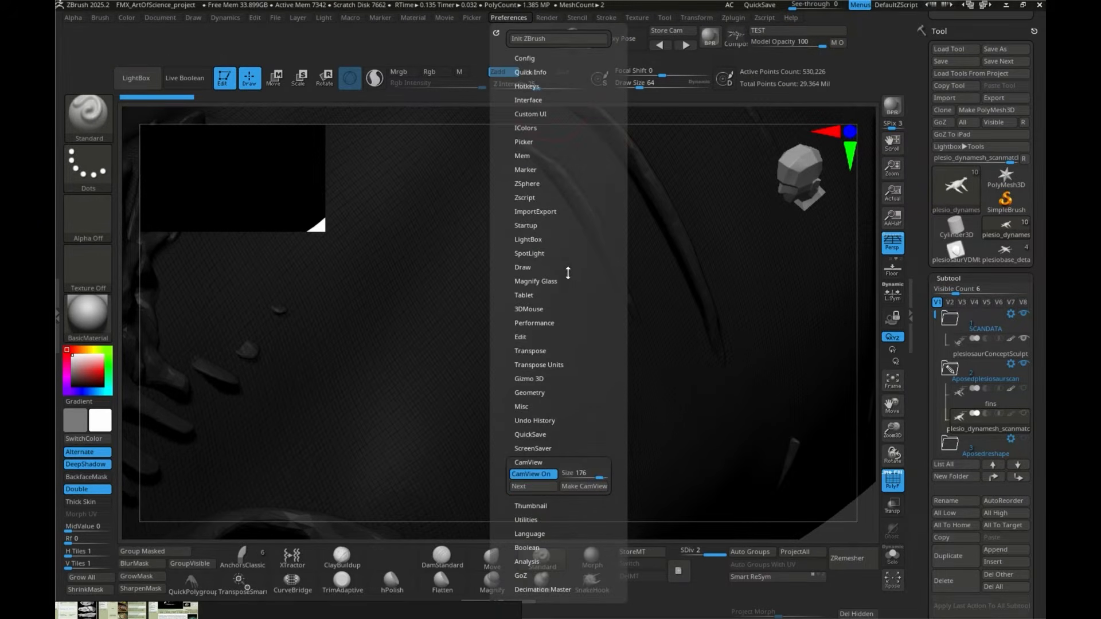
scroll(559, 250, down, 5)
click(548, 259)
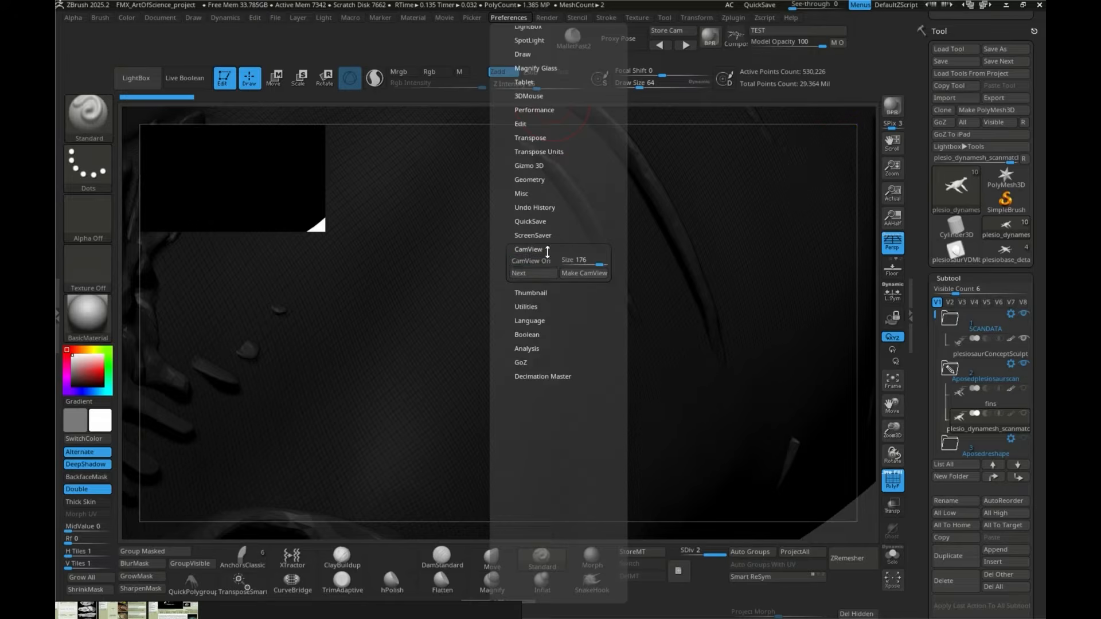
scroll(544, 258, up, 4)
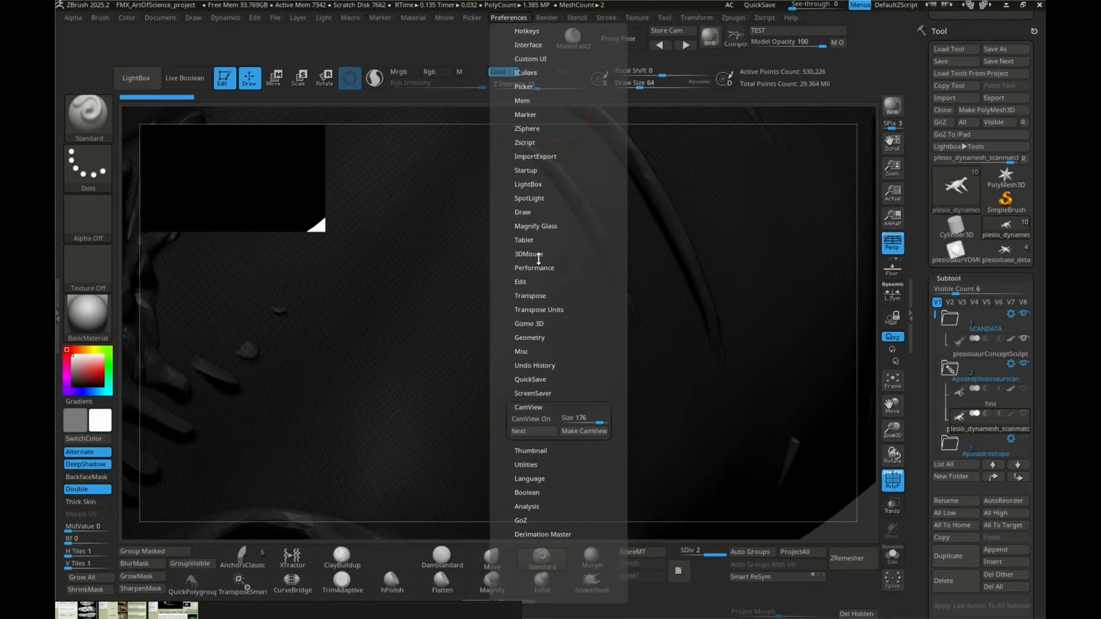
Step: Look through the Edit, Startup and Draw preferences for settings that affect how the wireframe is displayed
click(527, 281)
scroll(551, 241, down, 2)
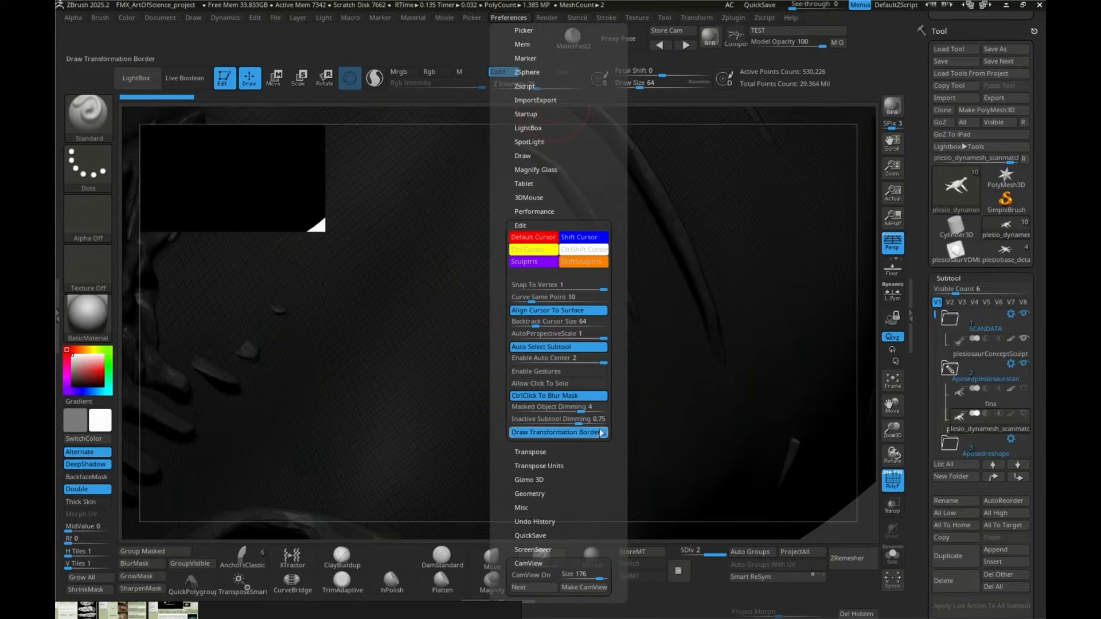
scroll(612, 386, down, 5)
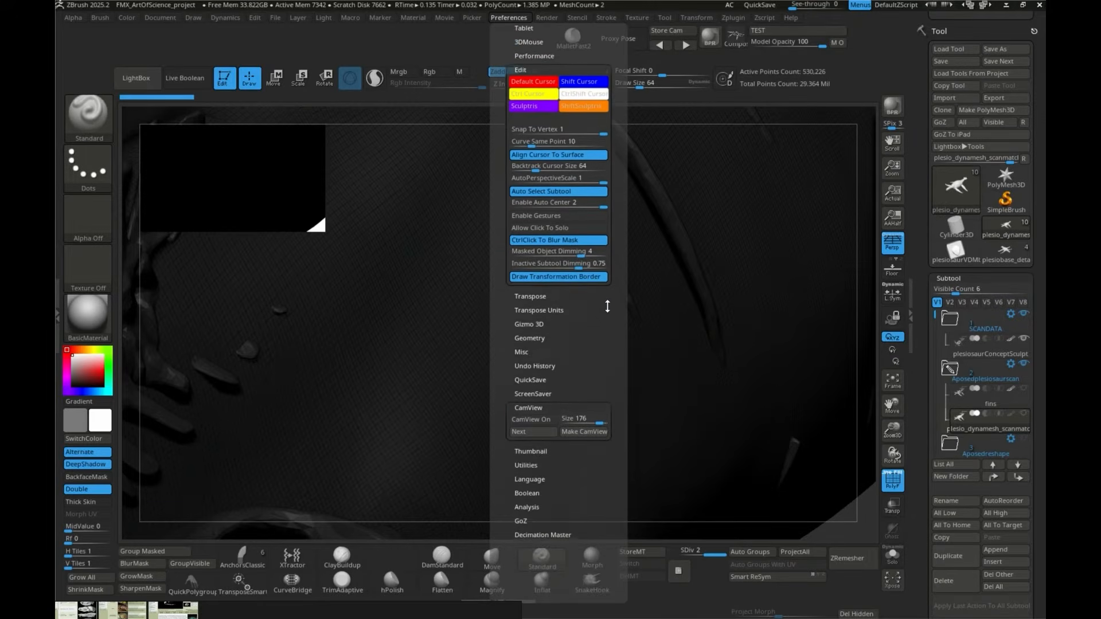
scroll(607, 321, up, 4)
scroll(608, 358, up, 5)
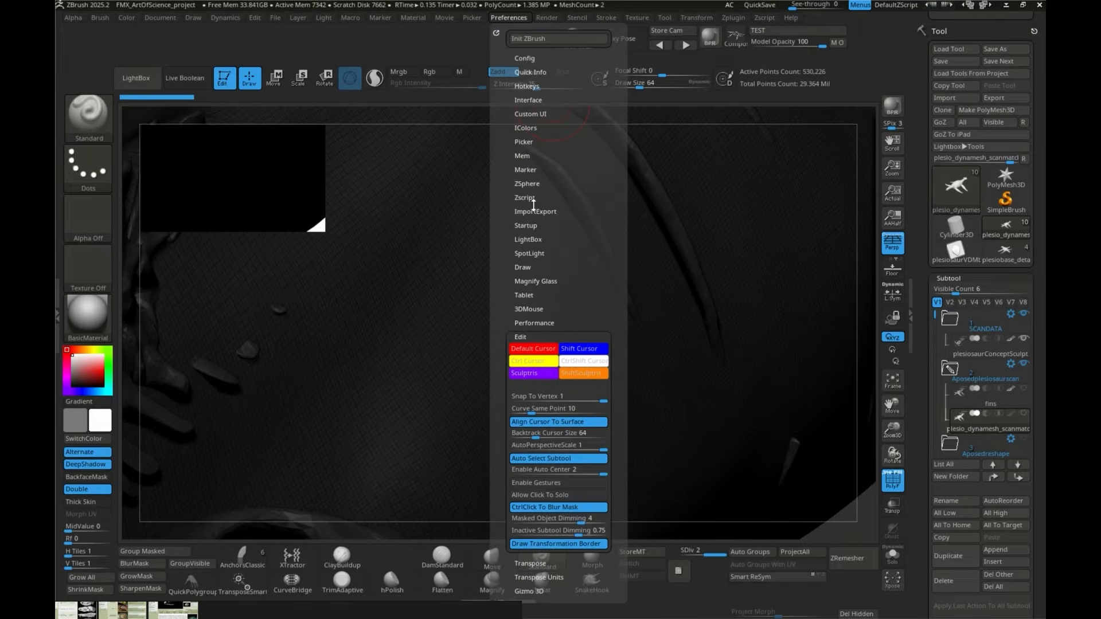
shift+click(536, 225)
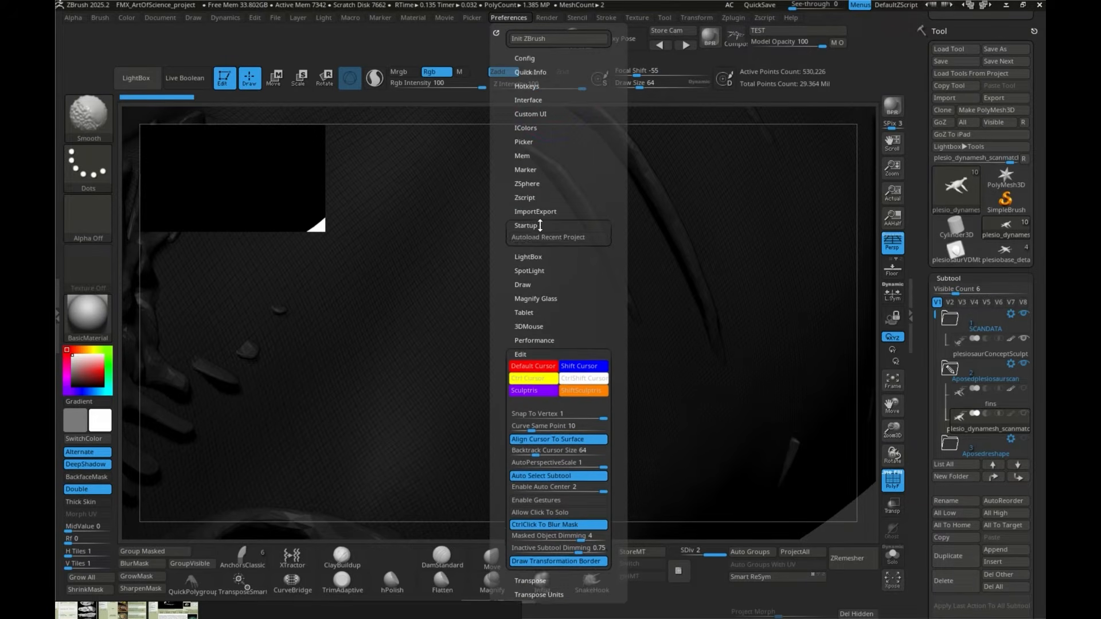
shift+click(540, 226)
shift+click(536, 268)
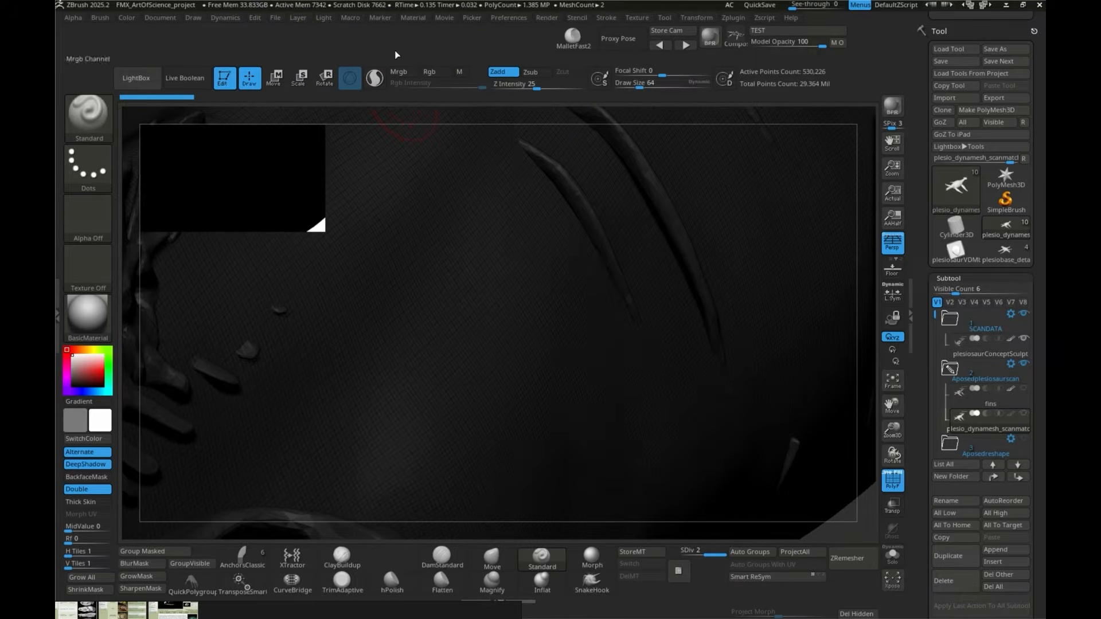
Step: Convert the plesio_dynamesh_scanmatch subtool into a separate PolyMesh3D tool and toggle its PolyFrame display off and on
click(966, 110)
key(shift+f)
key(shift+f)
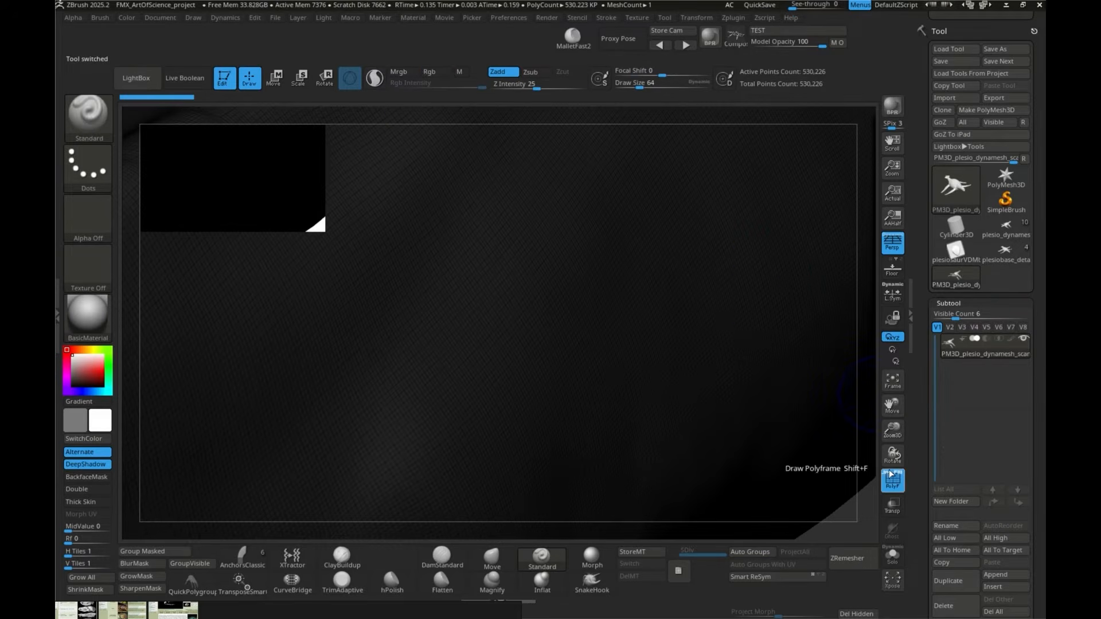
key(ctrl)
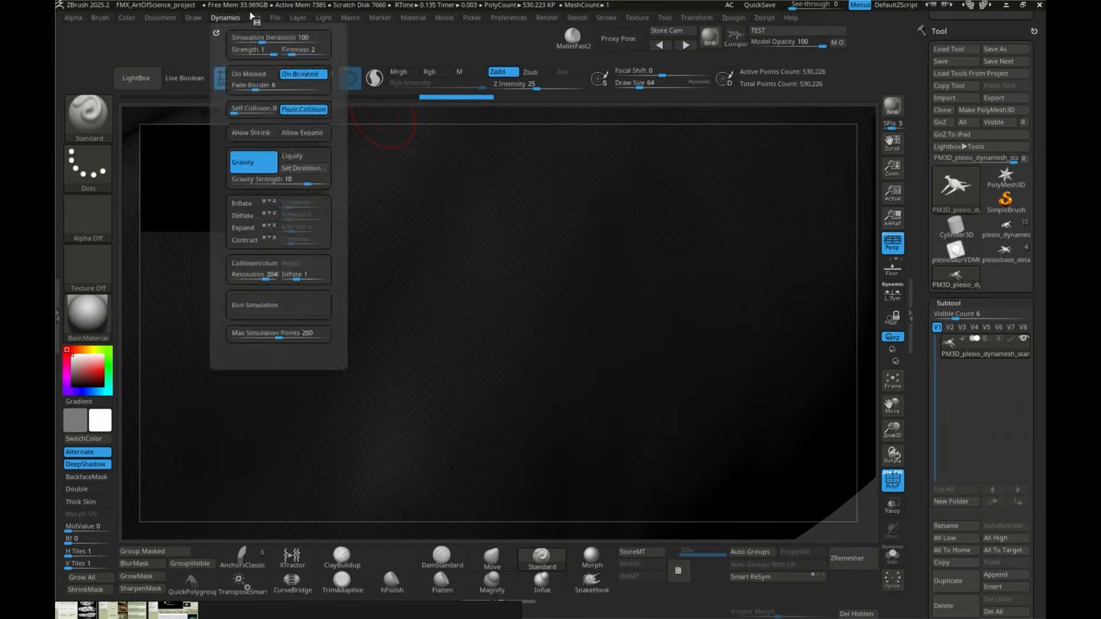
Step: Open the project Plesiosaurus_FossilRefMH7_Project.zpr without saving changes to the current project
mouse_move(276, 17)
click(313, 40)
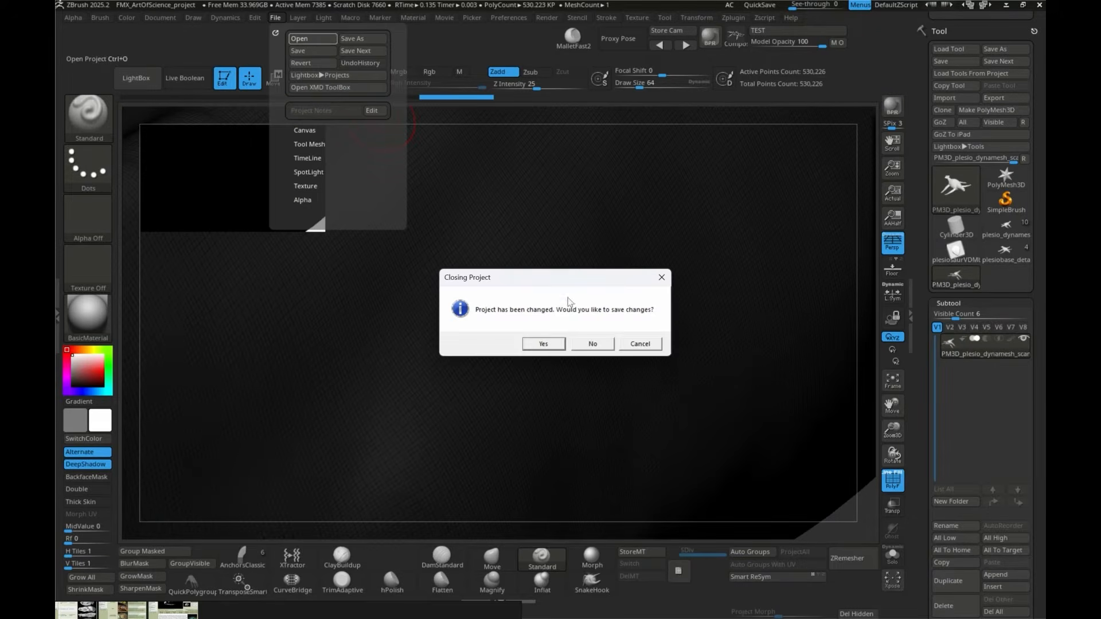
click(590, 344)
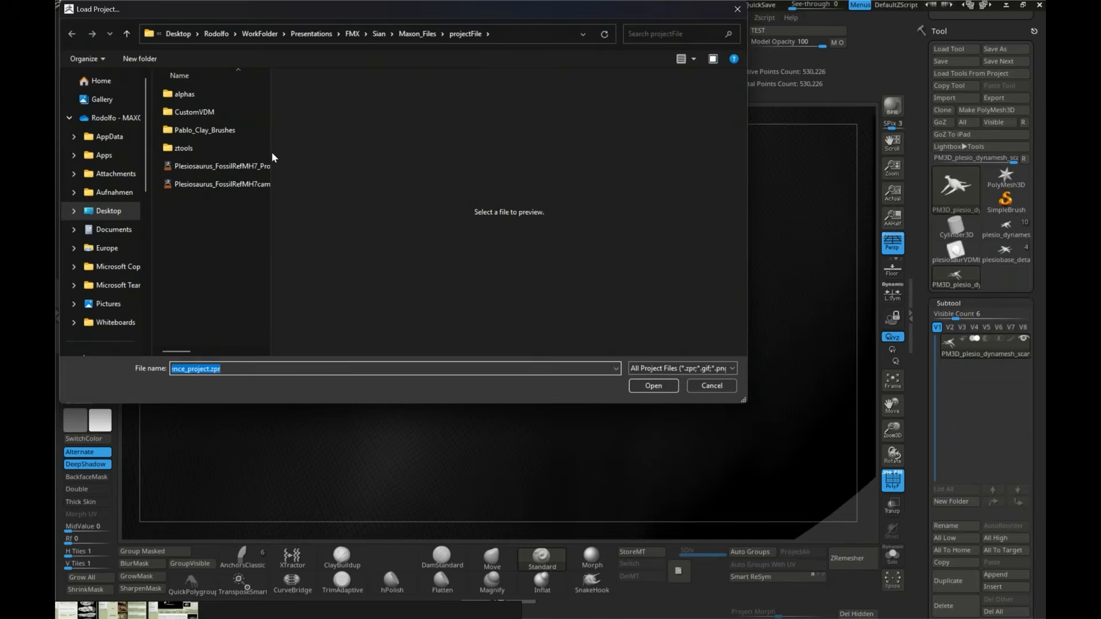
drag(272, 150, 344, 151)
click(296, 167)
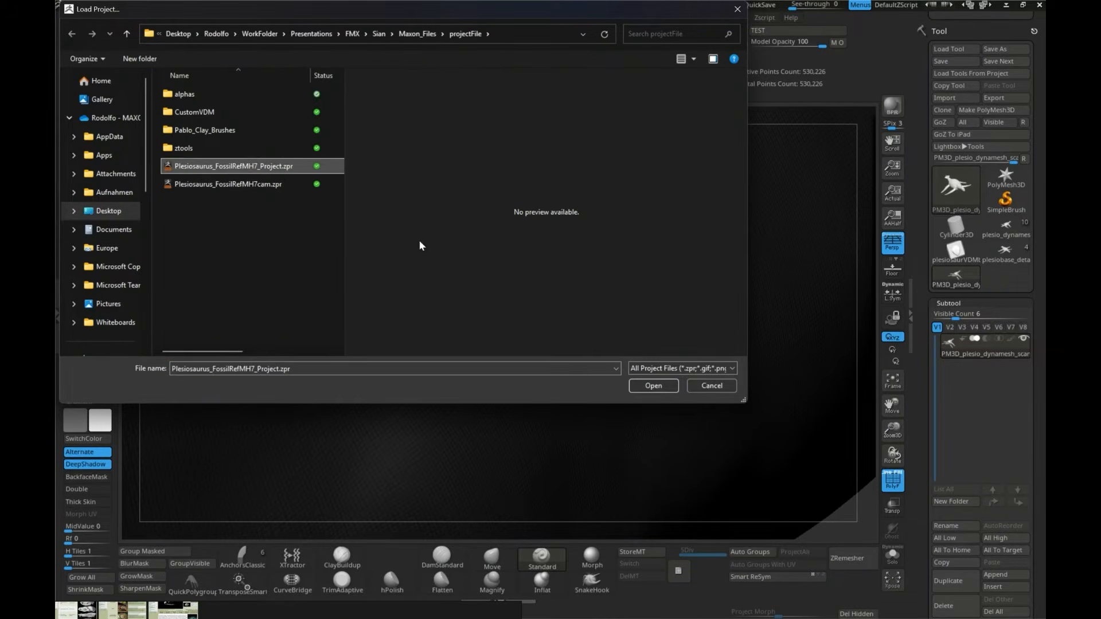
click(653, 387)
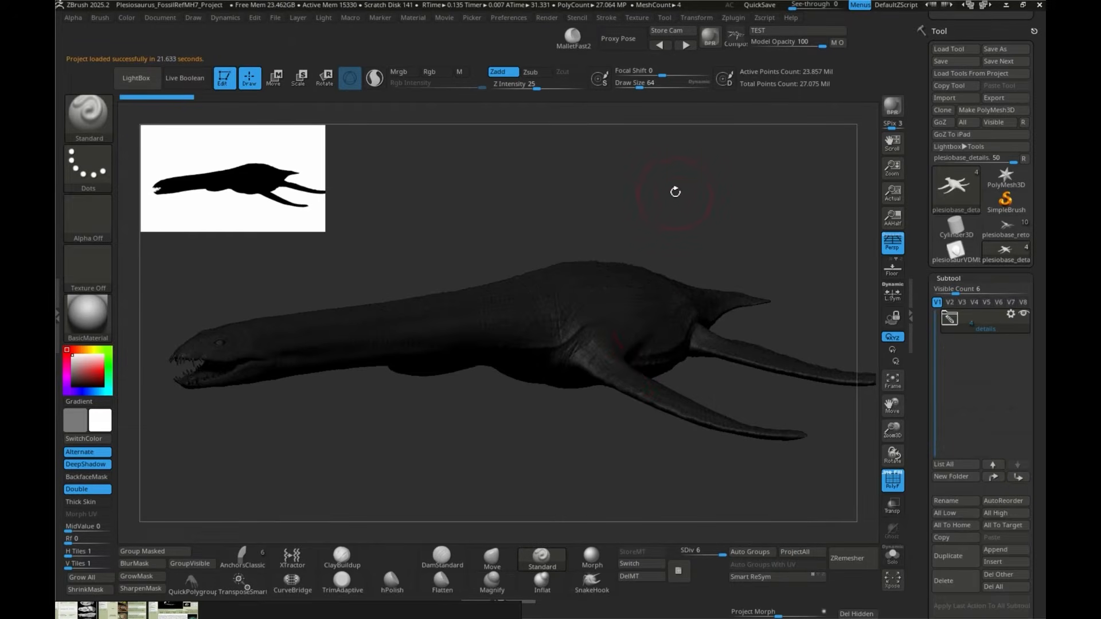
Step: View the plesiosaur body up close, isolate plesiobase_details with Solo and show its sculpting layers
drag(675, 192, 739, 243)
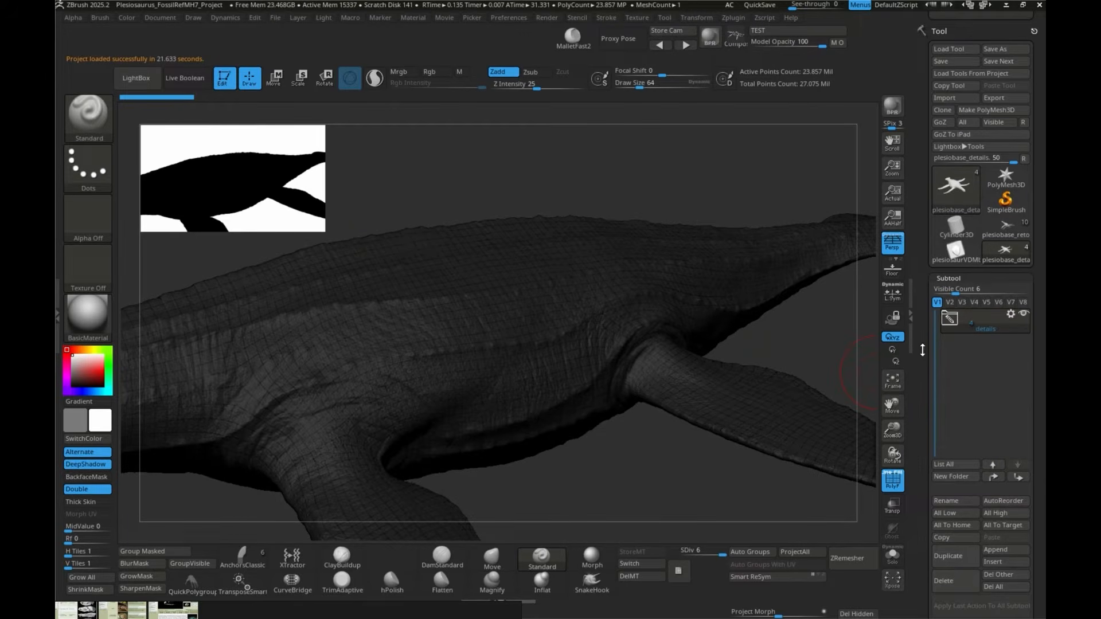
scroll(922, 350, down, 3)
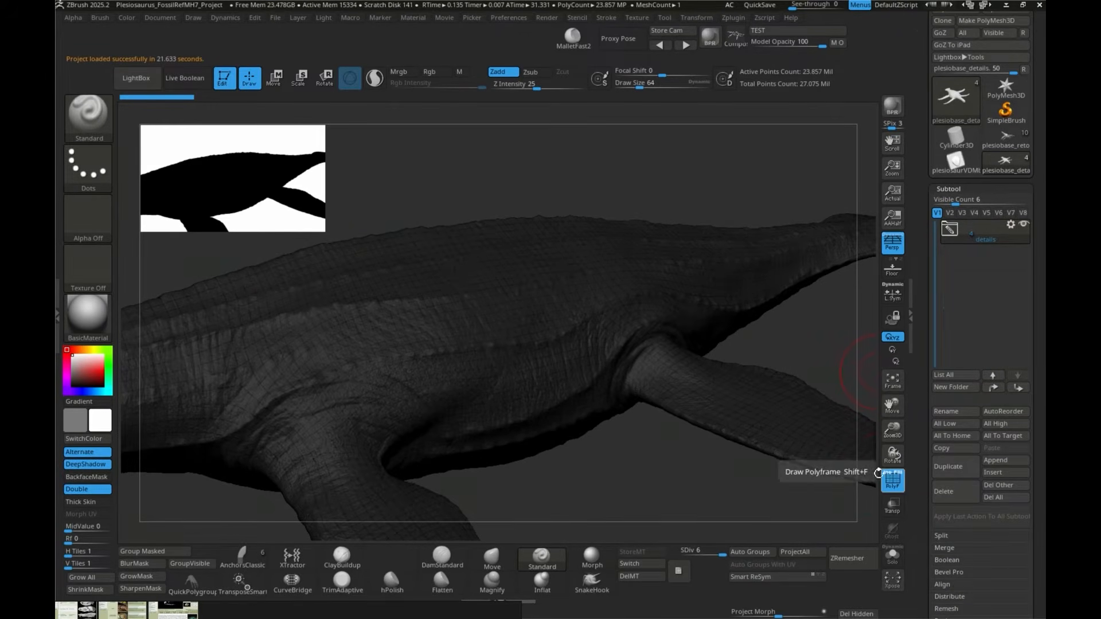
mouse_move(877, 466)
mouse_down()
mouse_move(918, 421)
mouse_move(915, 266)
mouse_move(922, 293)
mouse_up()
key(shift)
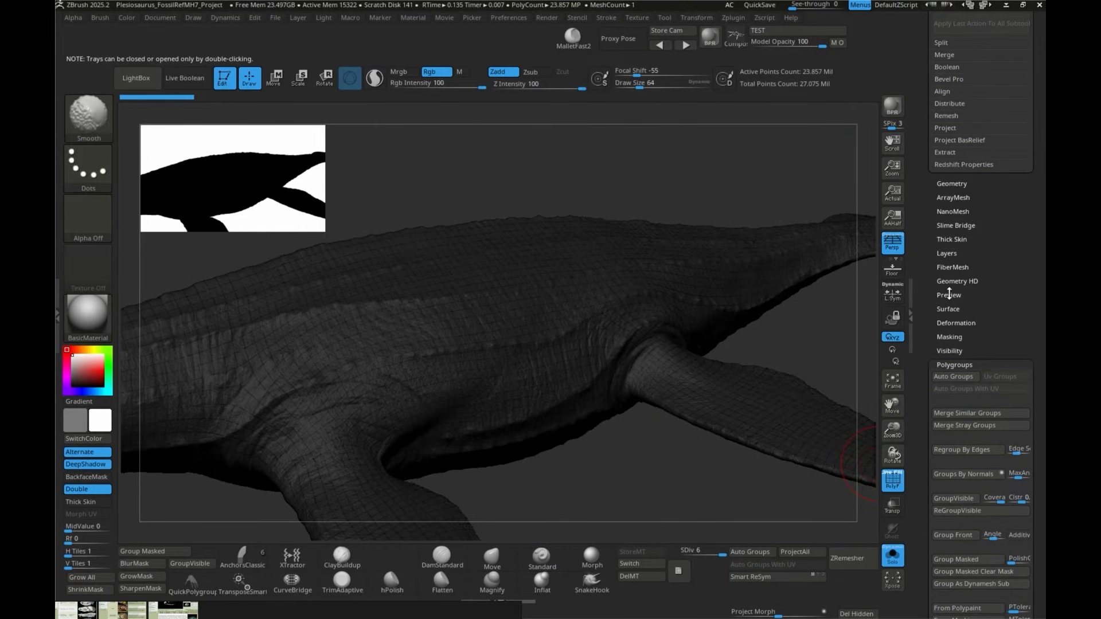
click(944, 253)
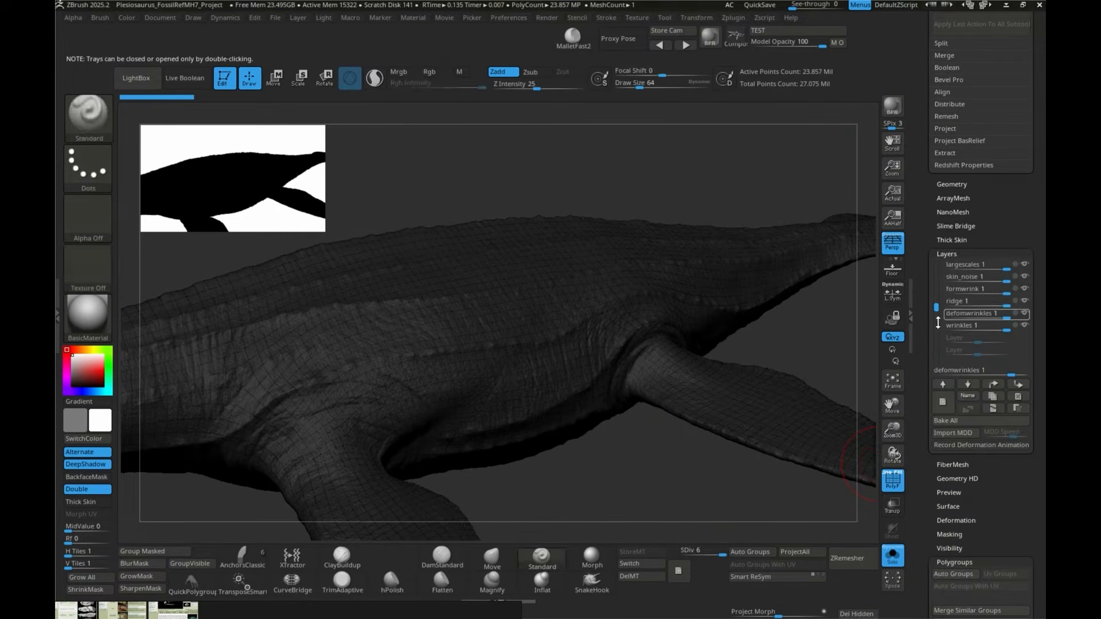
Step: Toggle the visibility of the wrinkle and ridge layers on plesiobase_details, ending with all of them shown
click(1025, 325)
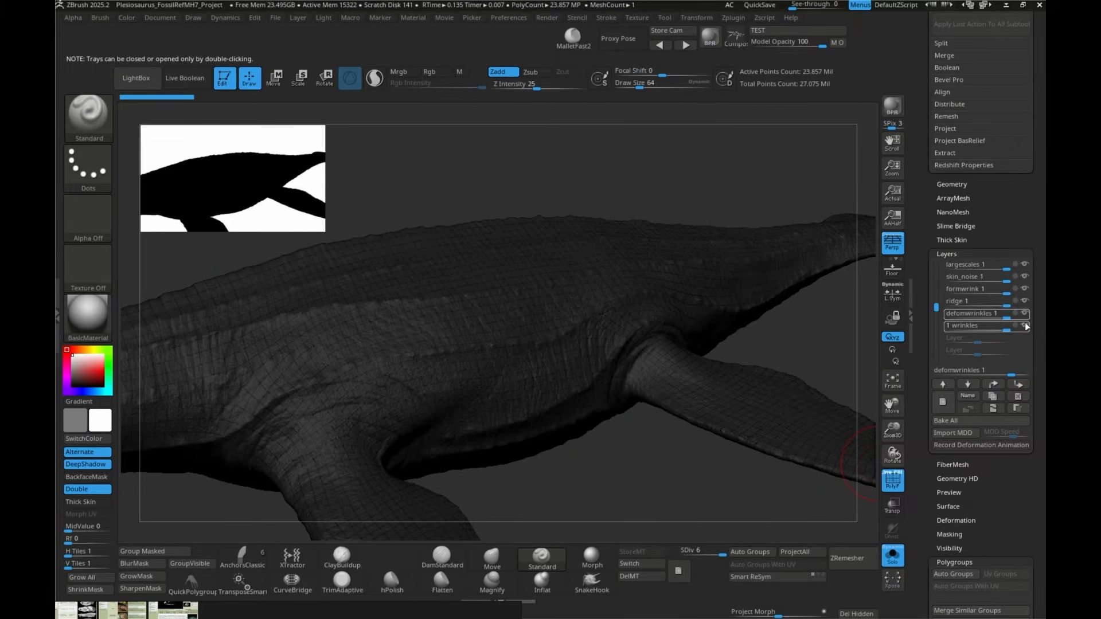
click(1025, 313)
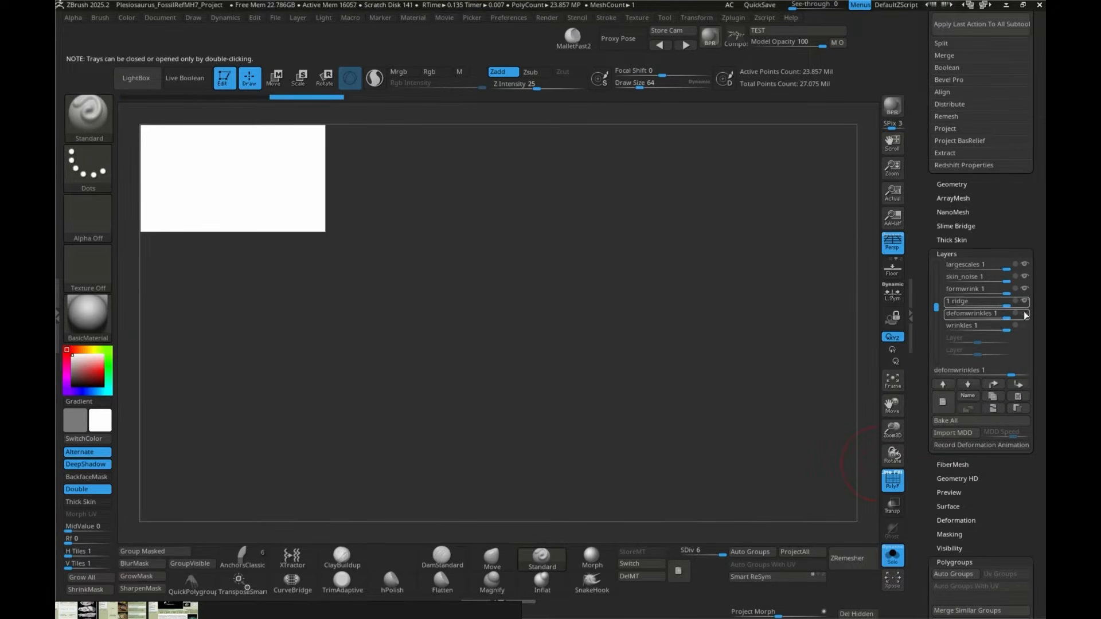
click(1024, 301)
click(1023, 289)
click(1025, 325)
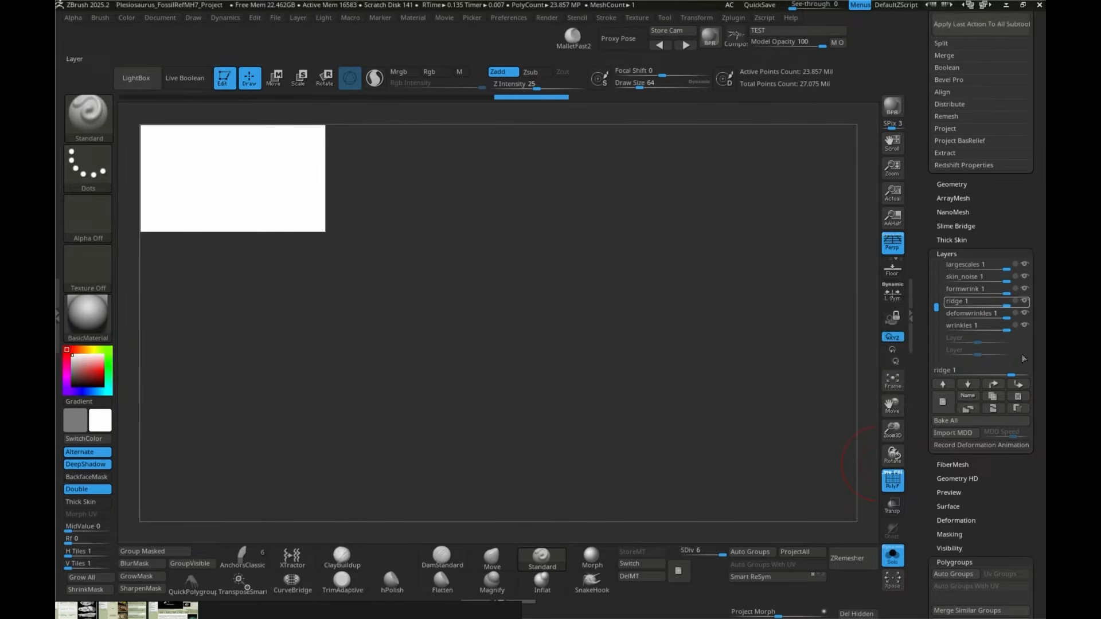
Step: Show the subtools inside the details folder and switch to tooth_detailsmeshupper to view the teeth
drag(939, 214, 956, 361)
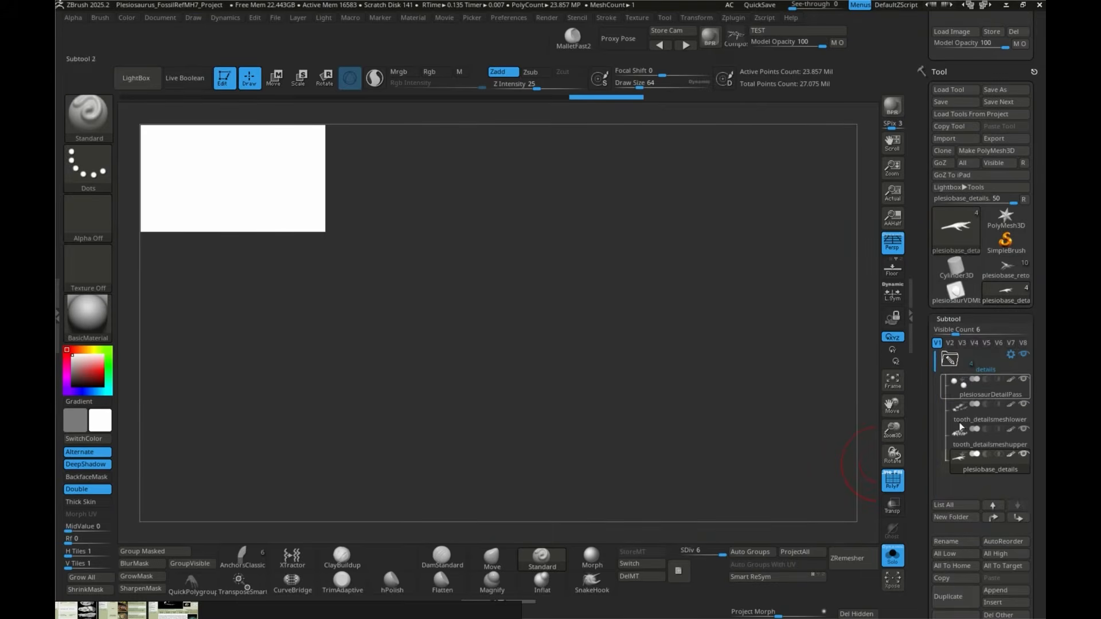
click(966, 446)
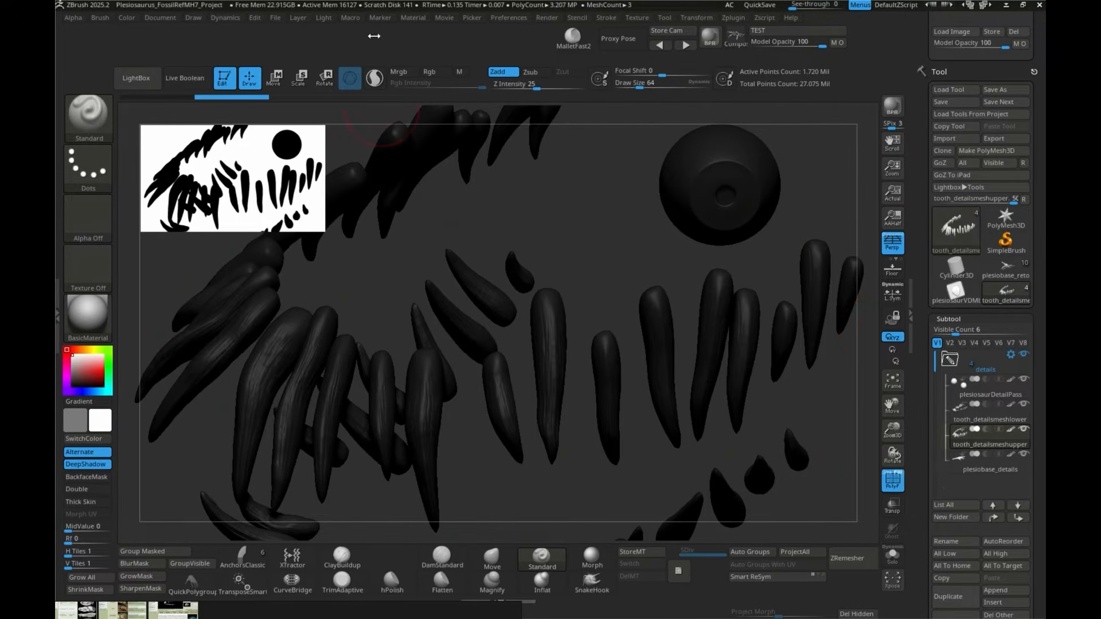
Step: Run Init ZBrush, confirm the full reinitialization and paint a diagonal SimpleBrush test stroke on the empty canvas
click(380, 18)
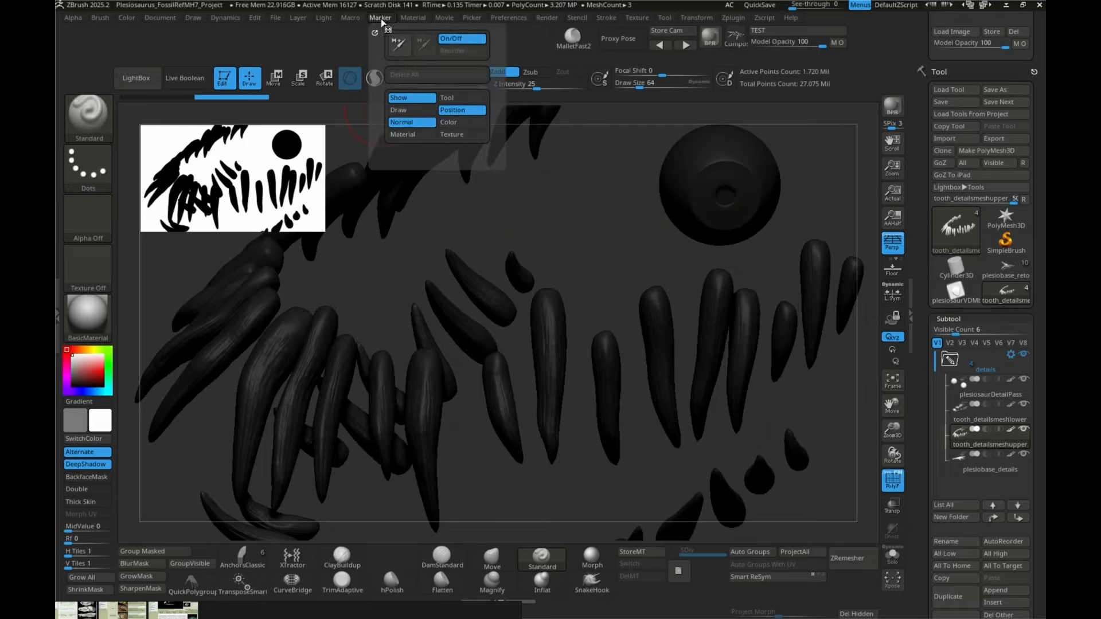
click(508, 18)
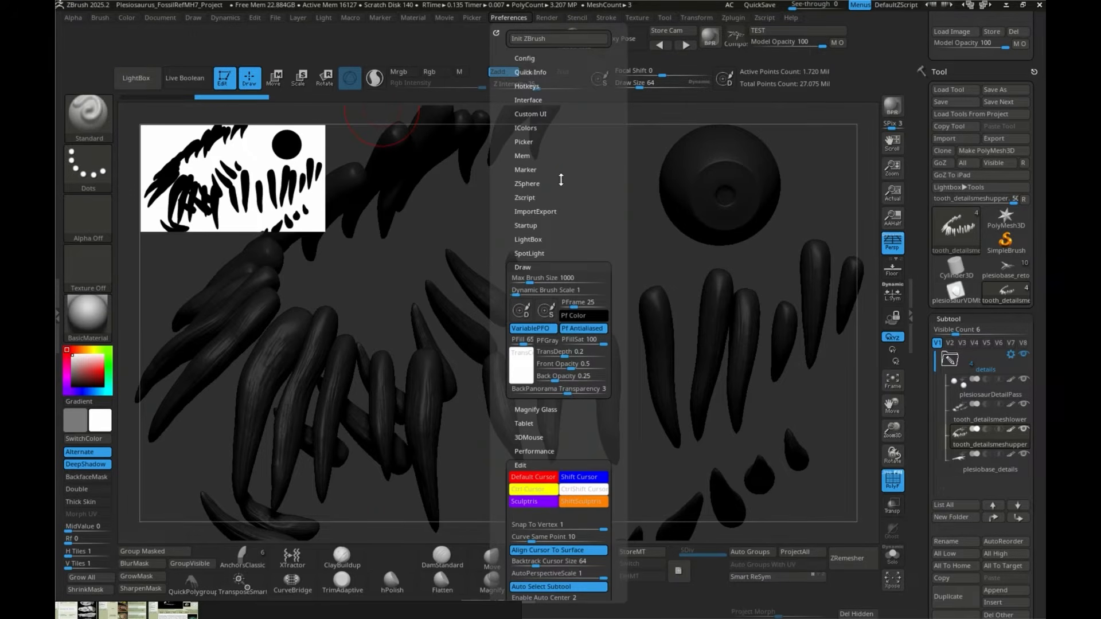
shift+click(539, 58)
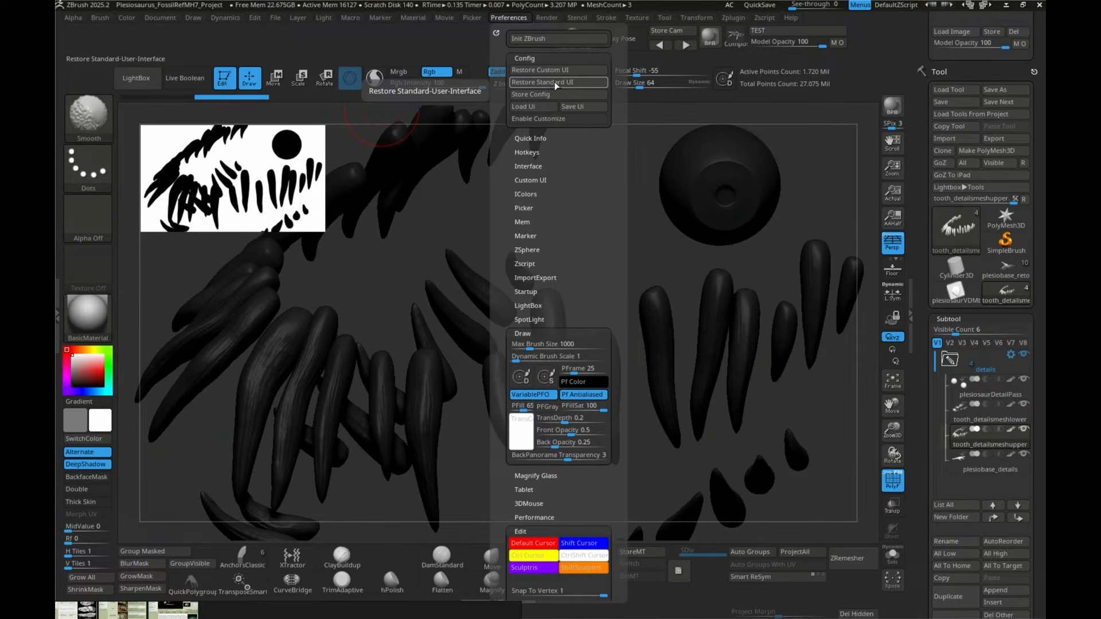
click(553, 82)
click(548, 38)
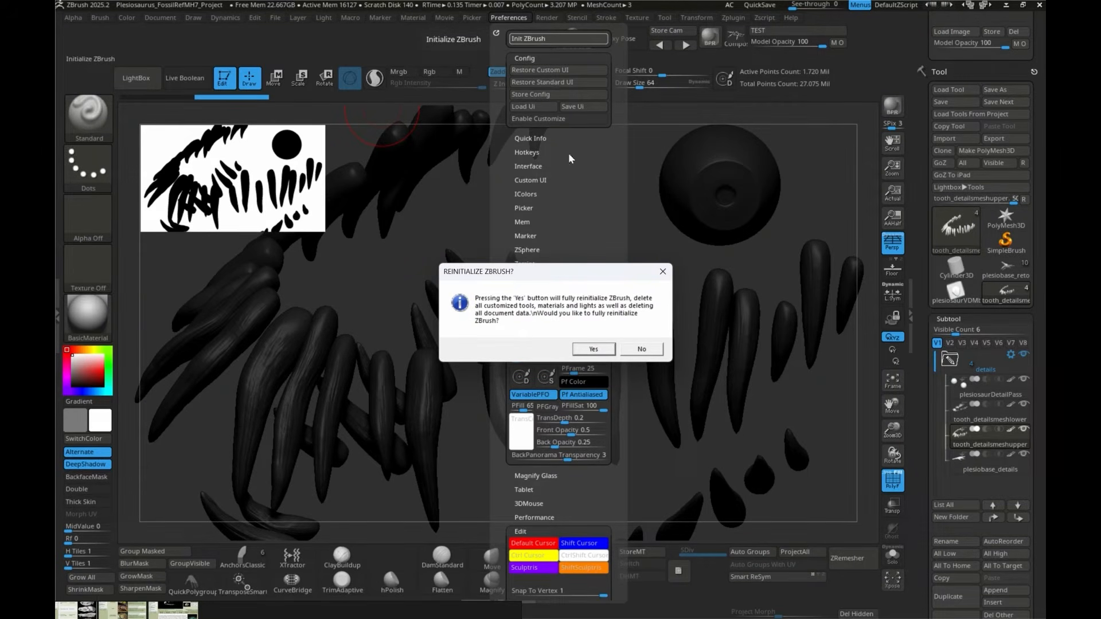
click(594, 349)
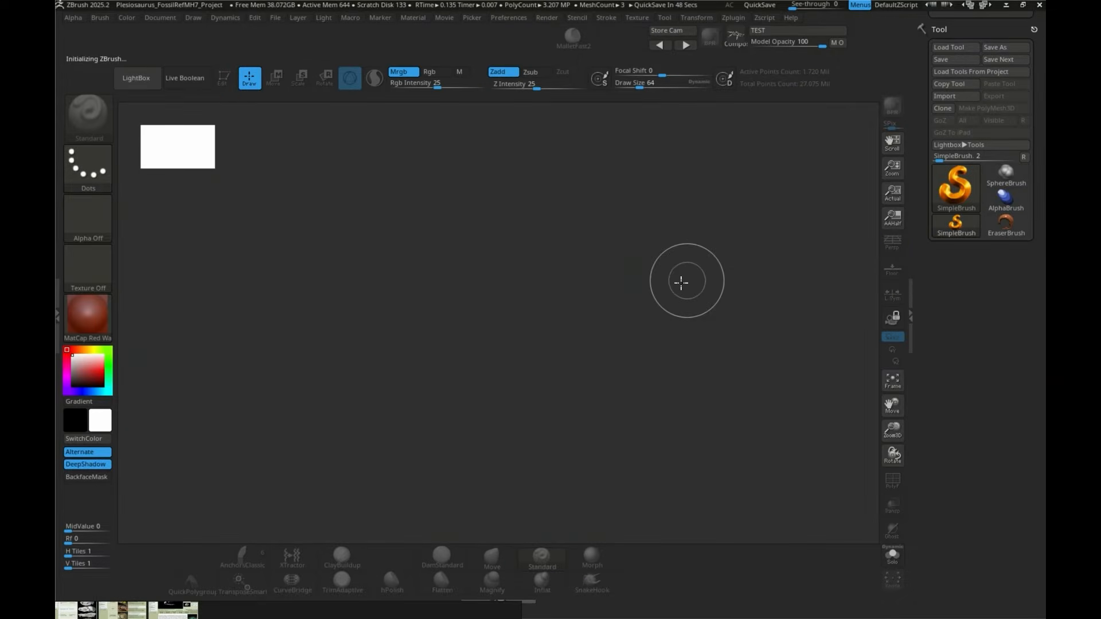
drag(579, 299, 732, 428)
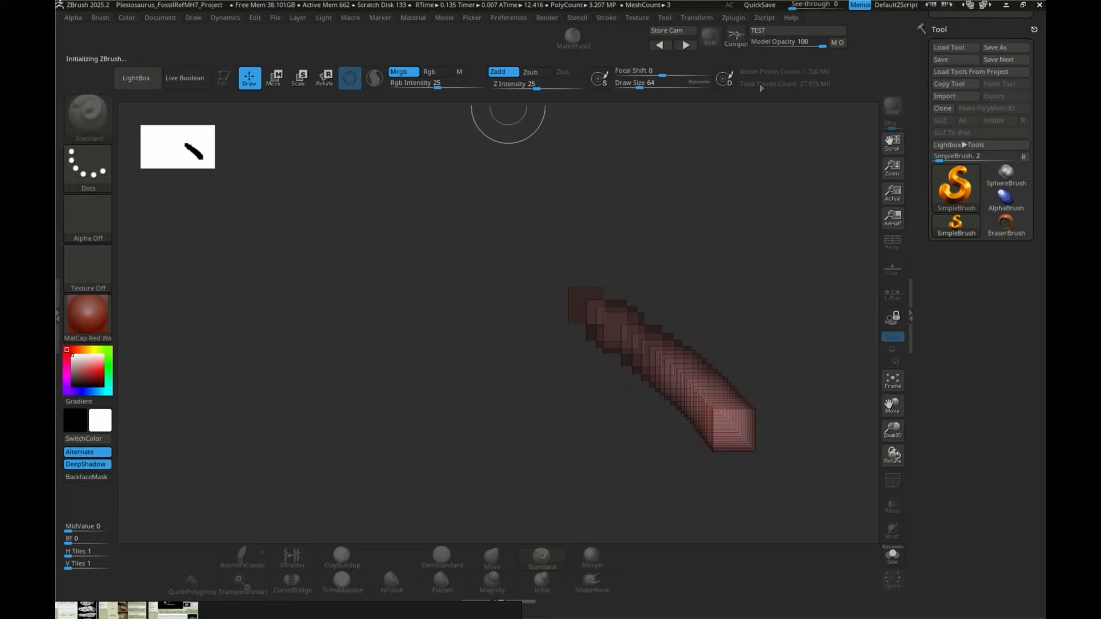
Step: Open the project Plesiosaurus_FossilRefMH7_Project.zpr, discarding the changes to the current canvas
click(276, 23)
click(318, 38)
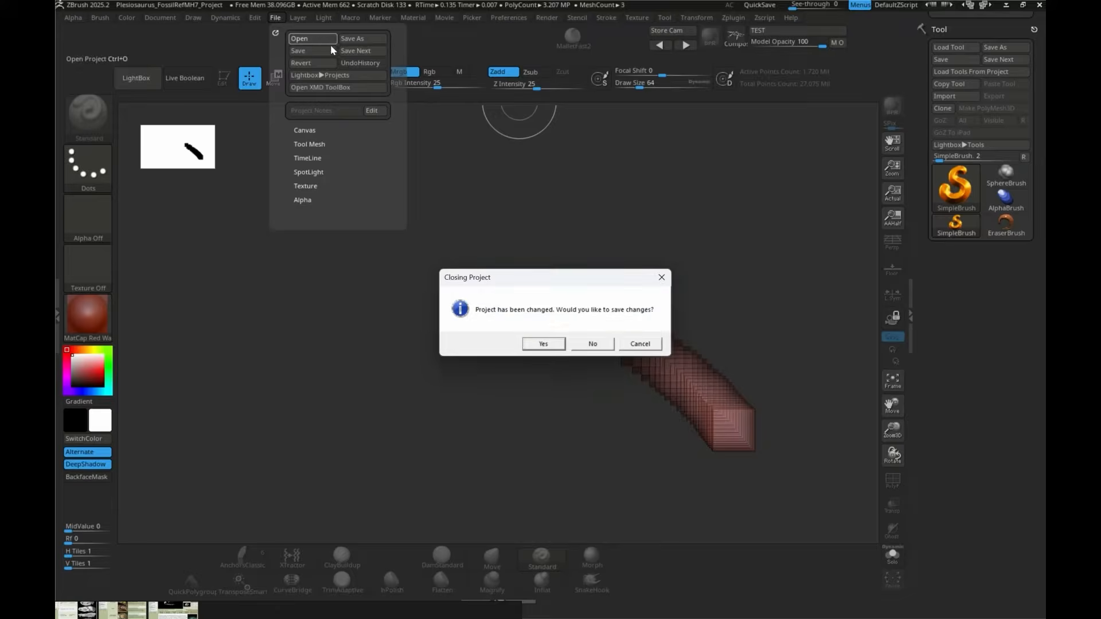
click(593, 343)
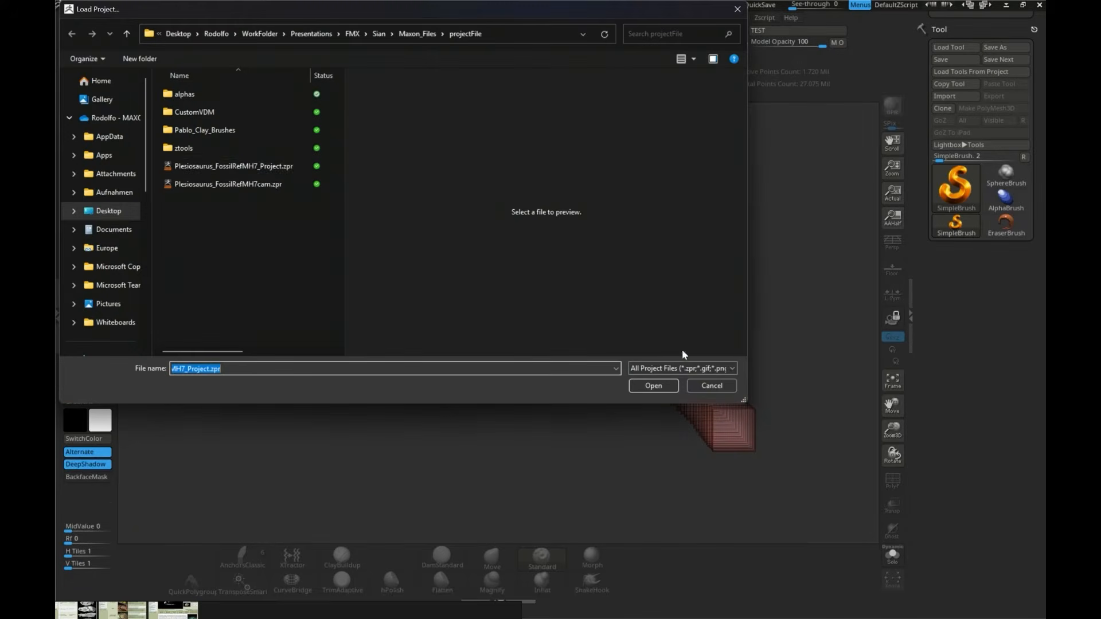
click(296, 164)
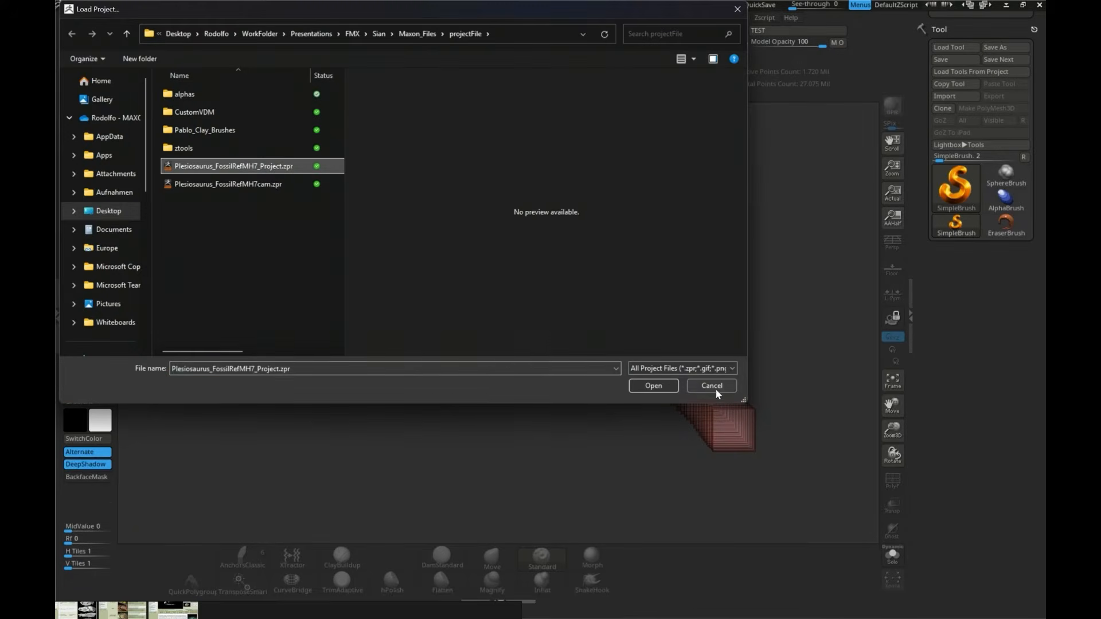
click(657, 390)
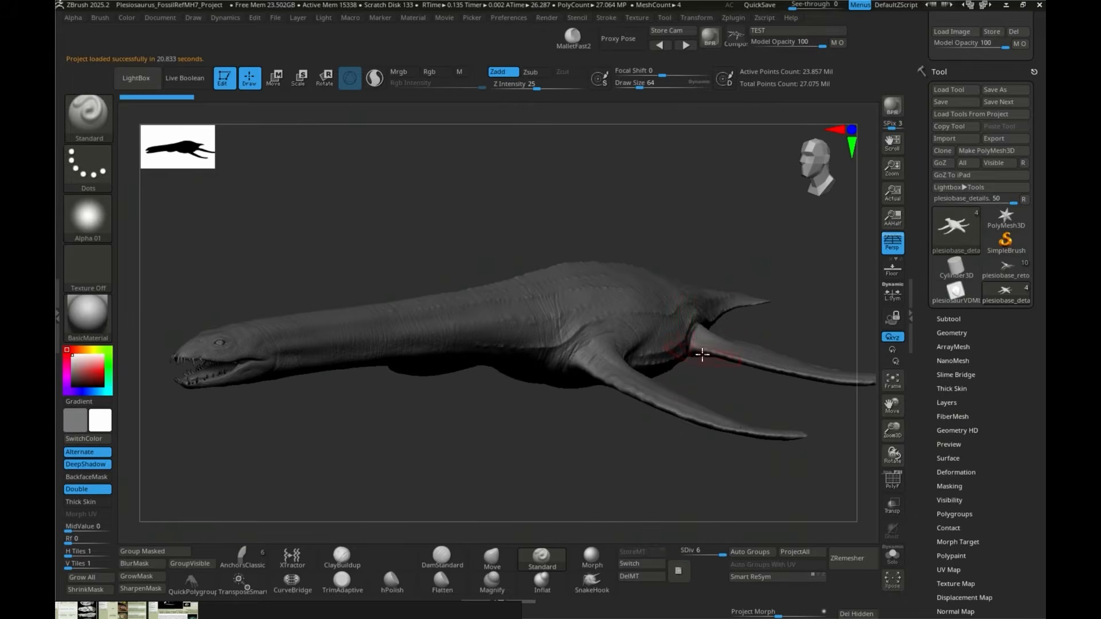
Step: Switch to the plesiobase_retopo tool, show its subtool list and turn on the polyframe display
click(940, 319)
click(1001, 91)
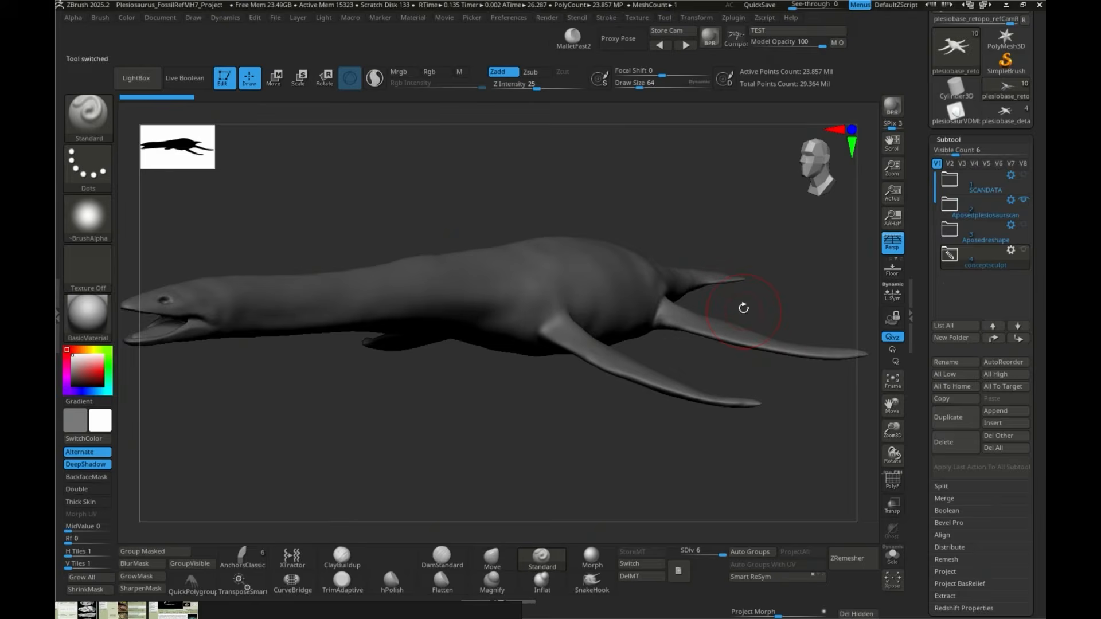
drag(781, 279, 777, 290)
key(shift+f)
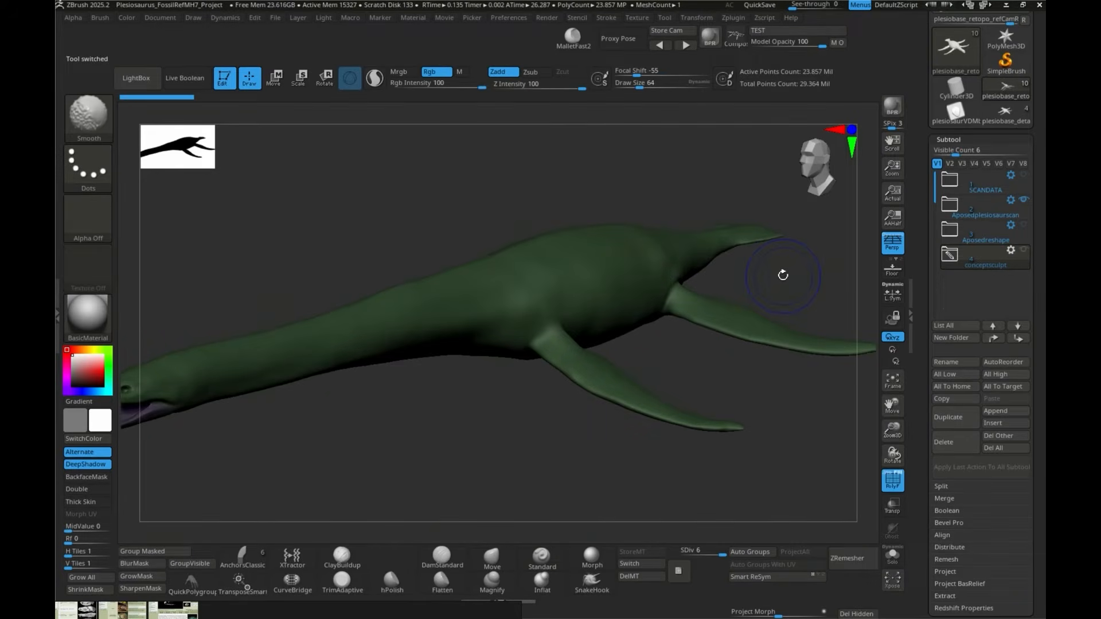
key(shift+f)
key(shift+f)
Step: Expand the SCANDATA folder and switch to the plesiosaurConceptSculpt subtool to view the polygrouped skeleton from several angles
click(950, 182)
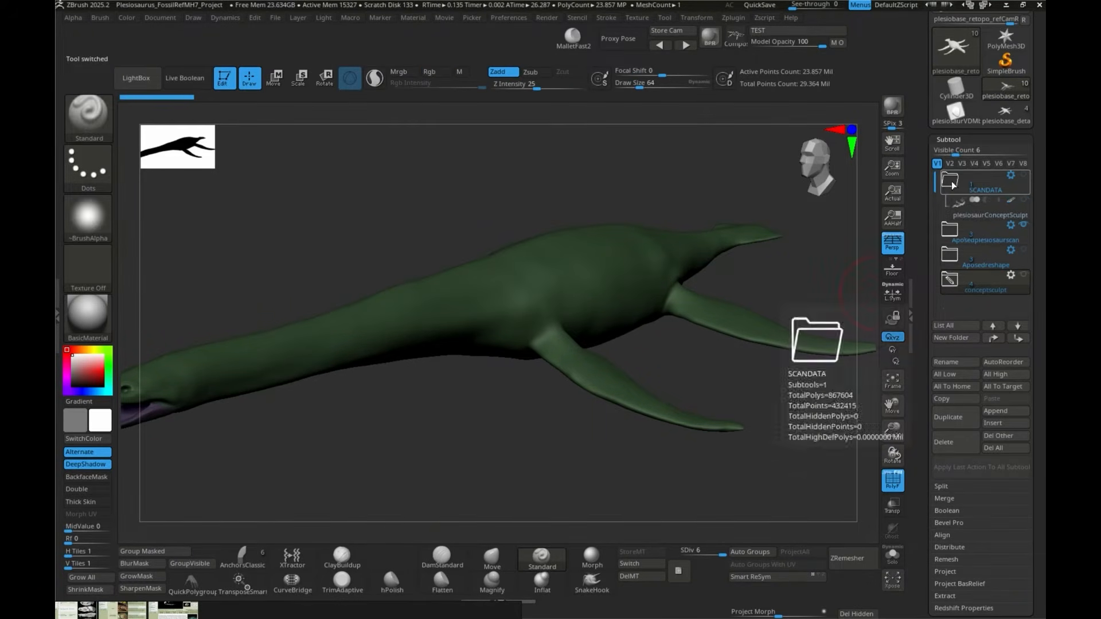
click(983, 211)
drag(835, 320, 784, 334)
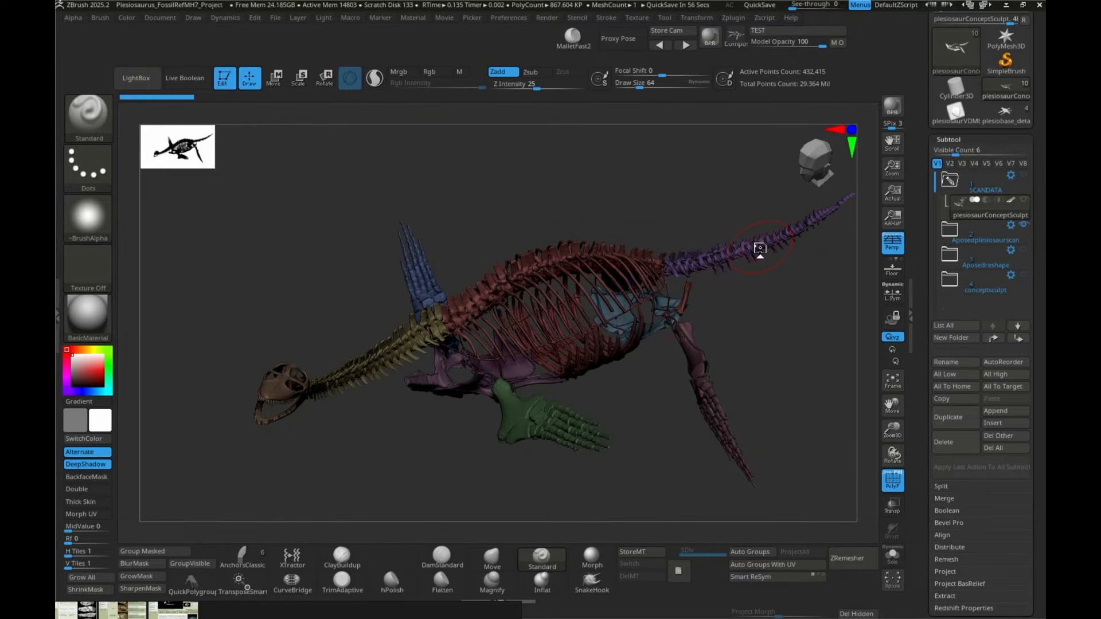
drag(766, 362, 821, 352)
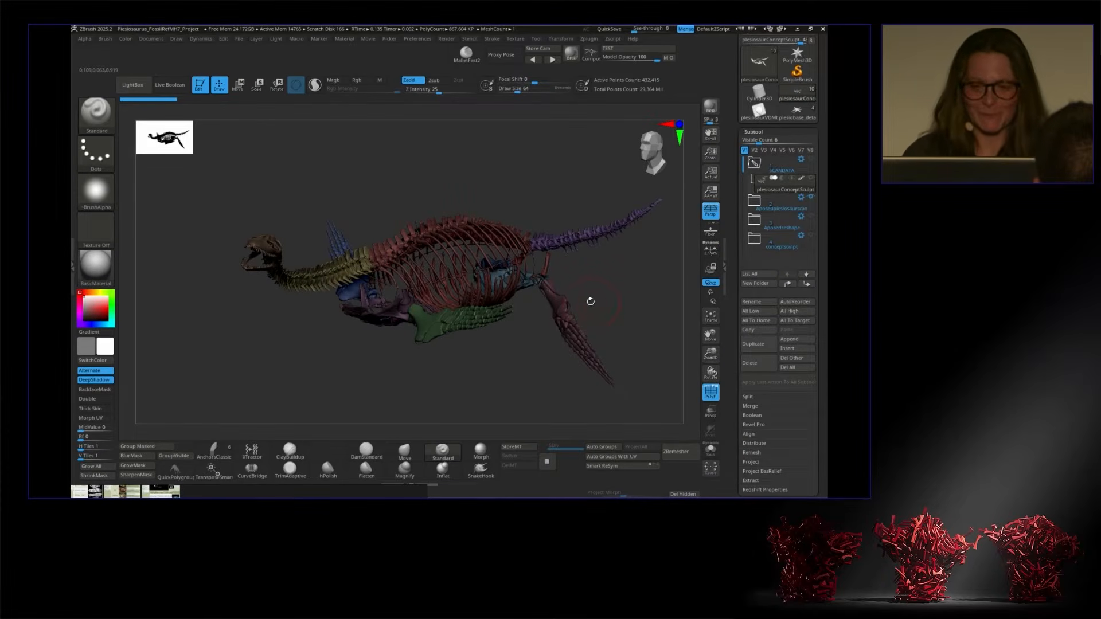
drag(604, 307, 626, 236)
drag(630, 278, 549, 180)
drag(496, 335, 506, 184)
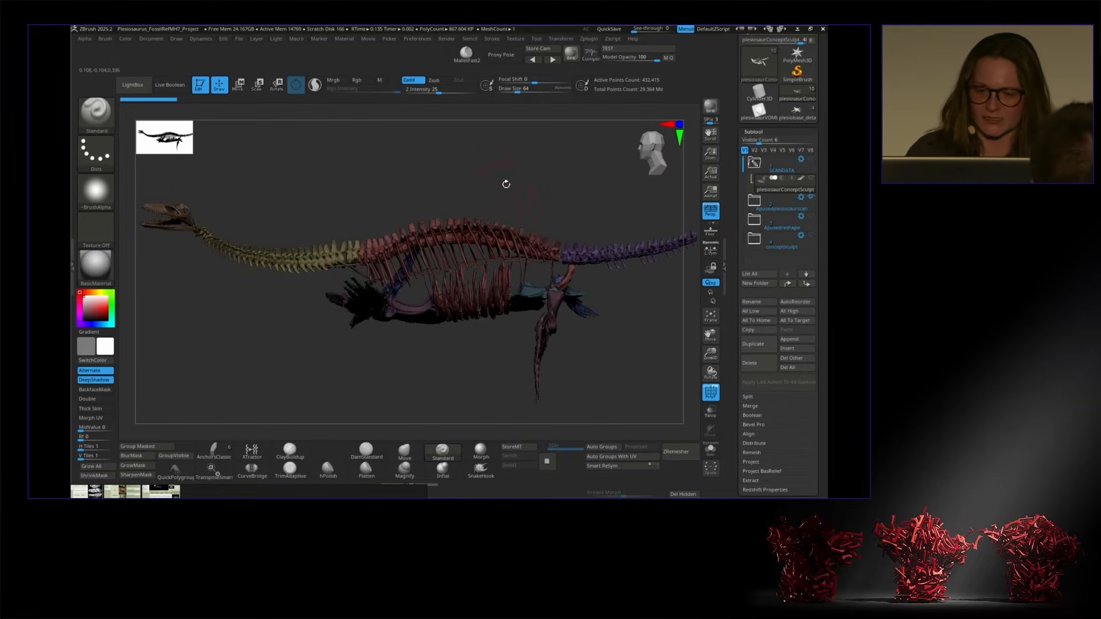
Step: Isolate a polygroup of the skeleton and bring the remaining parts back into view
ctrl+shift+click(479, 256)
drag(499, 255, 507, 175)
ctrl+shift+click(553, 287)
mouse_move(511, 337)
mouse_down()
mouse_move(555, 204)
mouse_move(543, 322)
mouse_move(533, 211)
mouse_up()
Step: Mask the skeleton's ribcage and flippers for polygrouping and clear the mask again
ctrl+drag(486, 238, 626, 338)
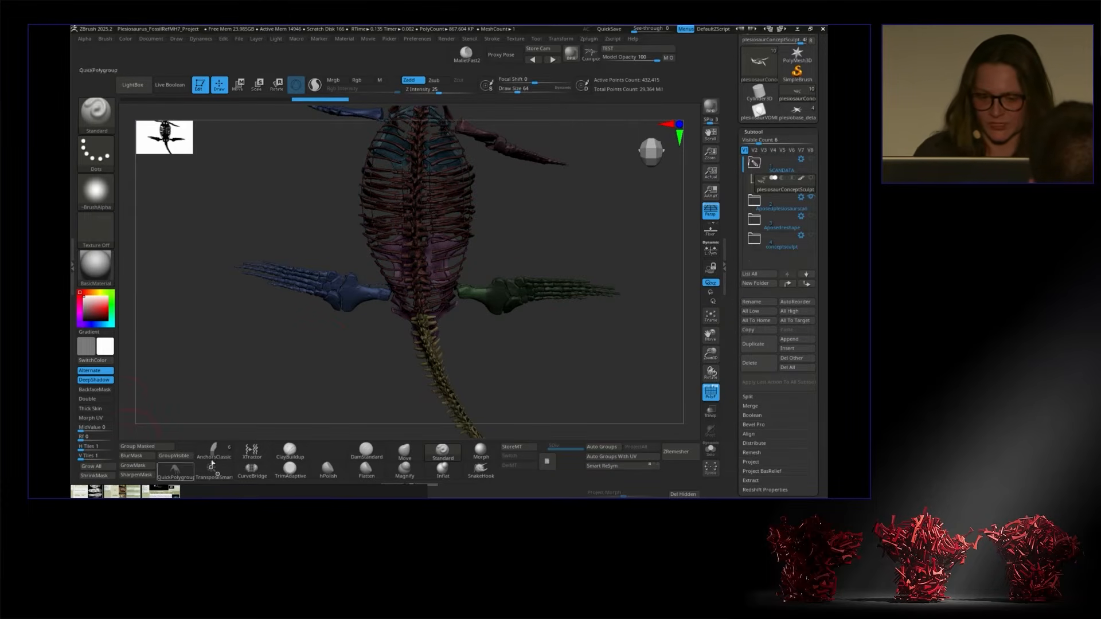
click(149, 447)
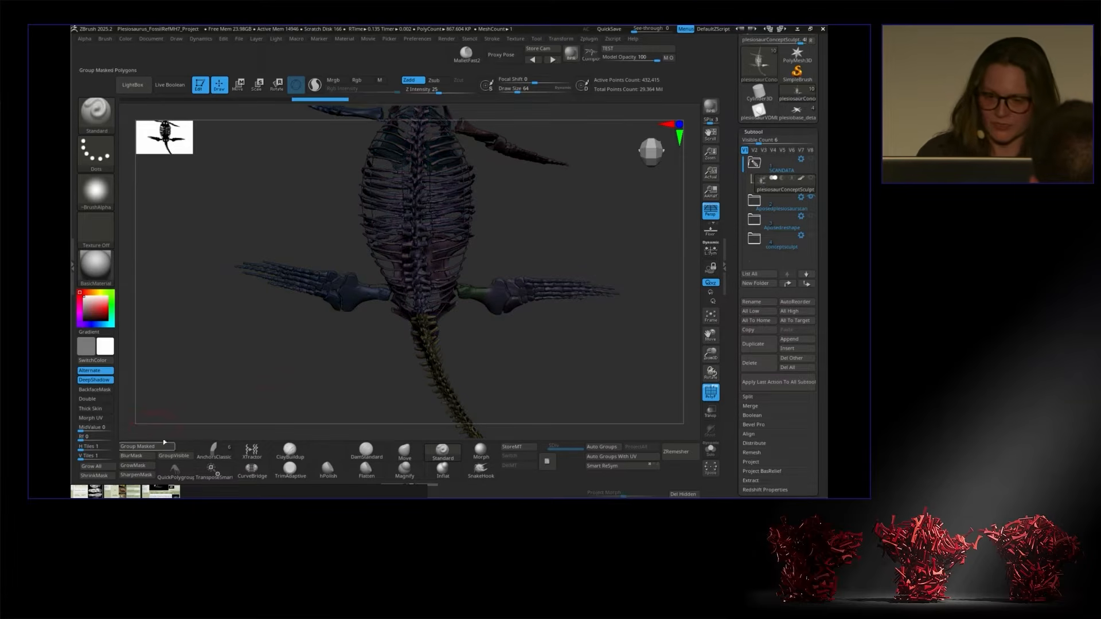
ctrl+drag(570, 321, 550, 363)
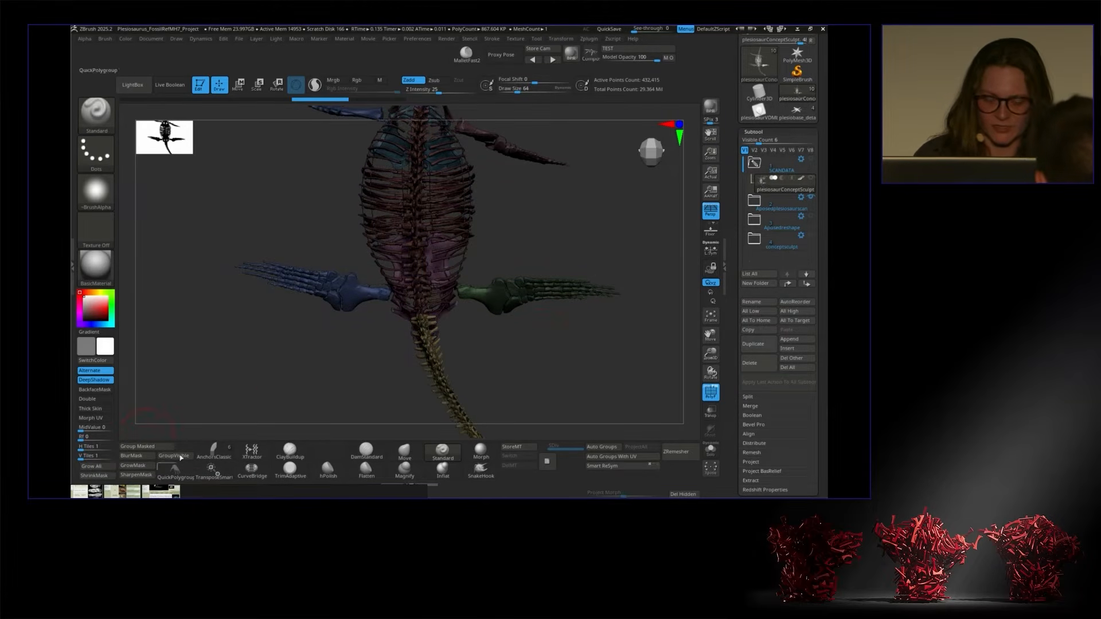
Step: Examine the polygrouped scan skeleton from the side, front and above
drag(561, 377, 508, 259)
drag(391, 353, 377, 303)
drag(458, 305, 480, 168)
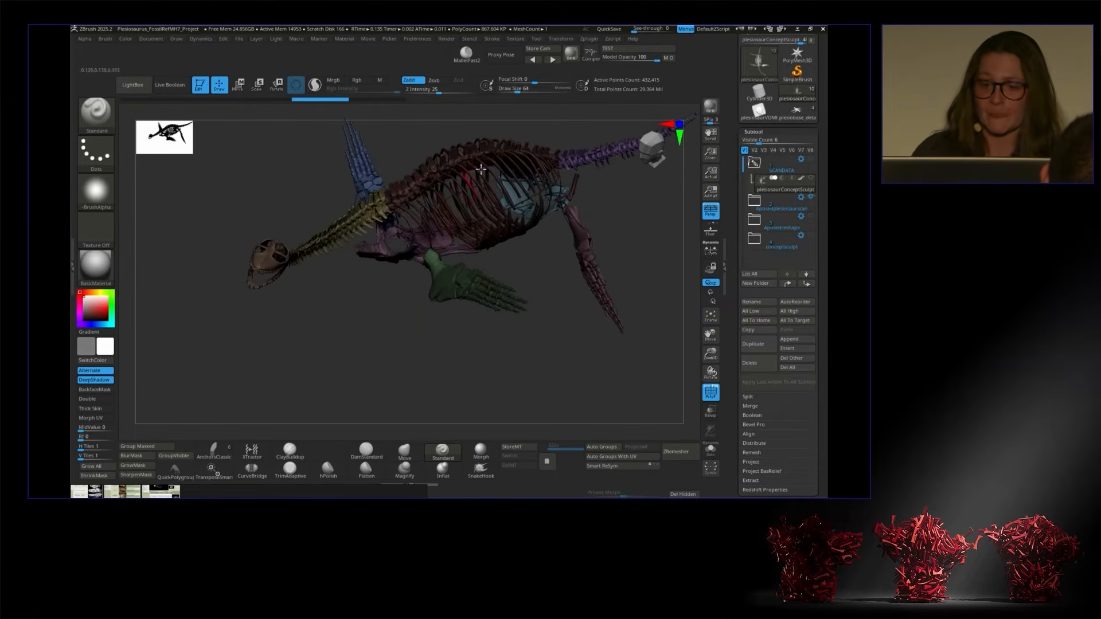
drag(378, 303, 375, 268)
drag(308, 294, 395, 325)
drag(375, 378, 517, 195)
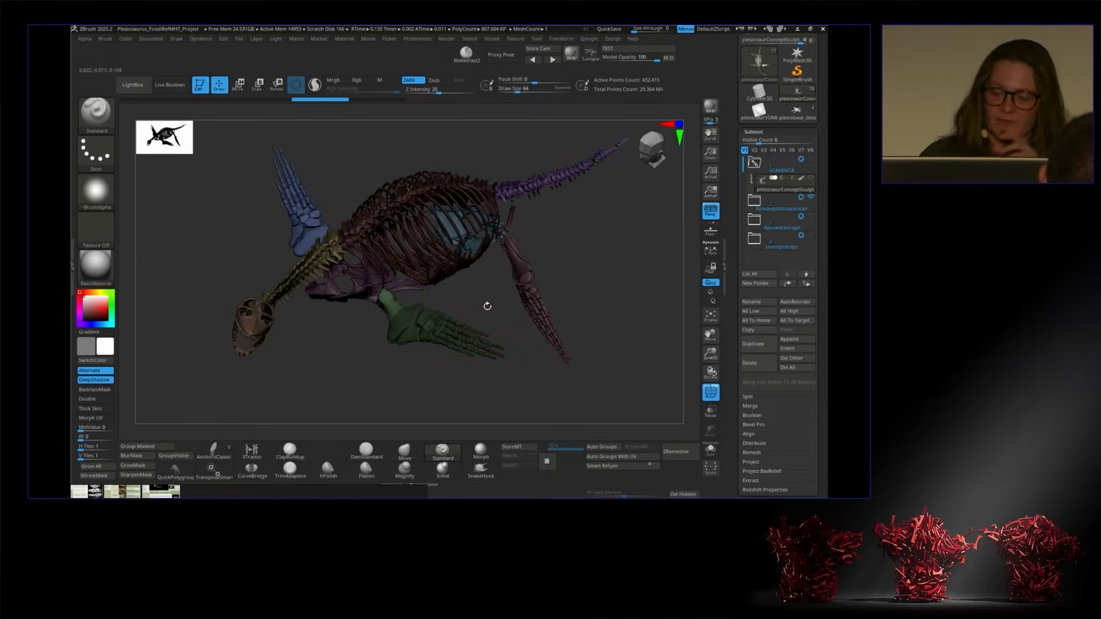
drag(342, 365, 422, 344)
drag(711, 354, 551, 216)
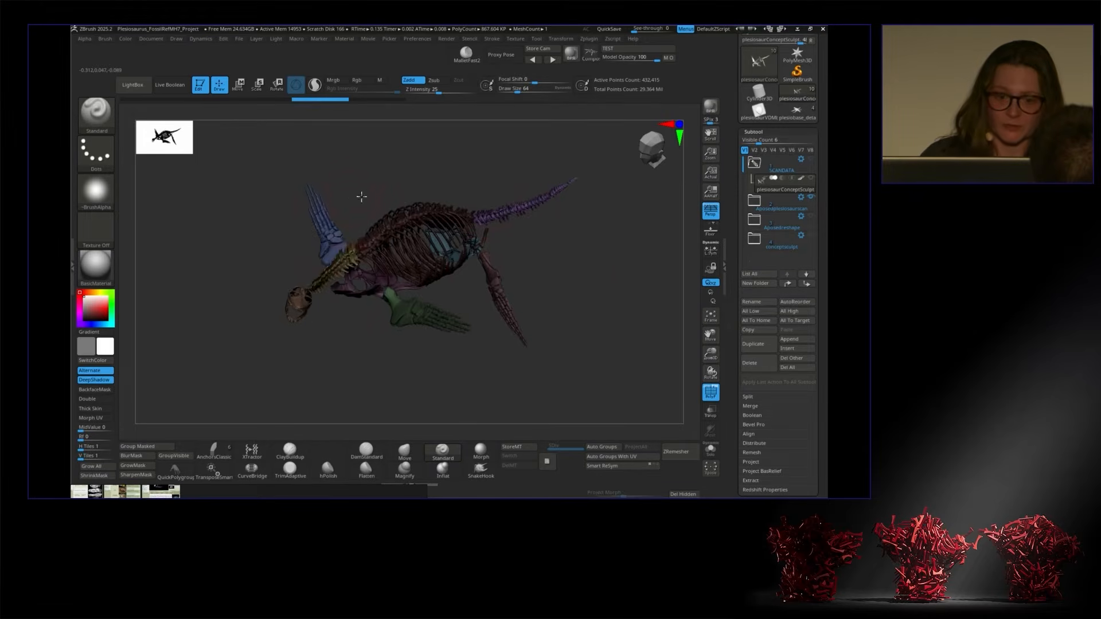
drag(361, 190, 332, 225)
drag(582, 269, 686, 238)
Step: Switch to the Aposedplesiosaurscan folder to compare the posed skeleton, and return to the plesiosaurConceptSculpt subtool
click(770, 208)
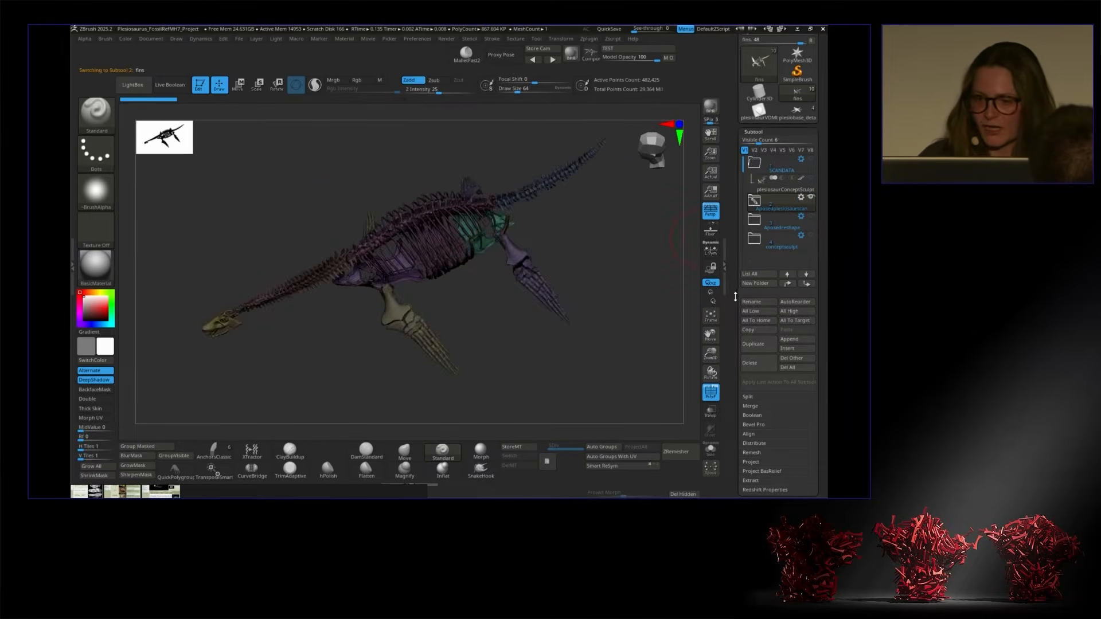
drag(523, 342, 544, 302)
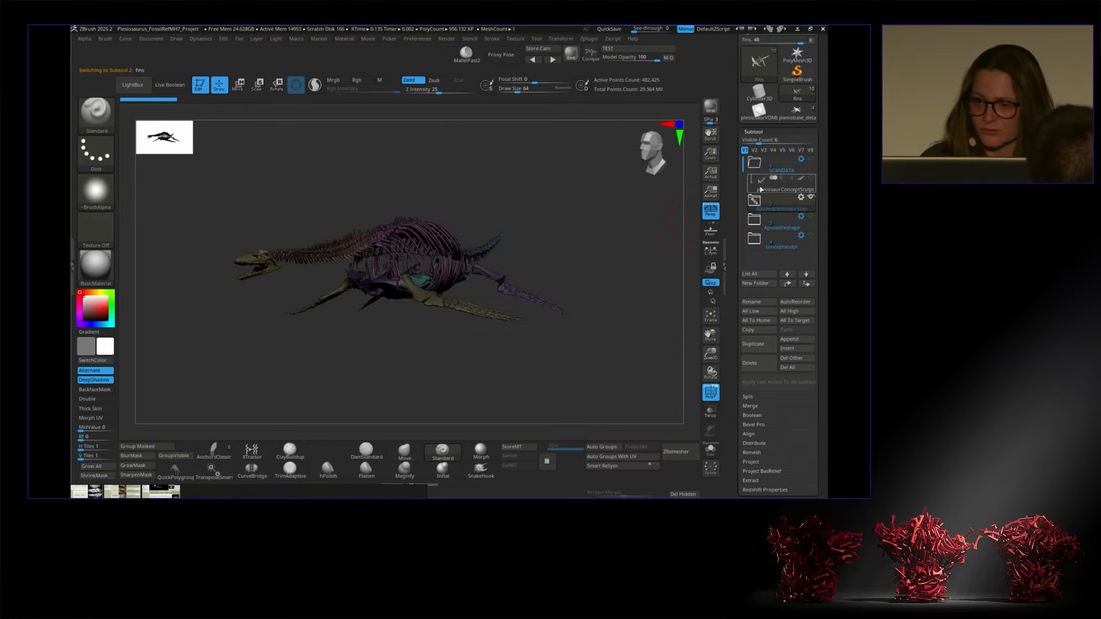
click(784, 186)
Step: Straighten the curved neck in line with the body using the AnchorsClassic brush, undoing the stray second bend
drag(575, 233, 509, 305)
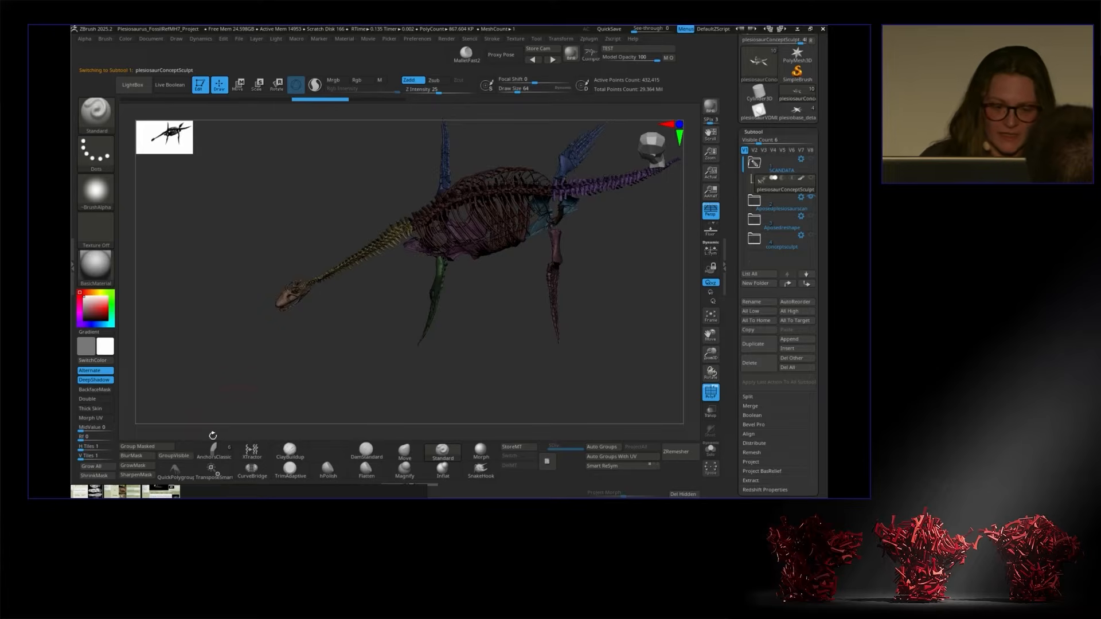
mouse_move(352, 327)
mouse_down()
mouse_move(362, 341)
mouse_move(294, 371)
mouse_up()
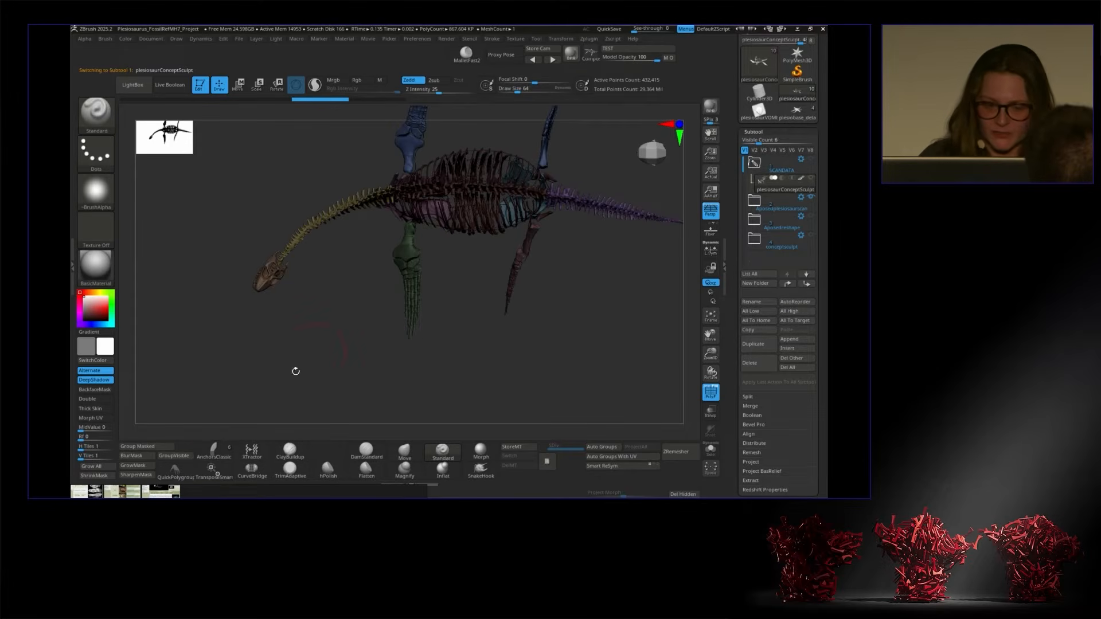
click(218, 453)
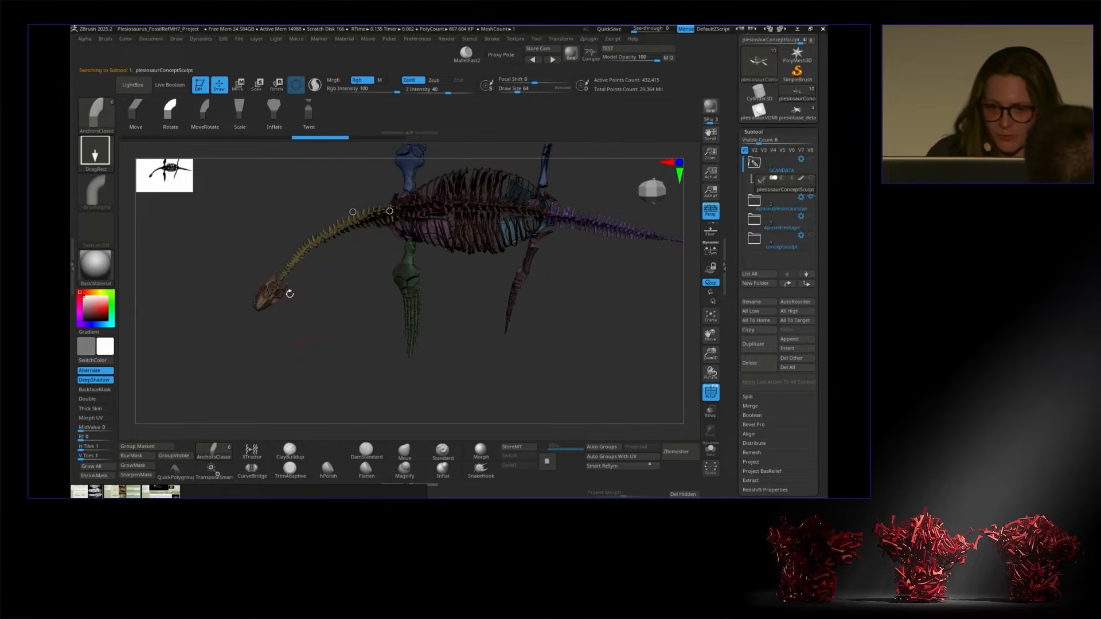
mouse_move(270, 309)
mouse_down()
mouse_move(253, 258)
mouse_move(245, 106)
mouse_up()
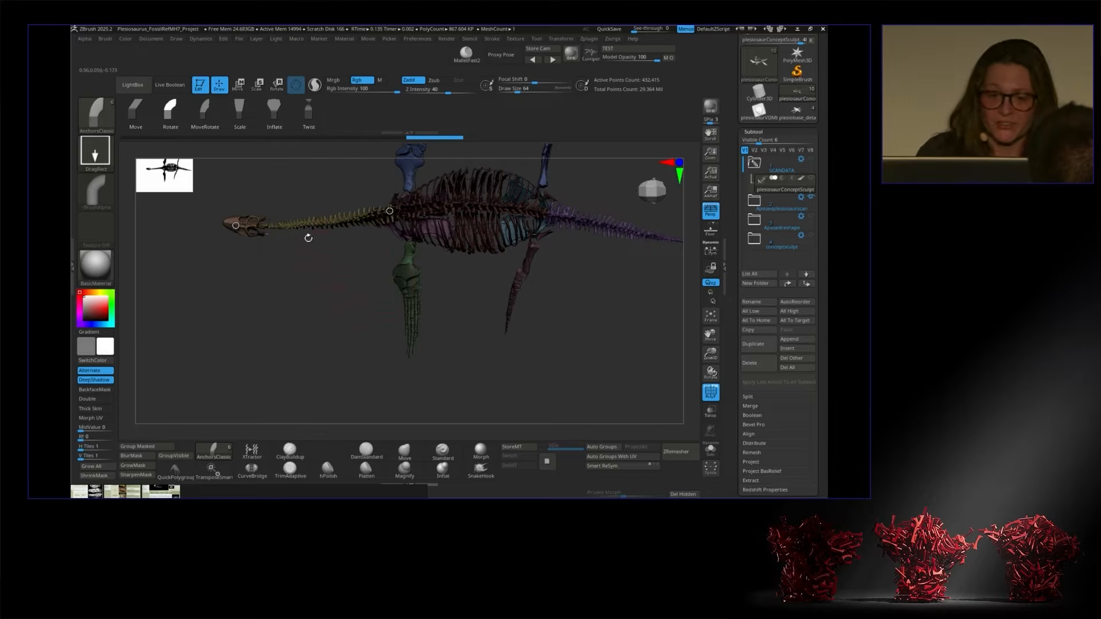
drag(239, 225, 252, 237)
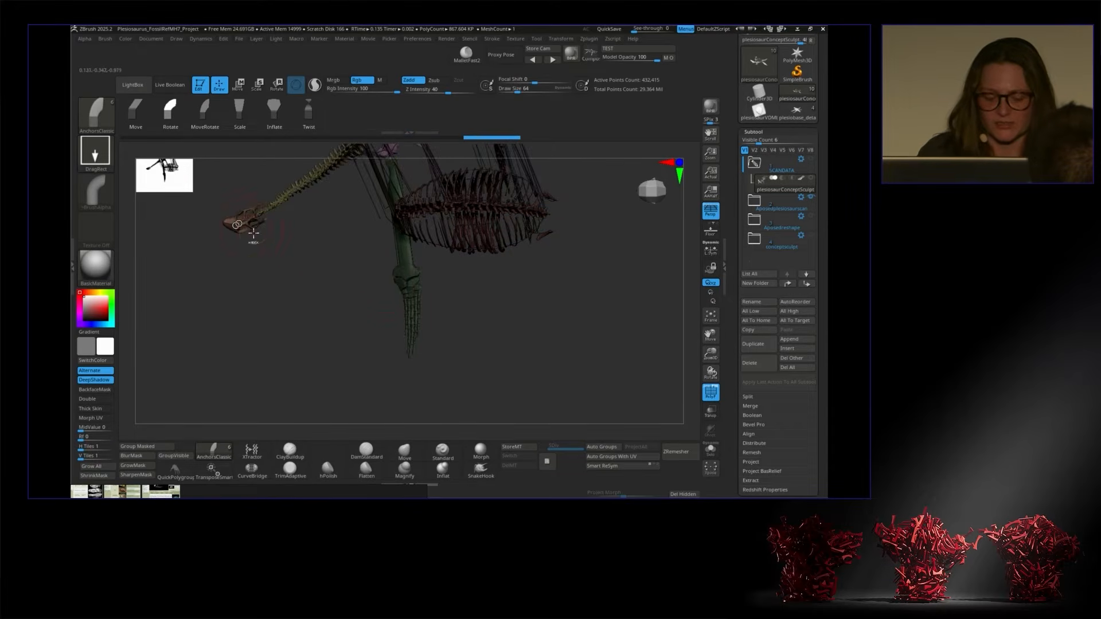
key(ctrl+z)
Step: Isolate the green front flipper and try to rotate it using anchors at its shoulder and tip
drag(429, 344, 487, 290)
click(500, 298)
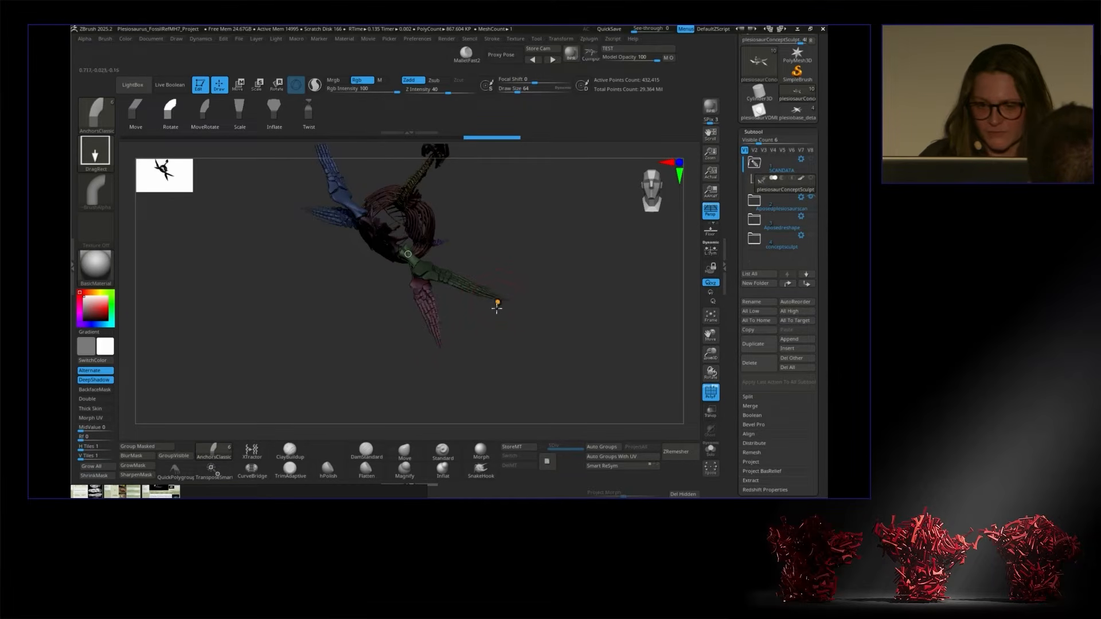
click(498, 301)
click(410, 249)
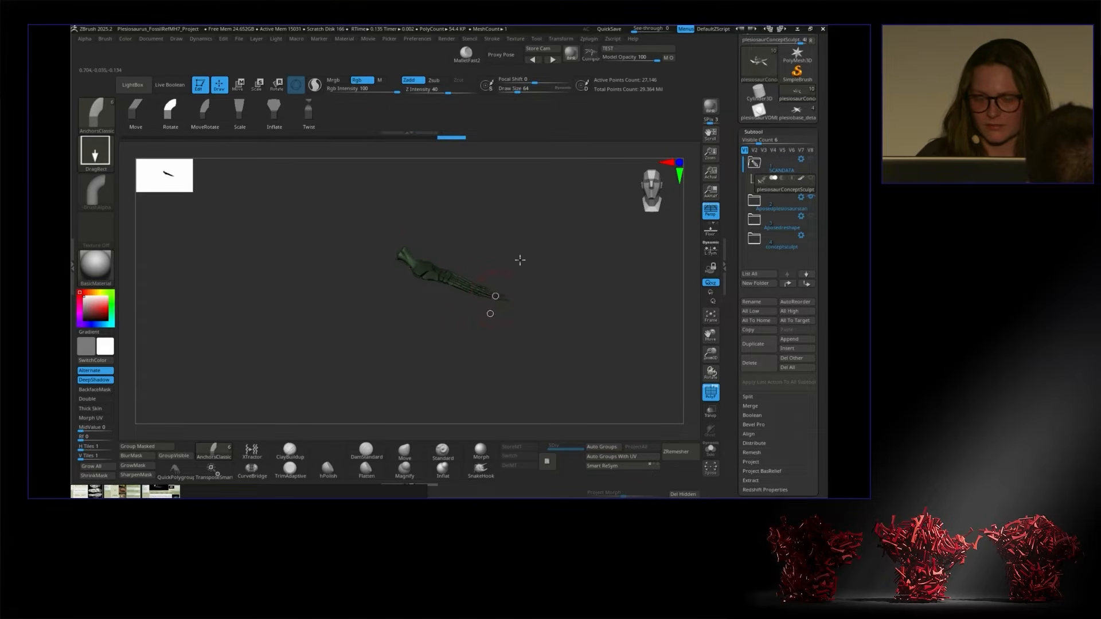
drag(522, 259, 529, 284)
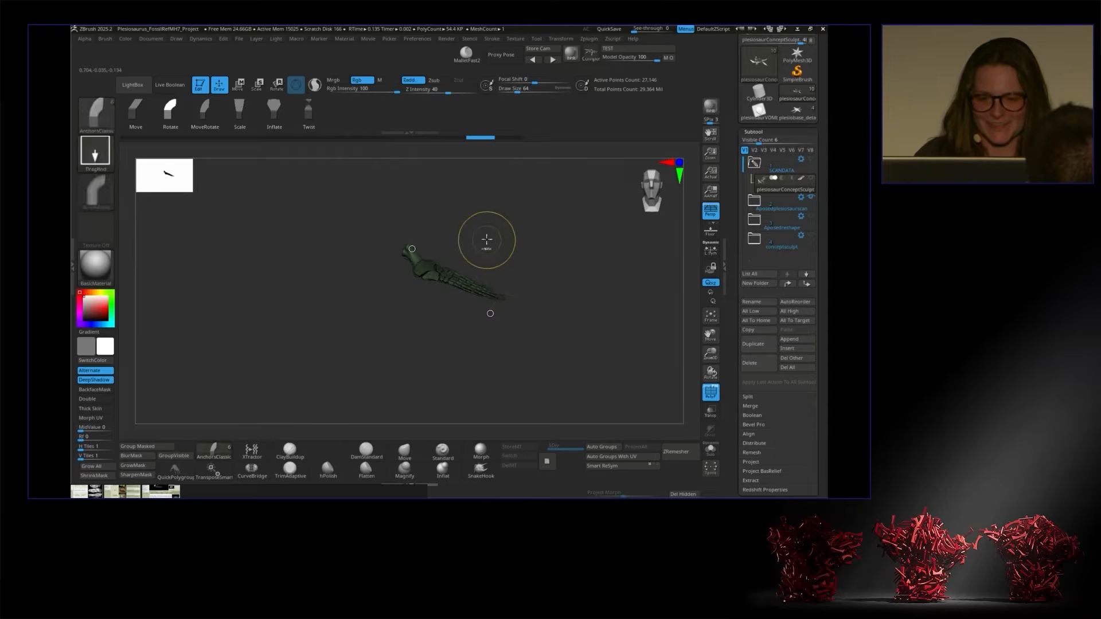
ctrl+drag(483, 235, 498, 253)
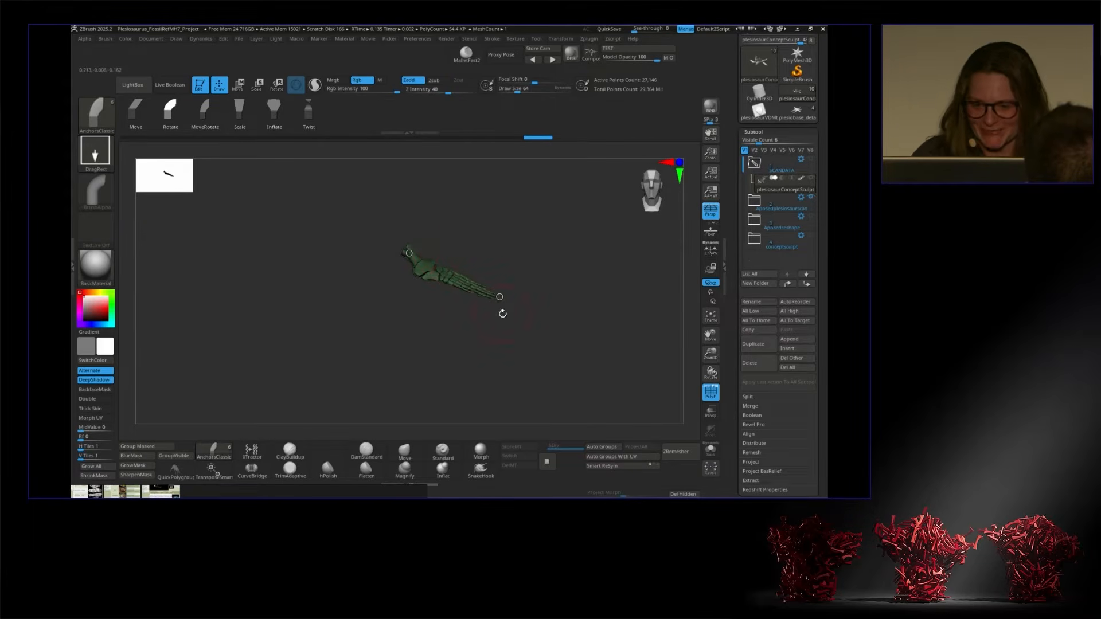
drag(497, 303, 478, 325)
drag(525, 278, 512, 308)
Step: Undo the recent flipper posing edits, redo two history steps and show the whole skeleton again
key(ctrl+z)
key(ctrl+z)
key(ctrl+z)
key(ctrl+z)
key(ctrl+z)
key(ctrl+z)
key(ctrl+z)
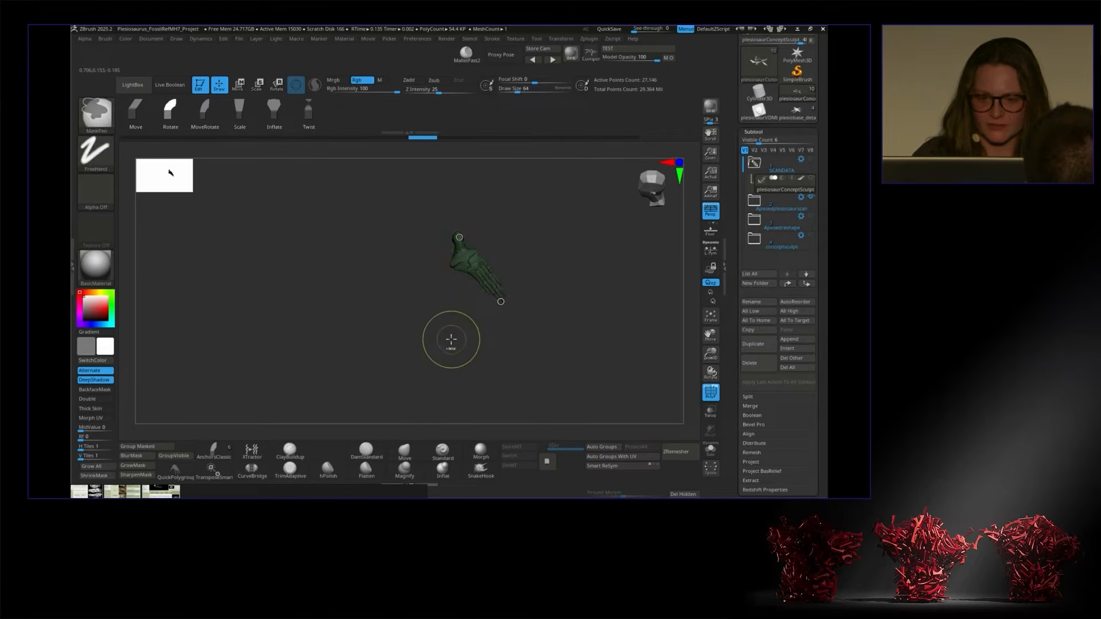
key(ctrl+shift+z)
key(ctrl+shift+z)
mouse_move(469, 351)
mouse_down()
mouse_move(498, 292)
mouse_move(552, 283)
mouse_up()
ctrl+shift+click(541, 271)
Step: Place anchors at the tail's base and tip, isolate the tail polygroup and bend it sideways and back
mouse_move(521, 314)
mouse_down()
mouse_move(504, 386)
mouse_move(545, 306)
mouse_move(452, 327)
mouse_move(411, 320)
mouse_move(388, 361)
mouse_move(576, 253)
mouse_move(529, 285)
mouse_move(498, 184)
mouse_up()
drag(384, 341, 422, 270)
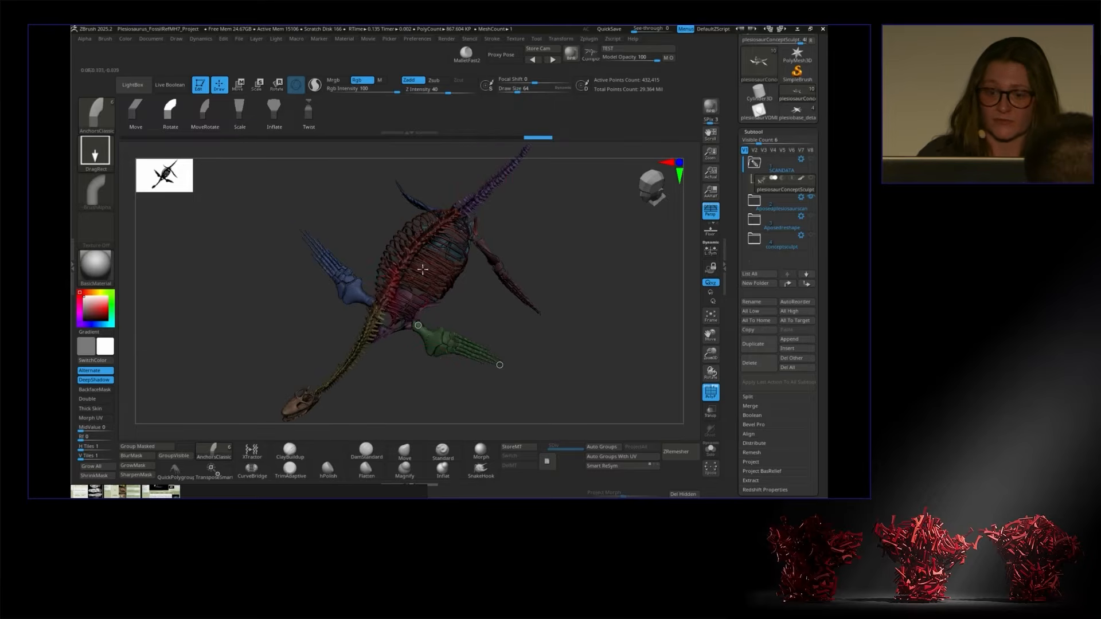
drag(508, 206, 454, 285)
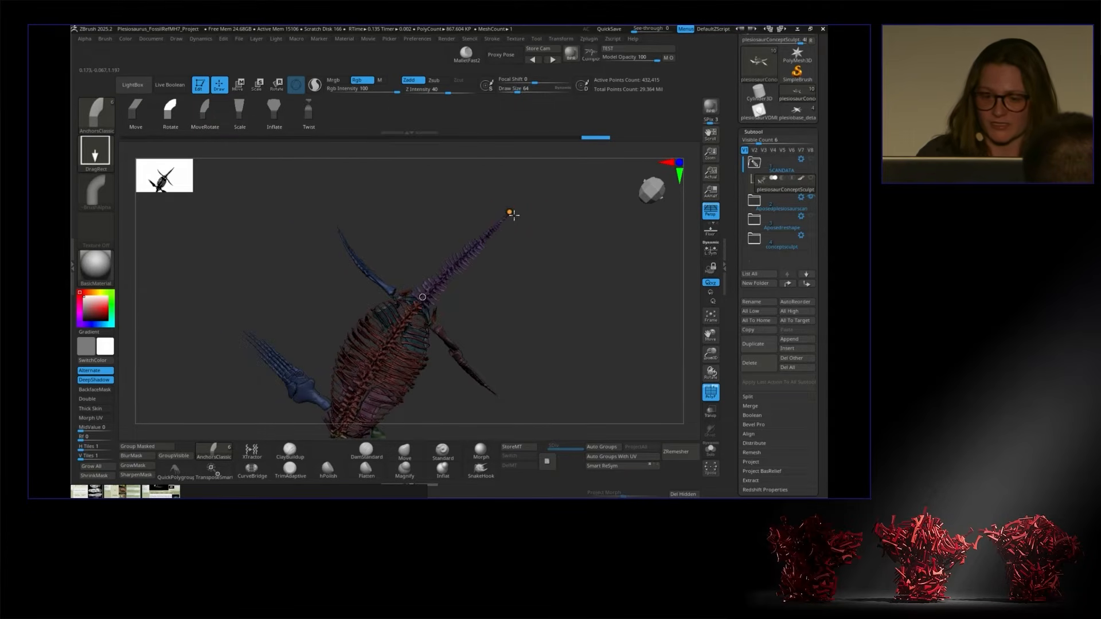
ctrl+shift+click(509, 213)
mouse_move(509, 214)
mouse_down()
mouse_move(578, 276)
mouse_move(557, 235)
mouse_move(260, 200)
mouse_move(441, 226)
mouse_move(251, 204)
mouse_move(231, 246)
mouse_move(429, 242)
mouse_up()
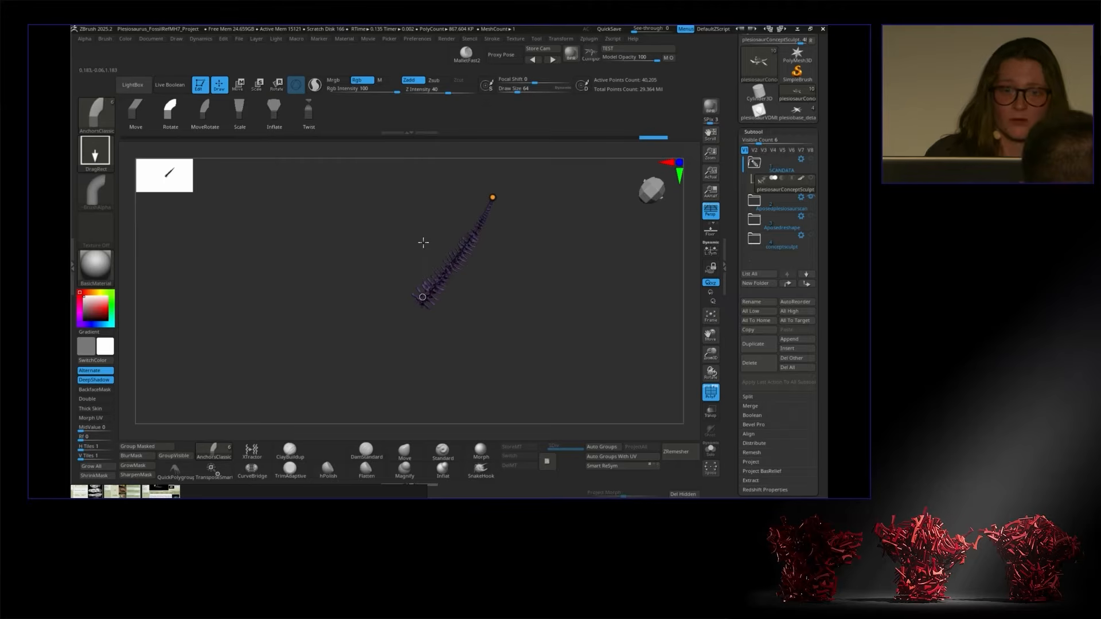
drag(435, 248, 302, 241)
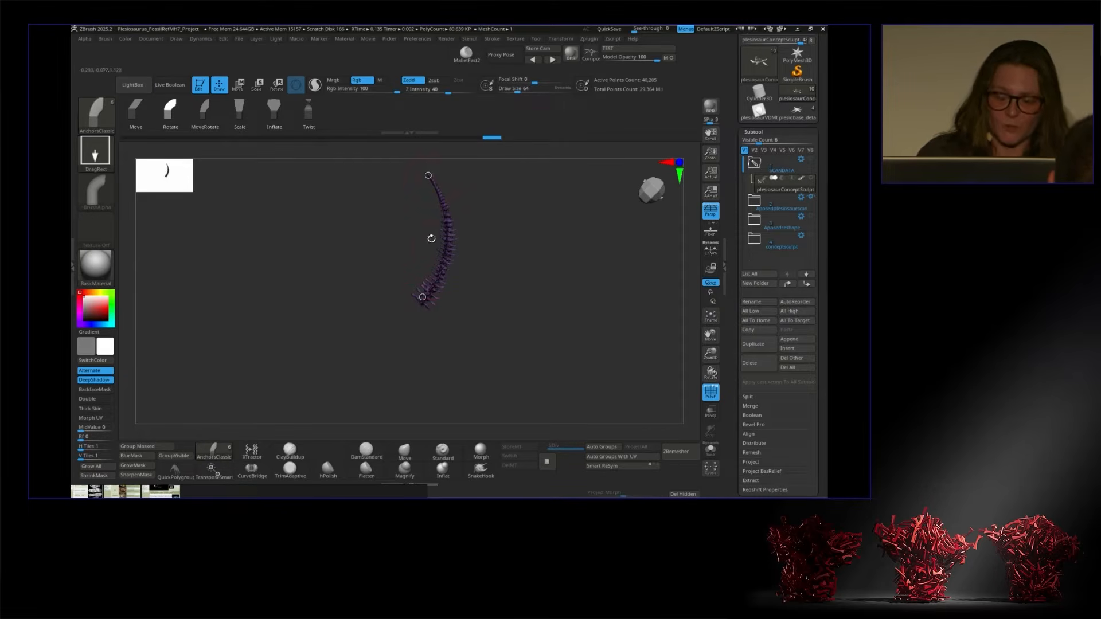
drag(430, 176, 568, 288)
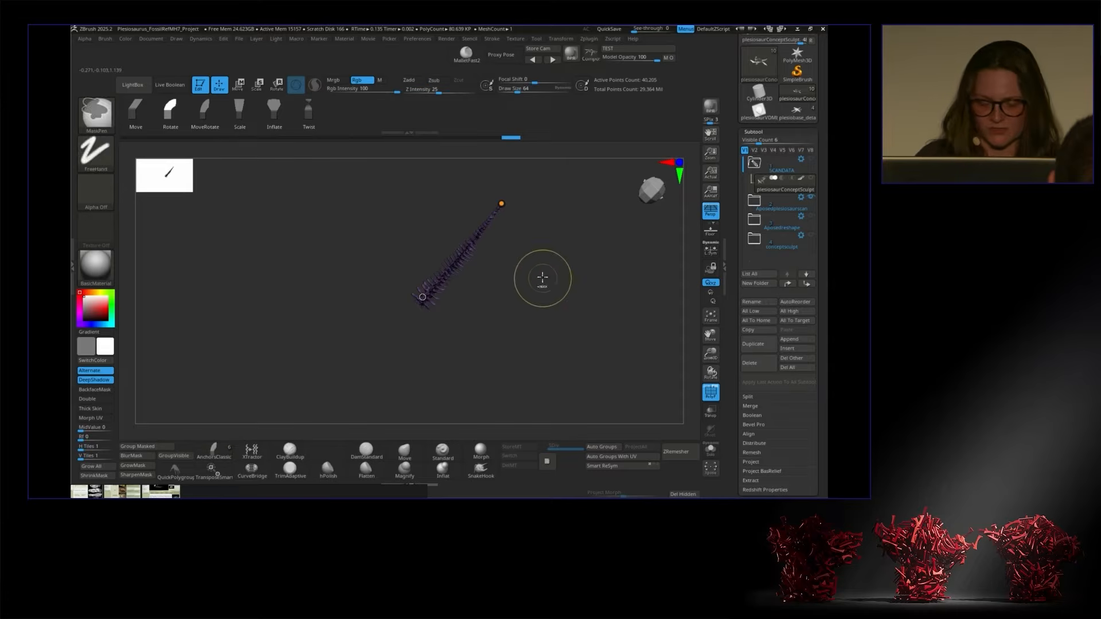
Step: Show the whole skeleton again and hide the blue flippers on its far side
drag(525, 296, 378, 315)
drag(566, 268, 538, 222)
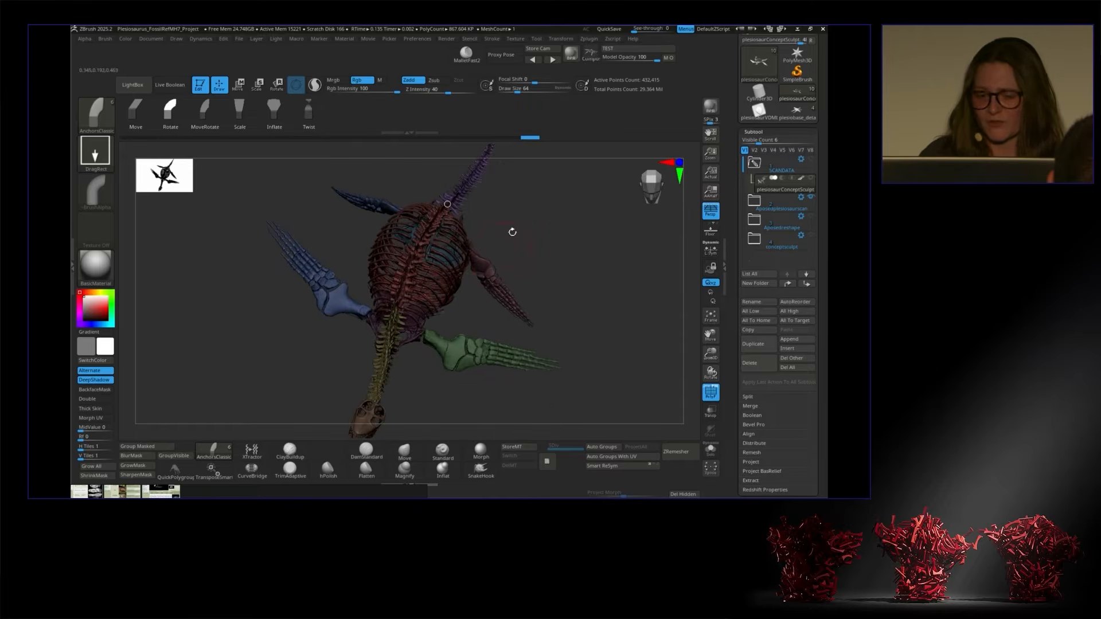
drag(470, 335, 359, 238)
ctrl+shift+click(318, 352)
ctrl+shift+click(319, 353)
shift+drag(551, 326, 549, 281)
drag(472, 293, 449, 358)
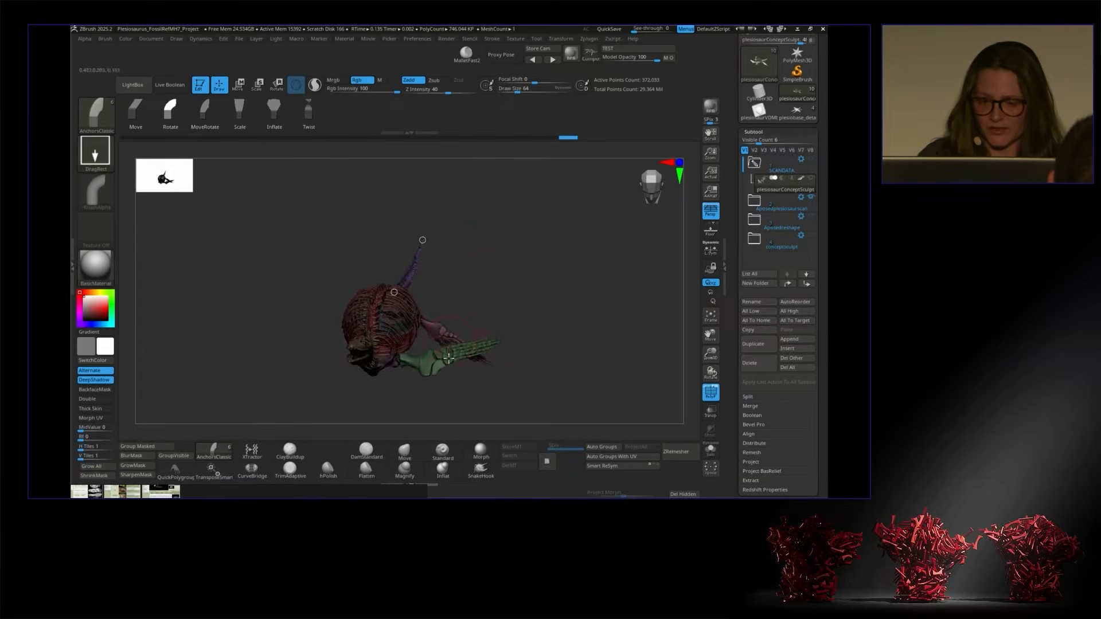
Step: Duplicate the plesiosaurConceptSculpt subtool in the scan data folder and make the copy active
drag(470, 310, 377, 211)
drag(546, 281, 581, 248)
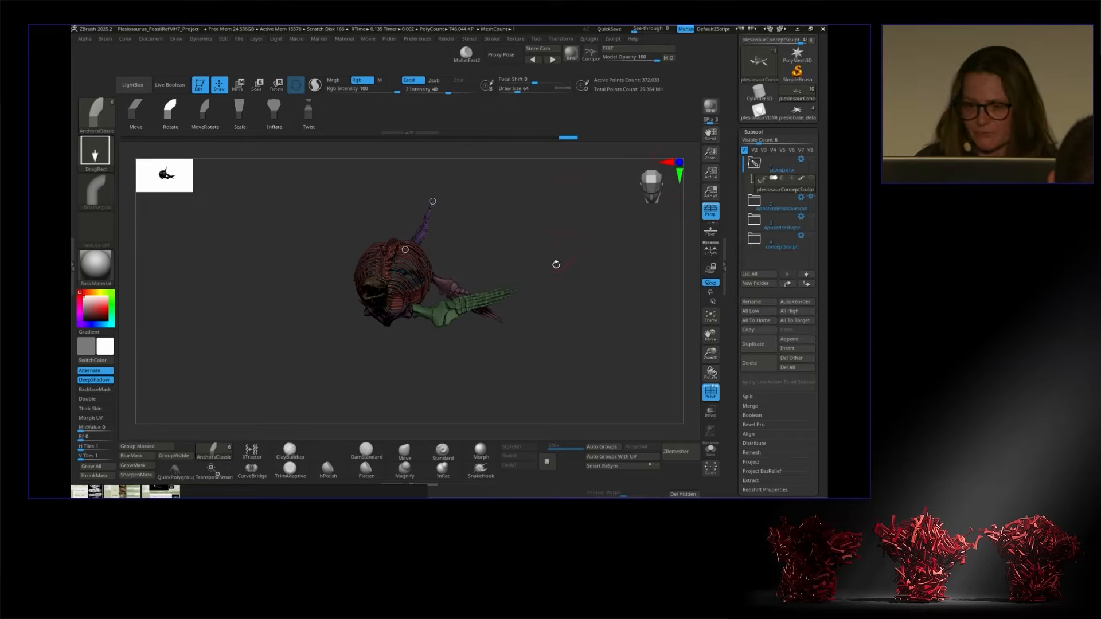
click(754, 345)
drag(610, 266, 448, 285)
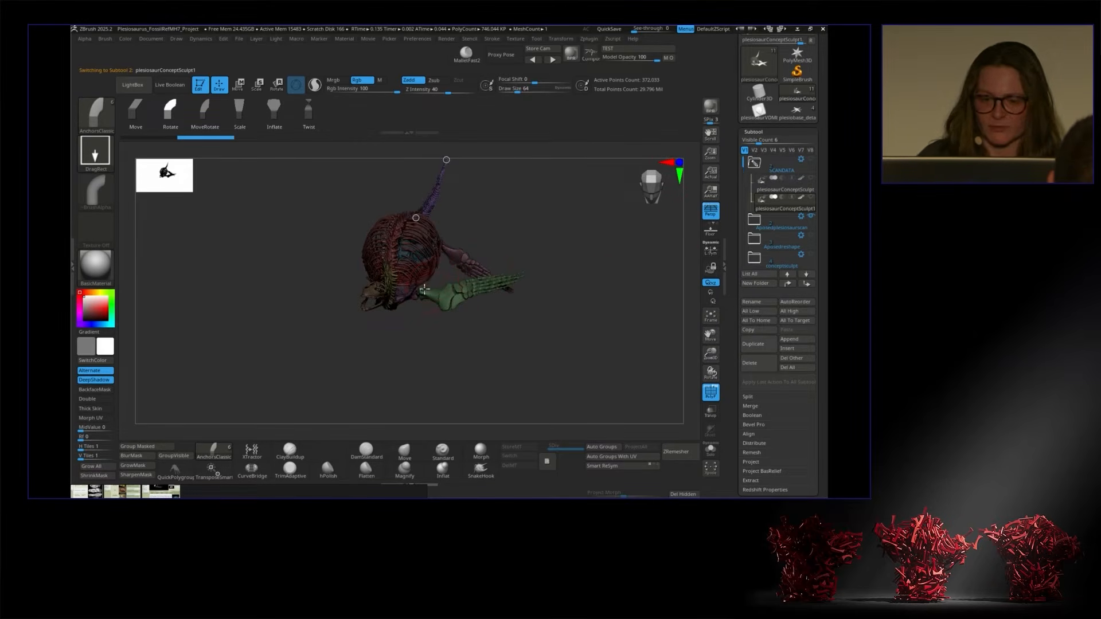
Step: Place anchors at the green front flipper's base and tip, isolate it, rotate it at the shoulder and show the whole skeleton again
click(519, 278)
ctrl+shift+click(470, 294)
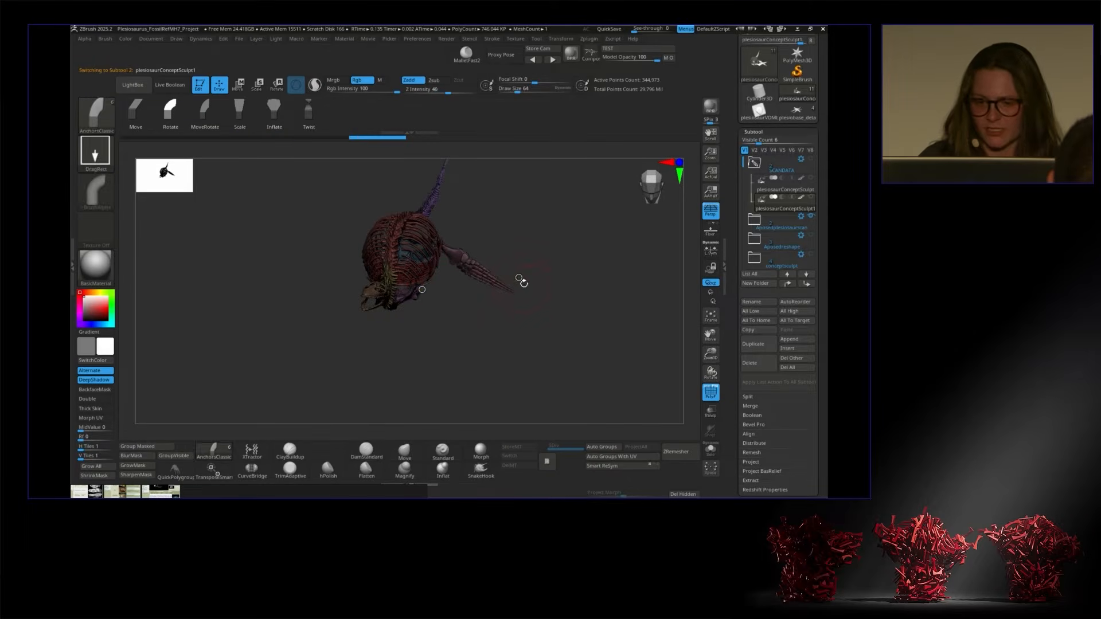
ctrl+shift+click(571, 278)
ctrl+shift+click(520, 279)
mouse_move(519, 279)
mouse_down()
mouse_move(540, 354)
mouse_move(558, 319)
mouse_up()
mouse_move(564, 280)
mouse_down()
mouse_move(551, 351)
mouse_move(530, 287)
mouse_up()
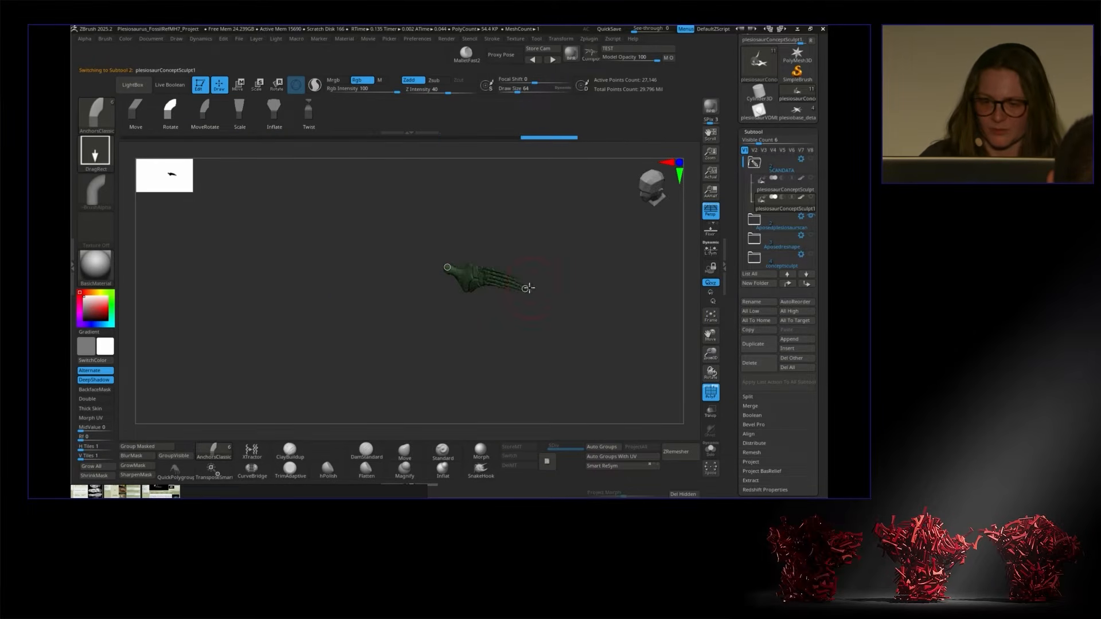
ctrl+shift+click(574, 295)
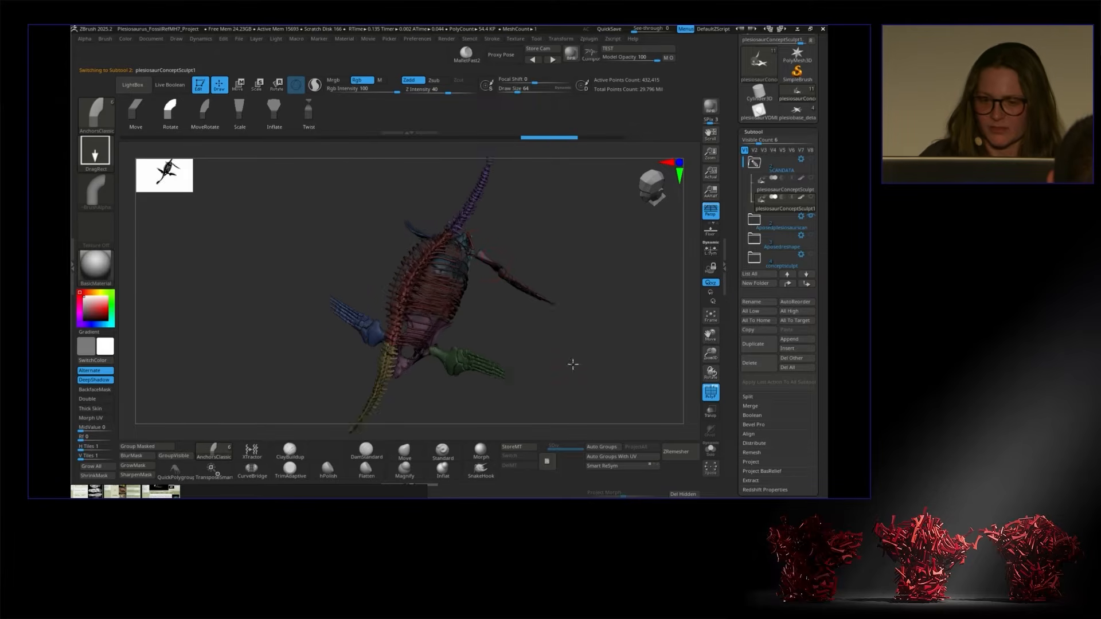
Step: Isolate the mauve hind flipper, rotate it slightly with anchors at its base and tip, and frame it with the Move gizmo active
ctrl+shift+click(521, 314)
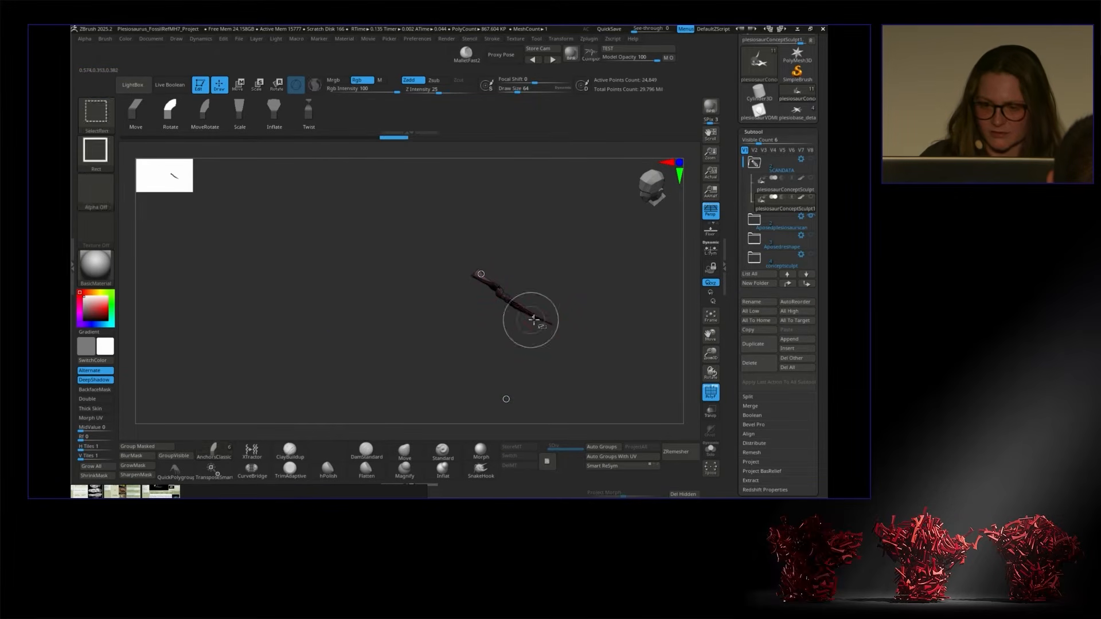
mouse_move(552, 330)
mouse_down()
mouse_move(567, 306)
mouse_move(548, 320)
mouse_up()
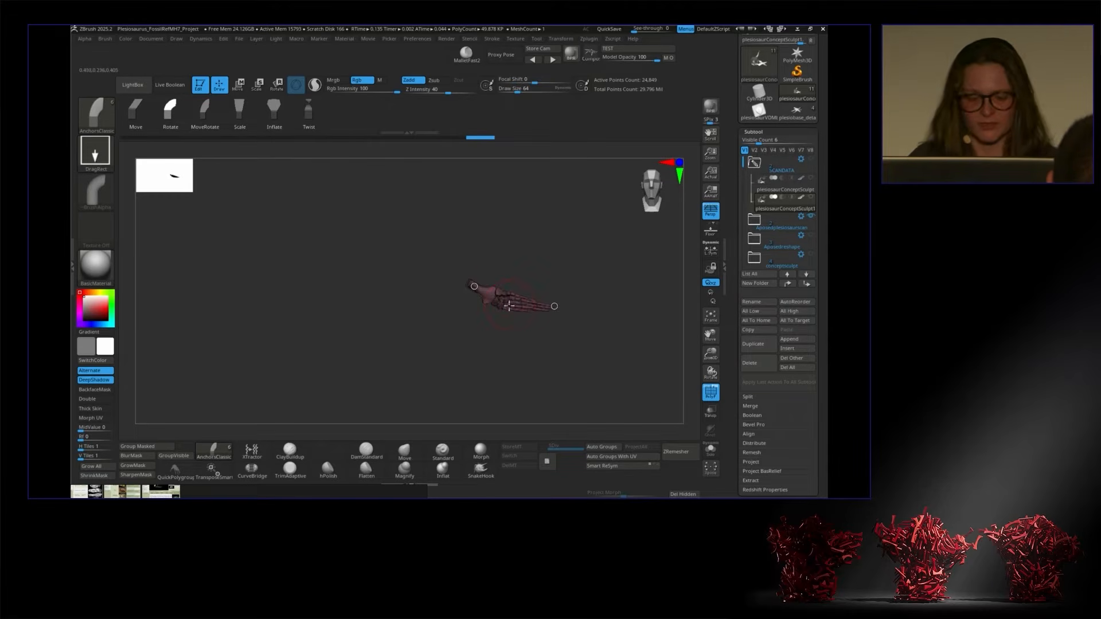
key(w)
key(f)
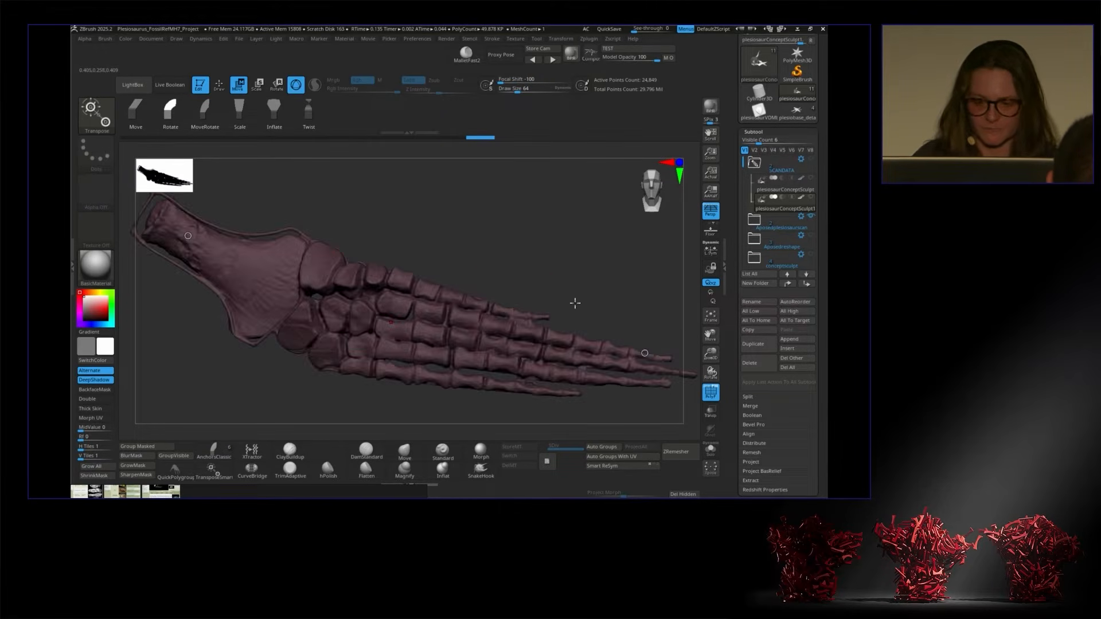
drag(711, 339, 679, 341)
key(f)
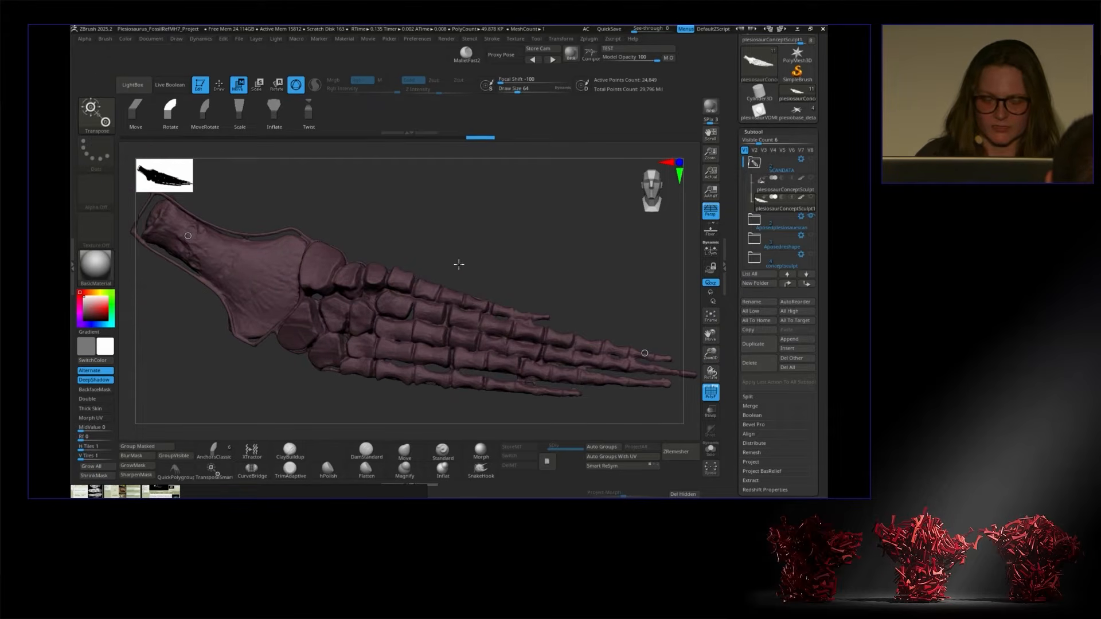
drag(504, 271, 510, 281)
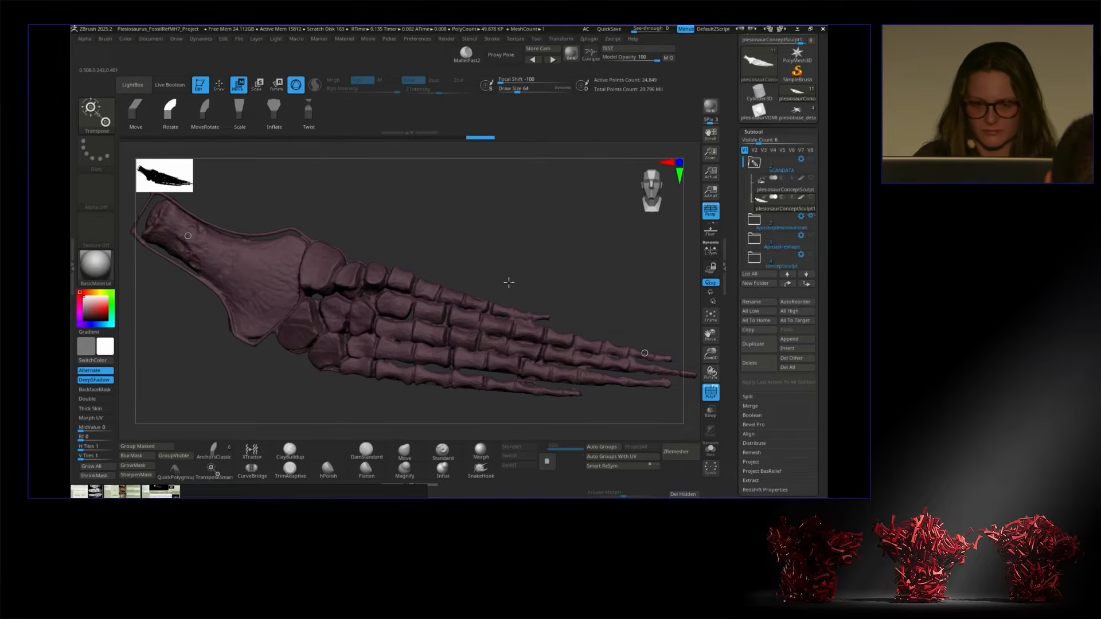
Step: Toggle the mask on the isolated hind flipper and show the whole skeleton again
ctrl+click(521, 294)
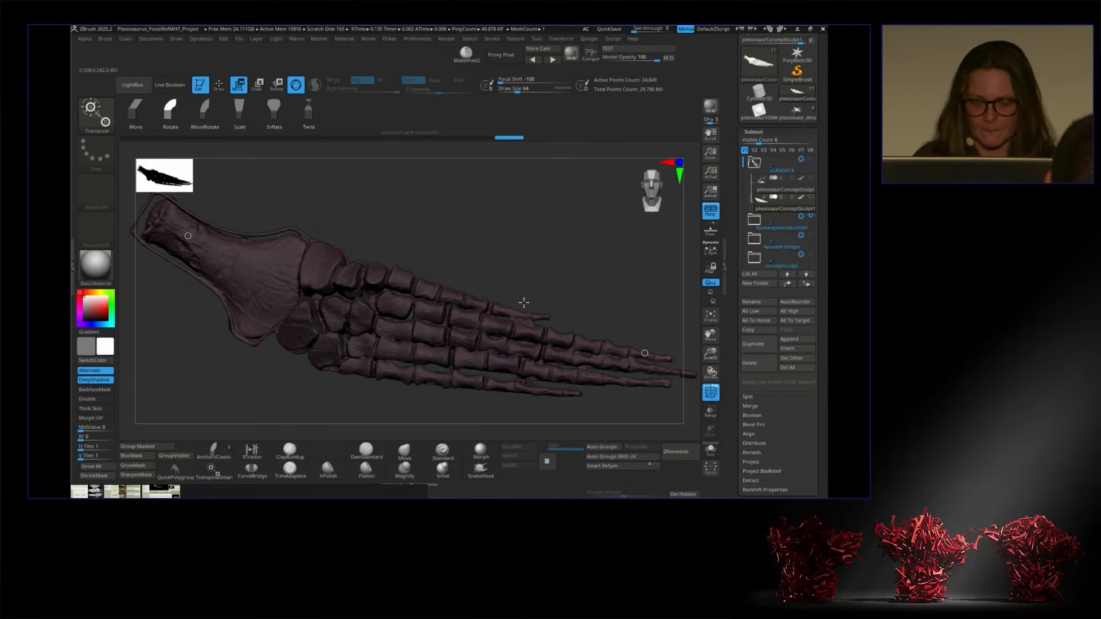
ctrl+click(527, 285)
ctrl+shift+click(530, 274)
Step: Try transforming the duplicated skeleton with the gizmo and undo the change
drag(709, 355, 683, 332)
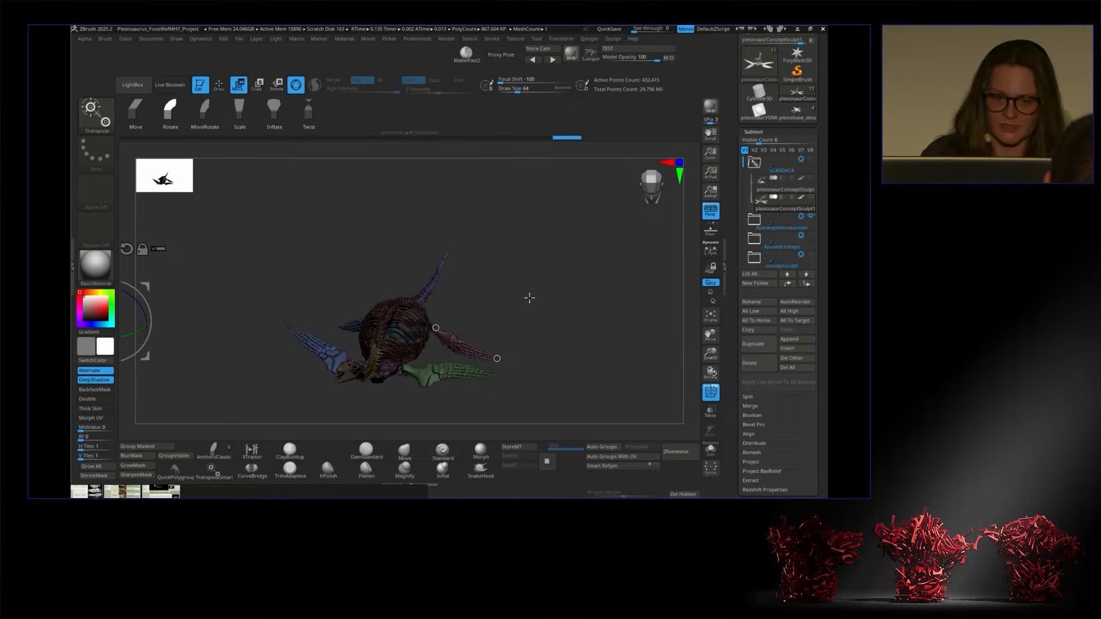
alt+drag(325, 268, 373, 264)
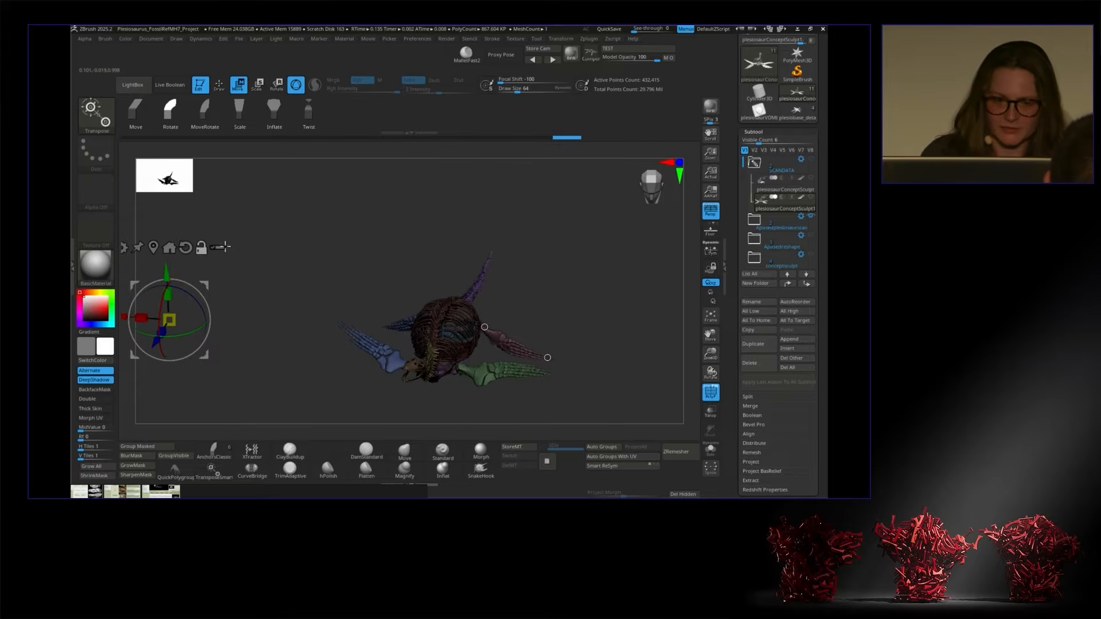
alt+drag(290, 296, 330, 285)
drag(209, 310, 524, 336)
mouse_move(682, 367)
mouse_down()
mouse_move(691, 354)
mouse_move(693, 368)
mouse_up()
drag(630, 261, 592, 296)
drag(710, 356, 699, 335)
drag(619, 324, 539, 316)
mouse_move(451, 390)
mouse_down()
mouse_move(507, 261)
mouse_move(539, 308)
mouse_up()
key(ctrl)
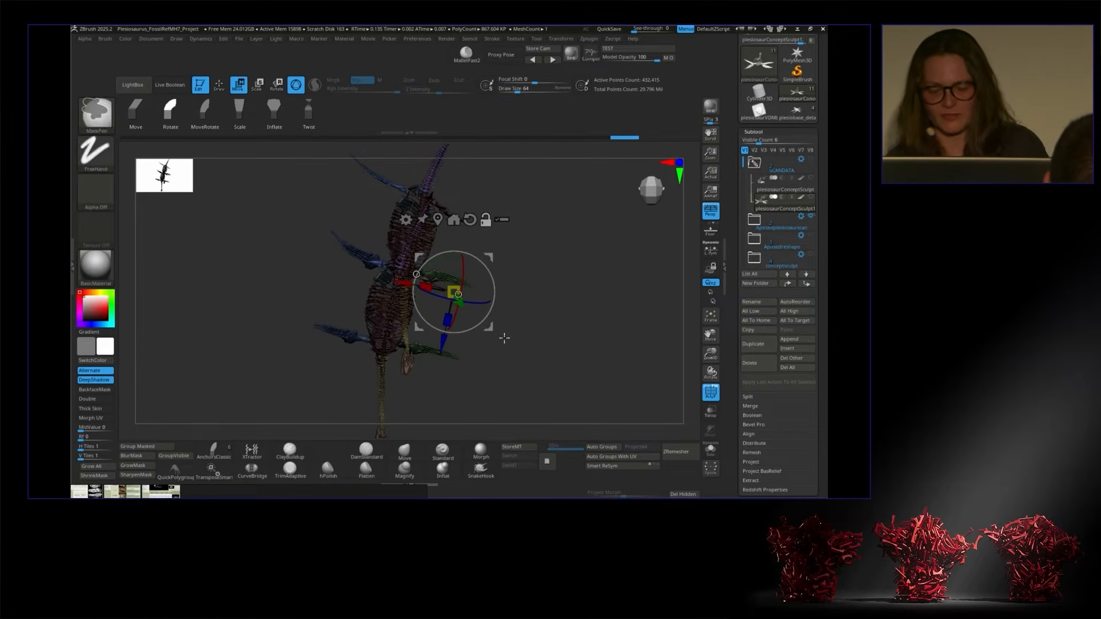
key(ctrl+z)
Step: Position the transform gizmo on the bones of the mauve hind flipper
drag(546, 305, 545, 290)
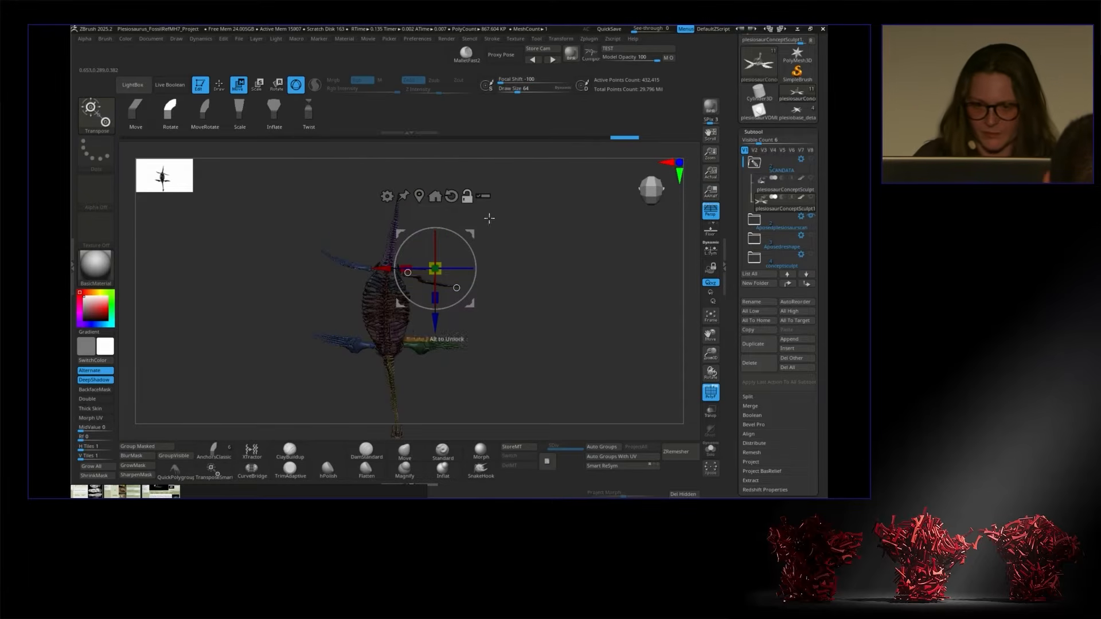
alt+drag(472, 231, 442, 238)
drag(710, 352, 715, 428)
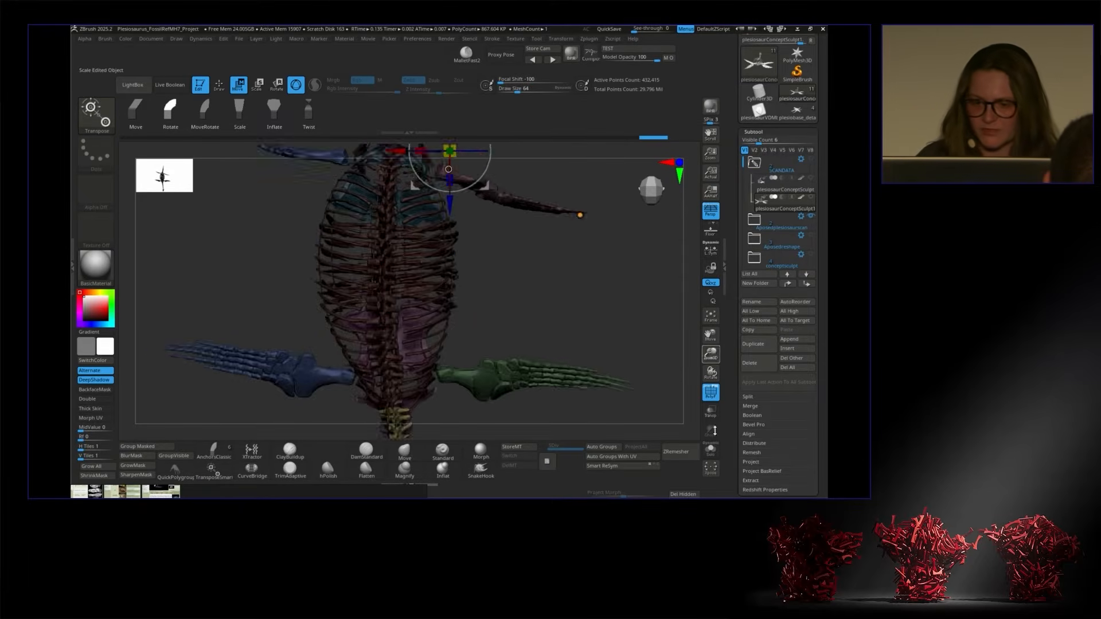
drag(582, 305, 587, 273)
alt+drag(136, 262, 363, 262)
mouse_move(415, 313)
alt+mouse_down()
mouse_move(415, 286)
mouse_move(414, 297)
alt+mouse_up()
alt+drag(363, 245, 353, 246)
drag(493, 251, 513, 281)
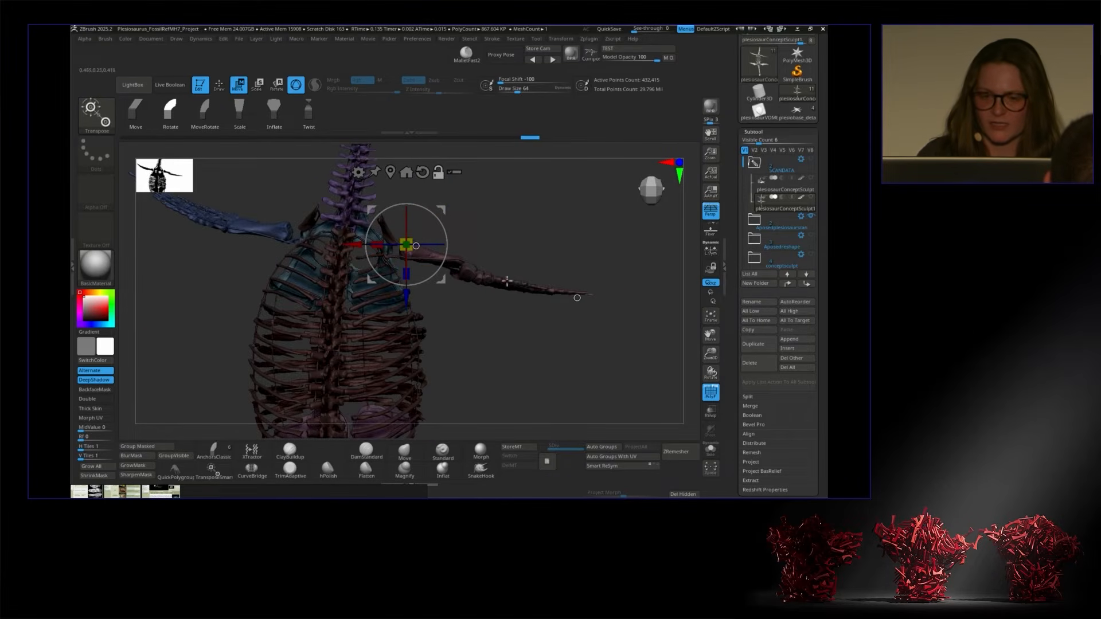
ctrl+click(499, 290)
ctrl+click(499, 298)
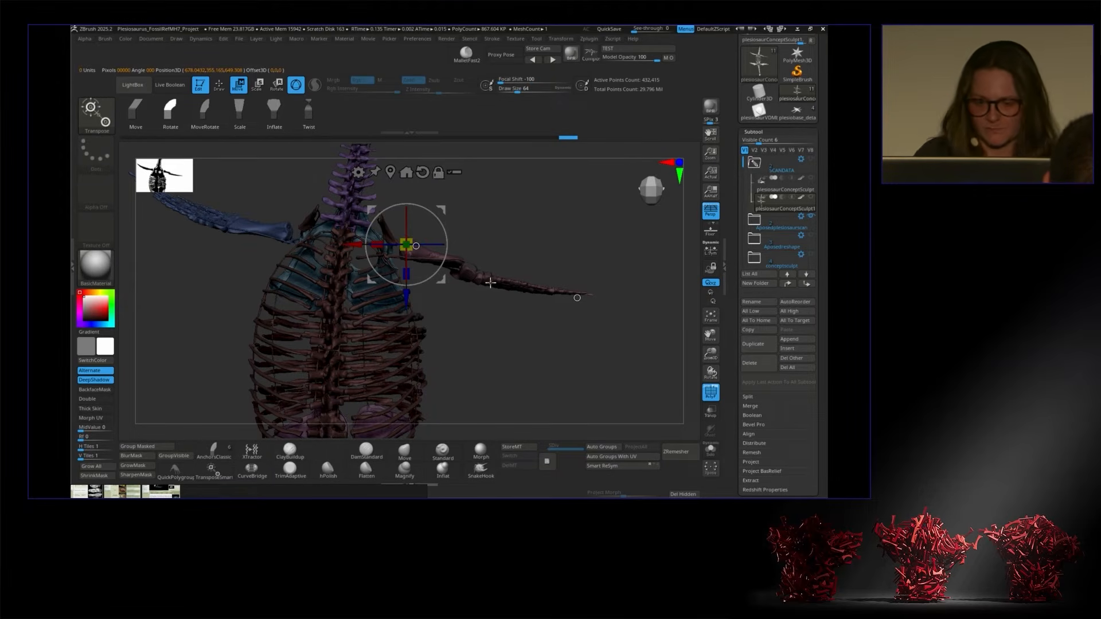
drag(498, 332, 494, 283)
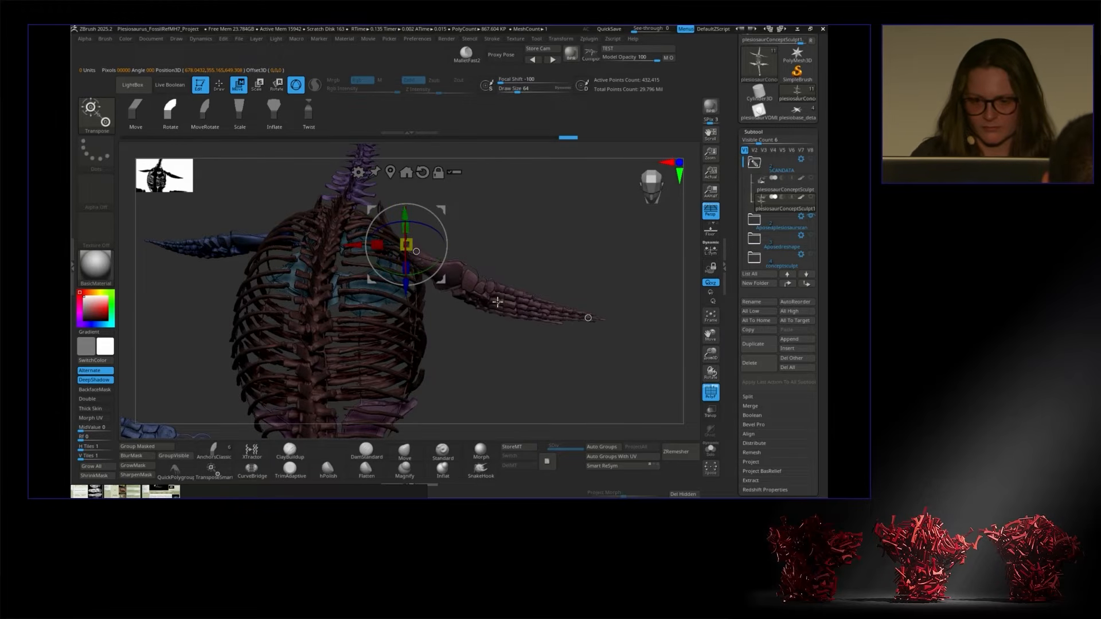
click(497, 302)
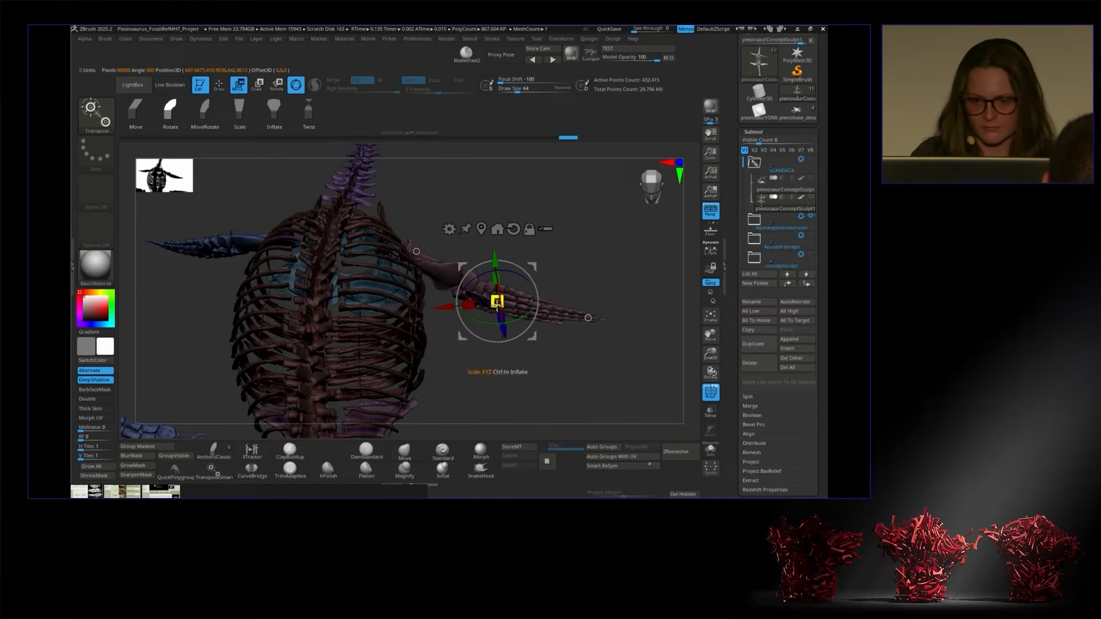
Step: Isolate the mauve hind flipper and place the gizmo at its hip end
click(286, 449)
ctrl+shift+click(518, 293)
key(w)
drag(512, 360, 436, 208)
click(434, 174)
drag(413, 279, 459, 225)
drag(413, 267, 396, 295)
drag(427, 332, 489, 321)
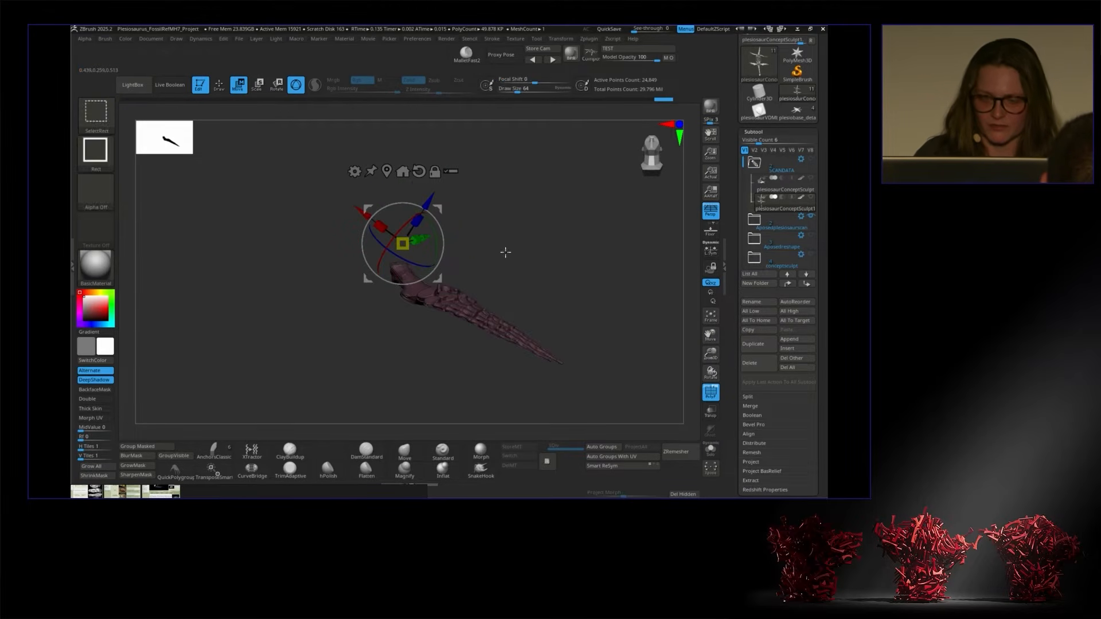
Step: Undo the last hind flipper change and show the whole skeleton again with its mask toggled
key(ctrl+z)
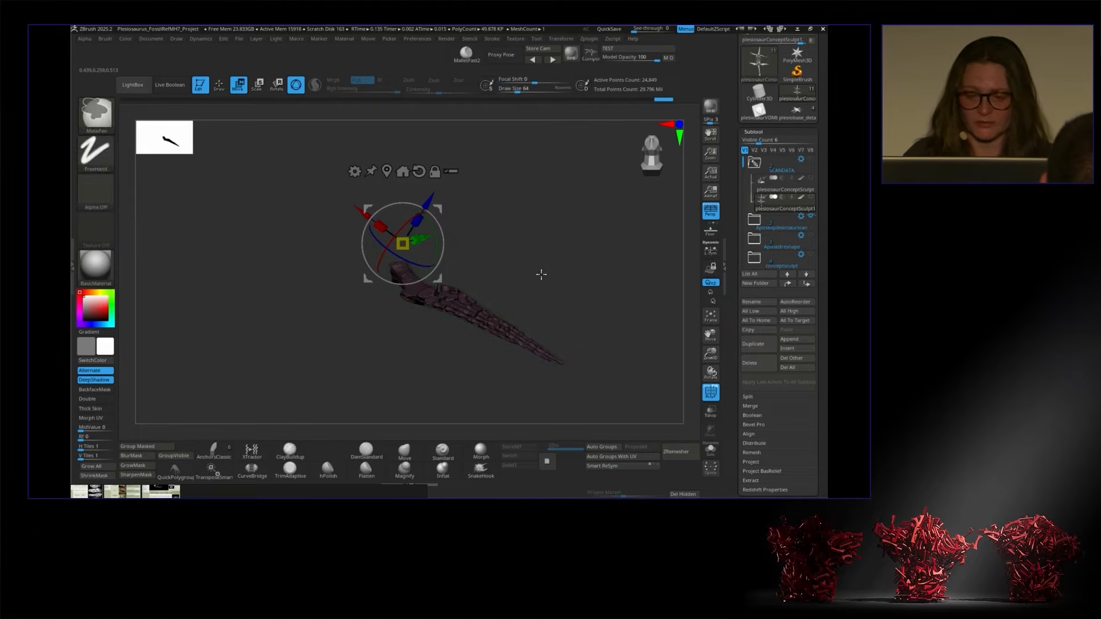
key(ctrl+shift)
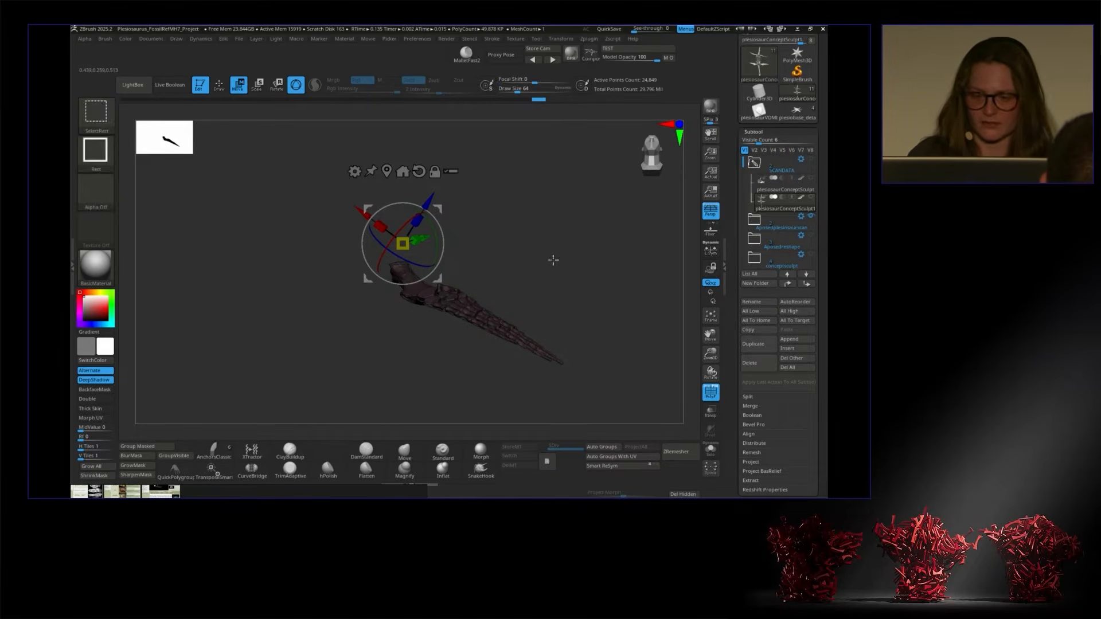
ctrl+shift+click(574, 291)
drag(449, 199, 512, 333)
ctrl+click(481, 322)
drag(483, 295, 479, 322)
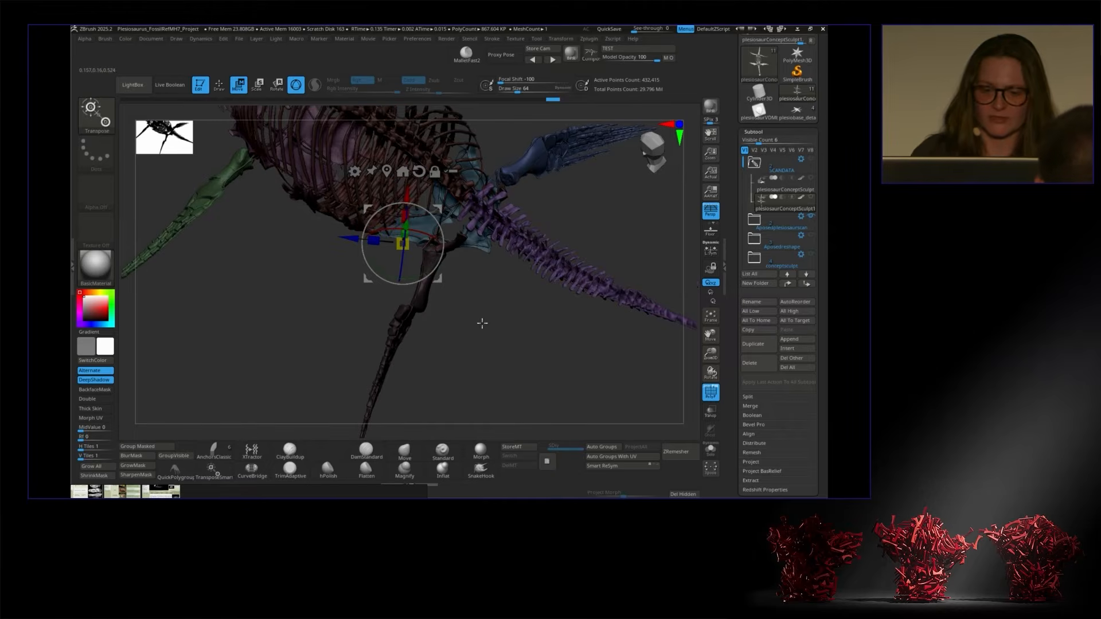
Step: Try placing the gizmo on the ribcage and transforming the skeleton from there, and undo the last three changes
drag(710, 352, 691, 331)
mouse_move(659, 333)
mouse_down()
mouse_move(618, 304)
mouse_move(627, 336)
mouse_move(575, 270)
mouse_move(479, 234)
mouse_up()
ctrl+click(380, 256)
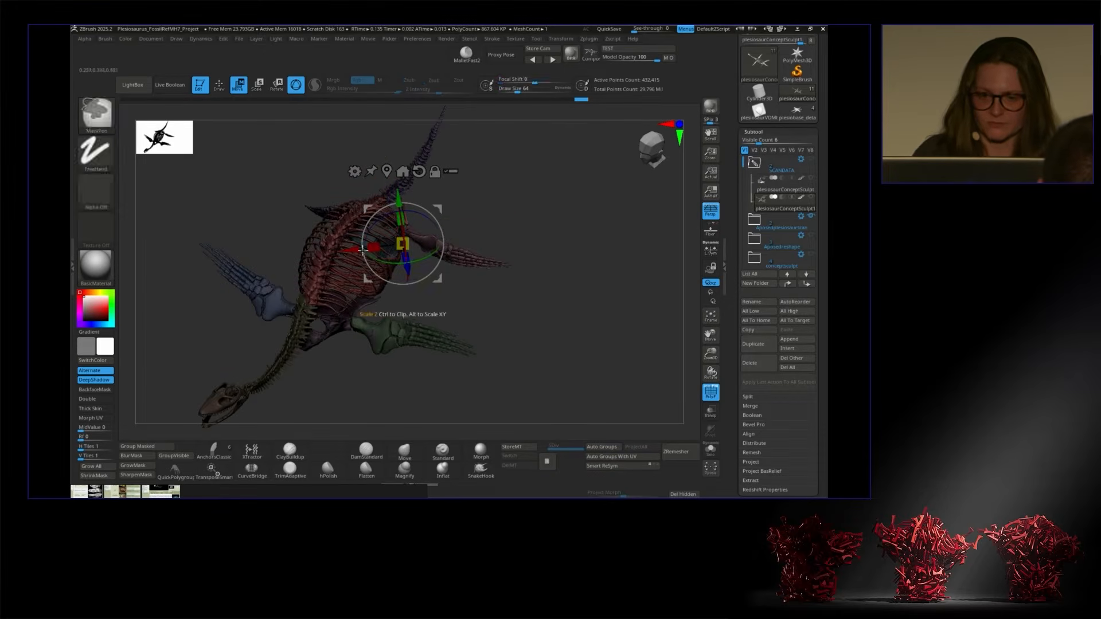
alt+click(332, 240)
mouse_move(445, 280)
ctrl+mouse_down()
mouse_move(465, 294)
mouse_move(407, 207)
mouse_move(472, 217)
ctrl+mouse_up()
drag(367, 226, 335, 231)
key(ctrl+z)
key(ctrl+z)
key(ctrl+z)
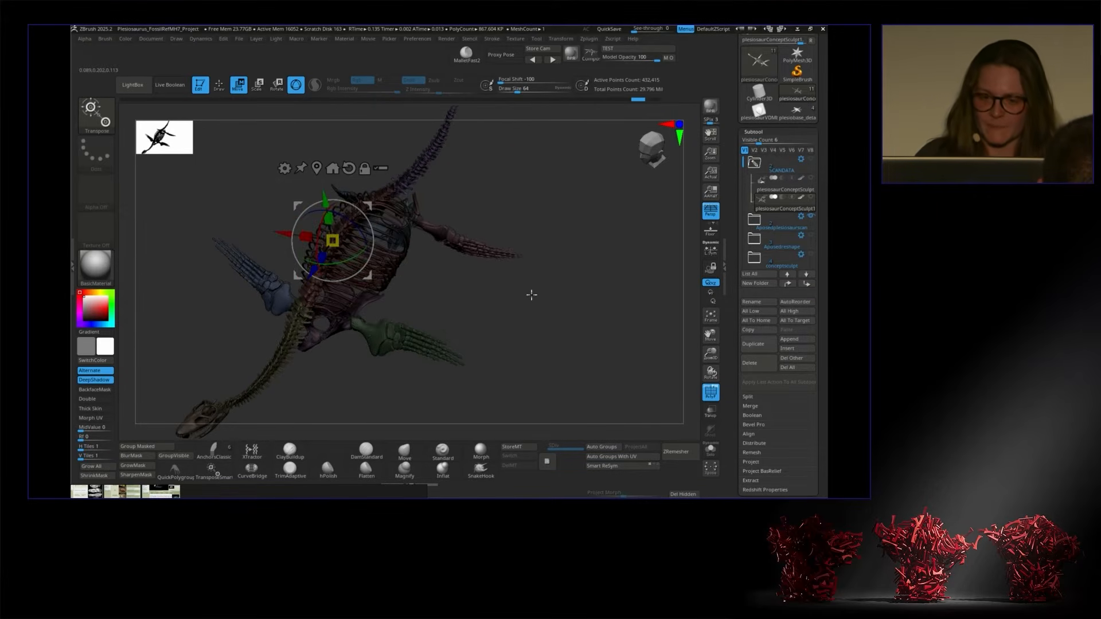
Step: Switch to the mounted skeleton's folder in the subtool list and make its fins subtool active
click(772, 202)
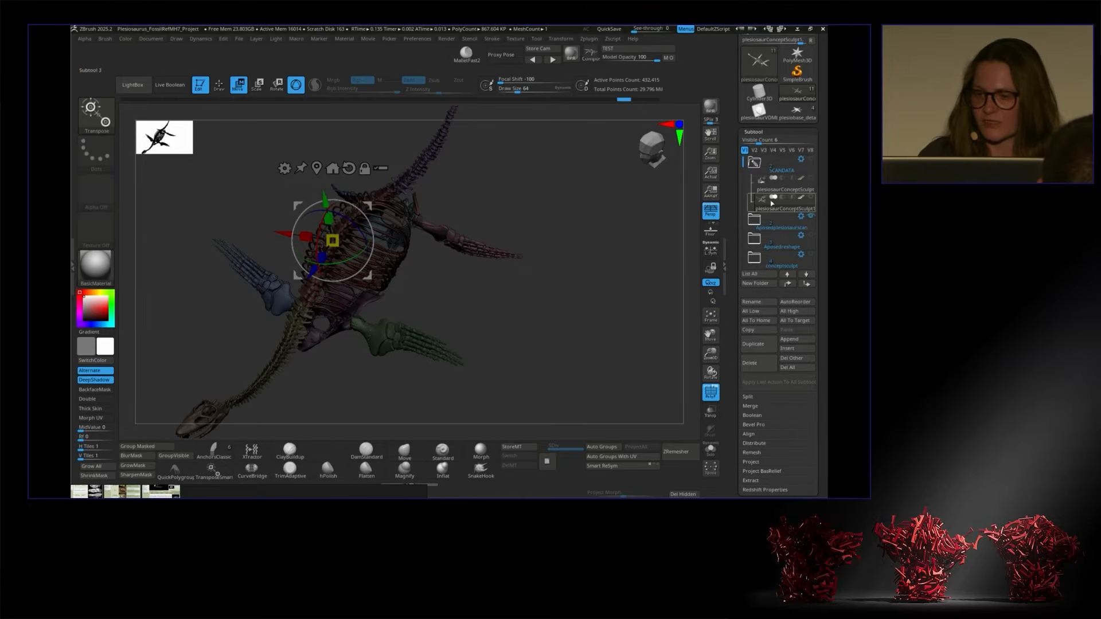
click(772, 228)
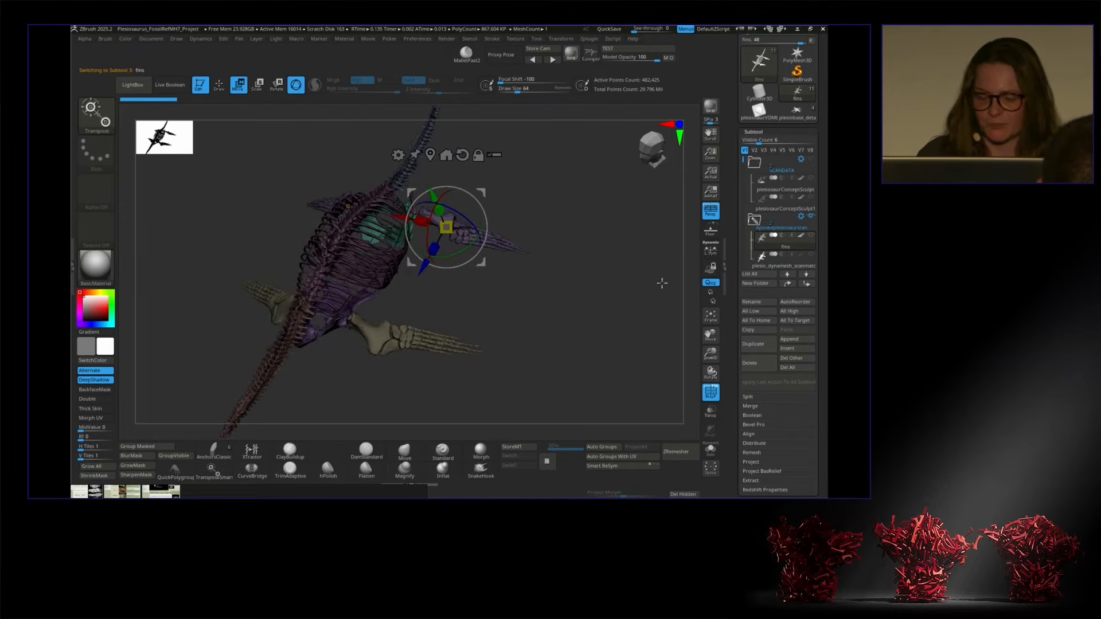
drag(744, 174, 744, 185)
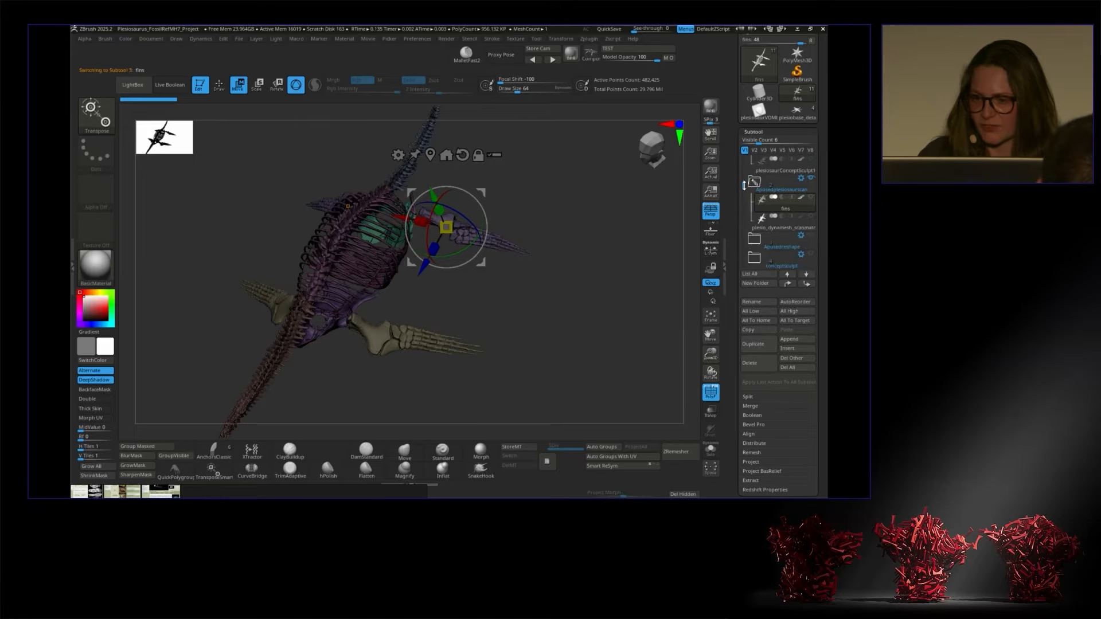
Step: Lock the gizmo and switch to the ClayBuildup brush with the skeleton framed from the front
drag(580, 262, 605, 243)
drag(467, 305, 670, 332)
alt+drag(641, 255, 652, 303)
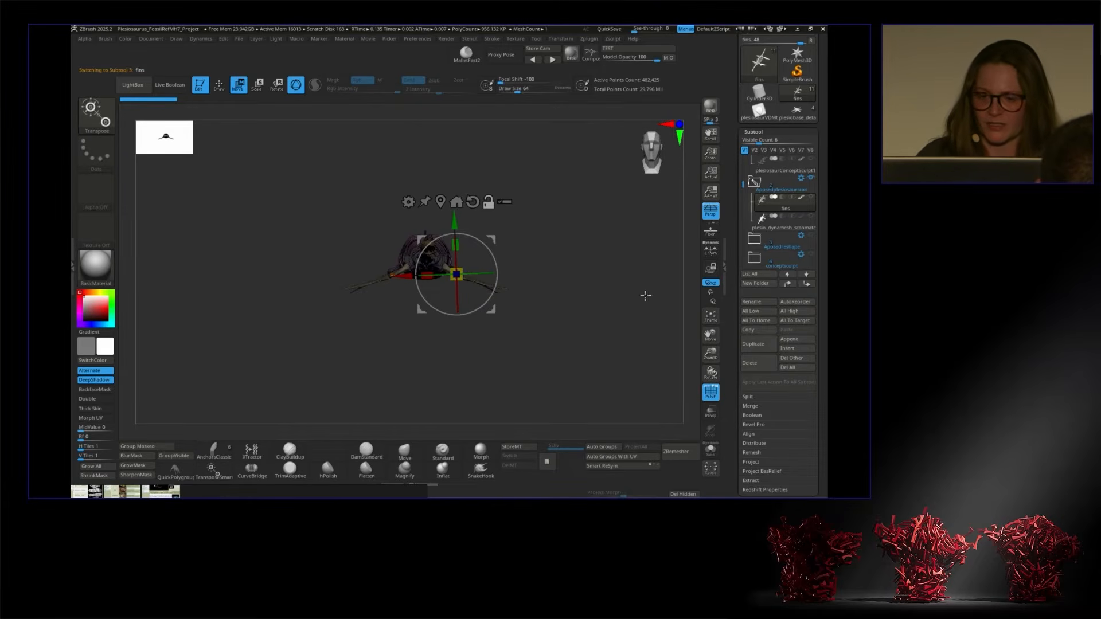
click(488, 203)
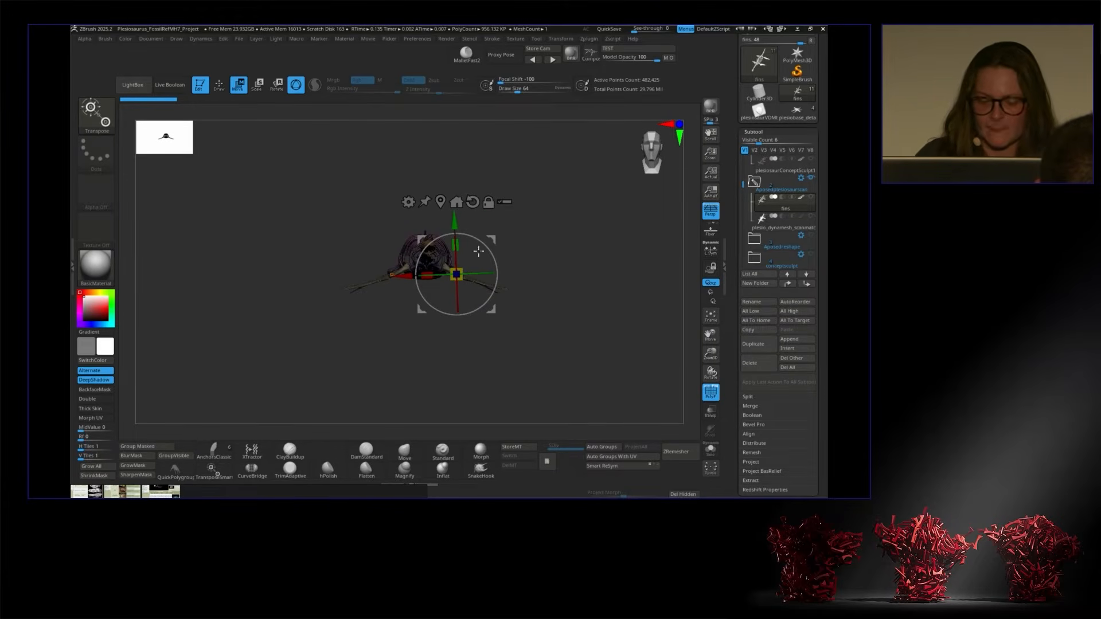
click(299, 448)
key(f)
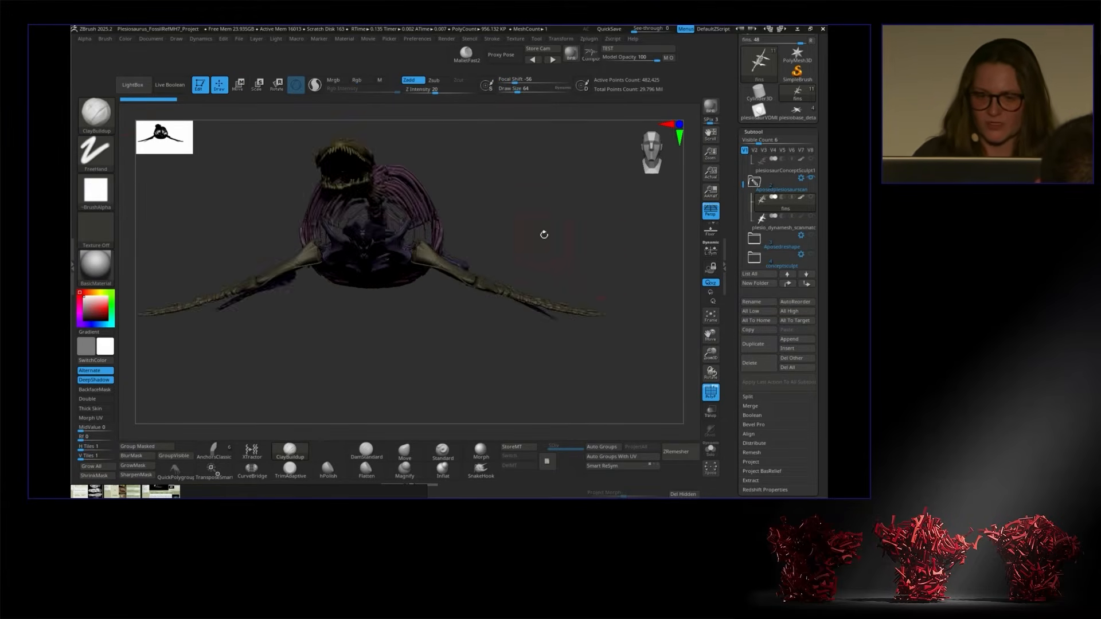
Step: Toggle perspective on the skeleton and cycle through the stored cameras to the dorsal MH7 fossil reference view
drag(543, 239, 696, 266)
key(p)
drag(711, 351, 518, 224)
drag(457, 371, 669, 365)
click(550, 60)
click(550, 60)
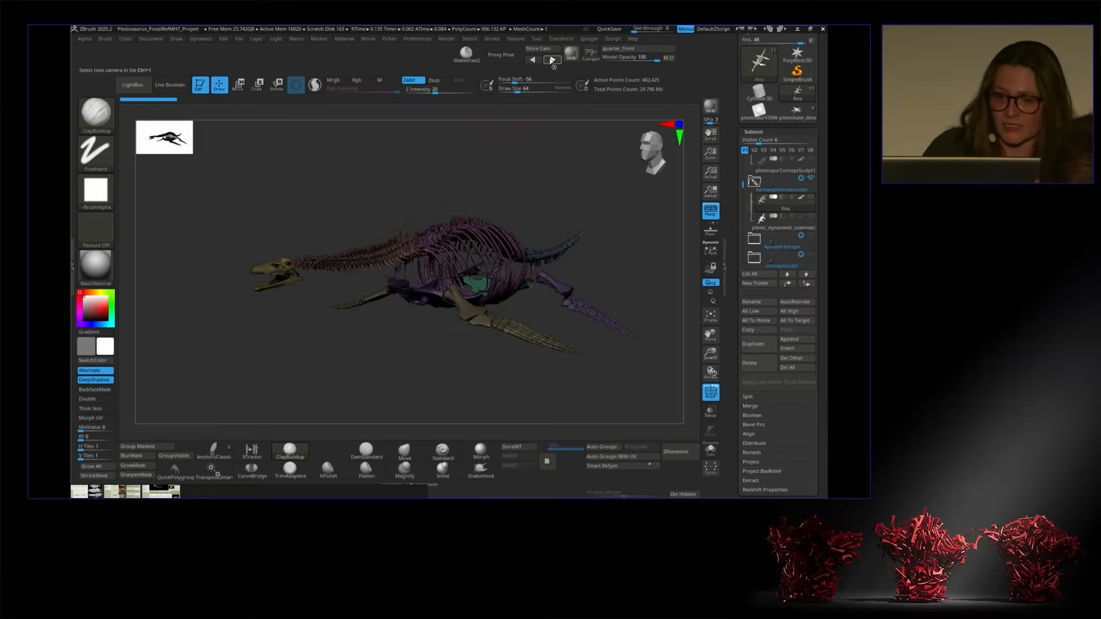
click(551, 60)
click(550, 60)
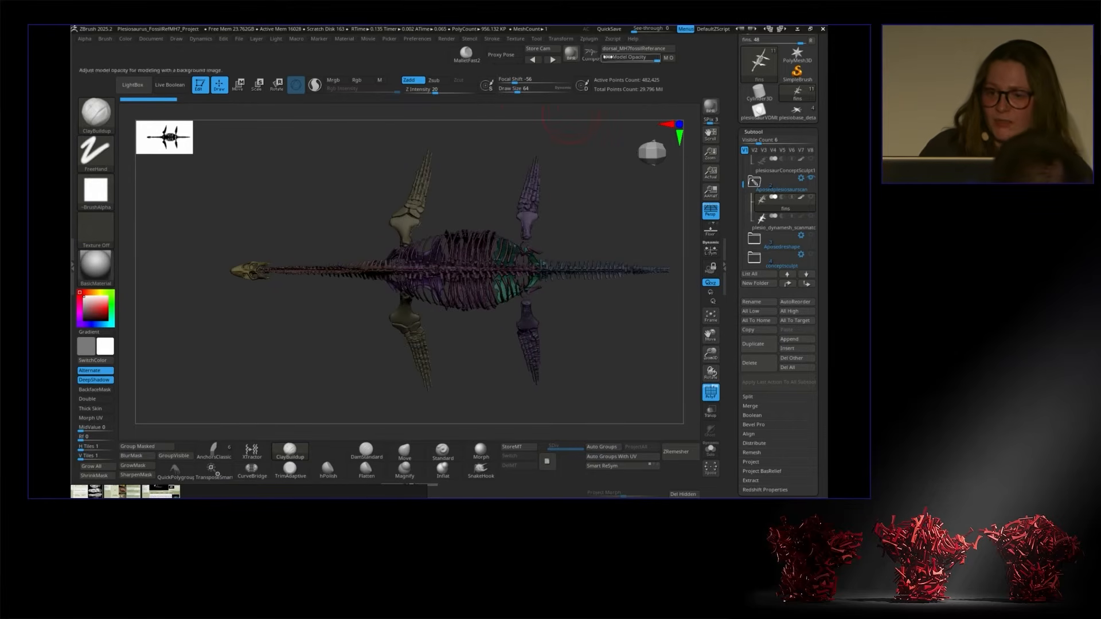
click(622, 49)
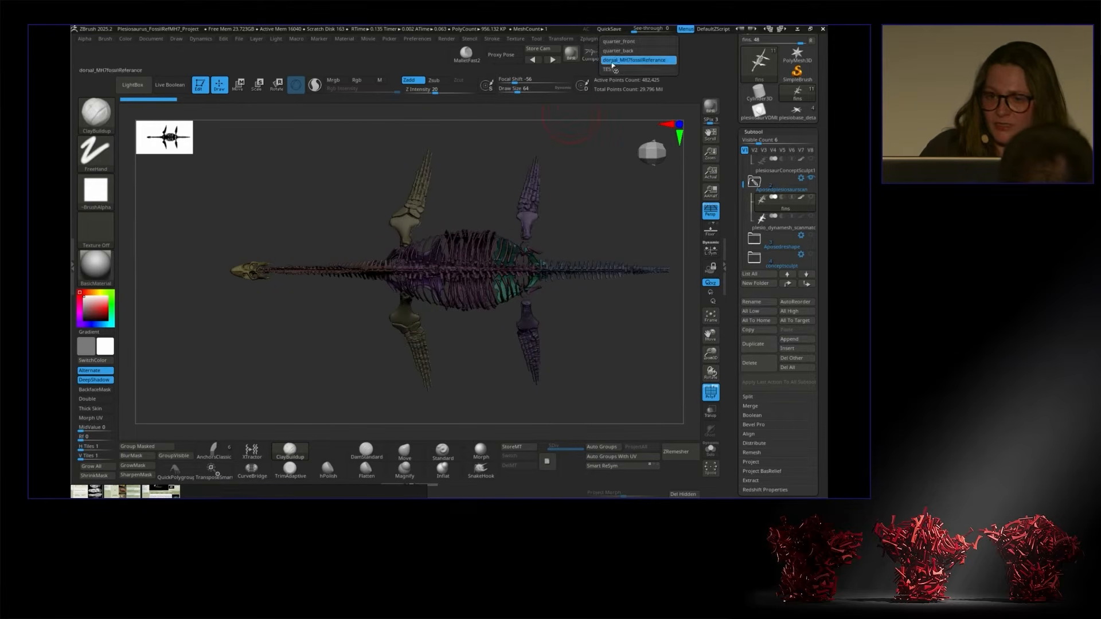
click(613, 61)
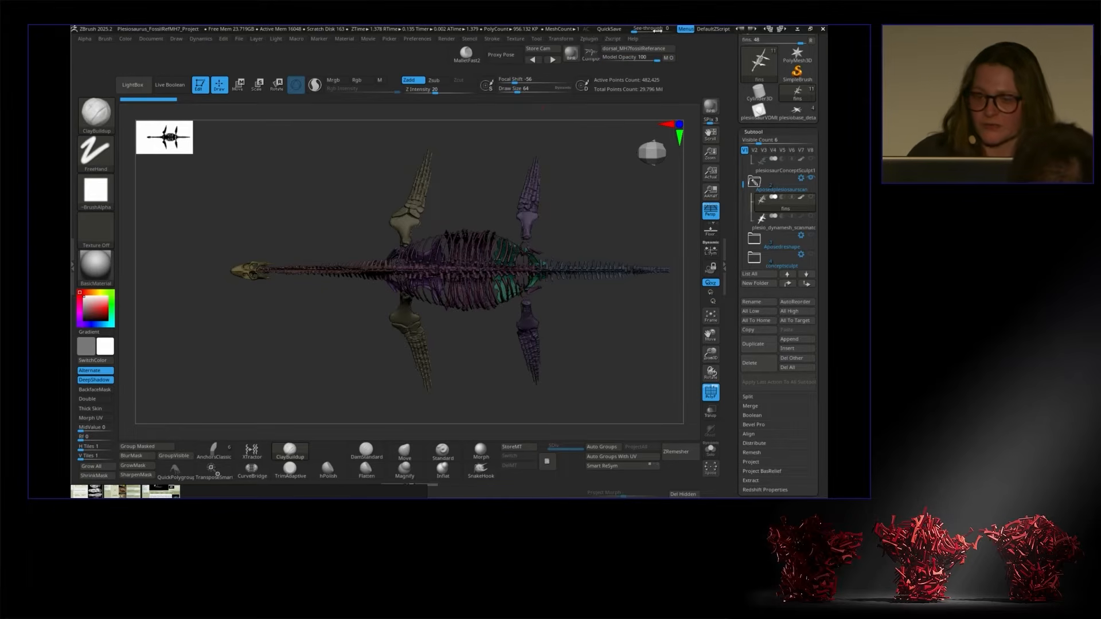
Step: Load MH7_fossilRef.jpg as the background image for the dorsal fossil reference camera
click(753, 132)
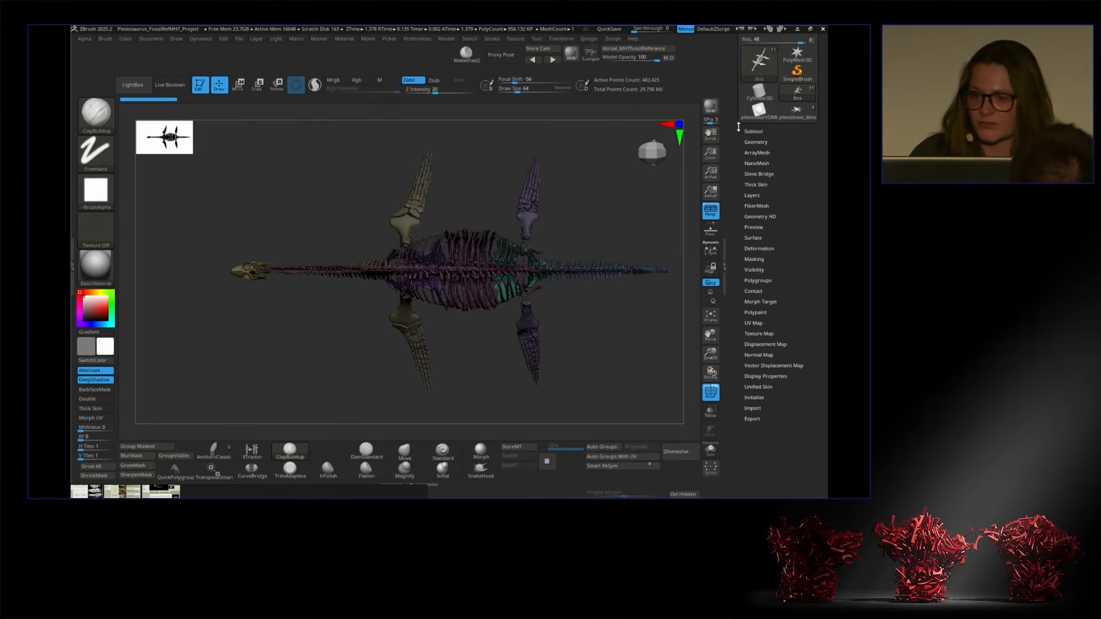
scroll(739, 127, up, 10)
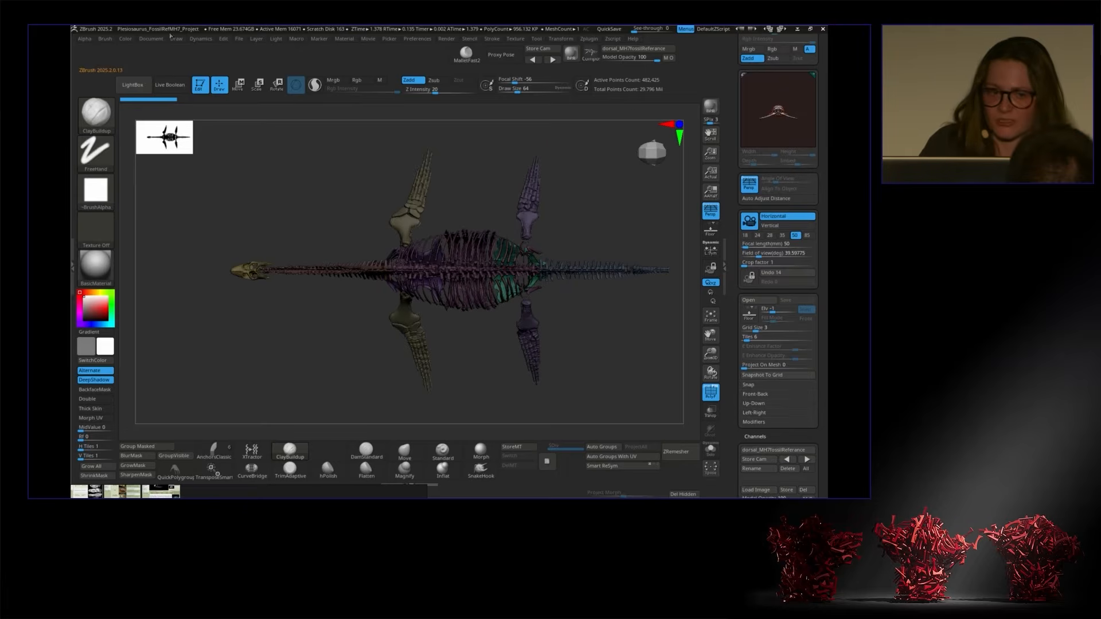
click(175, 39)
scroll(265, 222, down, 5)
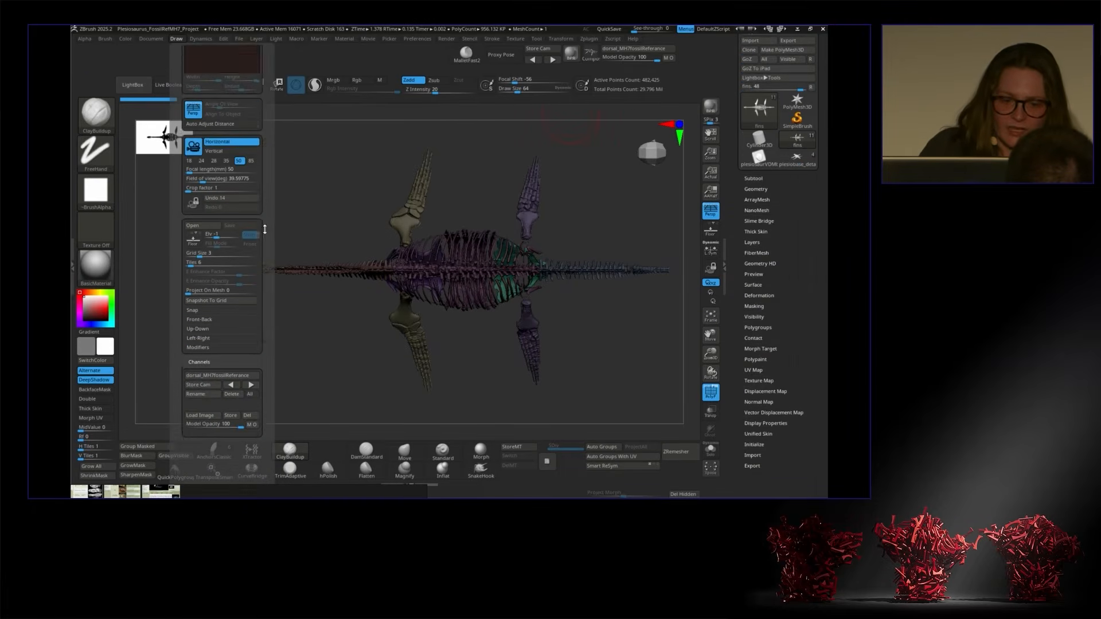
drag(265, 222, 265, 217)
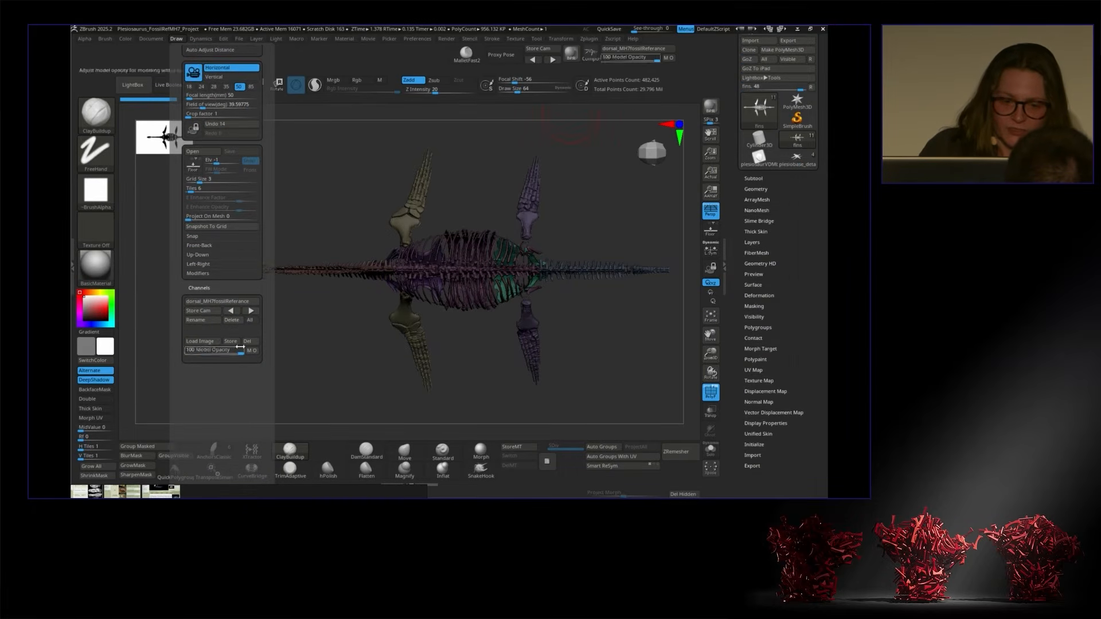
click(201, 341)
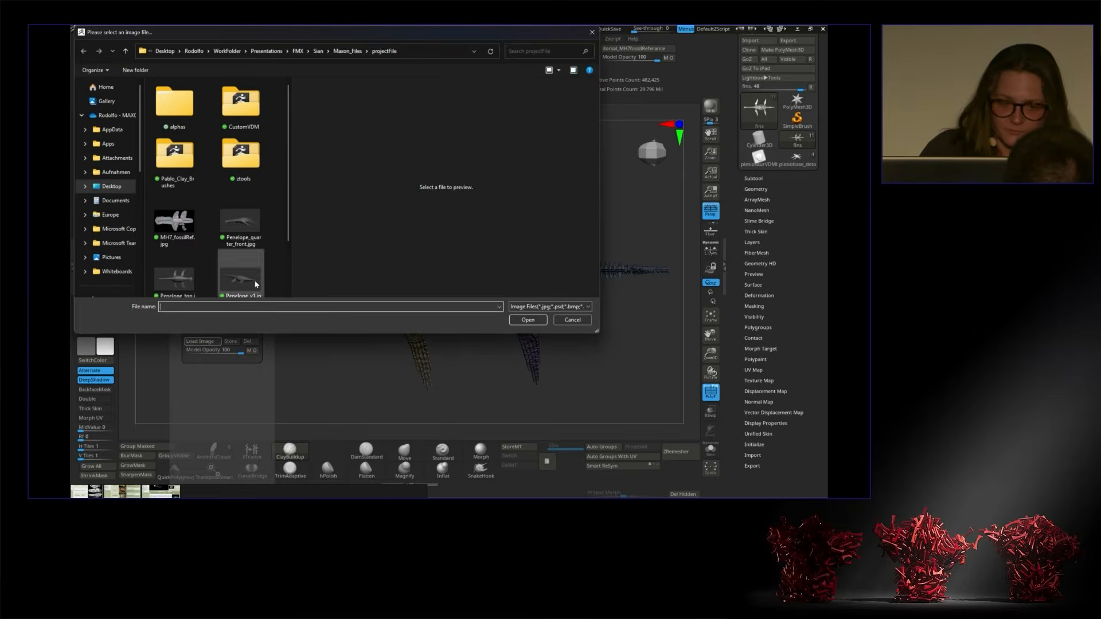
click(189, 221)
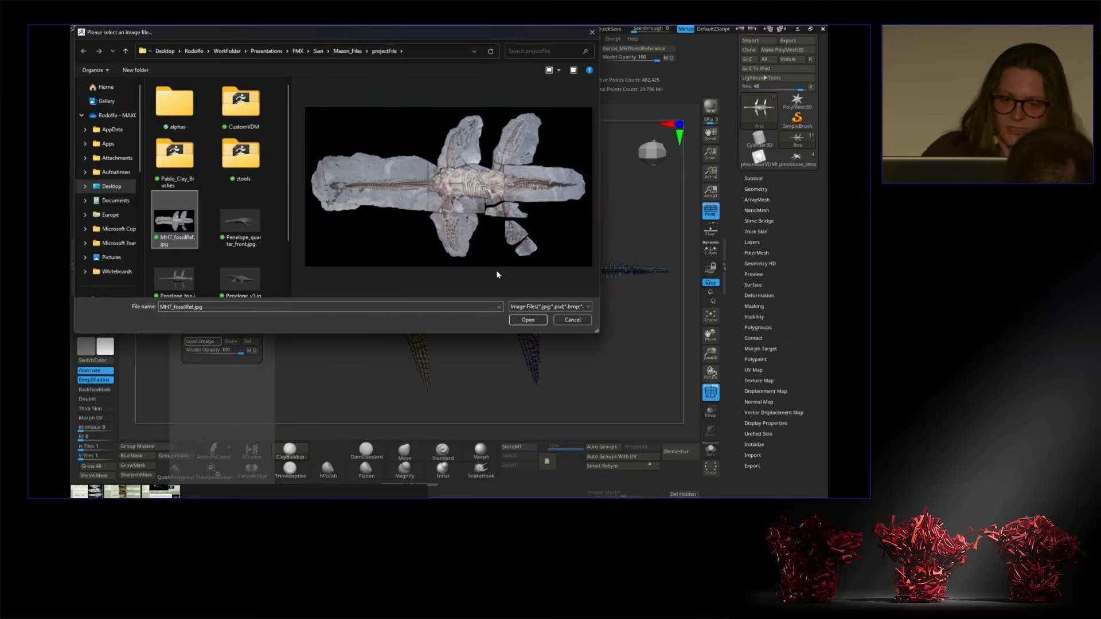
click(529, 319)
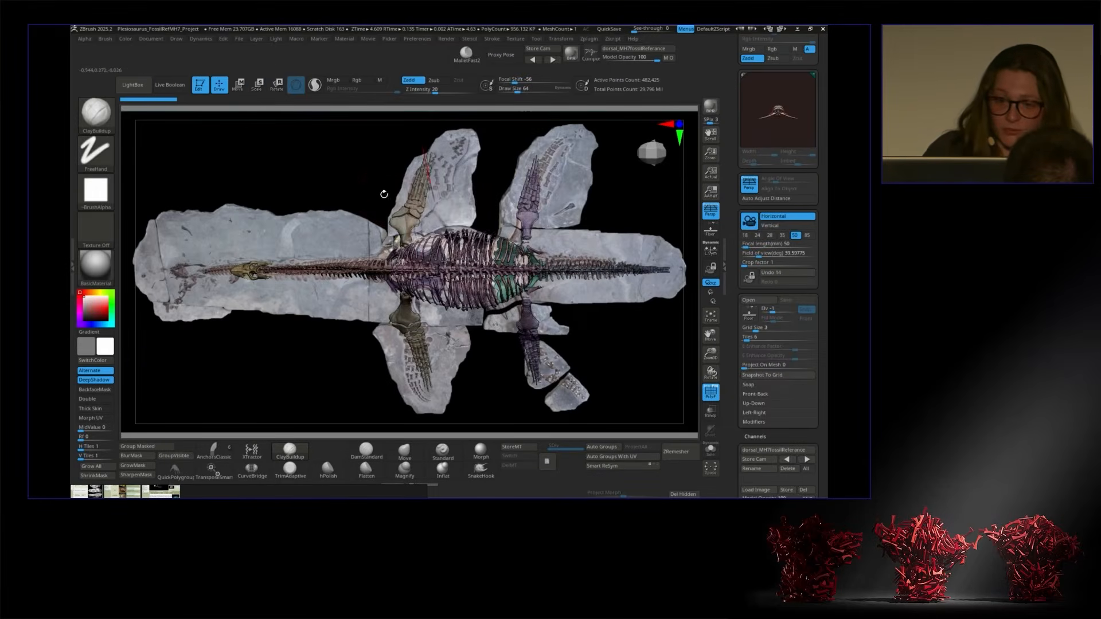
Step: Store the fossil image with the dorsal camera and check it by switching to the quarter_front camera and back
drag(736, 324, 729, 260)
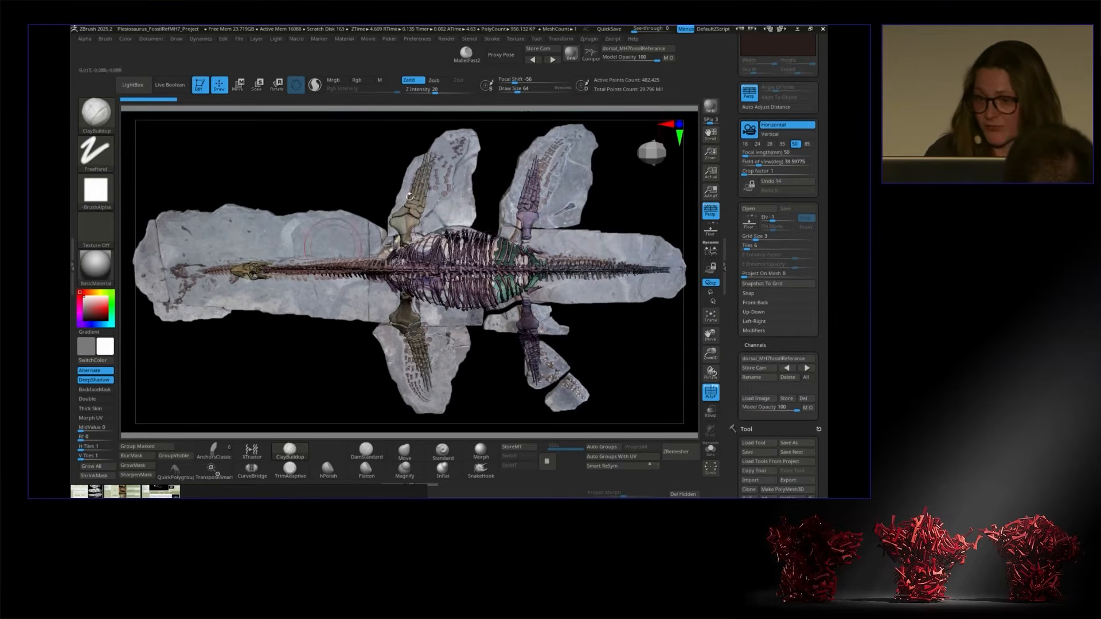
drag(734, 344, 734, 267)
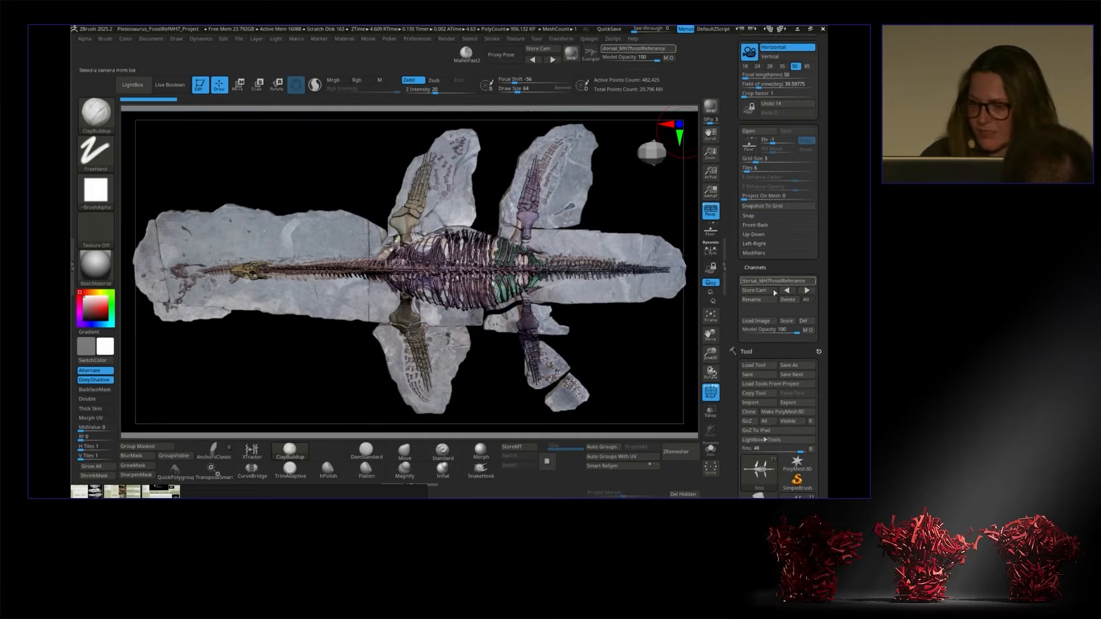
click(786, 321)
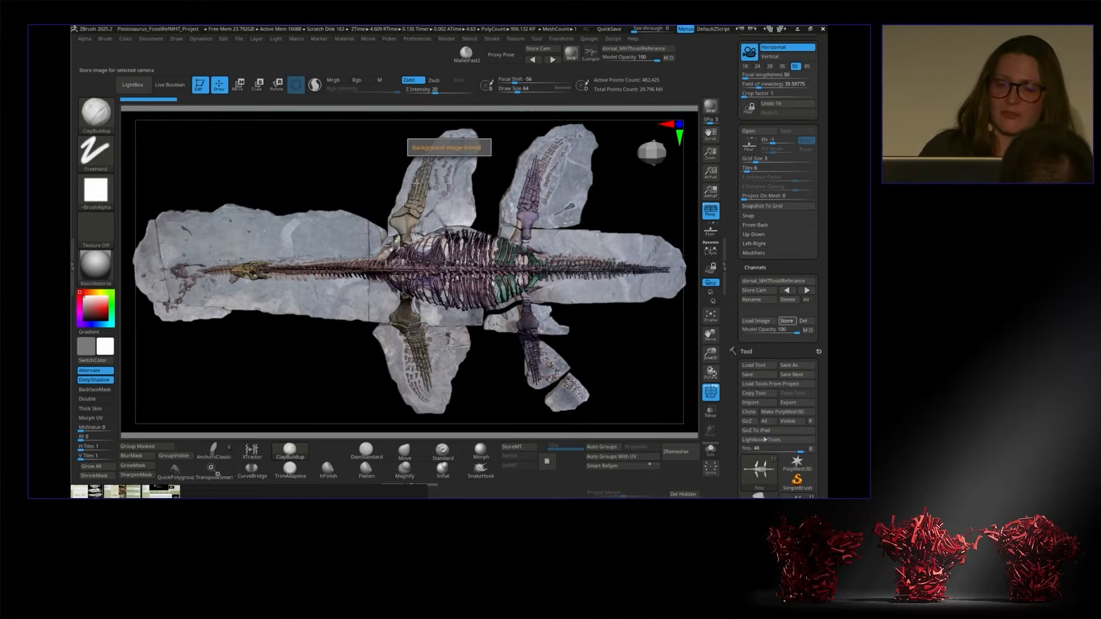
click(552, 60)
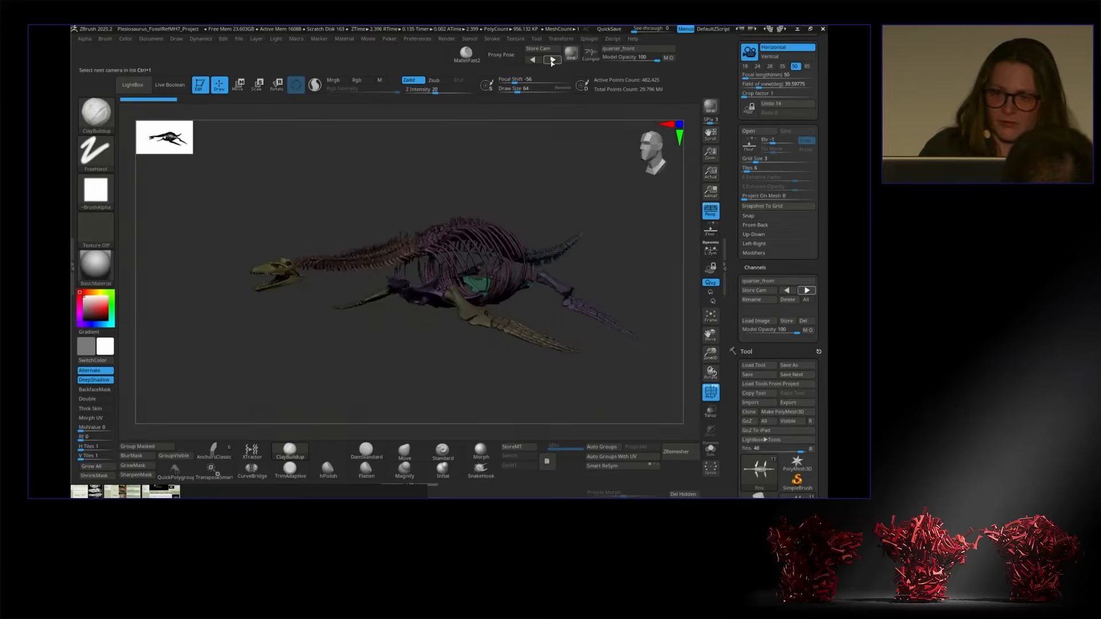
click(533, 60)
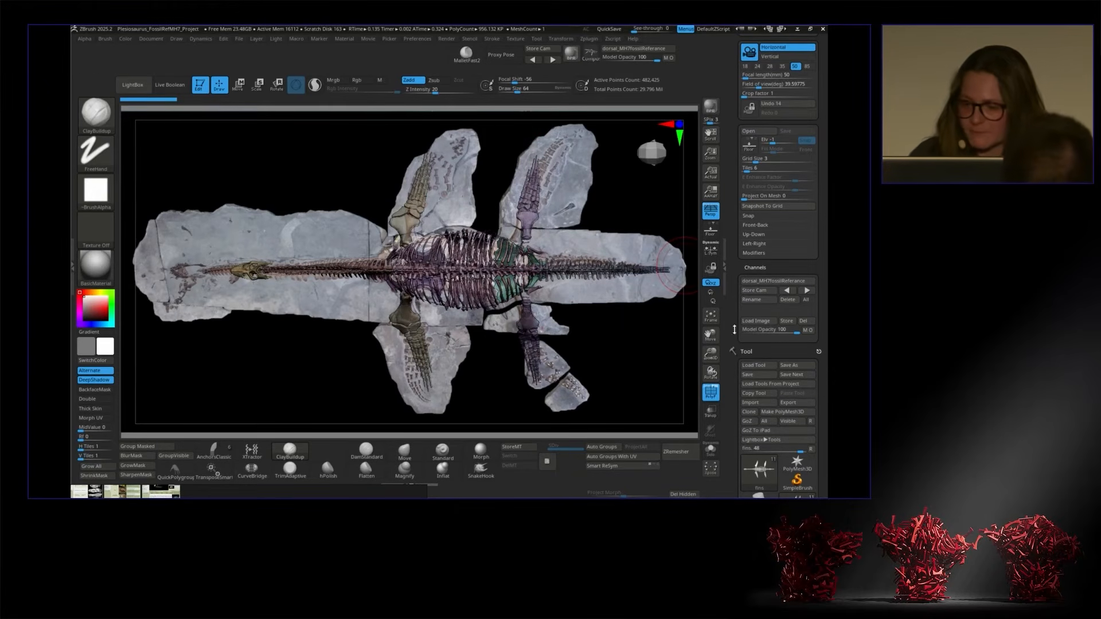
Step: Compare the mounted skeleton with its finbonefix layer off and on against the fossil image
drag(731, 375, 734, 272)
click(752, 437)
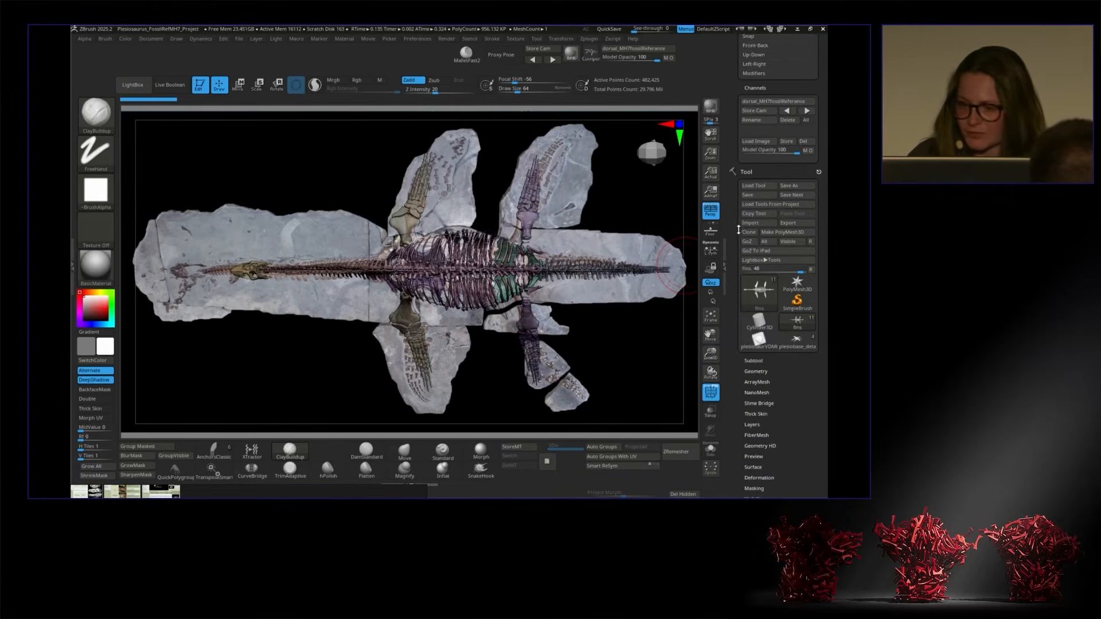
click(756, 134)
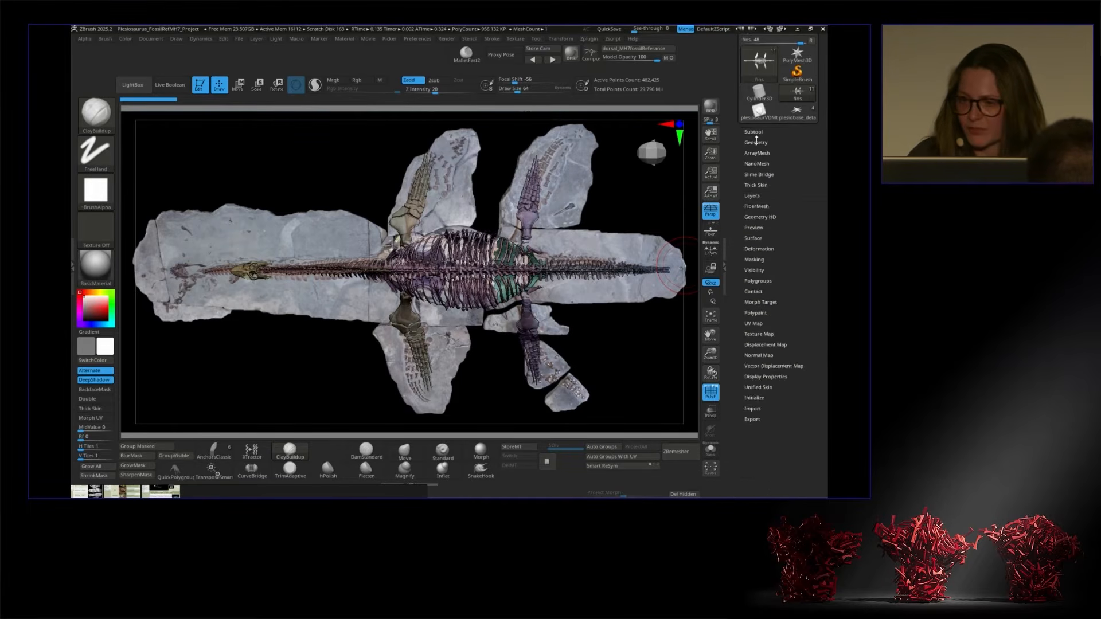
click(752, 195)
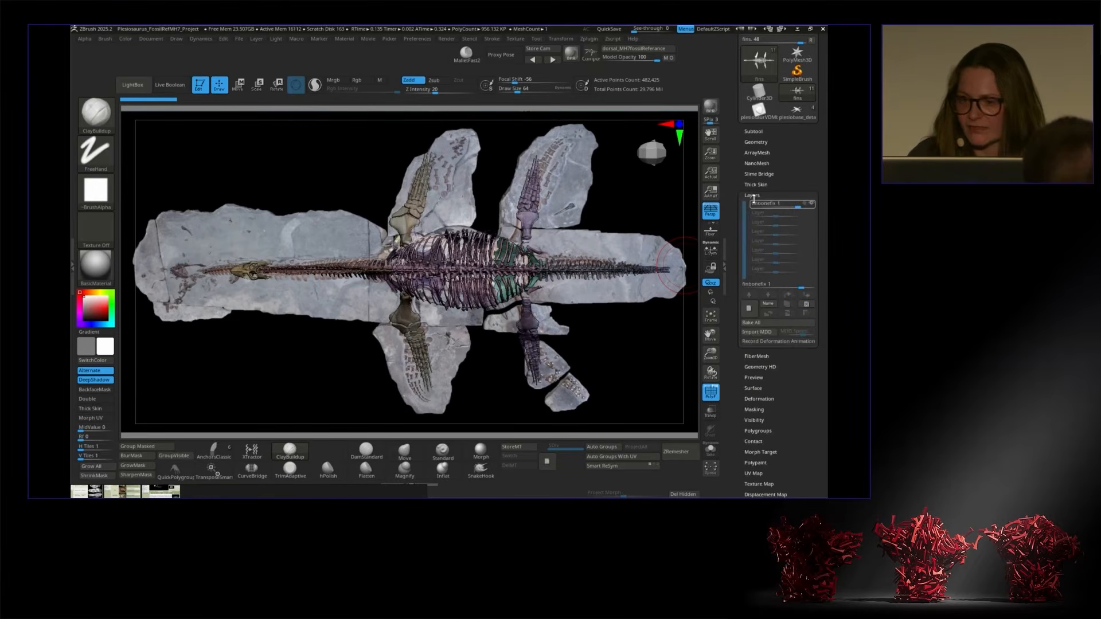
click(812, 205)
click(812, 205)
drag(645, 336, 534, 319)
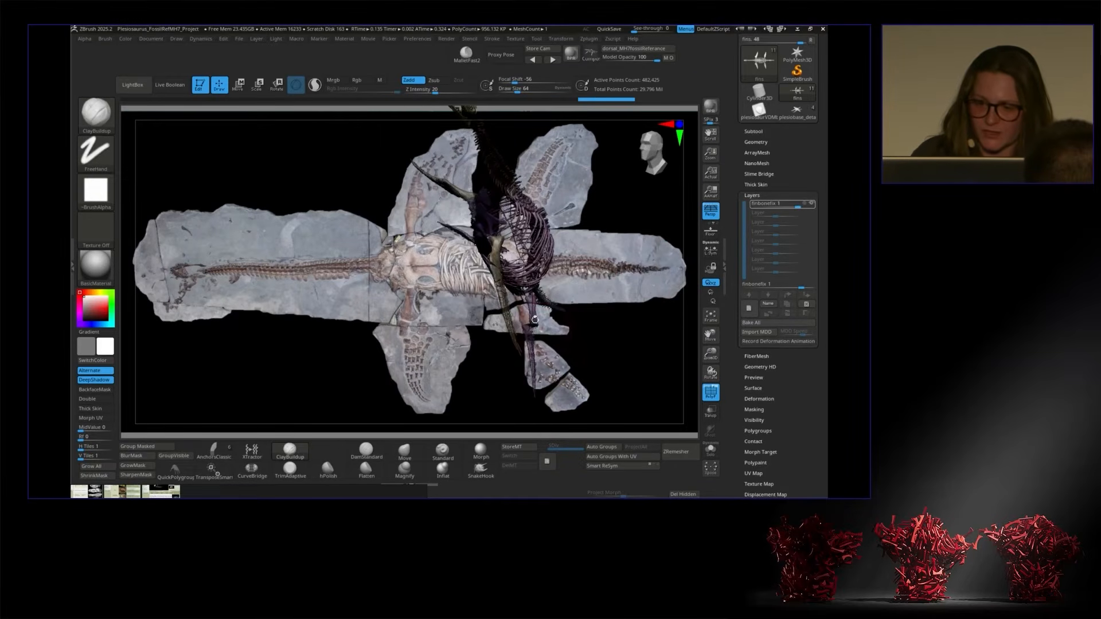
click(809, 206)
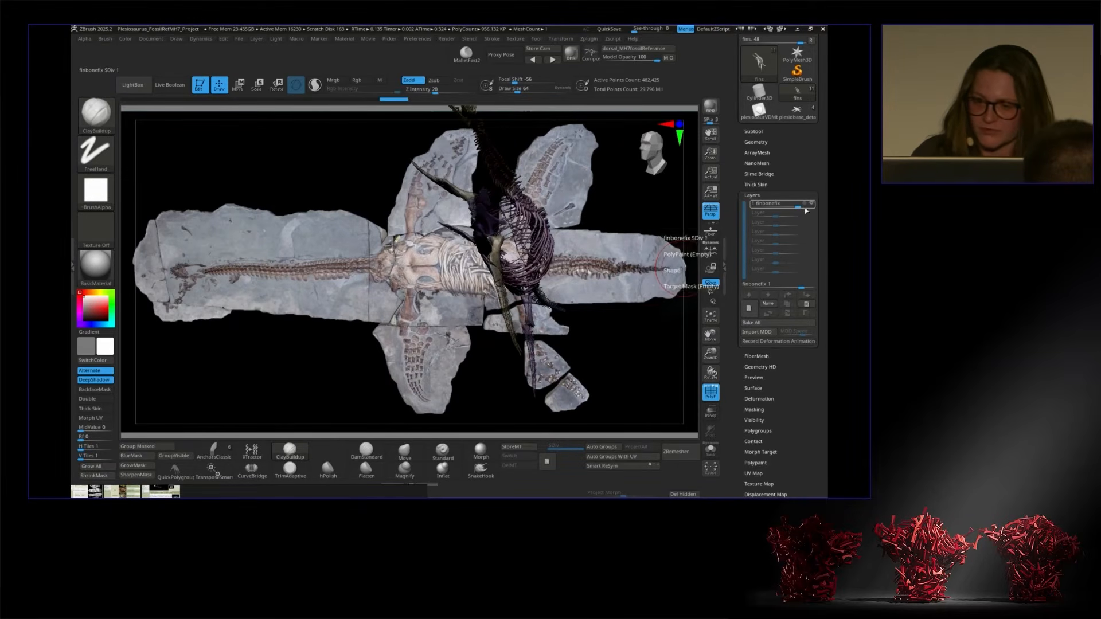
Step: Switch to the reproportioned skeleton's folder in the subtool list and make its fins subtool active in the dorsal view
click(753, 131)
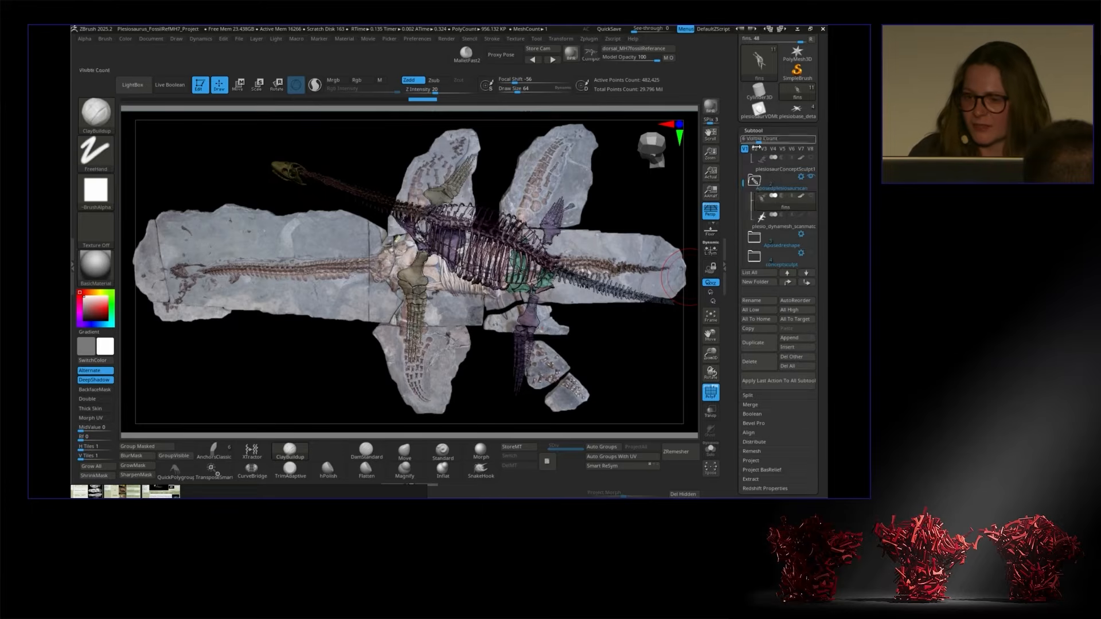
click(772, 200)
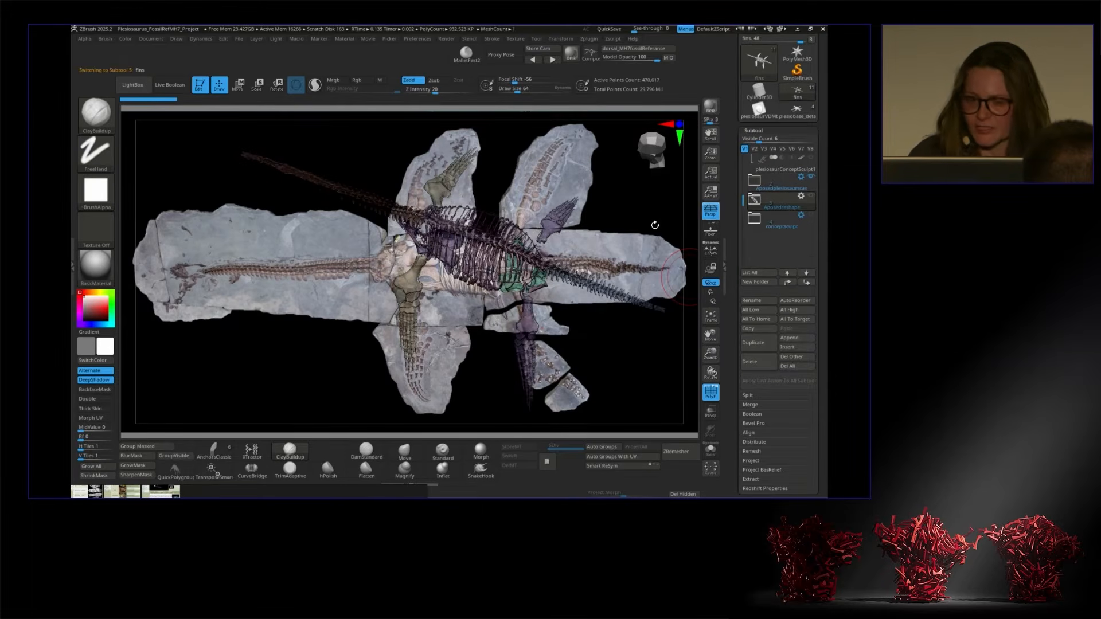
click(763, 220)
click(801, 253)
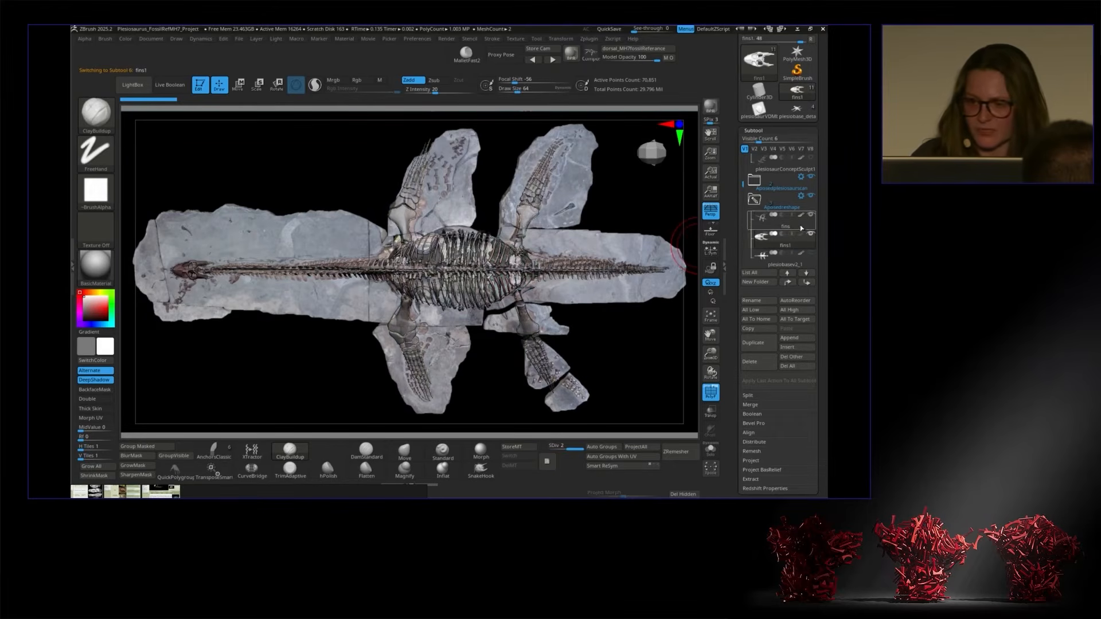
mouse_move(787, 227)
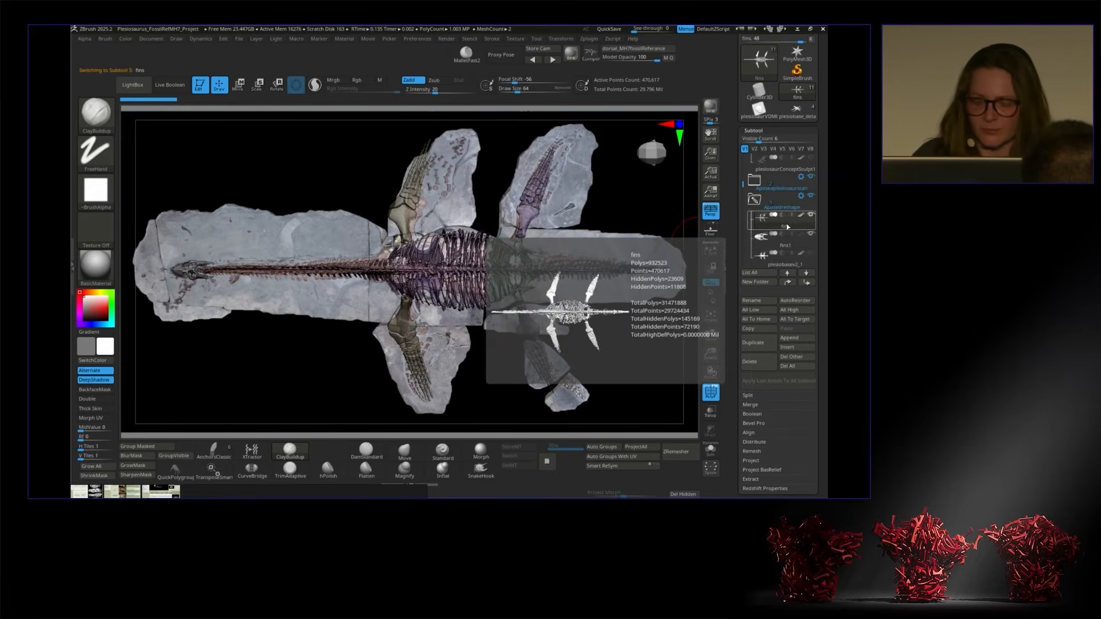
Step: Reveal the hidden skull in the fins subtool, hide it again and compare it with the separate fins1 skull
ctrl+shift+click(626, 313)
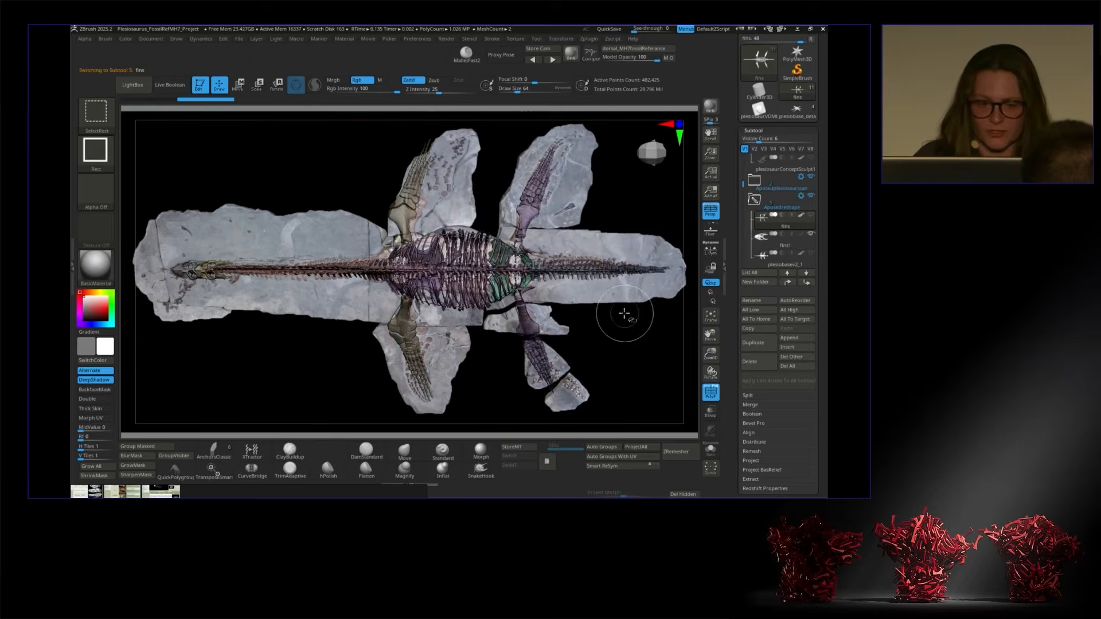
drag(255, 340, 284, 359)
mouse_move(261, 310)
shift+mouse_down()
mouse_move(294, 334)
mouse_move(275, 321)
shift+mouse_up()
ctrl+shift+click(212, 271)
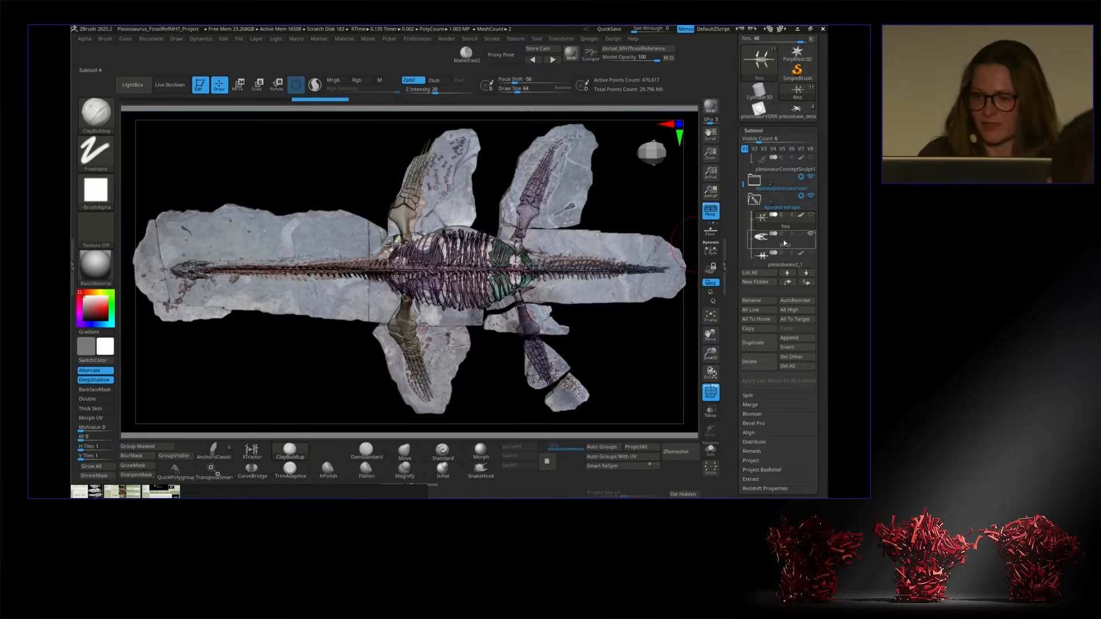
click(784, 244)
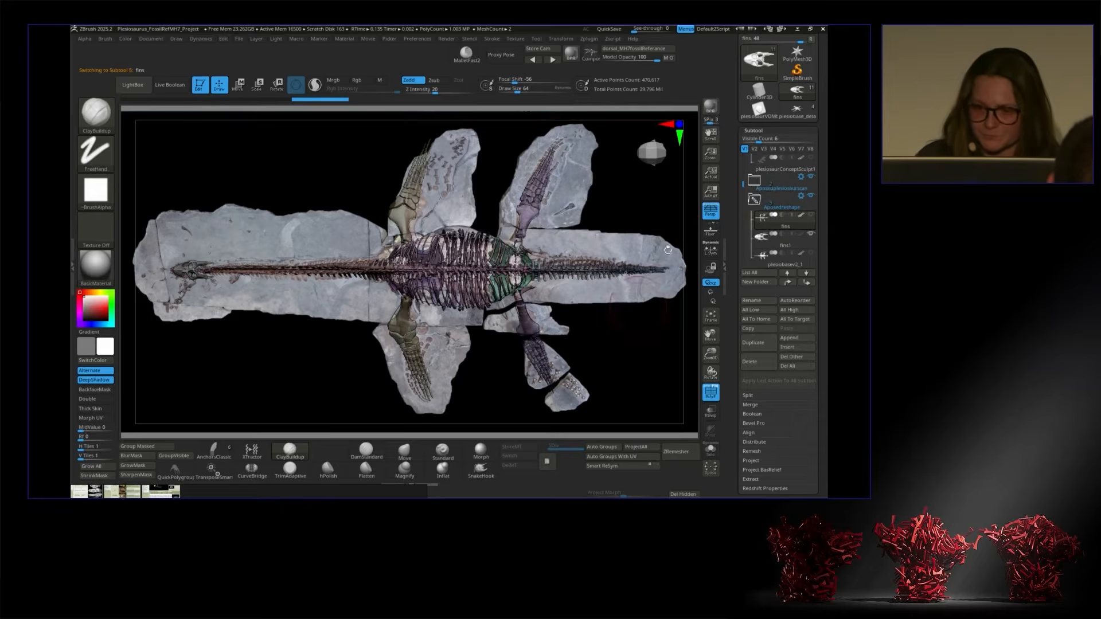
Step: Compare the skeleton against the fossil by turning the reproportion, reproportion2 and reproportion3 layers off and on again
click(753, 132)
click(752, 194)
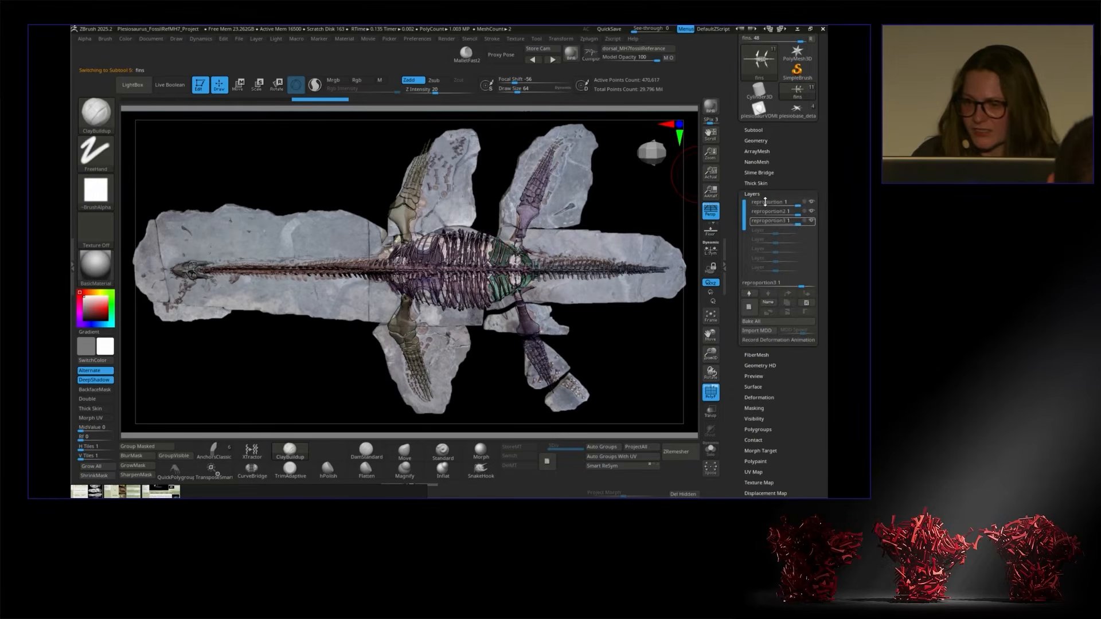
click(811, 221)
click(812, 212)
click(812, 203)
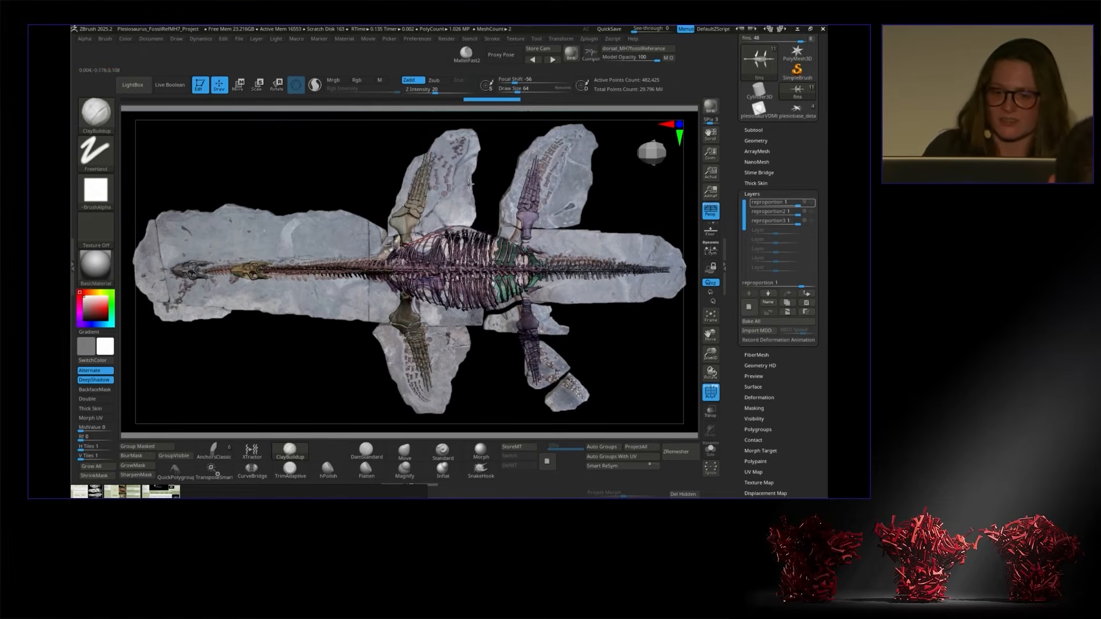
click(812, 202)
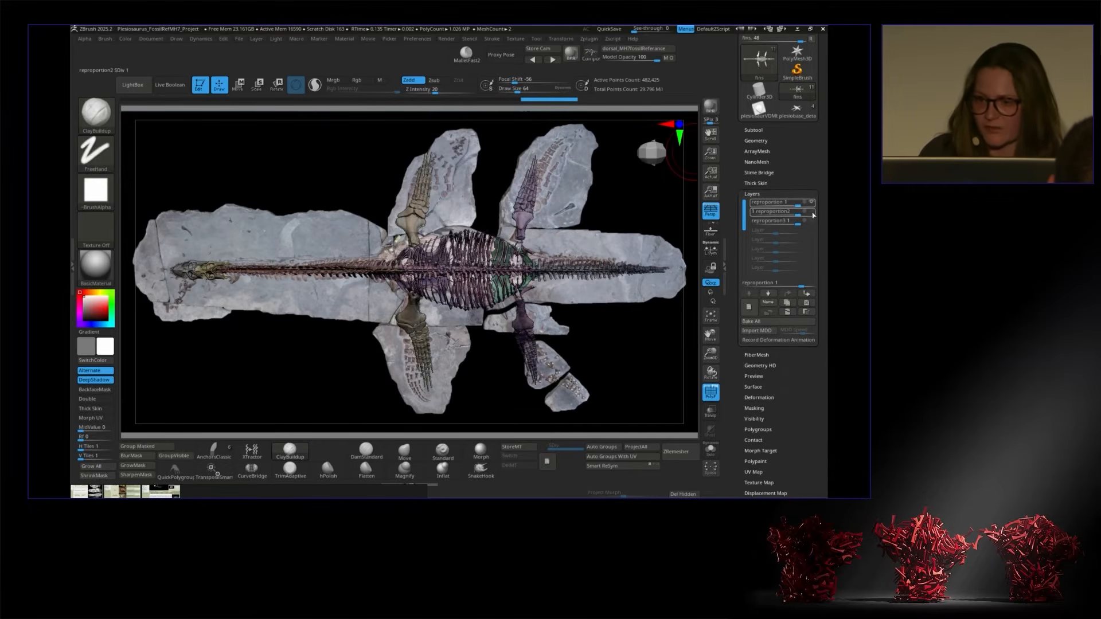
click(812, 220)
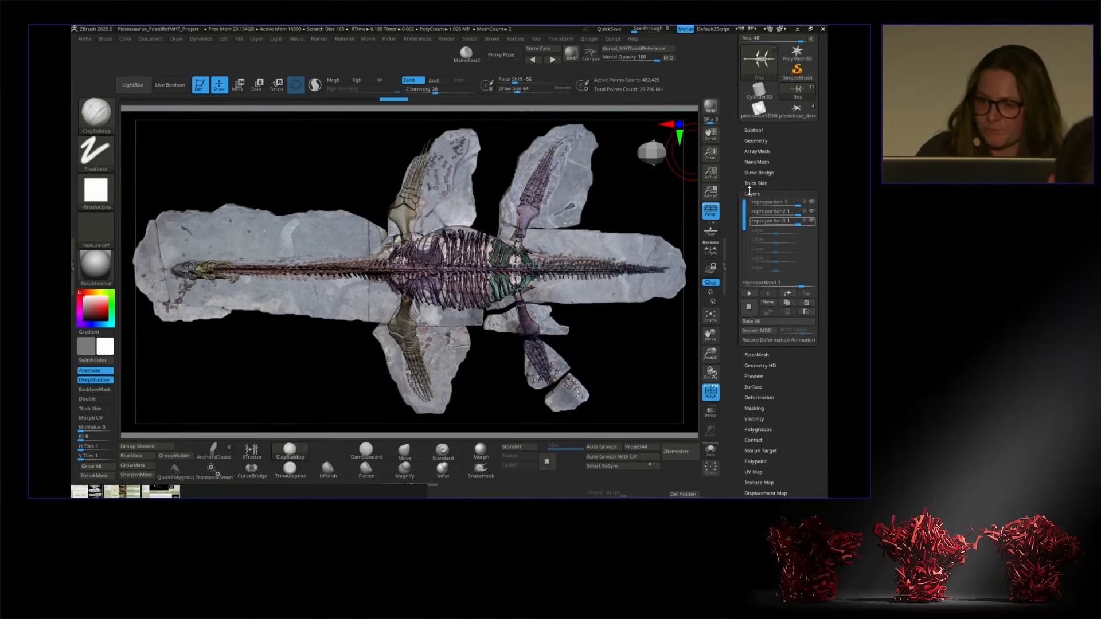
Step: Return to the subtool list and select the reproportioned skeleton's fins subtool
click(755, 140)
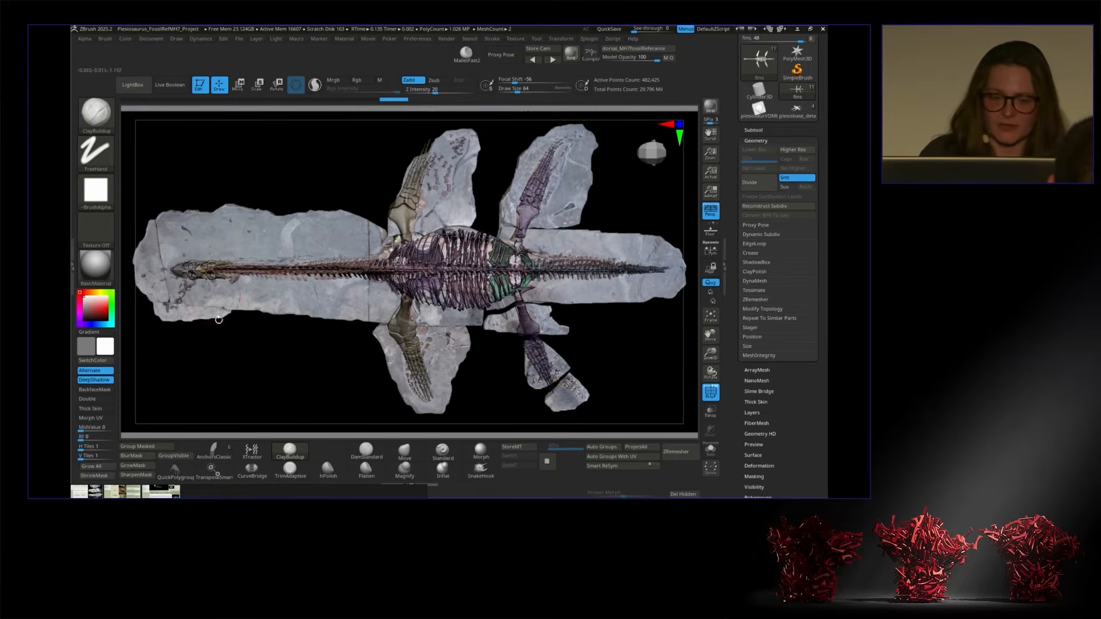
click(754, 130)
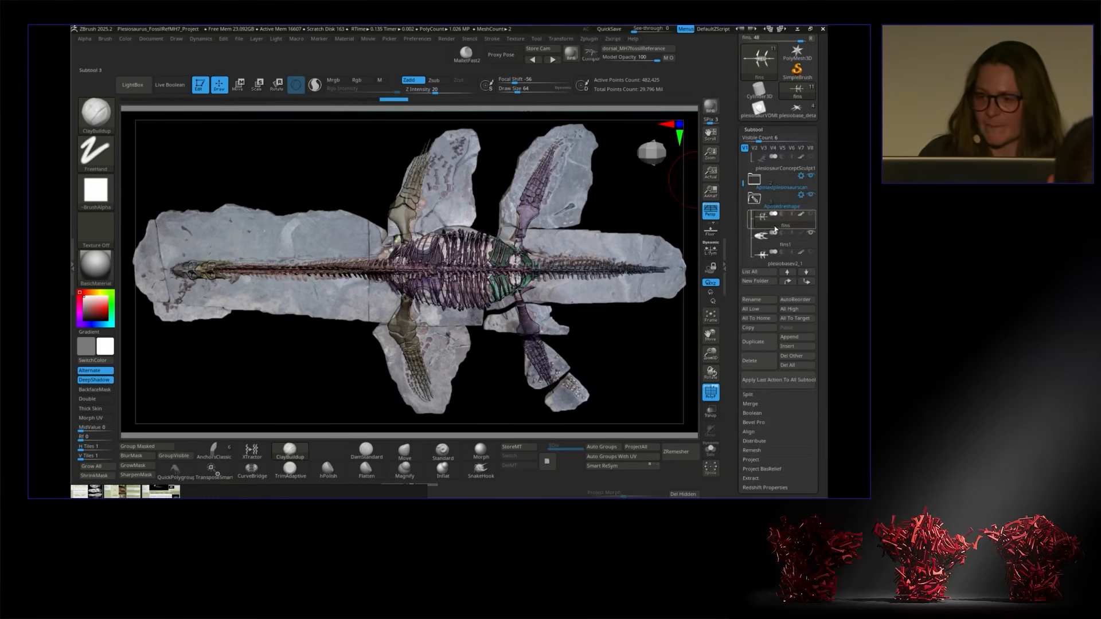
click(781, 225)
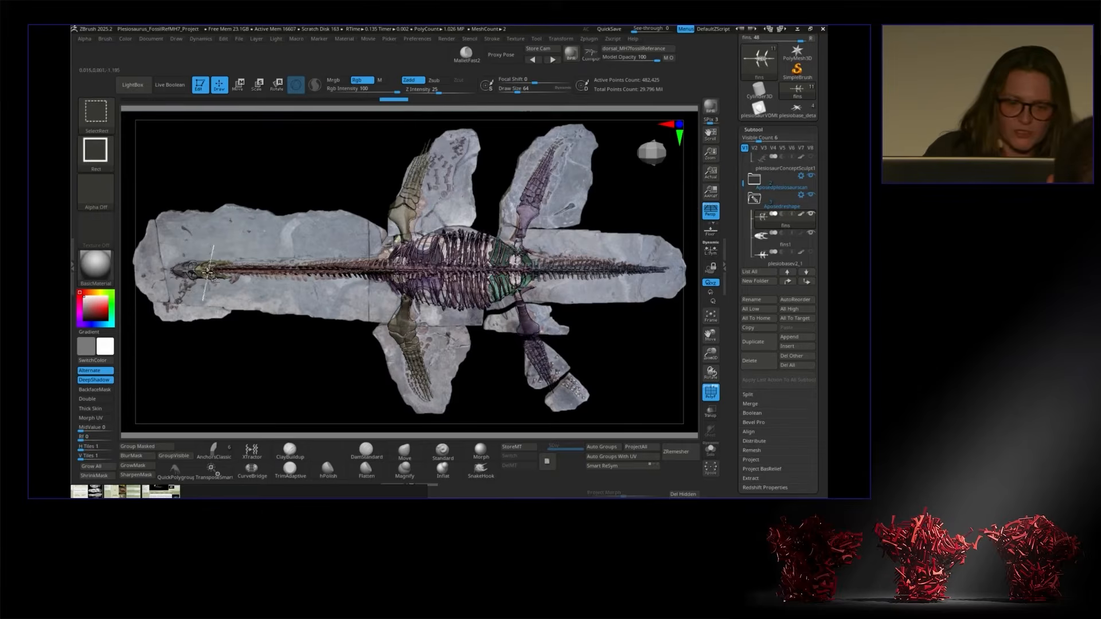
Step: Isolate the skull in the fins subtool, then invert the visibility to hide it and inspect the remaining skeleton from another angle
ctrl+shift+click(223, 291)
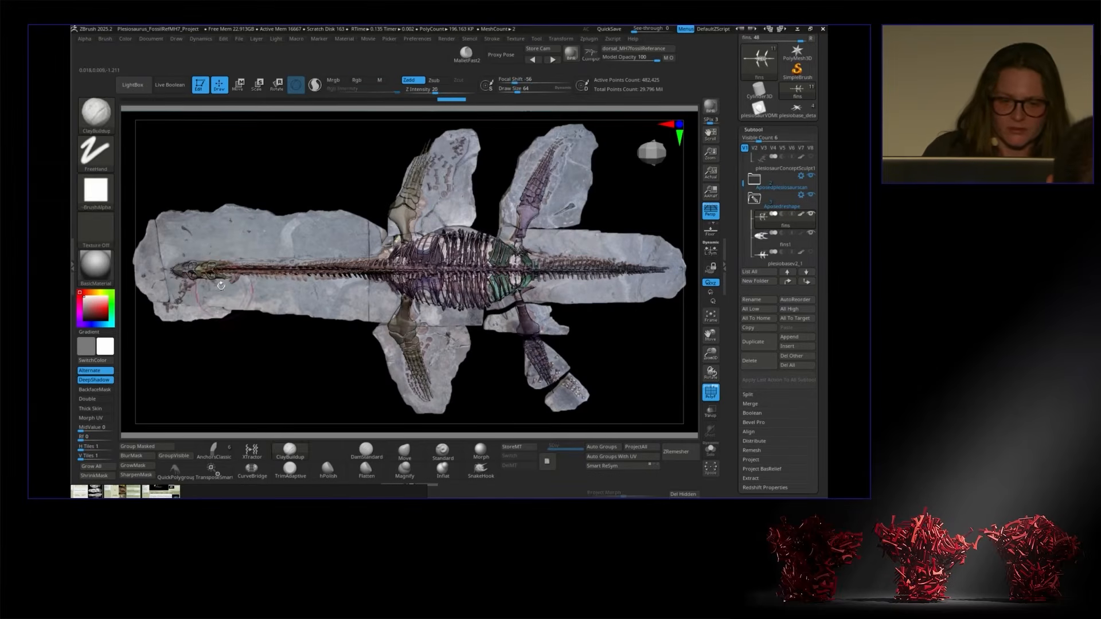
ctrl+shift+click(211, 273)
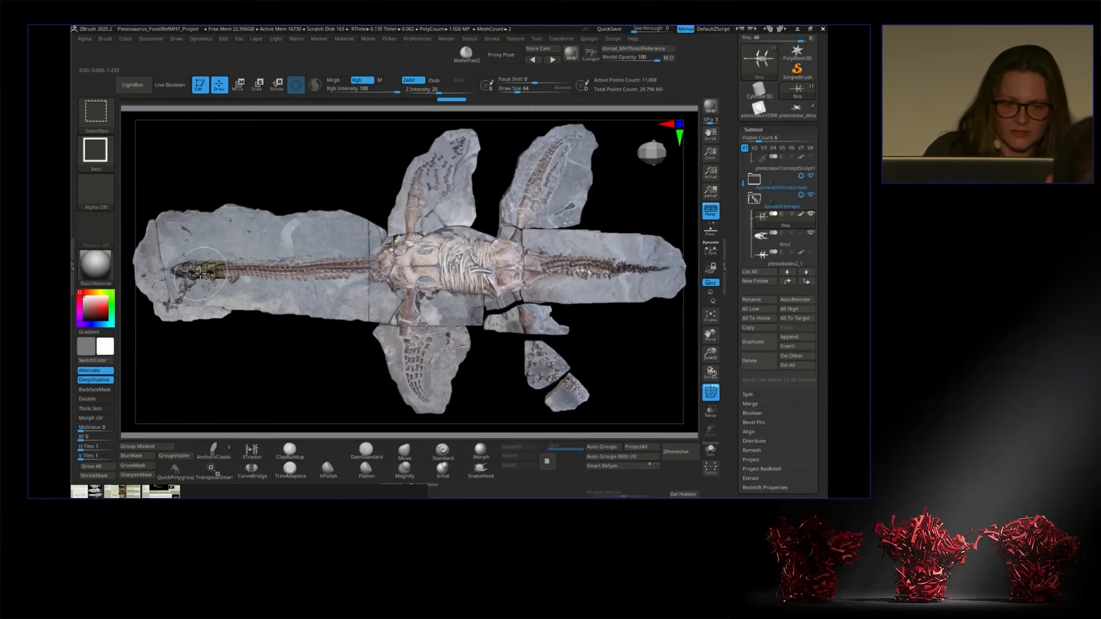
ctrl+shift+drag(207, 298, 223, 314)
mouse_move(339, 328)
mouse_down()
mouse_move(337, 241)
mouse_move(359, 167)
mouse_move(376, 211)
mouse_move(337, 203)
mouse_move(344, 246)
mouse_up()
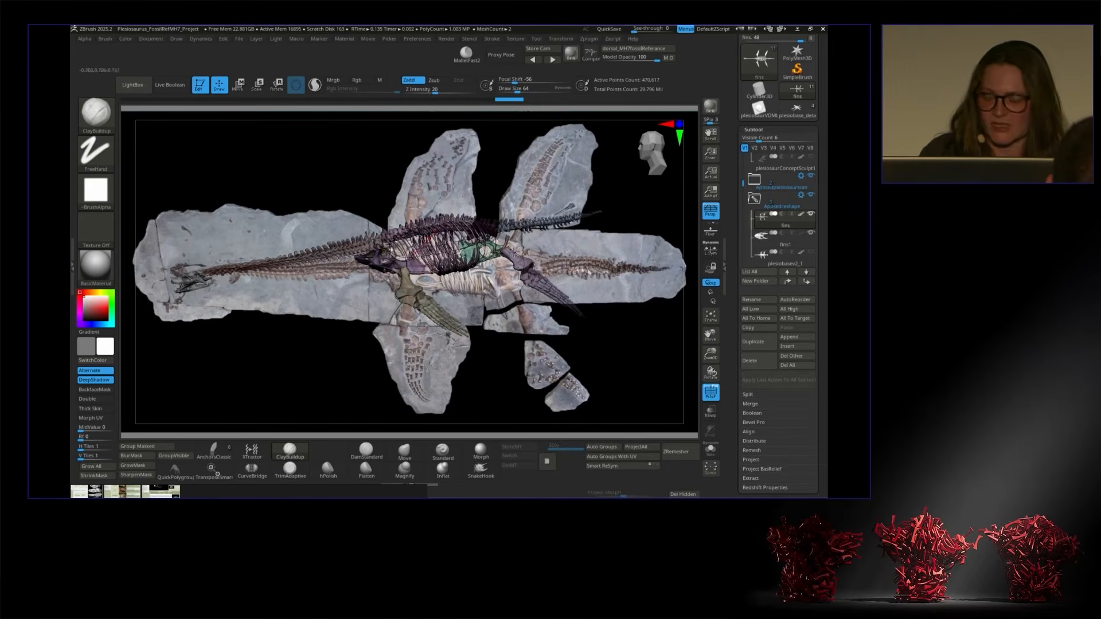
Step: Collapse the reproportioned skeleton's folder, make the plesiobase retopo body sculpt active and compare it with the fossil in dorsal view
click(755, 199)
click(754, 219)
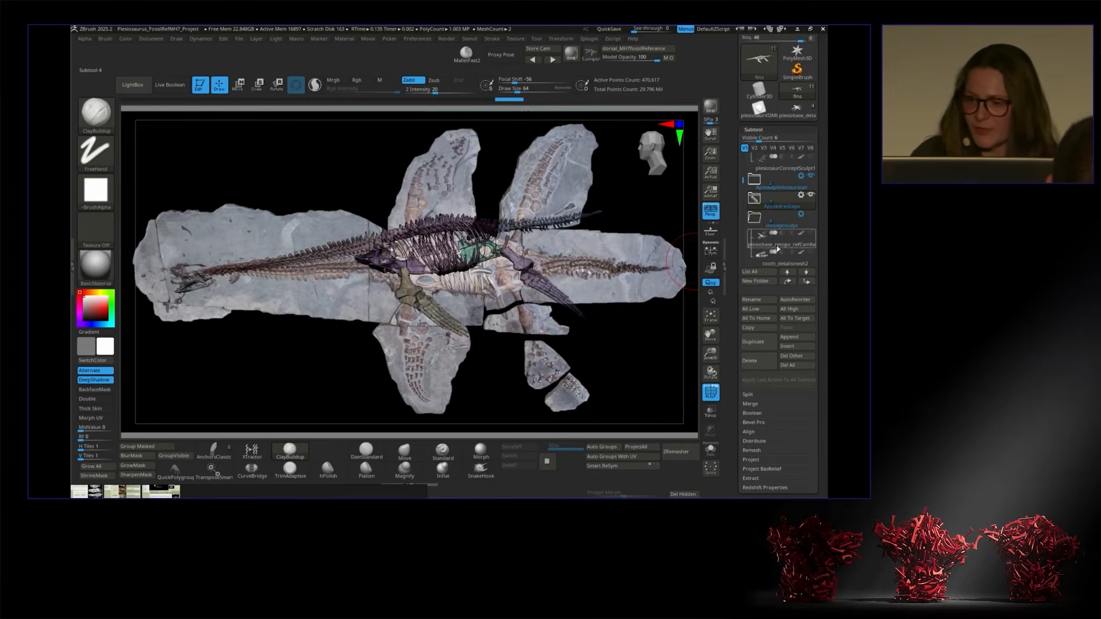
click(751, 248)
drag(590, 319, 662, 339)
mouse_move(351, 358)
mouse_down()
mouse_move(356, 234)
mouse_move(322, 364)
mouse_move(337, 349)
mouse_up()
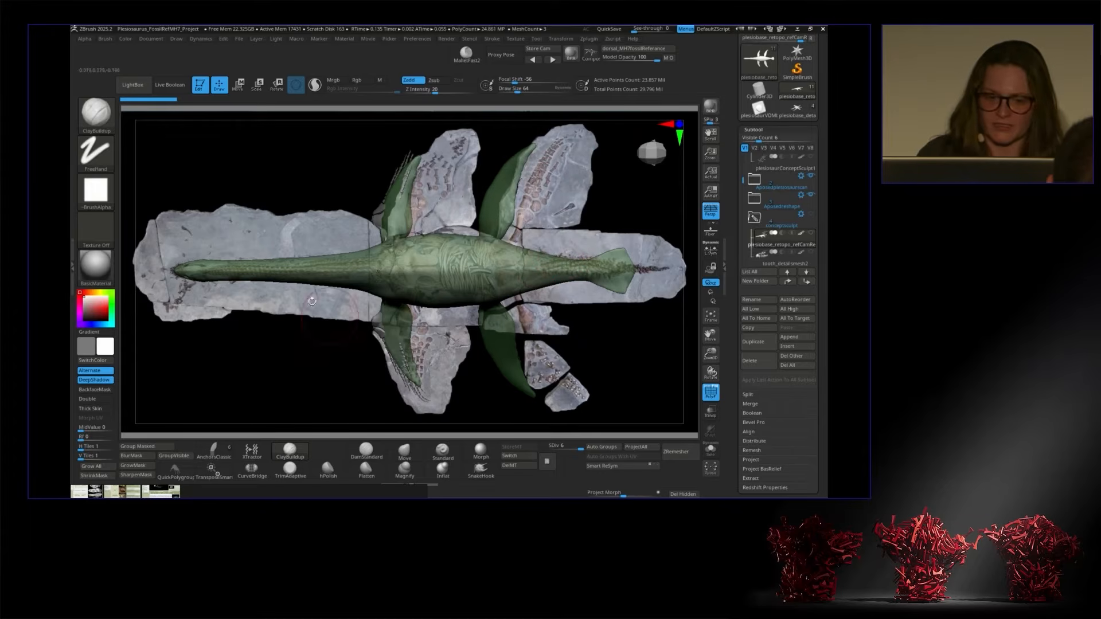
drag(623, 170, 583, 210)
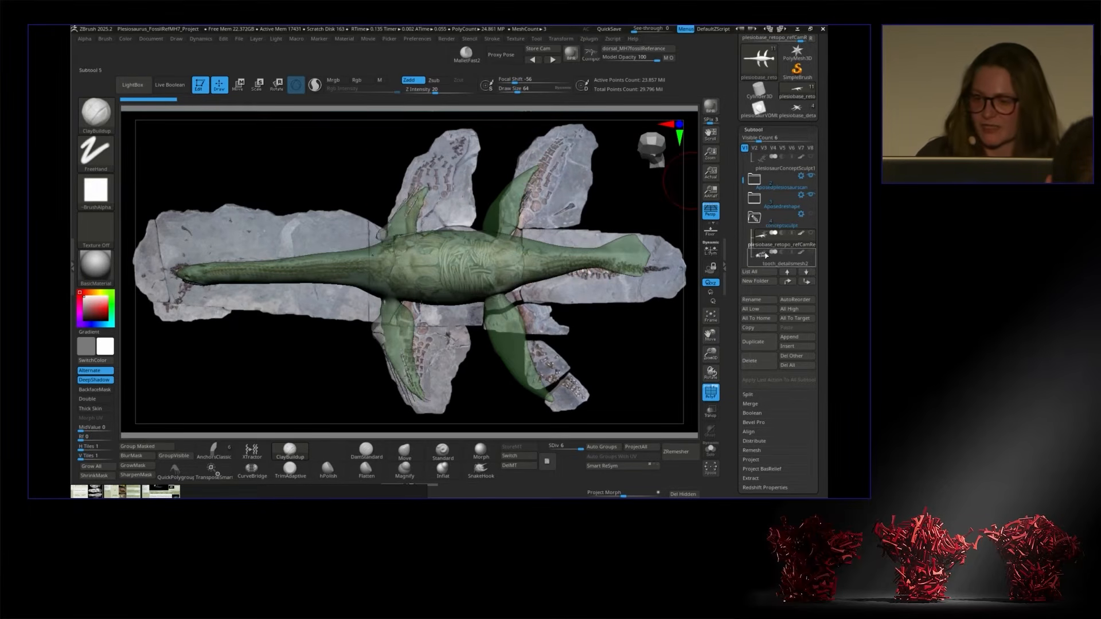
Step: Show the body sculpt's layer list and switch to the stored quarter_front camera
mouse_move(756, 228)
click(753, 129)
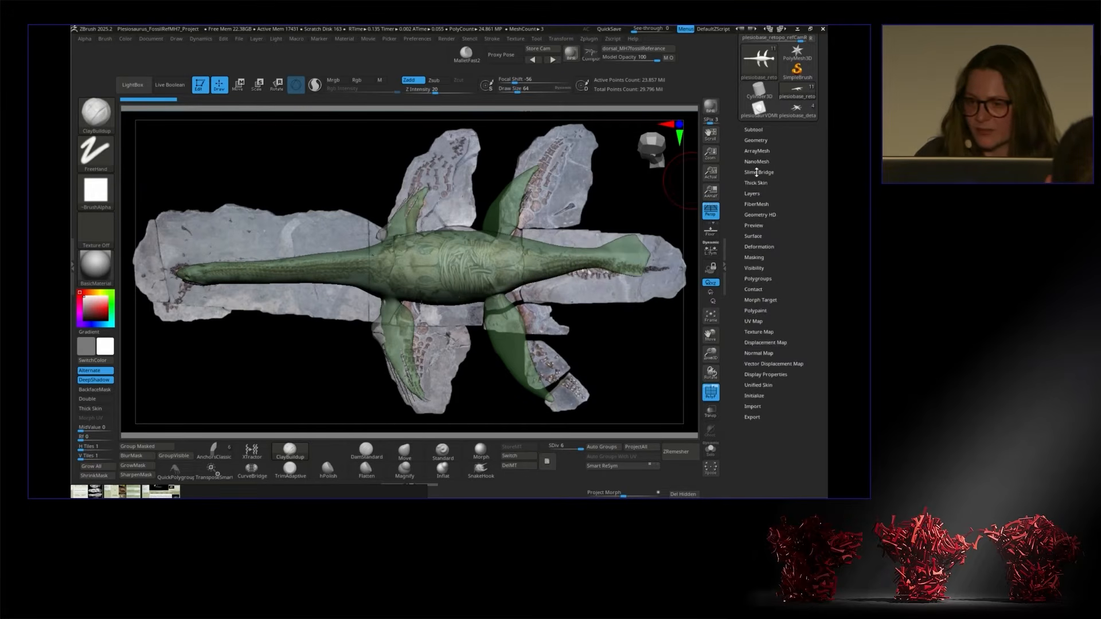
click(752, 193)
drag(556, 209, 554, 160)
click(552, 59)
alt+drag(704, 338, 622, 235)
key(super)
key(super)
key(super)
Step: Turn on the body sculpt's form_clean, fossilskelmorph, feature_blockin, faceblock and closedmouth layers in sequence, checking the shape in between
click(811, 202)
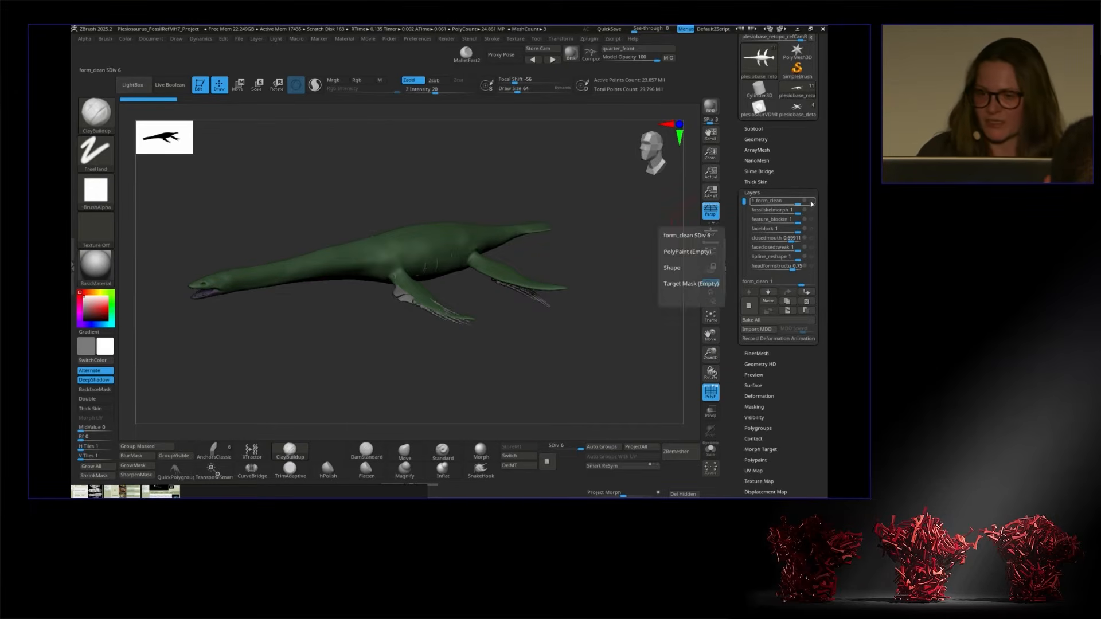
click(811, 211)
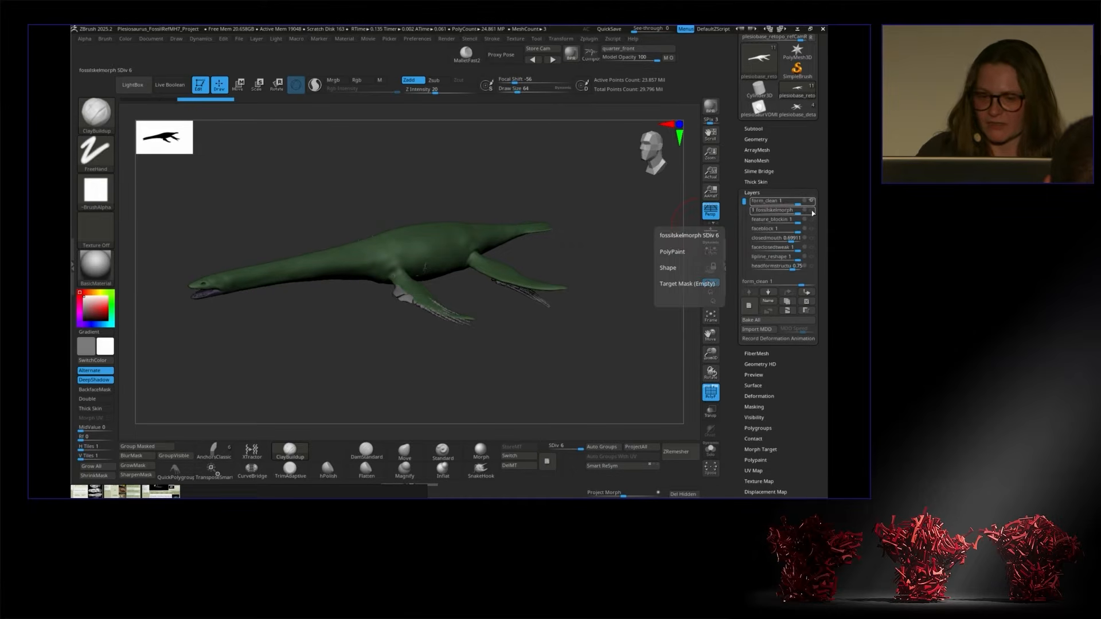
drag(550, 231, 548, 138)
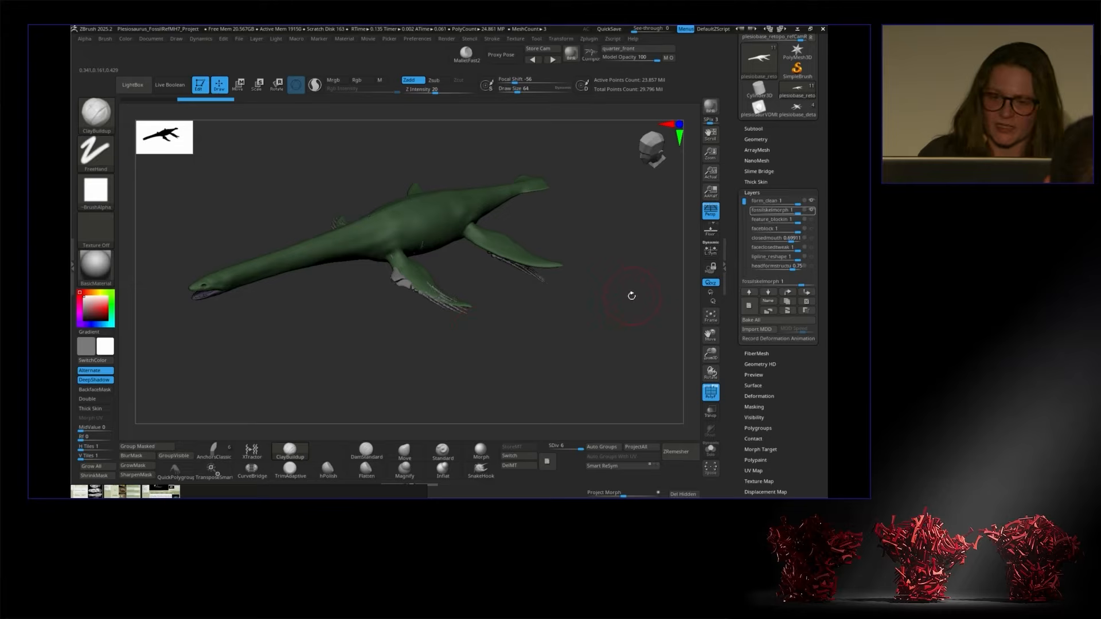
click(773, 219)
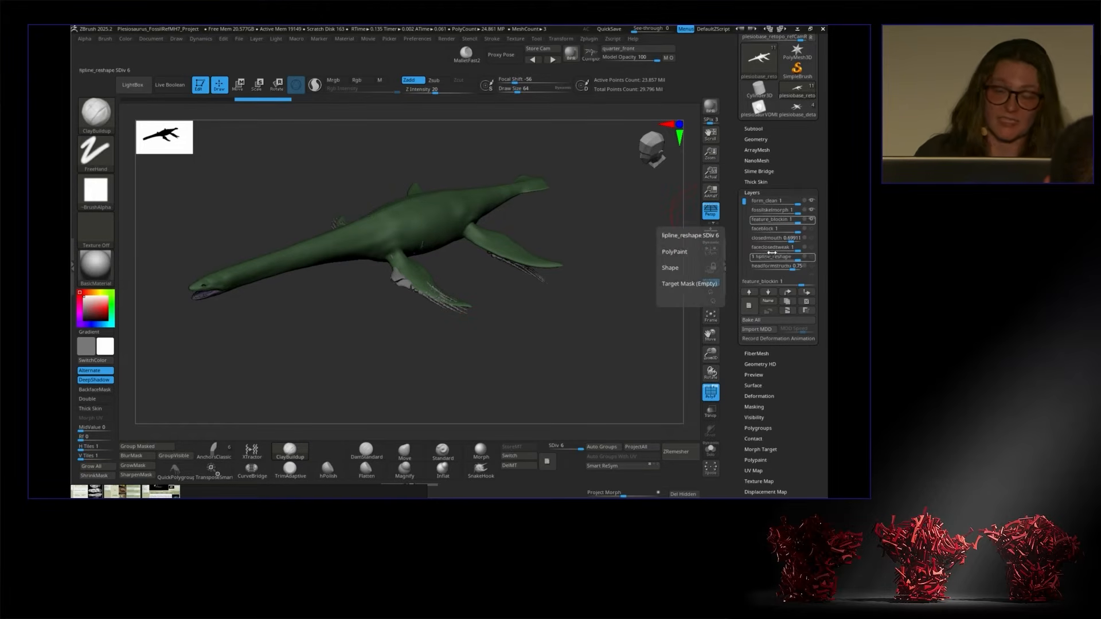
click(812, 238)
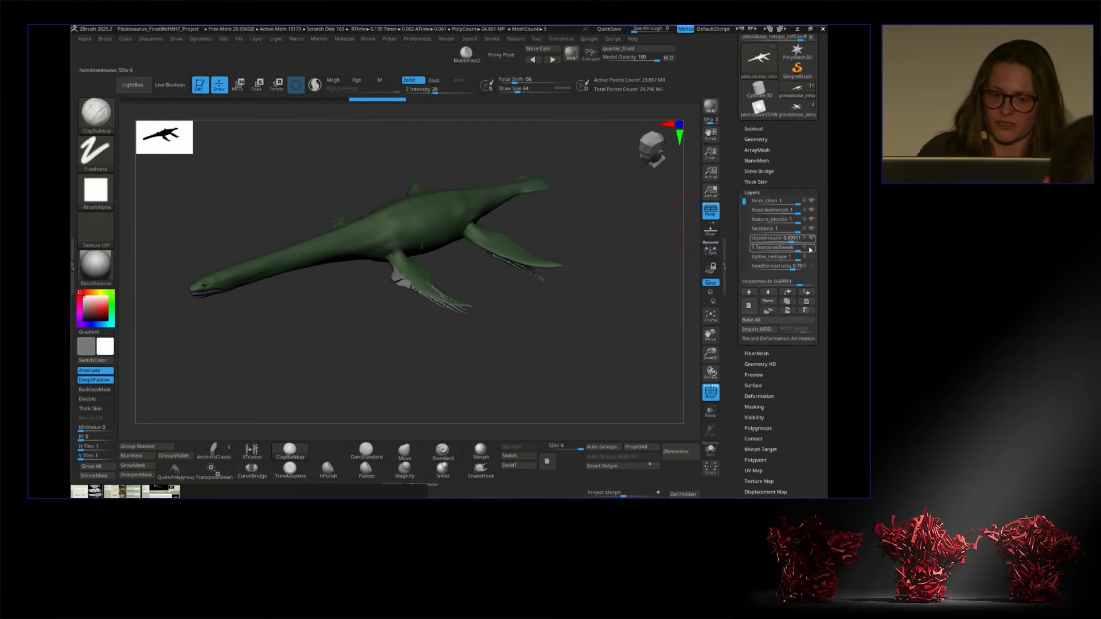
Step: Try closedmouth layer intensities from about -0.47 to 1 to open and close the jaw in a closer view of the head
drag(711, 352, 717, 343)
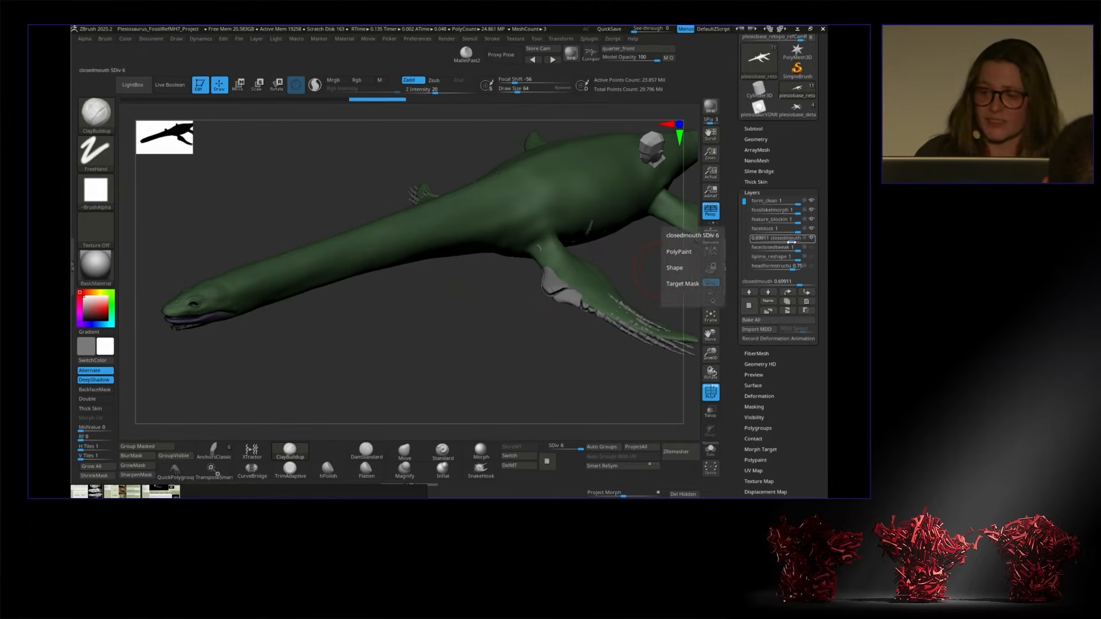
drag(482, 311, 486, 332)
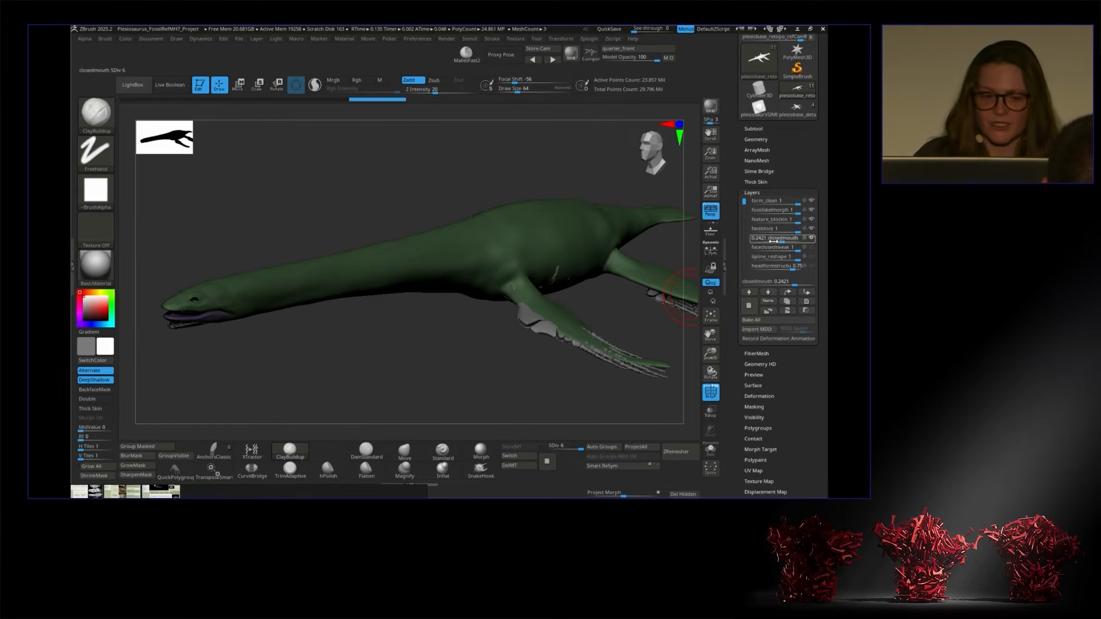
drag(764, 242, 765, 242)
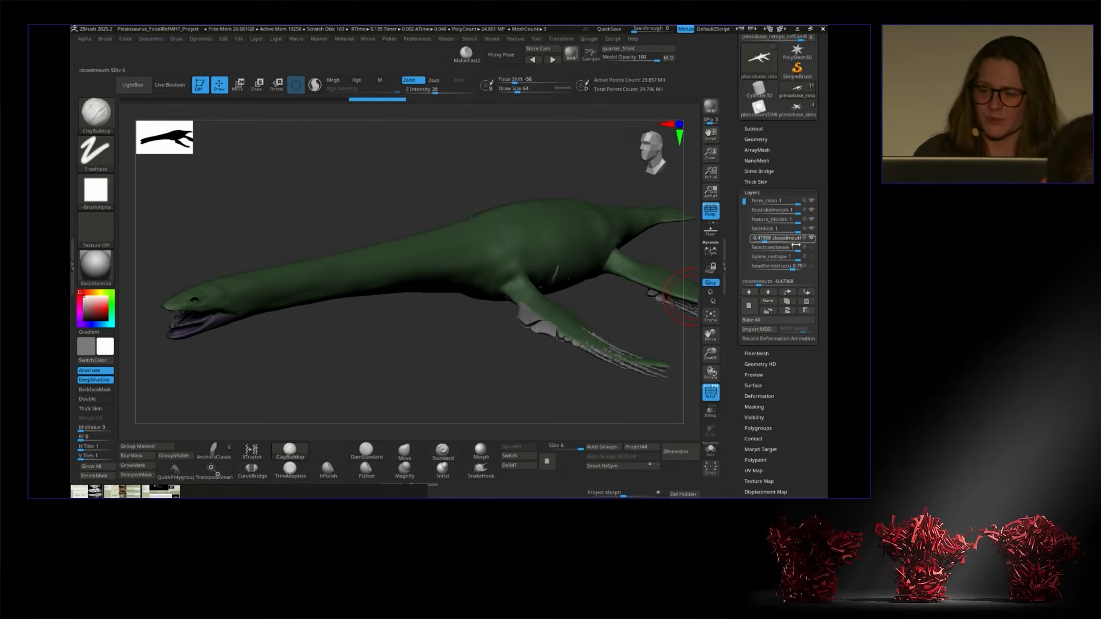
drag(803, 246, 799, 245)
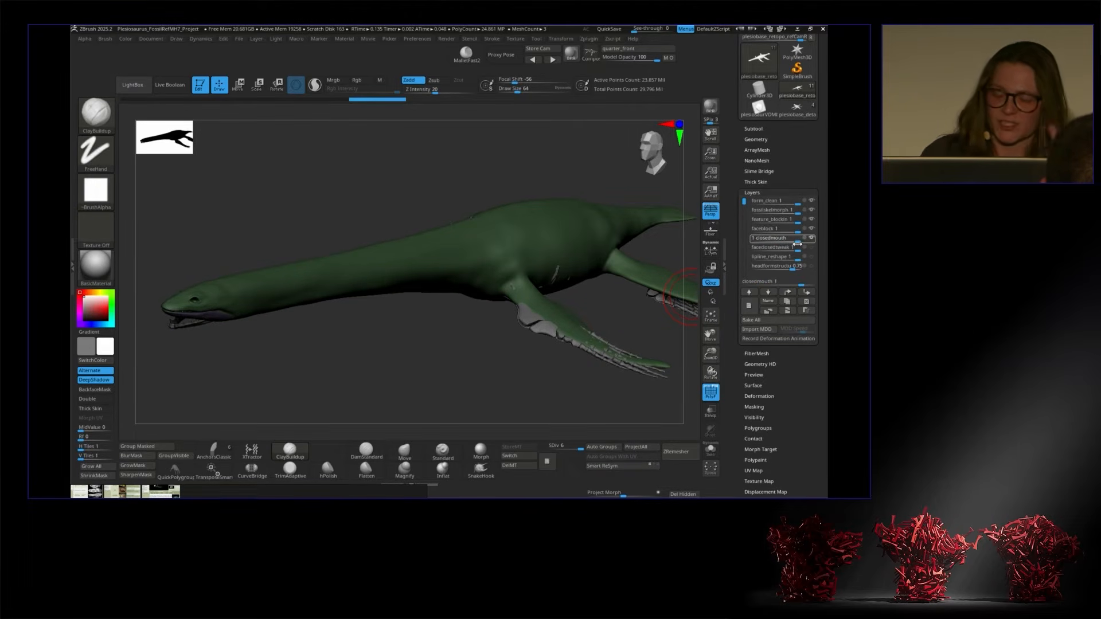
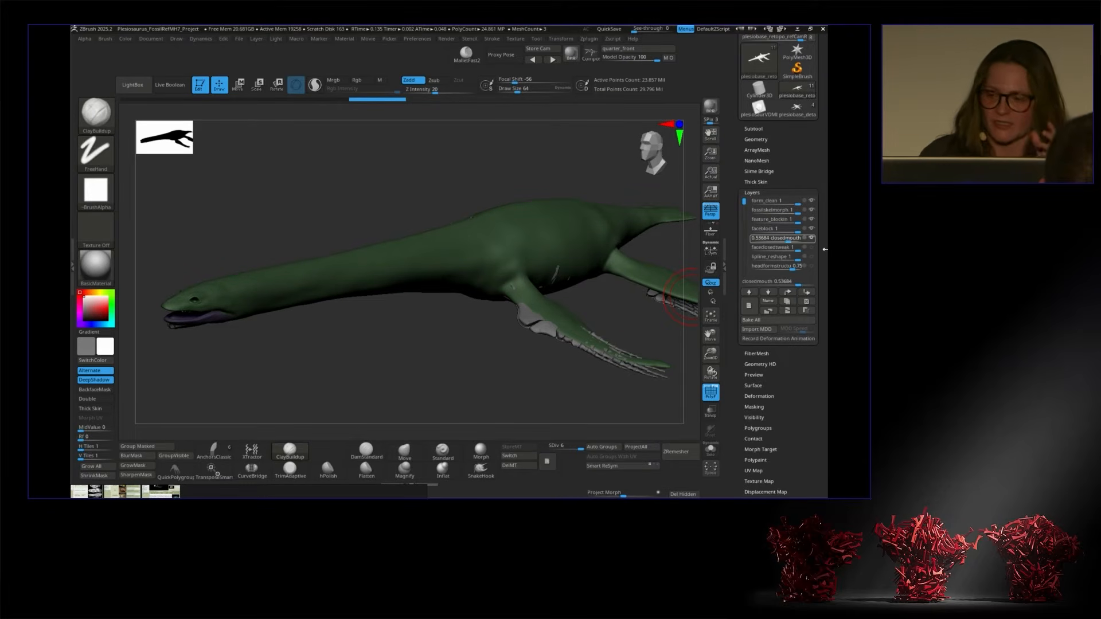
drag(790, 235, 805, 242)
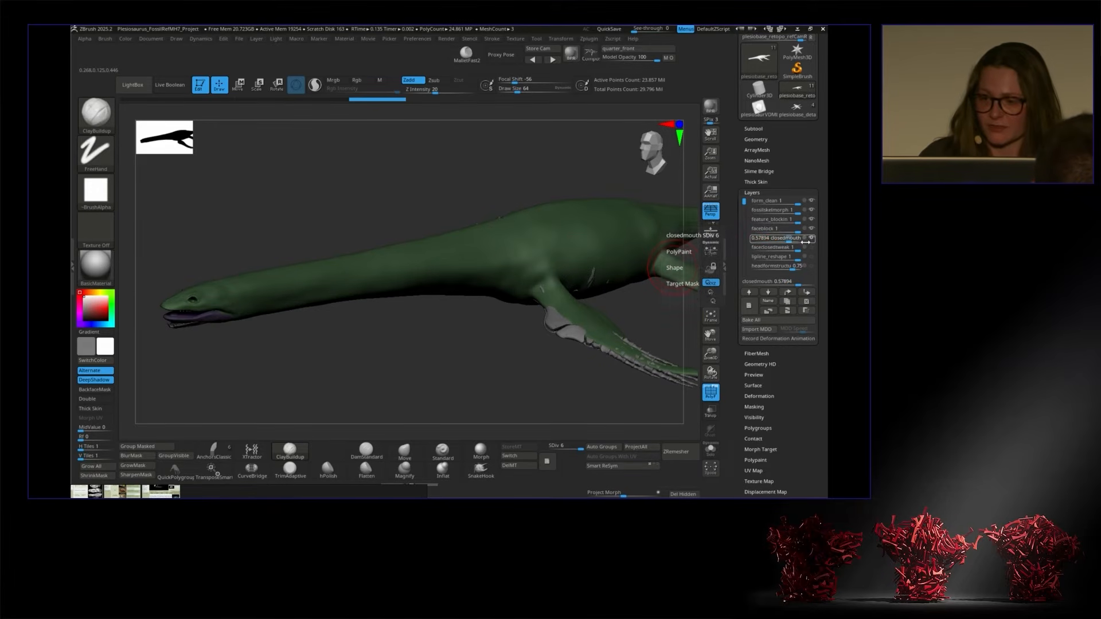
click(801, 243)
Step: Set the closedmouth layer's intensity to about 0.81 and check the jaw from several angles
mouse_move(778, 249)
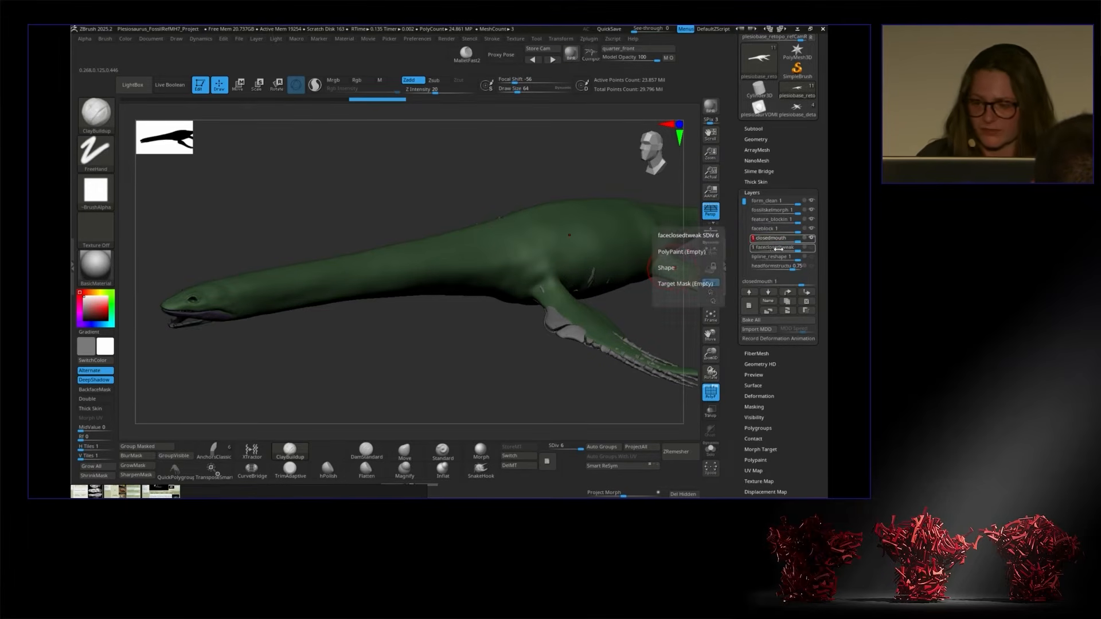
drag(771, 258, 768, 258)
key(o)
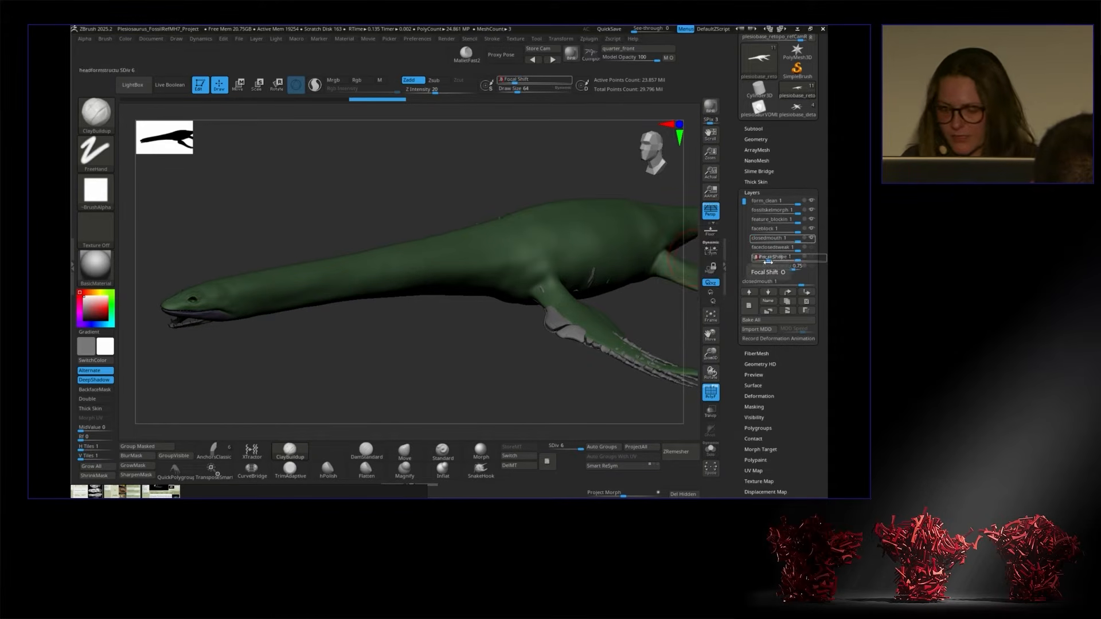
mouse_move(458, 355)
mouse_down()
mouse_move(460, 335)
mouse_move(459, 345)
mouse_up()
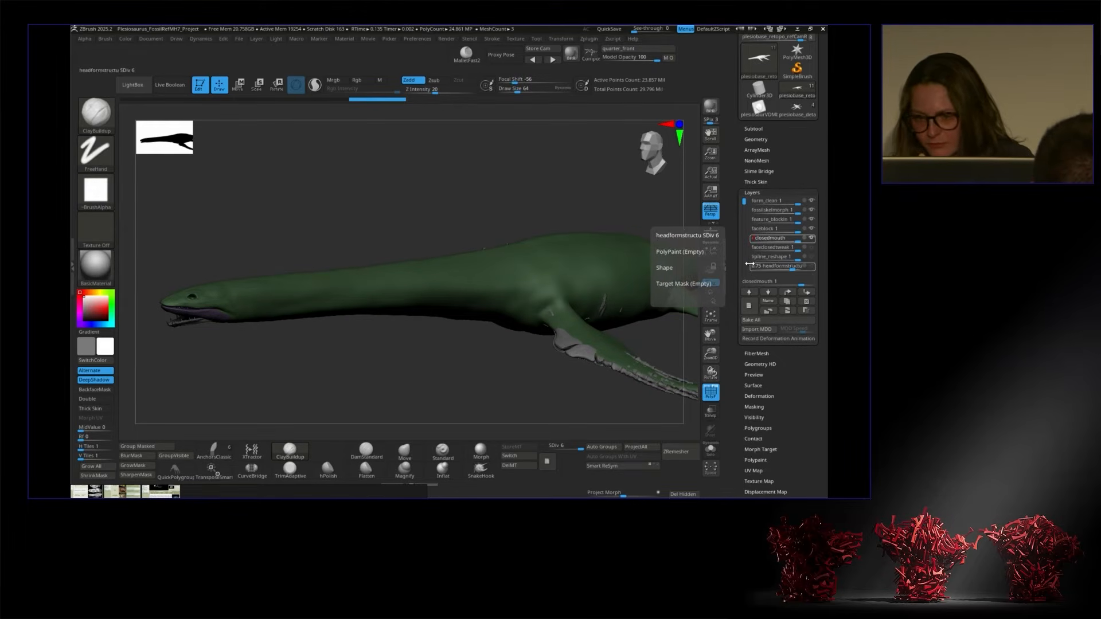
drag(759, 237, 791, 240)
drag(659, 332, 639, 335)
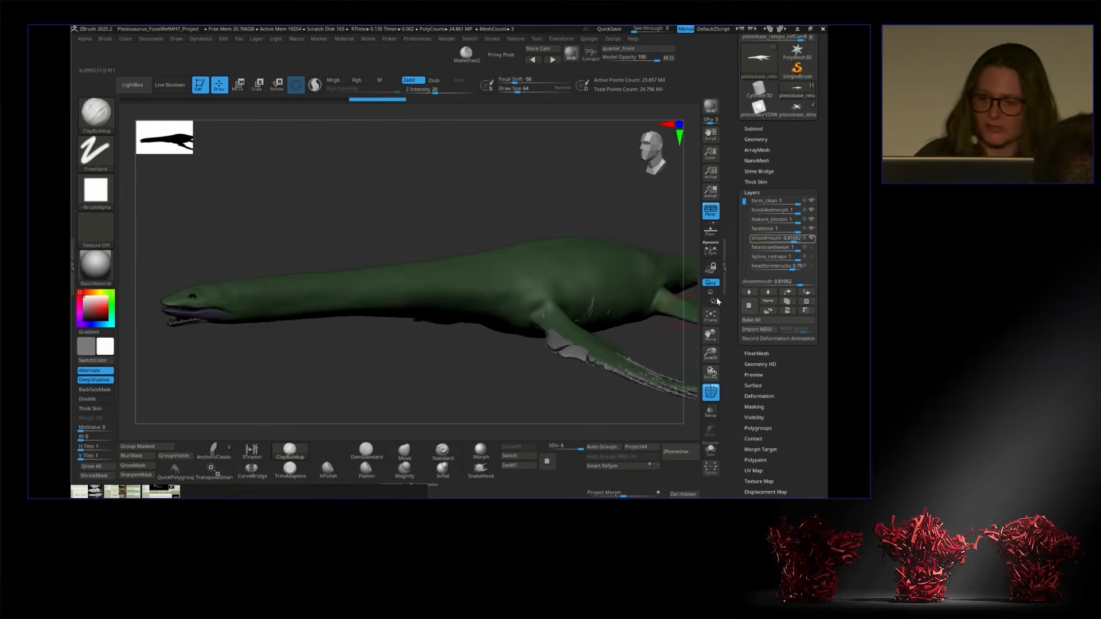
mouse_move(421, 368)
mouse_down()
mouse_move(496, 341)
mouse_move(425, 349)
mouse_move(404, 364)
mouse_up()
drag(253, 371, 264, 355)
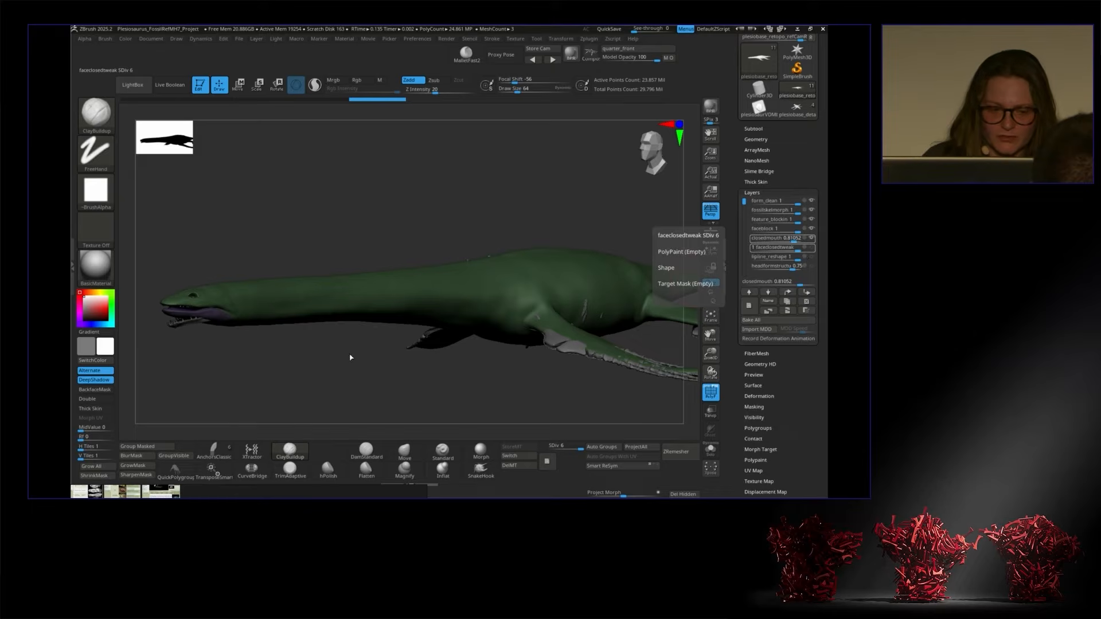
Step: Turn on the faceclosedtweak, lipline_reshape and headformstructu layers while viewing the head up close
drag(342, 364, 381, 367)
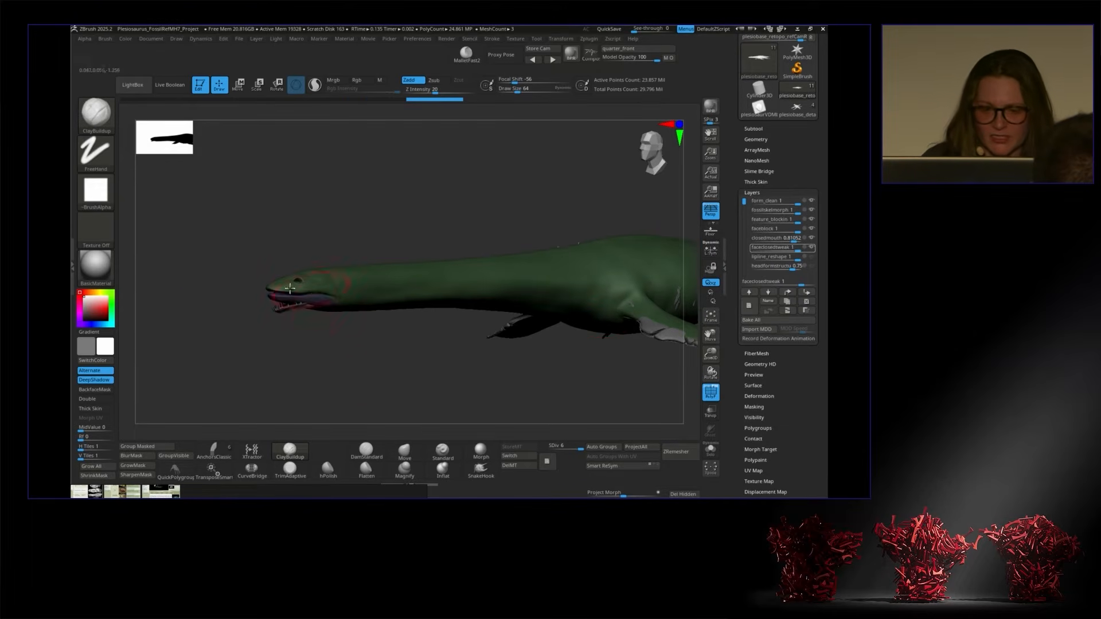
drag(710, 354, 584, 312)
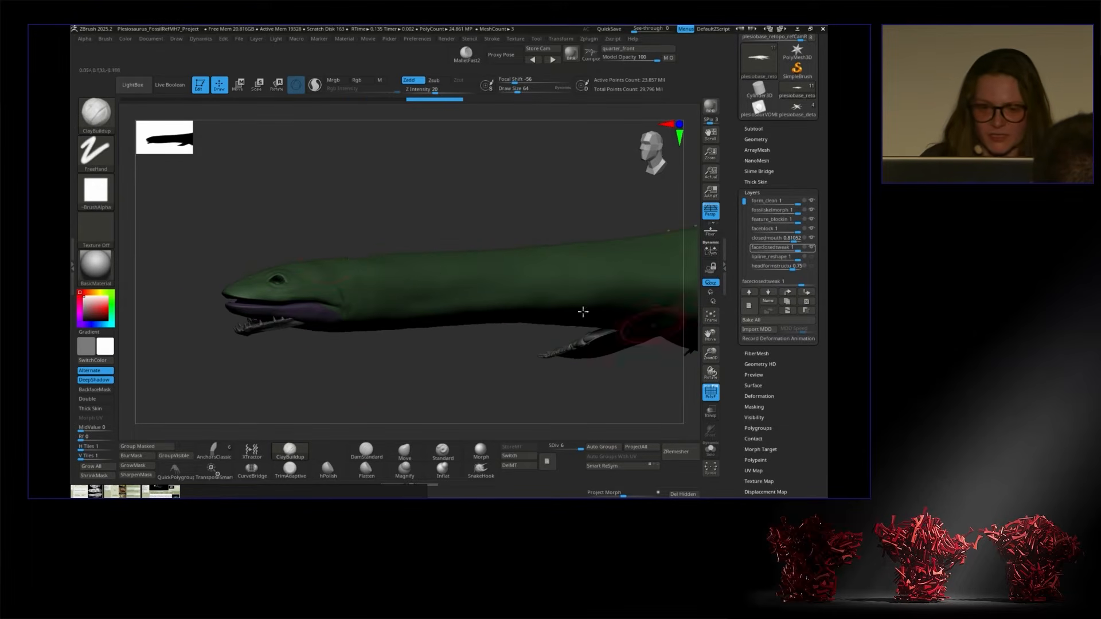
click(811, 258)
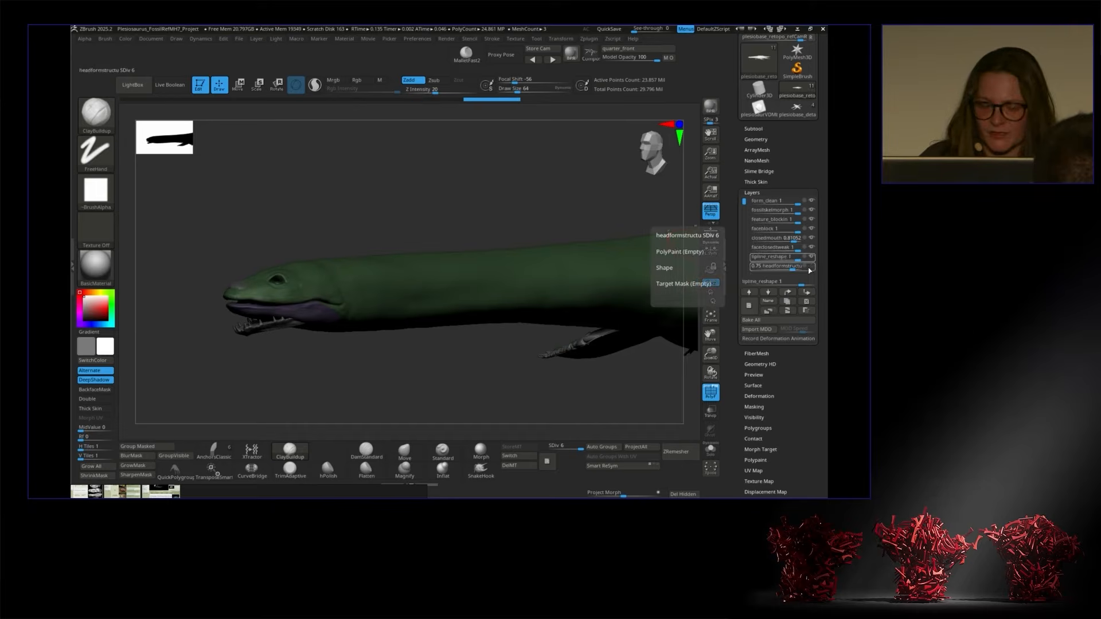
drag(393, 371, 456, 342)
Step: Bring up the reference image board and examine the plesiosaur illustrations in its Paleo Artists section, including the head close-up and full-body swimming pose
drag(224, 479, 319, 222)
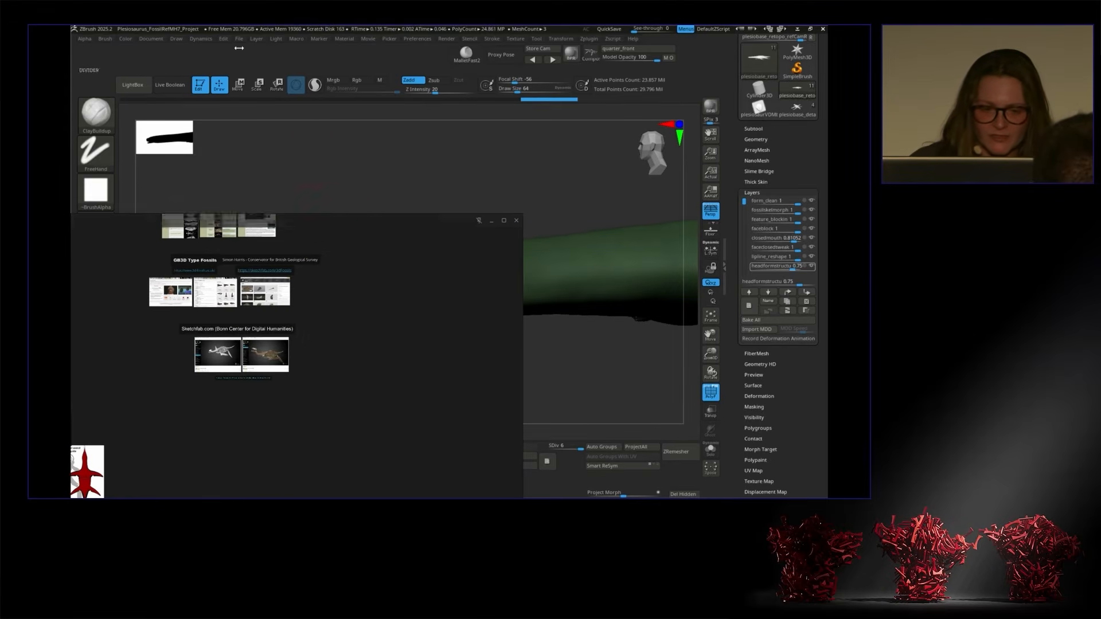
scroll(323, 337, down, 3)
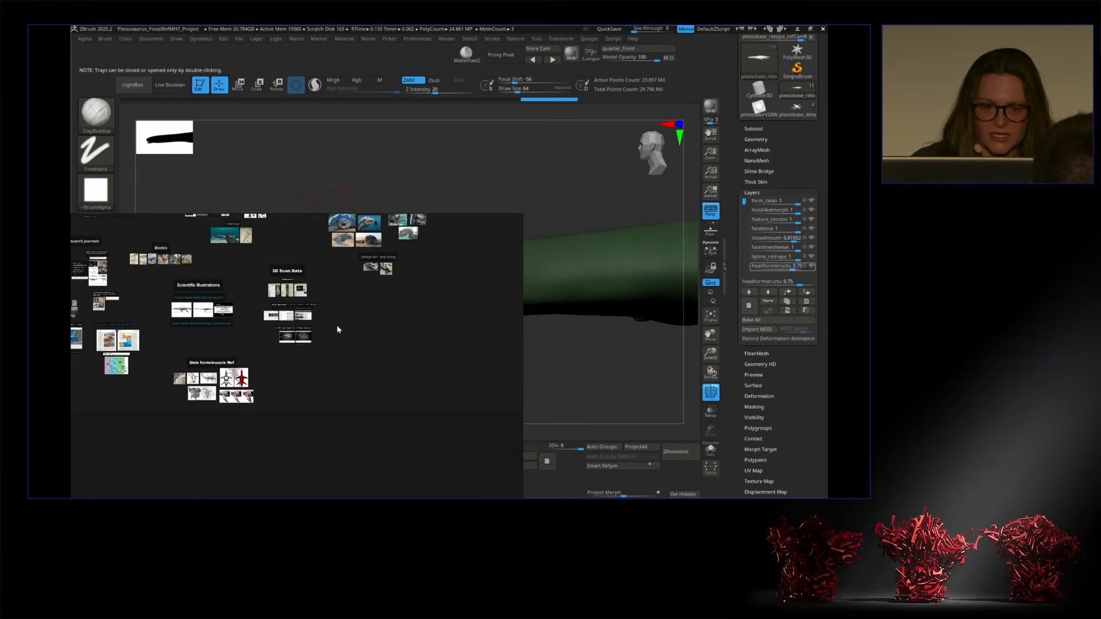
scroll(361, 395, up, 5)
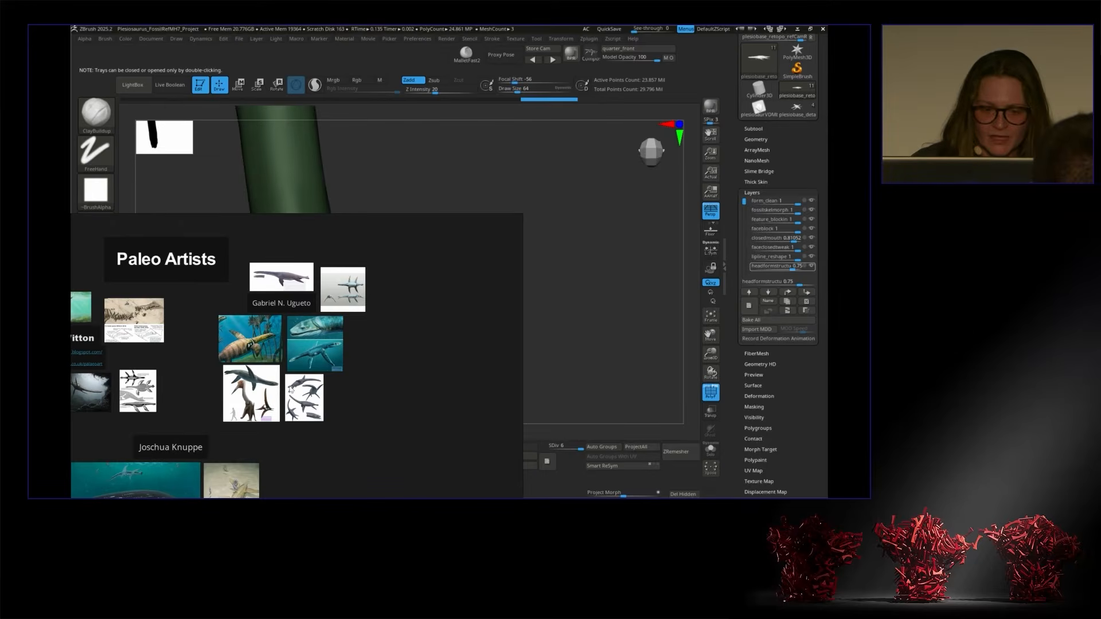
scroll(287, 321, up, 2)
scroll(241, 337, up, 4)
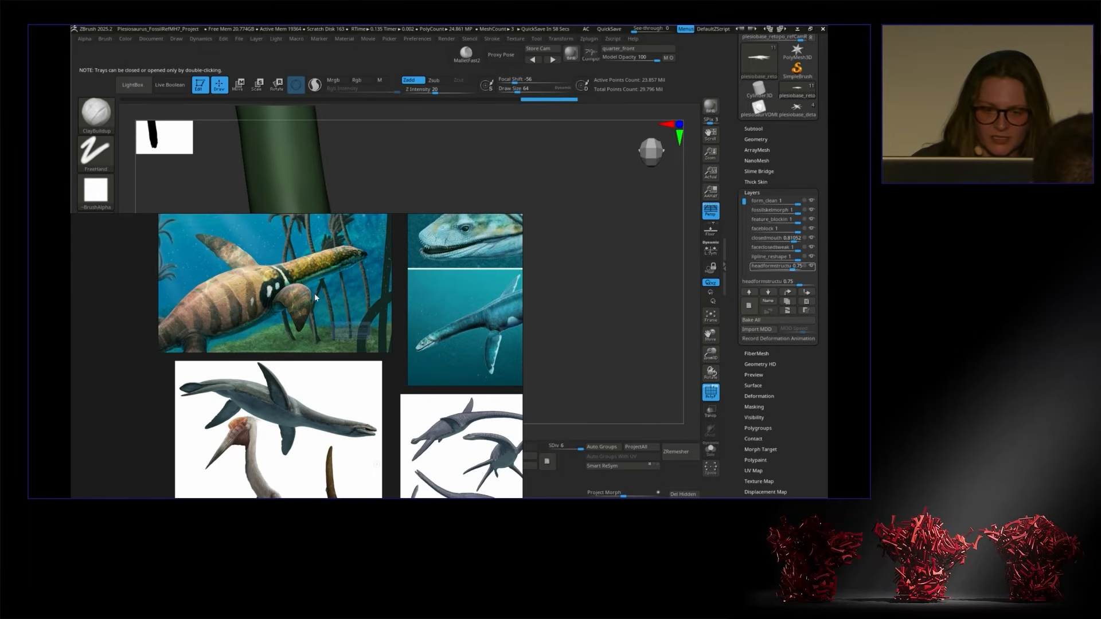
middle_drag(372, 308, 342, 389)
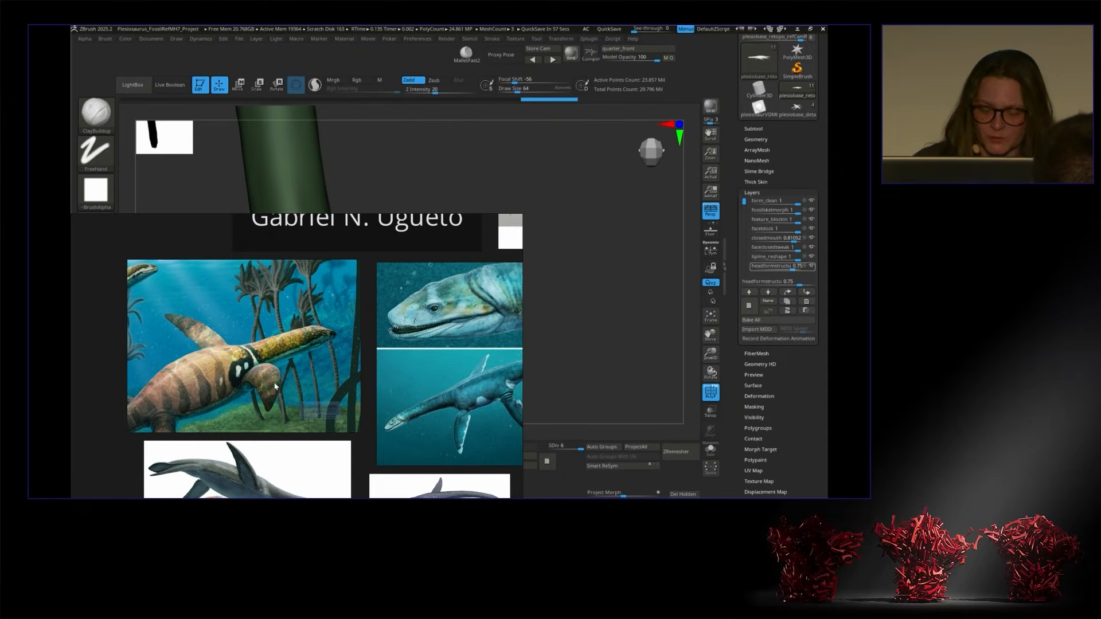
scroll(237, 382, down, 3)
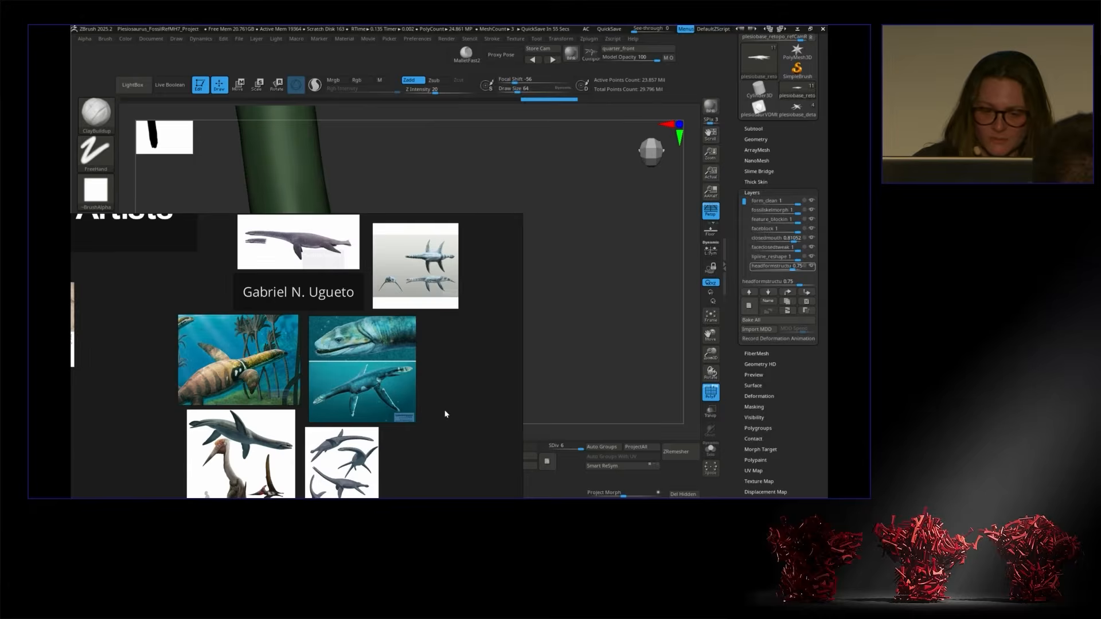
scroll(455, 413, up, 5)
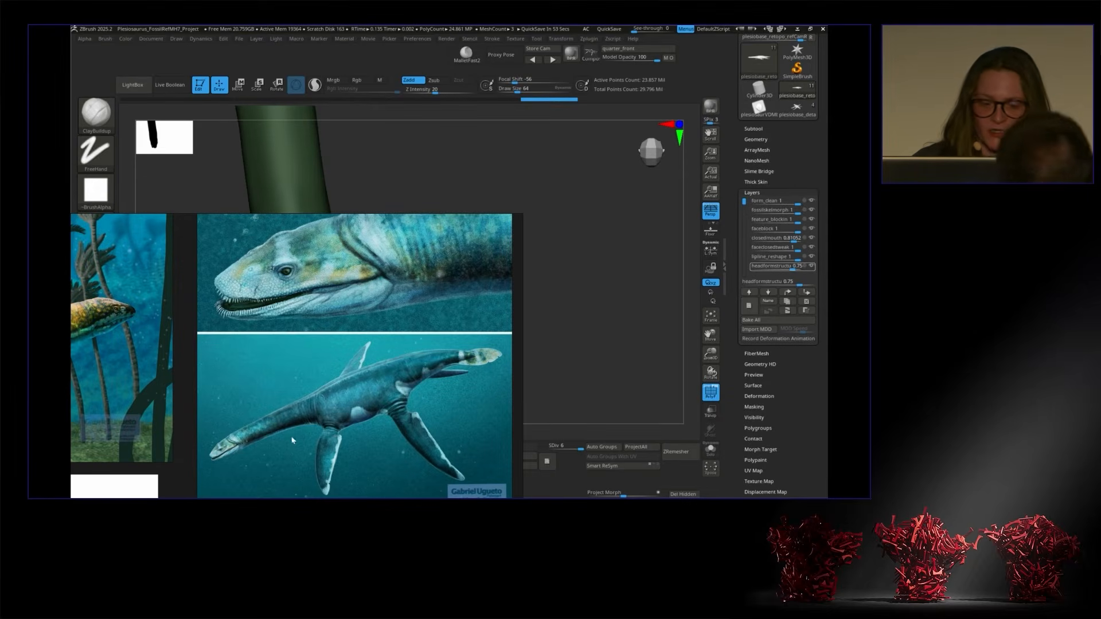
scroll(394, 436, down, 3)
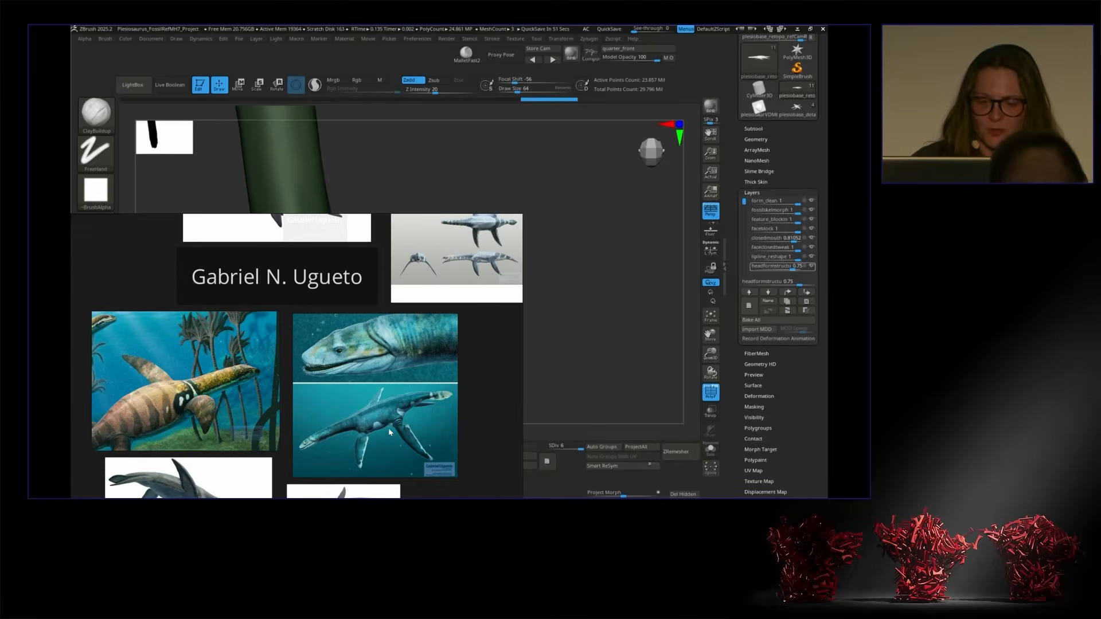
scroll(386, 428, down, 3)
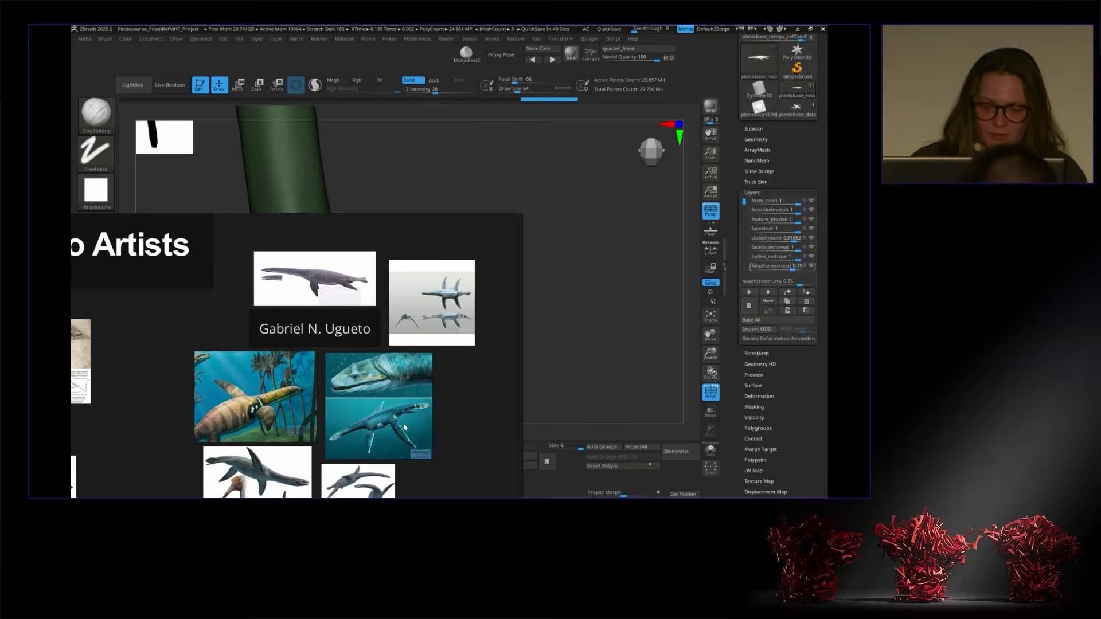
Step: Examine the leatherback turtle photos under Close Up skin ridges in the Real Life animal Ref section of the reference board
scroll(376, 408, down, 5)
middle_drag(404, 453, 221, 212)
middle_drag(345, 277, 172, 338)
scroll(289, 315, up, 1)
scroll(290, 316, up, 3)
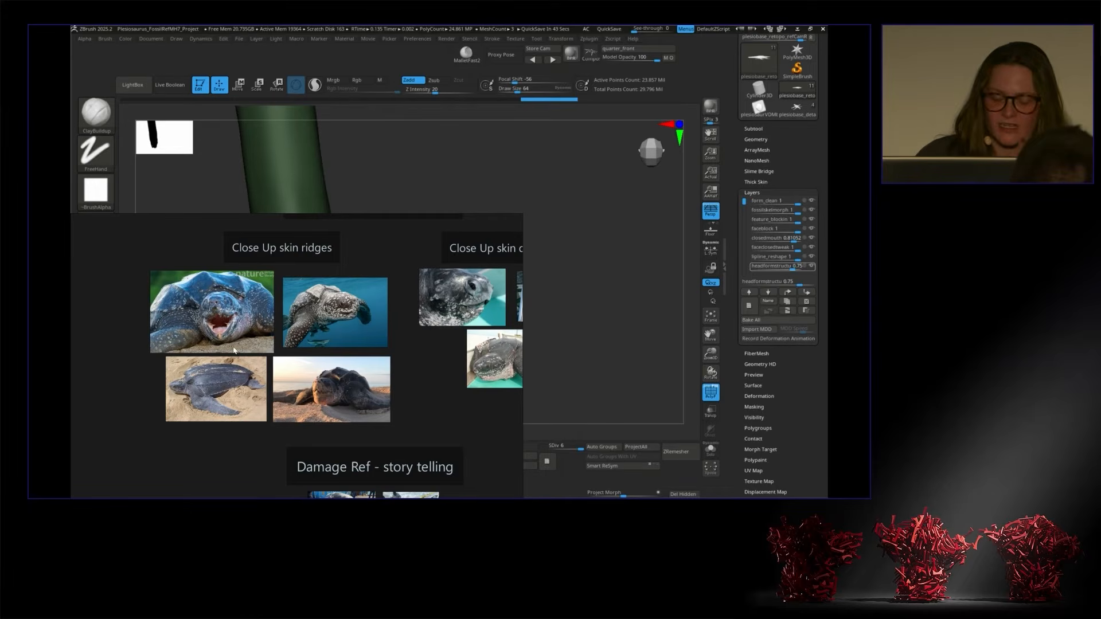
scroll(274, 330, up, 3)
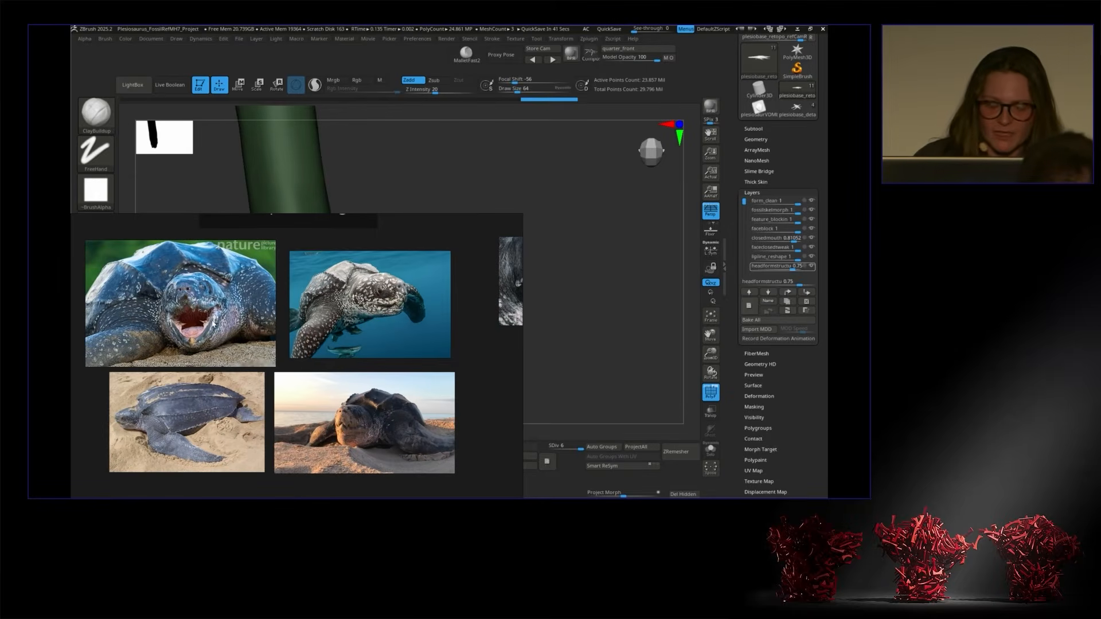
scroll(272, 323, up, 2)
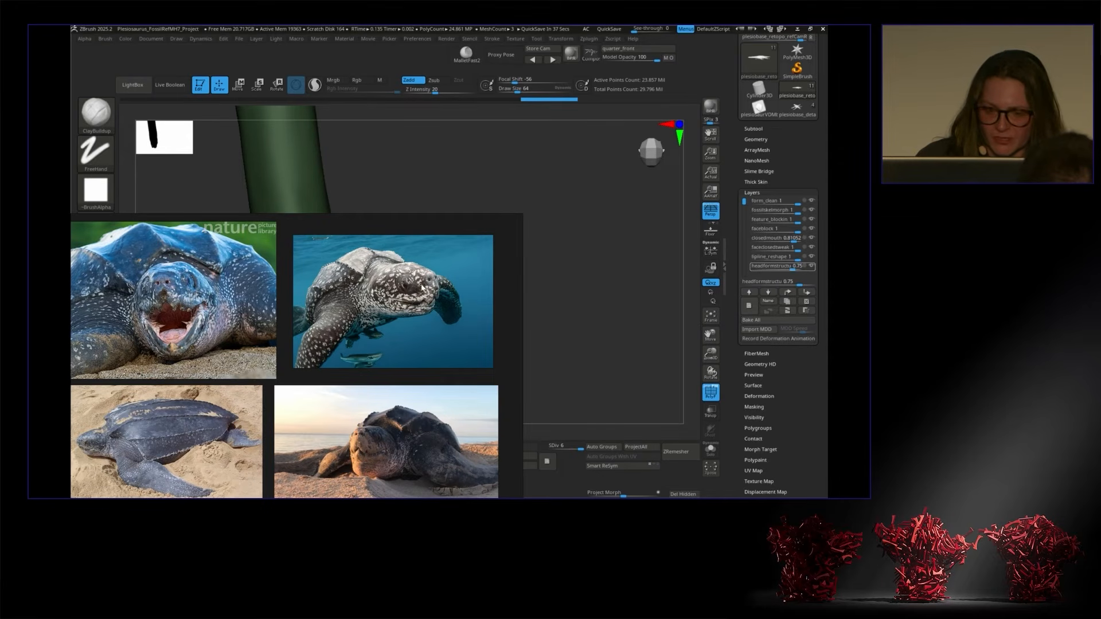
scroll(385, 442, up, 5)
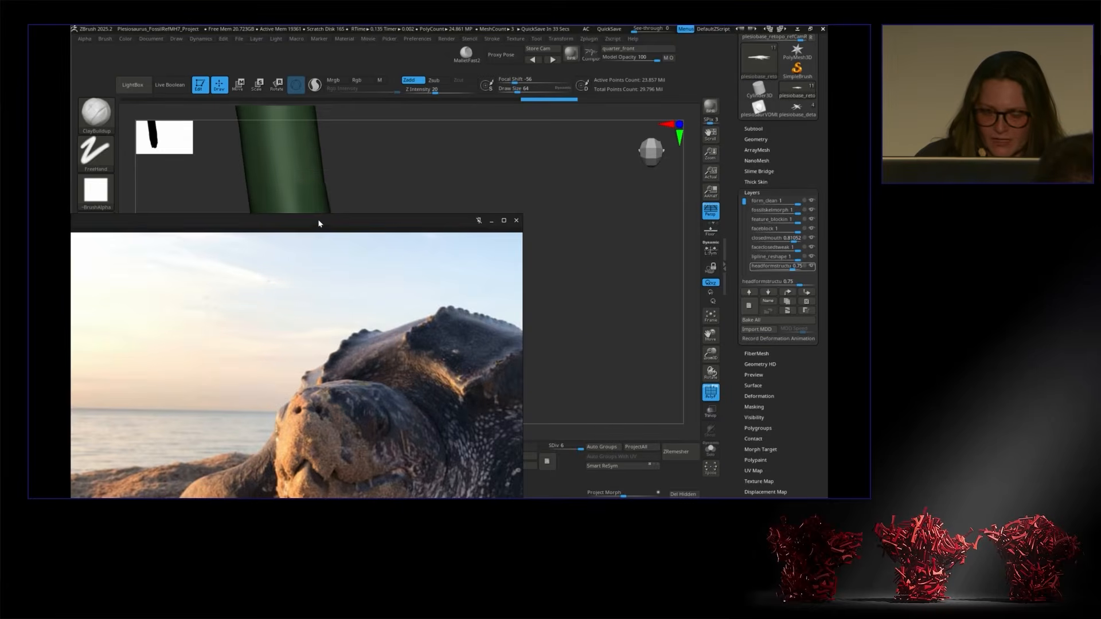
drag(318, 223, 391, 146)
scroll(413, 351, down, 5)
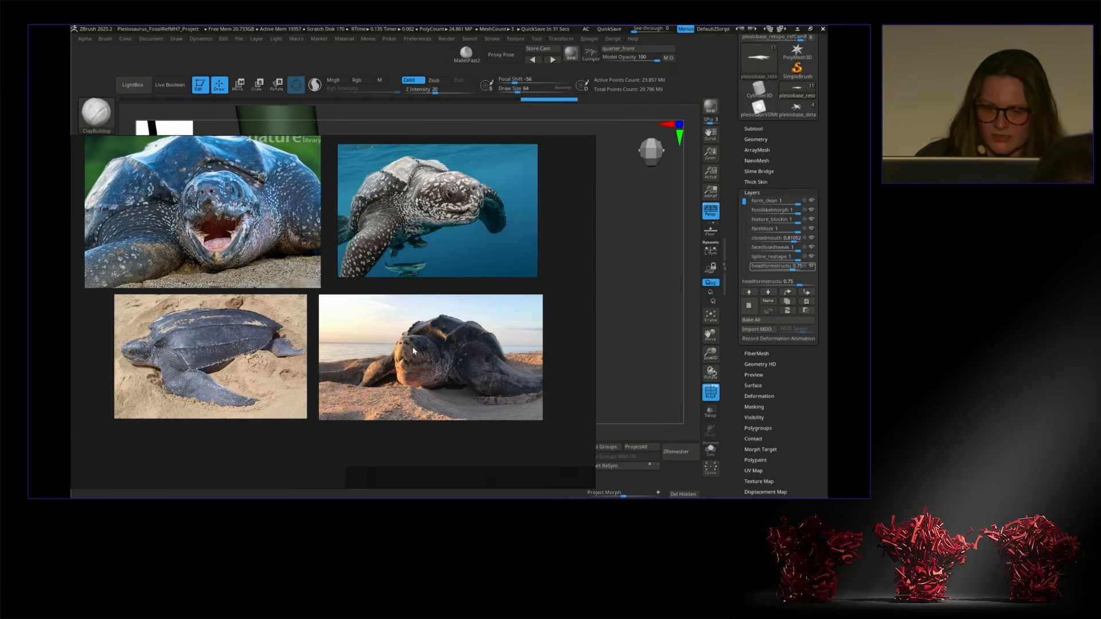
scroll(416, 352, down, 2)
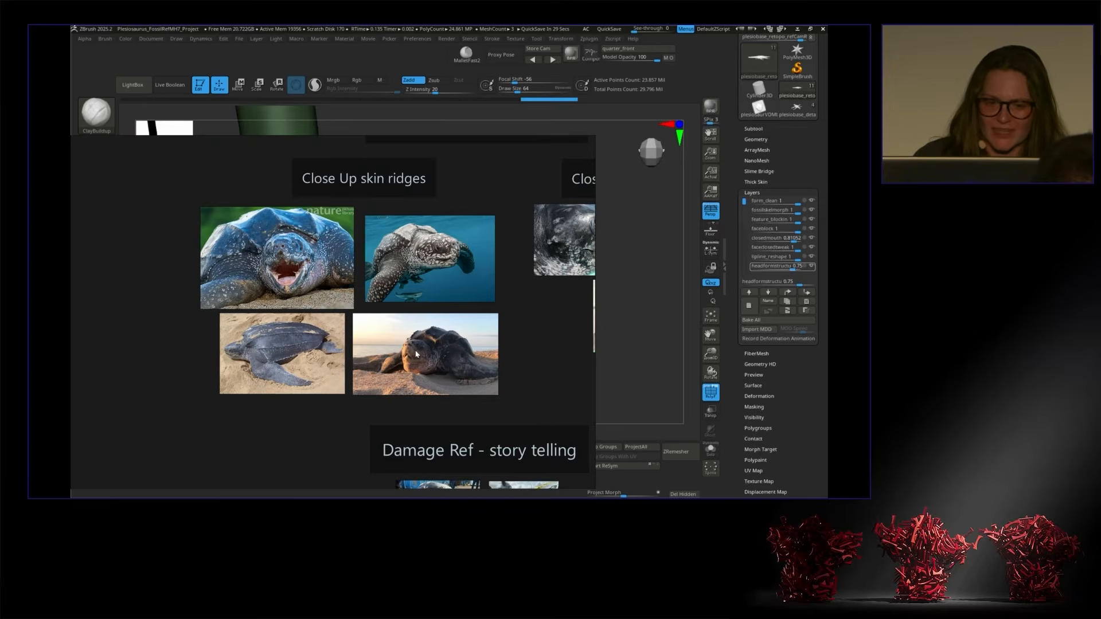
Step: Examine the turtle head and neck photos under Close Up skin details on the reference board
middle_drag(556, 305, 266, 354)
scroll(279, 335, up, 5)
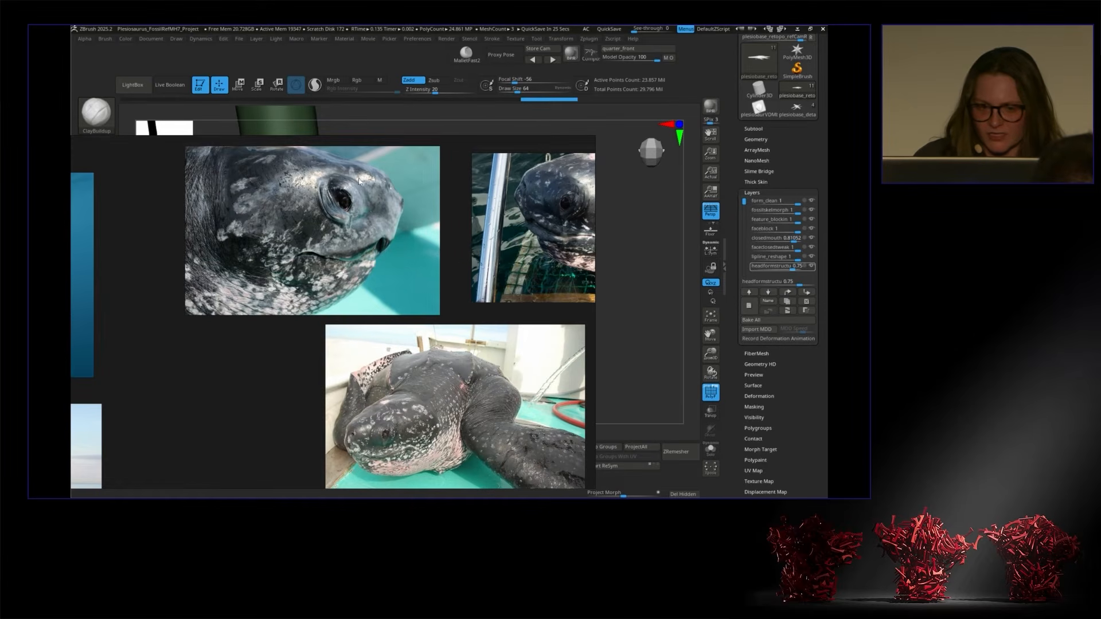
scroll(376, 264, down, 6)
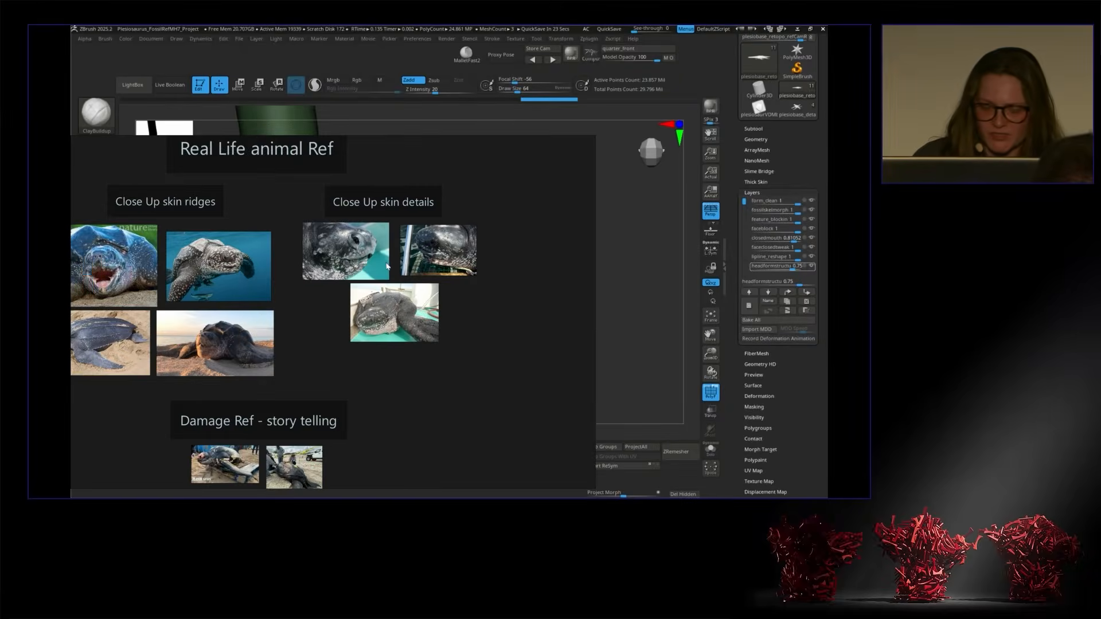
scroll(285, 385, up, 5)
scroll(285, 385, down, 6)
Step: Return to the Paleo Artists section and study Mark P. Witton's plesiosaur painting up close
middle_drag(148, 373, 551, 258)
middle_drag(303, 142, 406, 278)
scroll(303, 393, up, 2)
scroll(253, 363, down, 2)
scroll(501, 302, up, 2)
scroll(507, 327, up, 2)
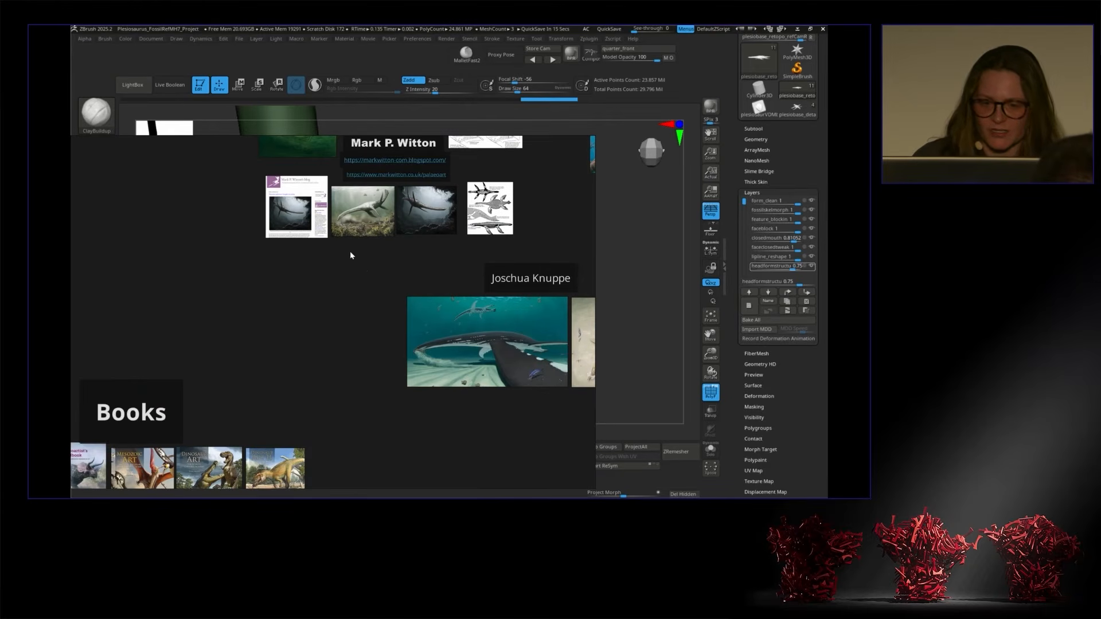
scroll(352, 269, up, 4)
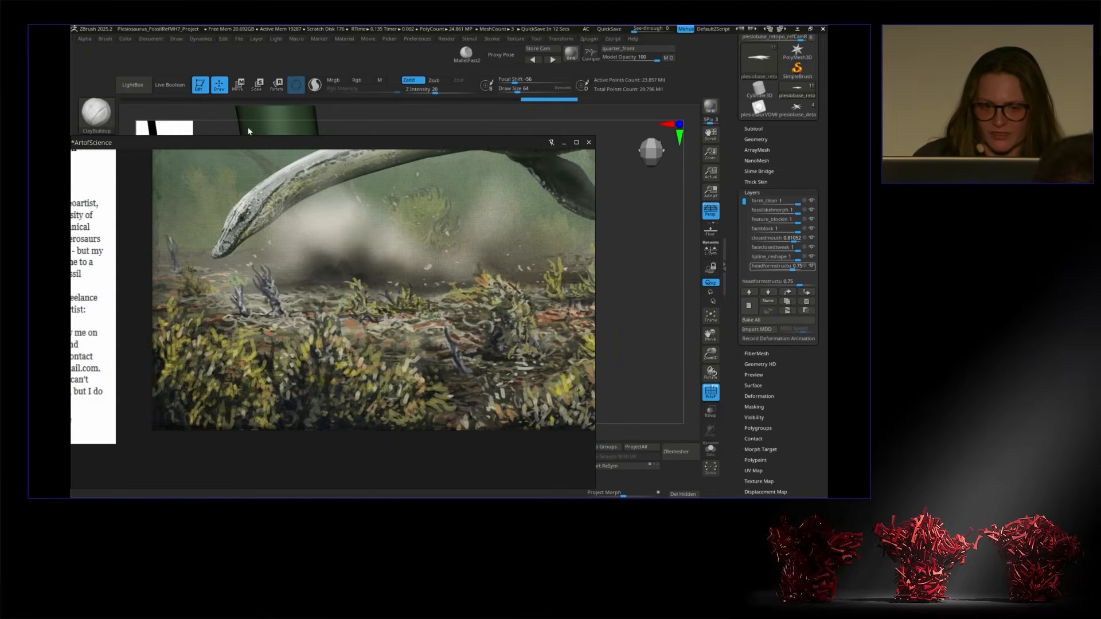
scroll(541, 349, down, 6)
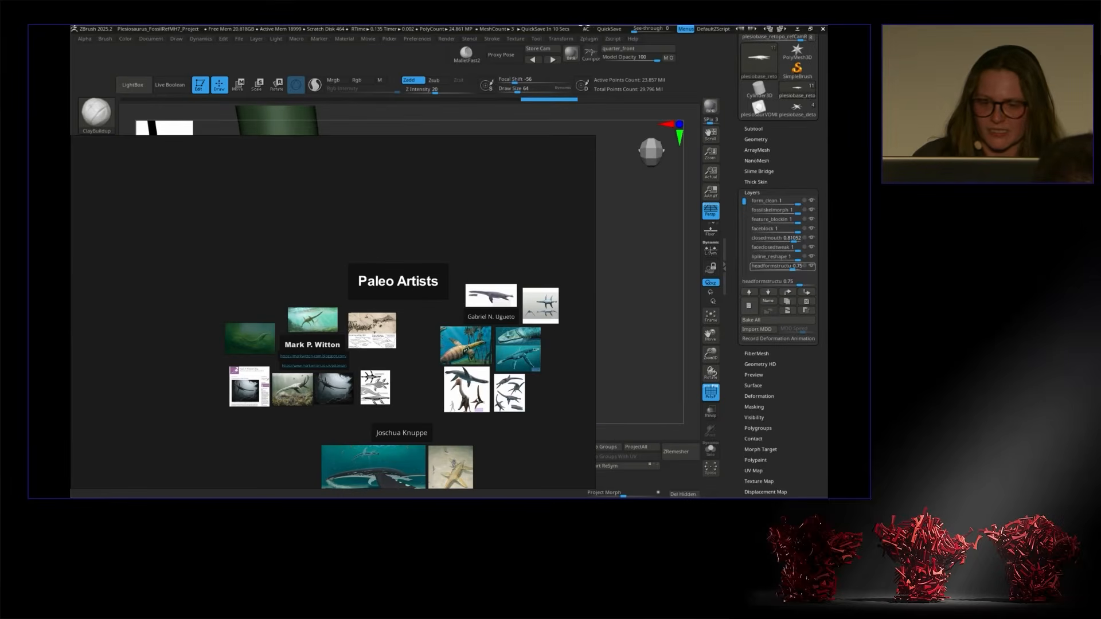
Step: Move the reference board clear of the model, turn off the polyframe display and isolate the body mesh with Solo
mouse_move(405, 142)
mouse_down()
mouse_move(507, 495)
mouse_move(503, 463)
mouse_up()
drag(506, 398, 456, 233)
drag(475, 352, 500, 358)
click(711, 392)
drag(560, 337, 566, 345)
click(711, 449)
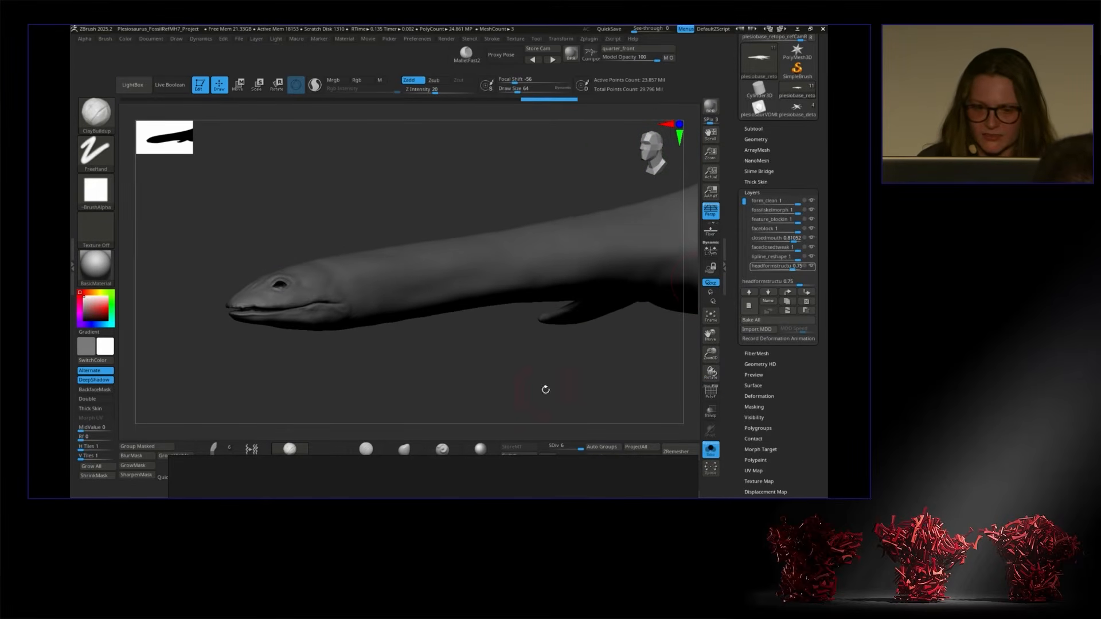
Step: Turn on the muscleform layer with the whole plesiosaur body in view
scroll(769, 253, down, 3)
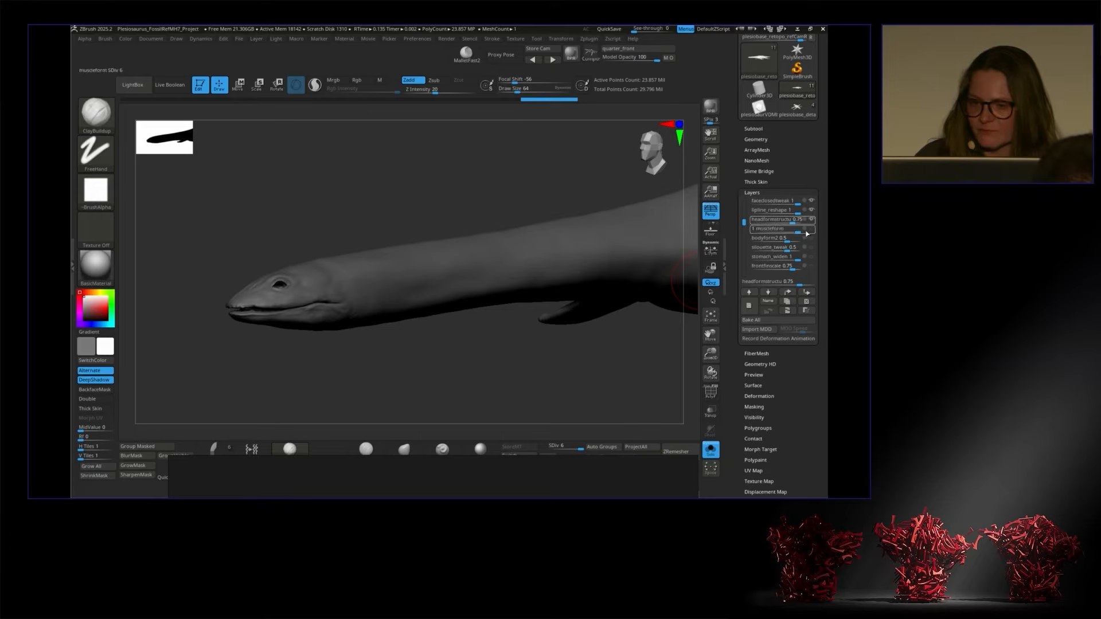
alt+drag(655, 356, 685, 330)
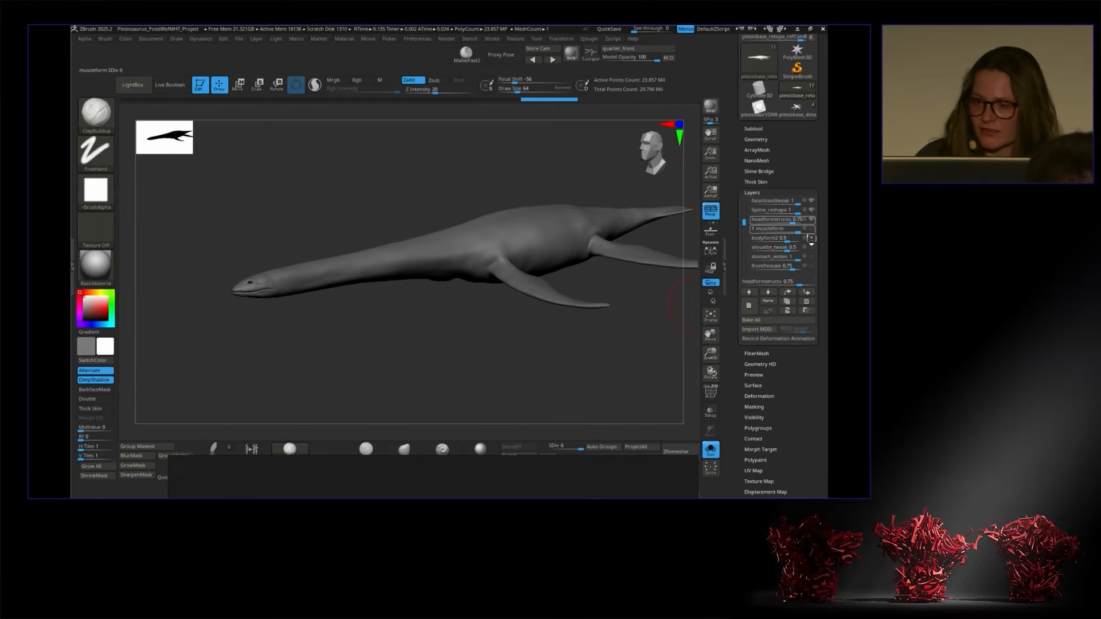
drag(587, 349, 511, 344)
Step: Place the reference board beside the model and compare the body's muscle forms with the Close Up skin ridges turtle photos
drag(307, 465, 150, 264)
drag(423, 266, 211, 215)
middle_drag(274, 421, 166, 271)
middle_drag(275, 399, 139, 456)
middle_drag(311, 323, 275, 345)
drag(262, 217, 241, 221)
drag(430, 332, 355, 275)
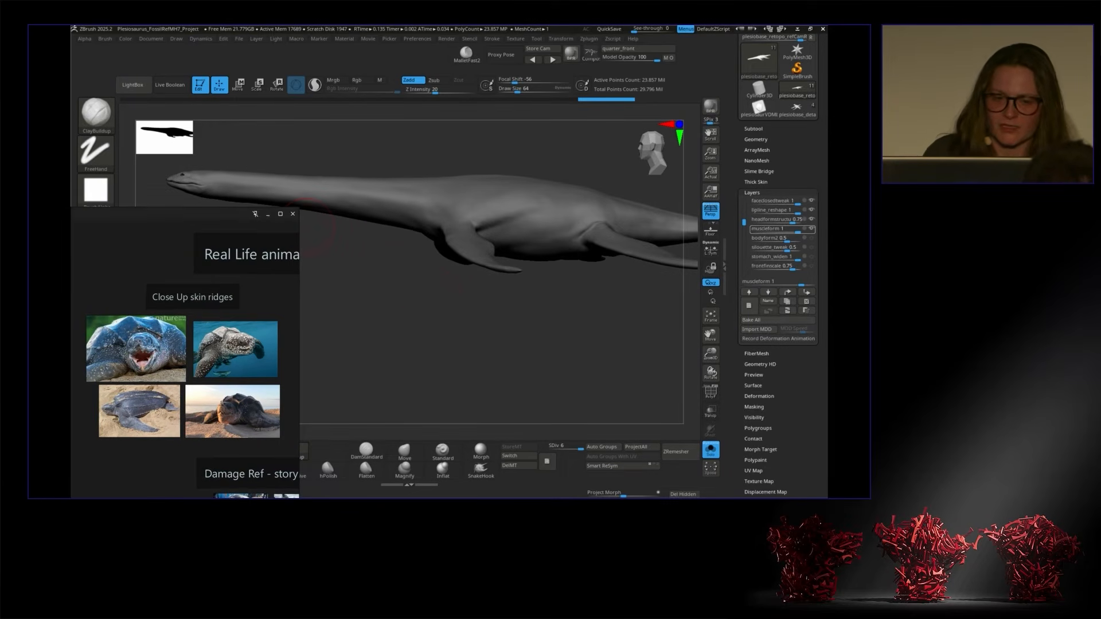
Step: Move the reference board clear of the model and turn on the bodyform2 layer in a side view
drag(245, 218, 139, 295)
mouse_move(350, 312)
mouse_down()
mouse_move(406, 378)
mouse_move(411, 366)
mouse_move(511, 339)
mouse_move(697, 353)
mouse_move(639, 326)
mouse_move(637, 376)
mouse_move(668, 223)
mouse_up()
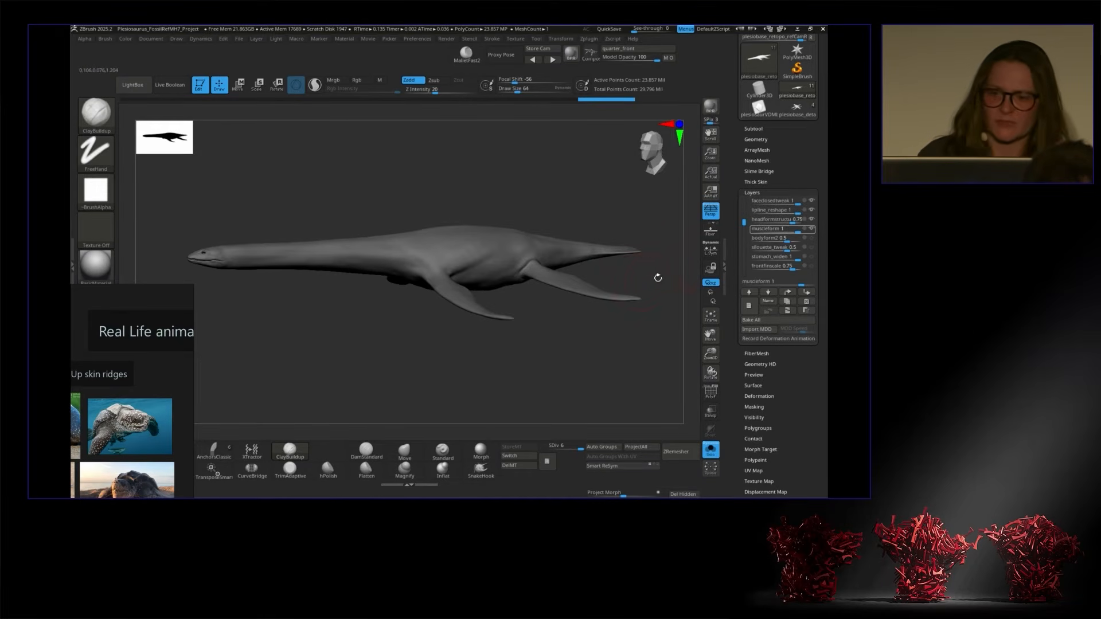
mouse_move(812, 242)
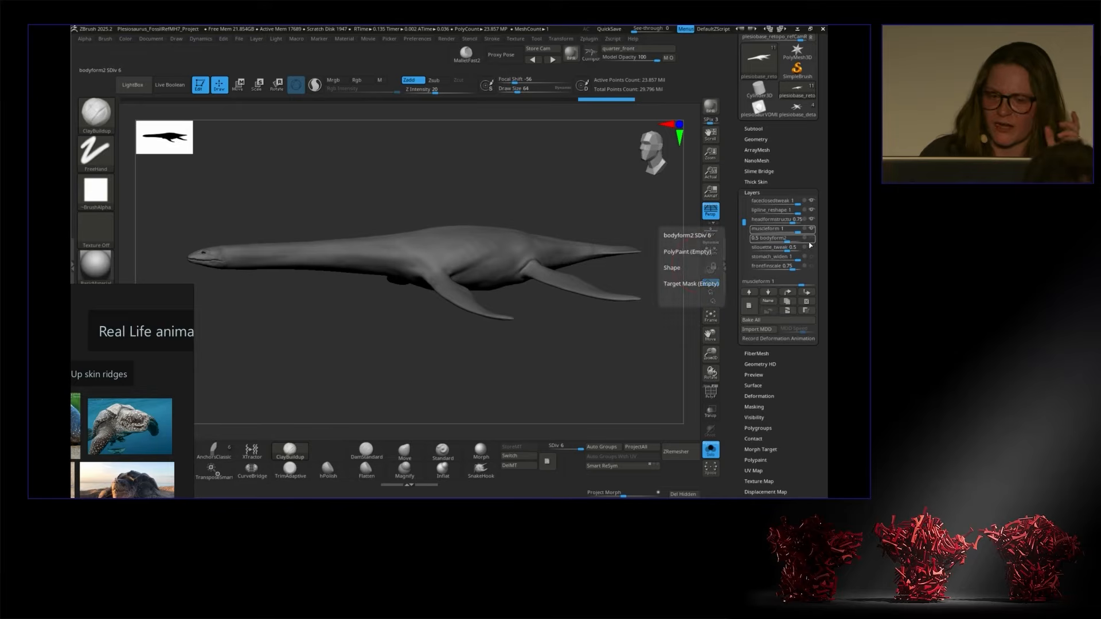
click(807, 236)
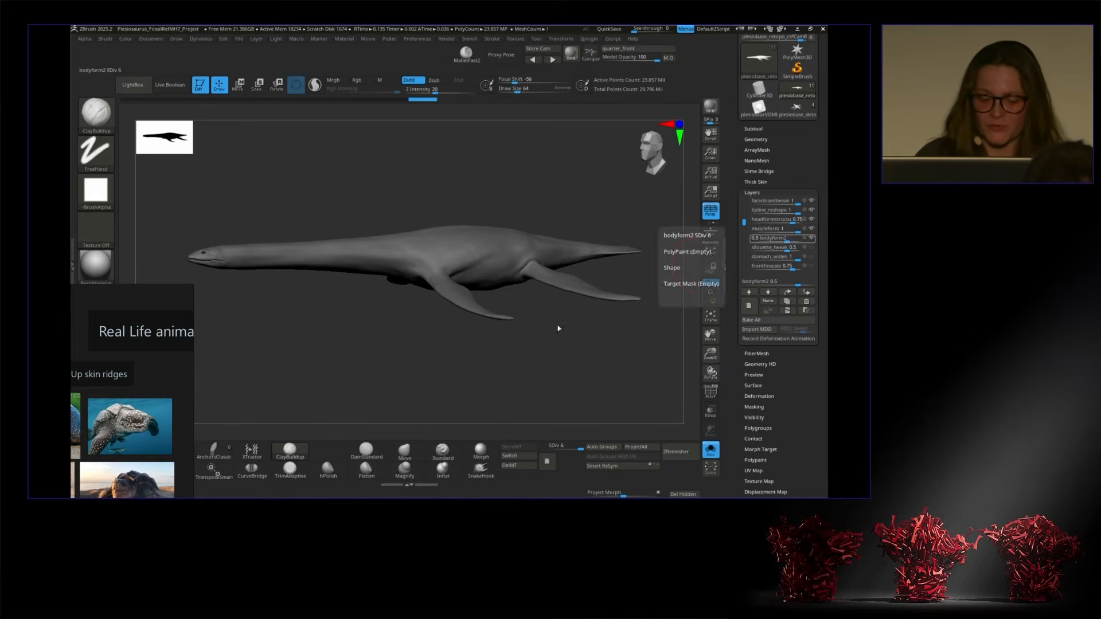
Step: Enlarge the silhouette thumbnail in a top view and toggle the bodyform2 layer to compare the body shape
shift+drag(568, 320, 527, 332)
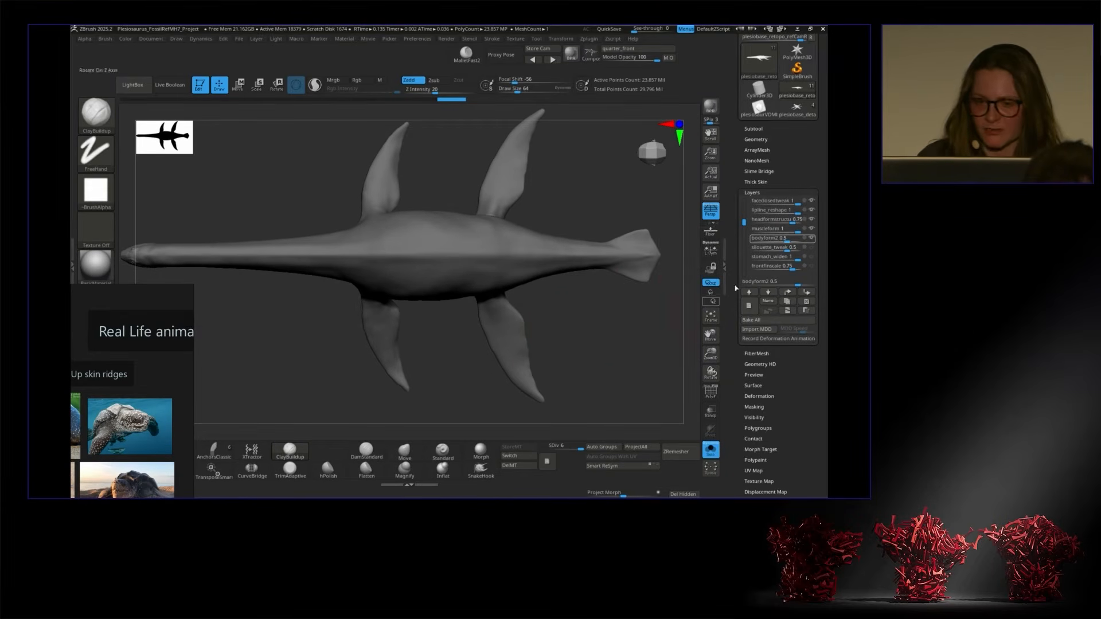
click(812, 238)
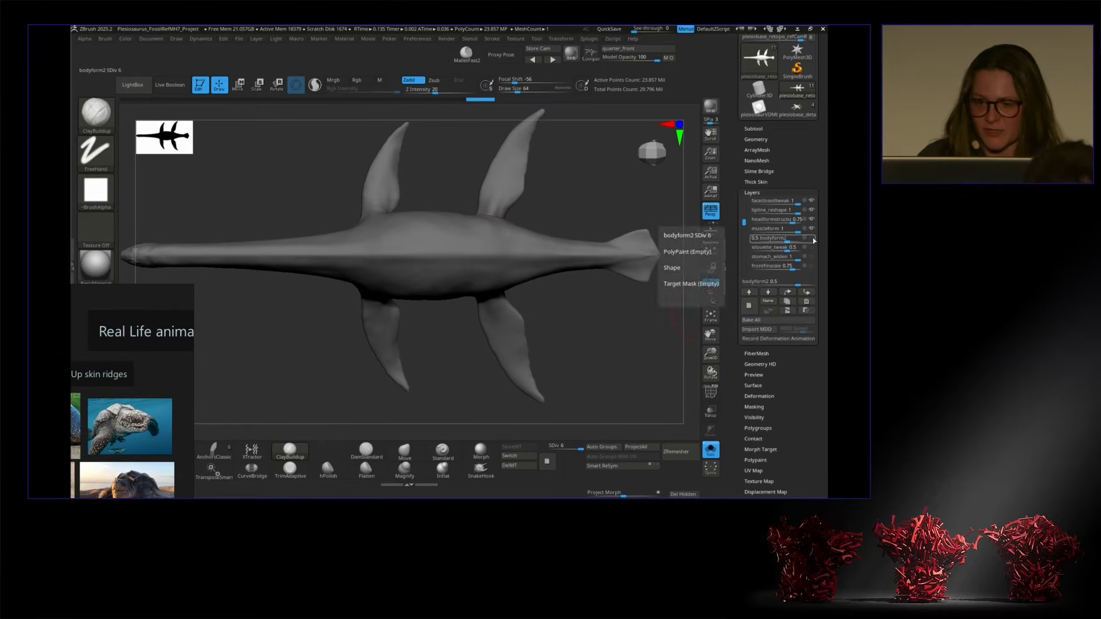
drag(191, 151, 430, 379)
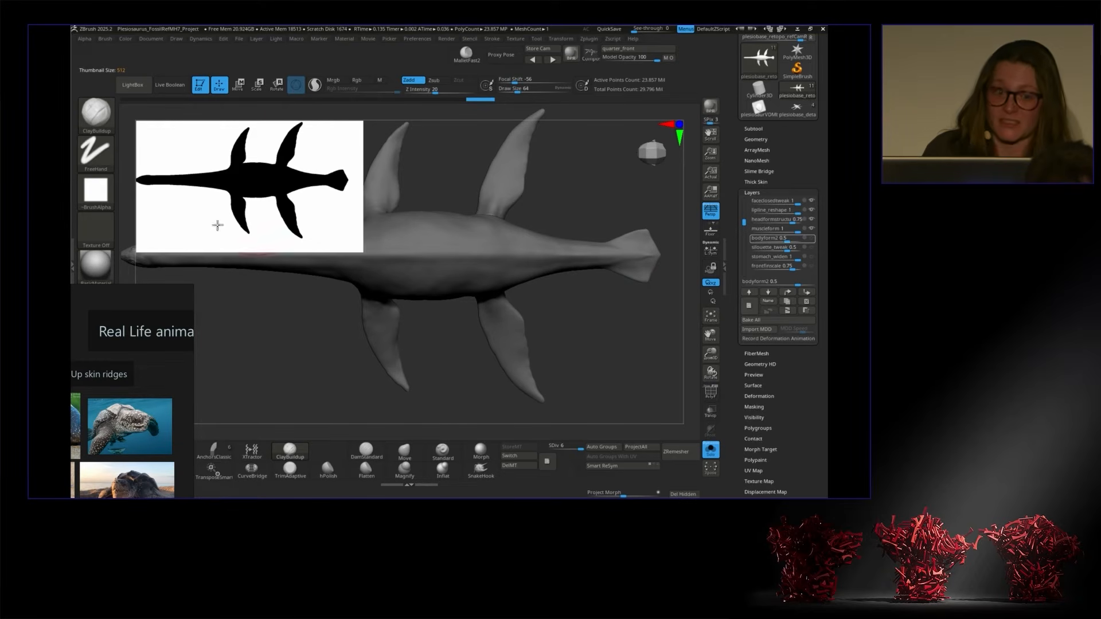
click(812, 241)
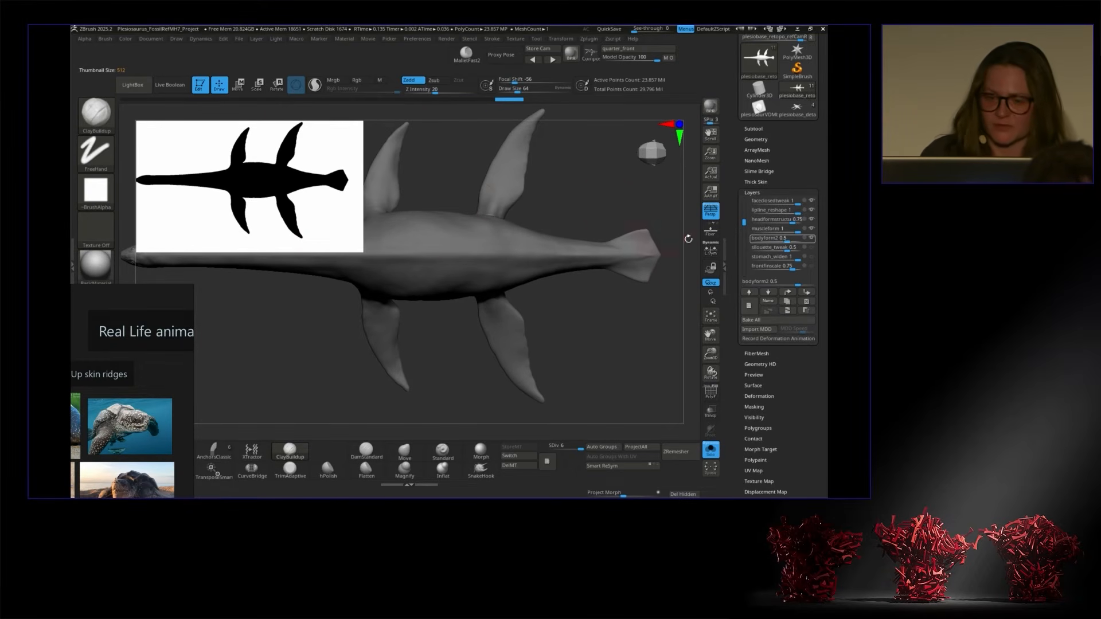
click(812, 240)
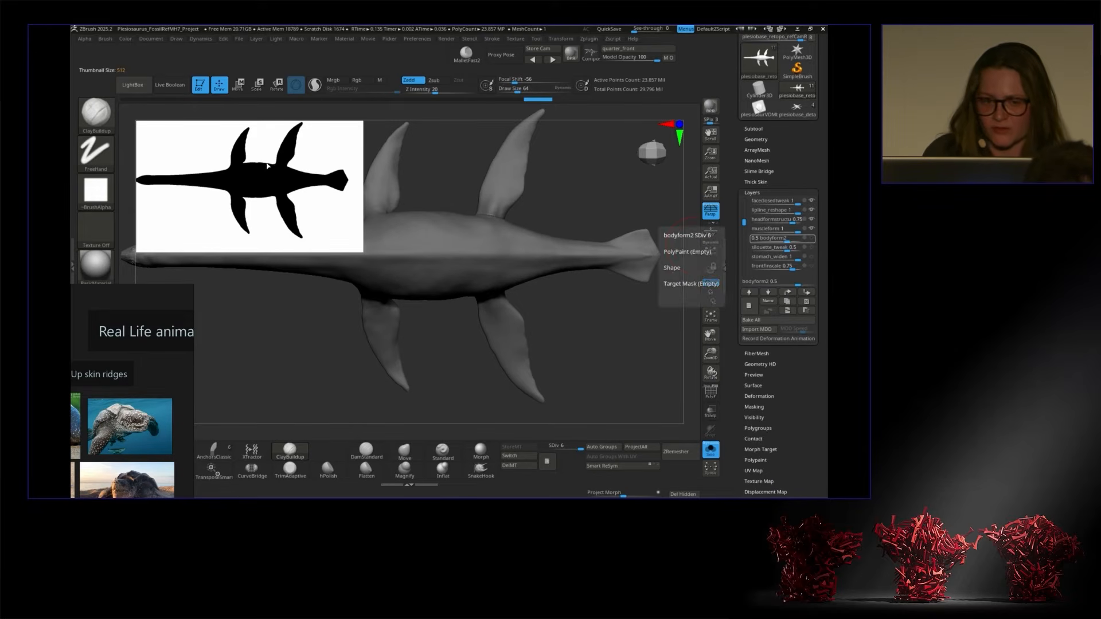
Step: Shrink the silhouette thumbnail to size 267 and turn on the silhouette_tweak, stomach_widen and frontfinscale layers
drag(347, 242, 230, 174)
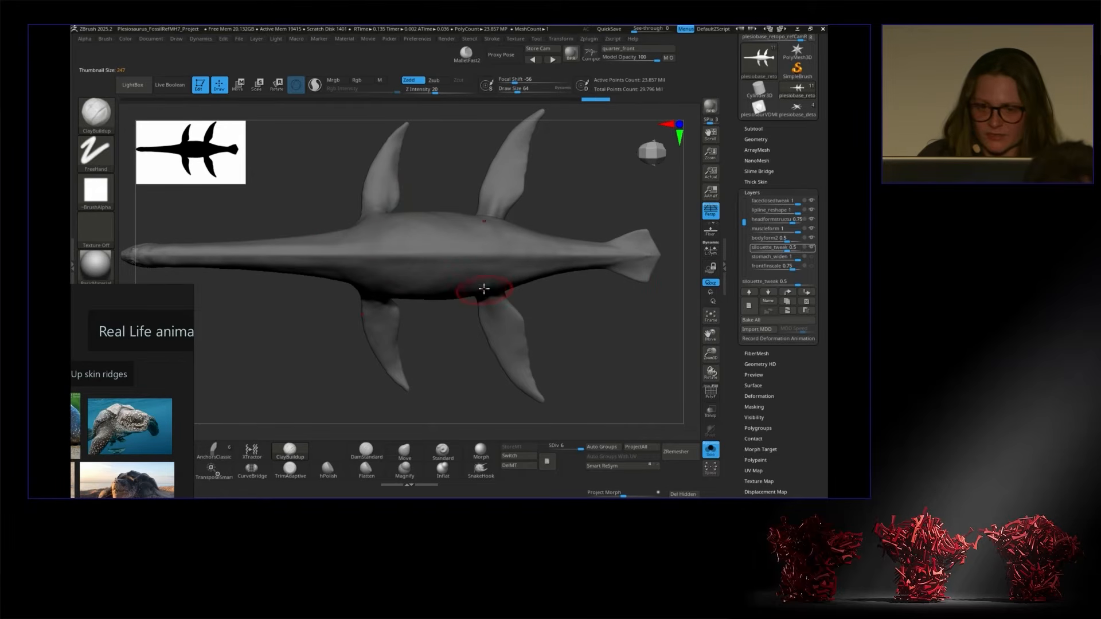
drag(240, 173, 247, 179)
drag(438, 335, 708, 352)
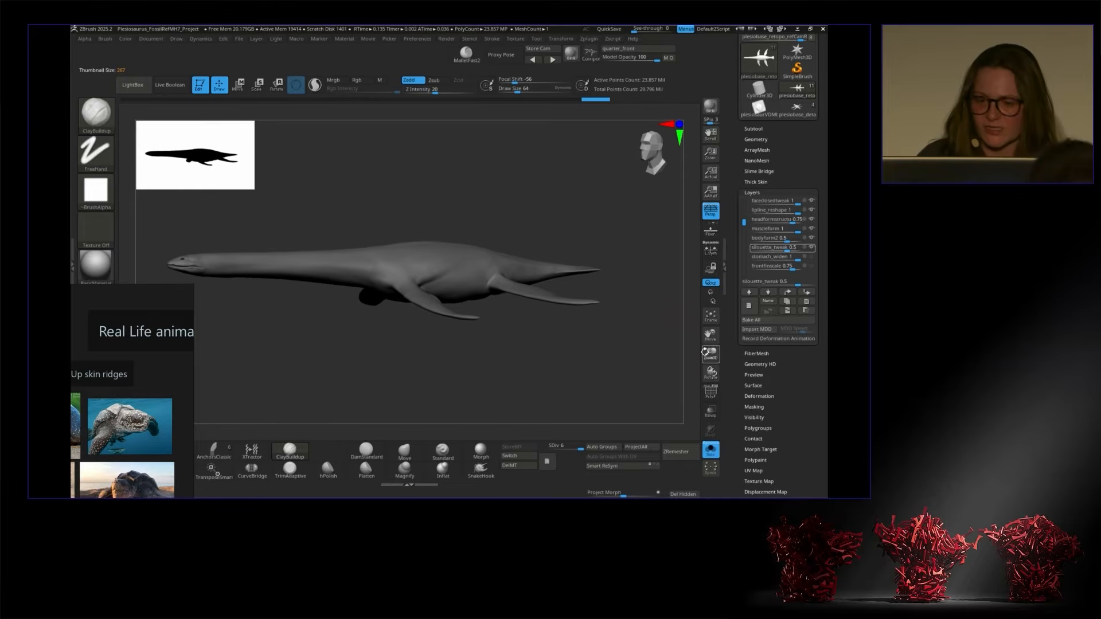
scroll(738, 229, down, 2)
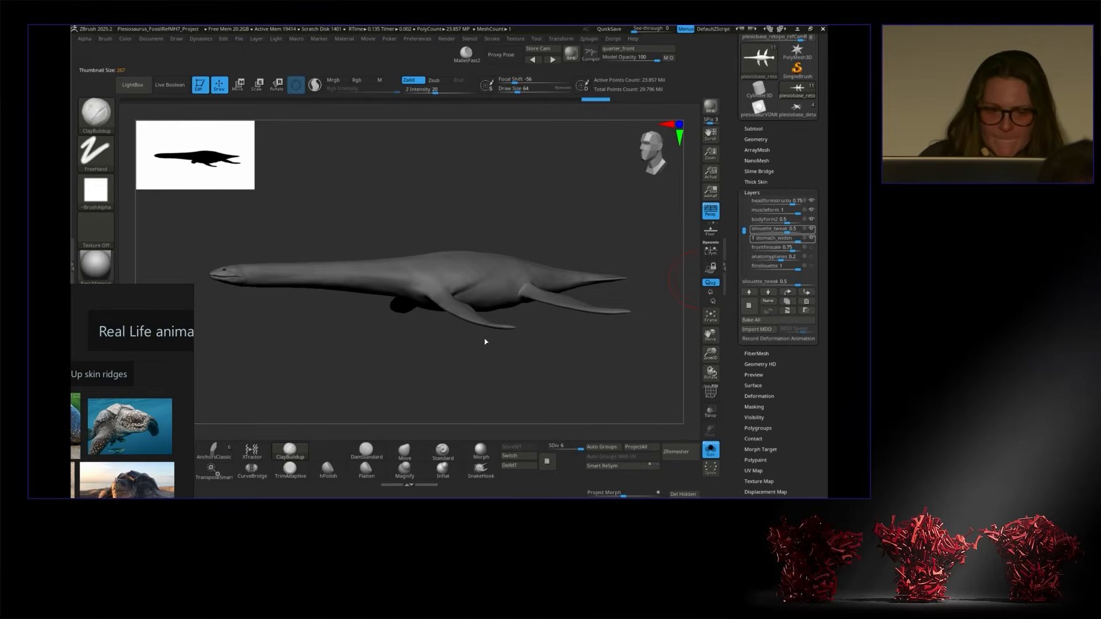
mouse_move(387, 344)
mouse_down()
mouse_move(376, 369)
mouse_move(376, 346)
mouse_up()
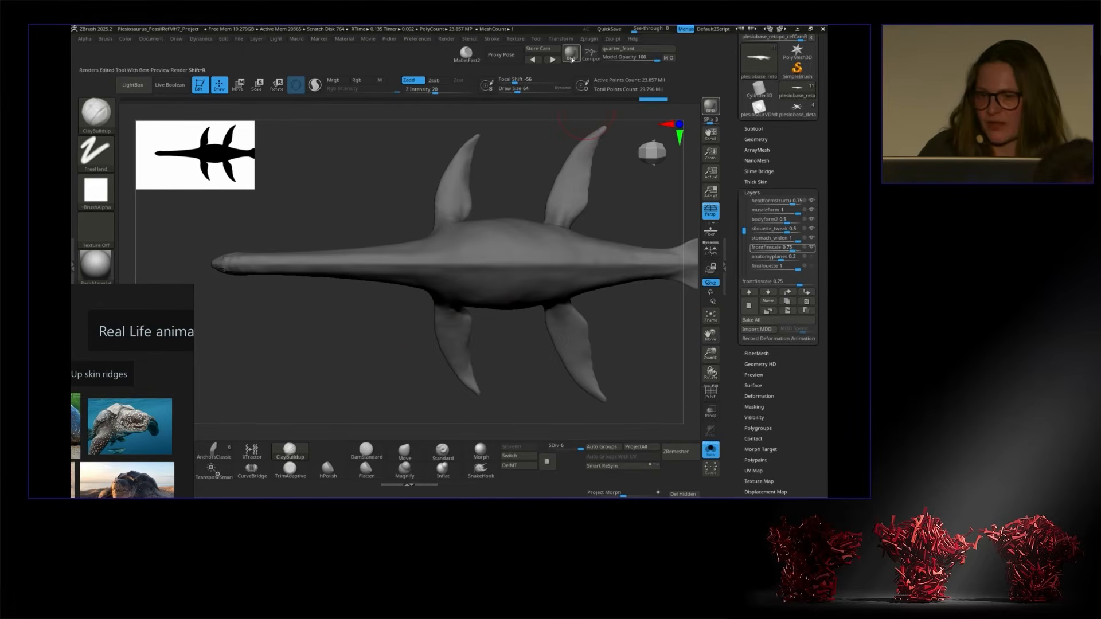
Step: Recall the dorsal_MHFossilReference camera and toggle the frontfinscale layer to compare the fins with the fossil
click(548, 60)
click(549, 60)
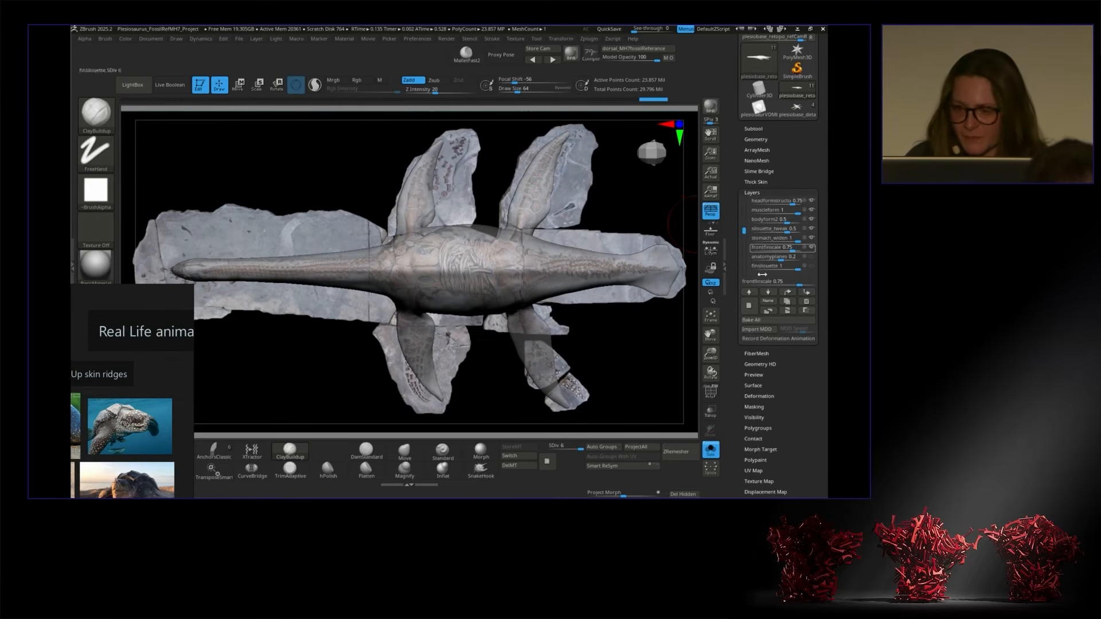
mouse_move(813, 250)
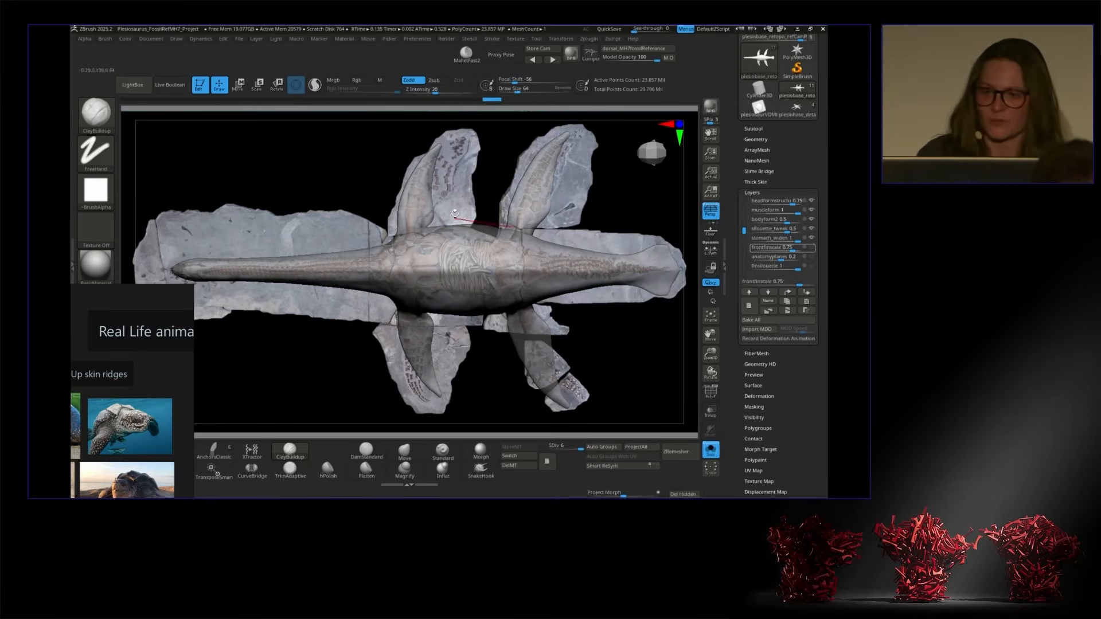
click(811, 247)
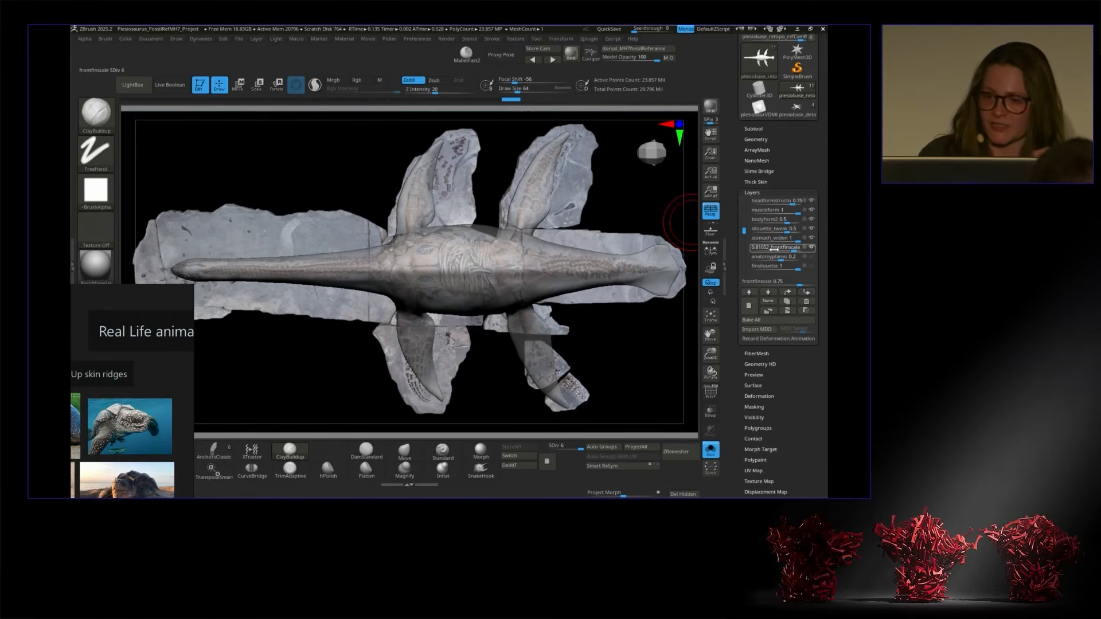
Step: Vary the frontfinscale layer's intensity against the fossil reference and set it to 1
drag(778, 255, 728, 283)
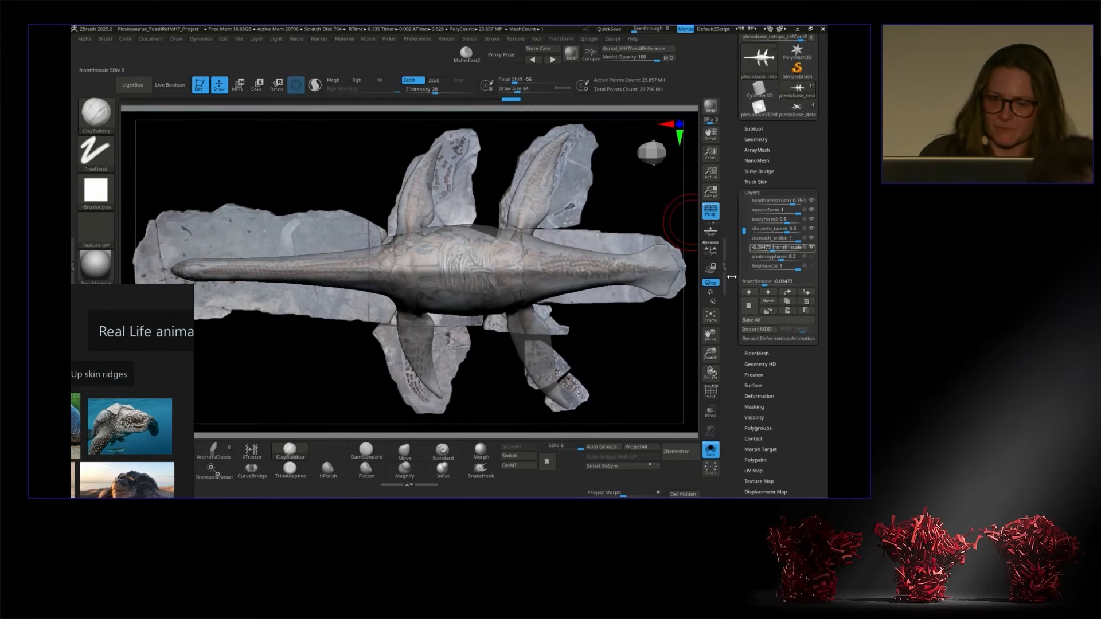
drag(779, 251, 725, 322)
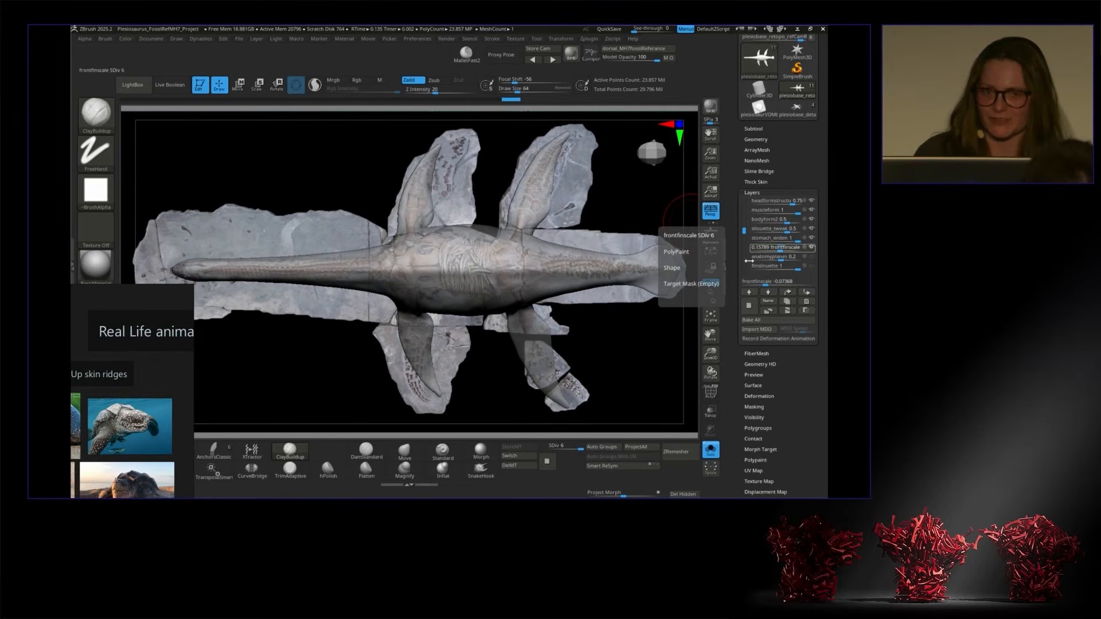
drag(766, 253, 805, 253)
Step: Turn on the layers from anatomyplanes through teethforms and recall the quarter_front camera
click(811, 258)
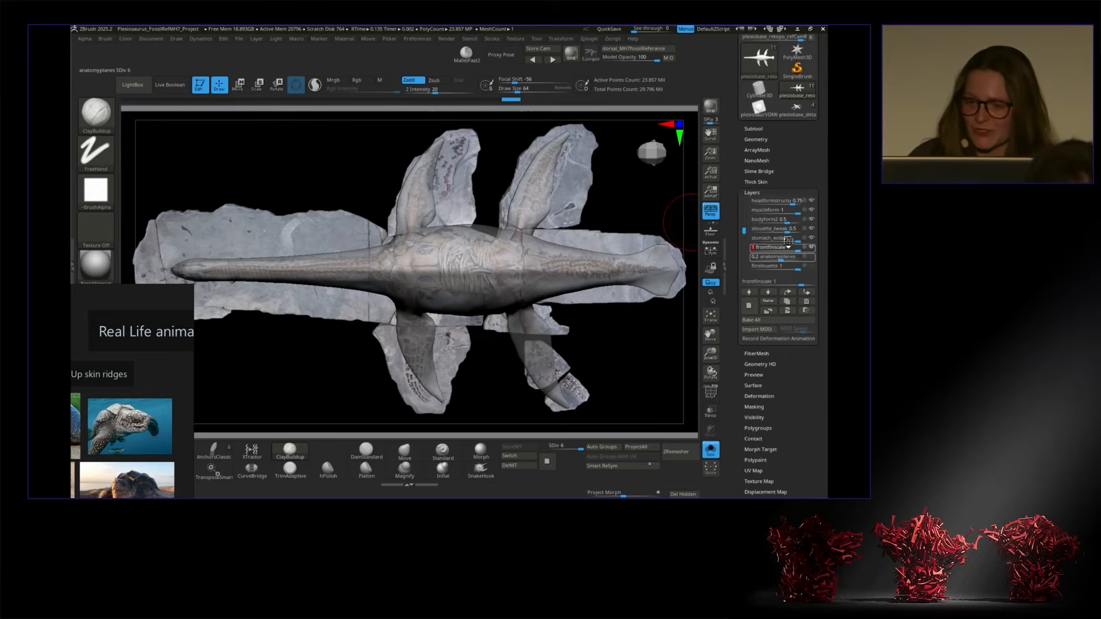
drag(744, 231, 744, 243)
drag(625, 339, 641, 220)
click(551, 60)
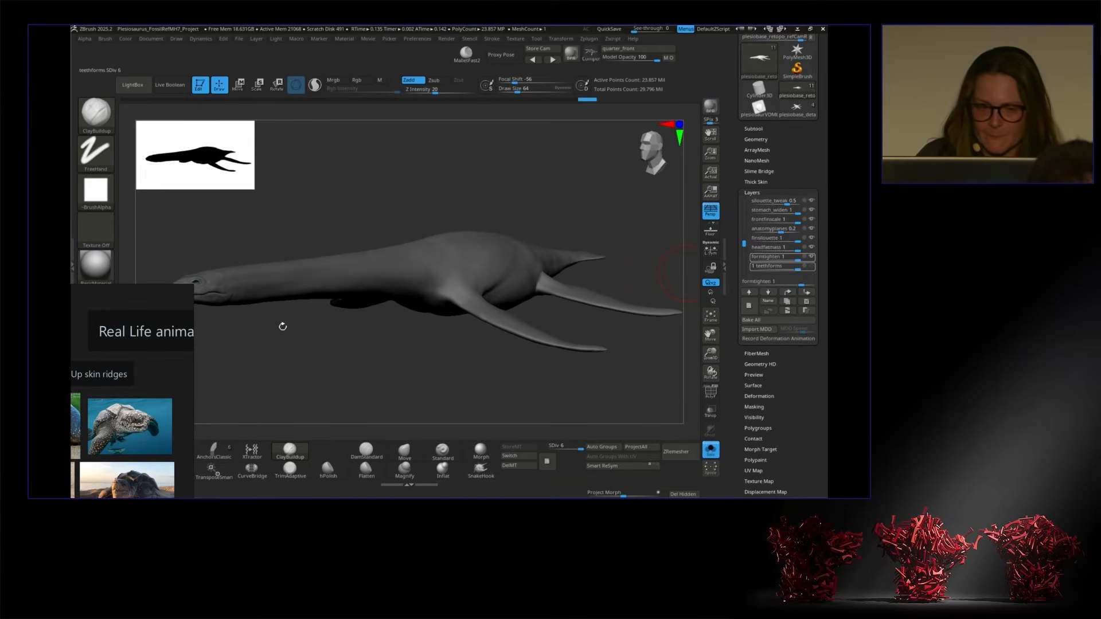
Step: Move the reference board farther aside and toggle the headfatness layer to examine its effect on the head
drag(134, 295, 101, 294)
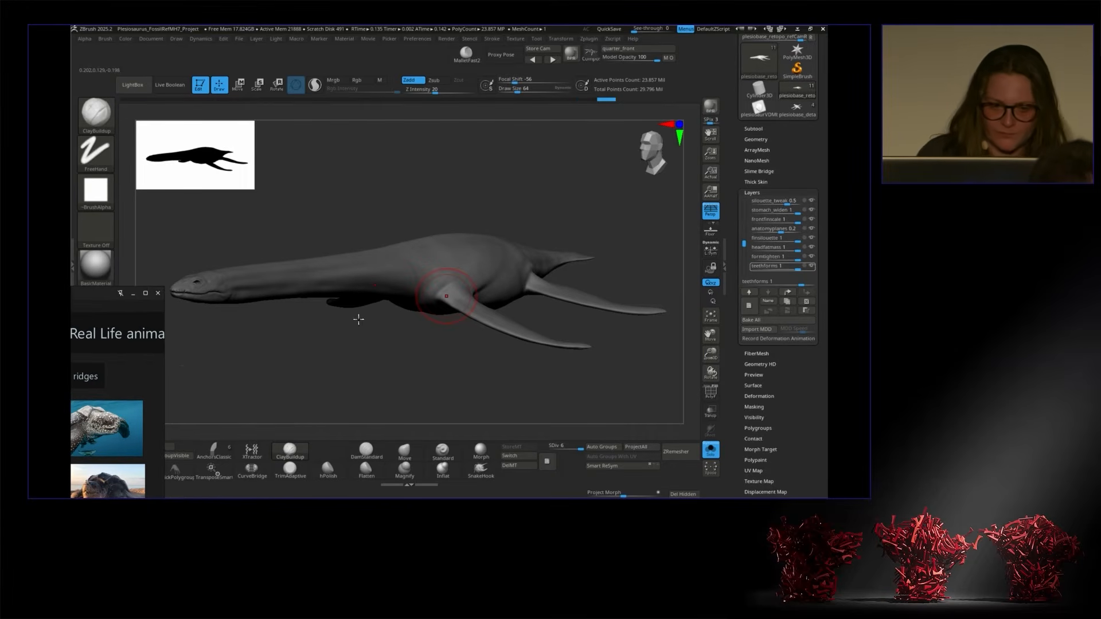
drag(254, 307, 414, 352)
drag(451, 277, 411, 351)
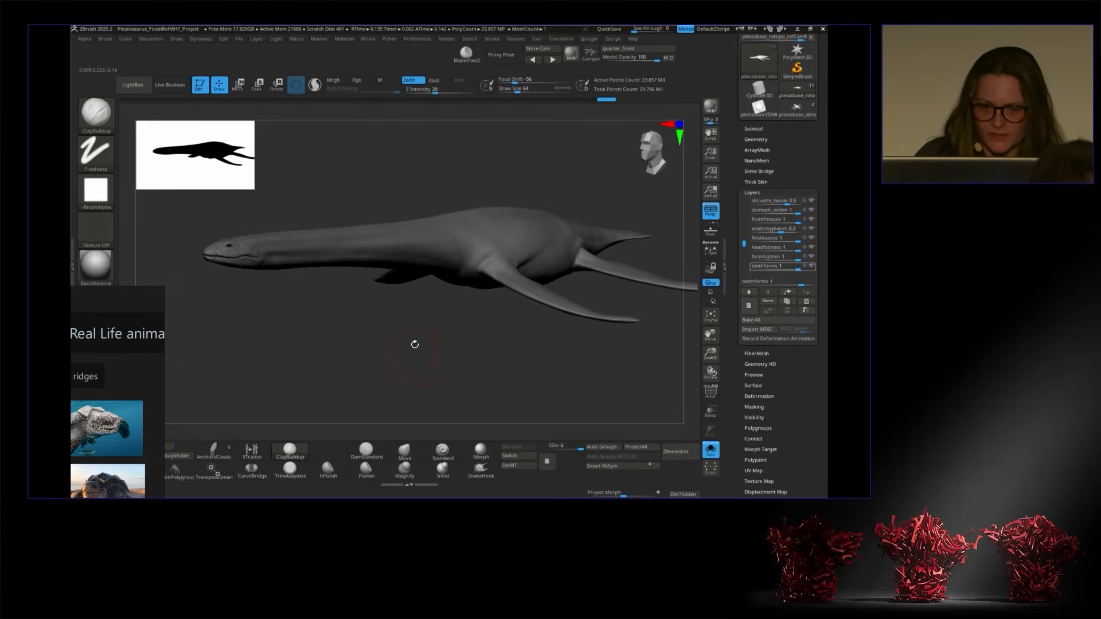
drag(744, 246, 743, 250)
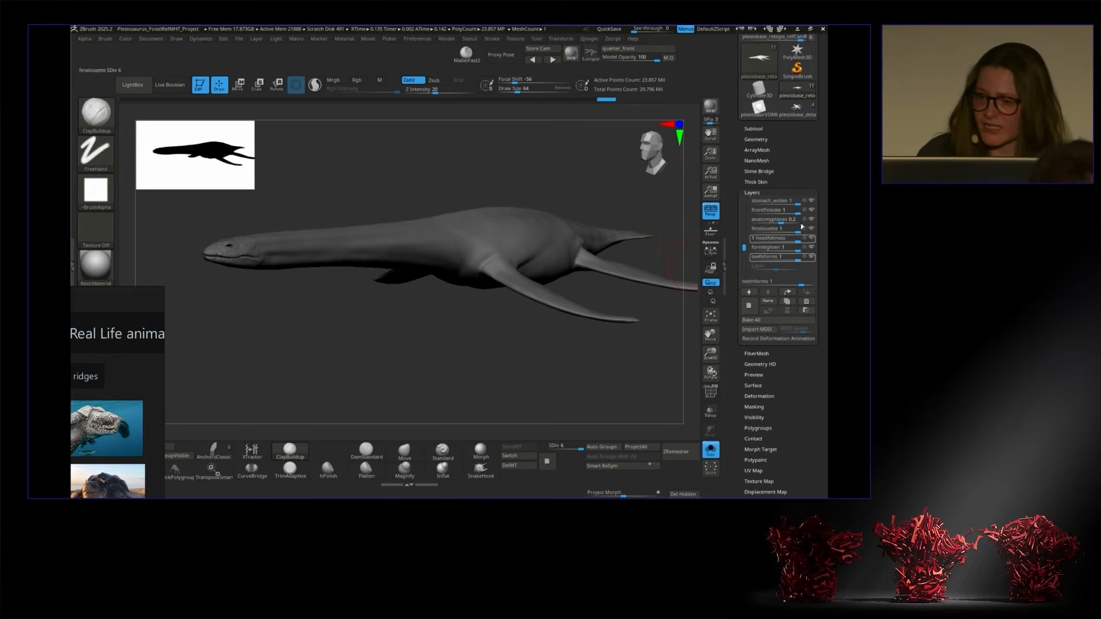
click(812, 240)
drag(711, 352, 695, 282)
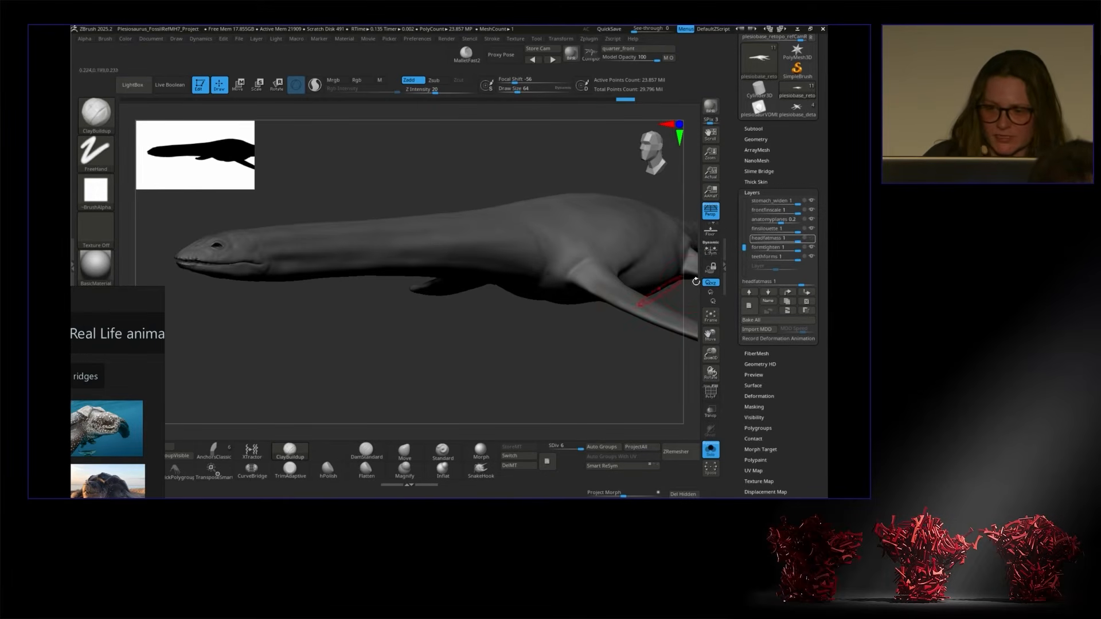
Step: Toggle the formtighten layer and examine the neck, body and fins from several angles
click(812, 247)
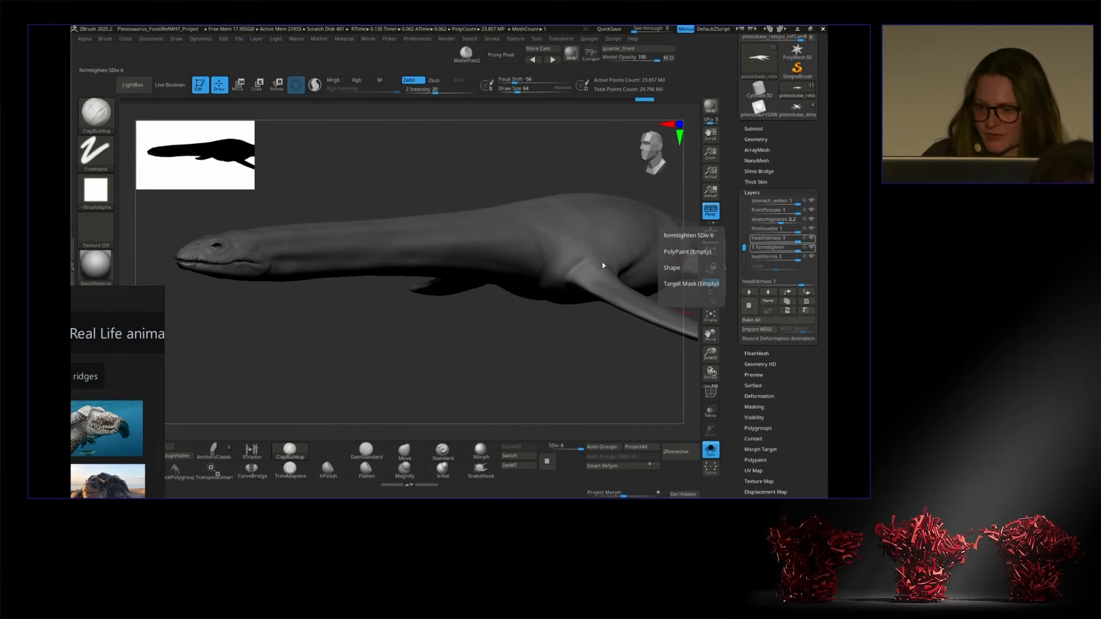
drag(582, 358, 559, 351)
alt+drag(651, 337, 685, 365)
drag(568, 221, 595, 226)
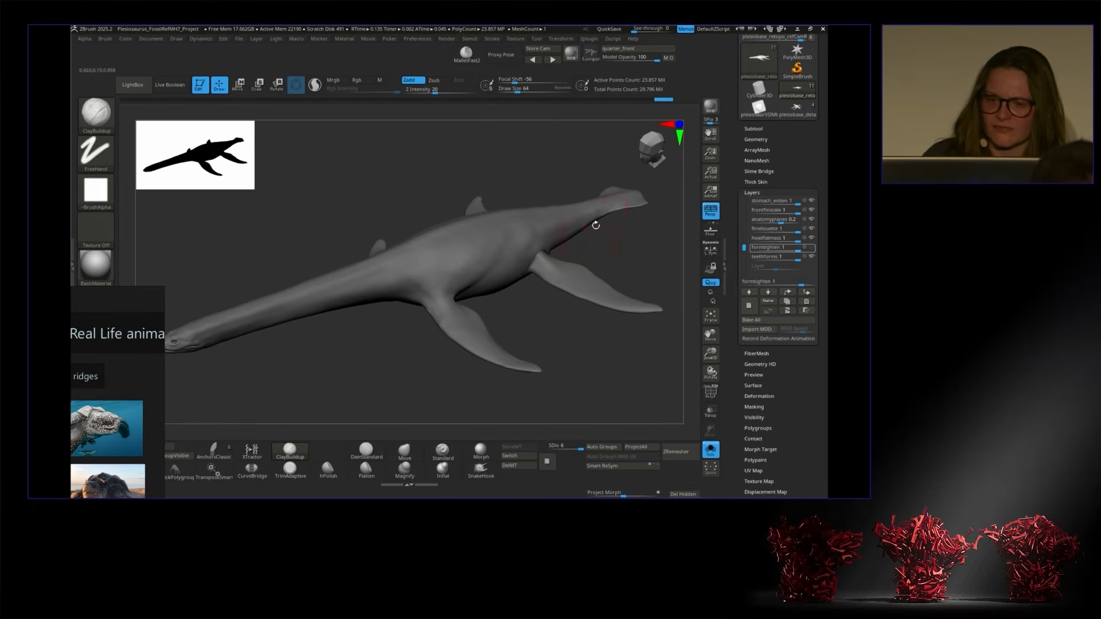
Step: Add a new sculpt layer after teethforms on the plesiosaur mesh
drag(390, 310, 499, 239)
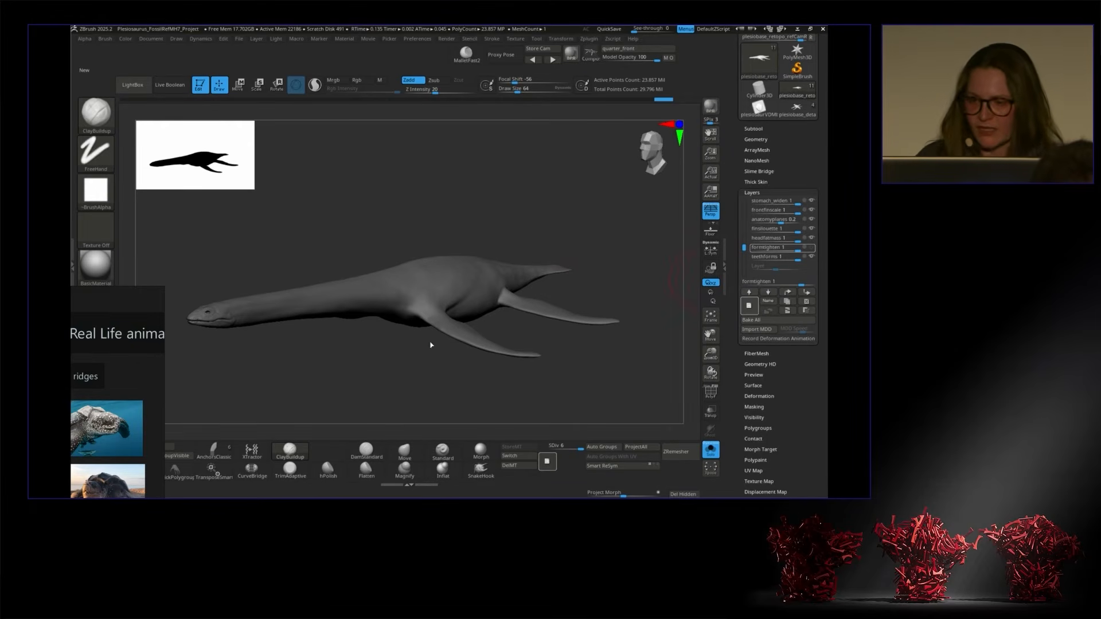
click(749, 305)
drag(417, 347, 414, 418)
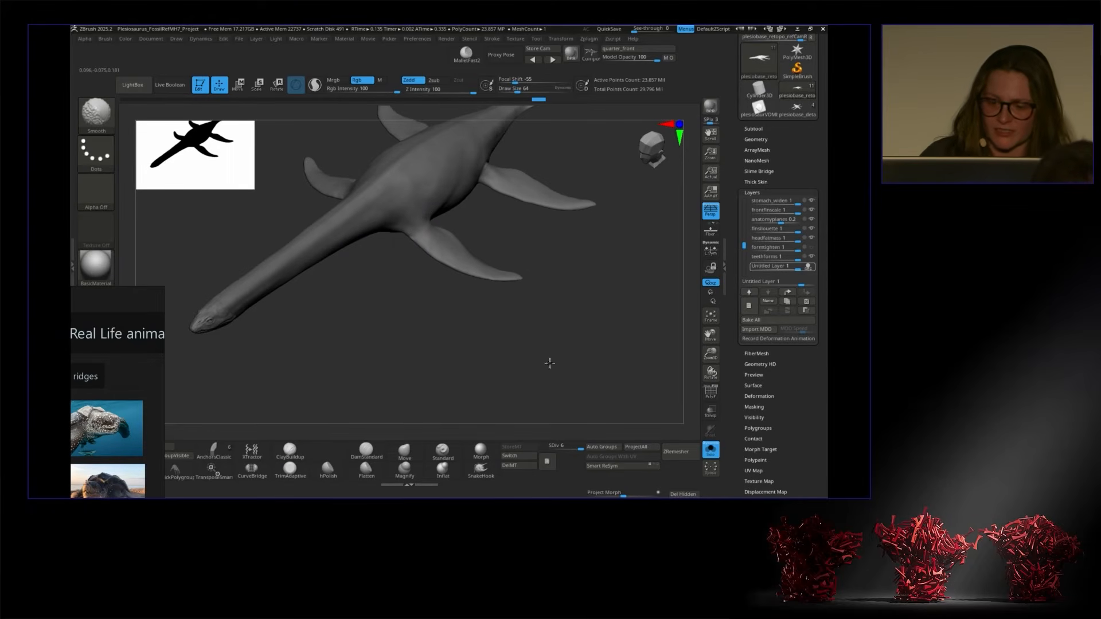
Step: Lower the mesh to subdivision levels 3 and 2, and return it to level 6
drag(575, 445, 564, 447)
key(shift)
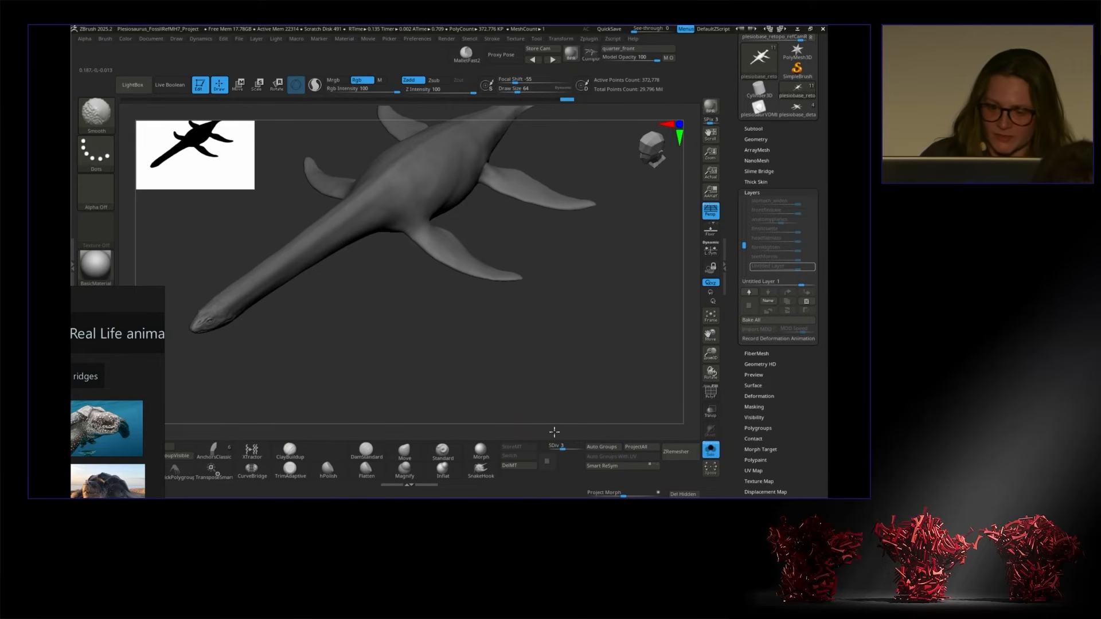
drag(562, 447, 556, 447)
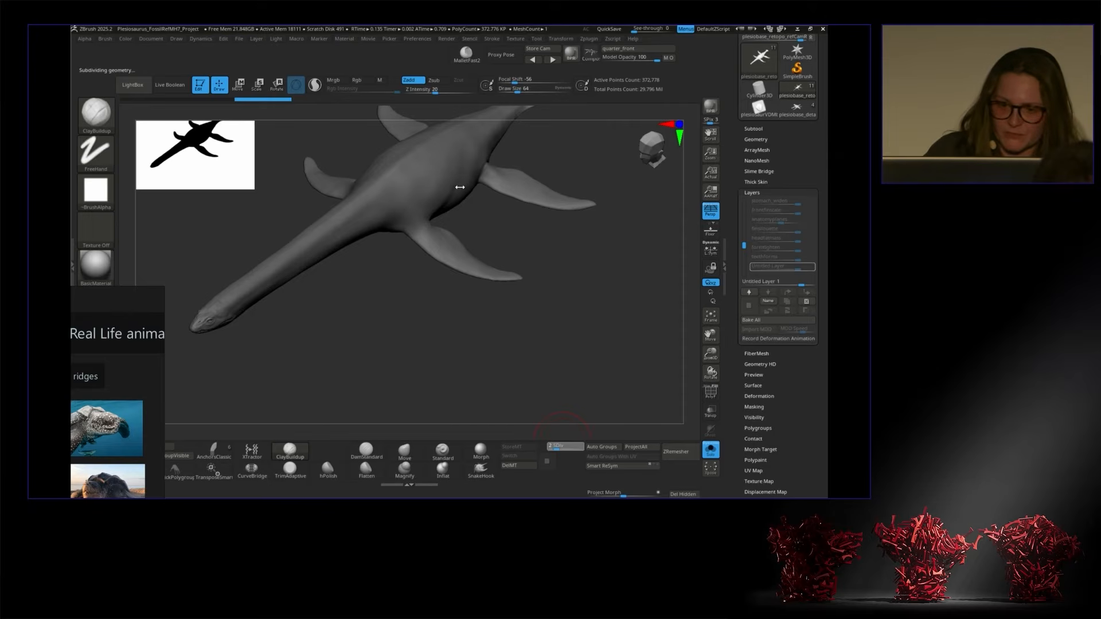
key(shift)
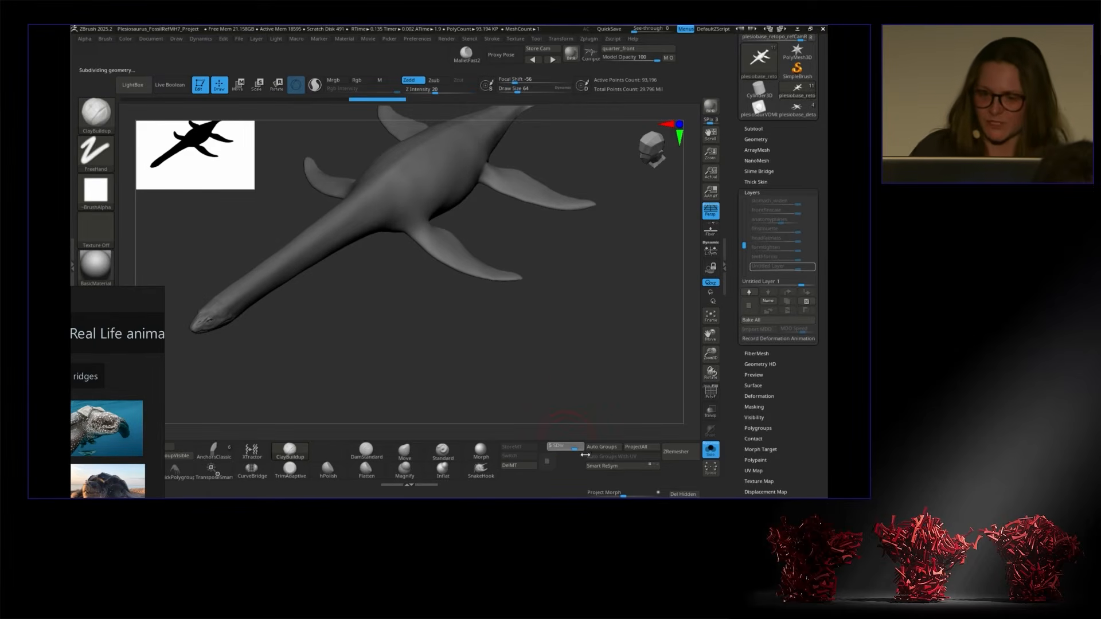
drag(577, 450, 600, 451)
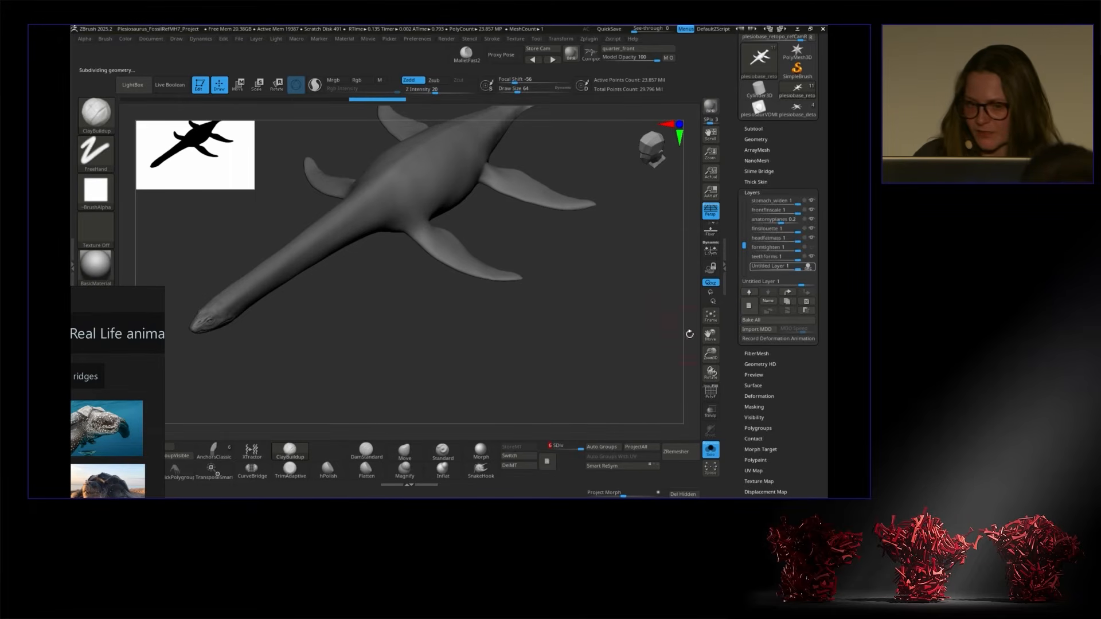
Step: Stop recording on the new layer and reduce its intensity to about 0.45
drag(638, 326, 607, 265)
drag(580, 348, 577, 317)
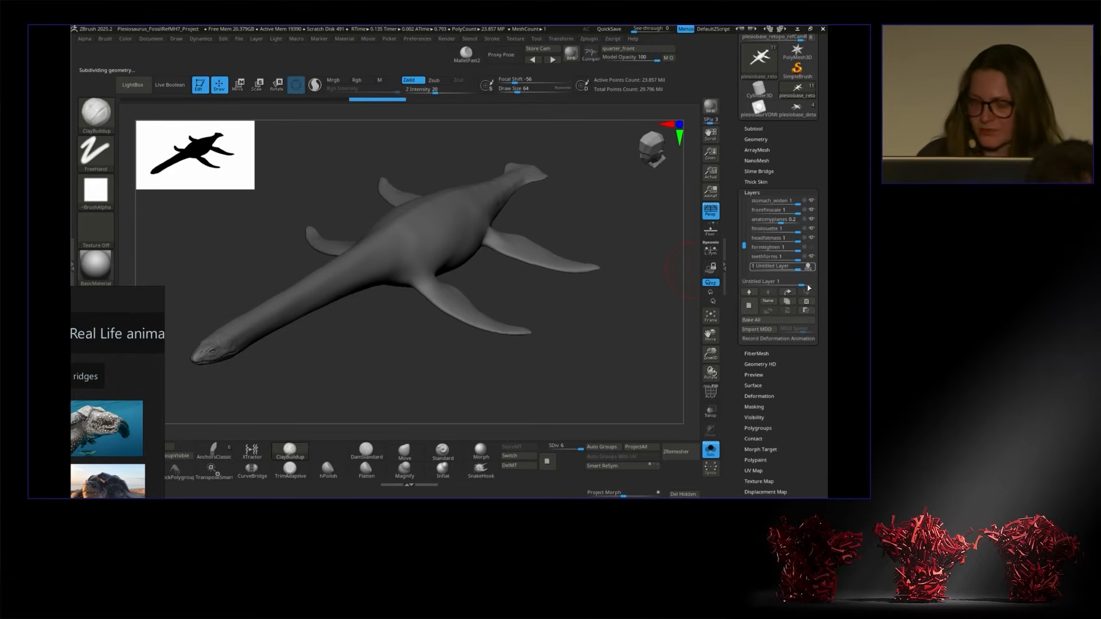
click(798, 285)
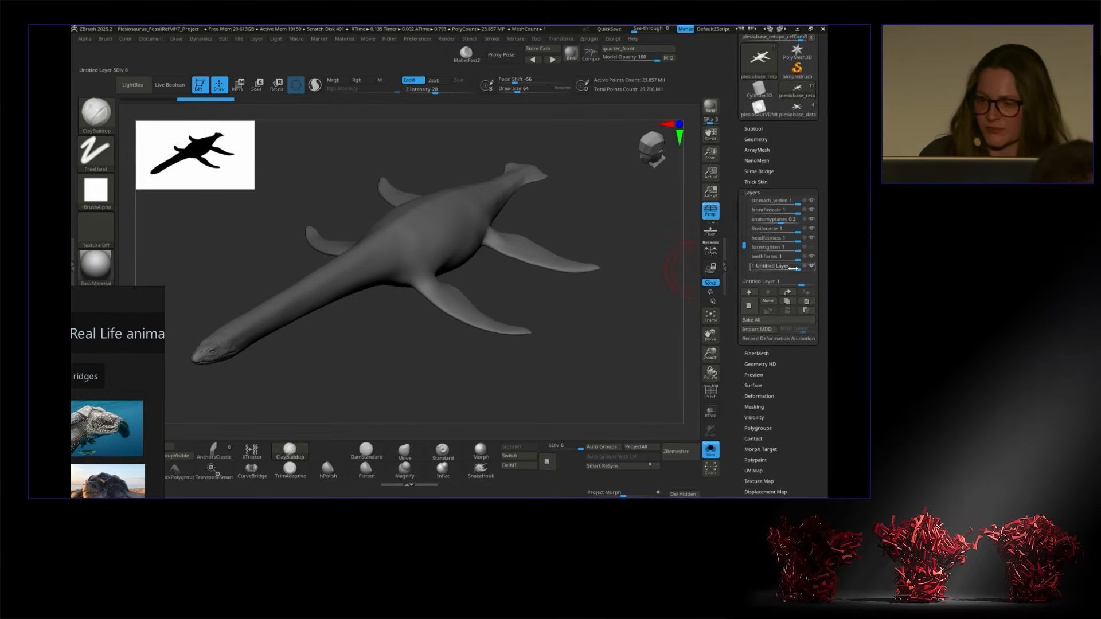
drag(790, 268, 792, 270)
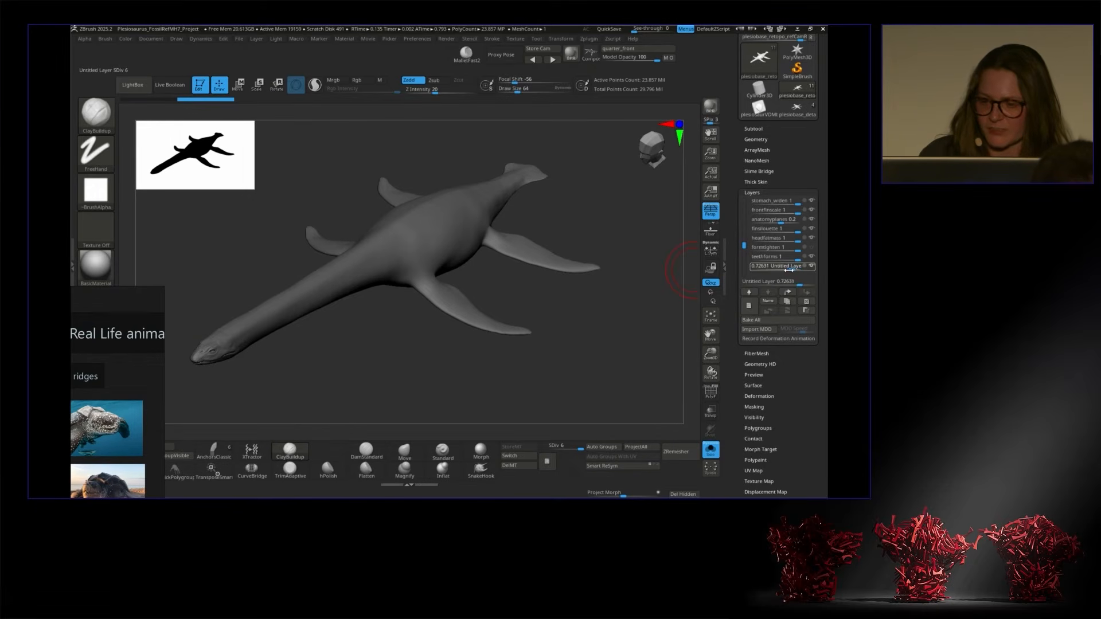
drag(788, 270, 768, 270)
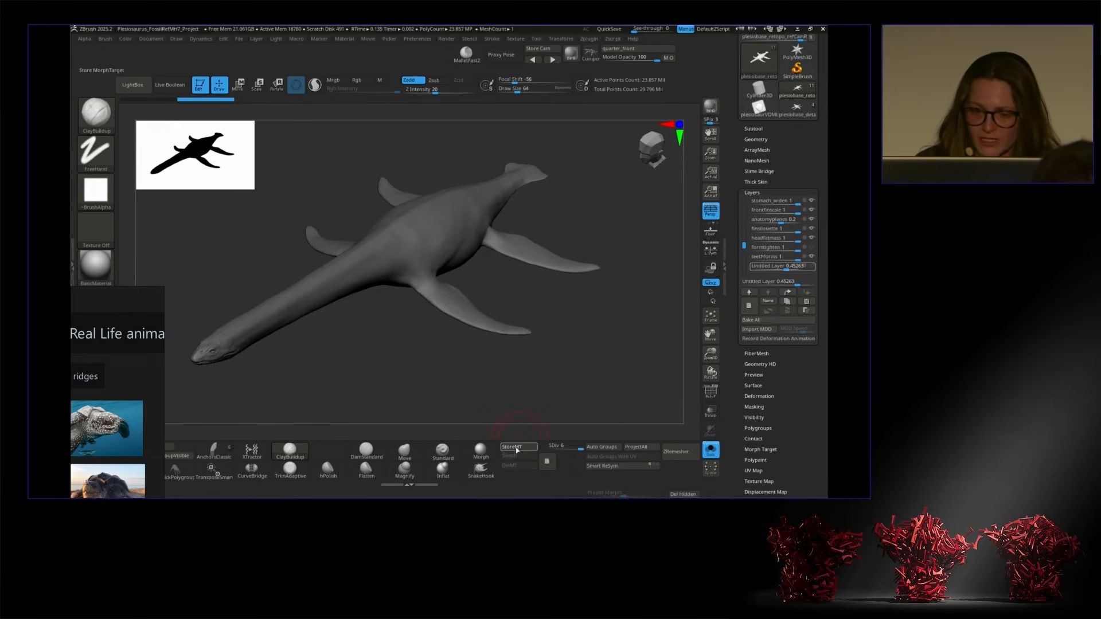
Step: Store a morph target of the mesh and return the untitled layer to recording at intensity 1
mouse_move(590, 312)
mouse_down()
mouse_move(463, 208)
mouse_move(433, 231)
mouse_up()
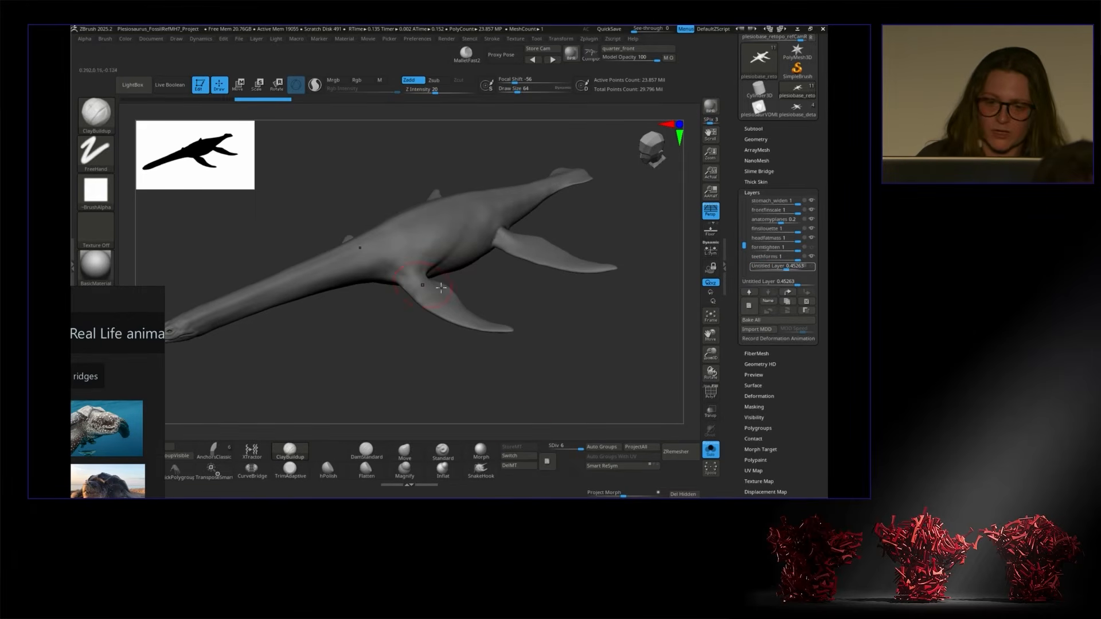
drag(711, 354, 711, 405)
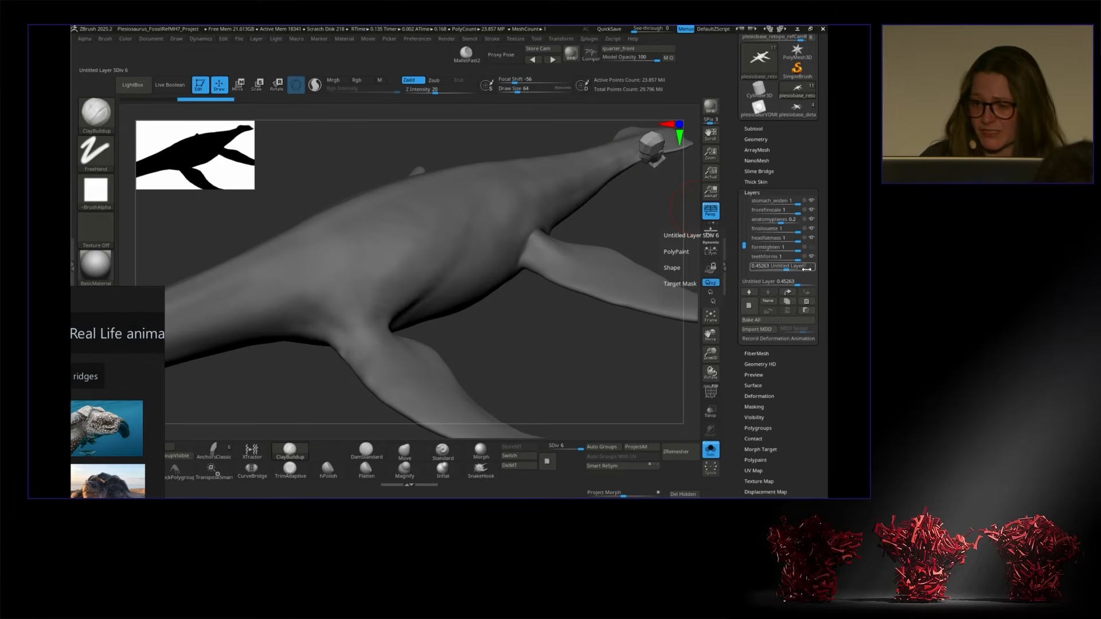
drag(824, 263, 811, 256)
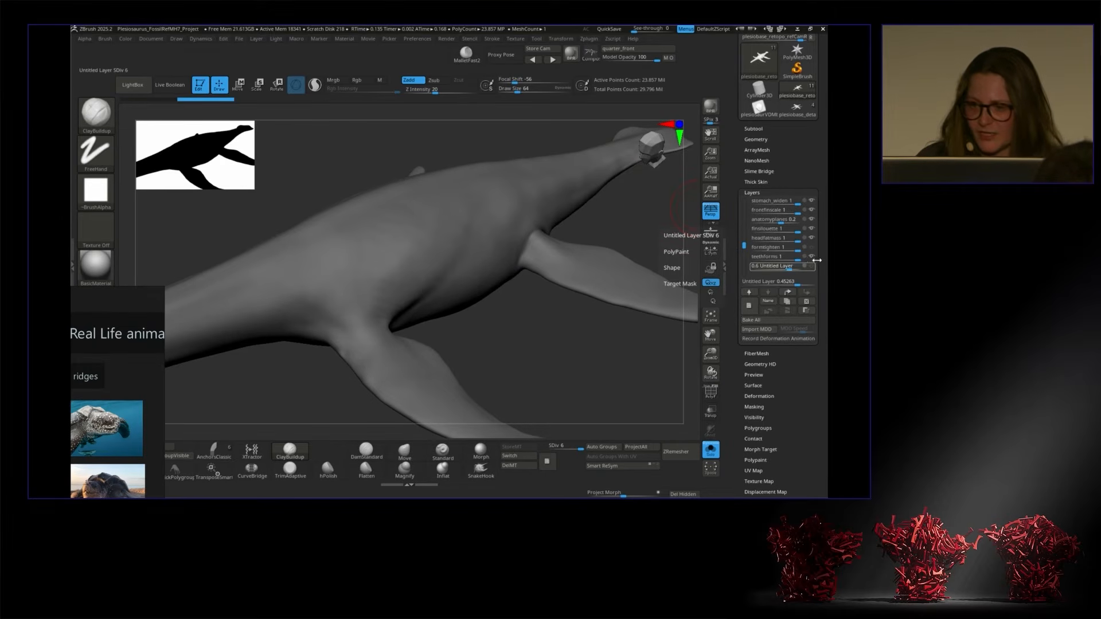
click(777, 268)
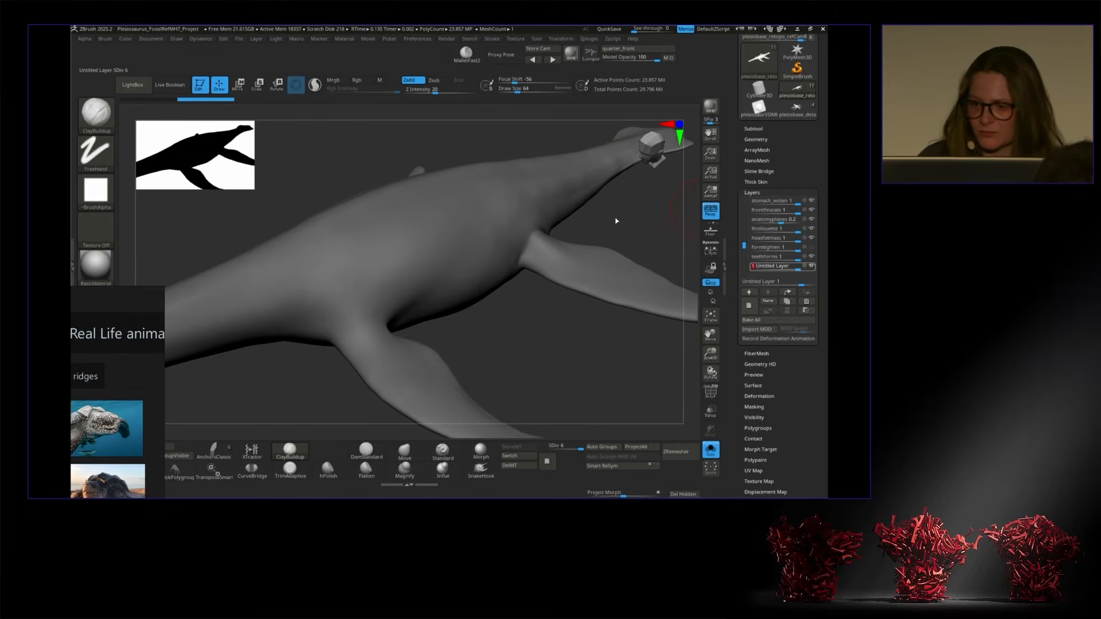
Step: Smooth the plesiosaur's form at subdivision level 2 and return the mesh to level 6
drag(624, 206, 528, 222)
key(shift)
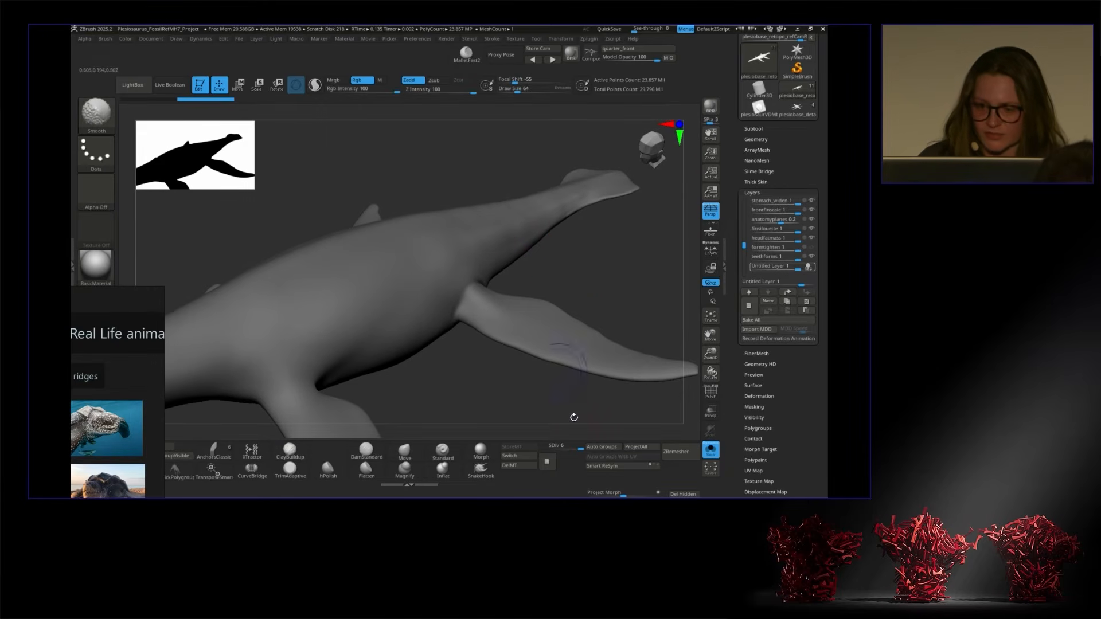
click(568, 447)
key(shift)
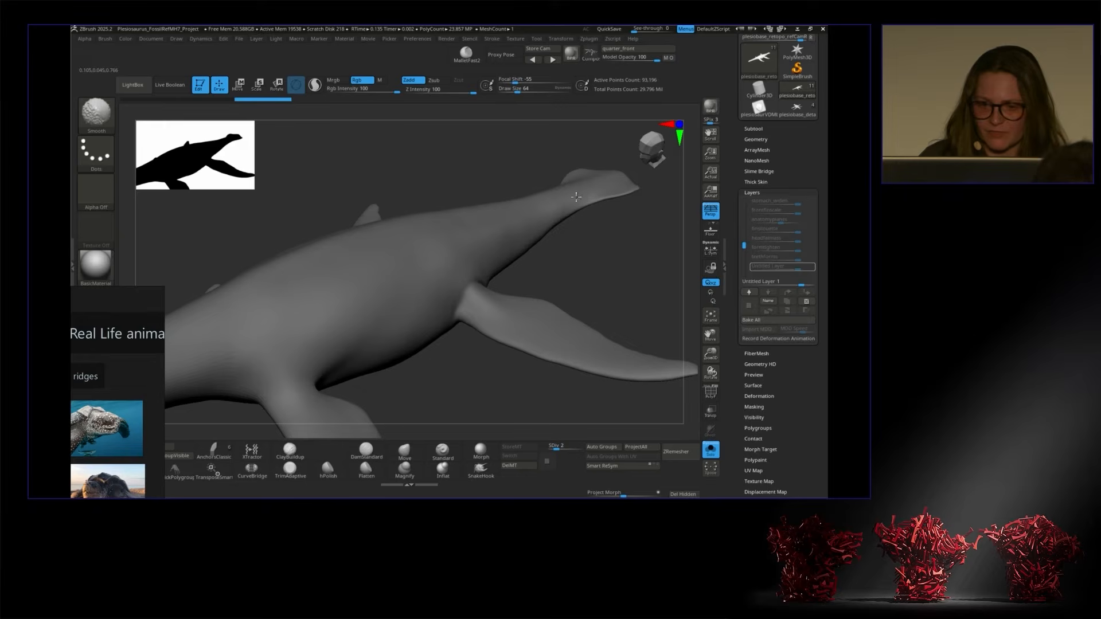
drag(590, 332, 638, 268)
click(580, 449)
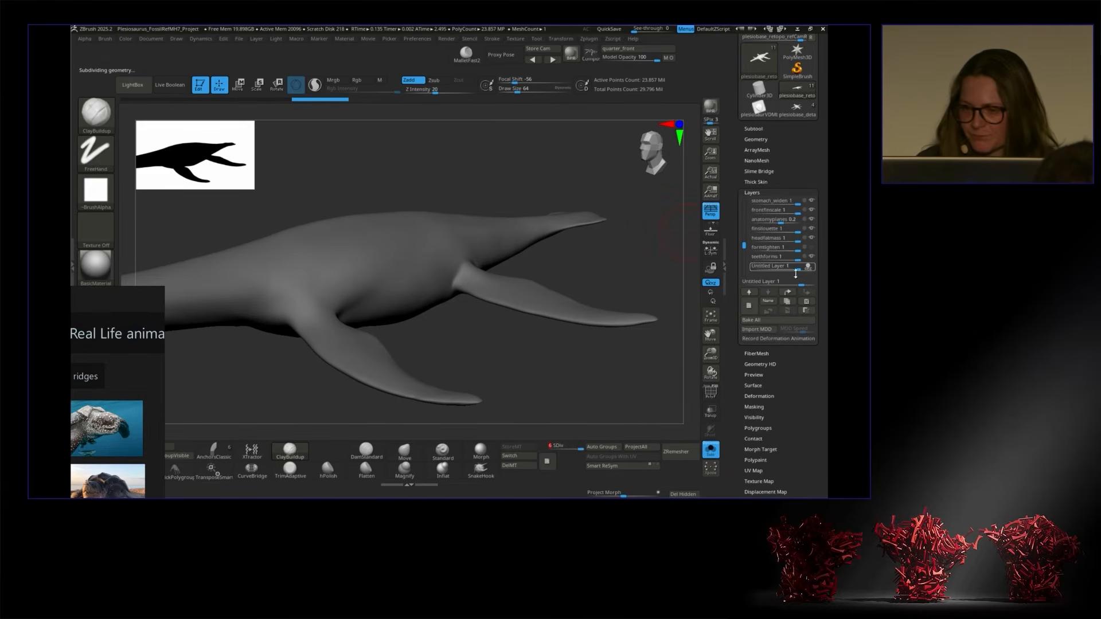
Step: Add another sculpt layer and set up the Morph brush with Z Intensity 10 and a Draw Size of about 238
click(755, 308)
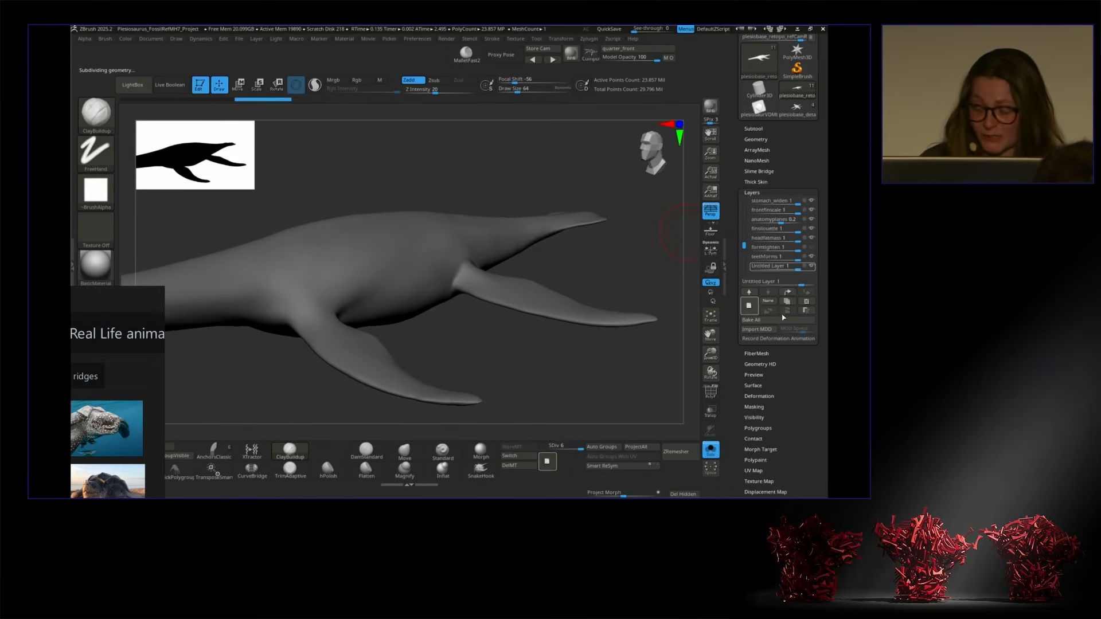
click(480, 450)
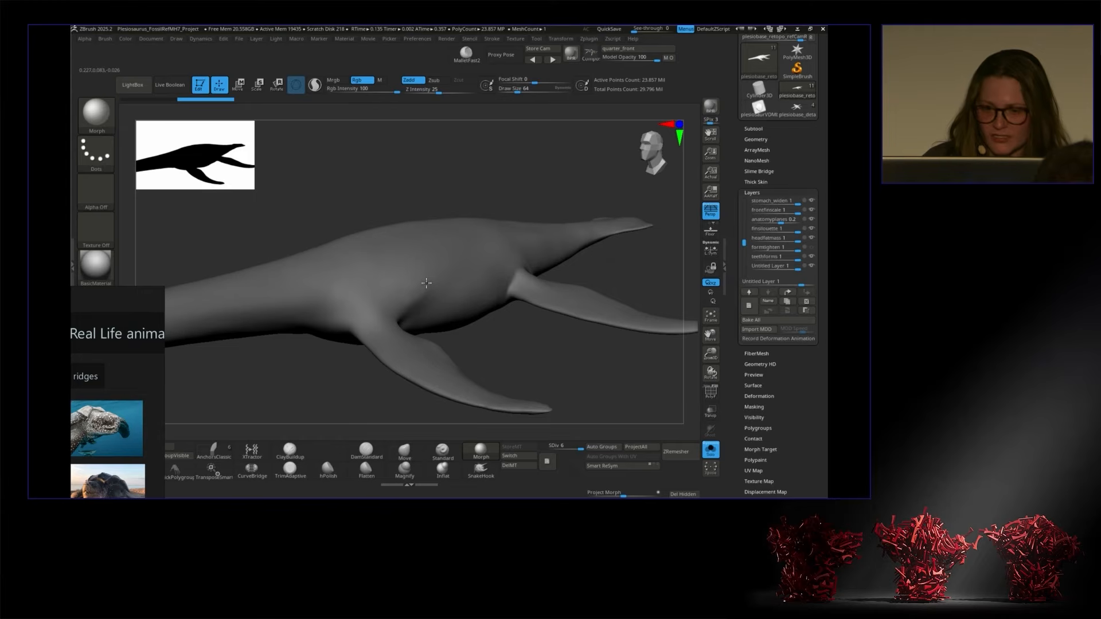
key(ctrl)
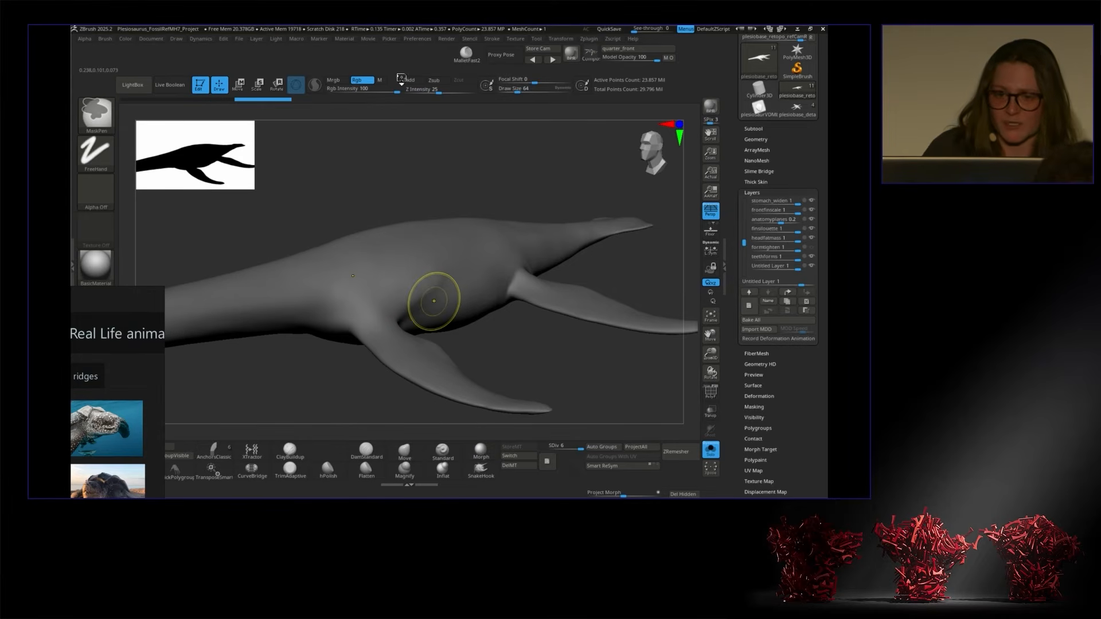
click(418, 89)
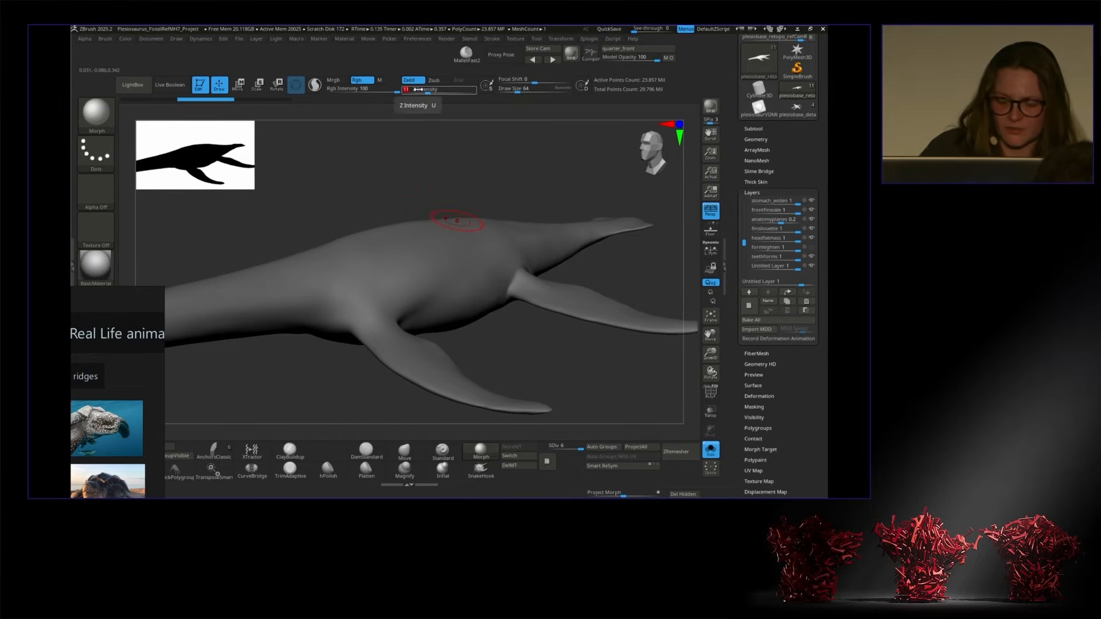
text(10)
key(Return)
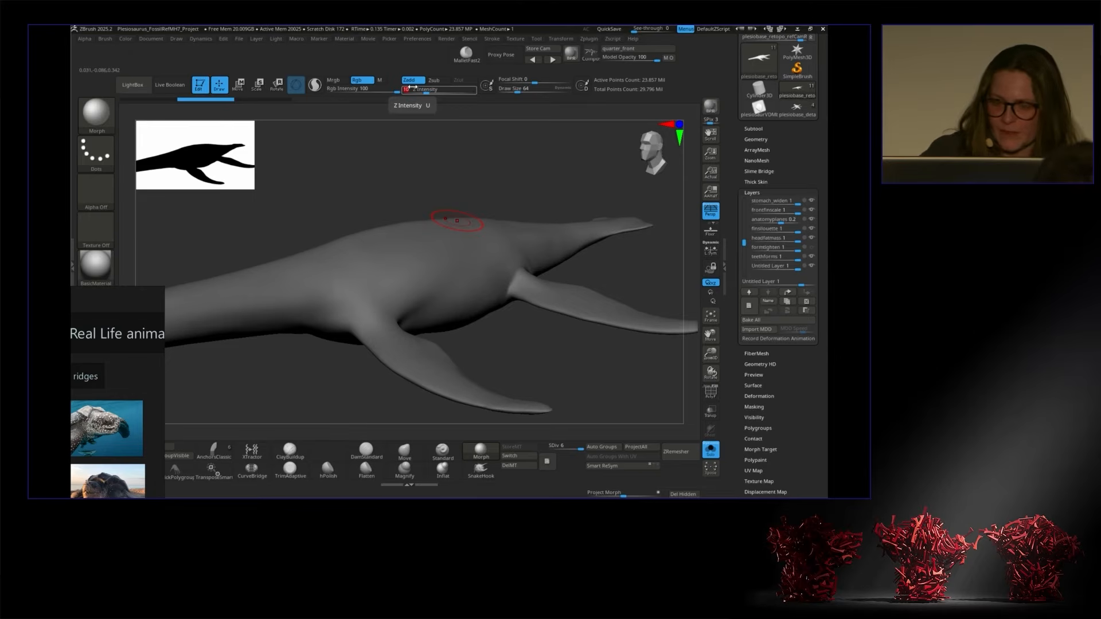
key(space)
drag(484, 201, 517, 201)
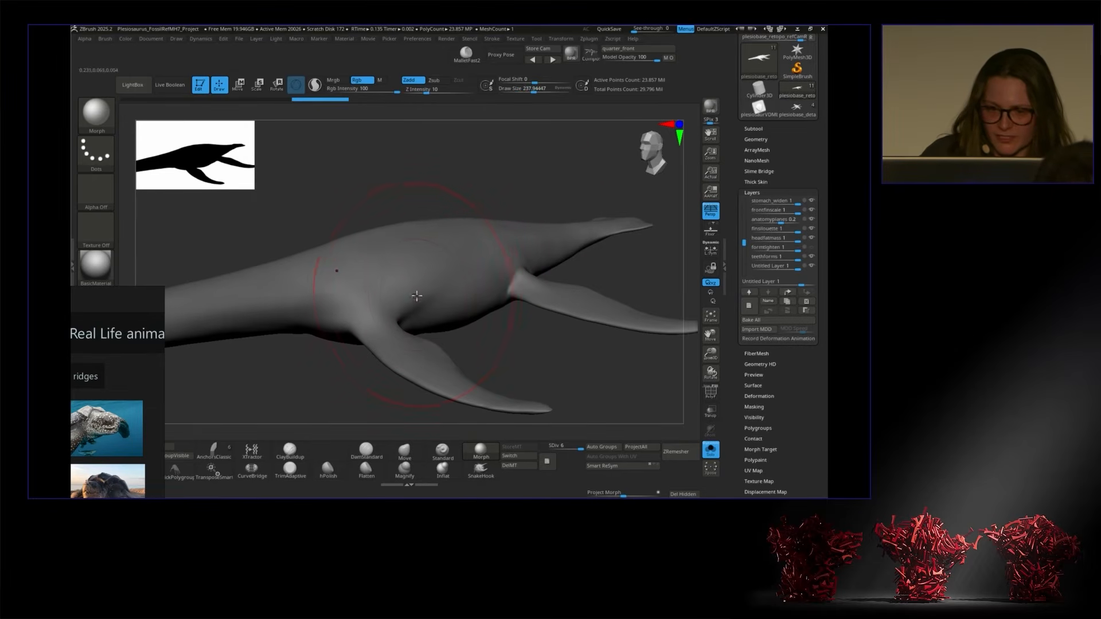
Step: Brush the stored morph target back in along the flank, the front fin base and the rear fin base with the Morph brush
drag(439, 281, 430, 293)
drag(480, 246, 431, 292)
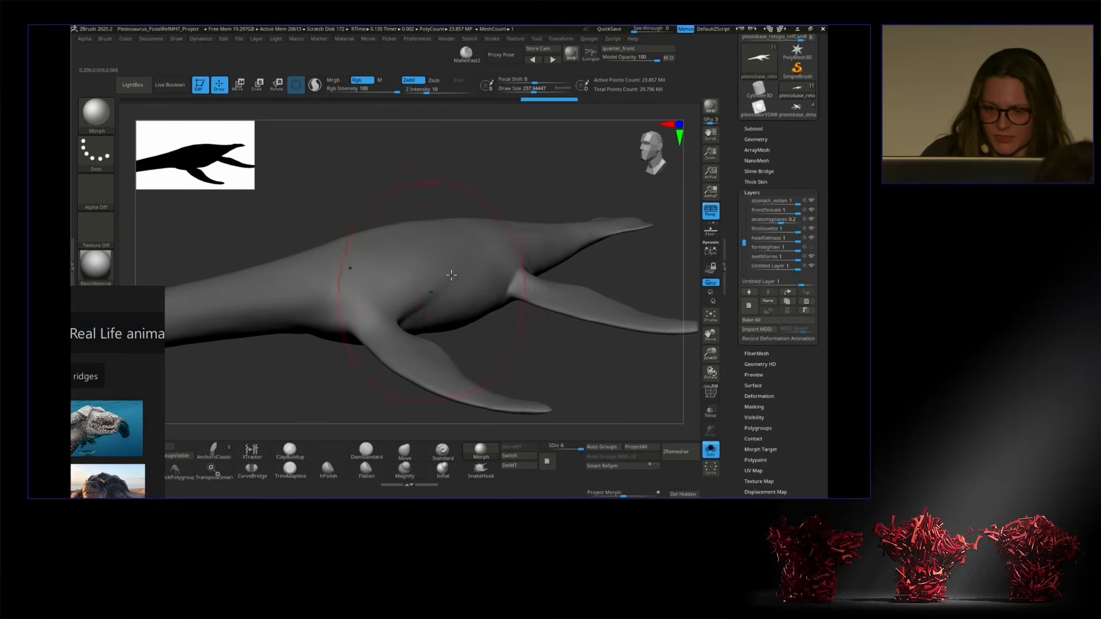
mouse_move(537, 354)
alt+mouse_down()
mouse_move(565, 314)
mouse_move(652, 361)
mouse_move(569, 363)
mouse_move(568, 336)
mouse_move(583, 336)
mouse_move(470, 262)
alt+mouse_up()
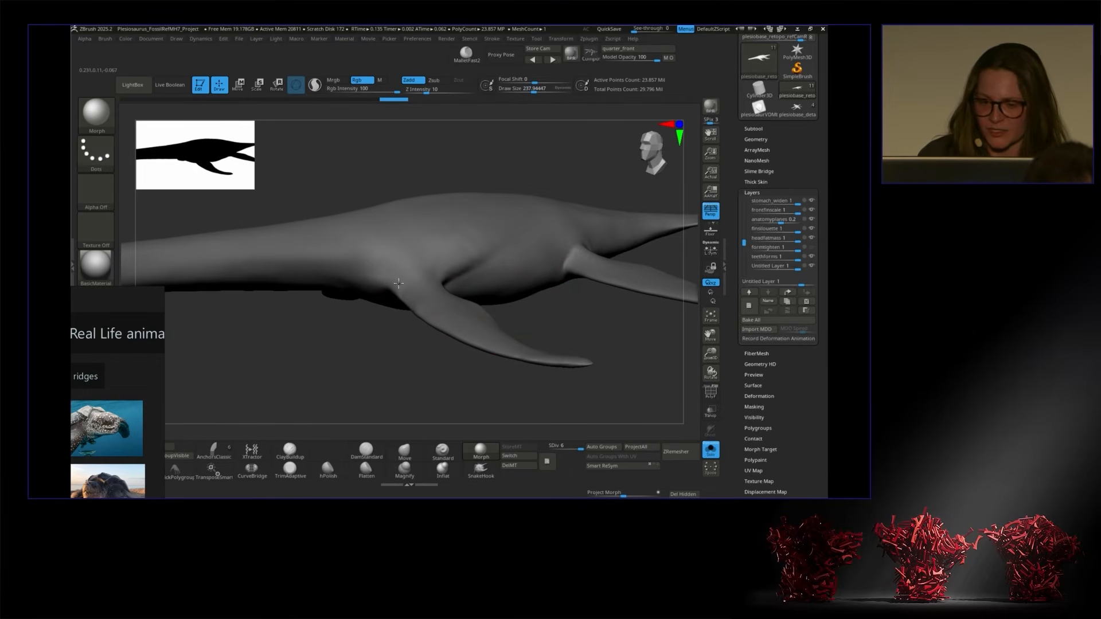
drag(386, 349, 398, 280)
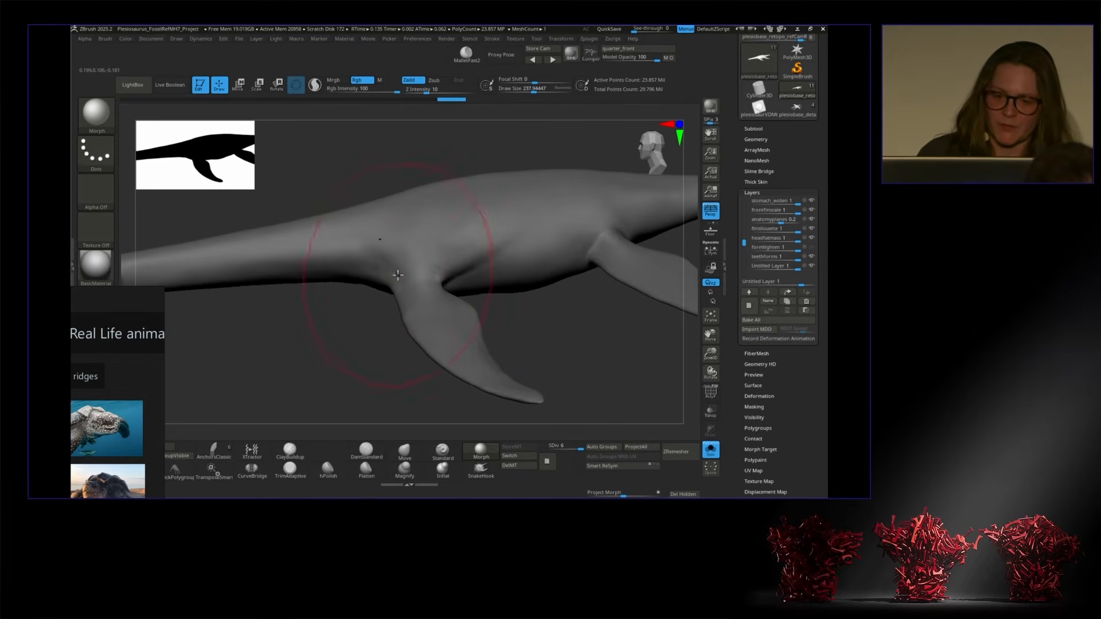
mouse_move(569, 324)
mouse_down()
mouse_move(500, 250)
mouse_move(605, 280)
mouse_move(474, 285)
mouse_up()
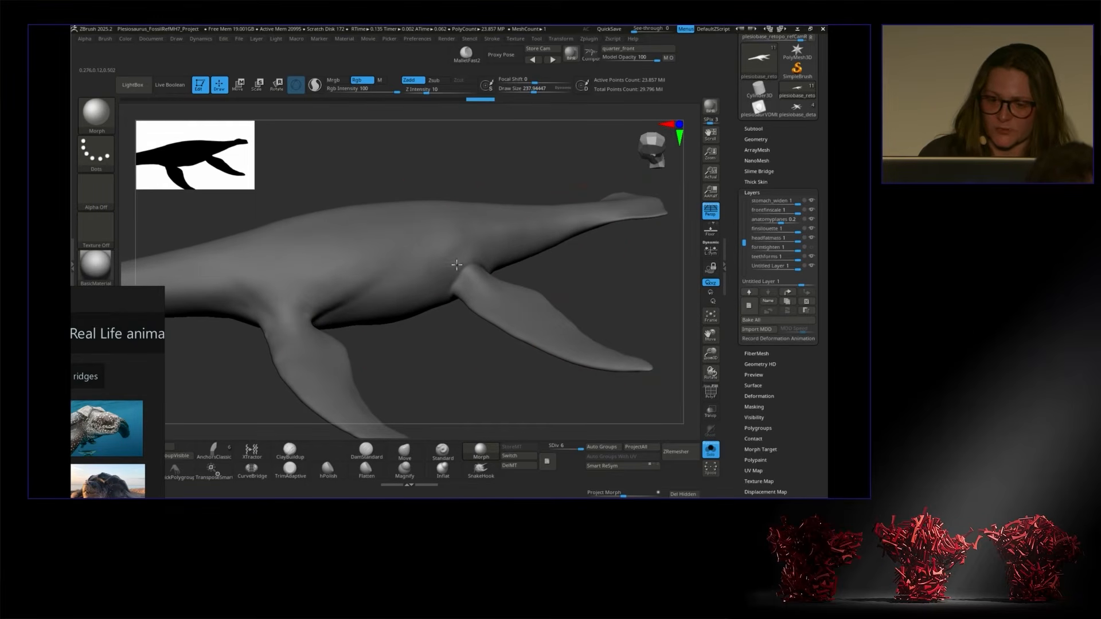
drag(438, 303, 454, 280)
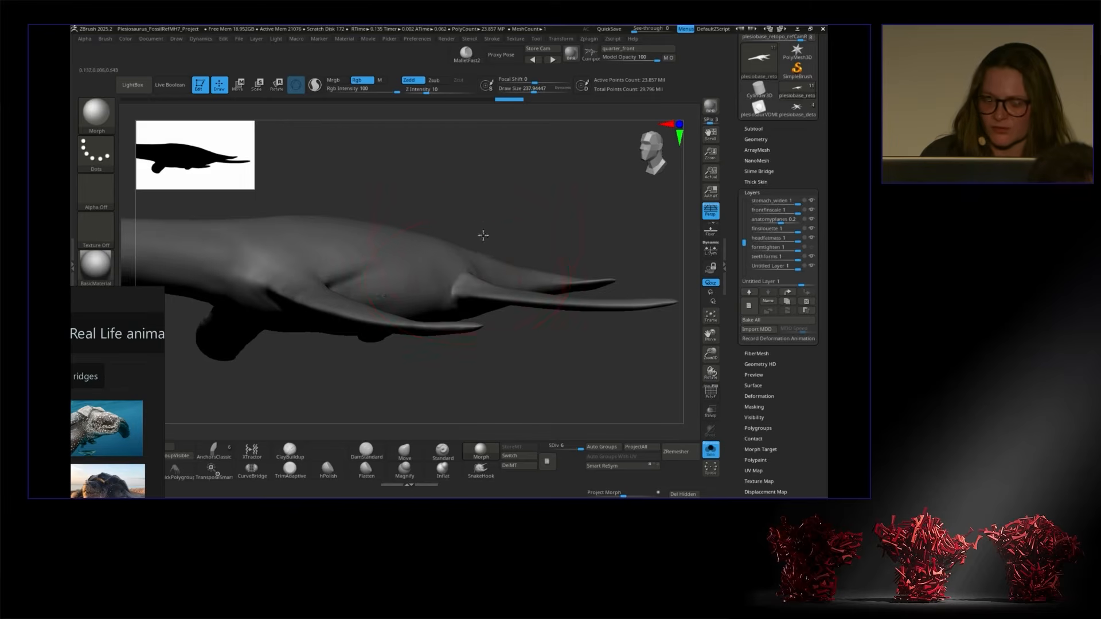
drag(483, 235, 458, 282)
drag(469, 321, 514, 367)
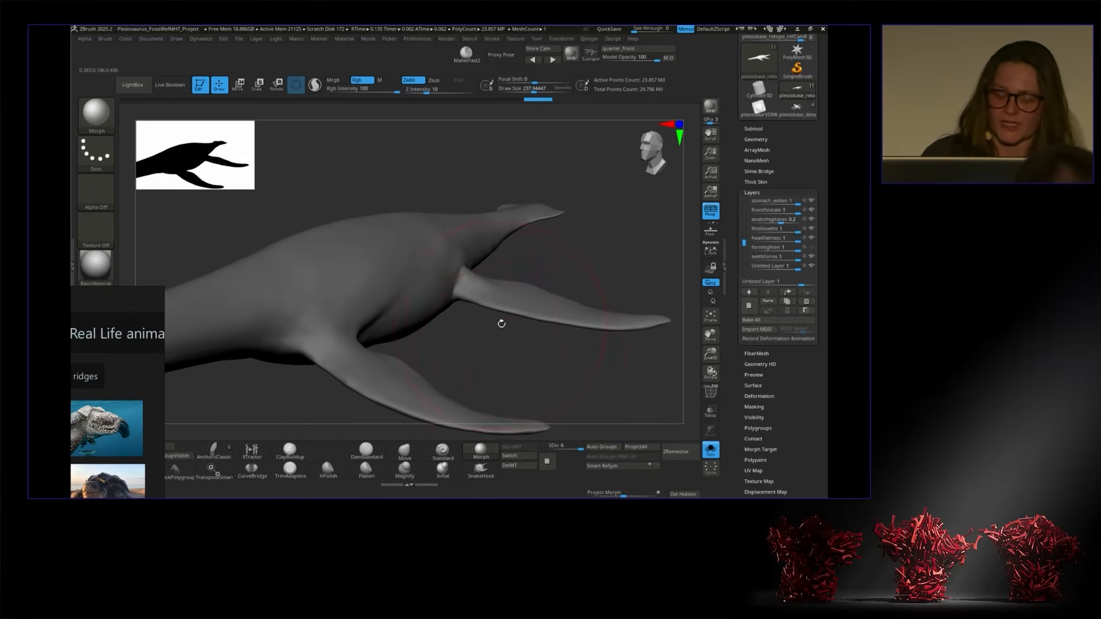
drag(504, 323, 517, 332)
drag(519, 272, 514, 290)
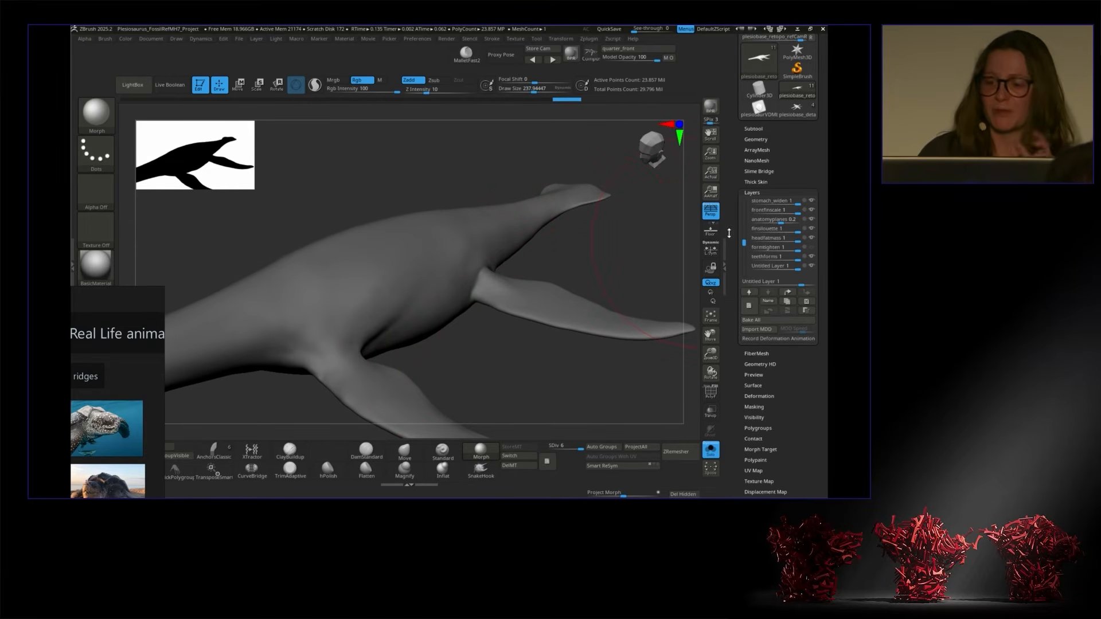
Step: Blend the stored morph target around the front fin's shoulder and stop recording on the newest untitled layer
drag(744, 248, 744, 252)
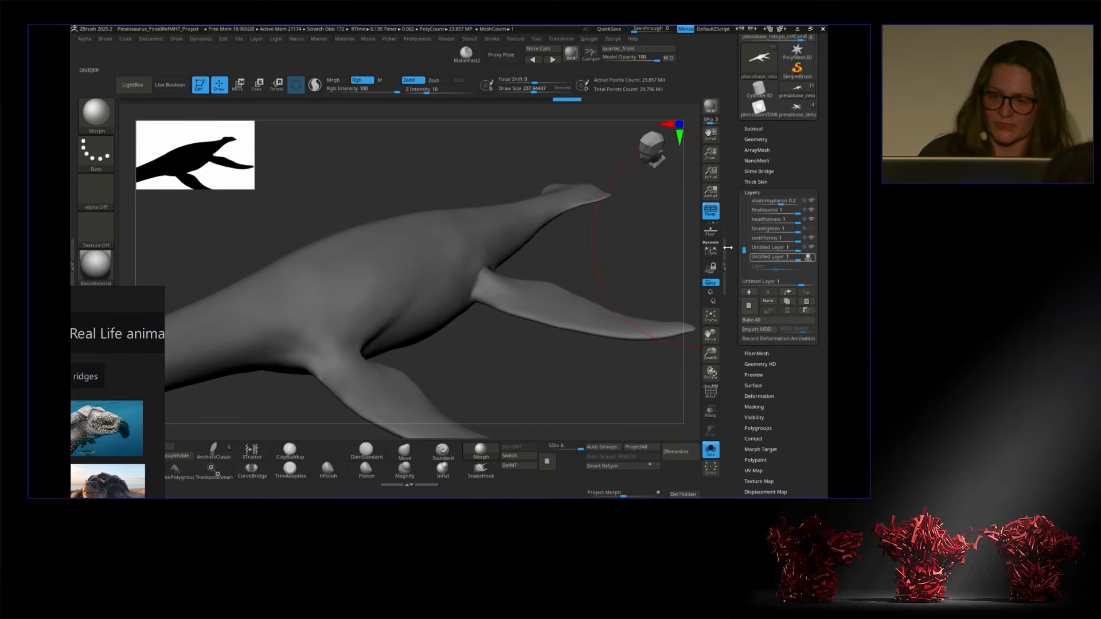
drag(658, 266, 661, 262)
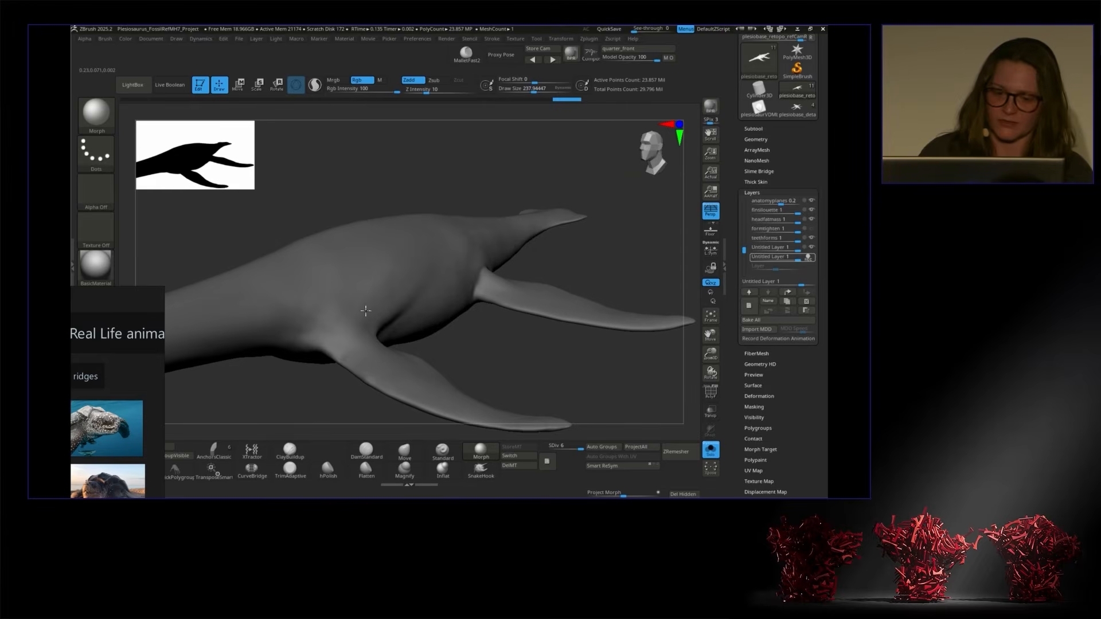
drag(363, 318, 301, 294)
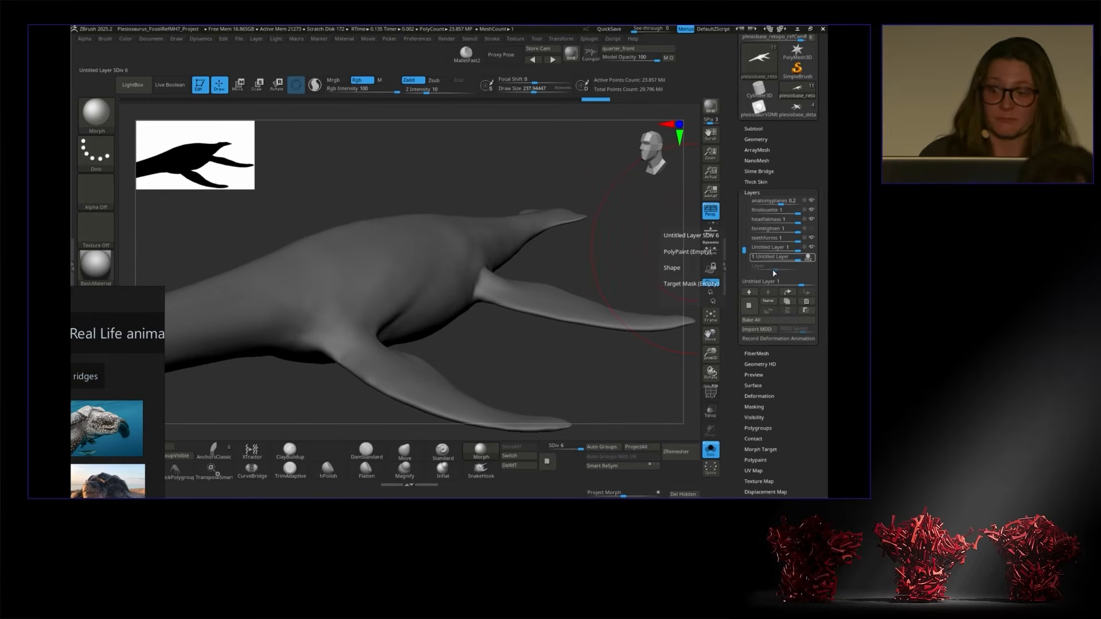
click(807, 258)
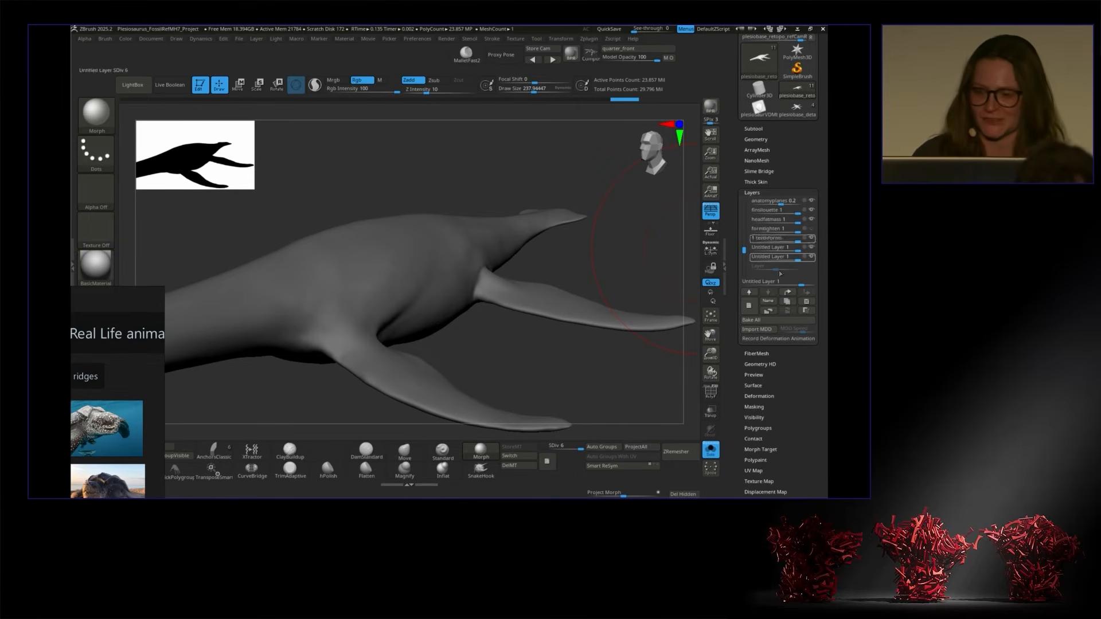
Step: Display the plesiosaur's polyframe and lower the mesh to subdivision level 2
drag(590, 279, 576, 358)
drag(709, 356, 672, 344)
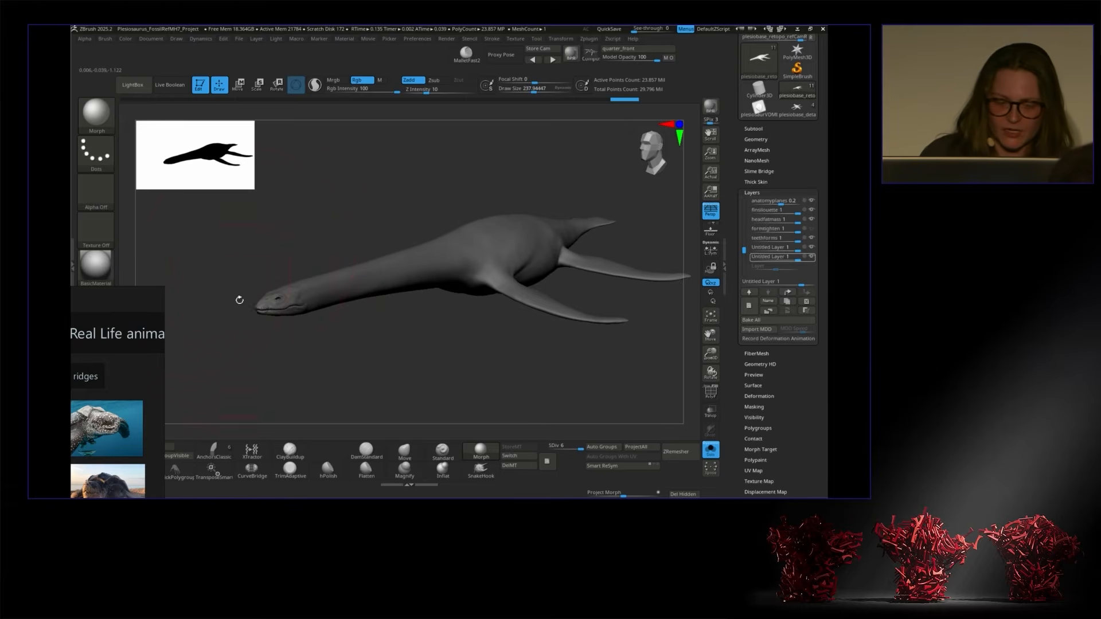
drag(101, 295, 94, 297)
drag(470, 358, 705, 342)
click(709, 392)
alt+drag(597, 323, 585, 313)
click(554, 444)
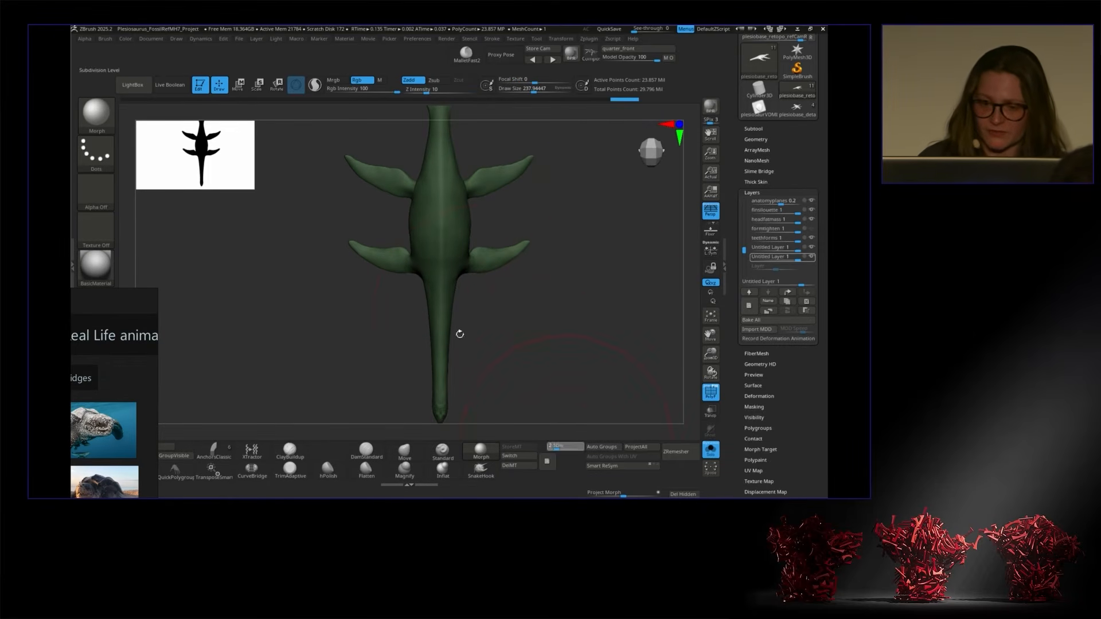
Step: Choose the QuickPolygroup brush and switch the polyframe display off and back on
click(179, 475)
drag(347, 376, 511, 332)
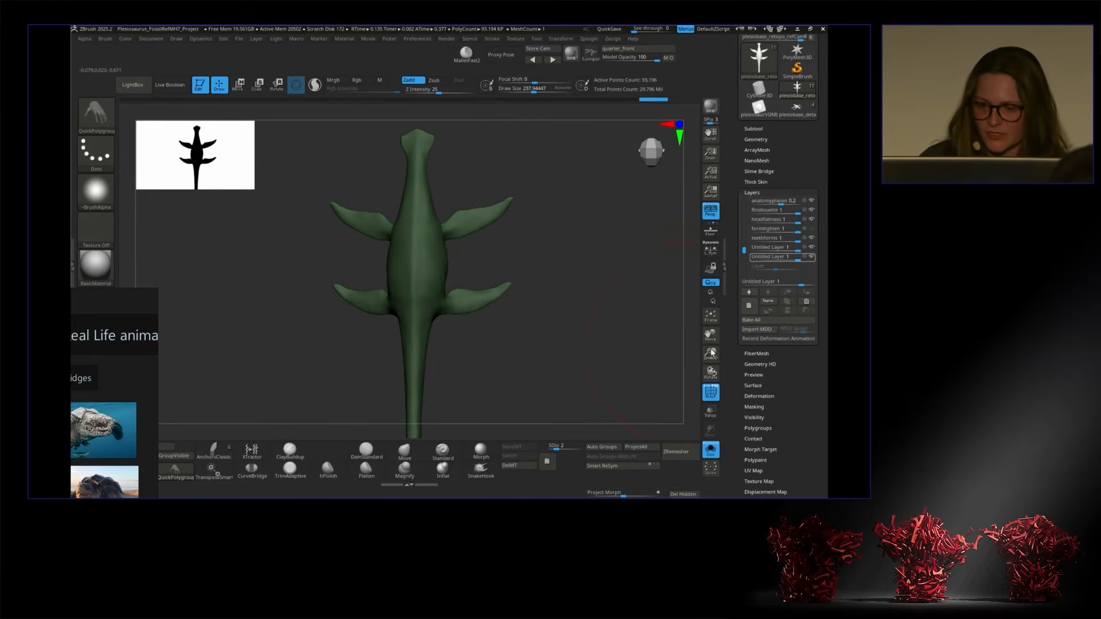
click(710, 392)
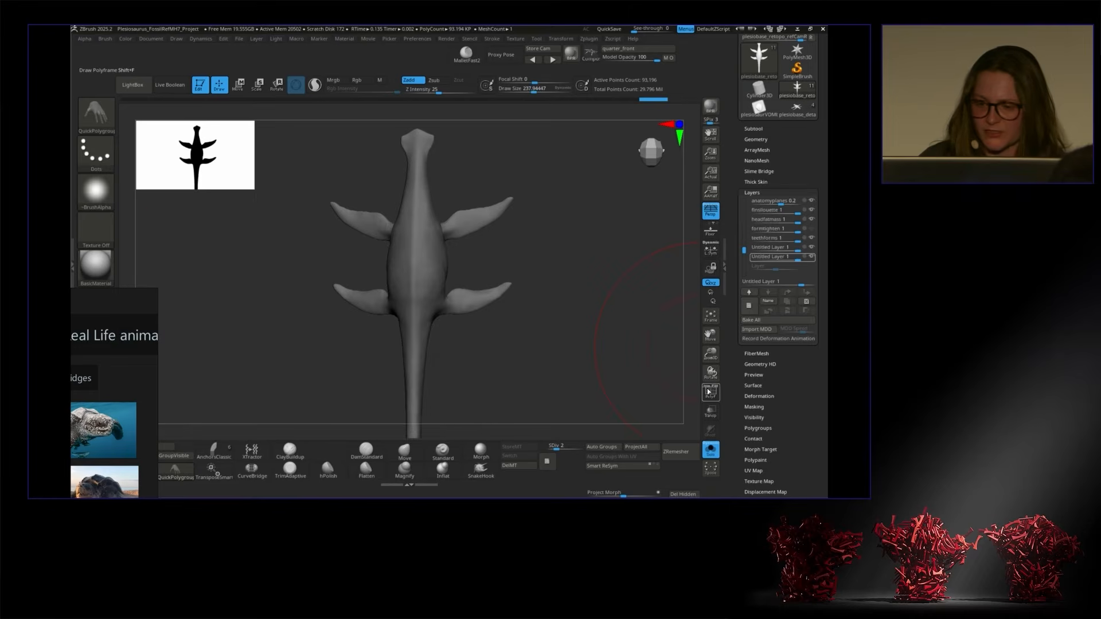
click(708, 390)
Step: Examine the wireframe topology of the torso and around the front fin roots at close range
drag(710, 354, 710, 396)
alt+drag(549, 384, 607, 308)
drag(710, 354, 710, 394)
alt+drag(686, 293, 651, 270)
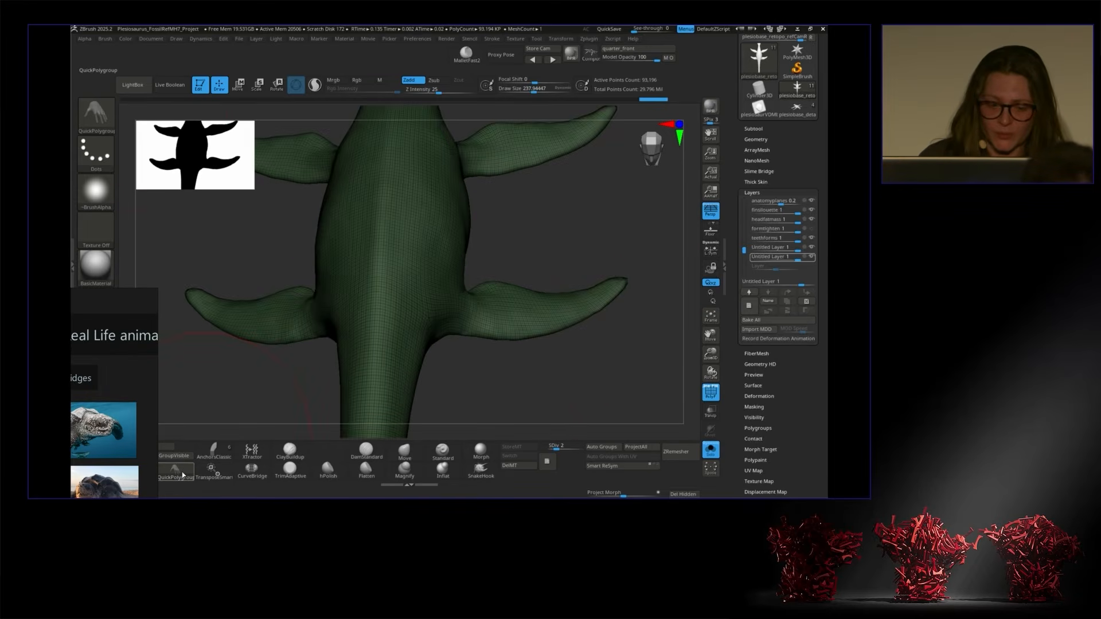
drag(528, 386, 583, 252)
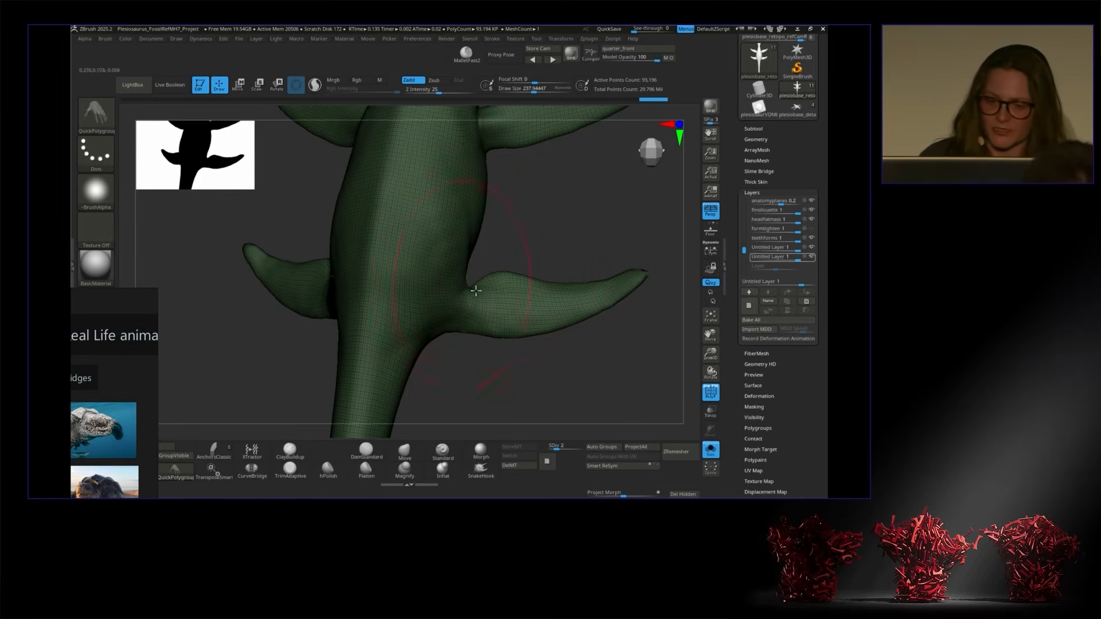
drag(482, 369, 478, 247)
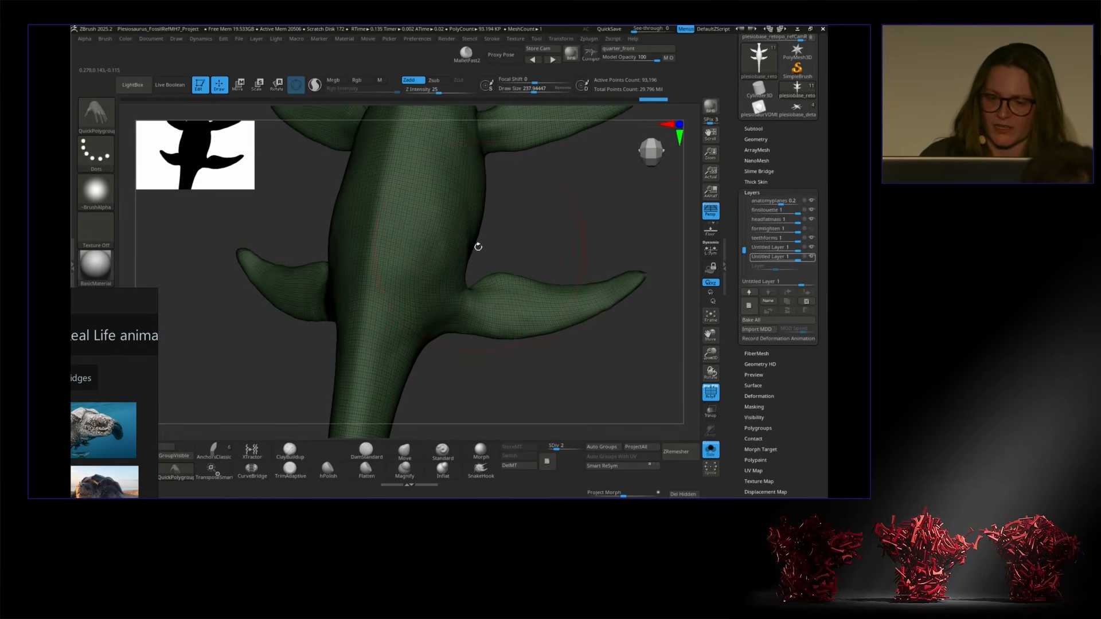
click(482, 310)
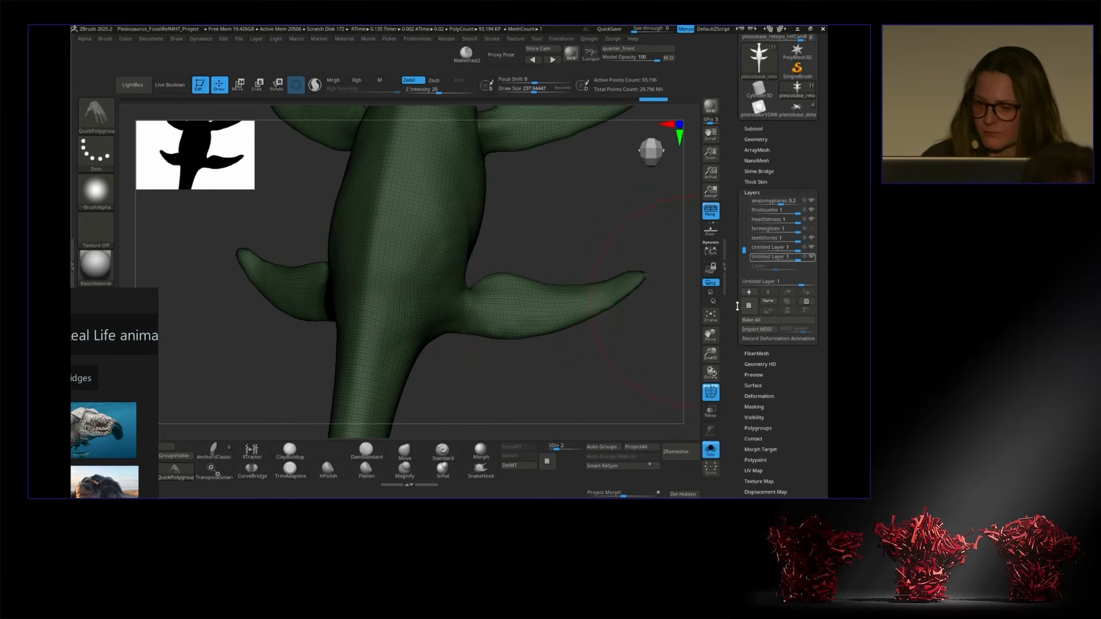
Step: Add another sculpt layer with the mesh at subdivision level 6, and lower the mesh to level 1
click(748, 305)
drag(556, 446, 593, 450)
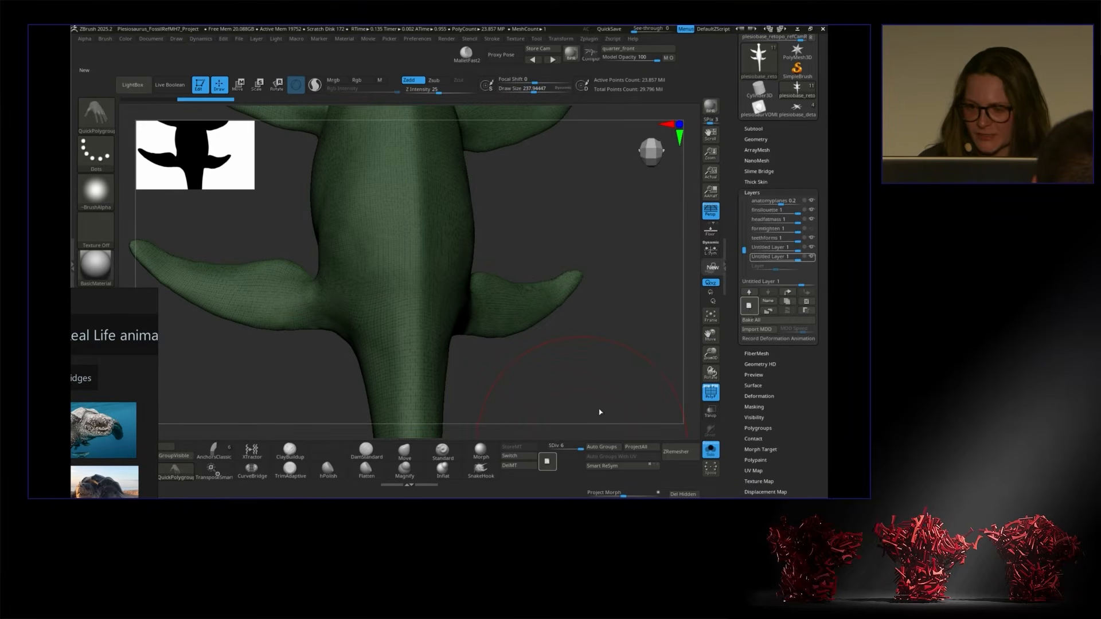
drag(578, 448, 540, 448)
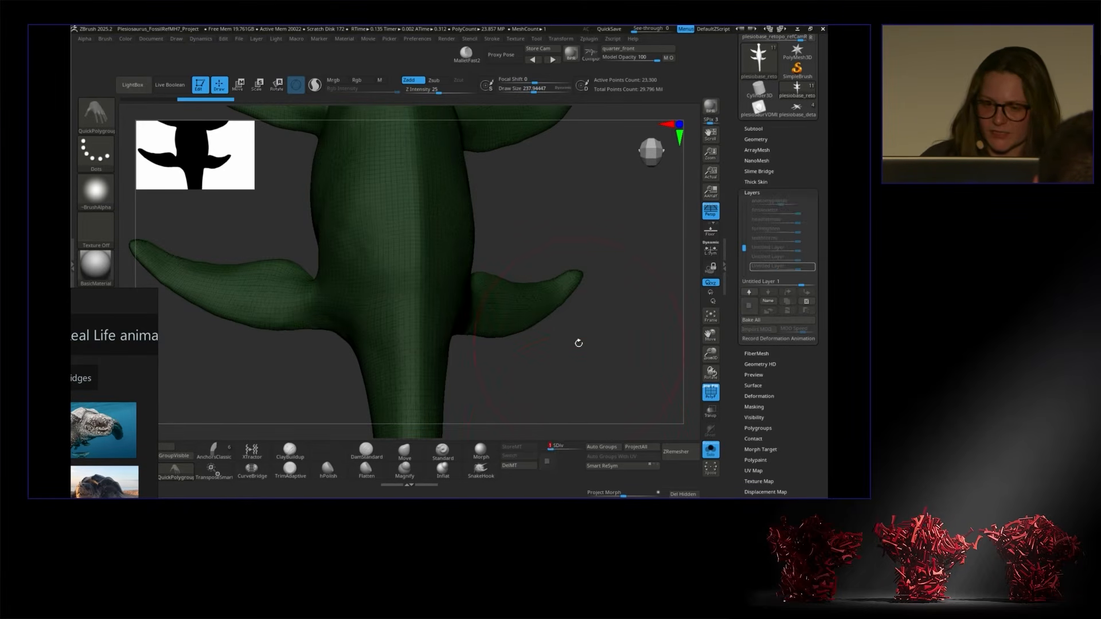
drag(578, 343, 531, 327)
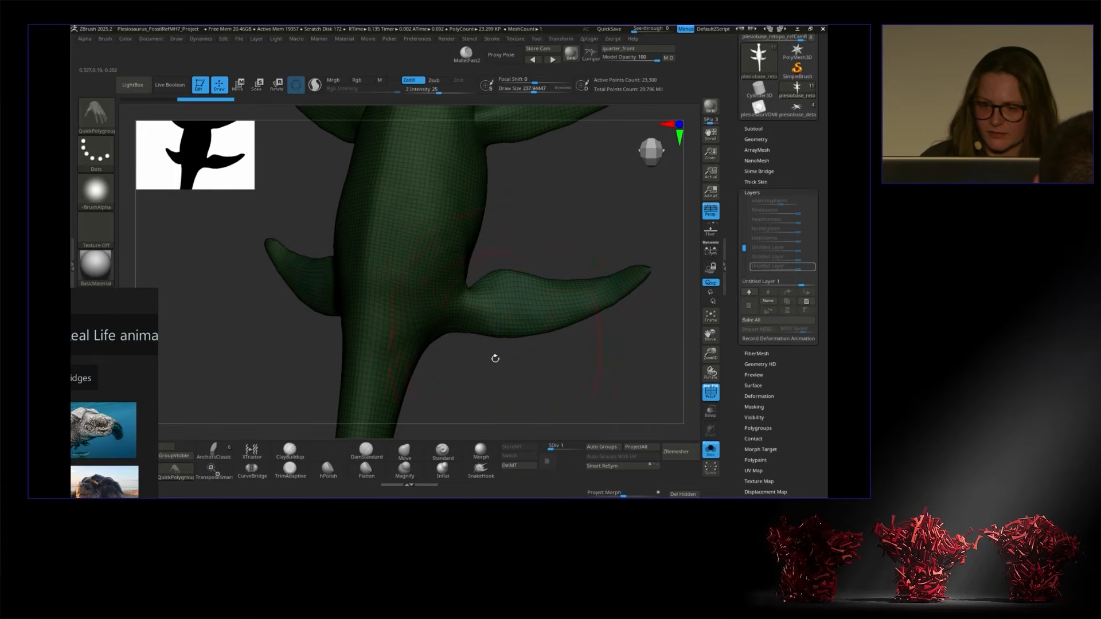
Step: Hide the wireframe lines, then give the shoulder section between the front fins and the upper neck with head separate polygroups
drag(494, 359, 597, 361)
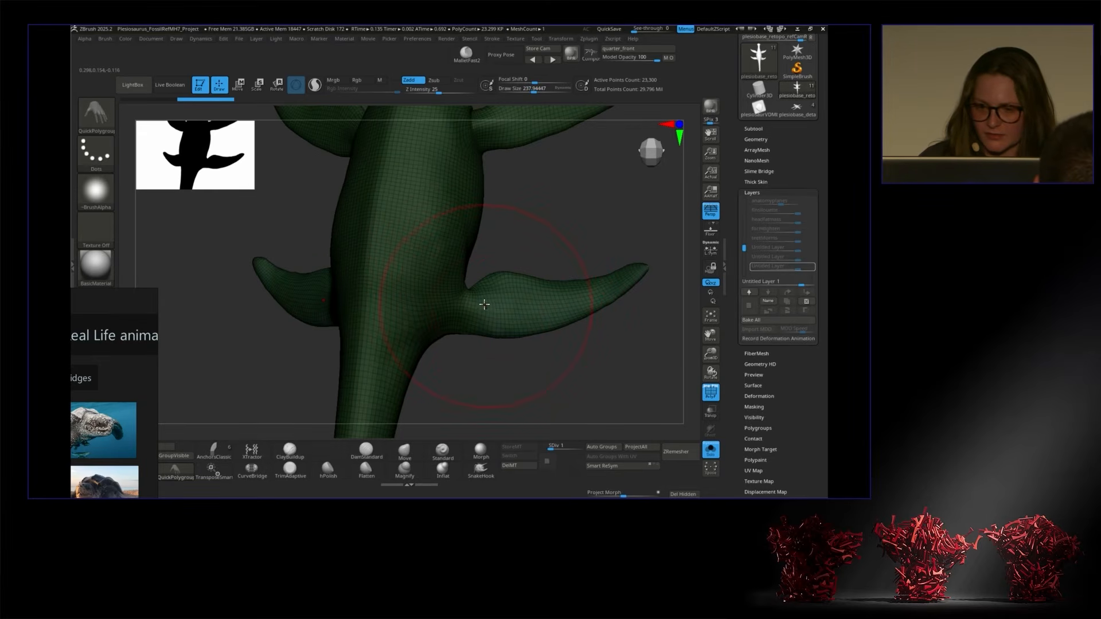
click(710, 392)
drag(650, 382, 470, 281)
drag(523, 342, 456, 327)
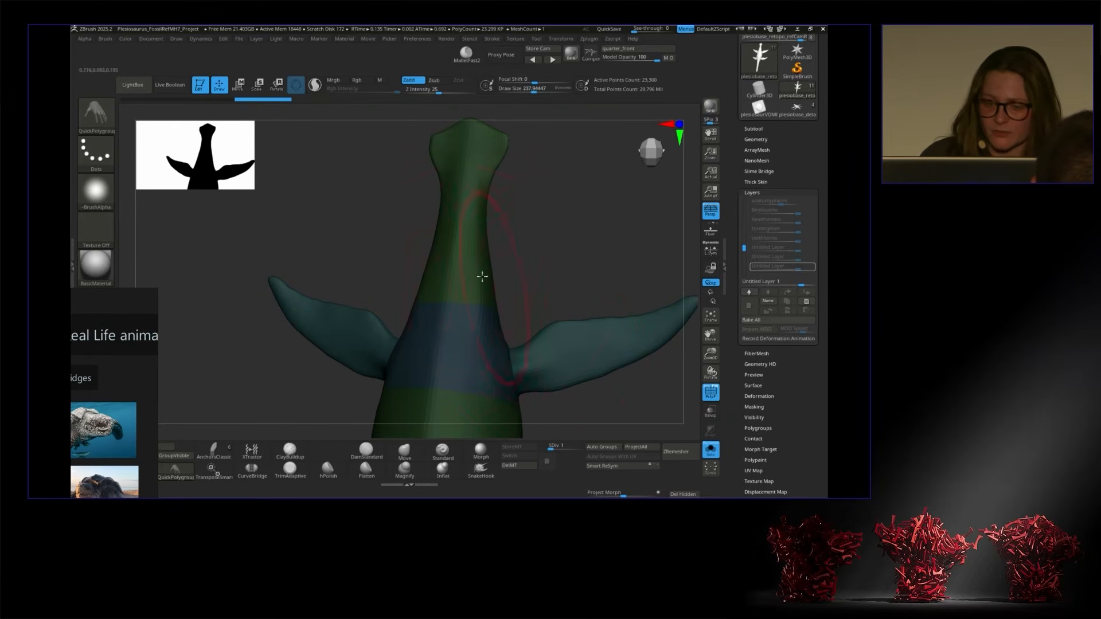
click(470, 252)
alt+drag(540, 280, 553, 321)
drag(481, 153, 475, 146)
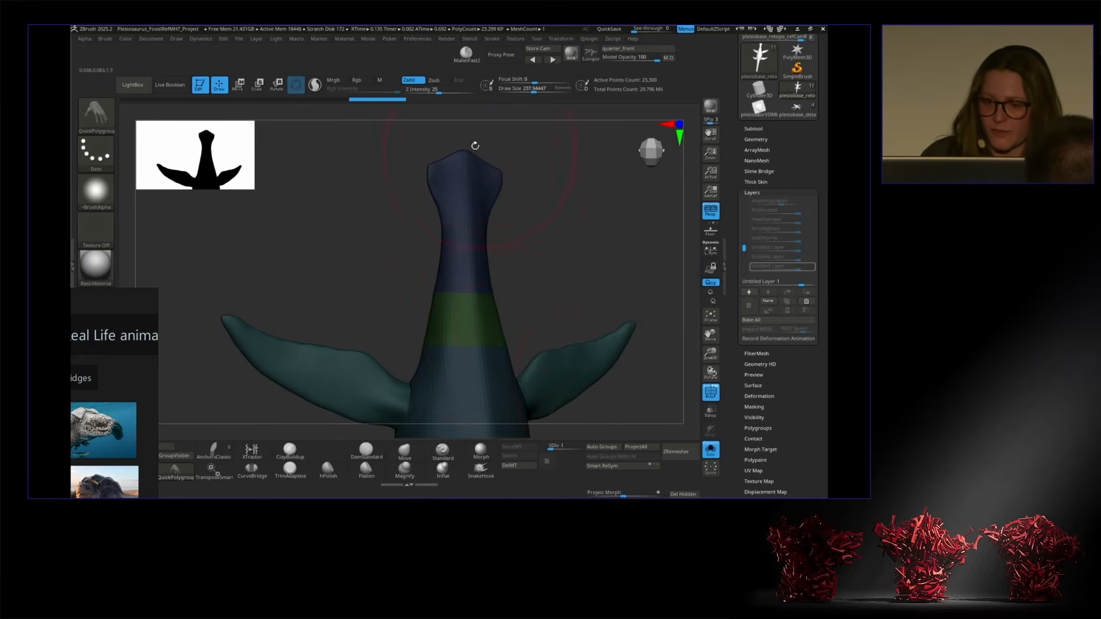
Step: Assign the tail behind the rear fins to its own polygroup
alt+drag(625, 383, 622, 145)
alt+drag(536, 317, 538, 239)
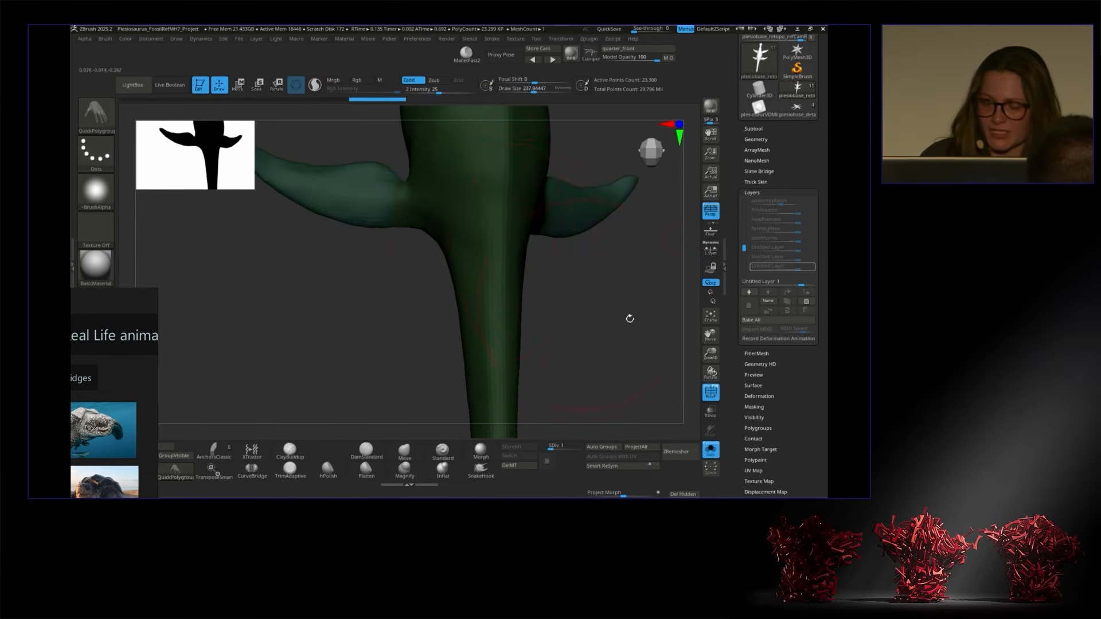
drag(713, 358, 664, 370)
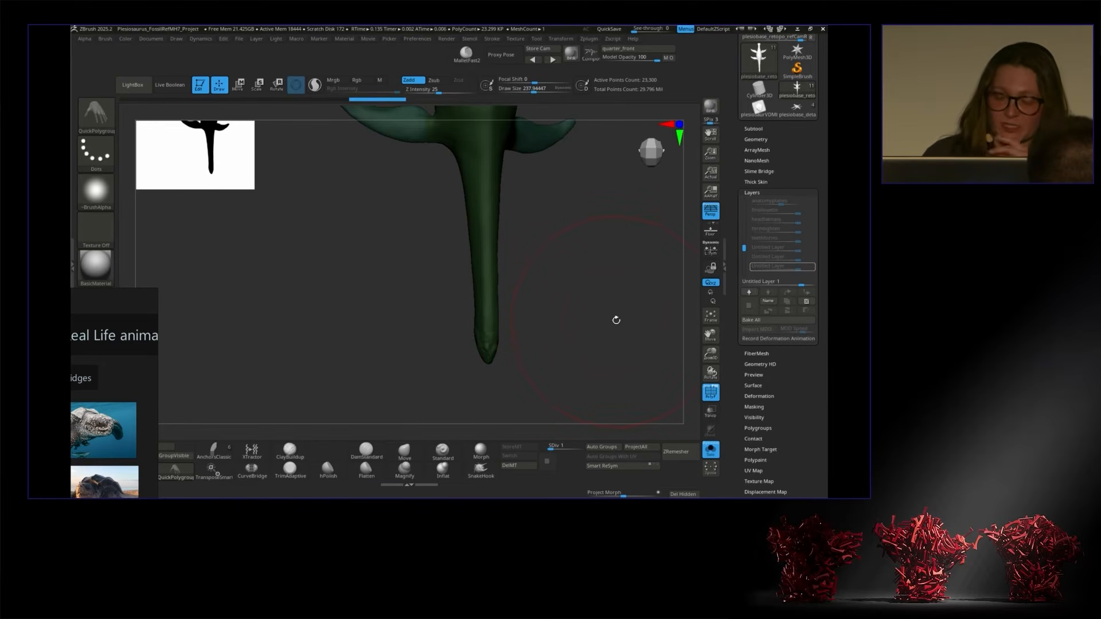
drag(613, 313, 607, 261)
alt+drag(561, 123, 529, 354)
drag(549, 301, 595, 344)
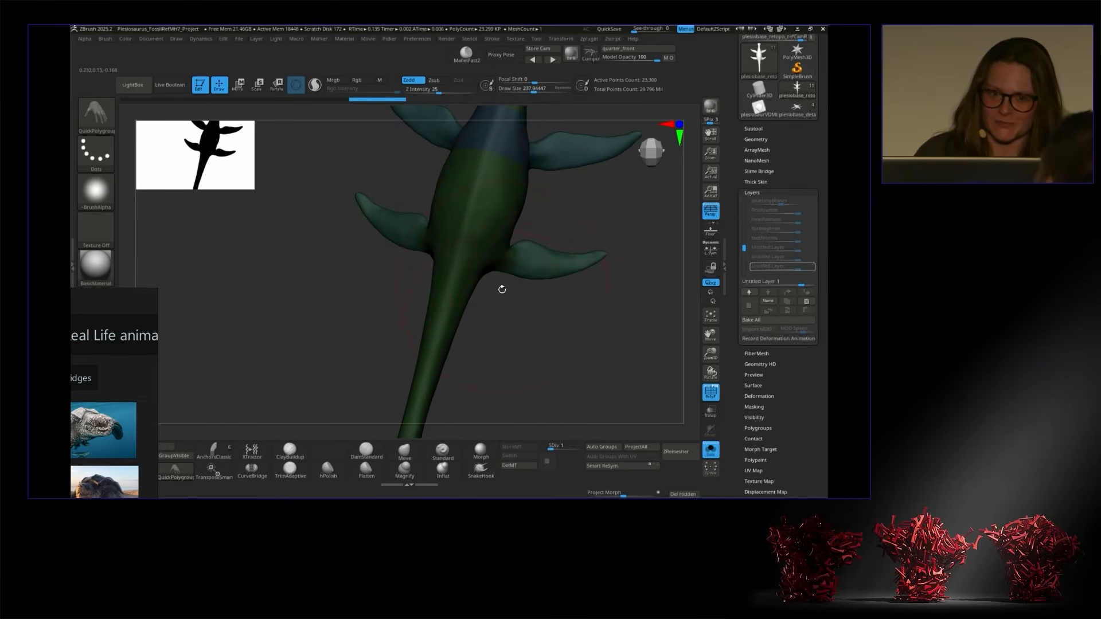
drag(503, 322, 536, 265)
drag(710, 354, 709, 375)
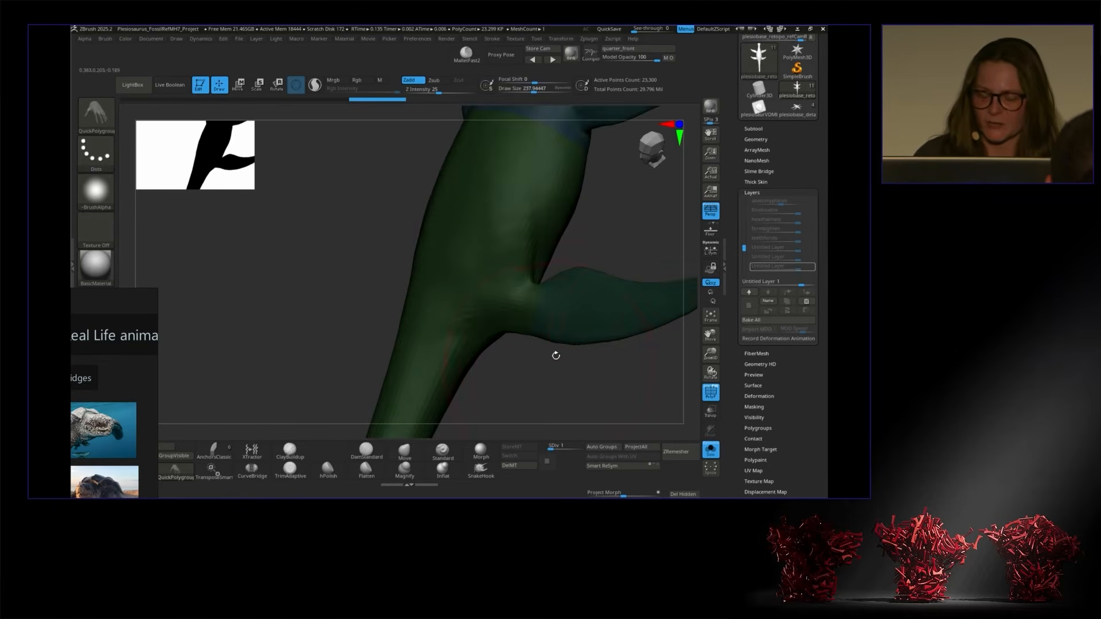
alt+drag(548, 369, 590, 269)
click(479, 257)
drag(709, 354, 709, 336)
alt+drag(558, 329, 594, 319)
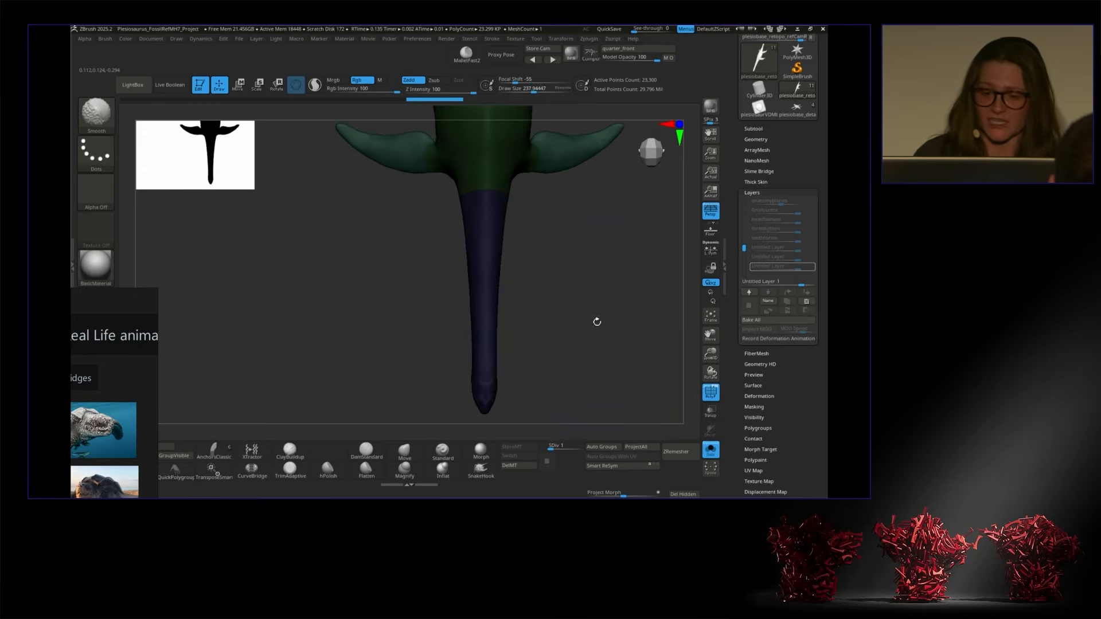
drag(709, 347, 708, 328)
alt+drag(630, 281, 642, 398)
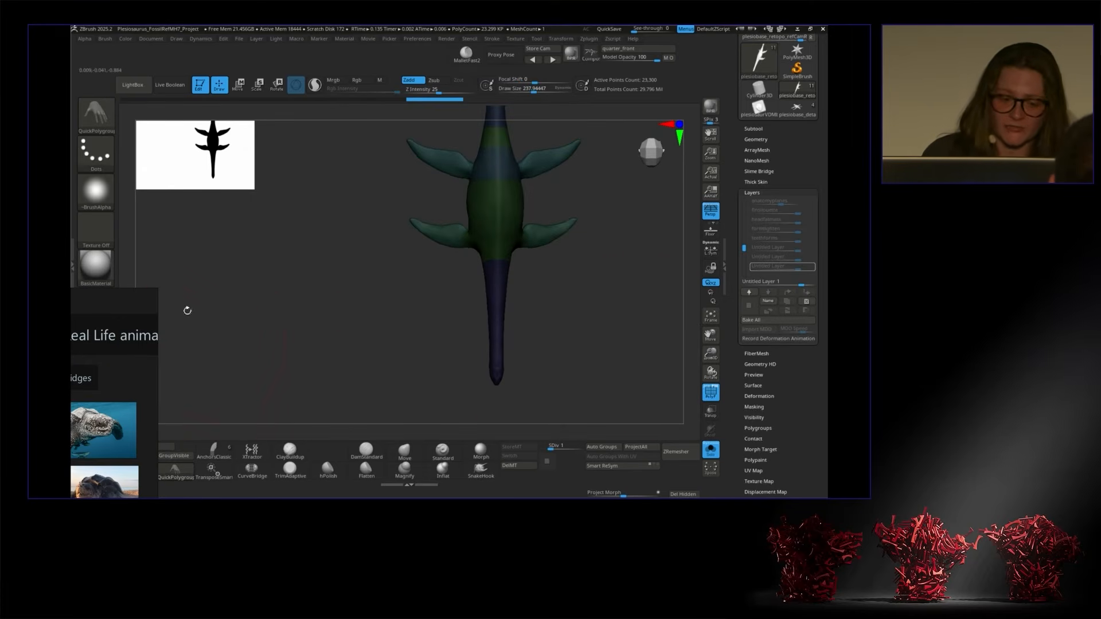
Step: Move the reference image board out of the way of the plesiosaur and the brush settings
mouse_move(120, 302)
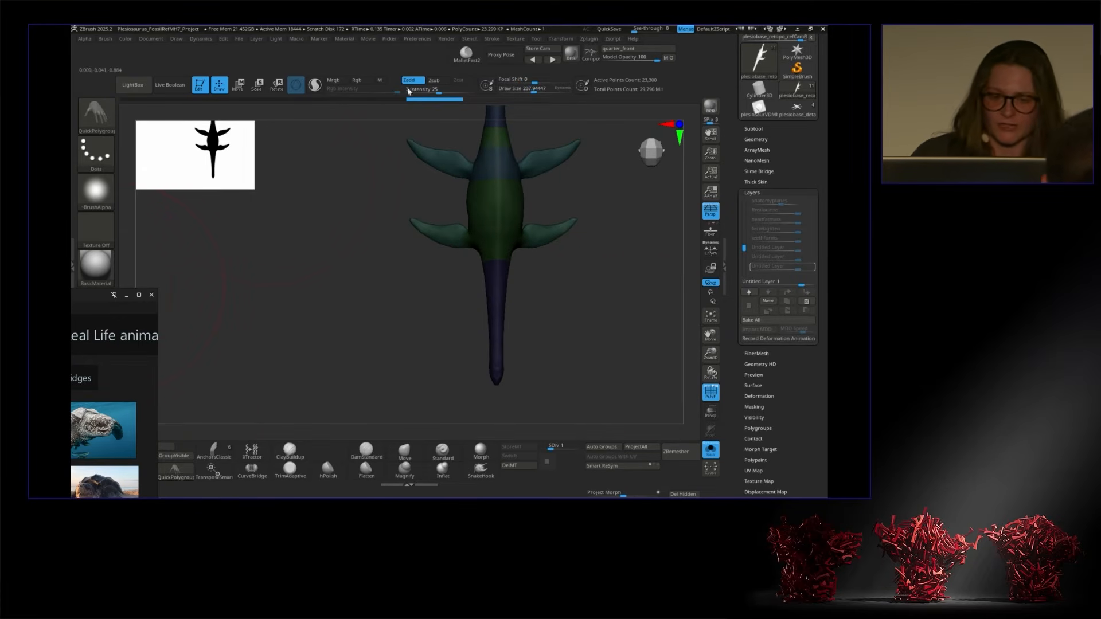
drag(258, 241, 78, 324)
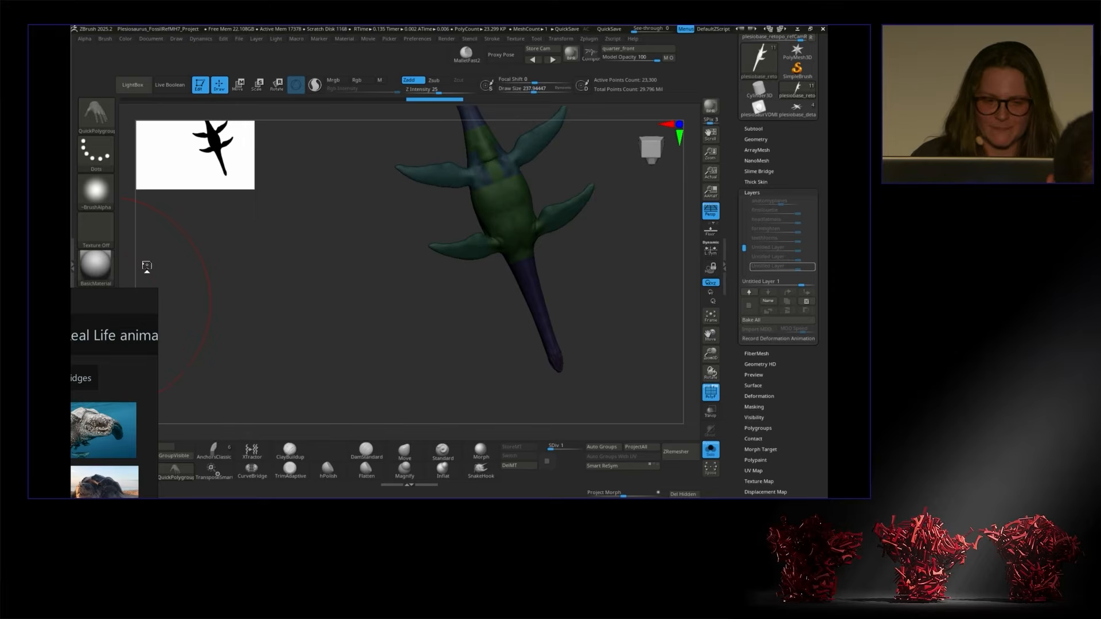
drag(146, 266, 169, 272)
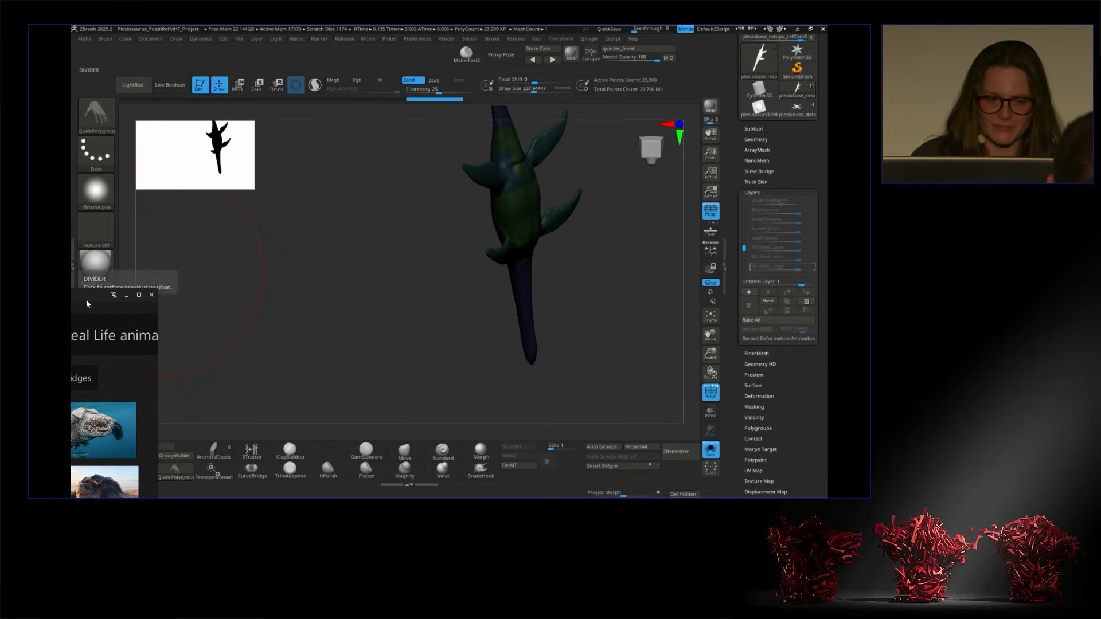
drag(95, 303, 641, 449)
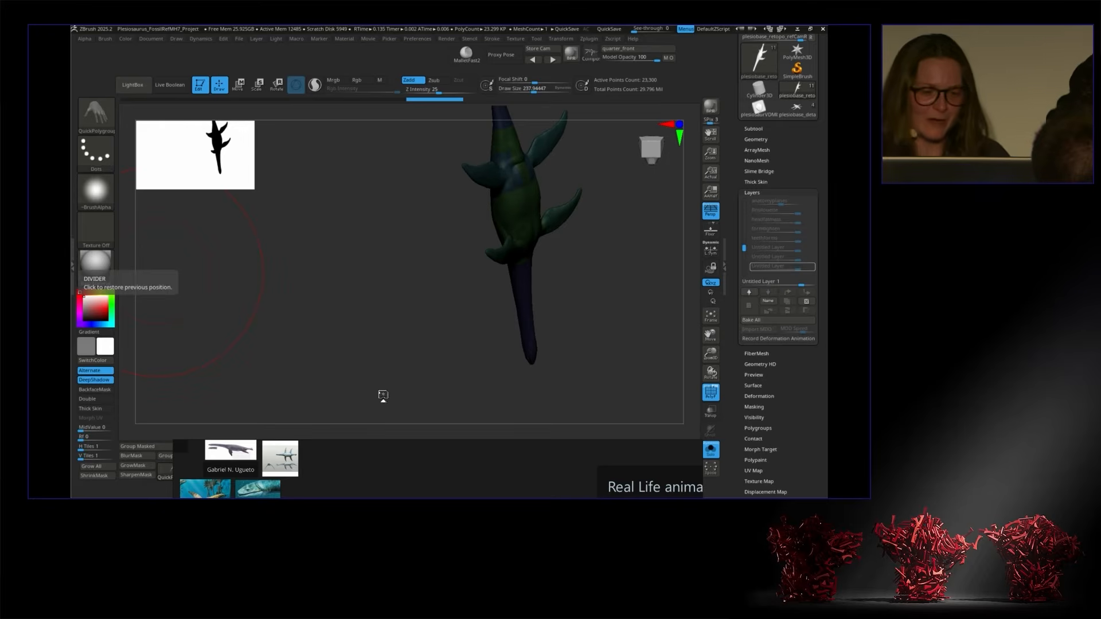
drag(359, 302, 458, 301)
drag(388, 447, 401, 469)
drag(322, 263, 467, 392)
drag(393, 281, 487, 319)
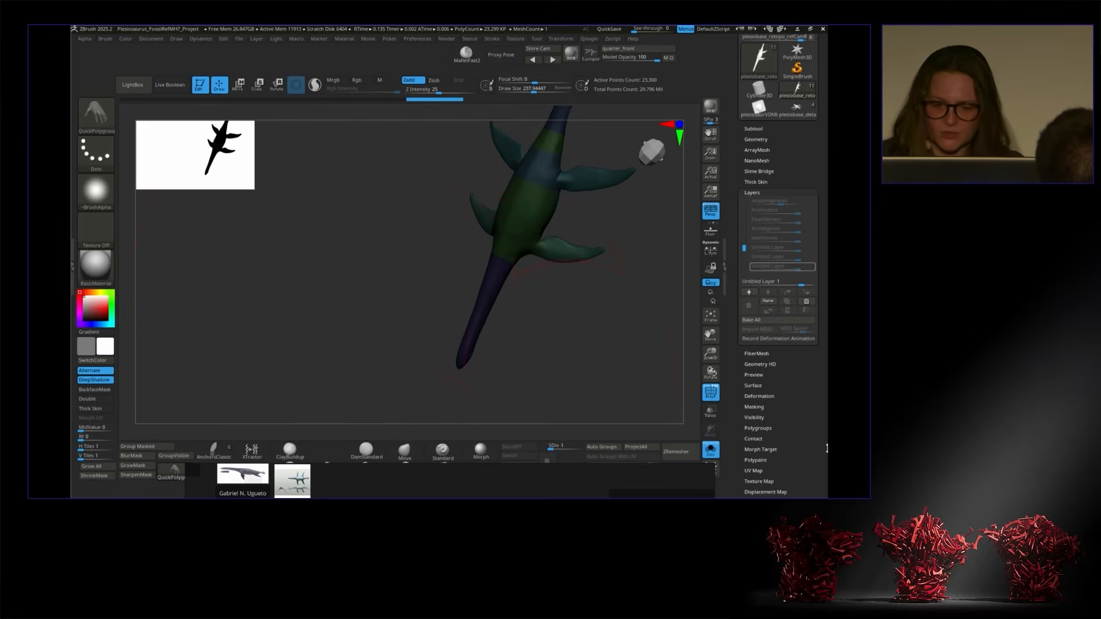
Step: Choose the AnchorsClassic brush with the plesiosaur's tail in view
drag(710, 354, 710, 375)
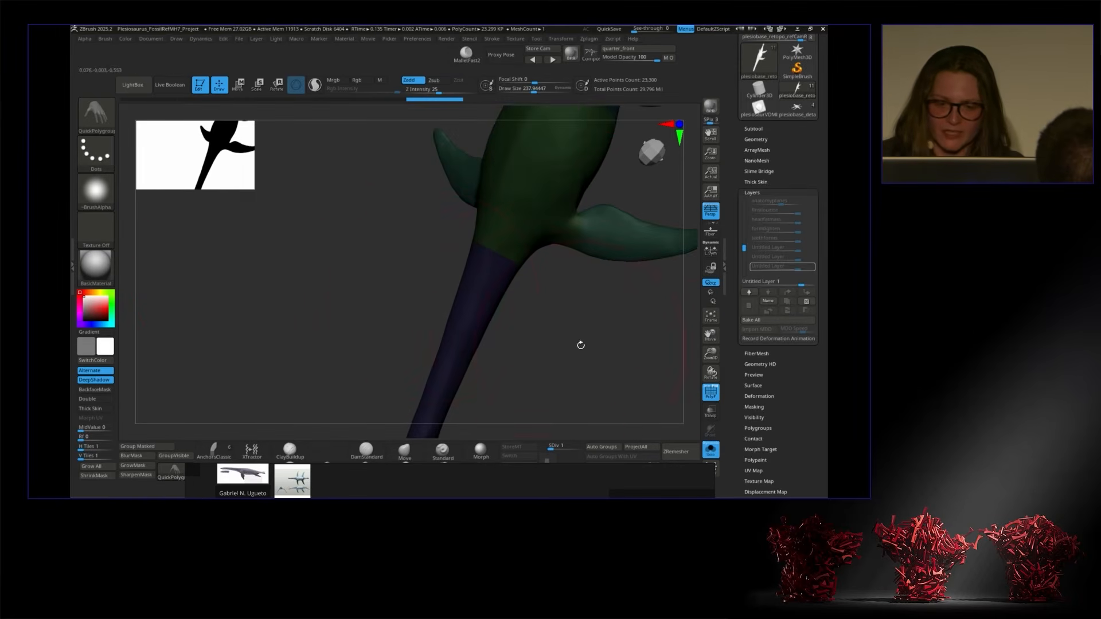
alt+drag(580, 345, 592, 350)
drag(710, 355, 562, 342)
click(214, 450)
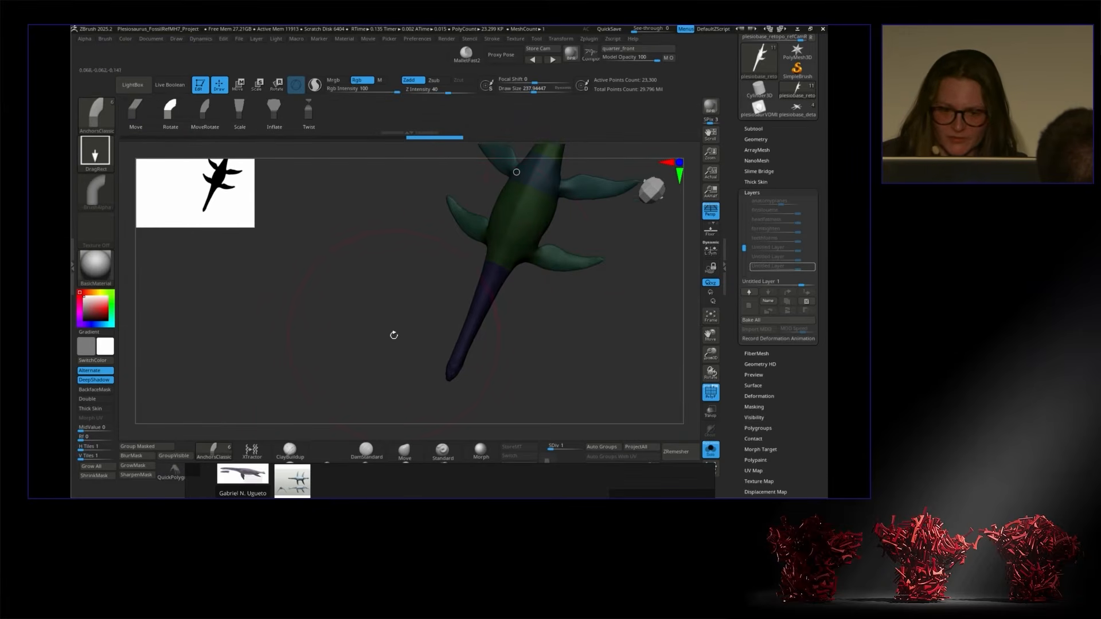
Step: Try to pose the tail with anchors at its root and tip, and undo the deformation
click(497, 265)
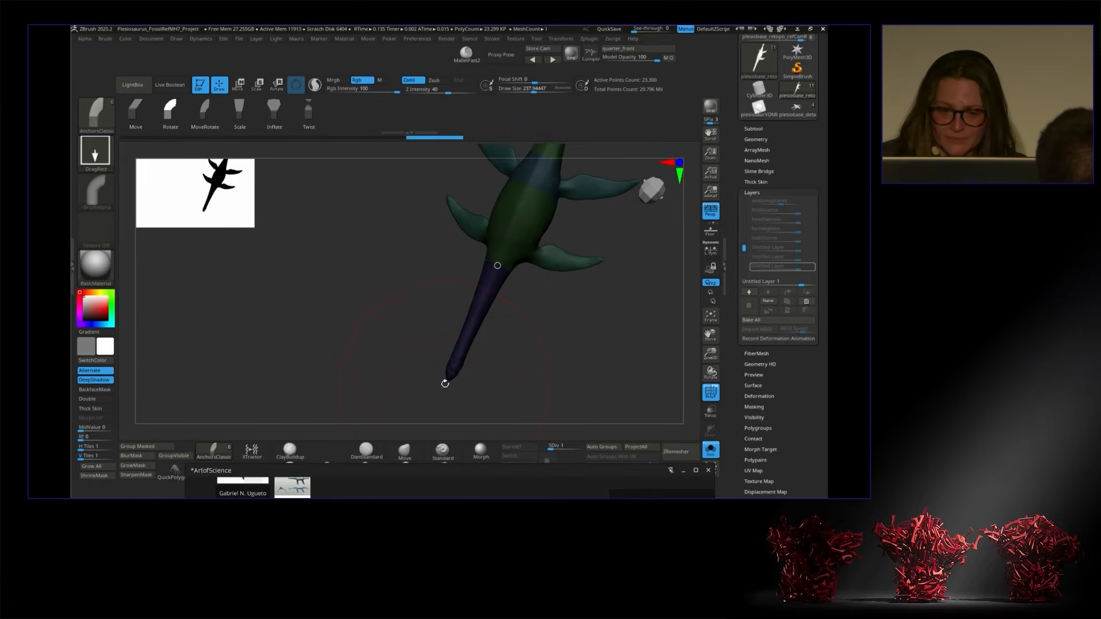
drag(451, 377, 457, 374)
key(ctrl)
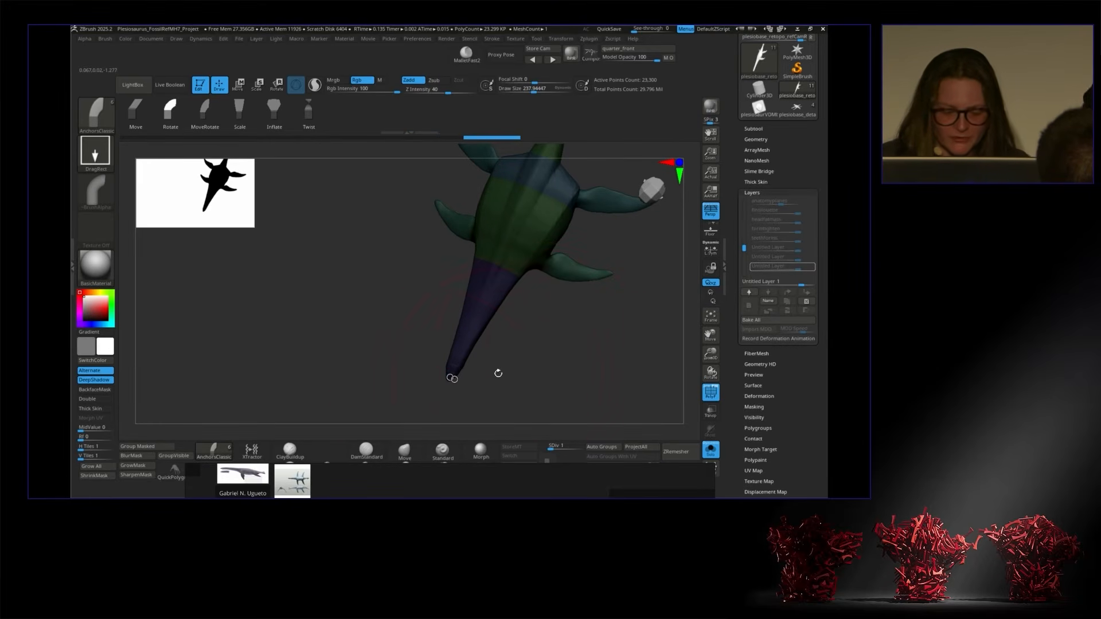
key(ctrl+z)
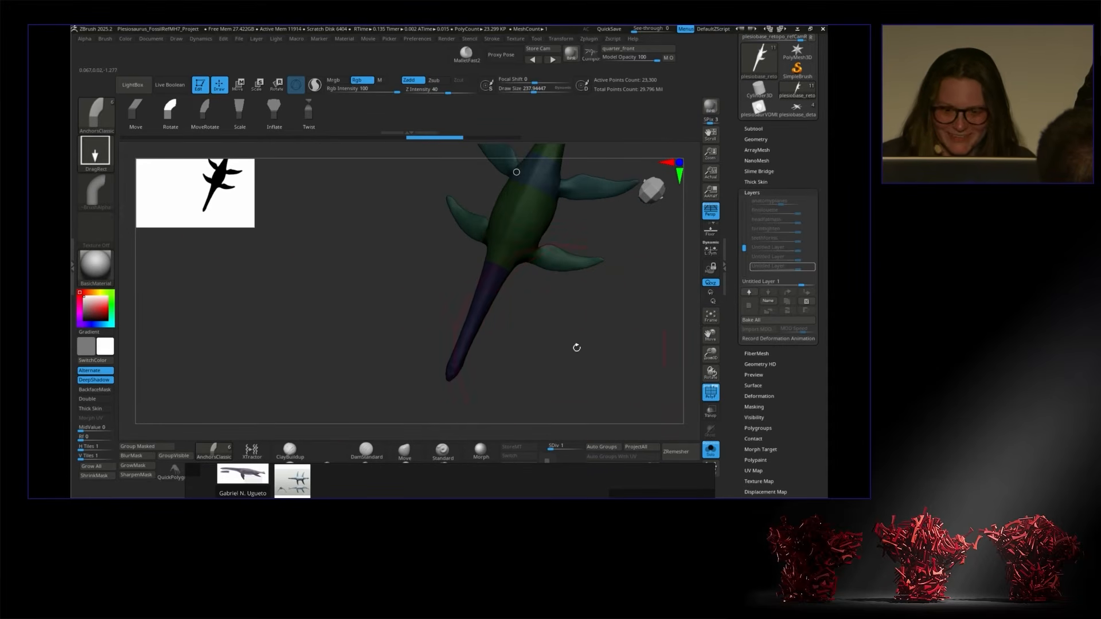
Step: Place anchors at the tail's root and tip and bend the tail sideways into a curve
click(498, 264)
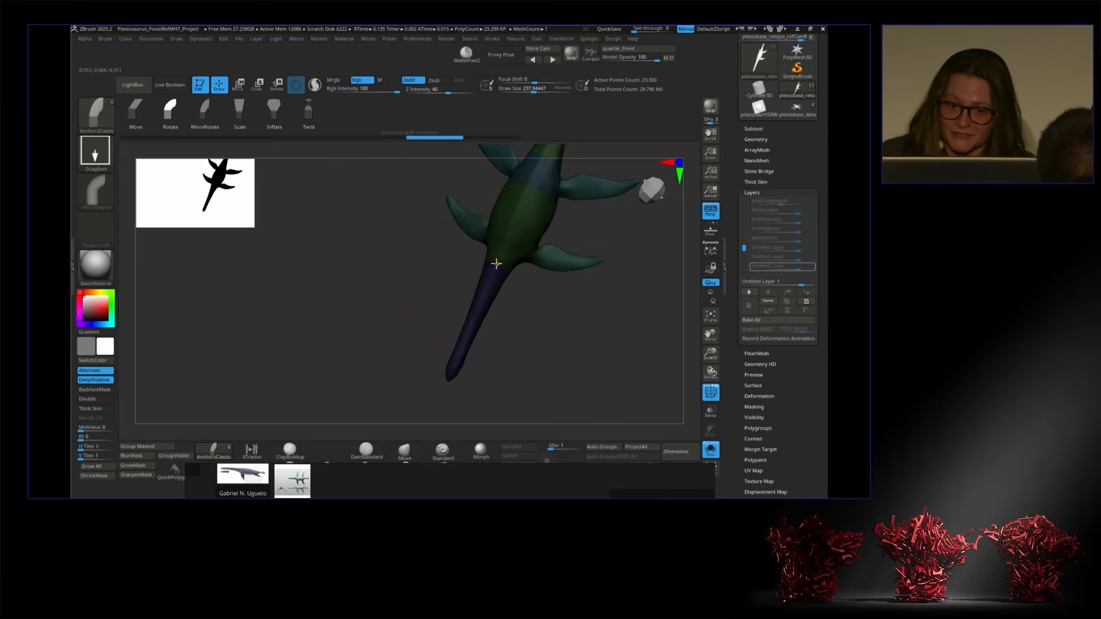
click(450, 376)
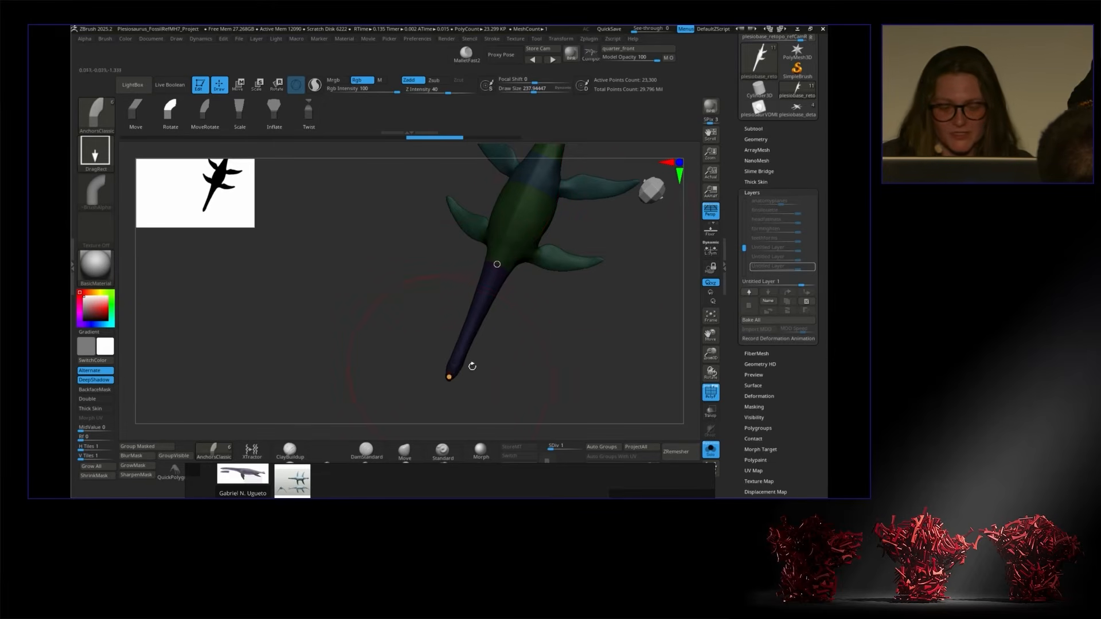
drag(449, 376, 584, 359)
Step: Try to bend a rear fin with anchors at its root and tip, and undo the change
click(518, 296)
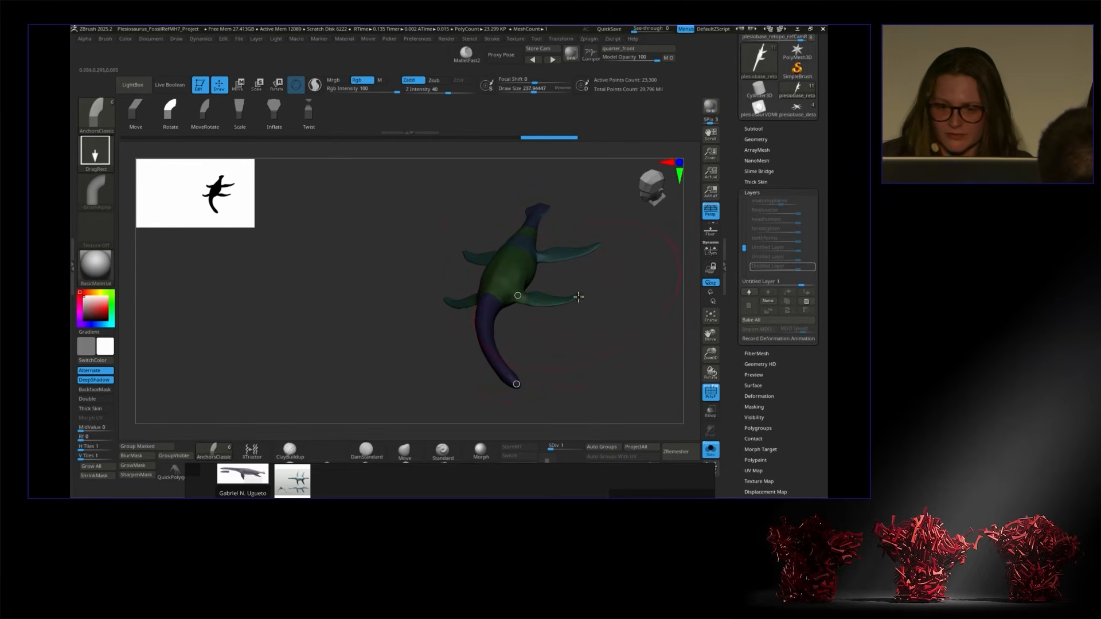
click(580, 297)
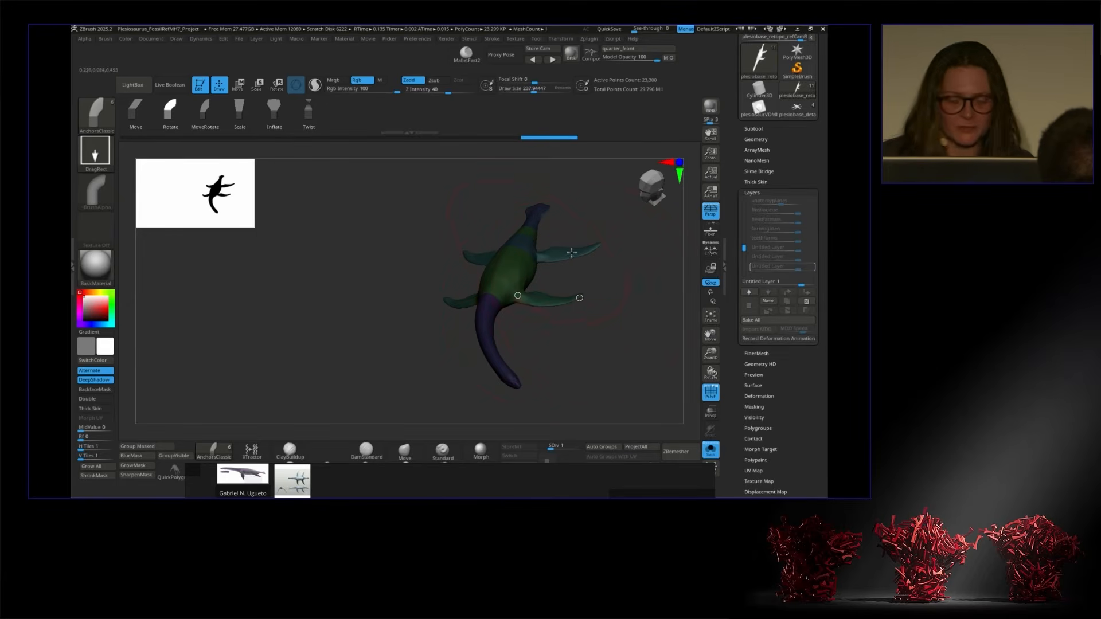
mouse_move(581, 297)
mouse_down()
mouse_move(597, 396)
mouse_move(601, 326)
mouse_up()
key(ctrl)
key(ctrl+z)
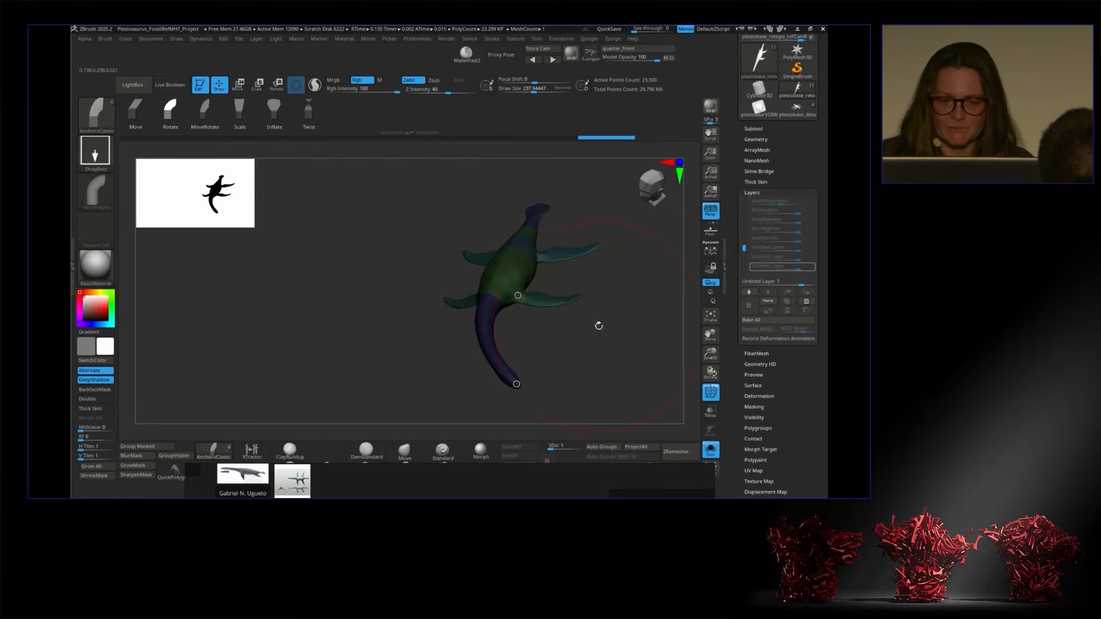
Step: Try to bend the neck with anchors at its base and at the head, and undo the change
drag(521, 237, 537, 209)
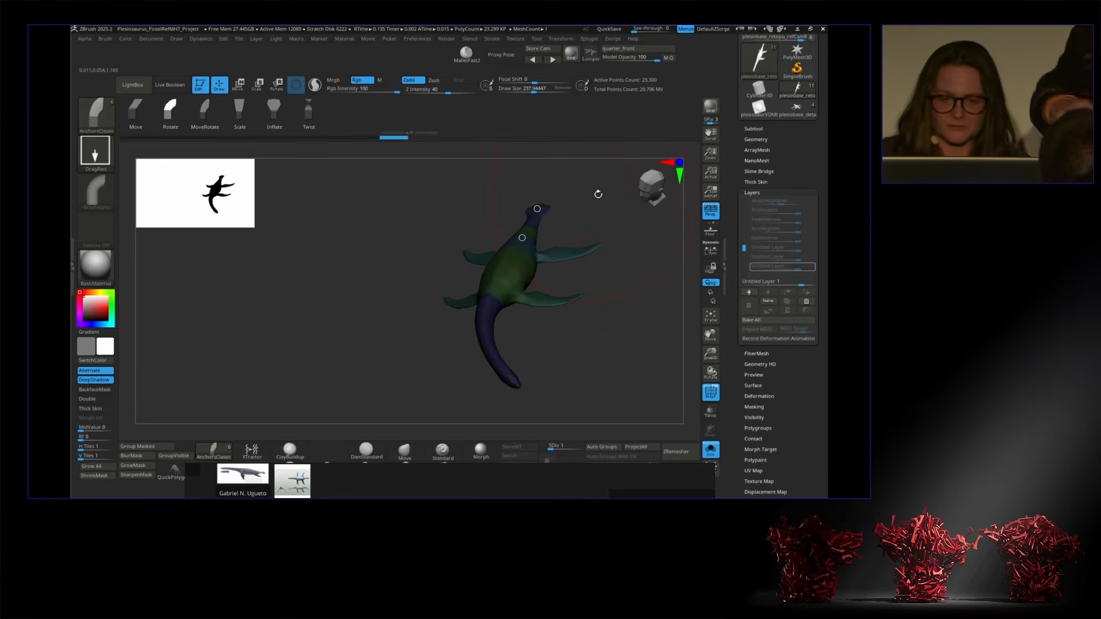
alt+drag(597, 192, 605, 233)
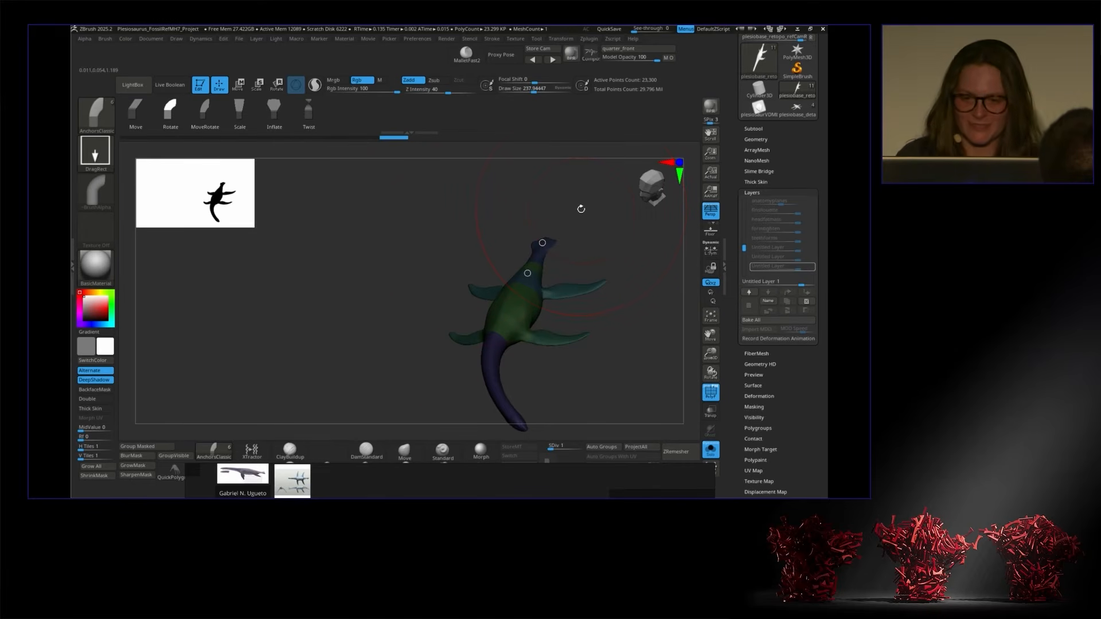
mouse_move(481, 239)
mouse_down()
mouse_move(473, 268)
mouse_move(629, 307)
mouse_move(542, 218)
mouse_move(458, 233)
mouse_move(511, 221)
mouse_up()
key(ctrl+z)
Step: Mask both front fins and bend the neck and head sideways with anchors
ctrl+drag(437, 232, 489, 300)
ctrl+drag(552, 250, 615, 319)
drag(520, 218, 533, 189)
drag(549, 267, 543, 263)
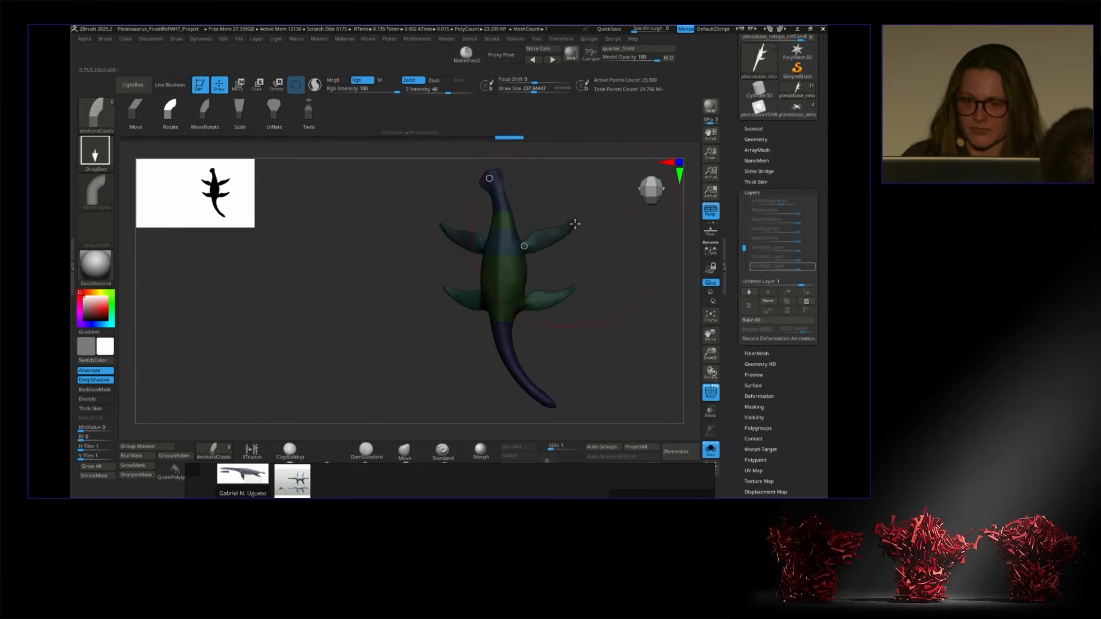
Step: Mask the body, tail and other fins, and try to bend one front fin with anchors at its root and tip
ctrl+drag(423, 166, 522, 385)
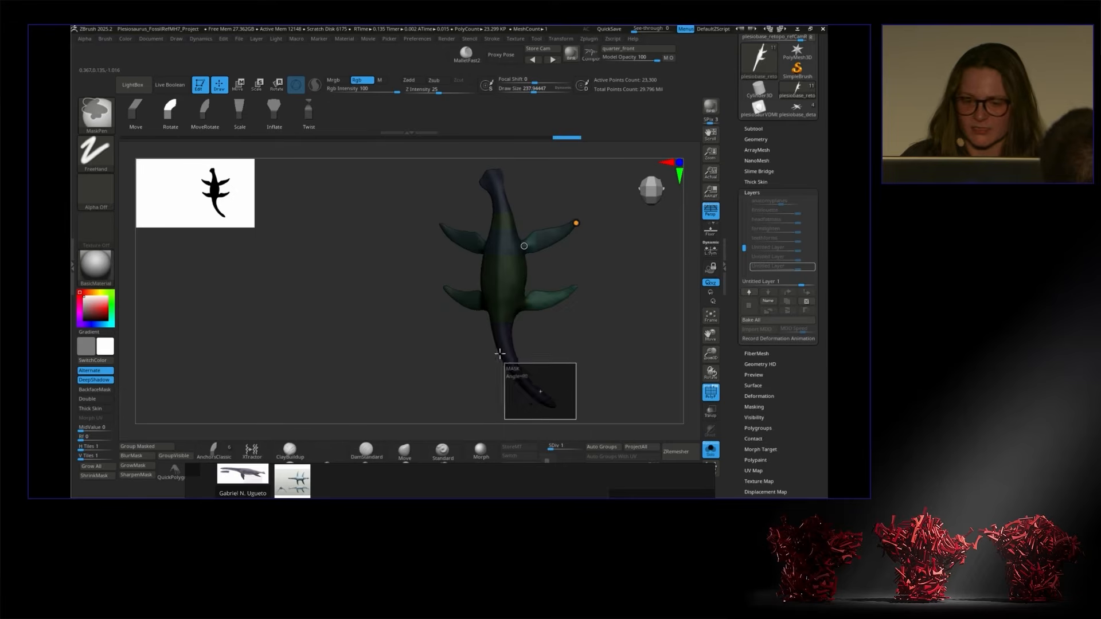
drag(561, 215, 546, 214)
key(ctrl+z)
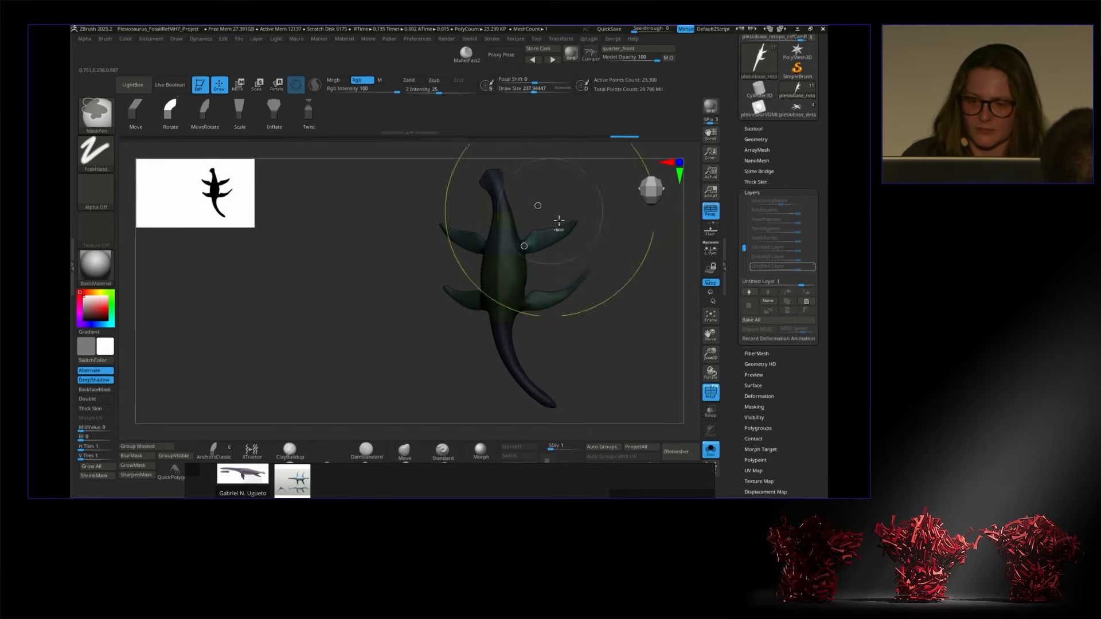
ctrl+drag(597, 320, 530, 270)
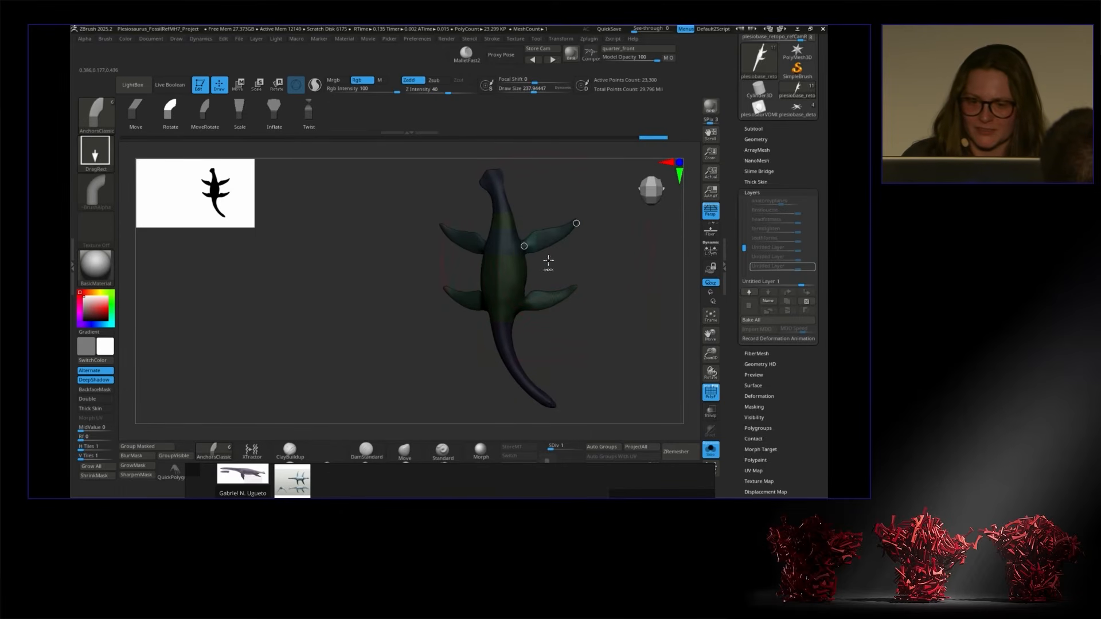
Step: Isolate the front fin pair by its polygroup and clear its mask by fully masking both fins and inverting
ctrl+shift+click(545, 244)
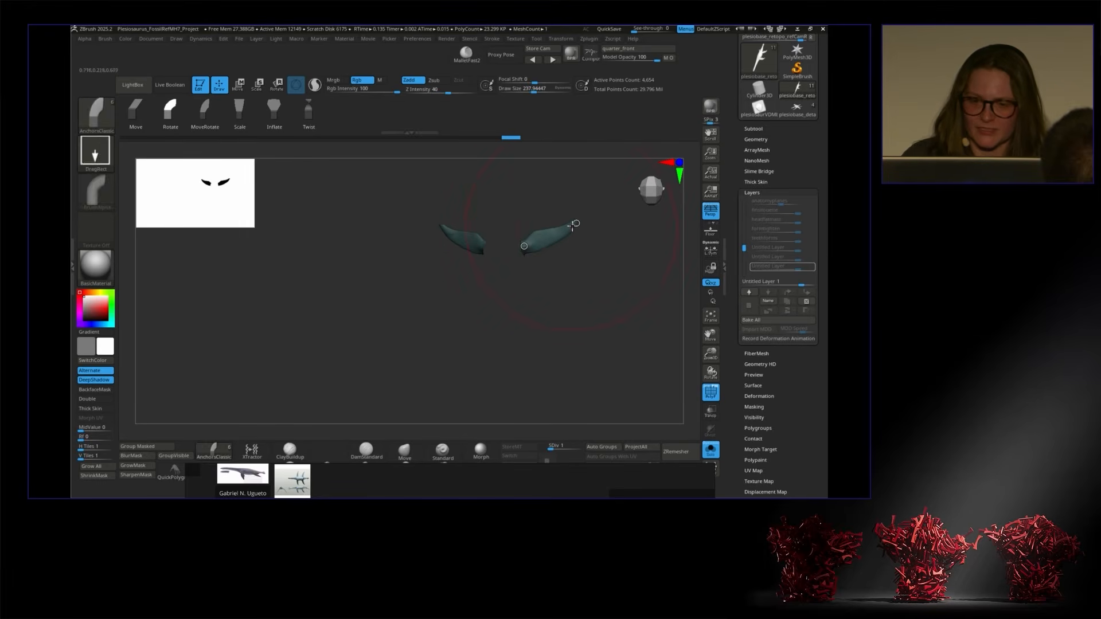
ctrl+drag(441, 214, 603, 253)
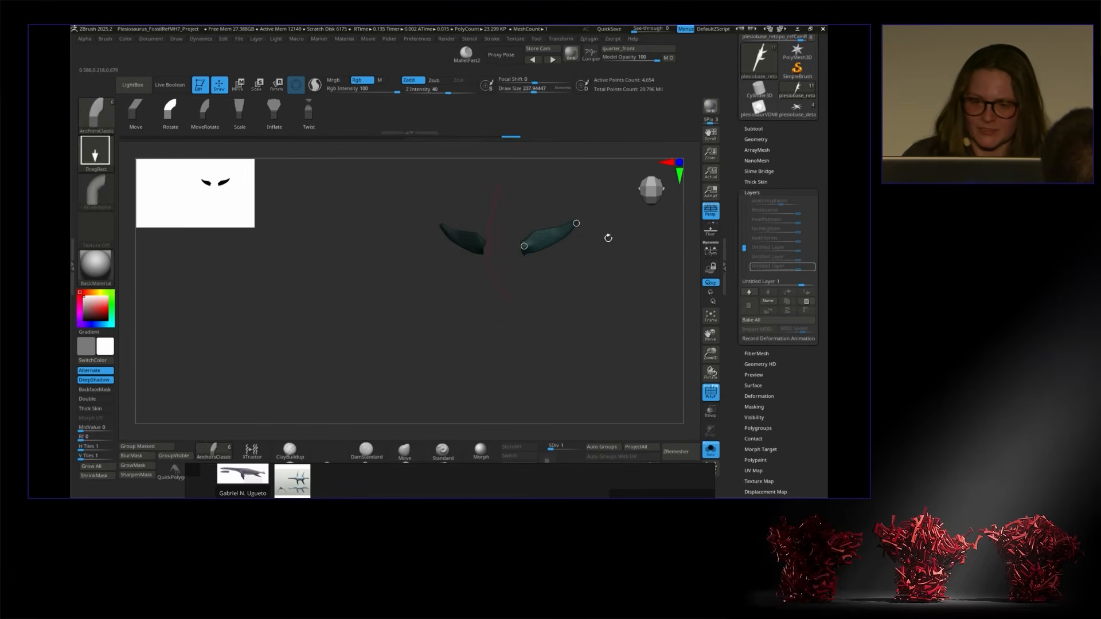
ctrl+click(508, 212)
ctrl+drag(431, 204, 607, 247)
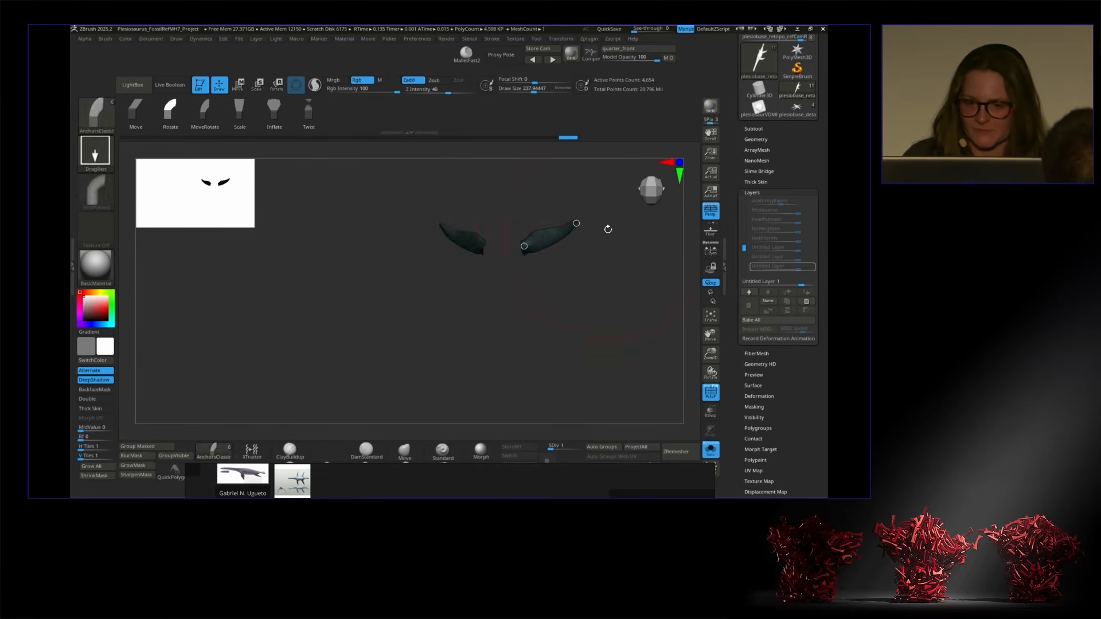
ctrl+click(504, 206)
Step: Mask one front fin and bend the opposite fin forward with anchors at its root and tip
ctrl+drag(437, 220, 497, 282)
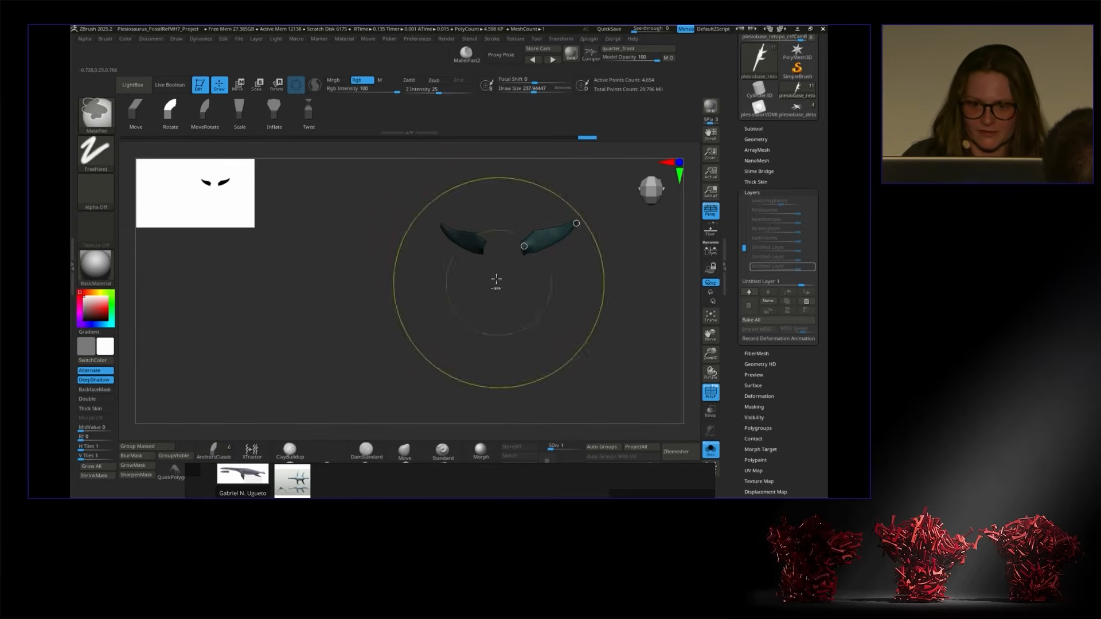
drag(577, 226, 496, 185)
key(ctrl+z)
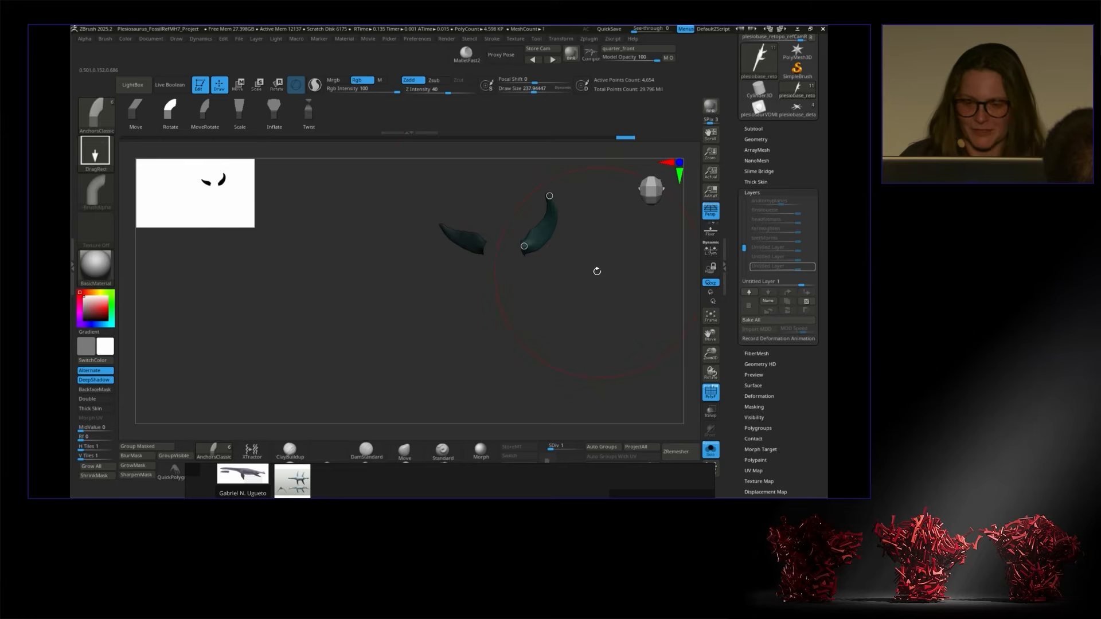
Step: Unhide the rest of the plesiosaur around the isolated pair of front fins
key(ctrl+shift+z)
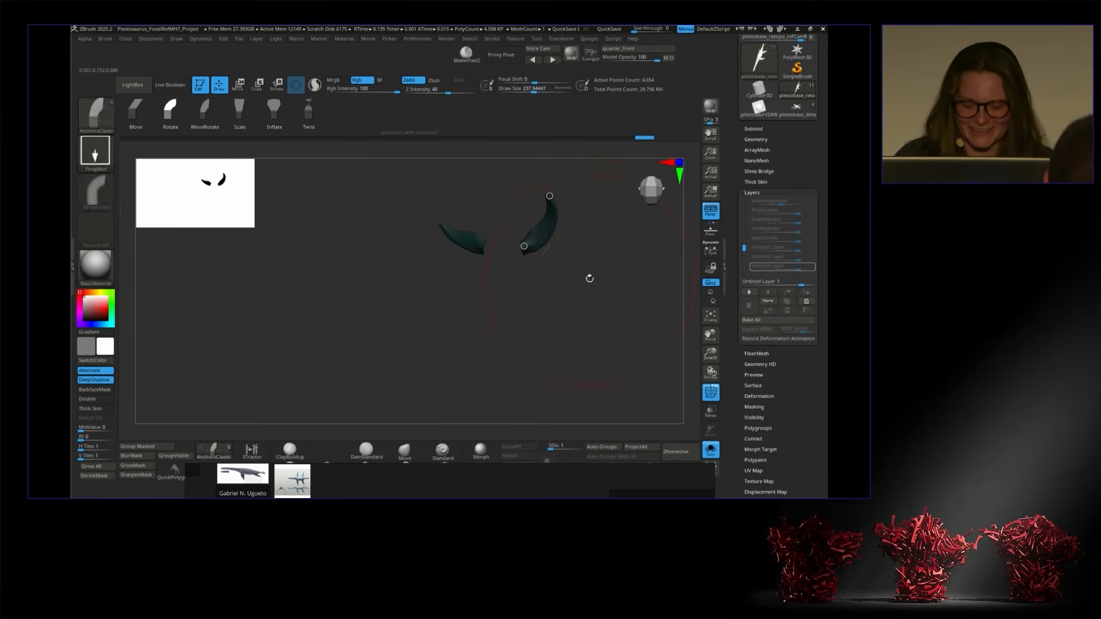
key(ctrl+z)
ctrl+shift+click(585, 277)
Step: Examine the posed plesiosaur's fins, neck and tail from above and from the side
drag(592, 315, 632, 282)
drag(460, 246, 604, 291)
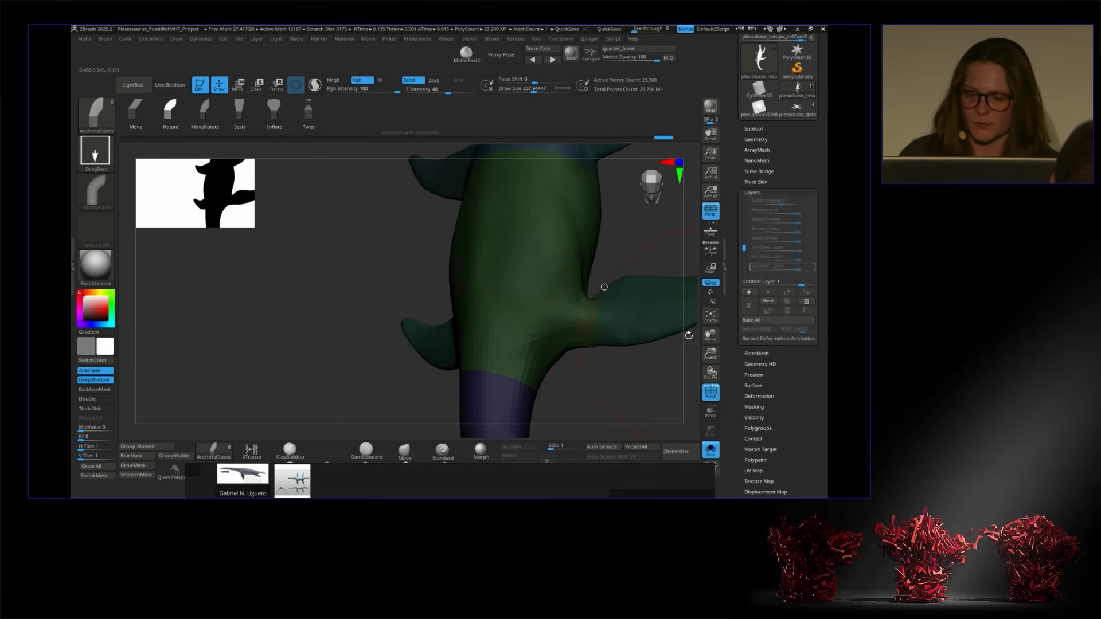
drag(689, 336, 622, 272)
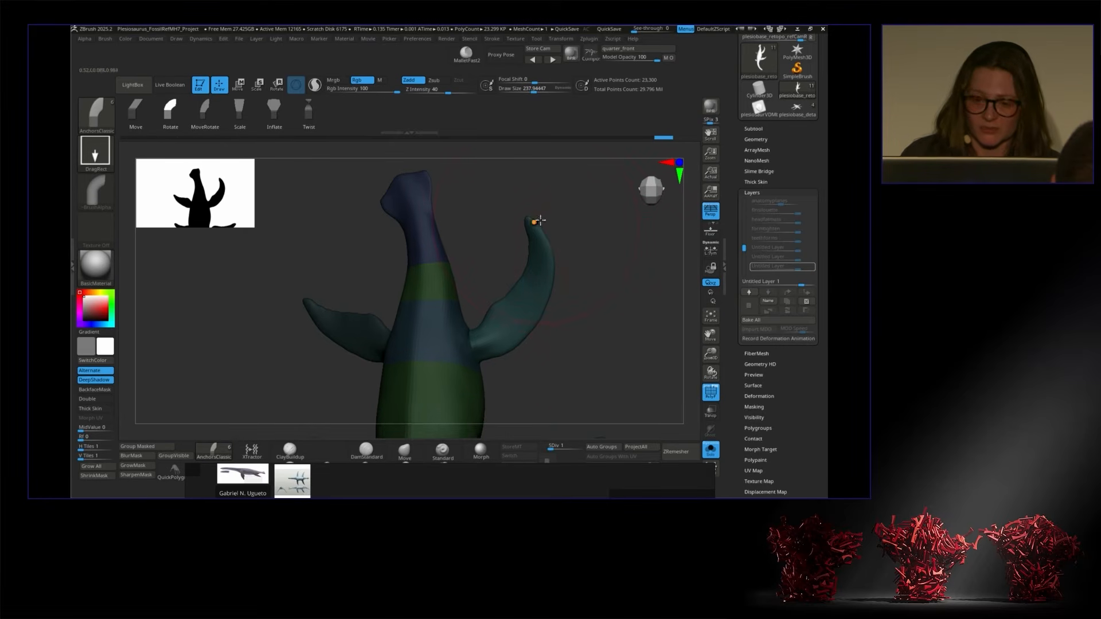
drag(589, 306, 607, 342)
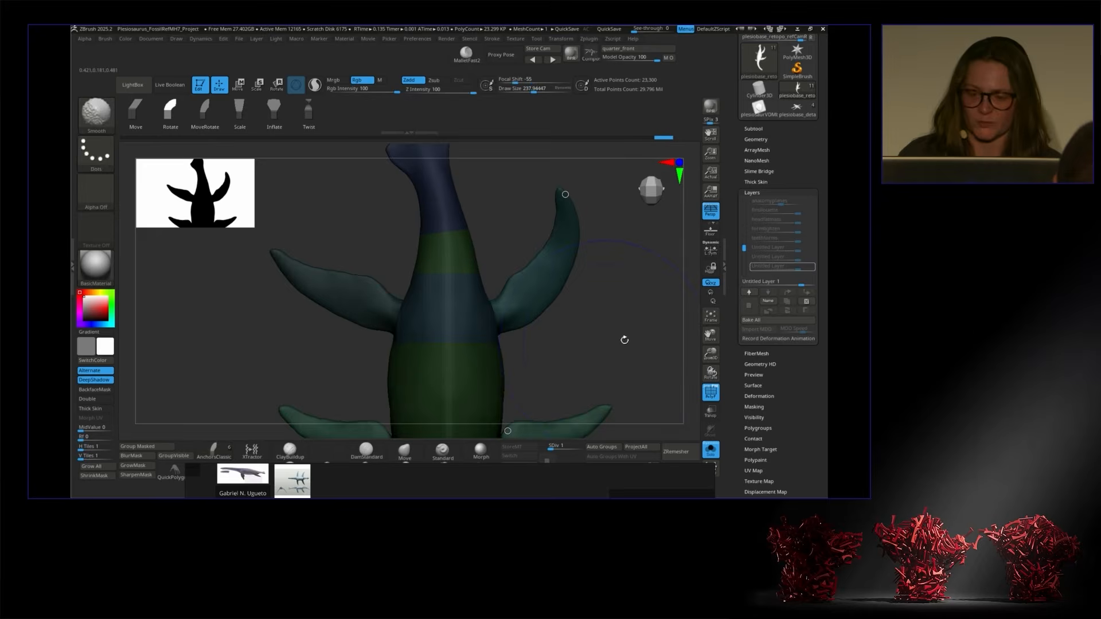
drag(710, 353, 612, 283)
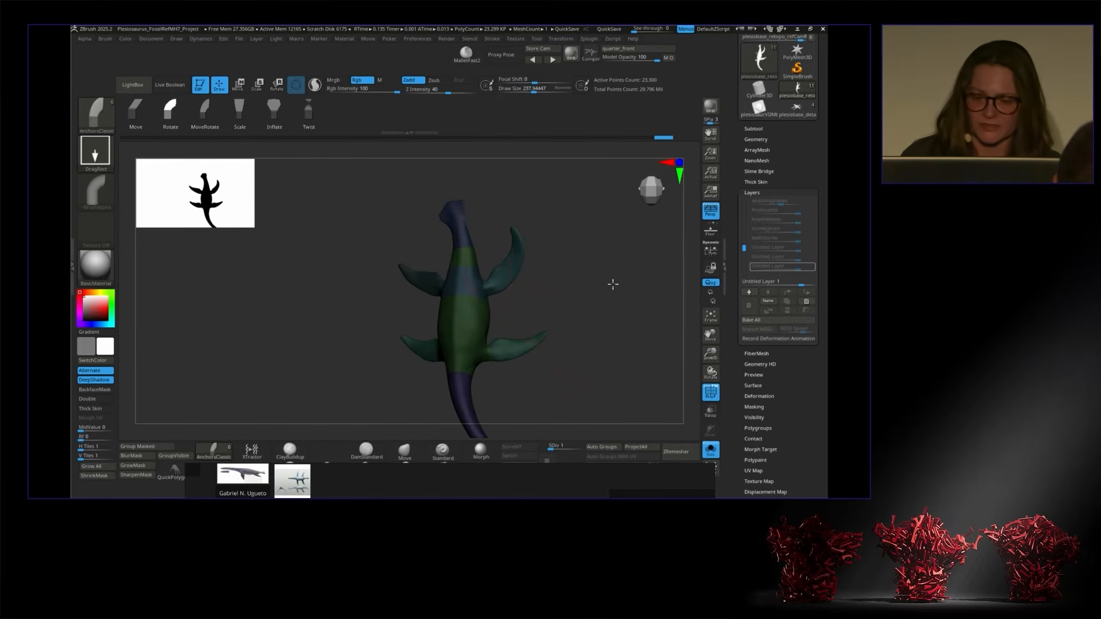
drag(568, 231, 547, 217)
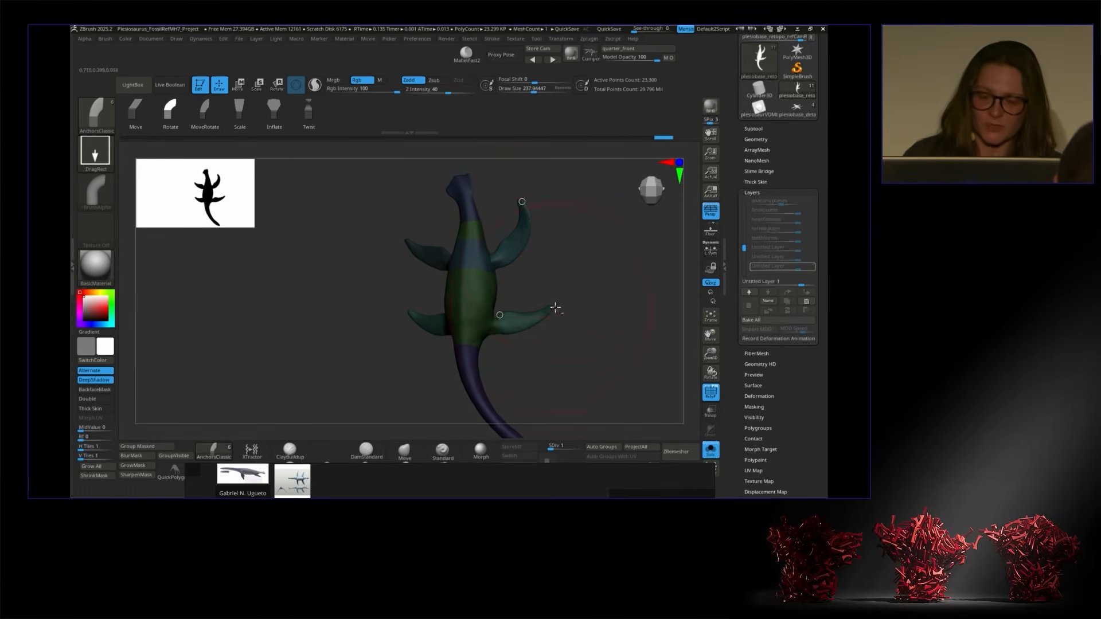
drag(549, 310, 464, 192)
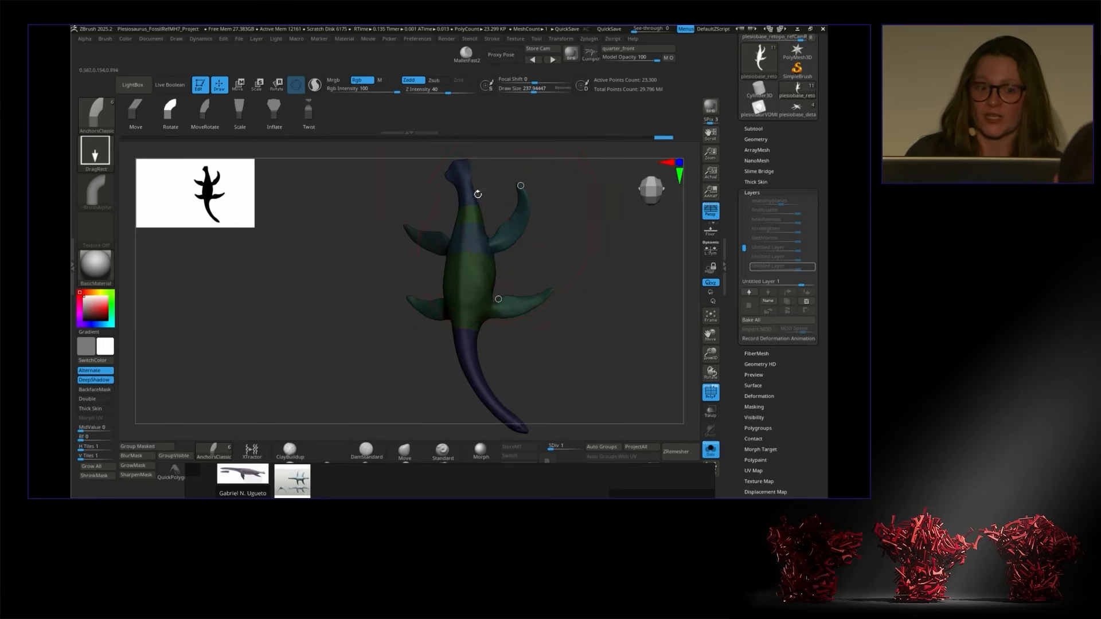
drag(553, 253, 614, 276)
Step: Turn off the polygroup display on the mesh and collapse the conceptsculpt folder in the subtool list
click(756, 139)
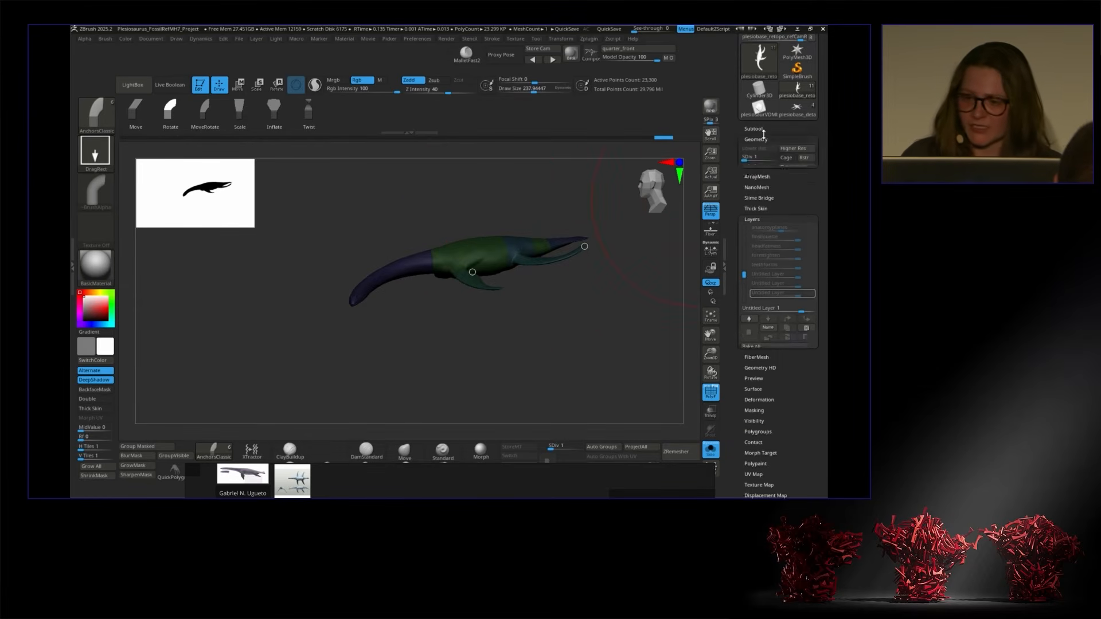
click(759, 128)
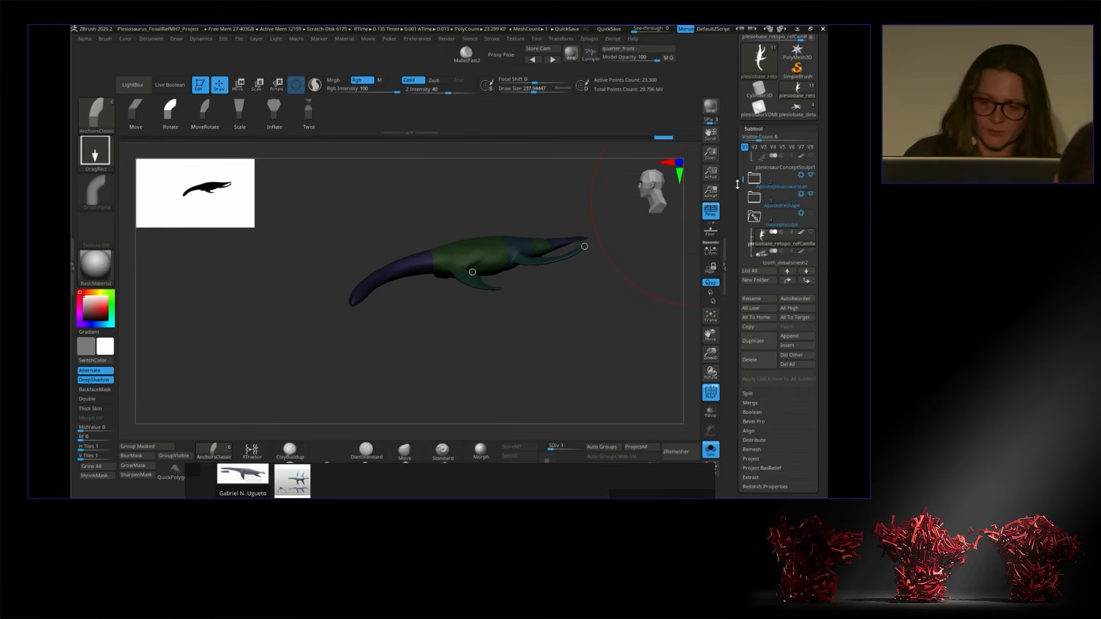
drag(665, 258, 677, 259)
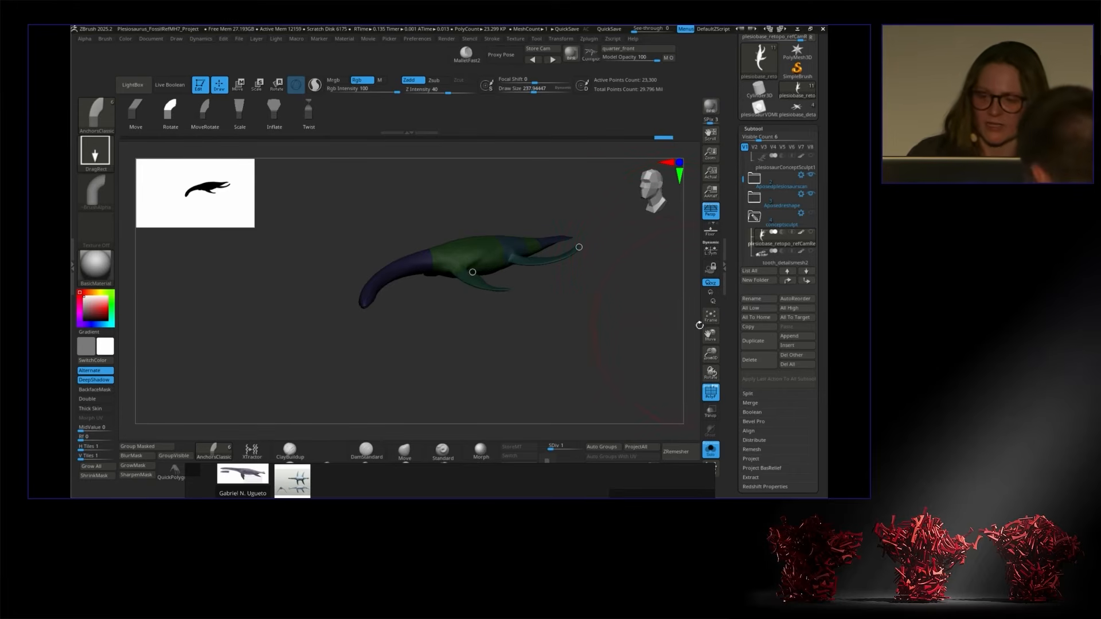
click(710, 392)
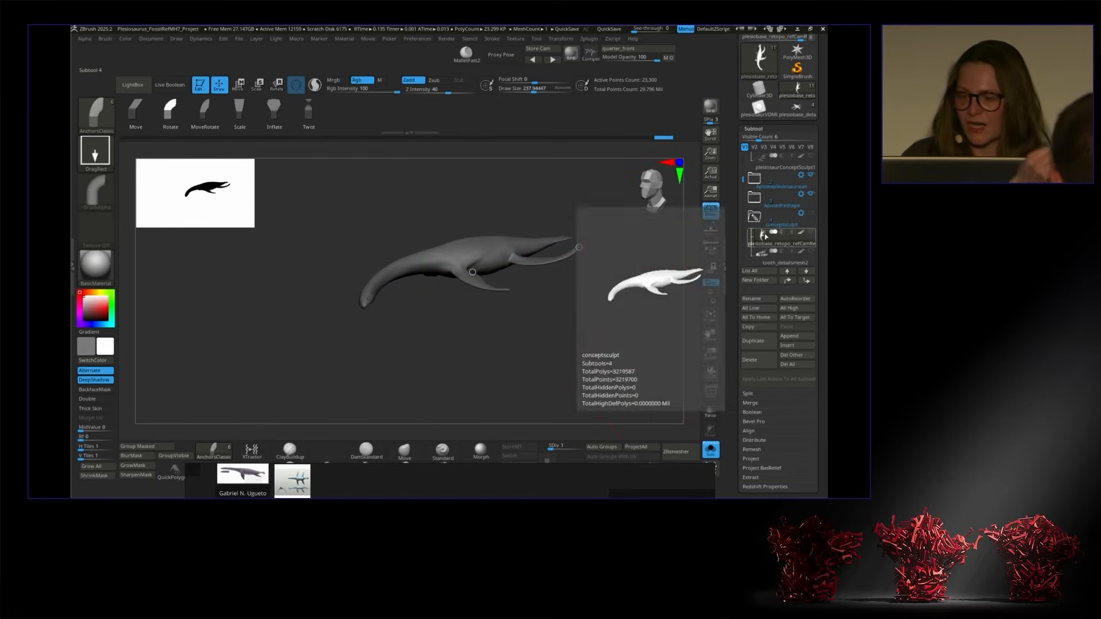
click(755, 217)
alt+drag(693, 213, 685, 247)
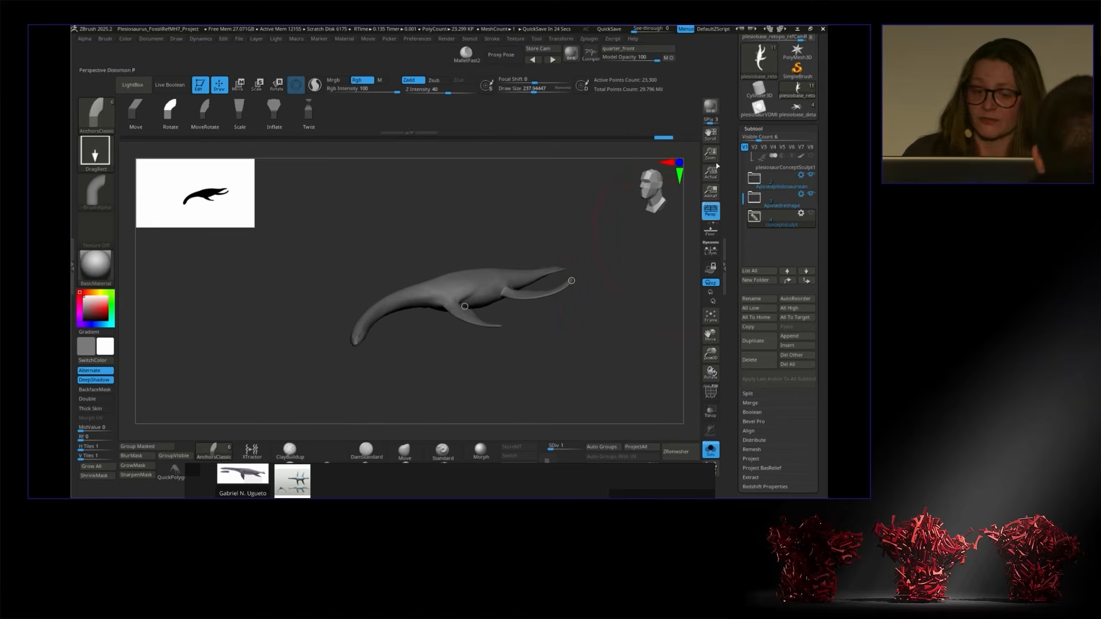
Step: Switch to the ArtofScience reference board and examine the paper pages on plesiosaur tail skin and flipper scales
drag(354, 469, 384, 164)
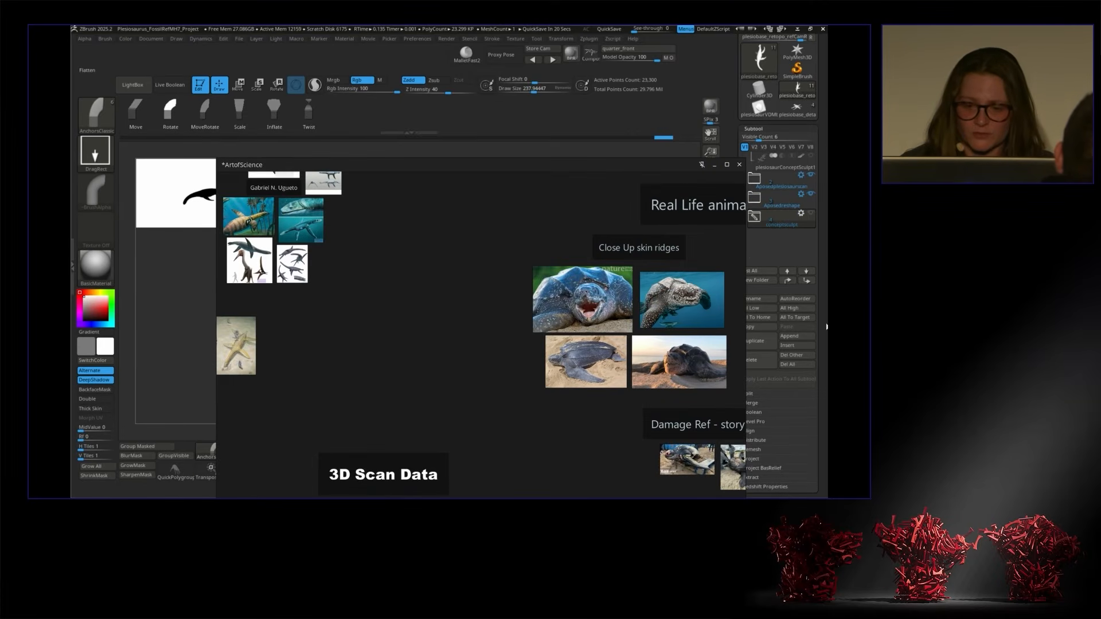
middle_drag(397, 336, 516, 253)
middle_drag(420, 317, 629, 195)
middle_drag(306, 390, 563, 239)
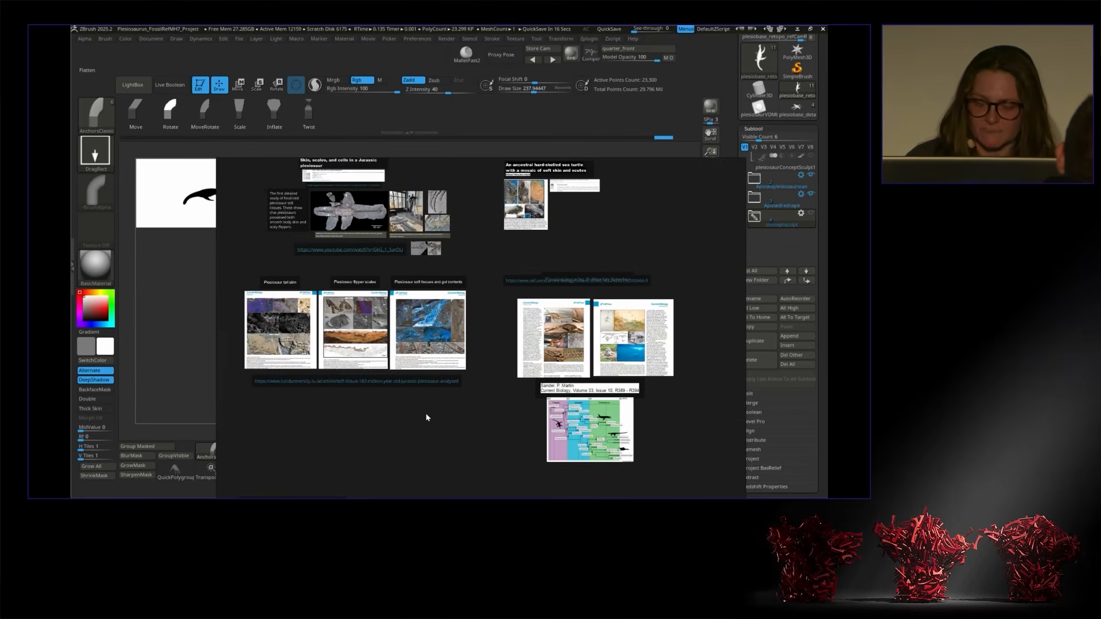
scroll(317, 365, up, 8)
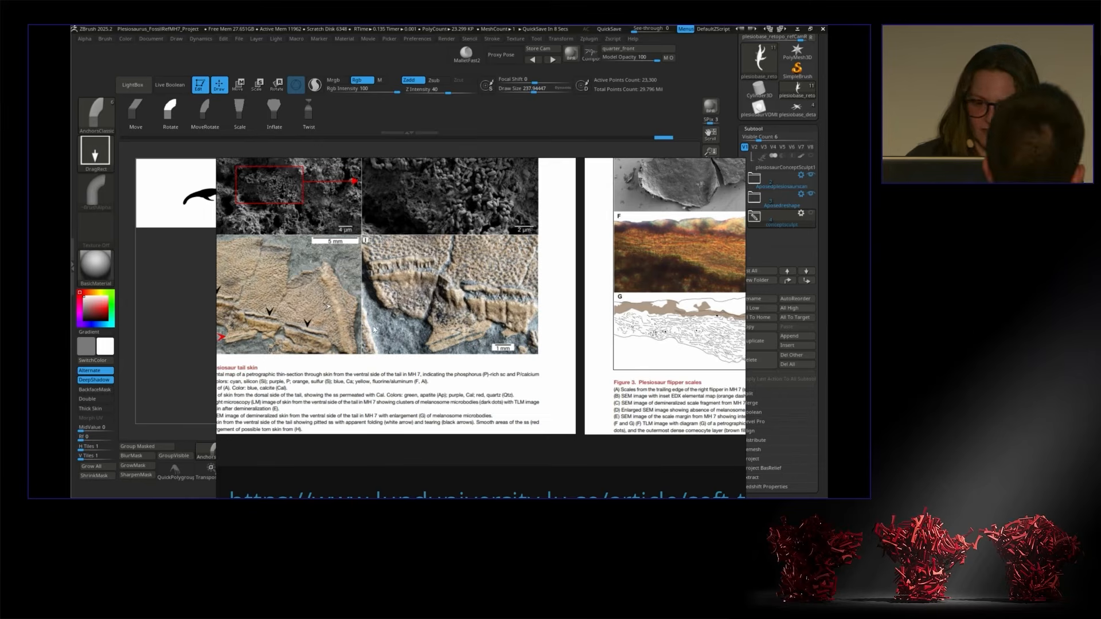
scroll(477, 335, down, 5)
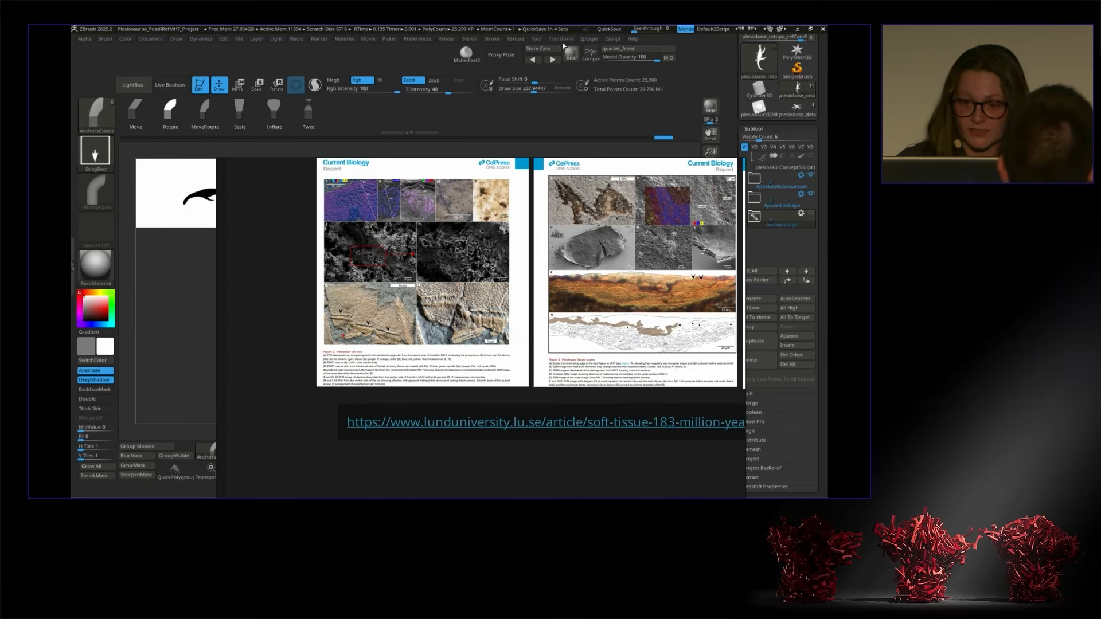
scroll(601, 351, down, 5)
scroll(601, 281, up, 6)
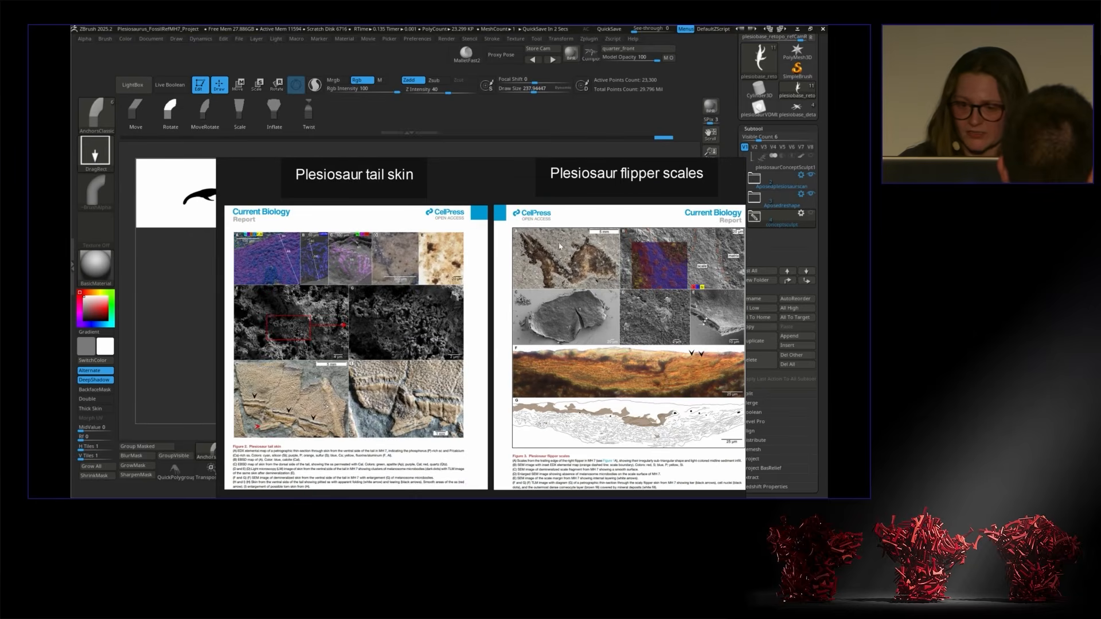
scroll(560, 246, down, 5)
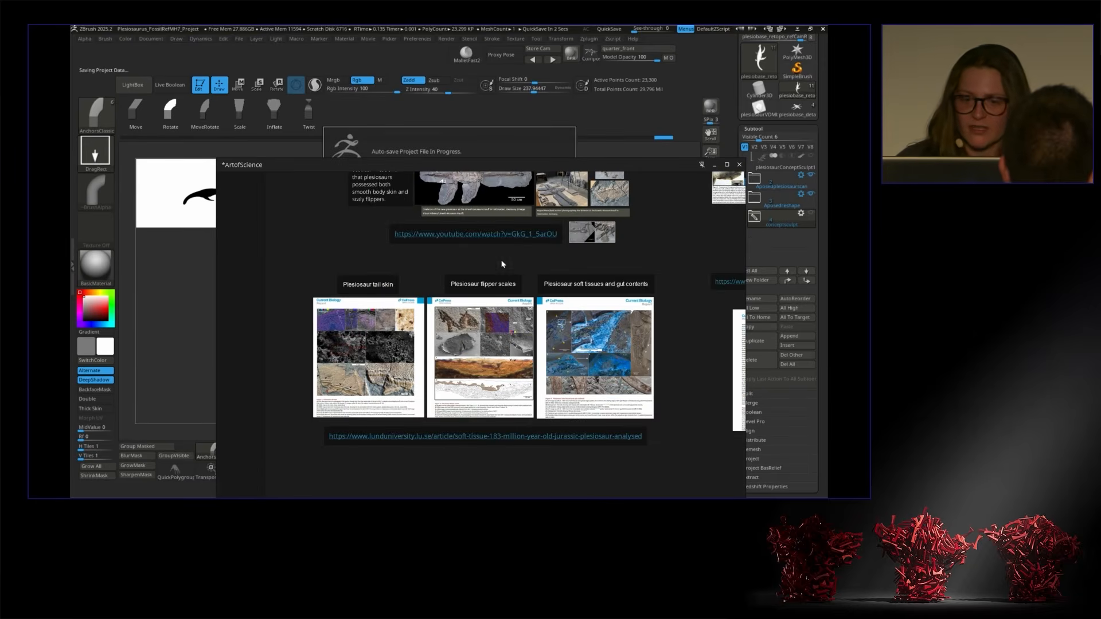
Step: Examine the underwater plesiosaur painting among the Paleo Artists references, including its fish and body markings, and move the board away from the sculpt
scroll(526, 309, down, 6)
middle_drag(525, 310, 289, 421)
middle_drag(474, 378, 290, 459)
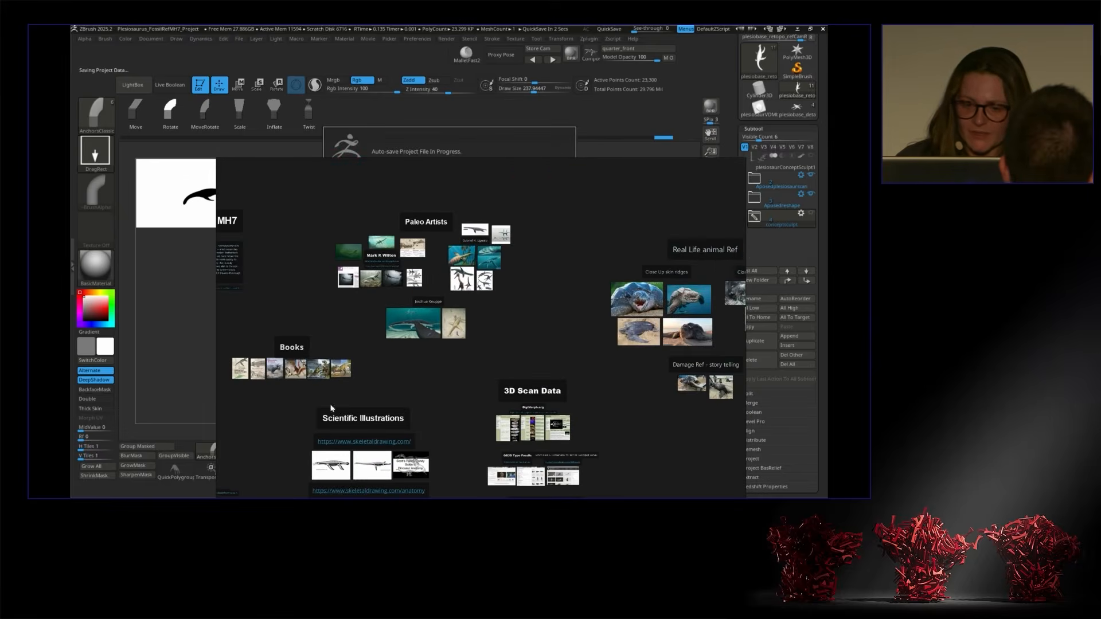
scroll(402, 332, up, 10)
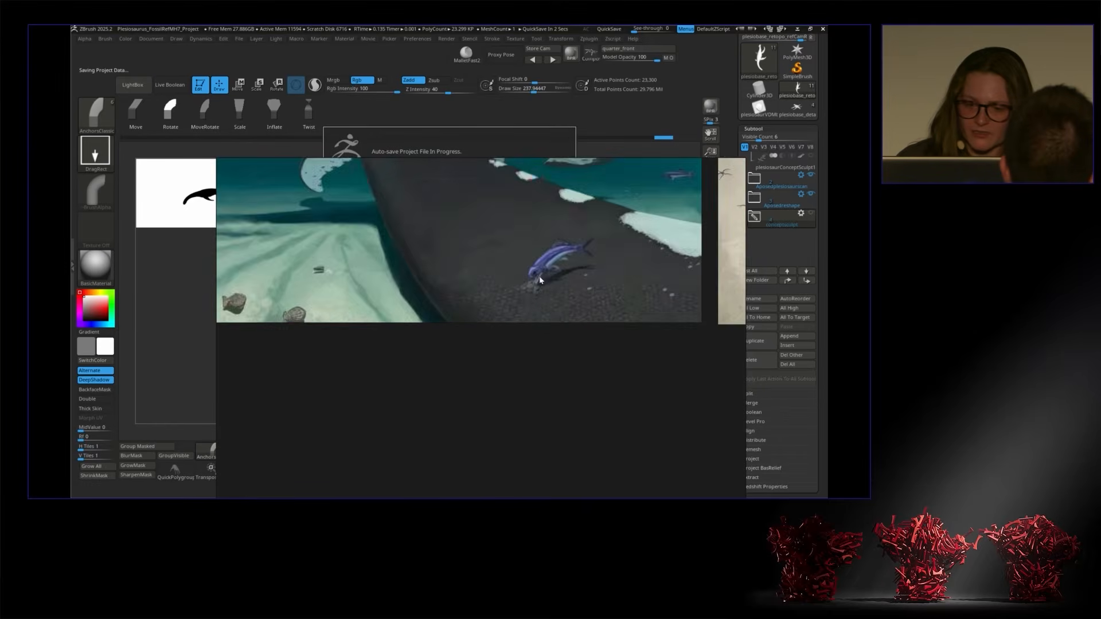
scroll(534, 294, up, 3)
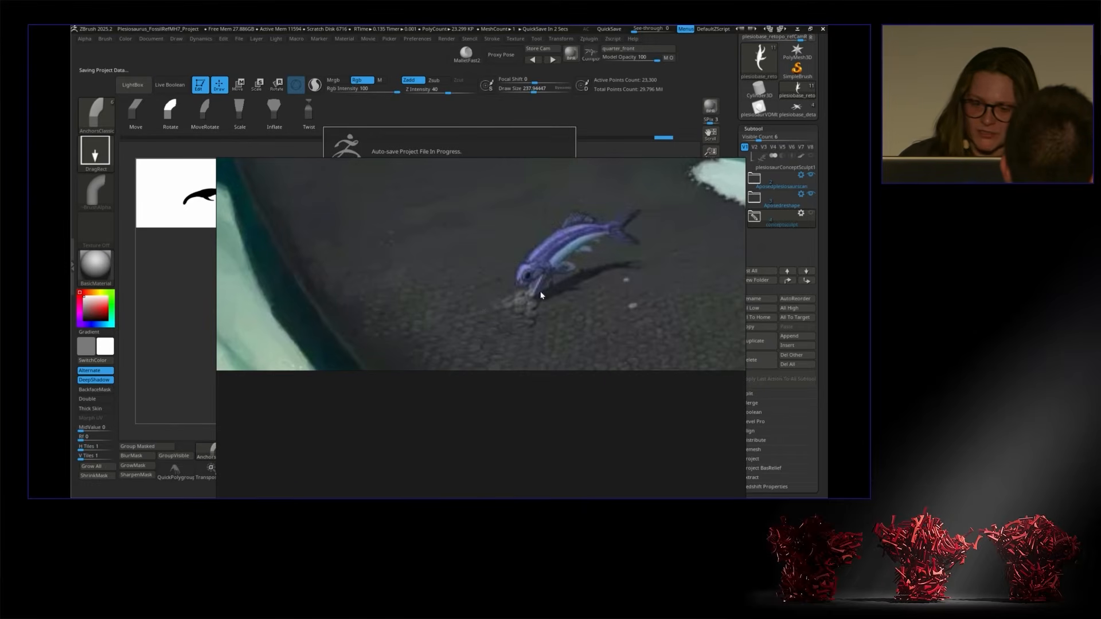
scroll(525, 301, down, 4)
scroll(441, 241, up, 6)
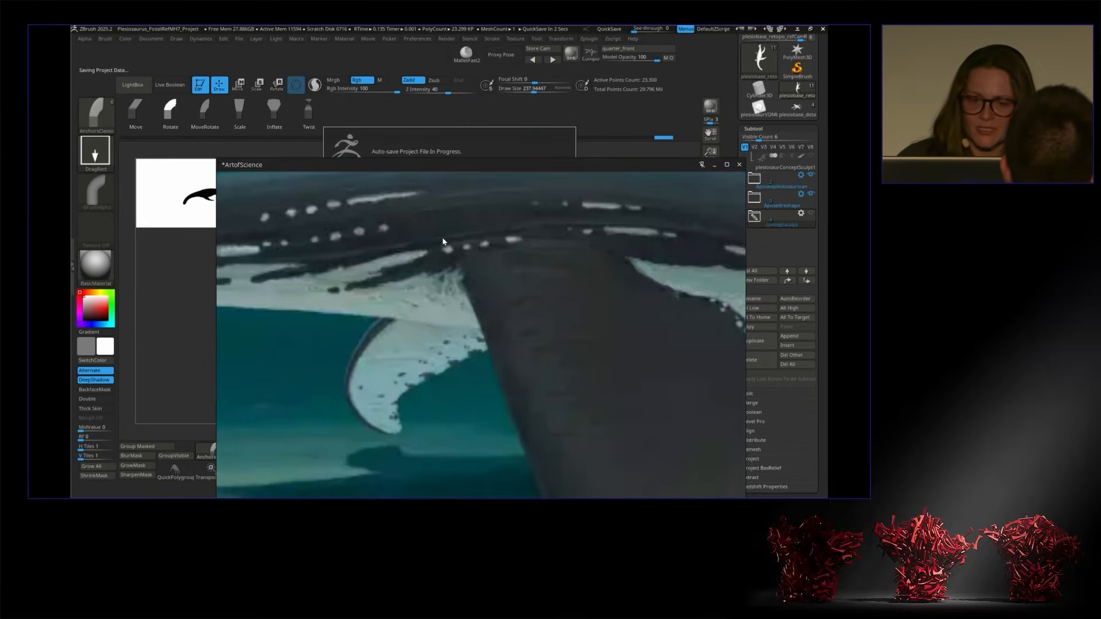
scroll(349, 243, down, 4)
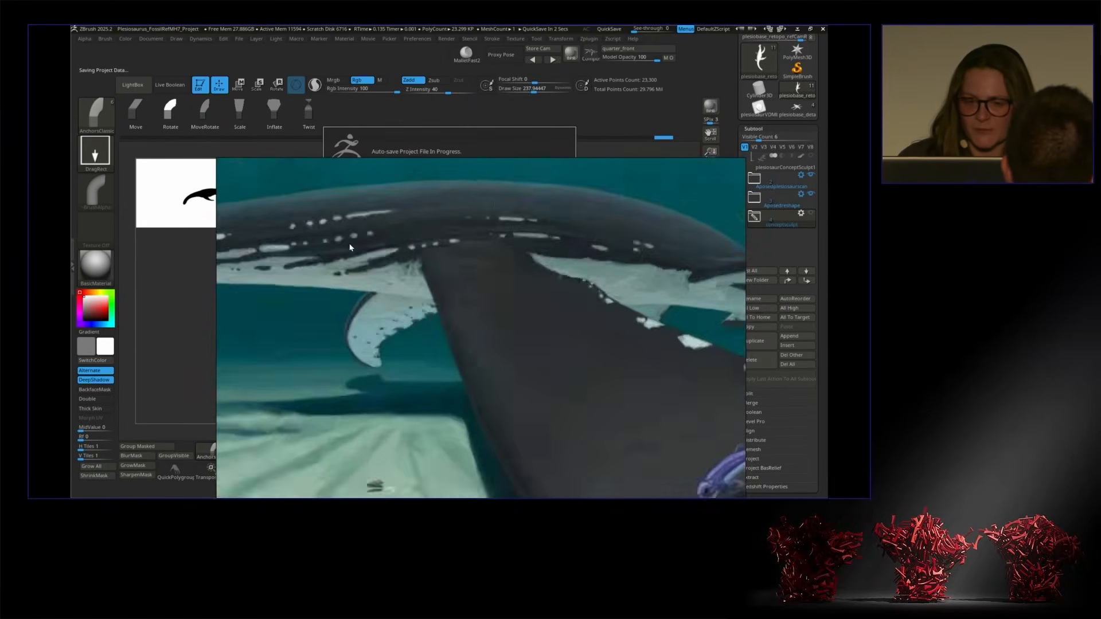
scroll(273, 230, up, 4)
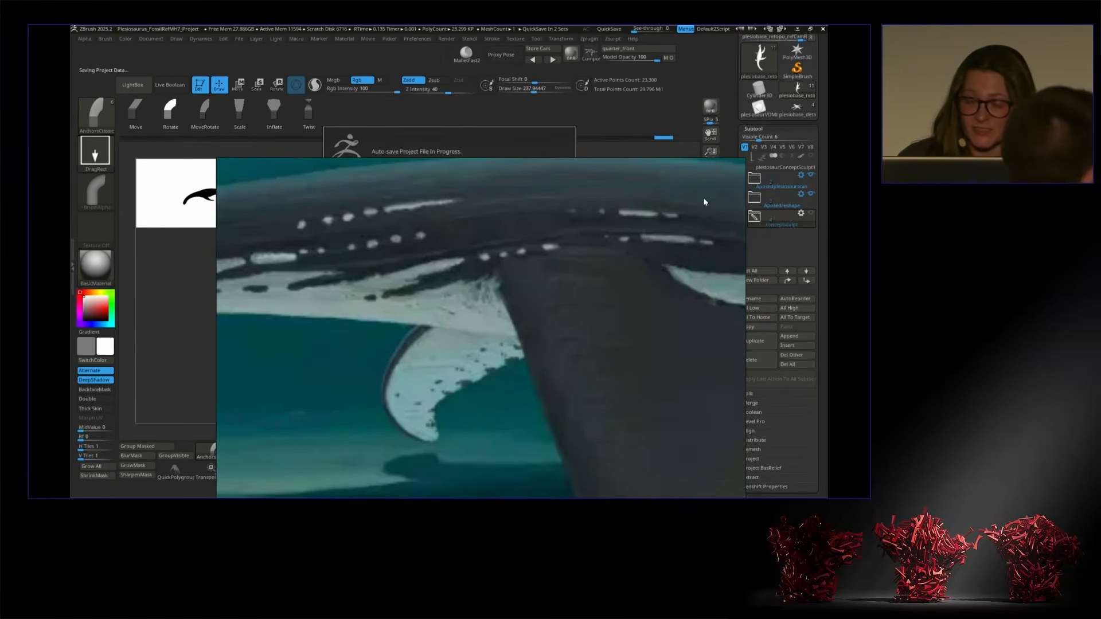
scroll(542, 216, down, 10)
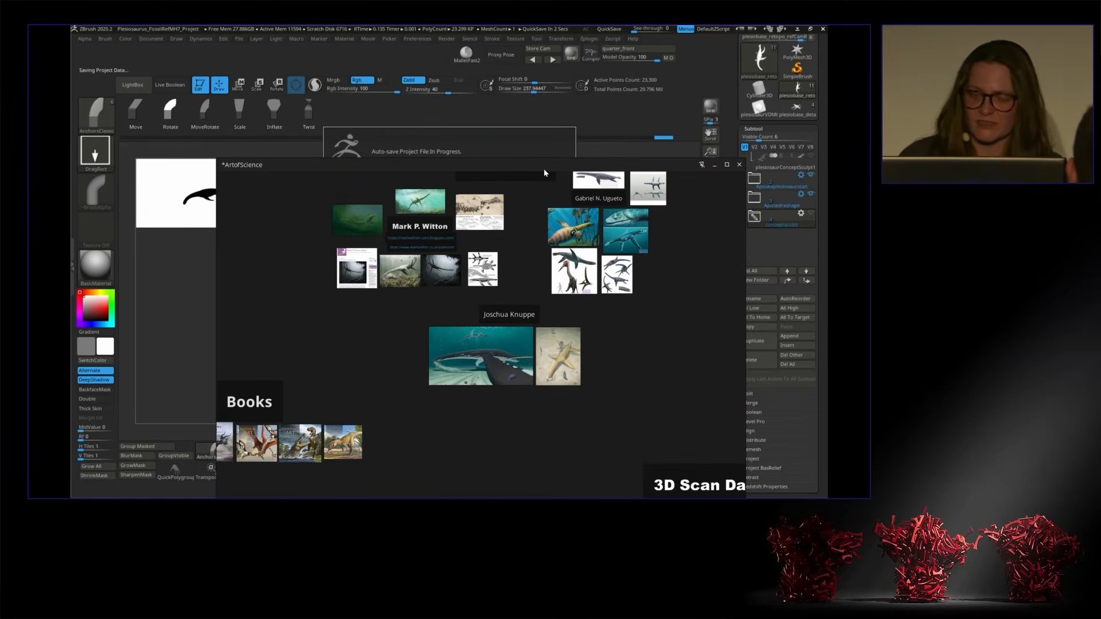
drag(544, 166, 276, 385)
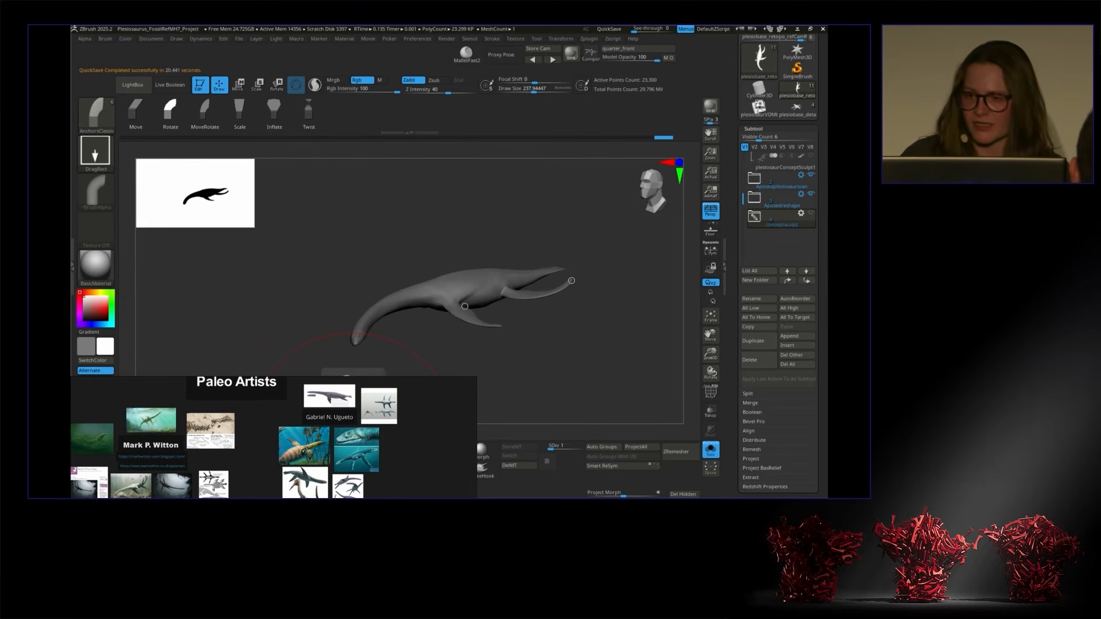
Step: Switch to the plesiosaurVDMbrush tool, dismiss the low-battery notice and display the tool's sculpt layers
click(759, 110)
drag(382, 290, 596, 292)
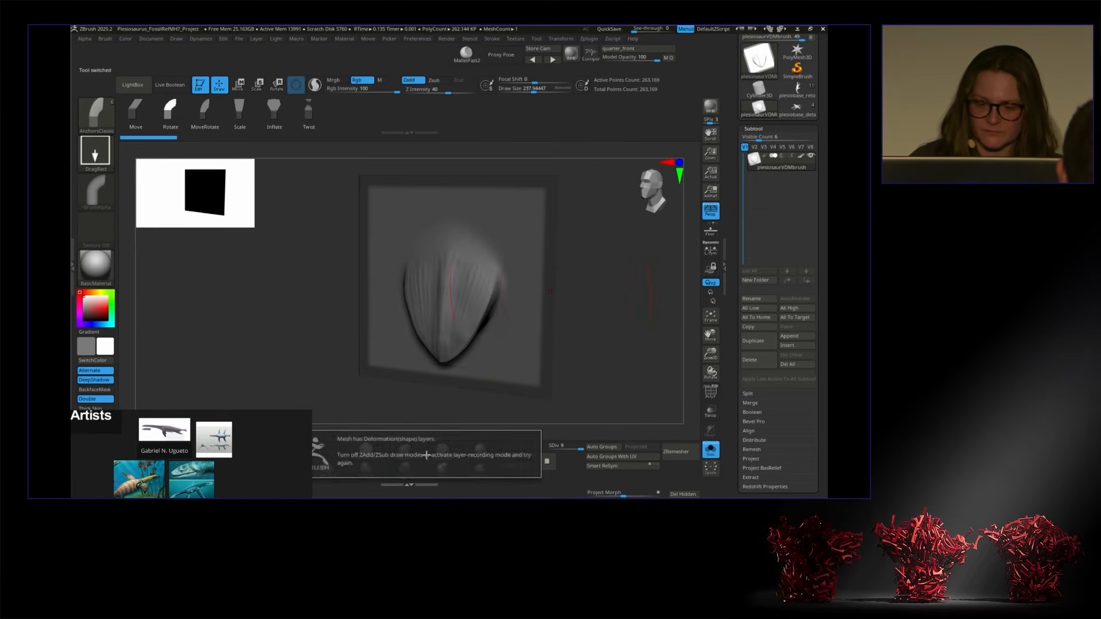
click(747, 129)
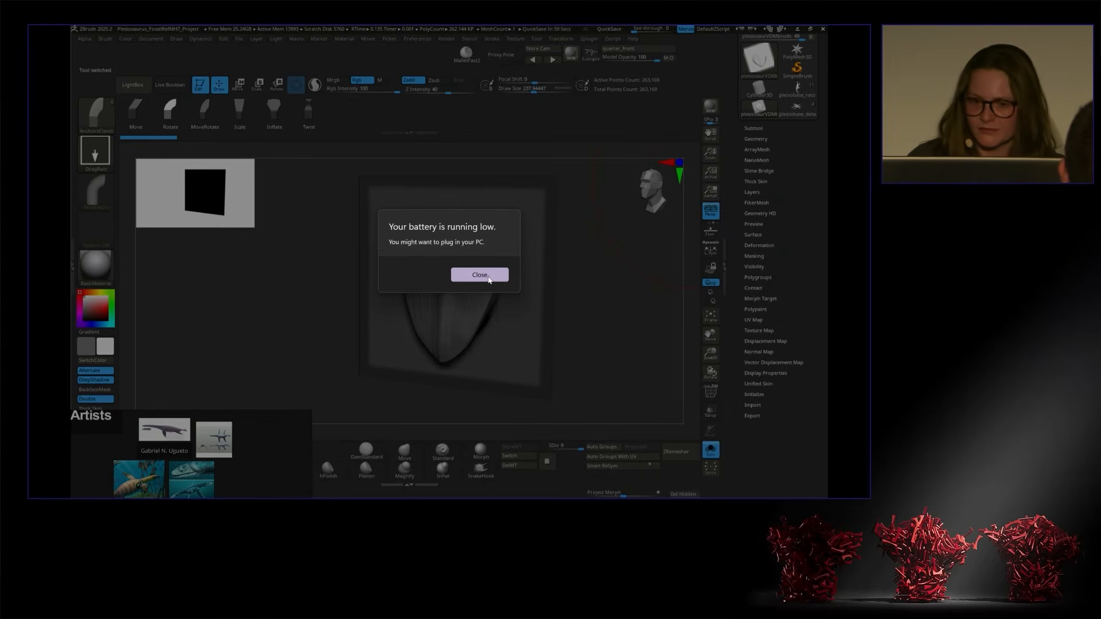
click(507, 280)
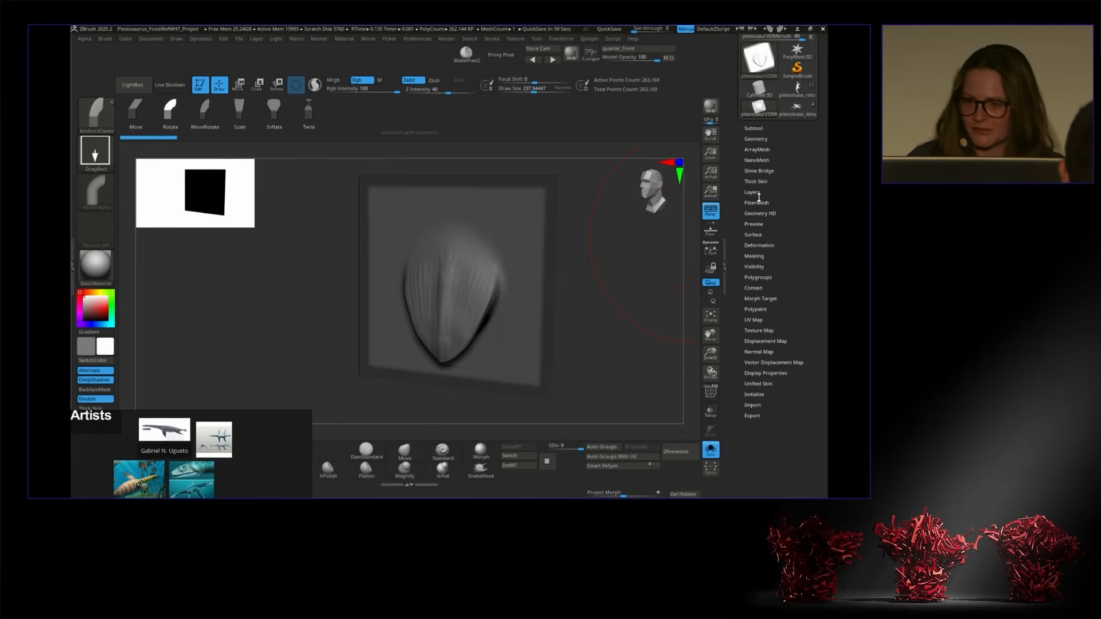
click(758, 139)
click(760, 140)
click(757, 193)
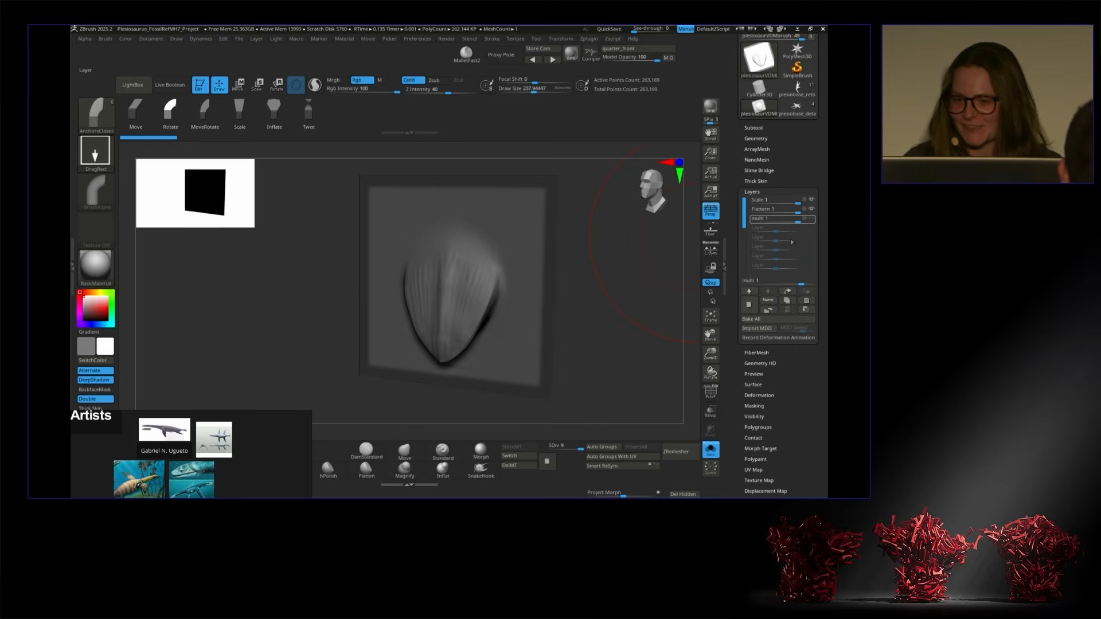
Step: Examine the sculpted scale on its plane from the front and side, and view the Brush3DTemplate projects in LightBox
drag(617, 250, 653, 319)
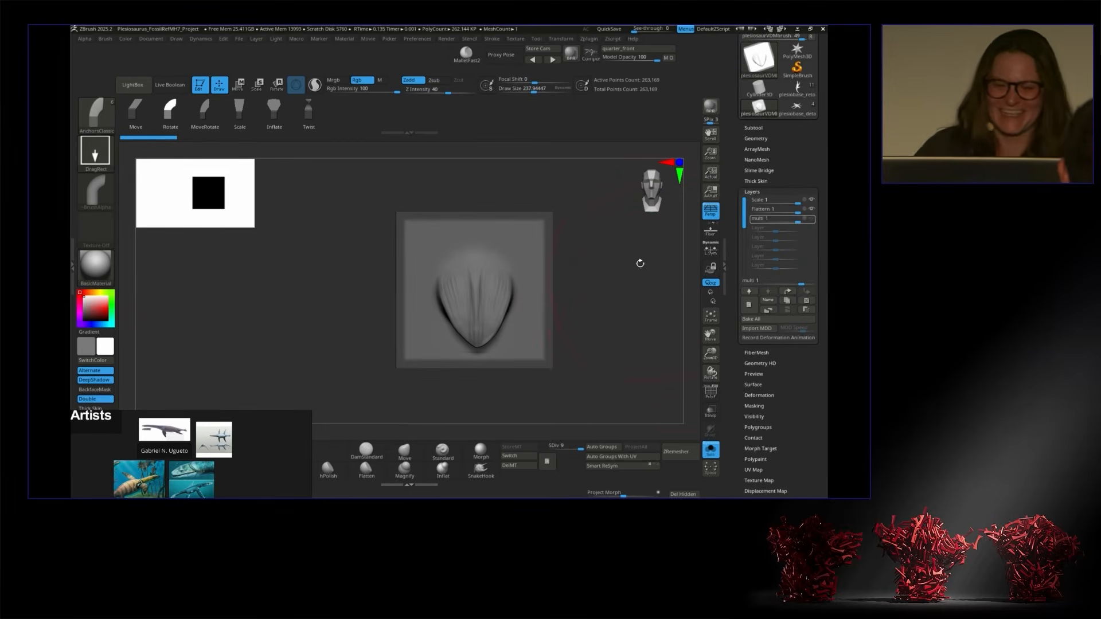
drag(594, 289, 570, 221)
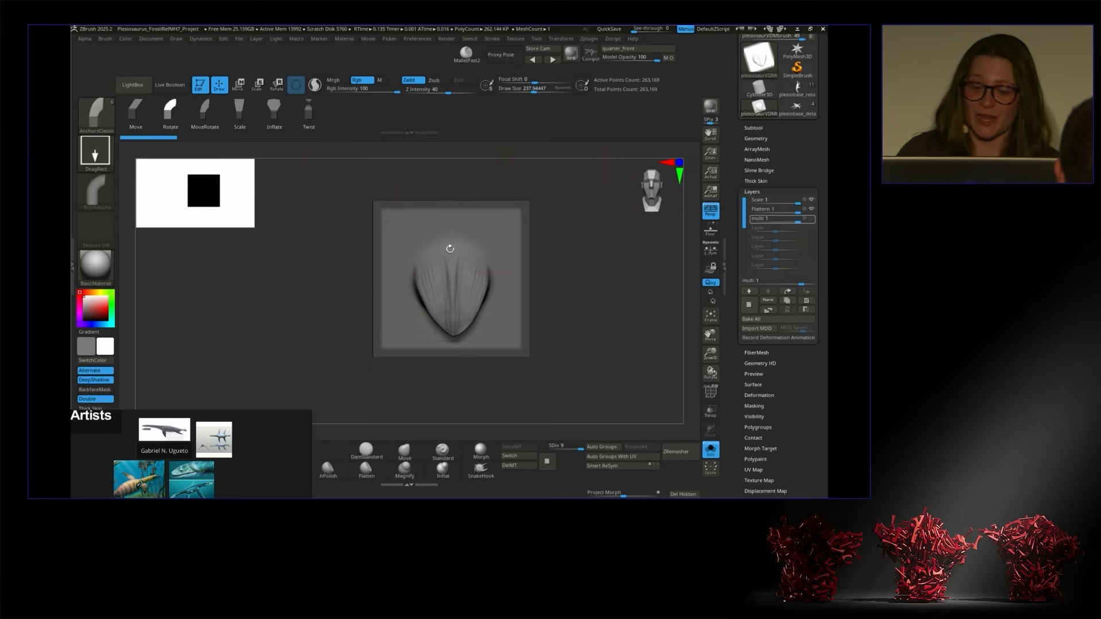
mouse_move(585, 266)
mouse_down()
mouse_move(609, 275)
mouse_move(538, 283)
mouse_move(582, 275)
mouse_move(349, 197)
mouse_up()
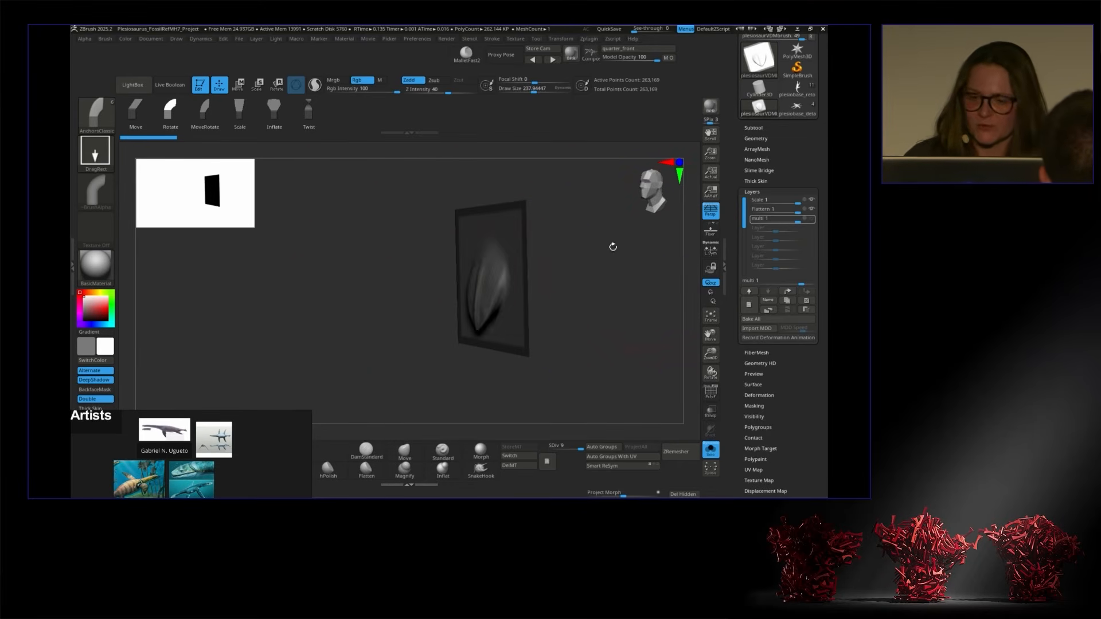
shift+drag(615, 249, 646, 246)
click(137, 87)
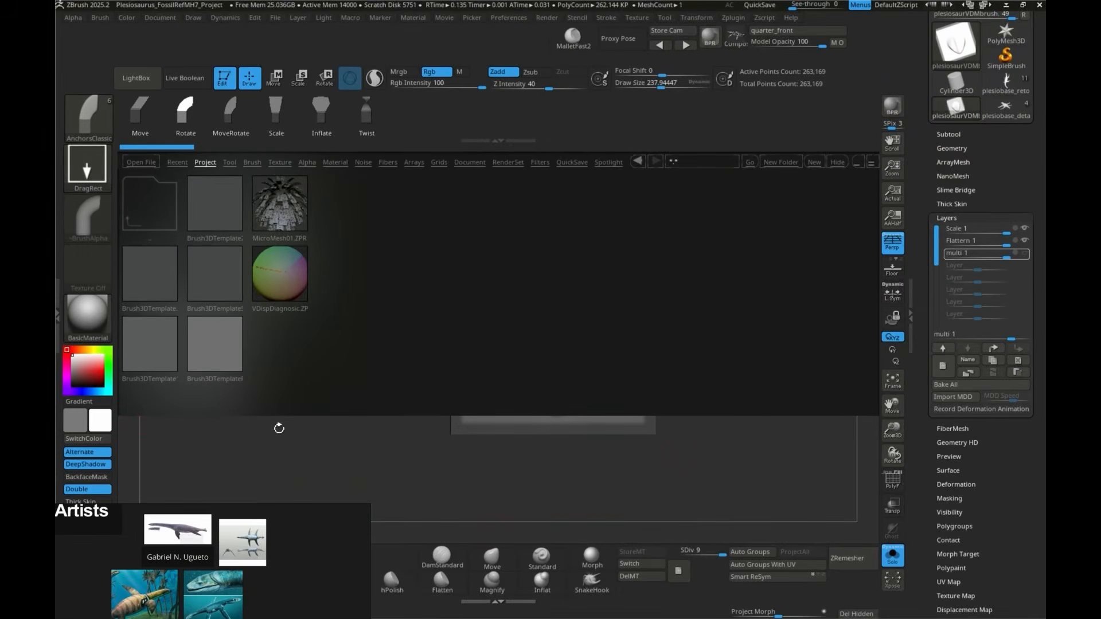
click(136, 78)
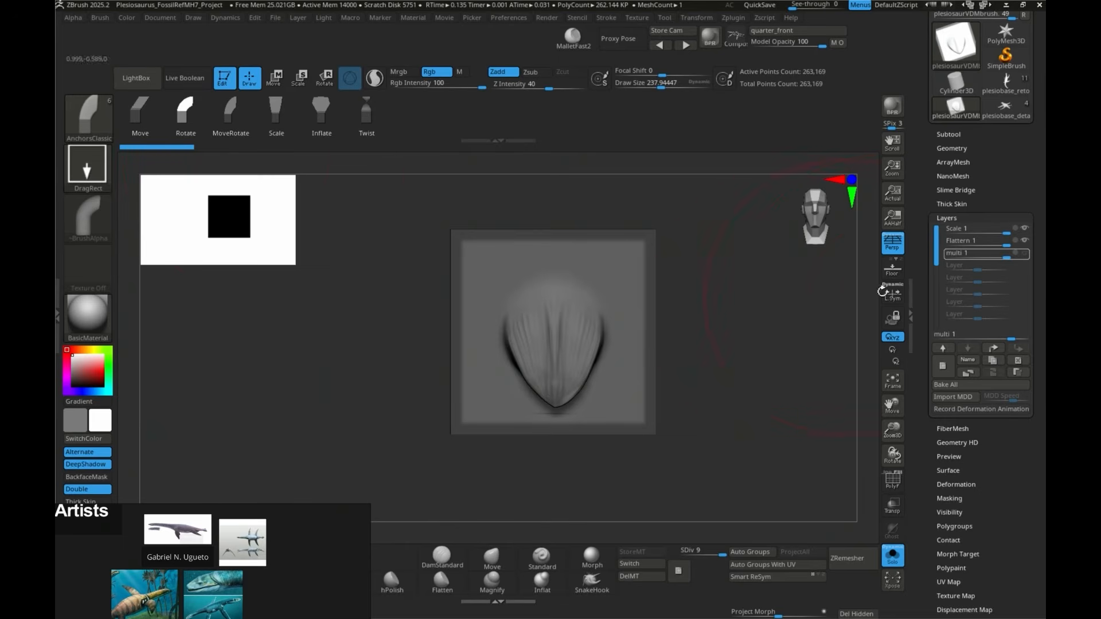
Step: Hide the Flattern and Scale layers, clear the mask on the flat plane and mask its border afresh along the edges
click(1025, 241)
click(1025, 230)
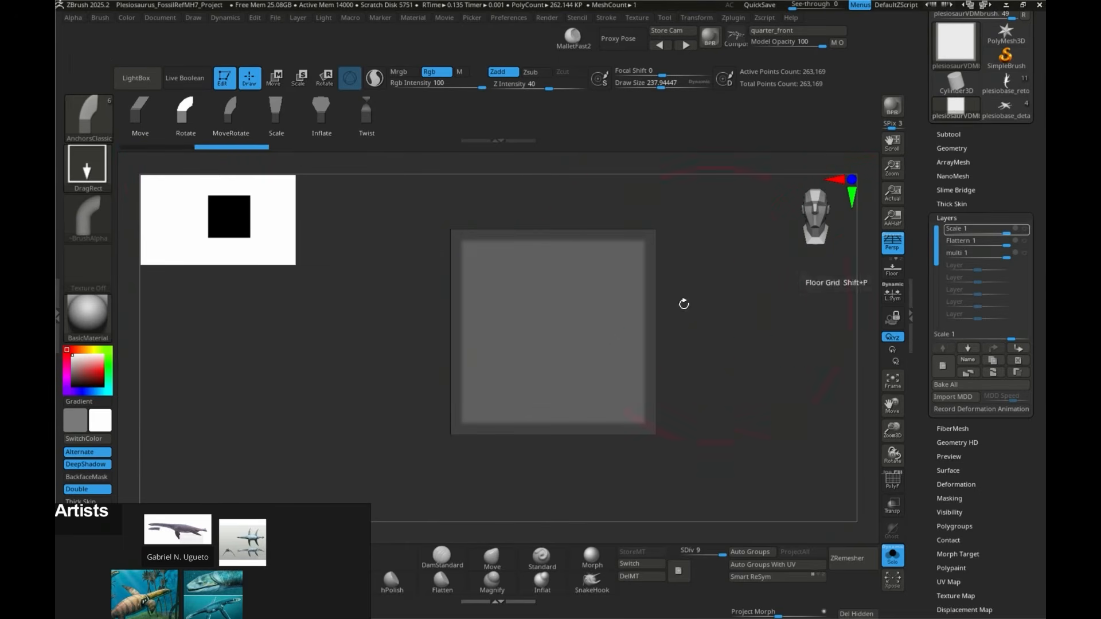
ctrl+drag(751, 280, 729, 351)
drag(728, 354, 766, 310)
ctrl+drag(709, 444, 647, 208)
ctrl+drag(438, 181, 462, 464)
ctrl+drag(666, 491, 416, 422)
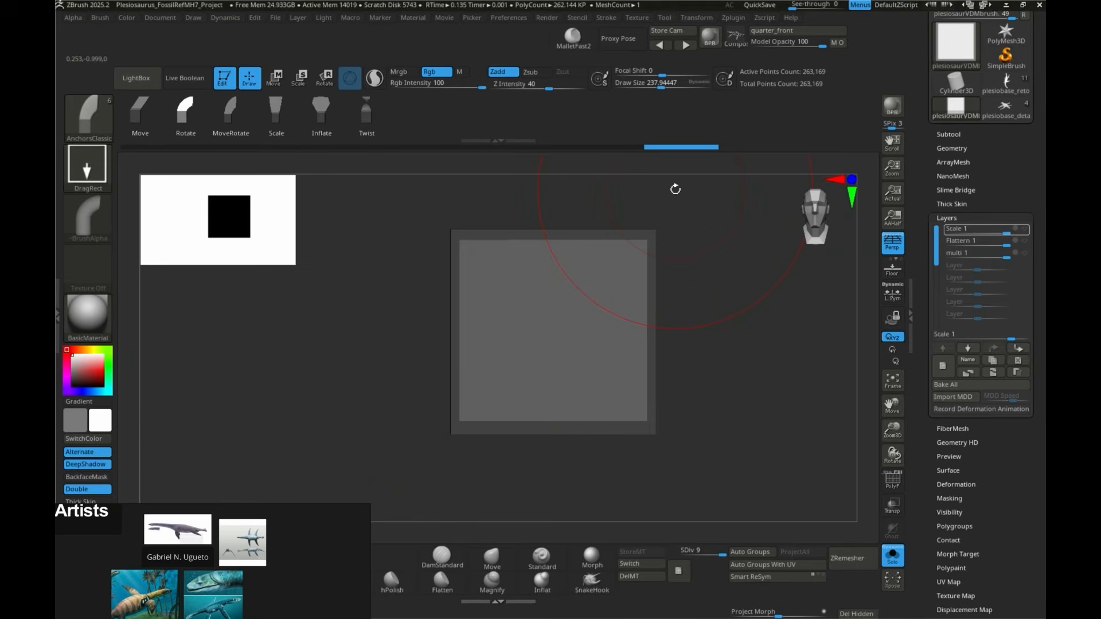
Step: Show the Scale layer and the Flattern layer, comparing the scale's shape from the front and the side
click(1025, 228)
mouse_move(701, 302)
mouse_down()
mouse_move(708, 295)
mouse_move(750, 337)
mouse_up()
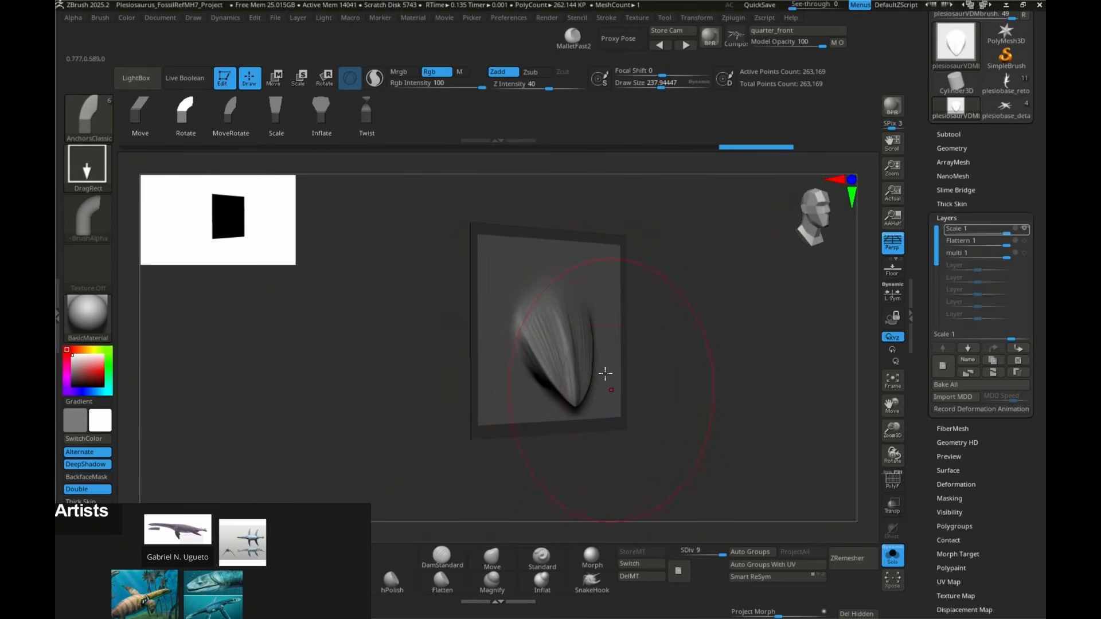
drag(662, 338, 634, 338)
click(969, 241)
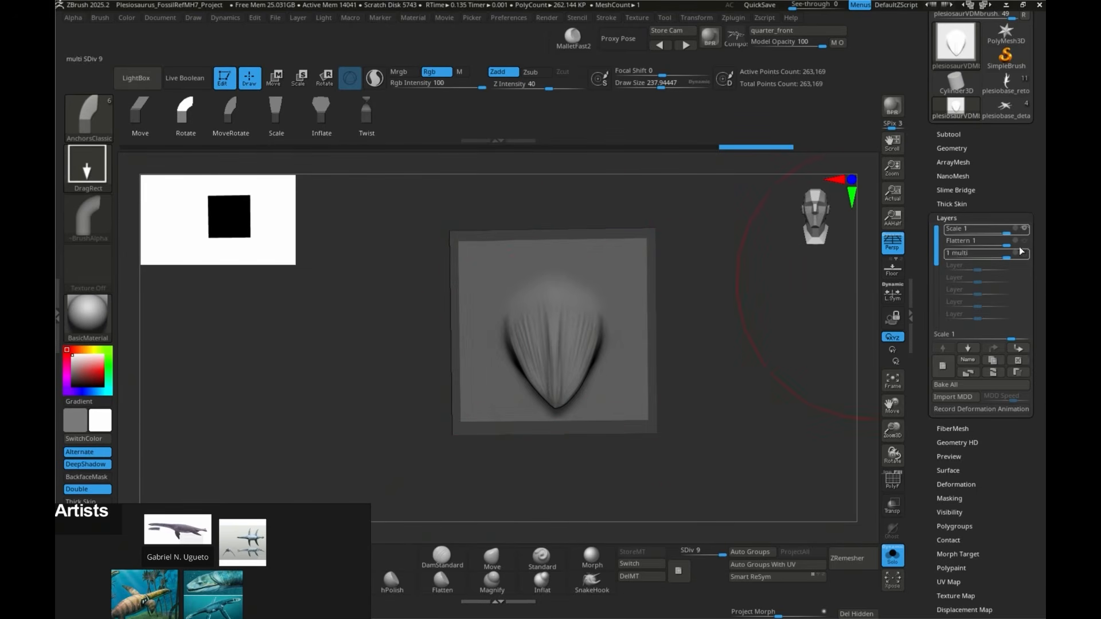
mouse_move(793, 307)
shift+mouse_down()
mouse_move(673, 329)
mouse_move(686, 336)
shift+mouse_up()
click(1023, 242)
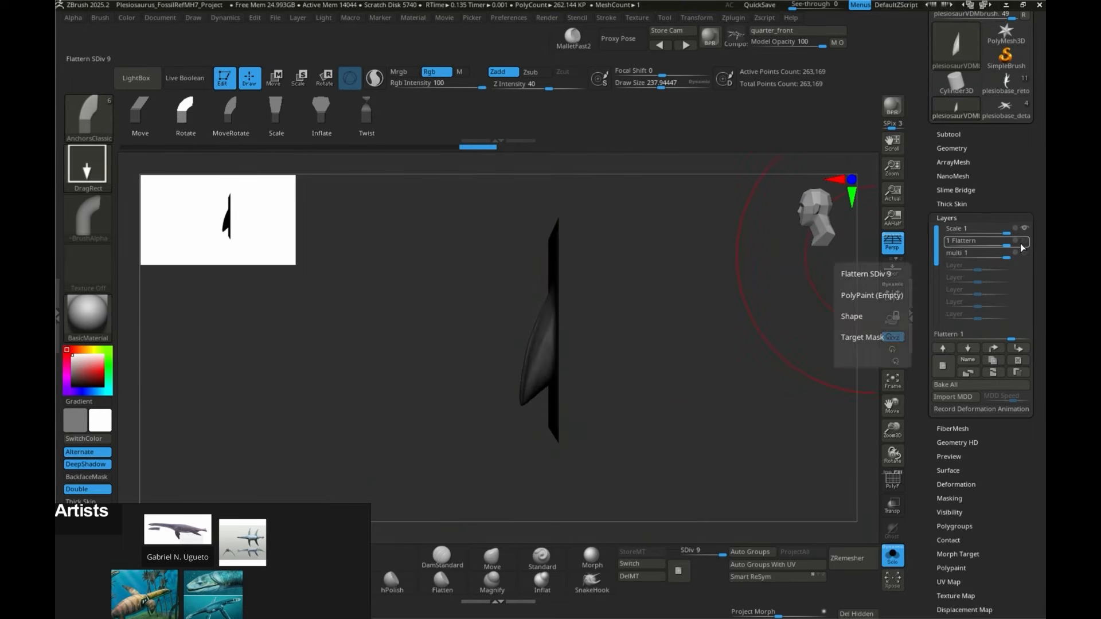
click(1024, 242)
drag(826, 296, 728, 315)
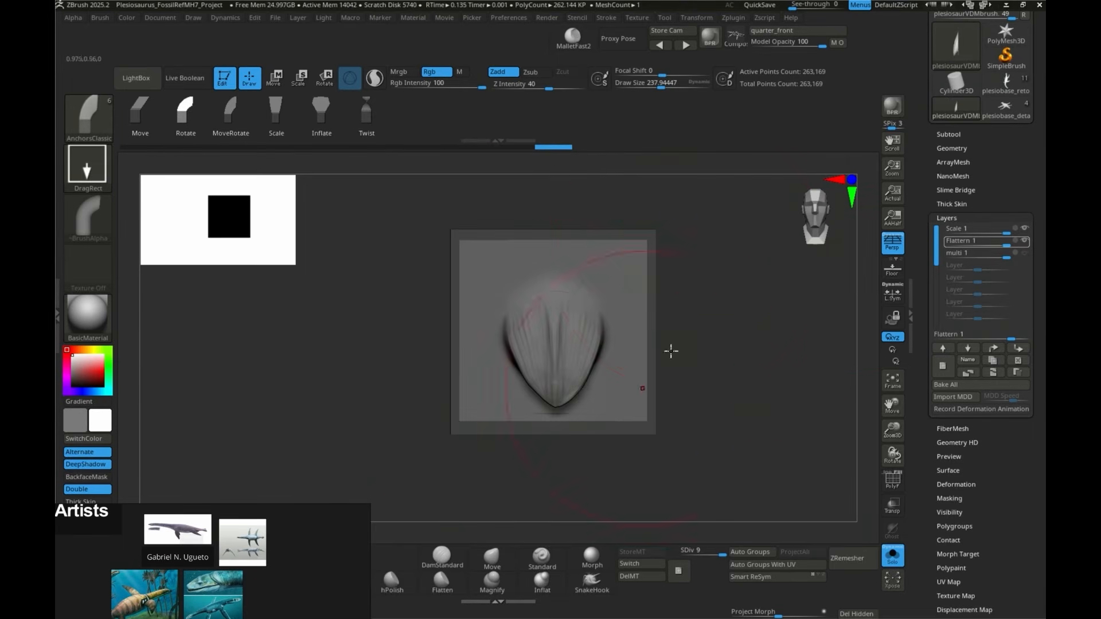
alt+drag(763, 352, 731, 388)
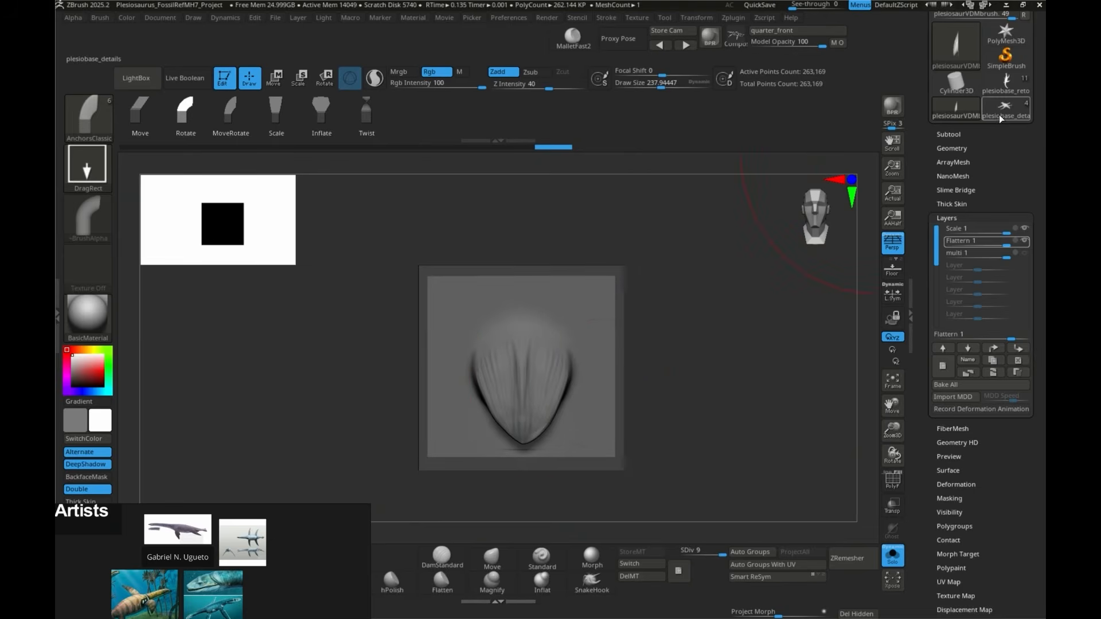
Step: Switch to the plesiobase_retopo tool and frame the plesiosaur to examine its body and head from the side
click(1005, 85)
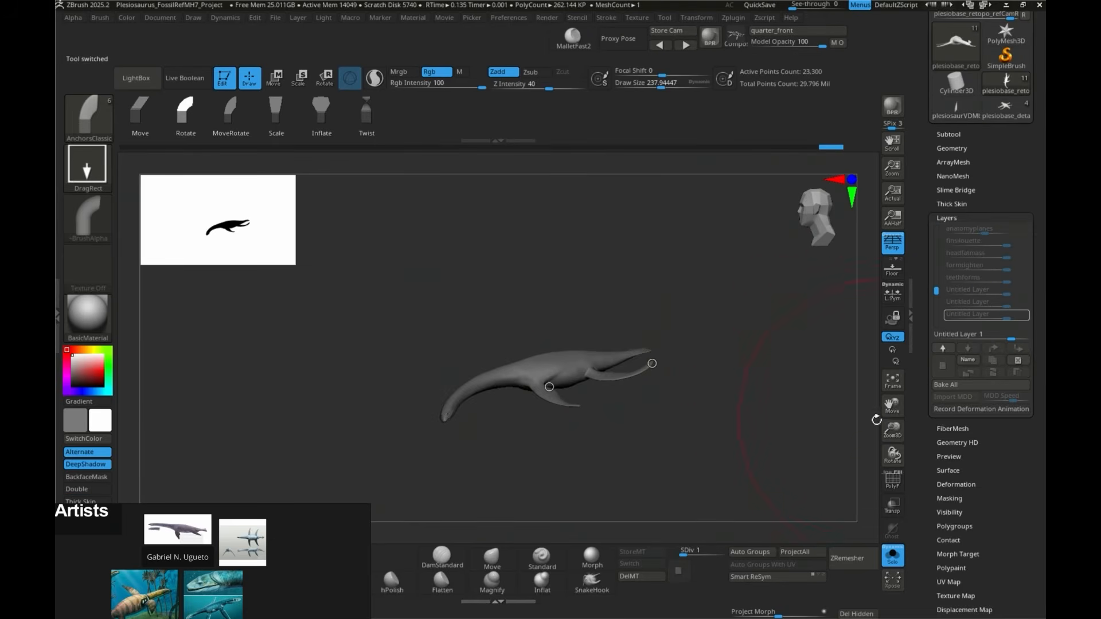
key(f)
drag(479, 239, 360, 325)
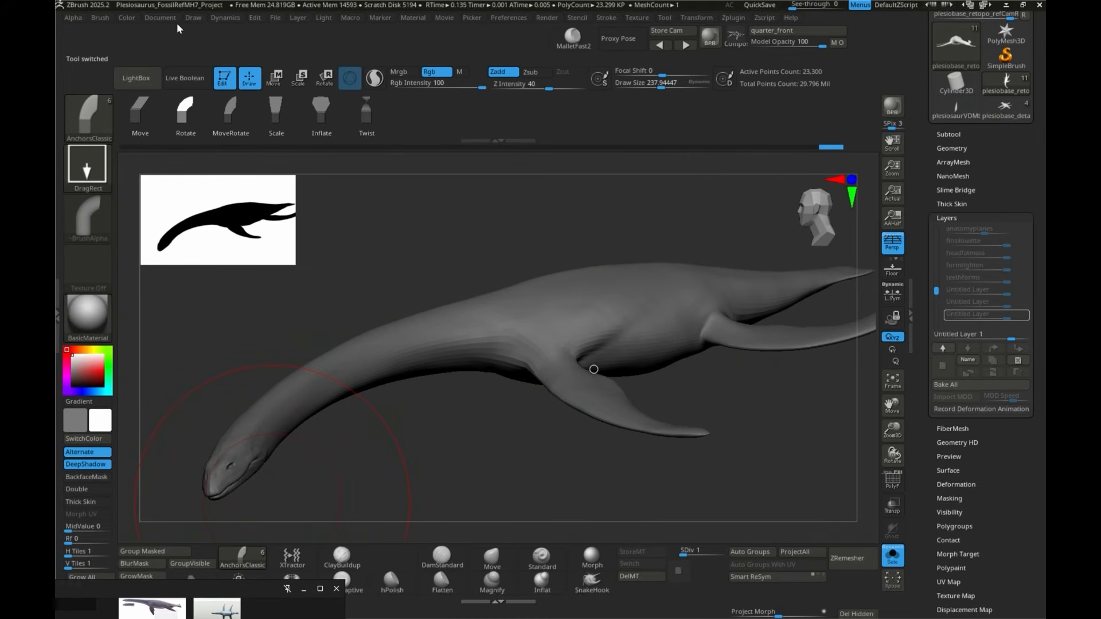
drag(434, 259, 446, 262)
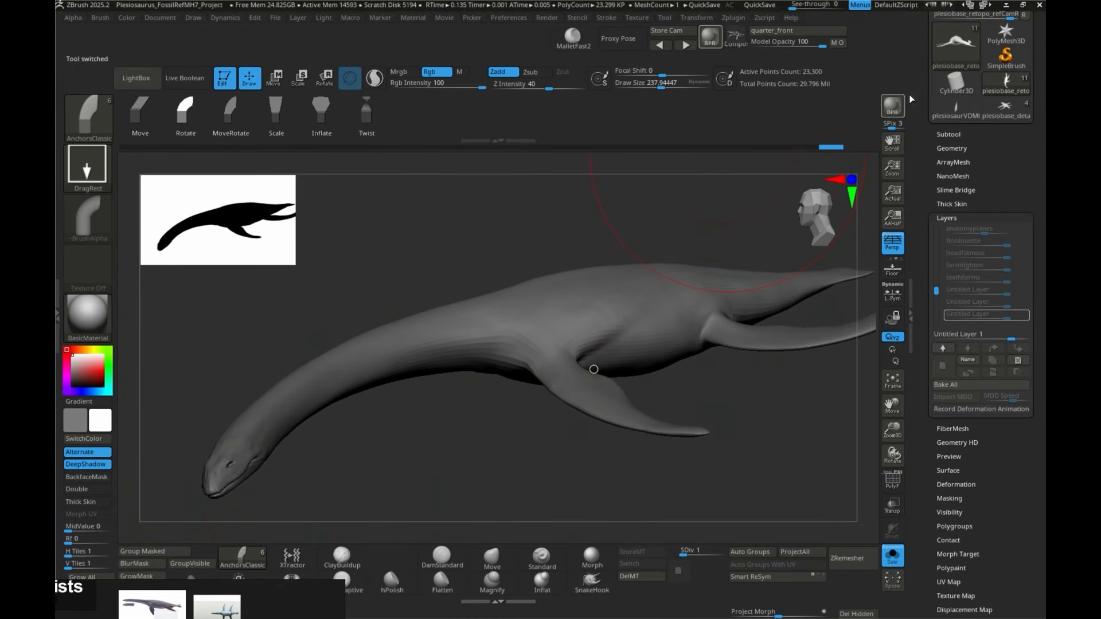
Step: Return to the plesiosaurVDMbrush tool and set the sculpted scale plane squarely front-on and fully in view
click(956, 112)
drag(395, 281, 429, 246)
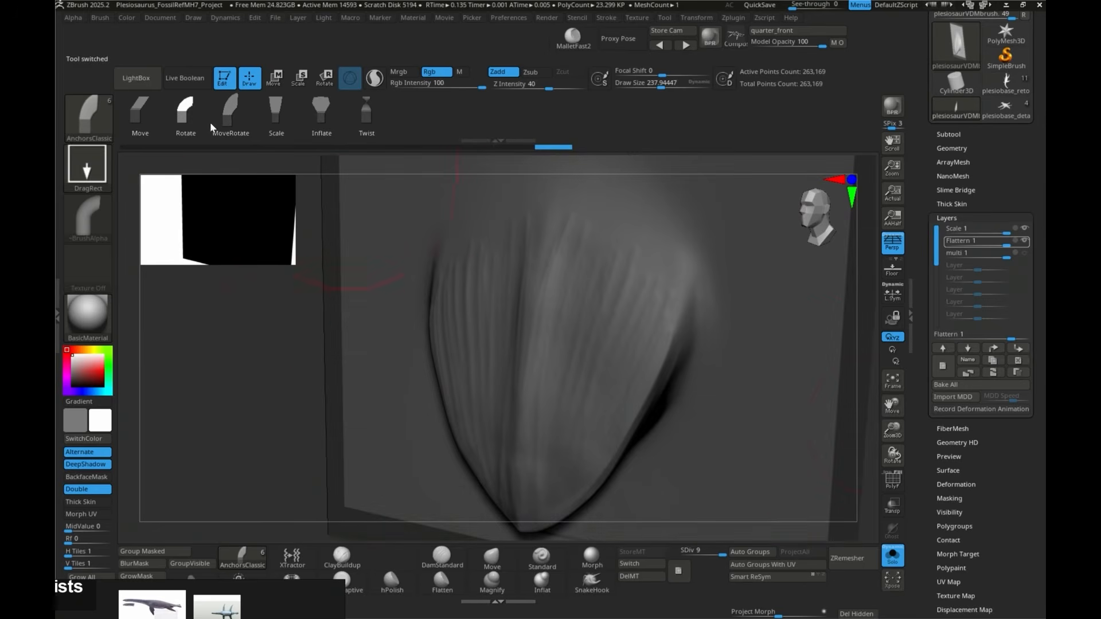
drag(892, 430, 835, 388)
shift+drag(770, 292, 740, 254)
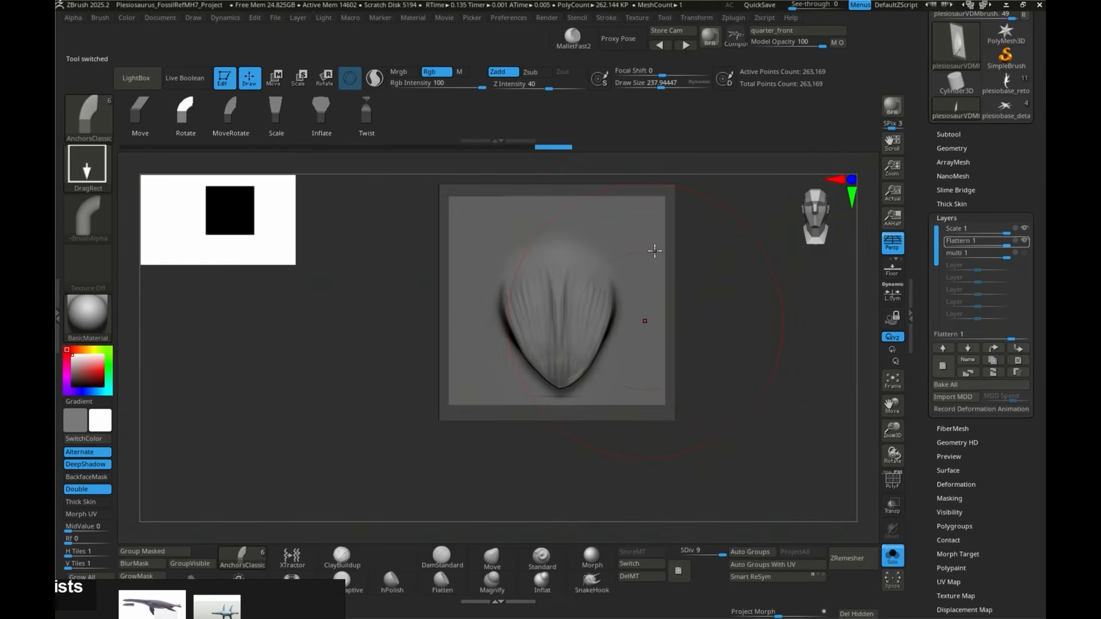
click(101, 20)
alt+drag(380, 267, 377, 316)
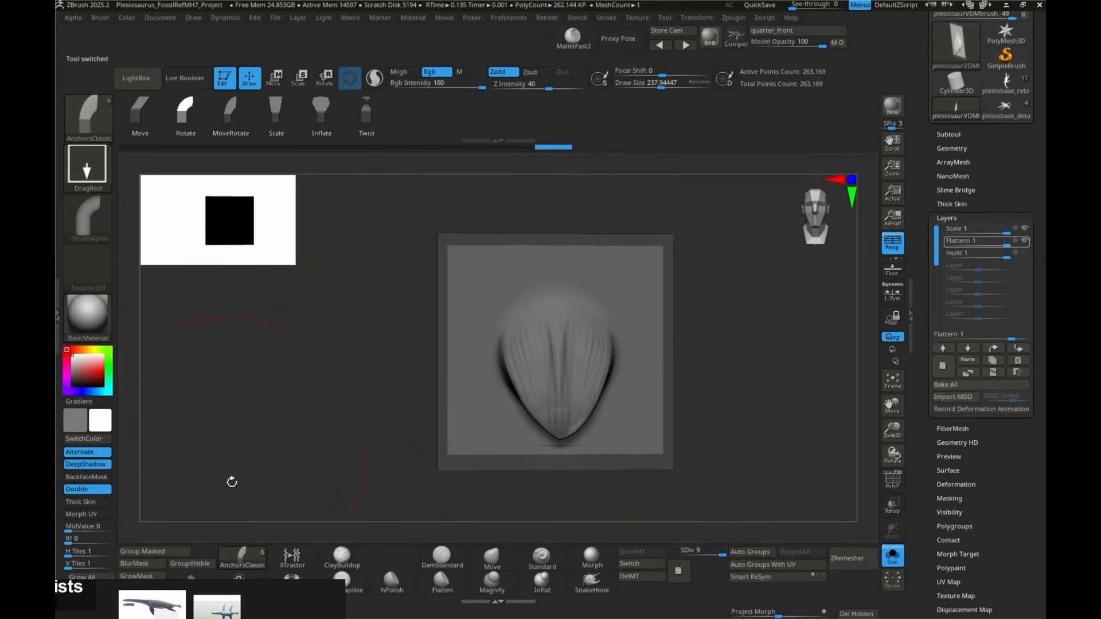
Step: Select the Chisel3D brush and create a MultiAlpha brush from the single sculpted scale
click(542, 559)
click(98, 125)
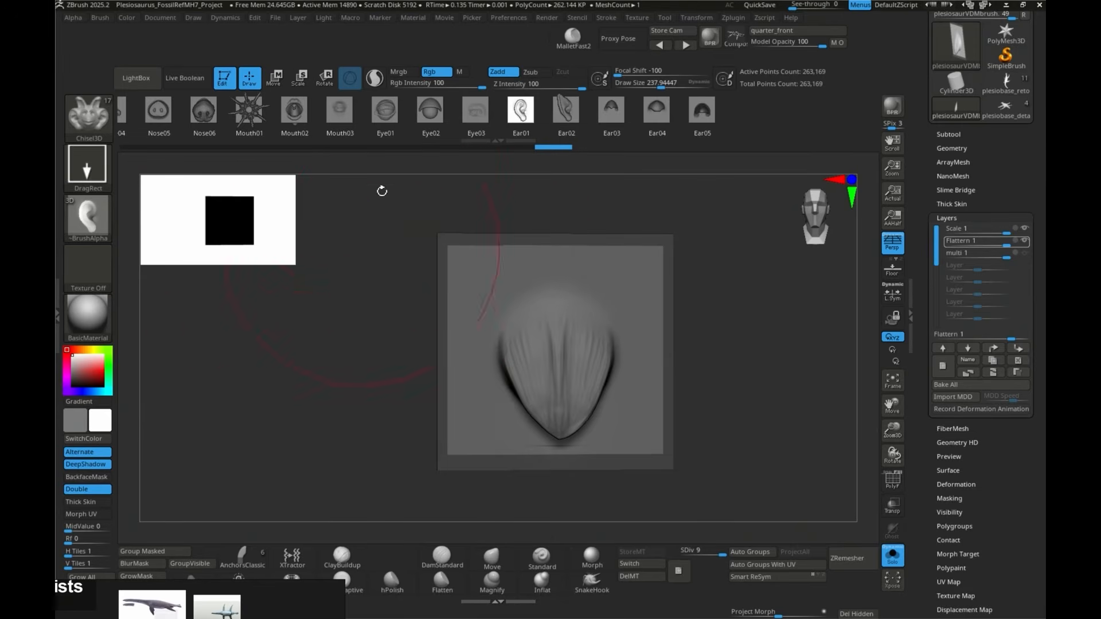
click(100, 18)
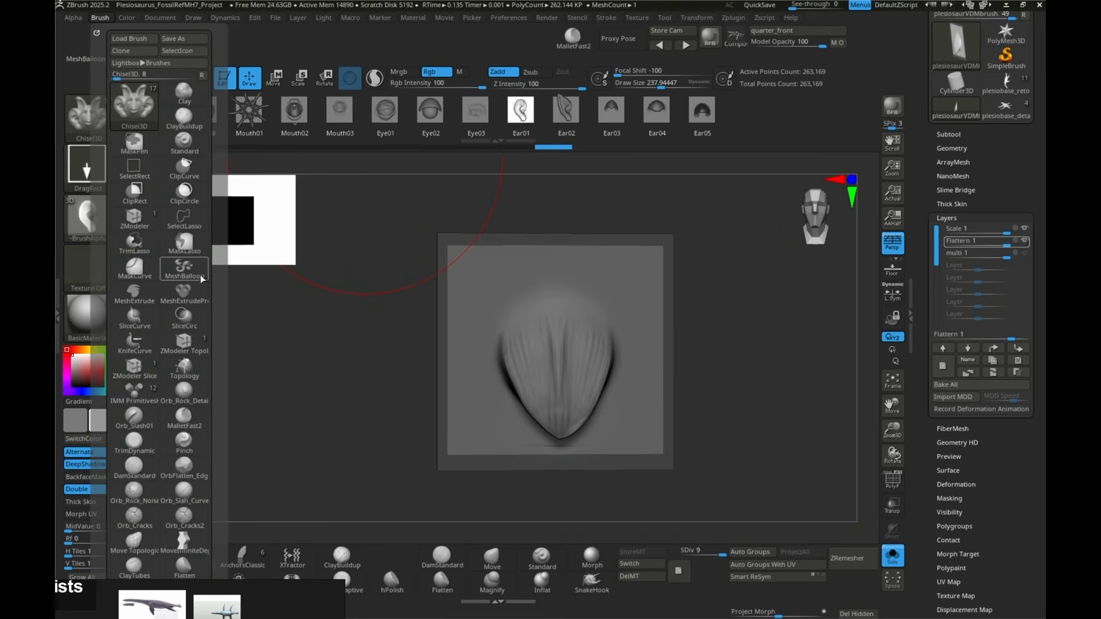
drag(207, 241, 229, 117)
click(125, 235)
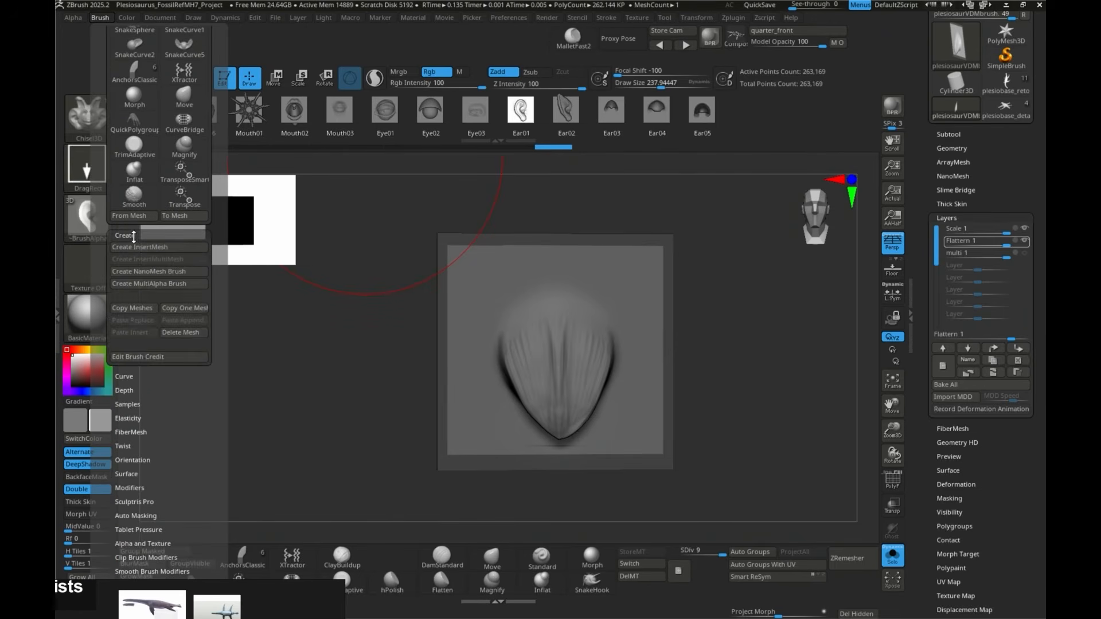
click(152, 283)
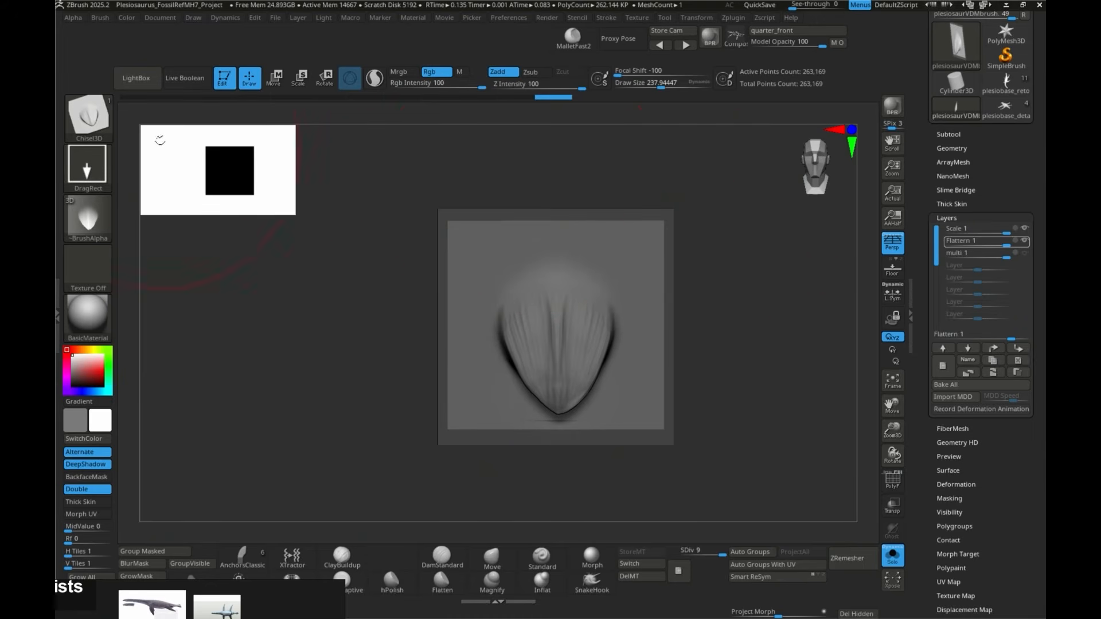
click(101, 21)
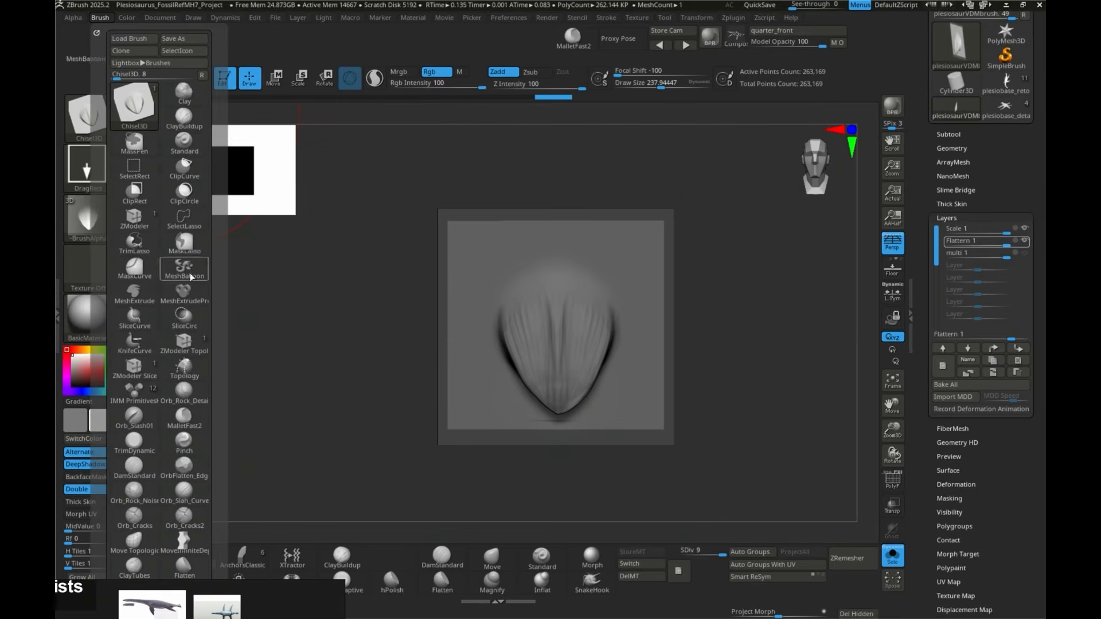
click(100, 21)
drag(216, 238, 223, 57)
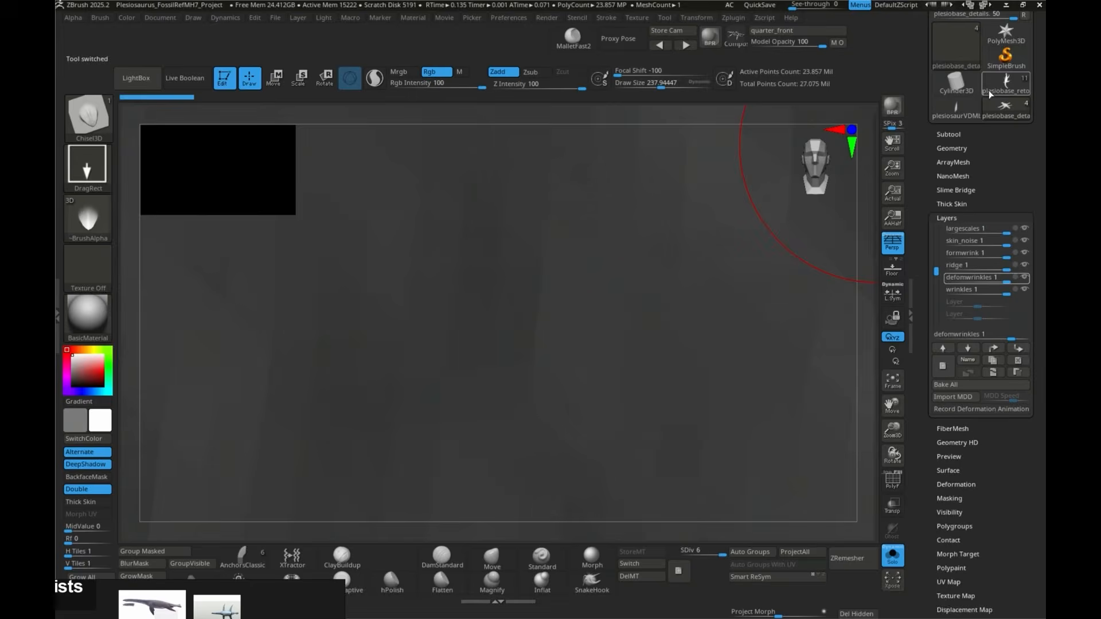
Step: Switch to the plesiobase_retopo tool, raise it to subdivision level 6 and stamp overlapping single scales on the body behind the front flipper
click(996, 88)
drag(652, 278, 785, 360)
drag(884, 444, 820, 425)
drag(701, 549, 744, 464)
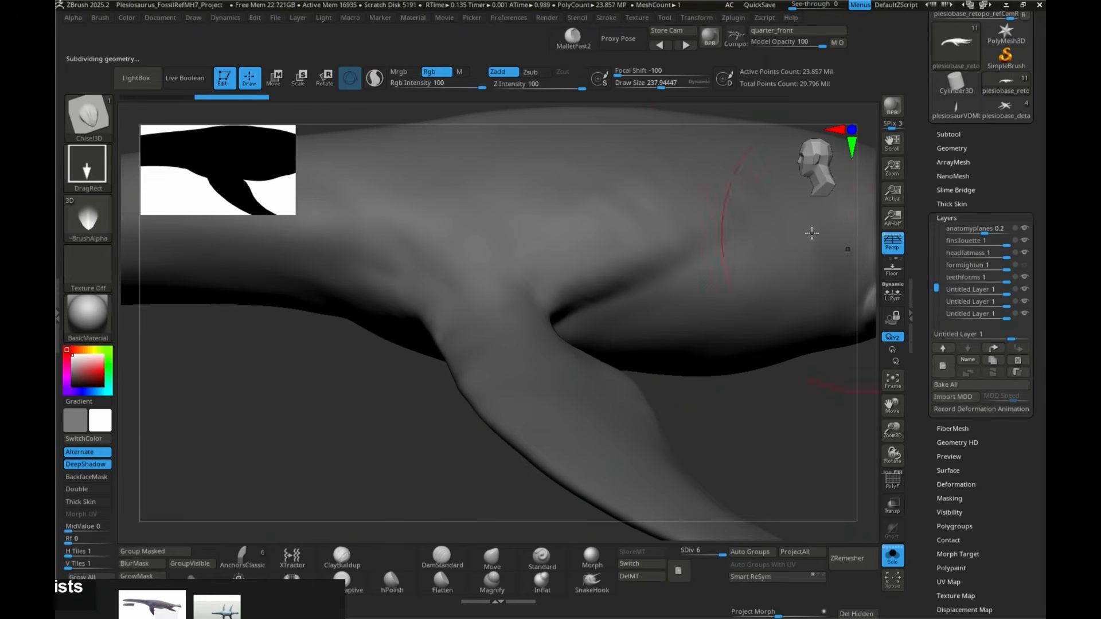
mouse_move(566, 263)
mouse_down()
mouse_move(596, 266)
mouse_move(596, 278)
mouse_move(567, 265)
mouse_up()
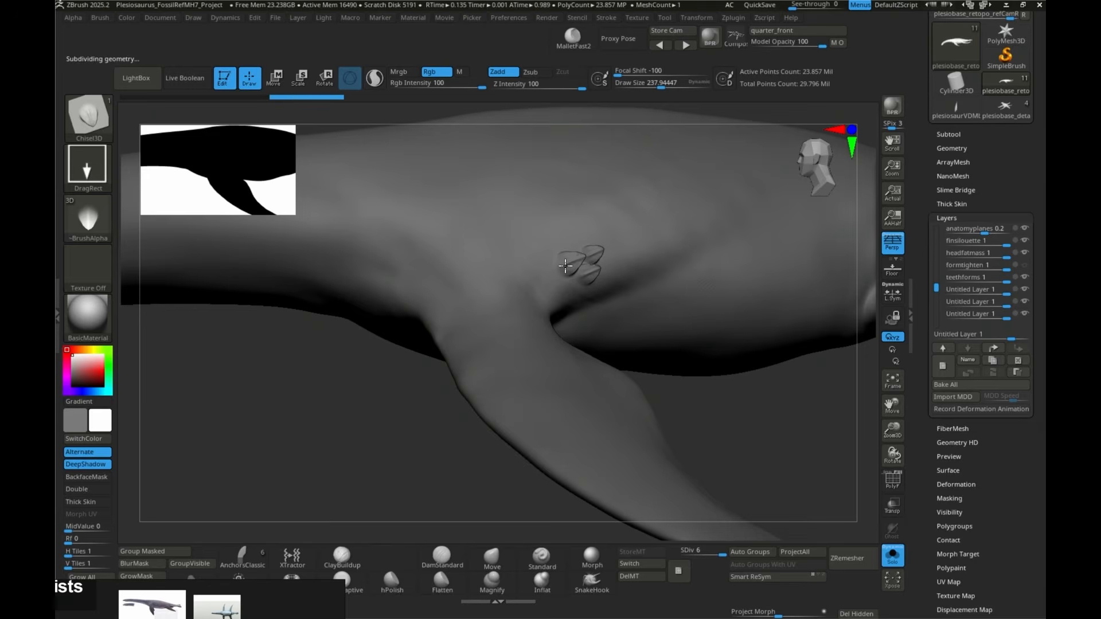
mouse_move(573, 248)
mouse_down()
mouse_move(584, 240)
mouse_move(612, 265)
mouse_up()
right_drag(481, 319, 678, 400)
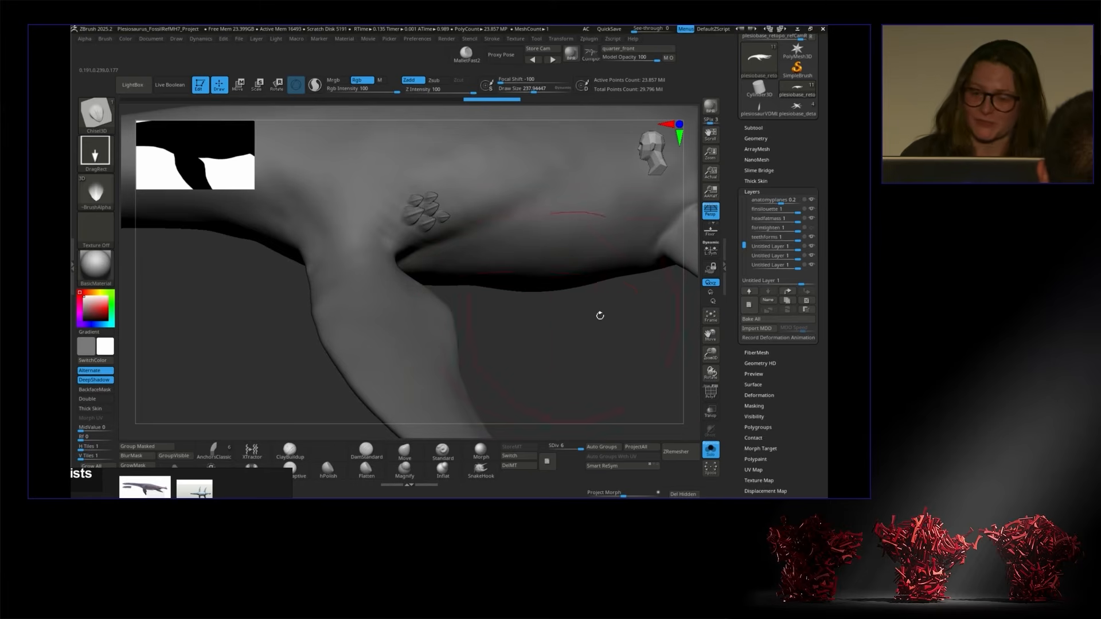
right_drag(637, 338, 560, 339)
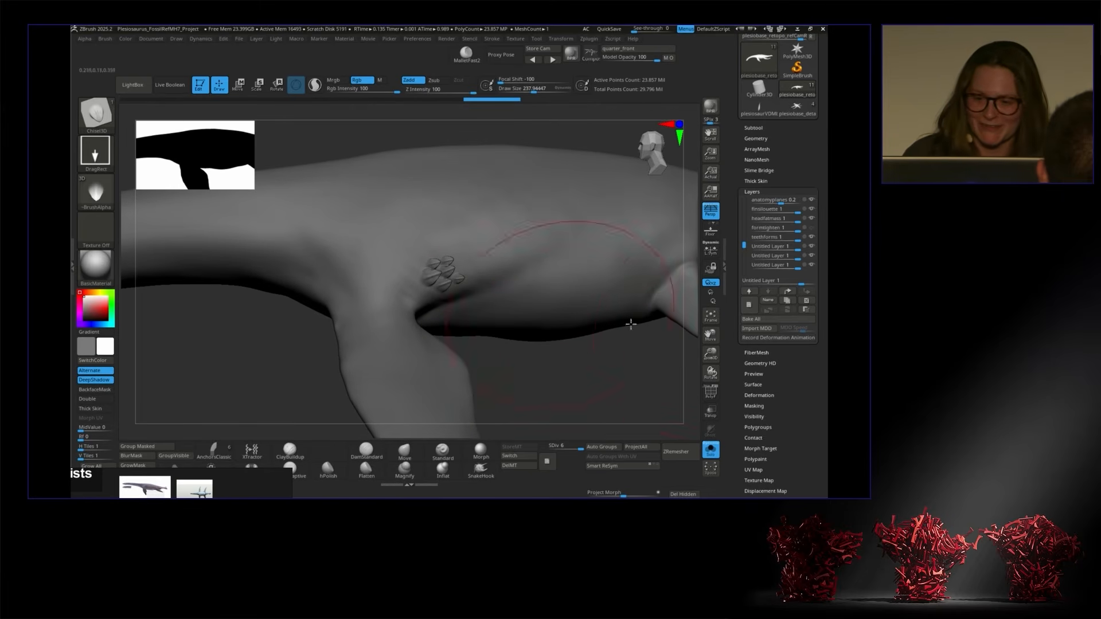
right_drag(718, 359, 683, 321)
Step: Return to the plesiosaurVDMbrush tool, face the plane front-on, hide the Flattern and Scale layers and show the multi layer
click(760, 108)
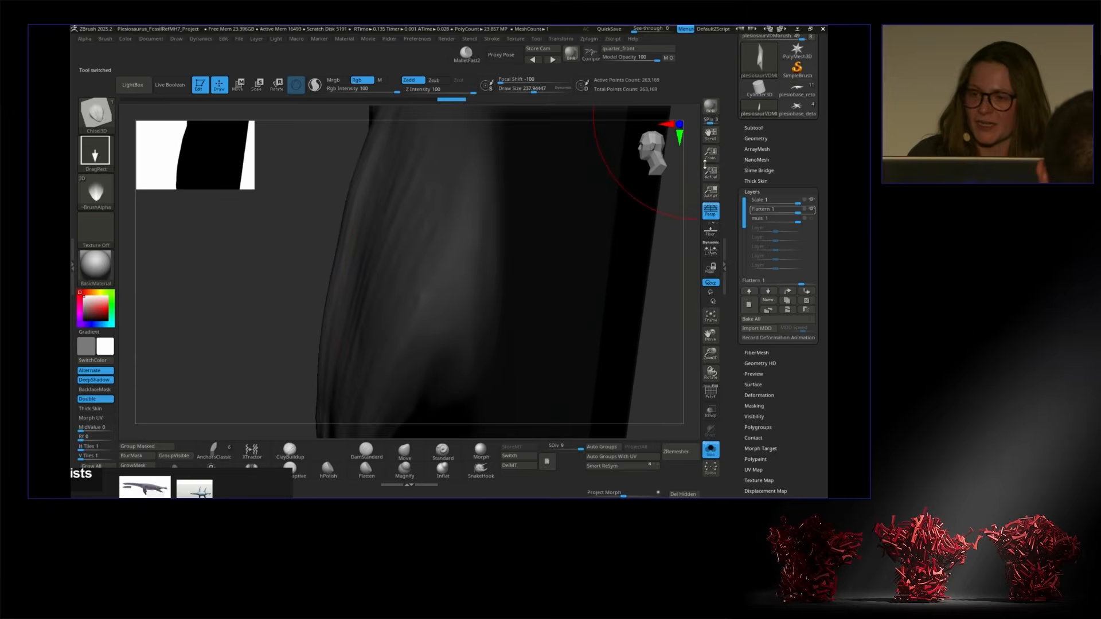
mouse_move(582, 305)
right_down()
mouse_move(570, 319)
mouse_move(607, 320)
mouse_move(651, 203)
right_up()
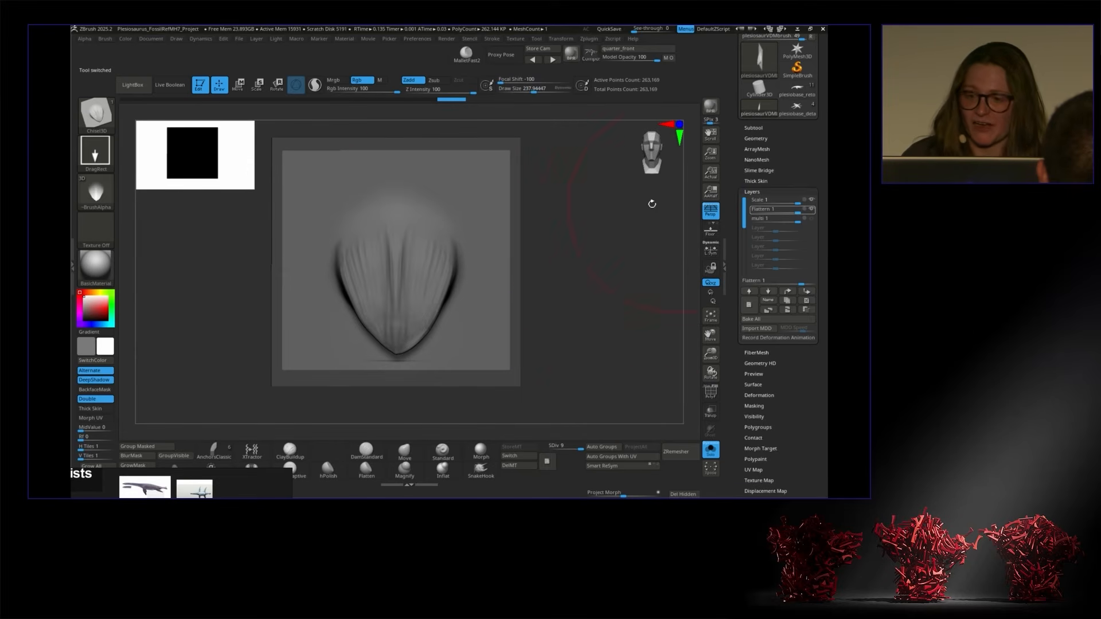
click(811, 210)
click(811, 219)
click(812, 199)
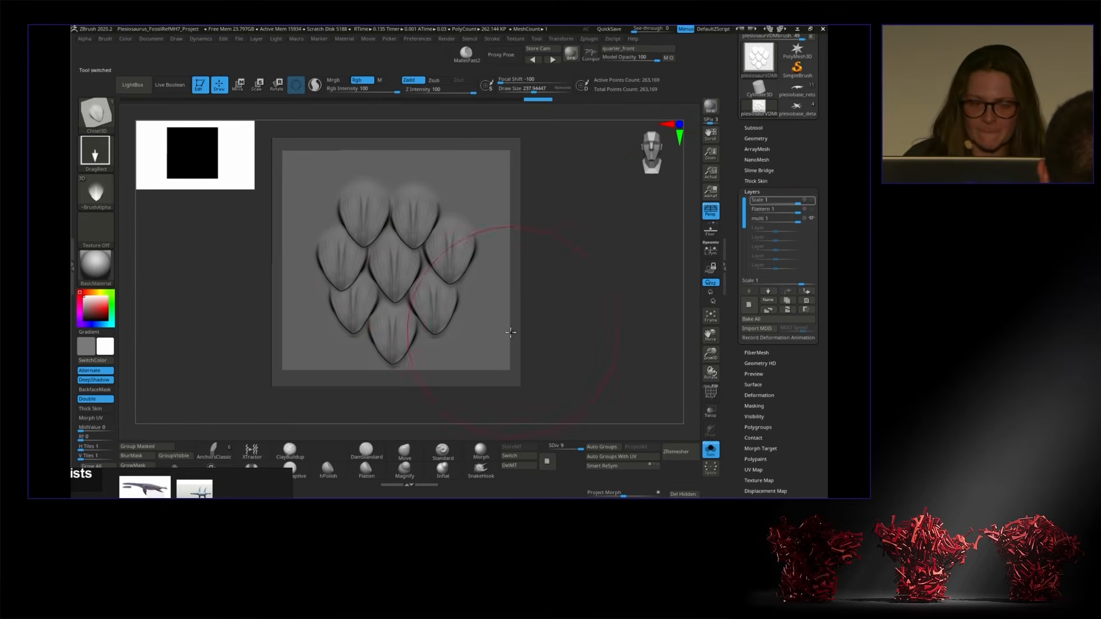
Step: Create a MultiAlpha brush from the cluster of scales on the plane
click(105, 40)
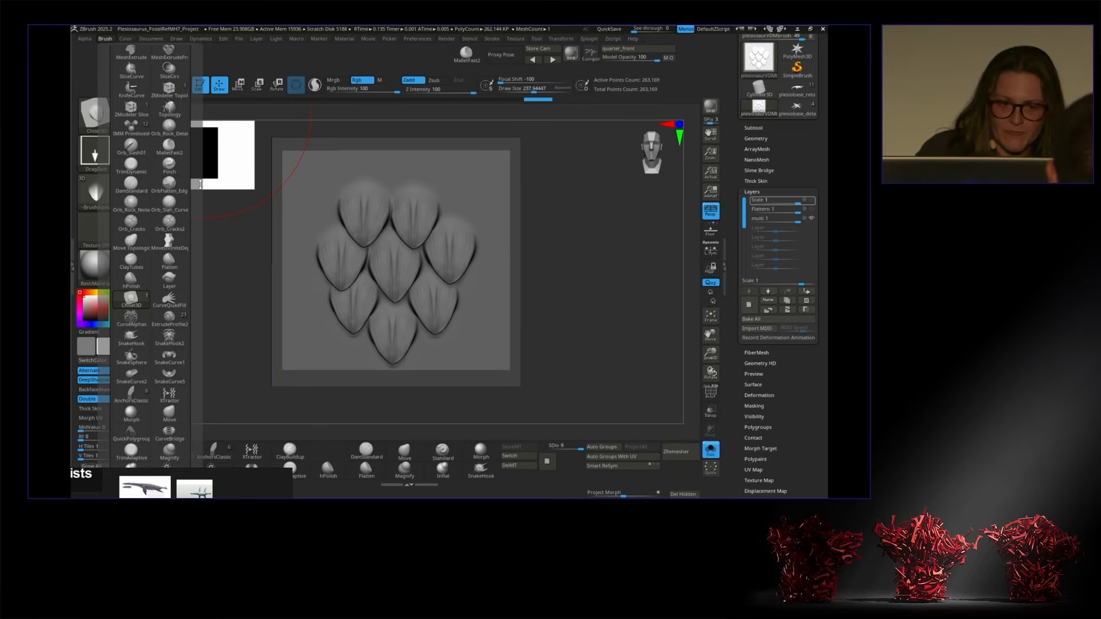
click(96, 113)
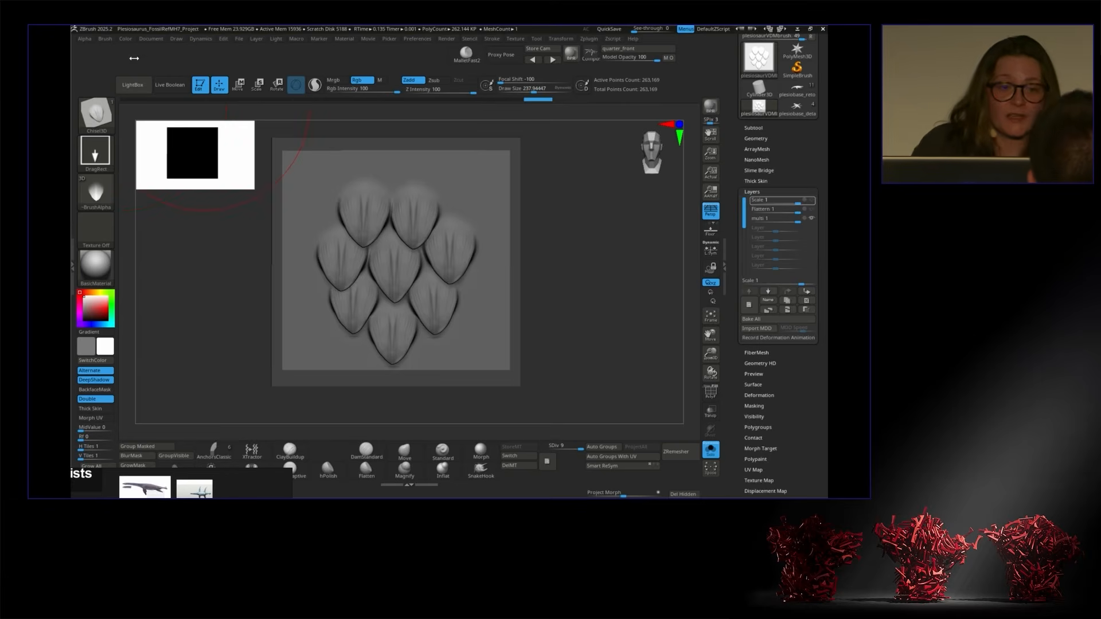
click(106, 39)
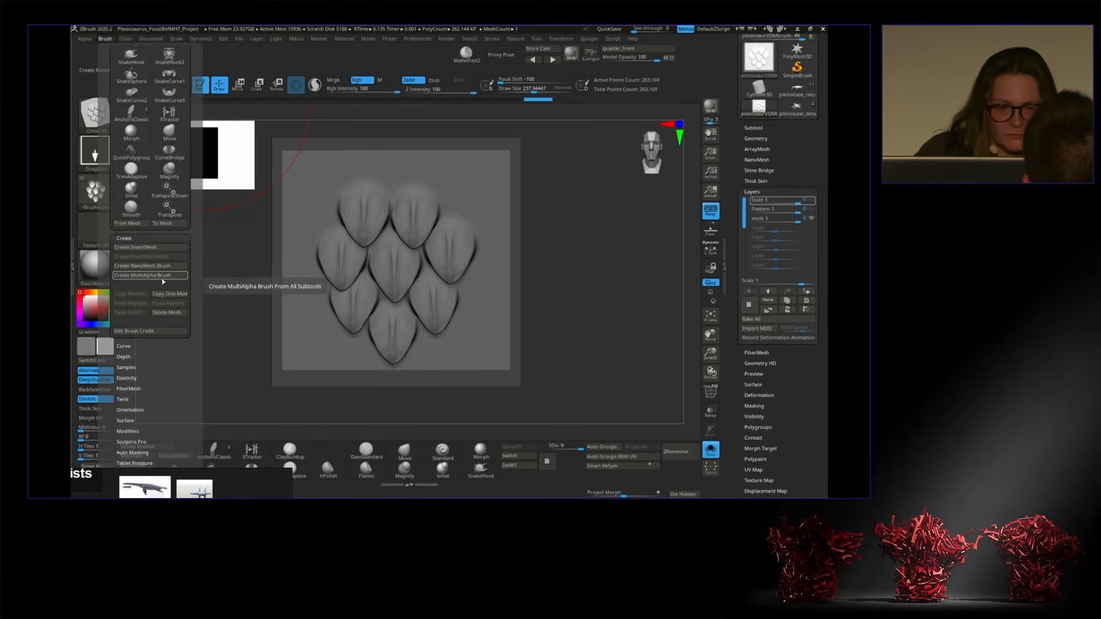
click(161, 269)
Step: Switch to the plesiobase_retopo tool and stamp scale clusters in different sizes on the plesiosaur's flank between the flippers
click(797, 88)
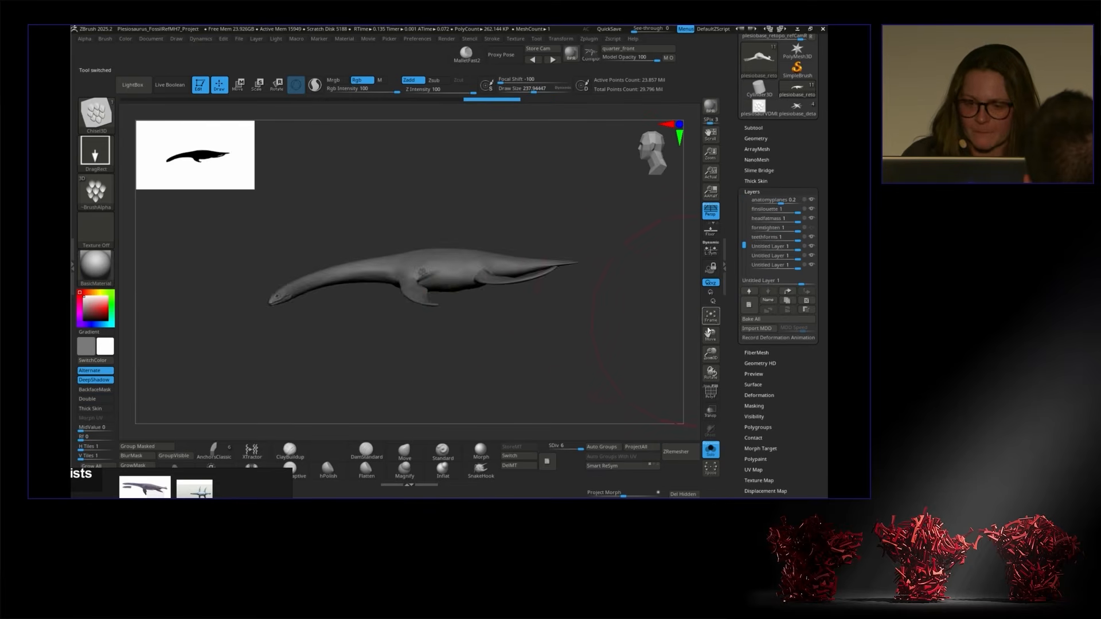
drag(711, 353, 725, 413)
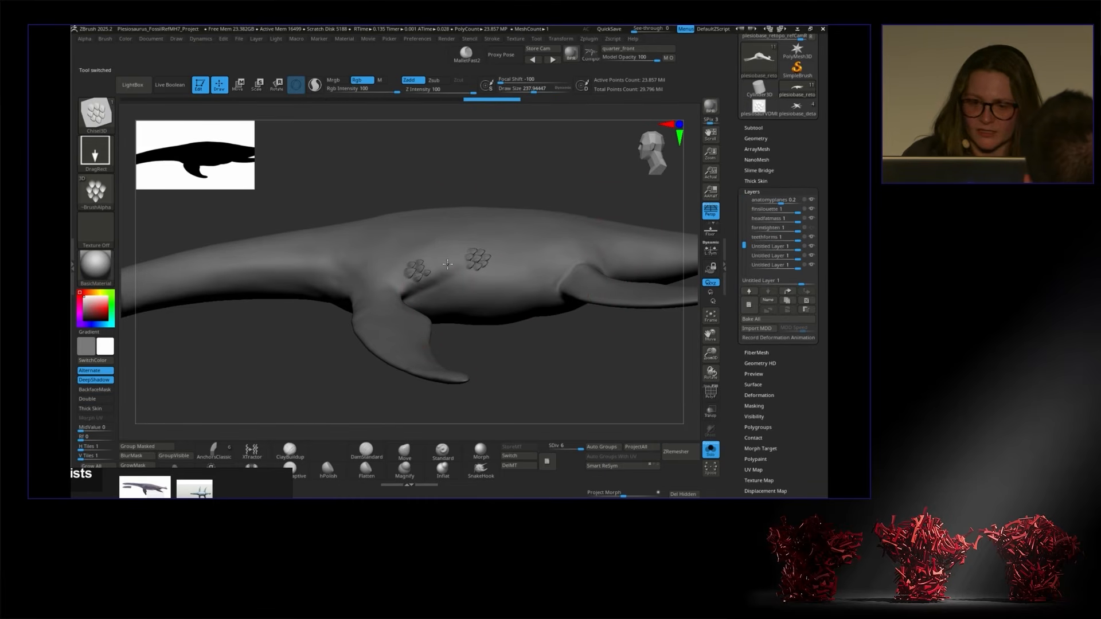
drag(711, 353, 717, 390)
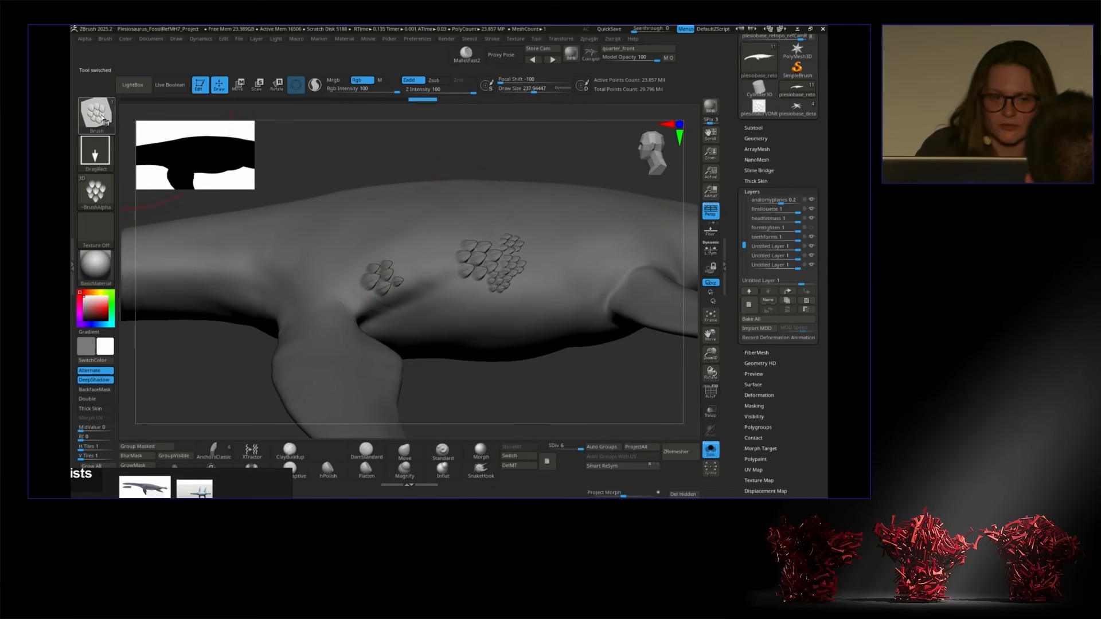
Step: Change the scale cluster brush's stroke to DragStamp and reduce its draw size to about 143
click(96, 151)
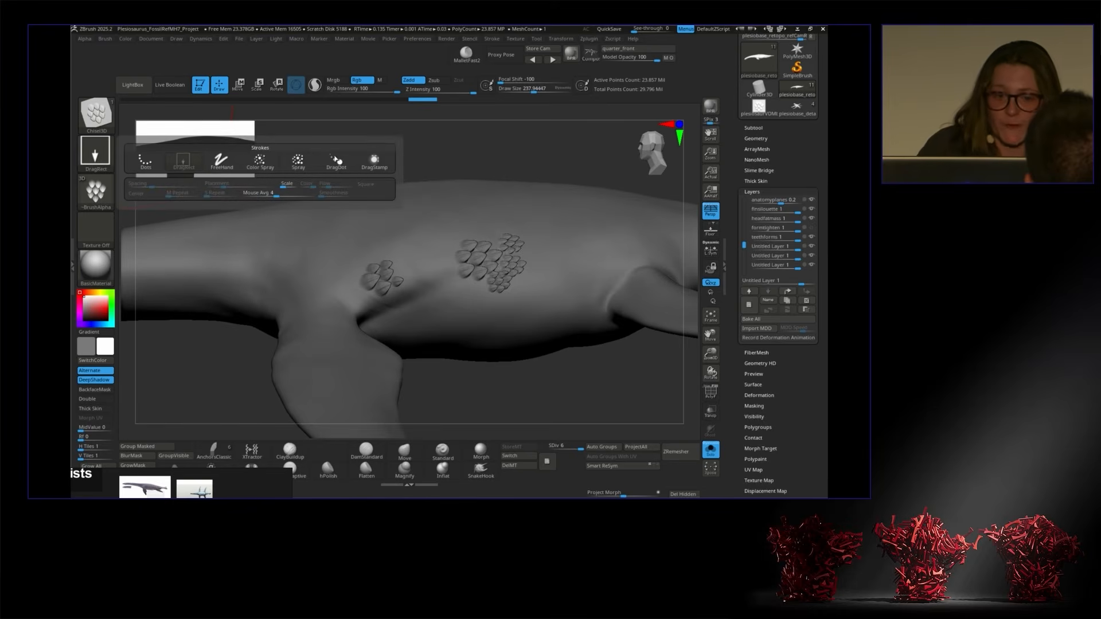
click(378, 165)
drag(448, 162, 402, 198)
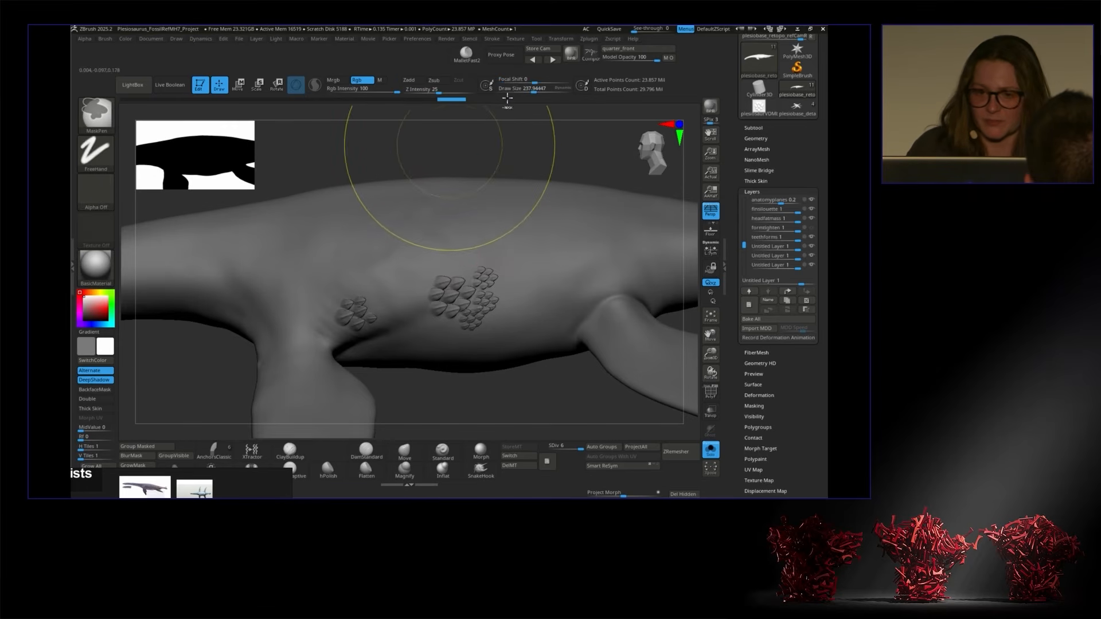
drag(516, 89, 508, 89)
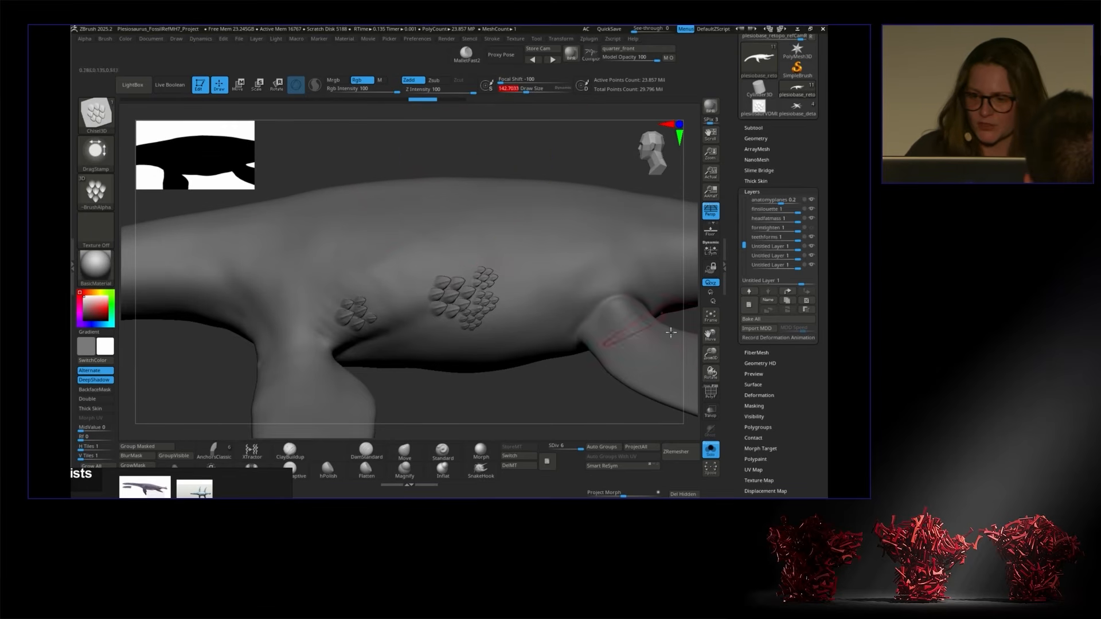
Step: Try the scale cluster stamp at a draw size of about 25, set it to about 184 and stamp clusters on the upper flank
drag(712, 379, 711, 410)
drag(526, 90, 511, 90)
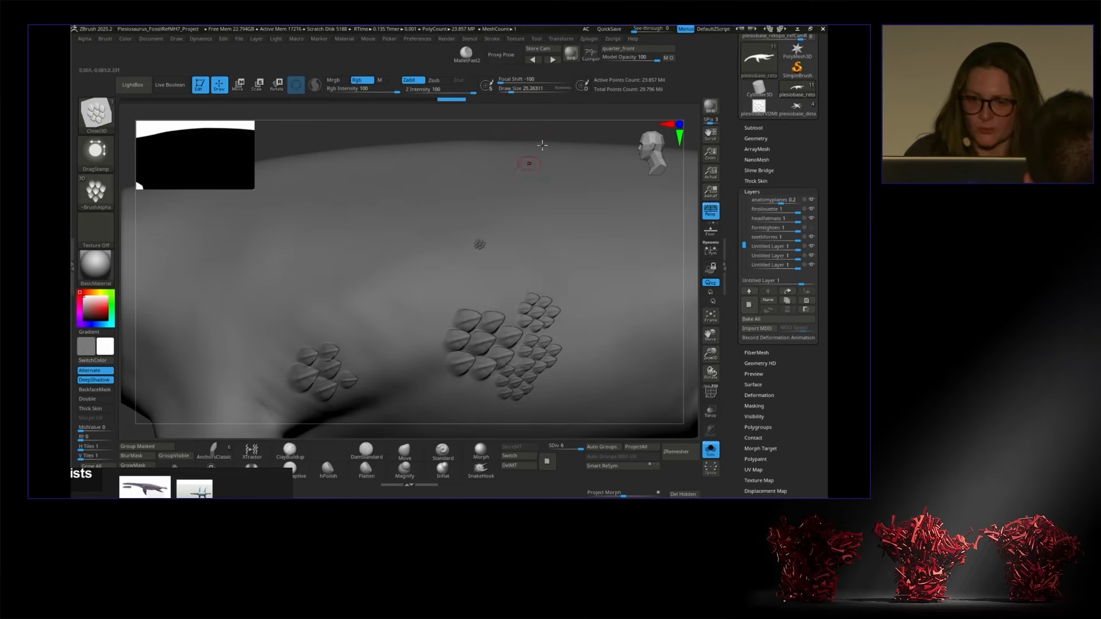
drag(512, 90, 529, 90)
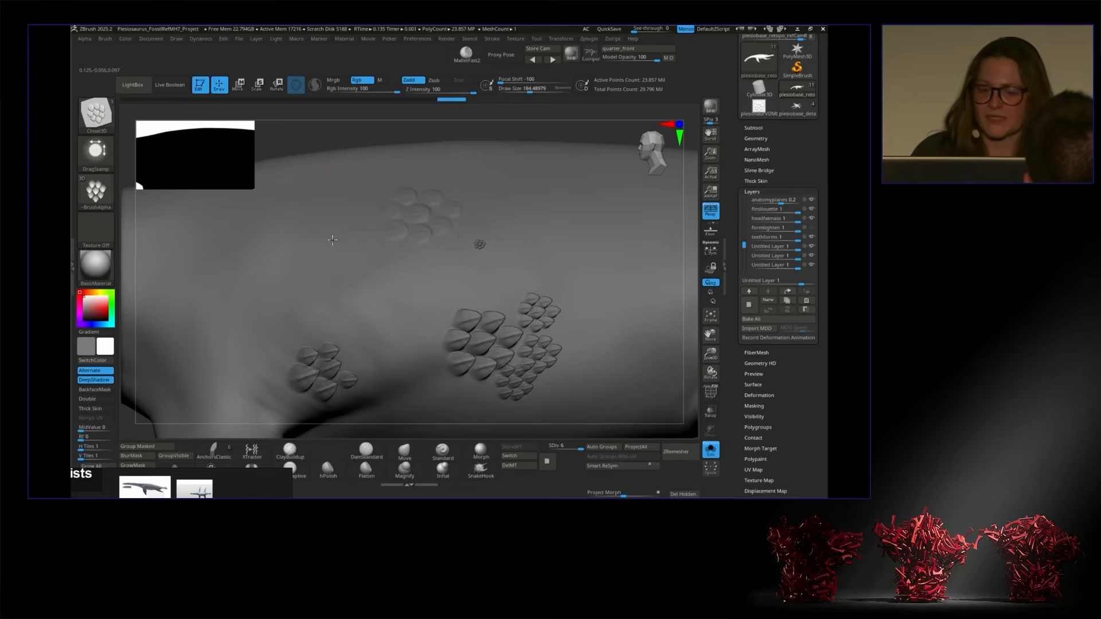
drag(482, 250, 433, 263)
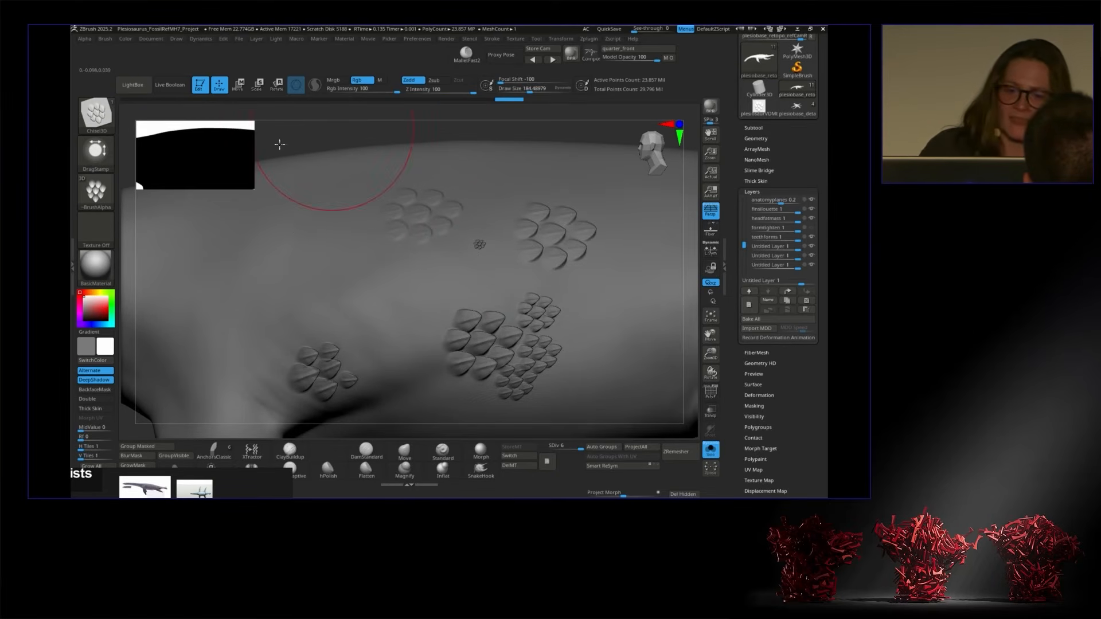
Step: Stamp more scale clusters side by side along the upper flank towards the rear flipper to form an overlapping patch
mouse_move(711, 354)
mouse_down()
mouse_move(710, 337)
mouse_move(665, 343)
mouse_up()
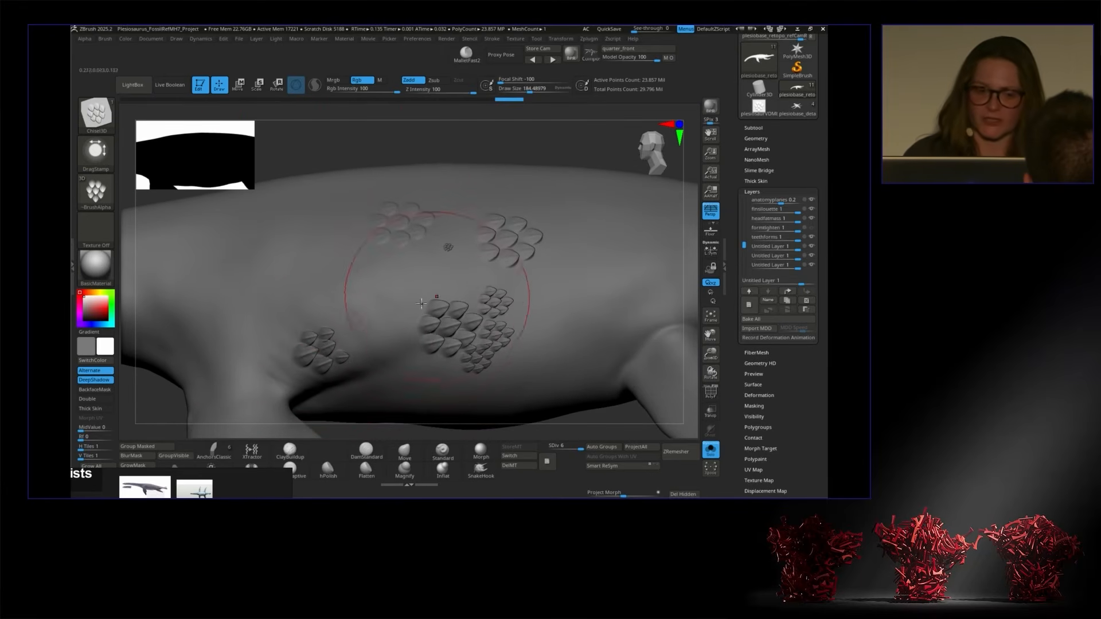
drag(541, 166, 562, 285)
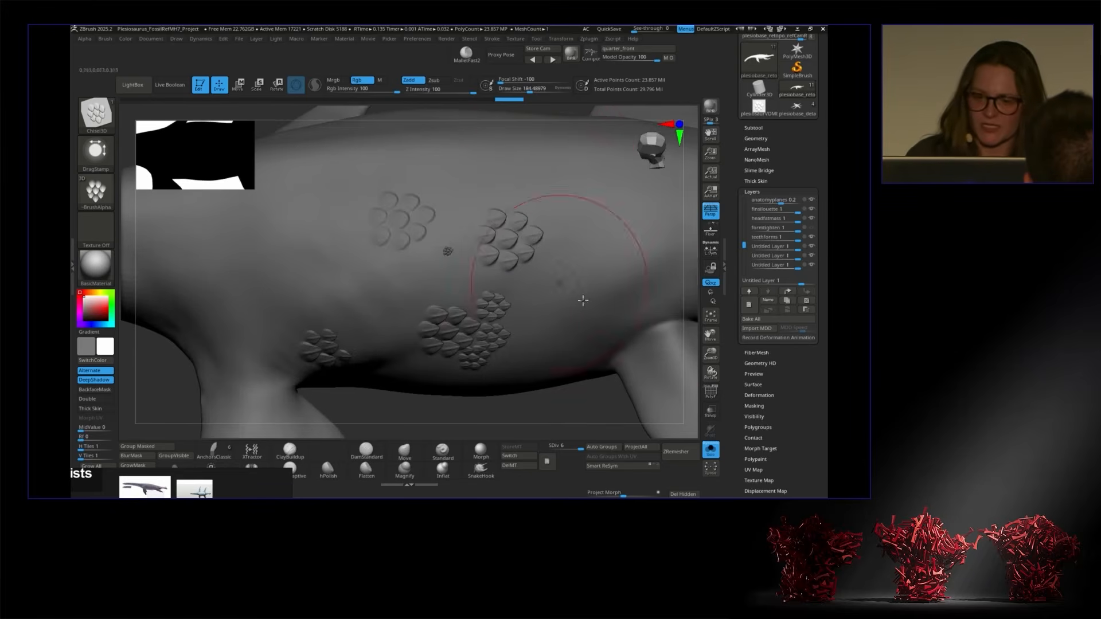
drag(705, 336, 669, 398)
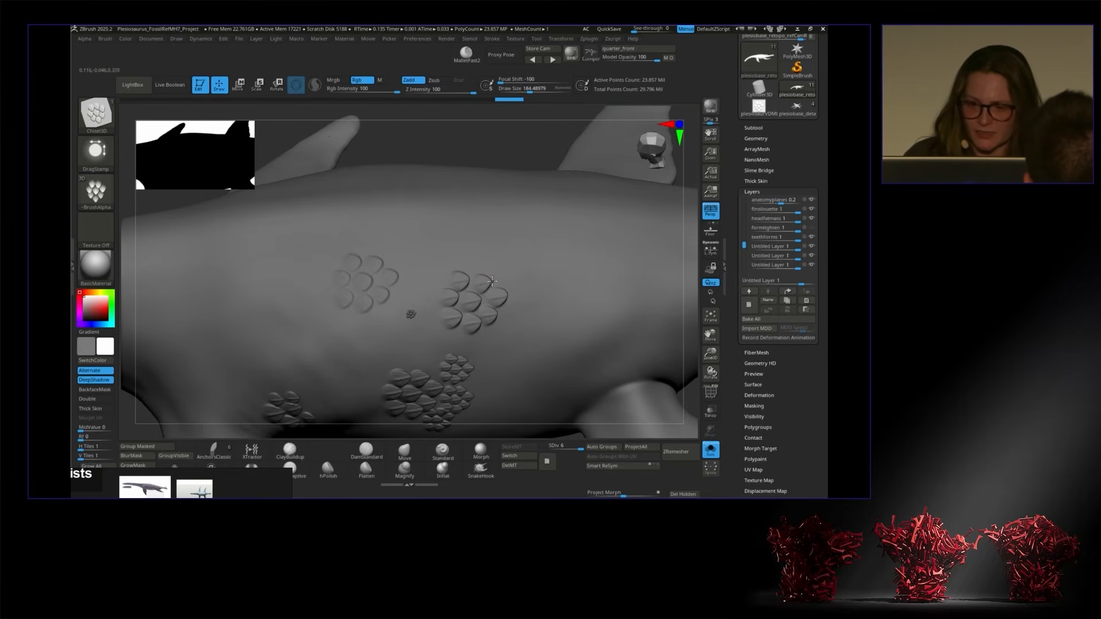
drag(509, 276, 548, 266)
drag(465, 224, 327, 222)
drag(540, 230, 437, 216)
drag(488, 148, 532, 158)
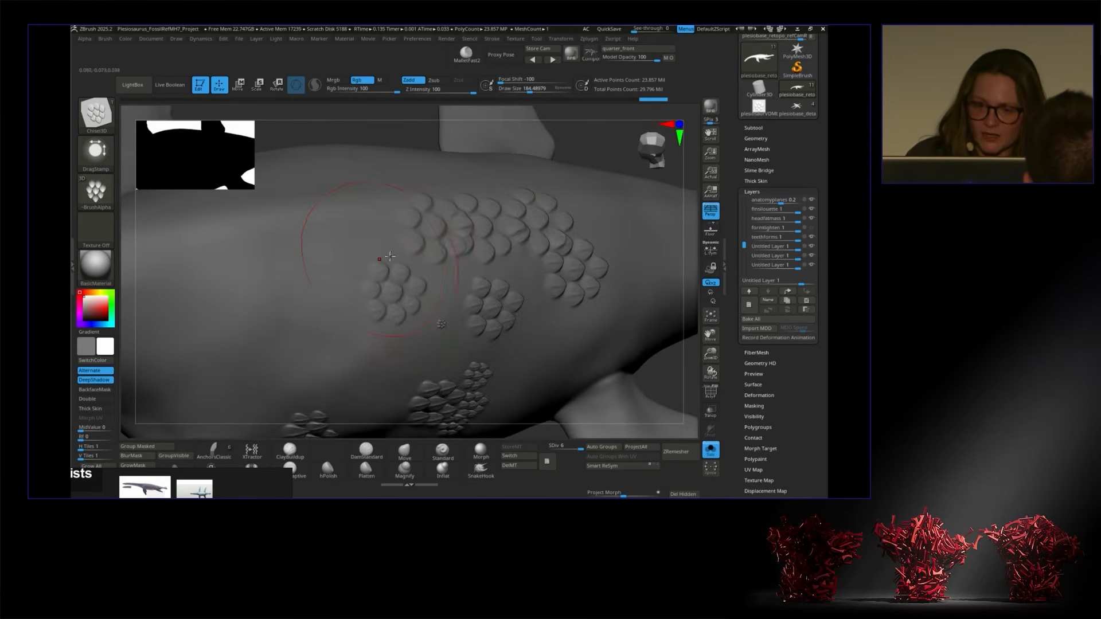
Step: Stamp a larger scale cluster above the front flipper and replace the stored morph target with the current sculpt
mouse_move(695, 363)
mouse_down()
mouse_move(499, 381)
mouse_move(459, 178)
mouse_move(479, 155)
mouse_move(463, 199)
mouse_up()
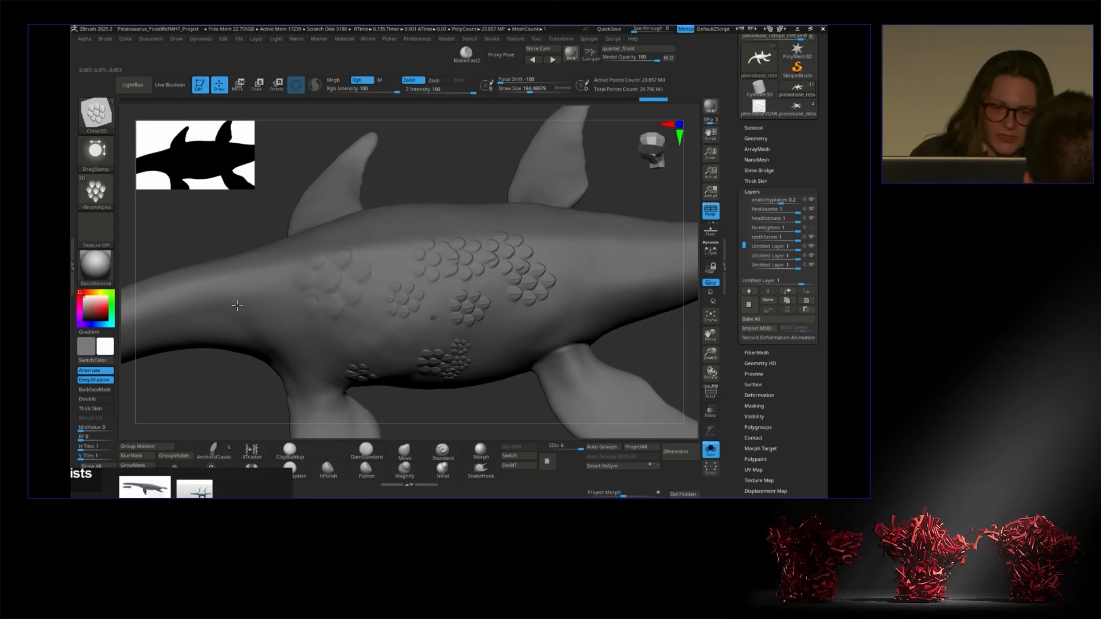
drag(294, 179, 386, 243)
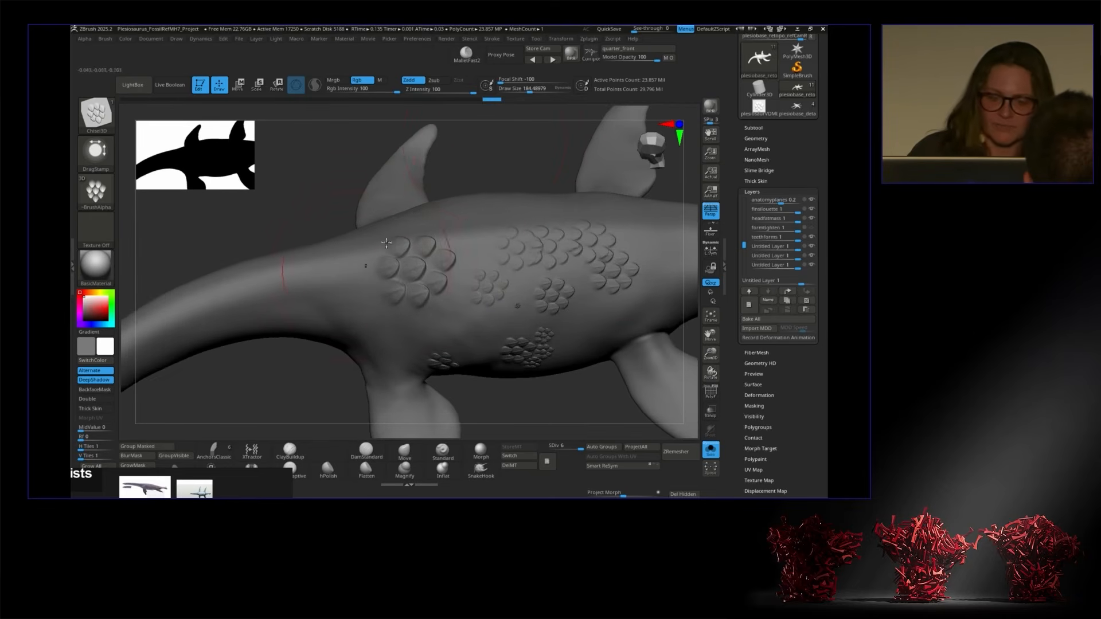
click(510, 466)
click(516, 452)
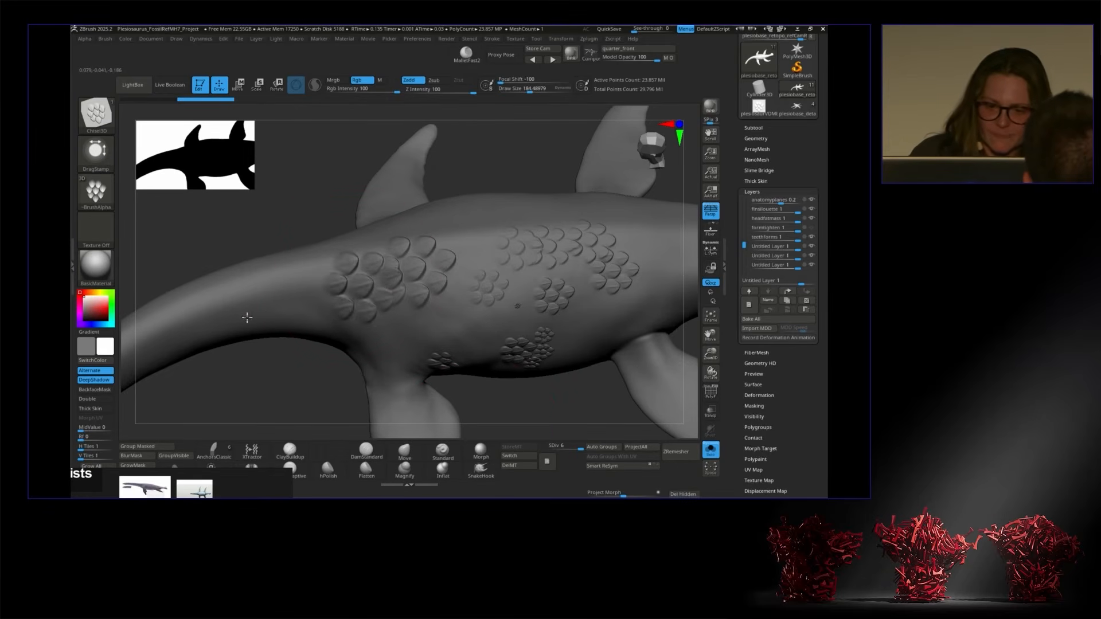
Step: Stamp another scale cluster overlapping the shoulder patch towards the base of the neck
drag(324, 198, 327, 182)
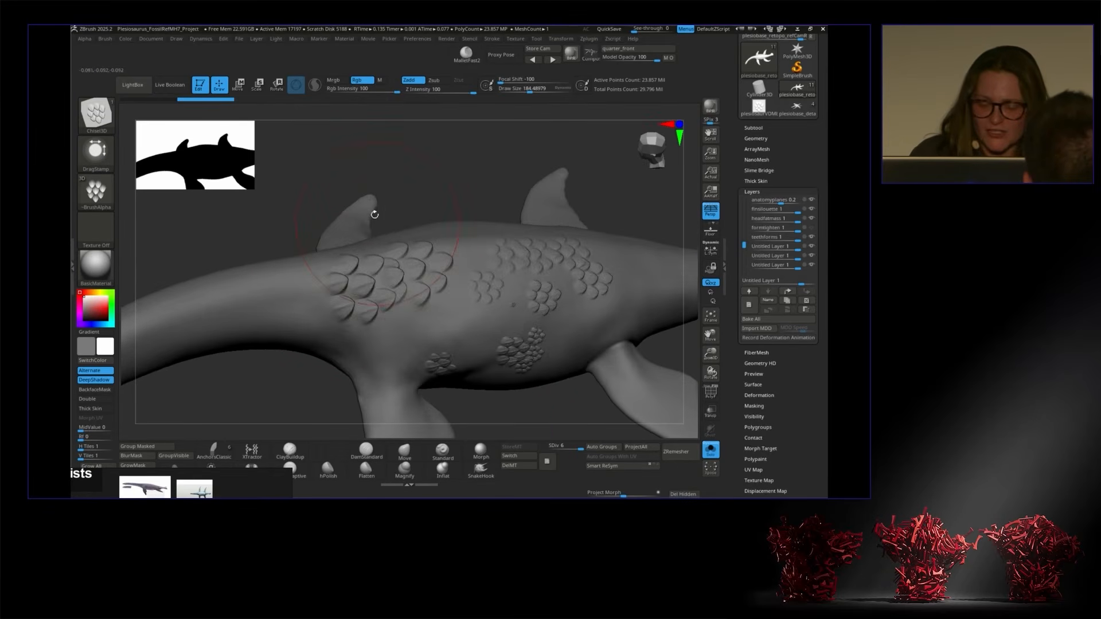
drag(421, 192, 418, 202)
drag(321, 293, 151, 302)
mouse_move(316, 204)
mouse_down()
mouse_move(305, 204)
mouse_move(306, 190)
mouse_up()
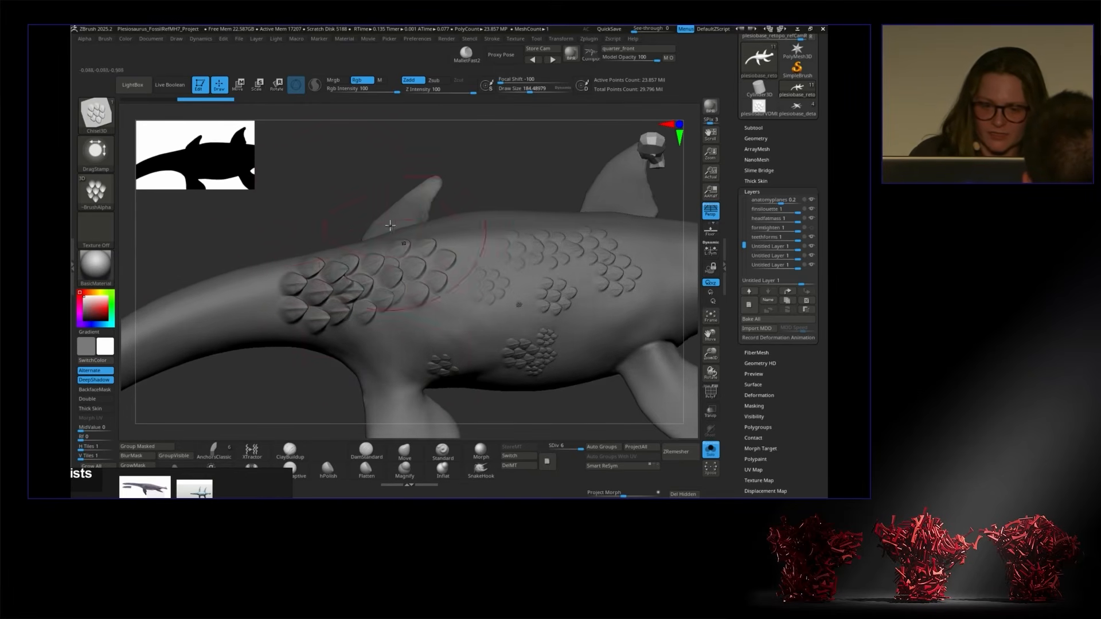
Step: Use the Morph brush to blend the overlapping scales on the shoulder back towards the stored morph target
click(472, 454)
mouse_move(401, 278)
mouse_down()
mouse_move(397, 269)
mouse_move(354, 288)
mouse_move(342, 277)
mouse_move(355, 306)
mouse_up()
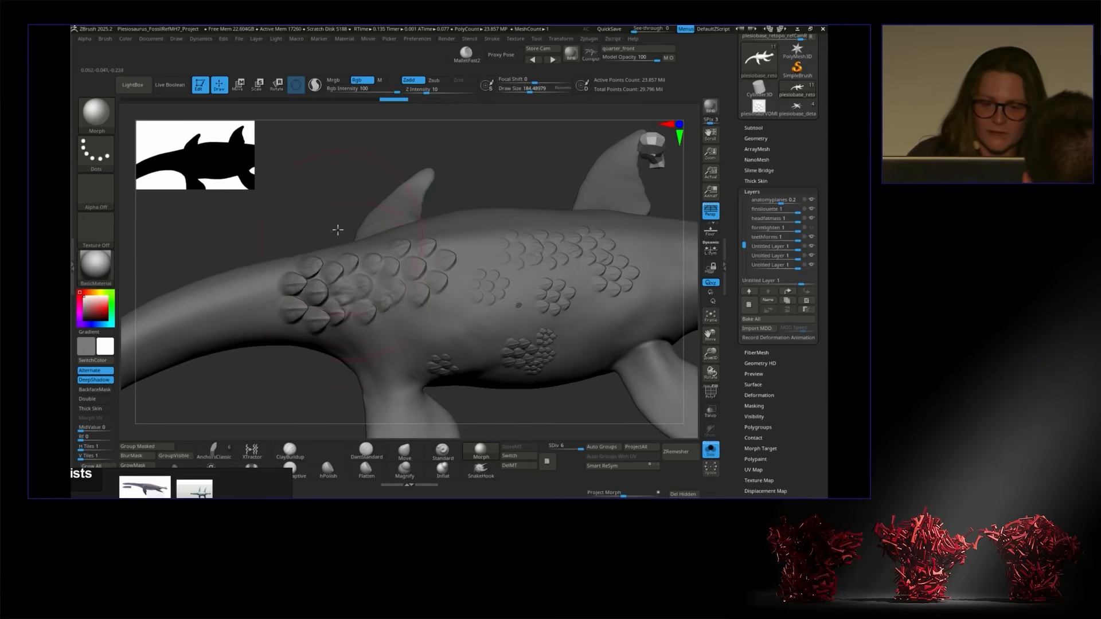
drag(338, 229, 399, 281)
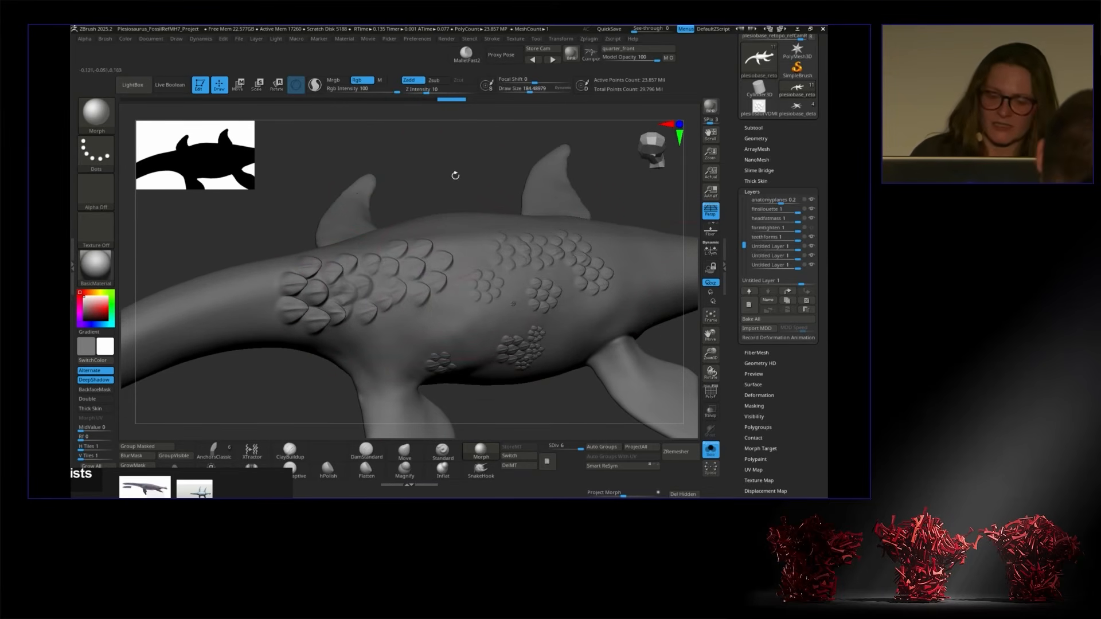
drag(438, 191, 455, 172)
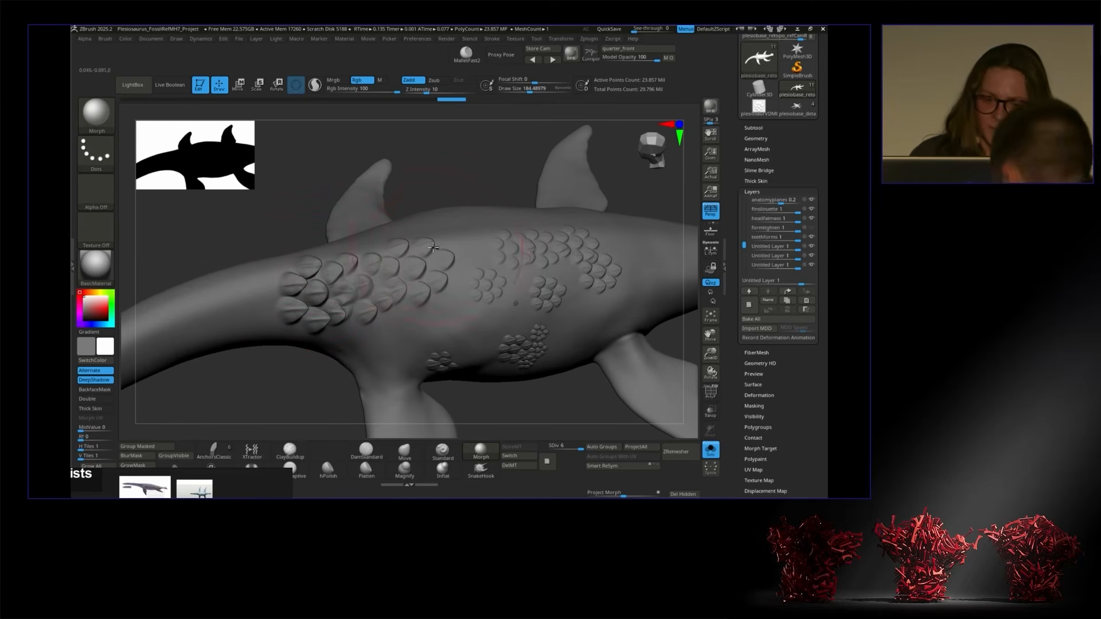
drag(475, 184, 442, 199)
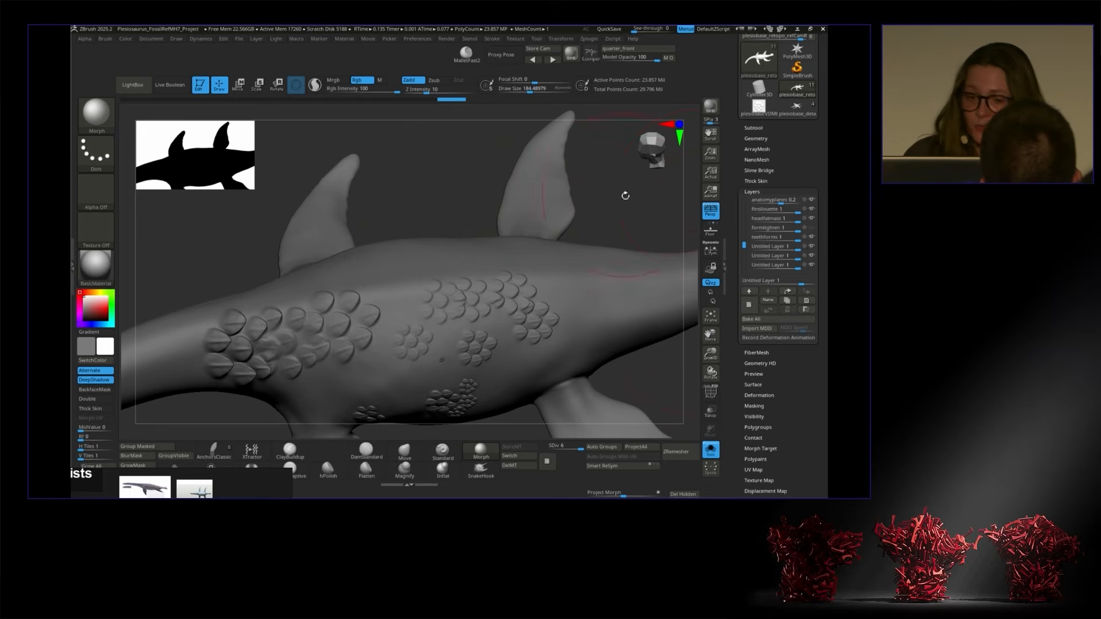
drag(708, 351, 719, 325)
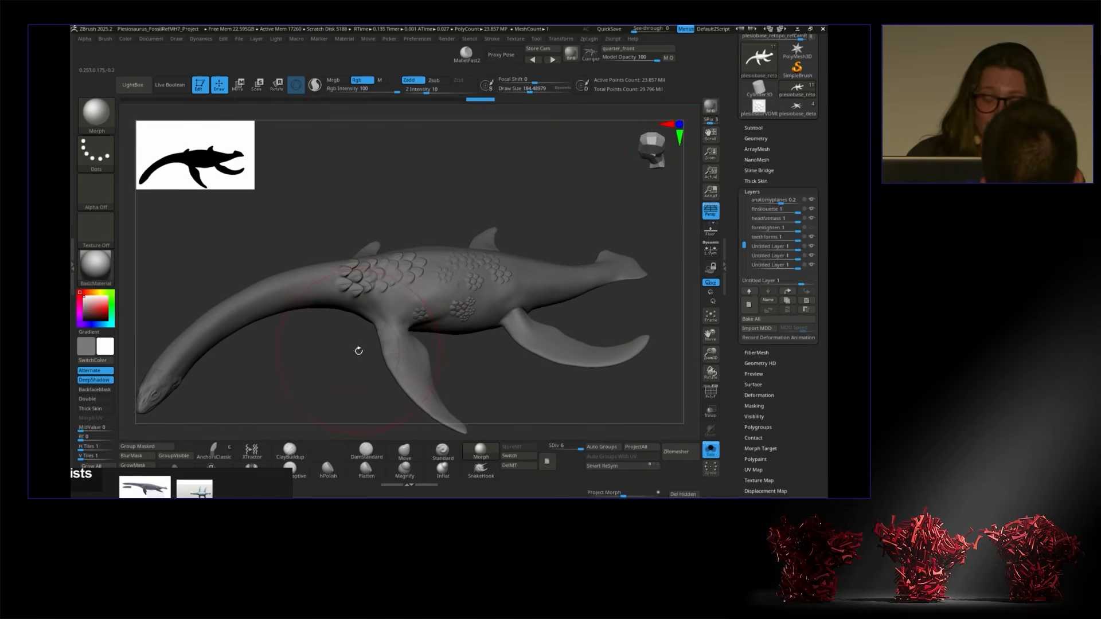
drag(349, 368, 415, 246)
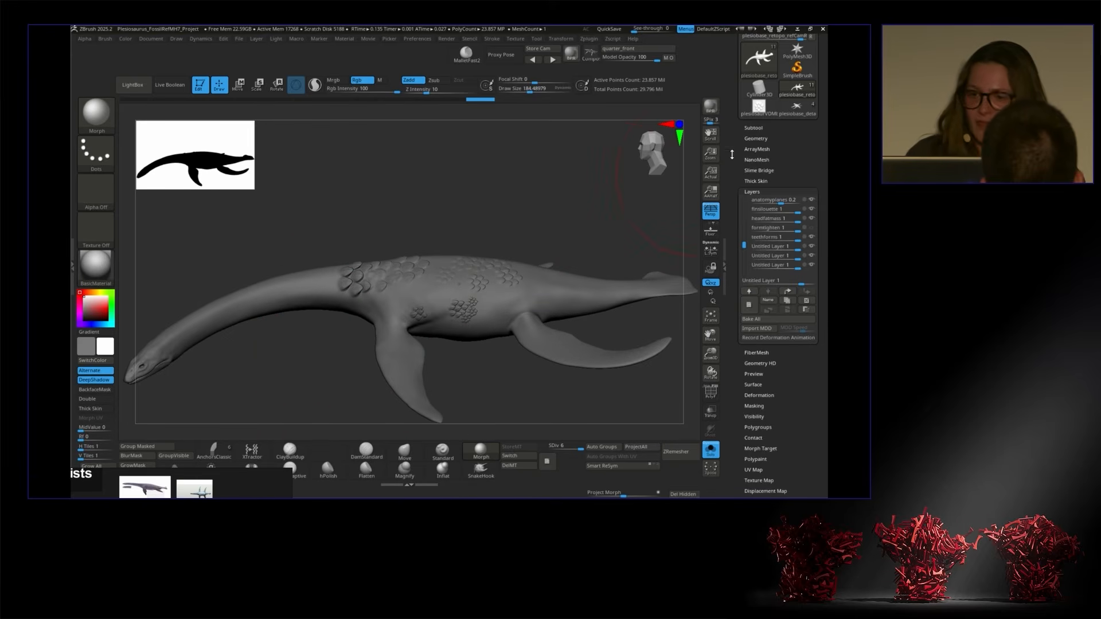
Step: Switch to the plesiobase_details tool and examine the wrinkles and skin detail around the flippers and flank
click(793, 114)
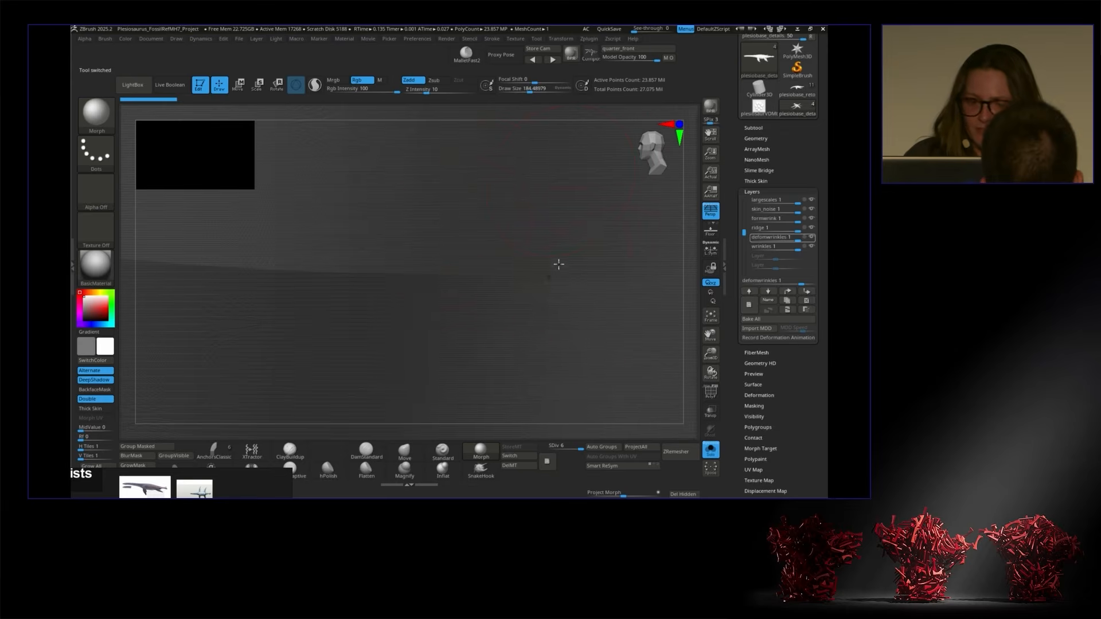
drag(512, 331, 523, 357)
drag(710, 353, 697, 356)
drag(580, 339, 598, 307)
drag(744, 235, 745, 207)
drag(630, 223, 491, 347)
drag(632, 299, 710, 360)
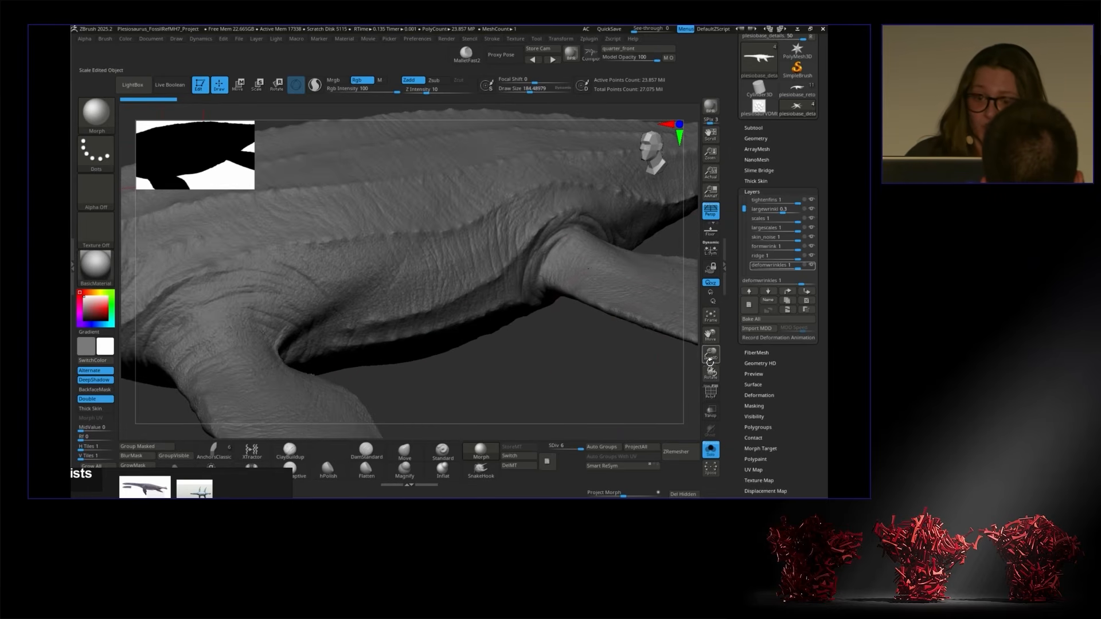
drag(606, 351, 504, 218)
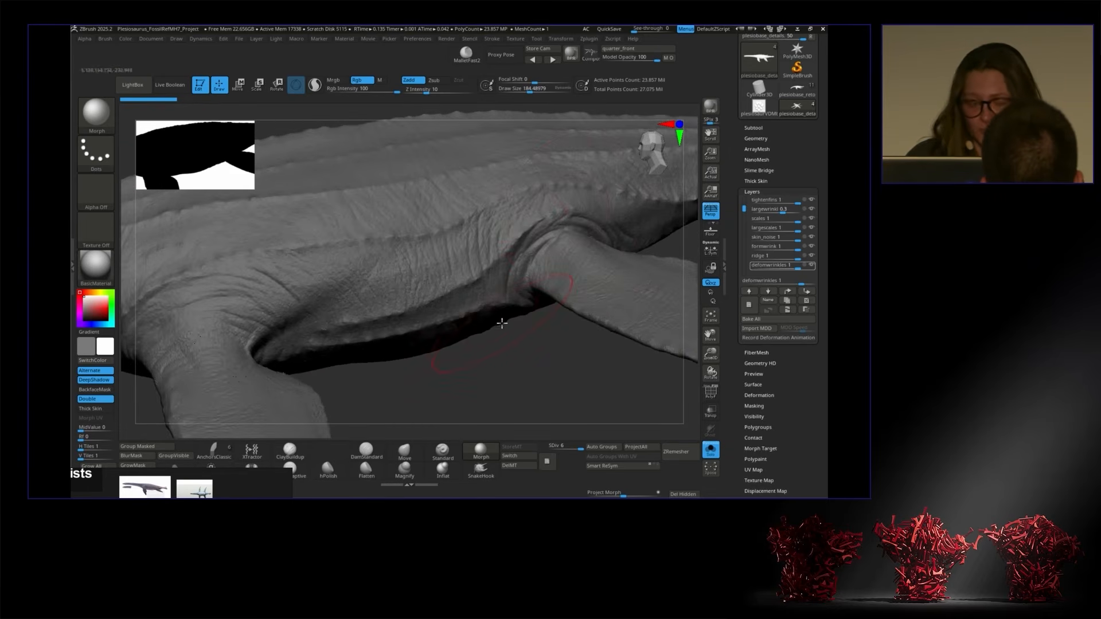
drag(500, 191, 650, 246)
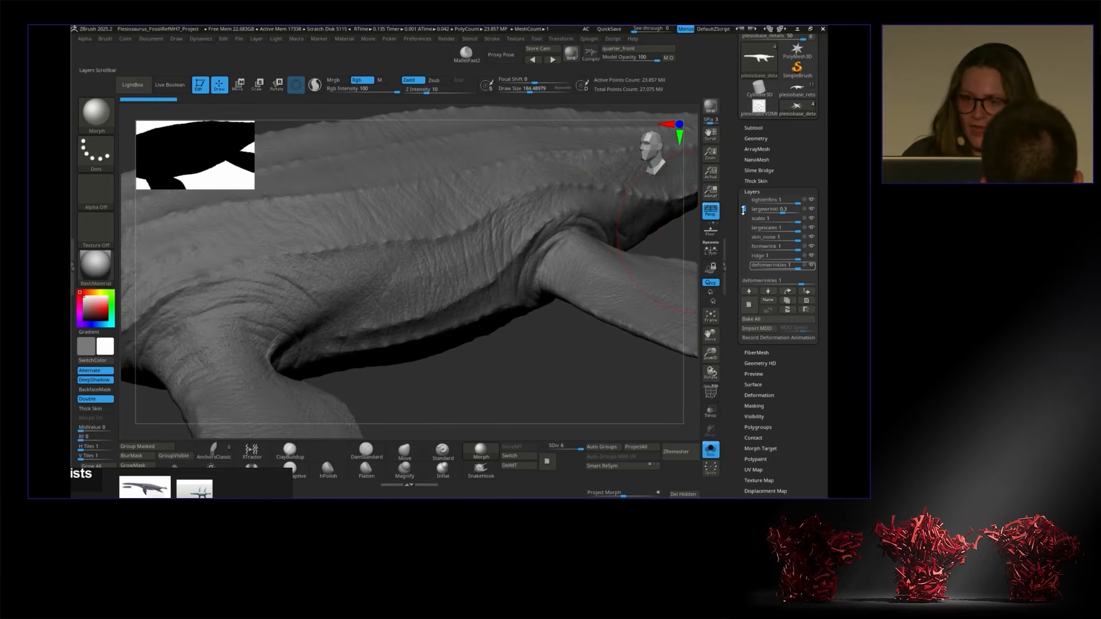
Step: Hide the deformwrinkles layer to compare the body without it, and show the layer again
mouse_move(813, 269)
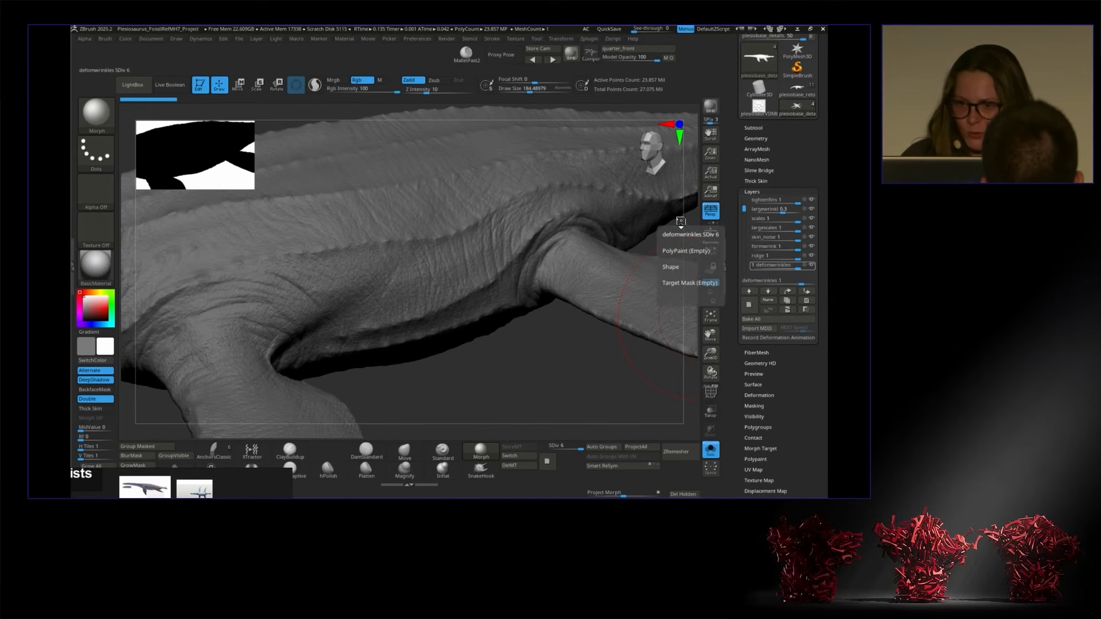
key(f)
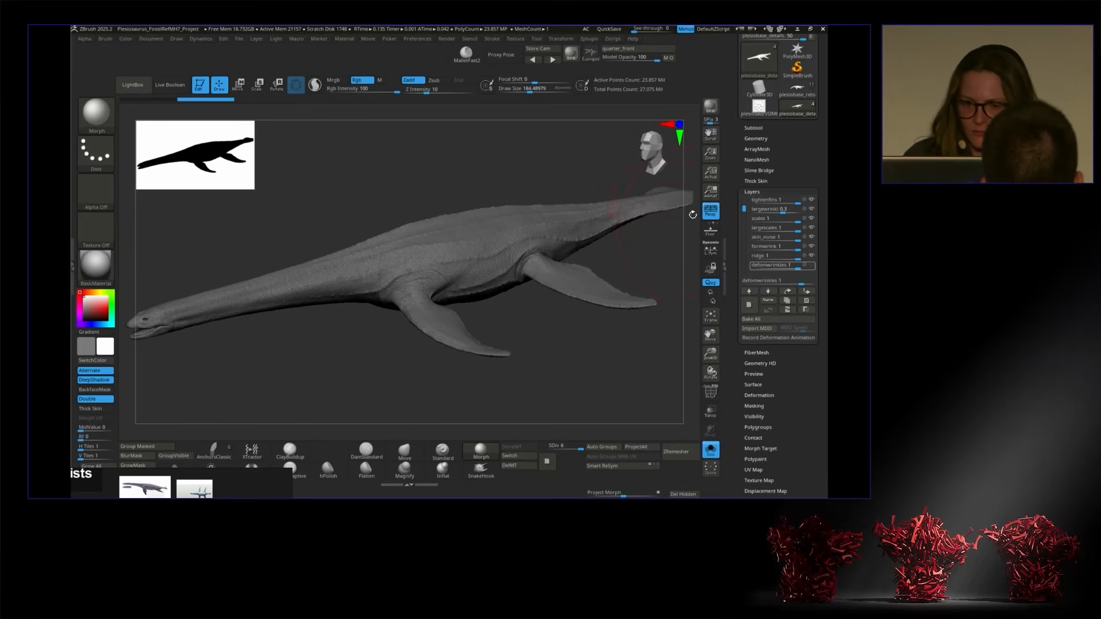
drag(659, 233, 625, 319)
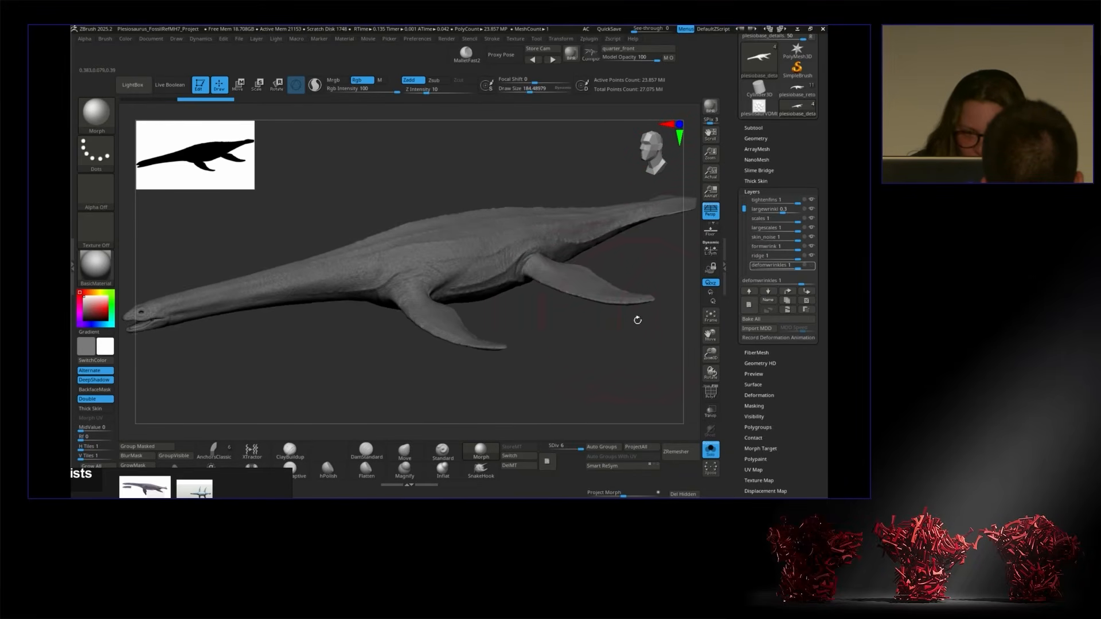
drag(710, 350, 674, 312)
key(ctrl)
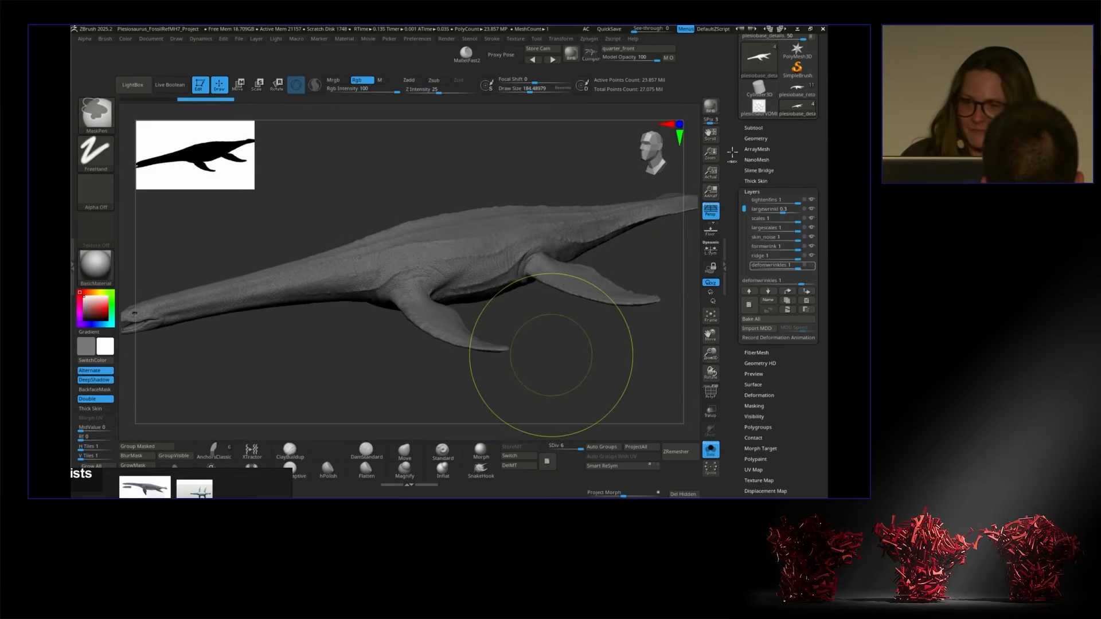
key(ctrl+n)
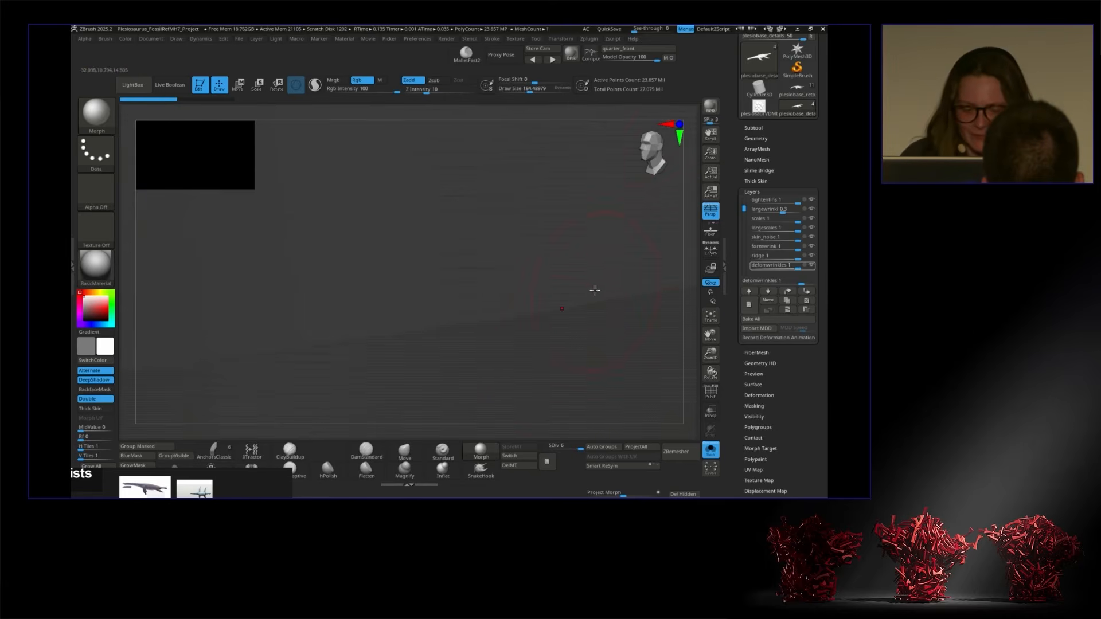
drag(595, 293, 596, 292)
drag(706, 350, 702, 322)
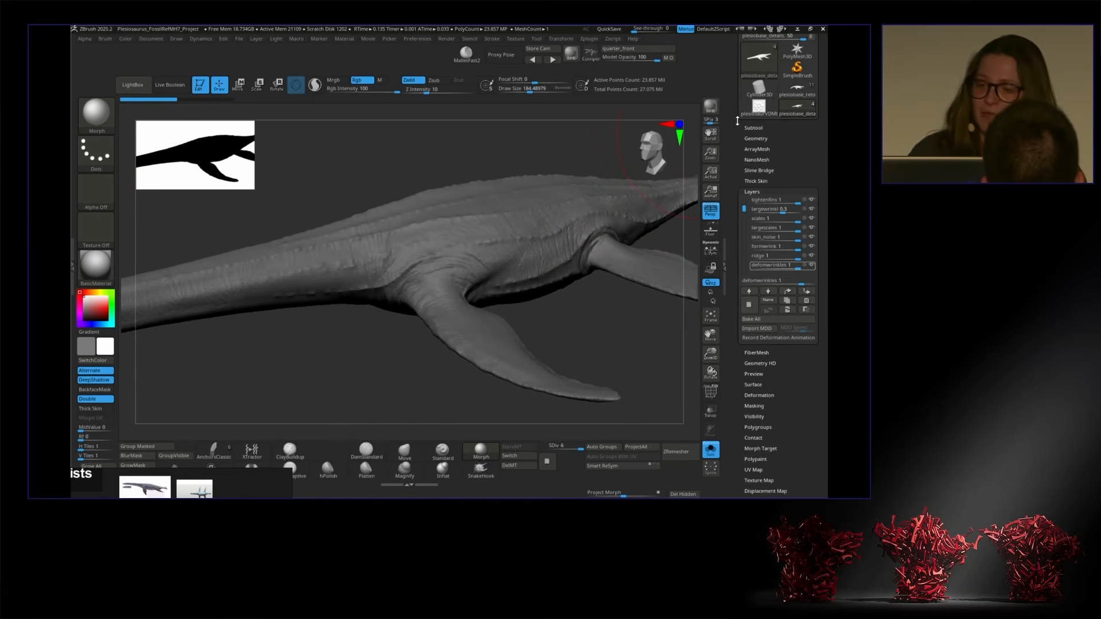
Step: Open the subtool list of the detailed model, return to the plesiobase_retopo tool and frame the scaled body
mouse_move(794, 97)
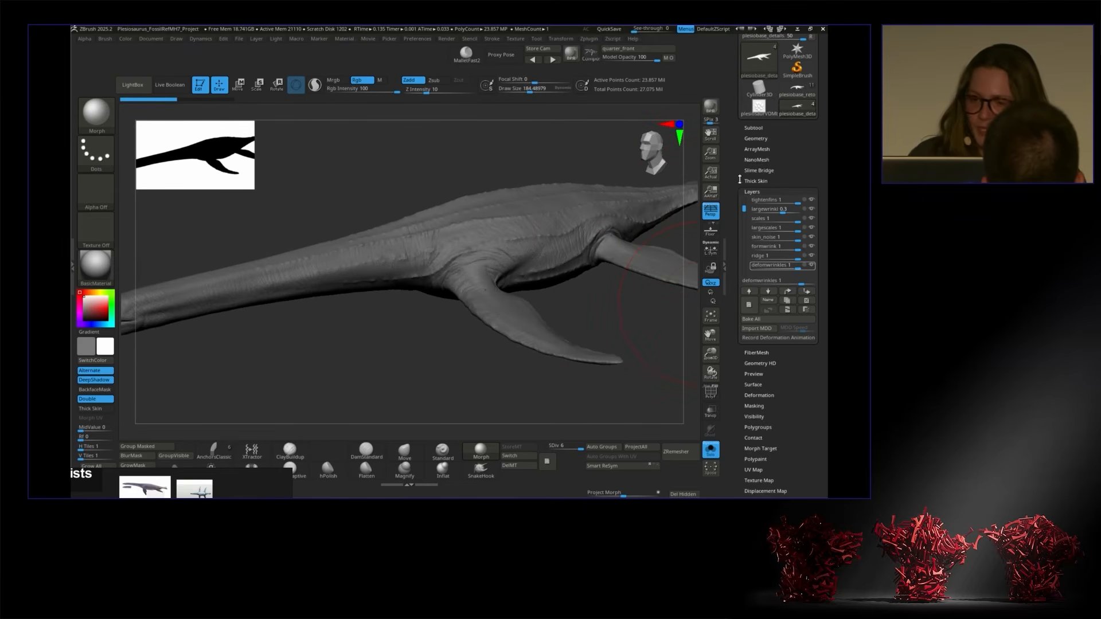
click(753, 127)
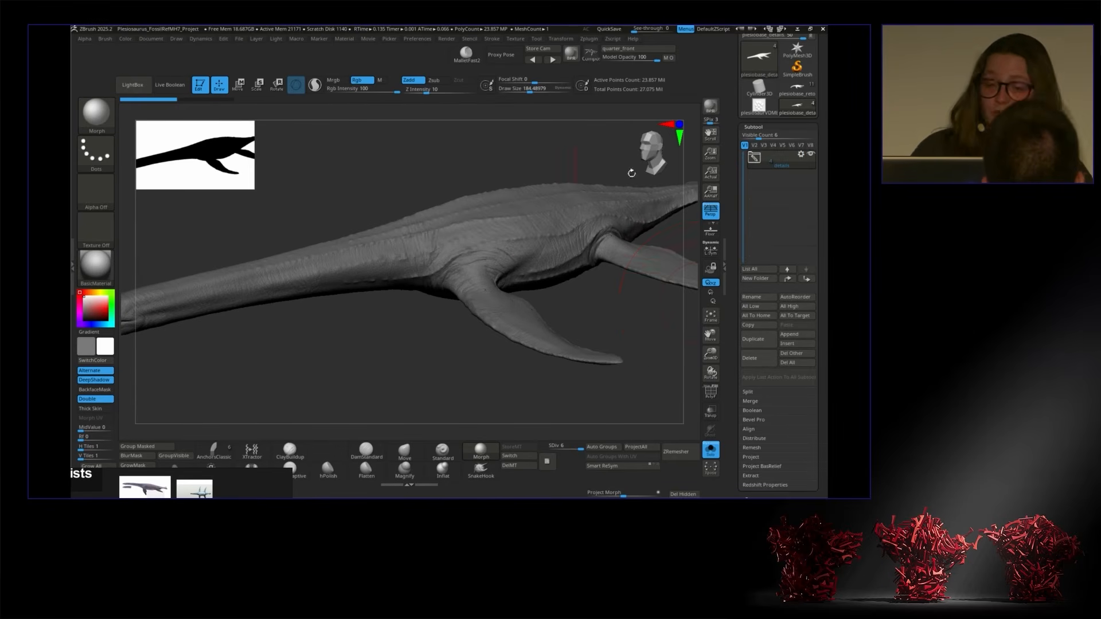
drag(602, 290, 588, 207)
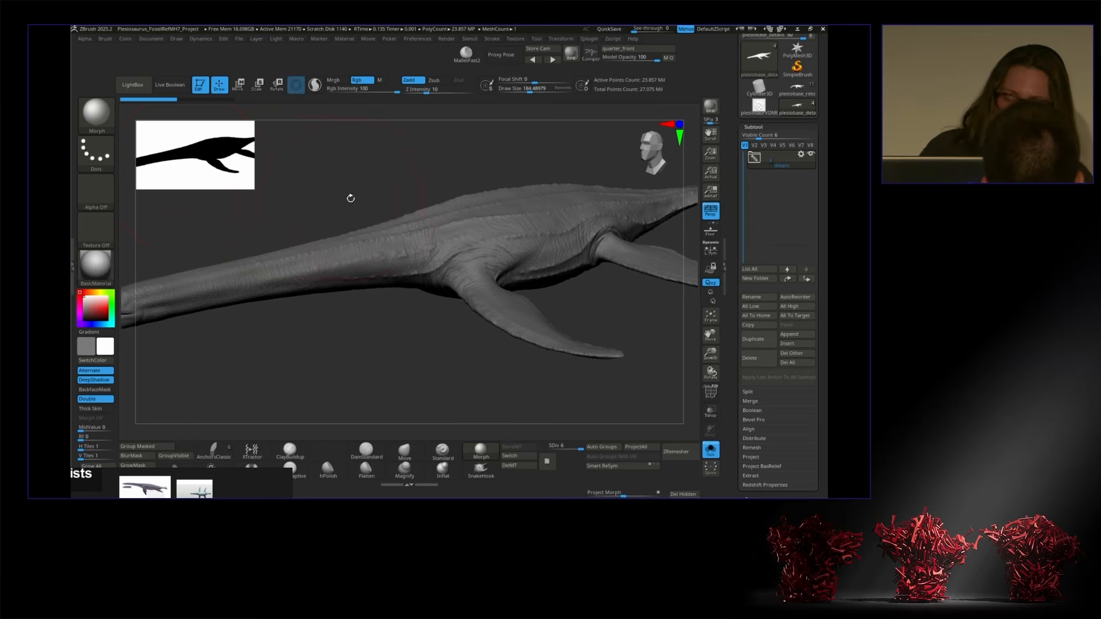
mouse_move(378, 189)
mouse_down()
mouse_move(413, 315)
mouse_move(447, 230)
mouse_up()
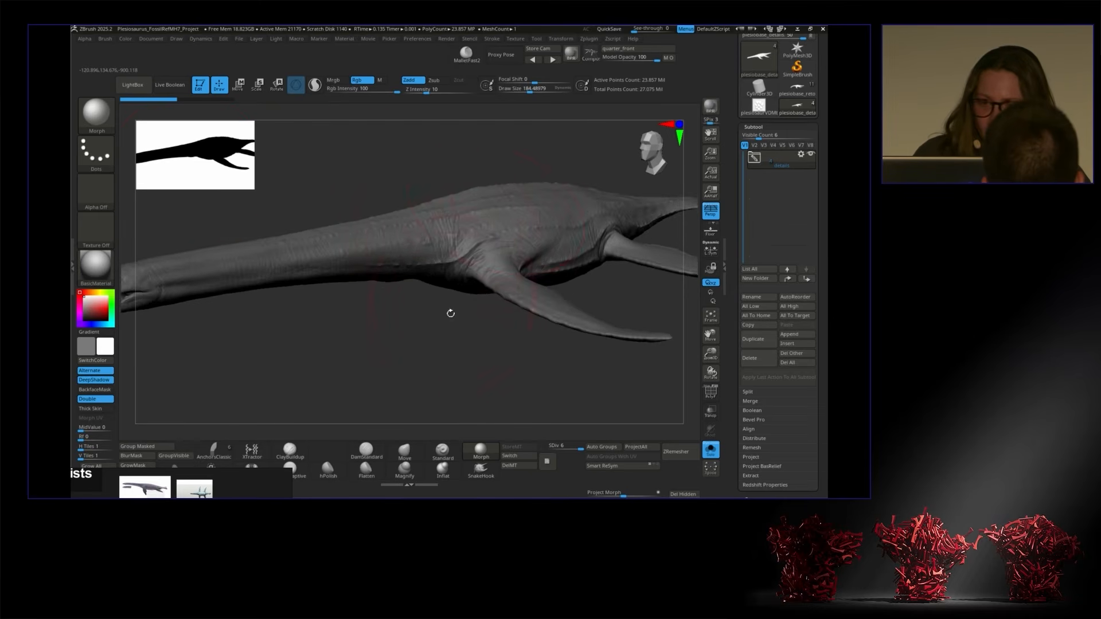
drag(450, 313, 578, 292)
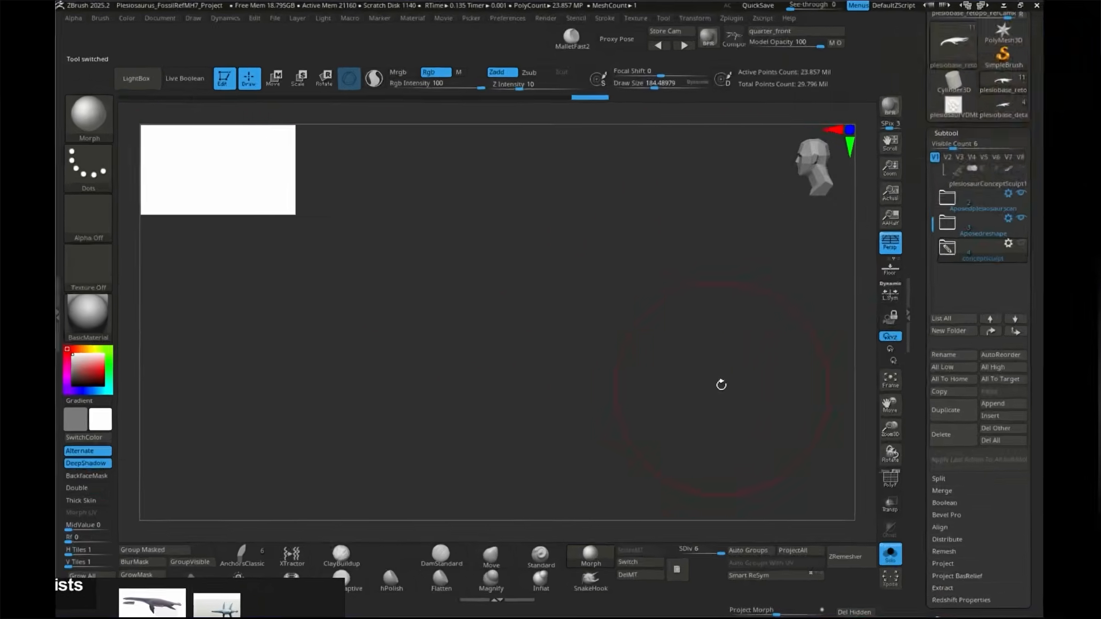
key(f)
drag(579, 320, 599, 319)
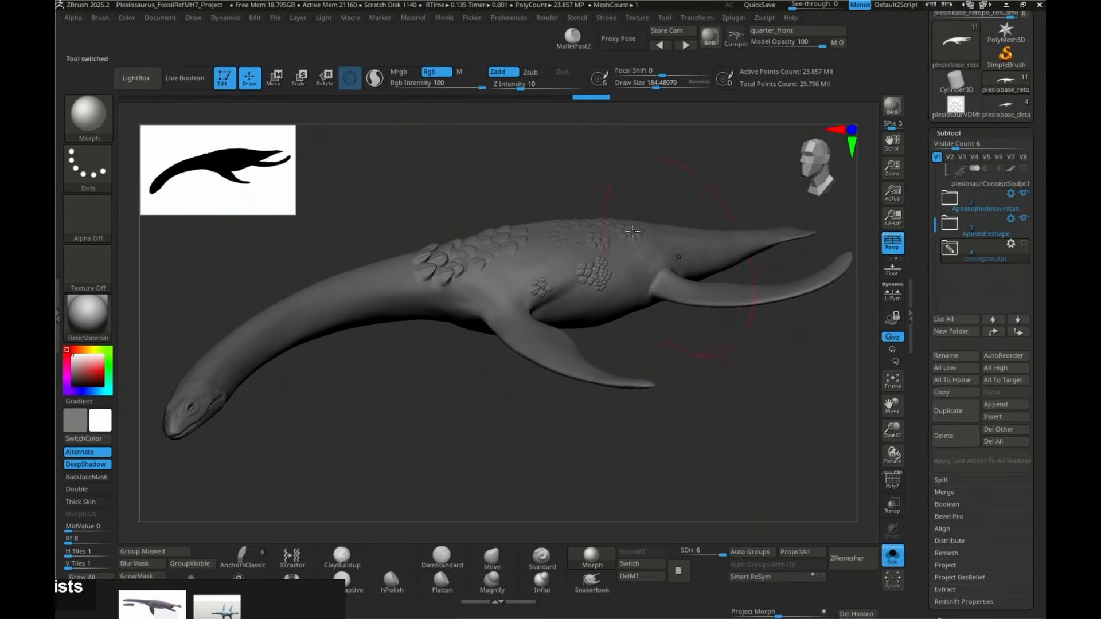
Step: Set the Morph brush's stroke type to DragRect
click(95, 166)
click(112, 166)
click(202, 177)
Step: Import the wrinklesBend skin image from the alphas/flippednormals_SkinKit folder as the brush alpha
click(88, 217)
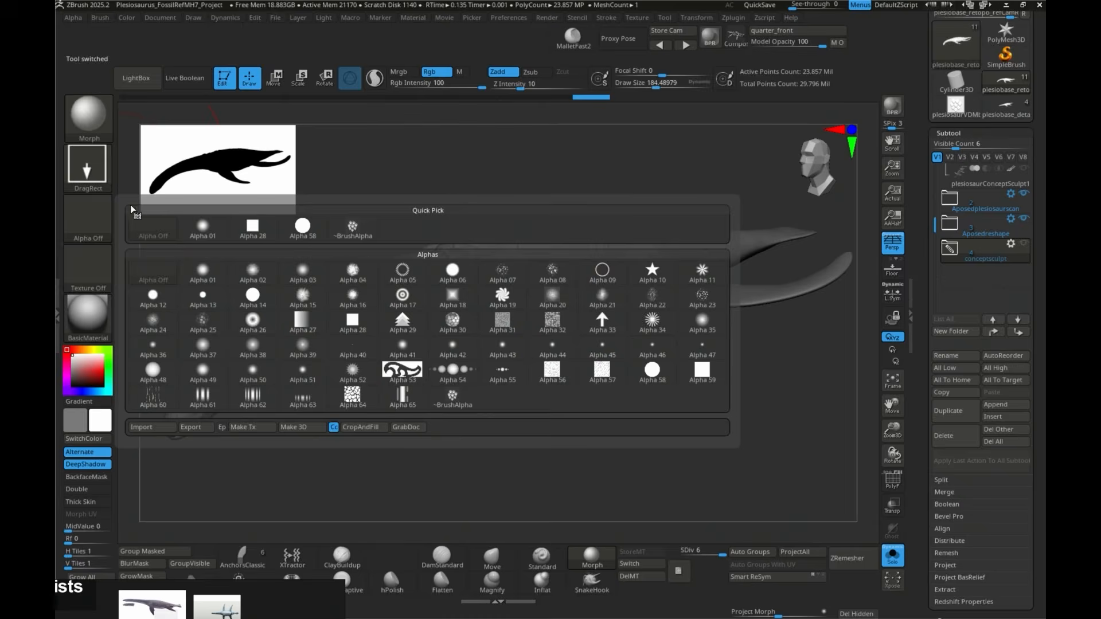
mouse_move(561, 376)
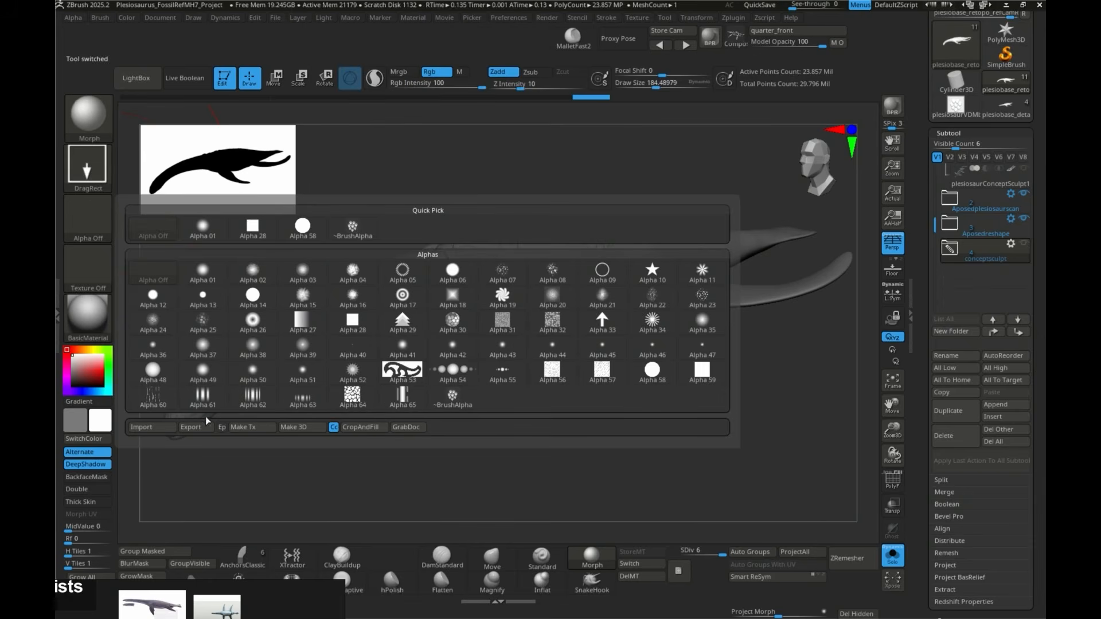
click(169, 430)
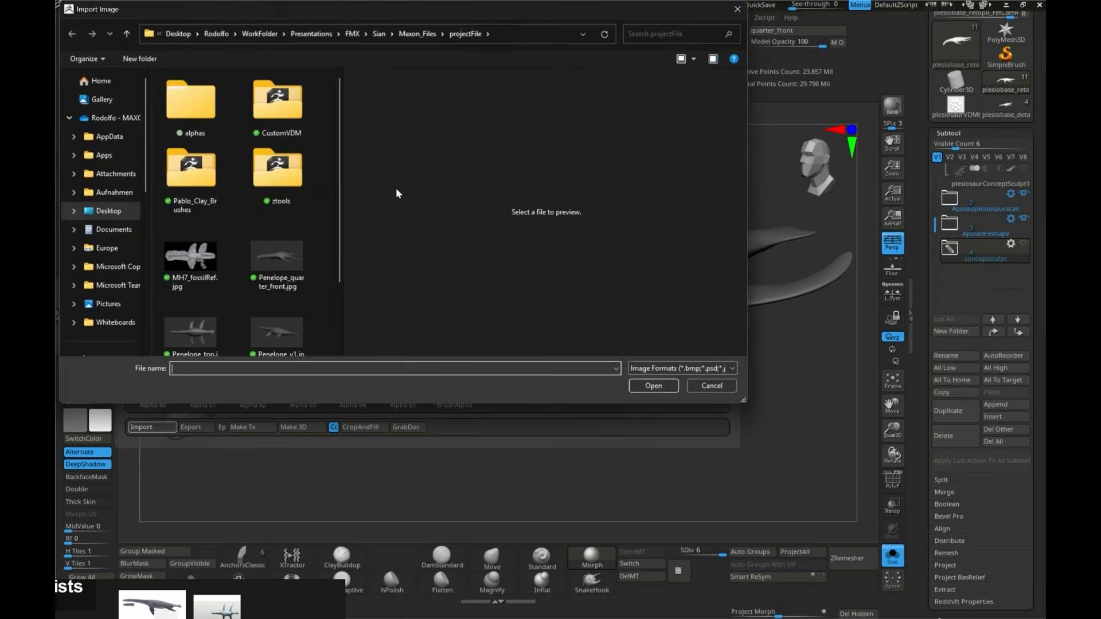
double_click(216, 111)
double_click(210, 94)
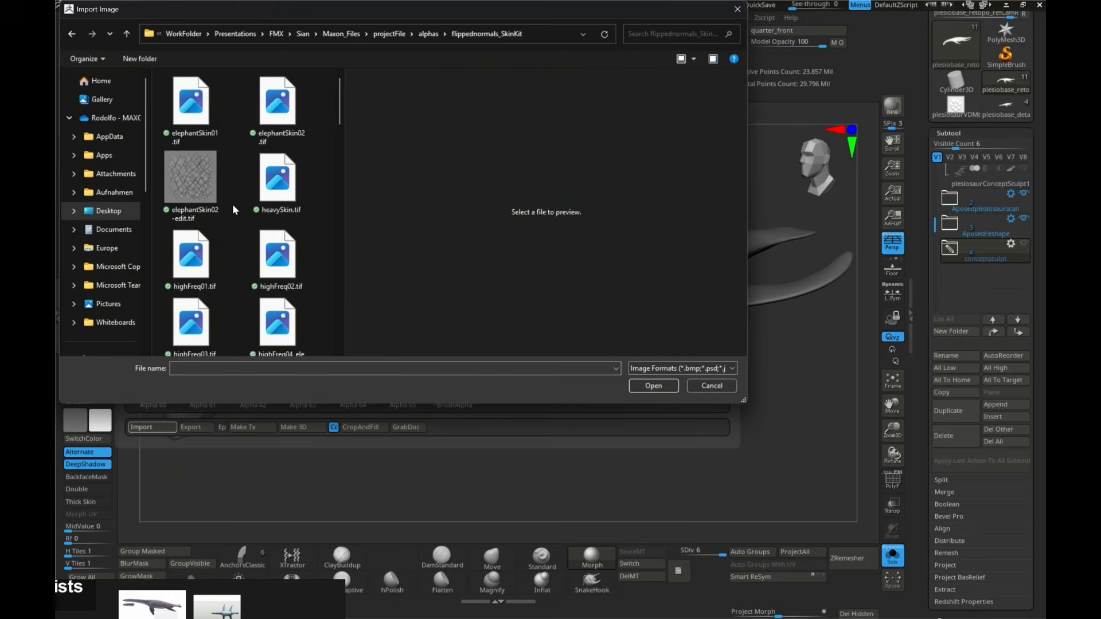
scroll(339, 119, down, 2)
scroll(338, 119, up, 2)
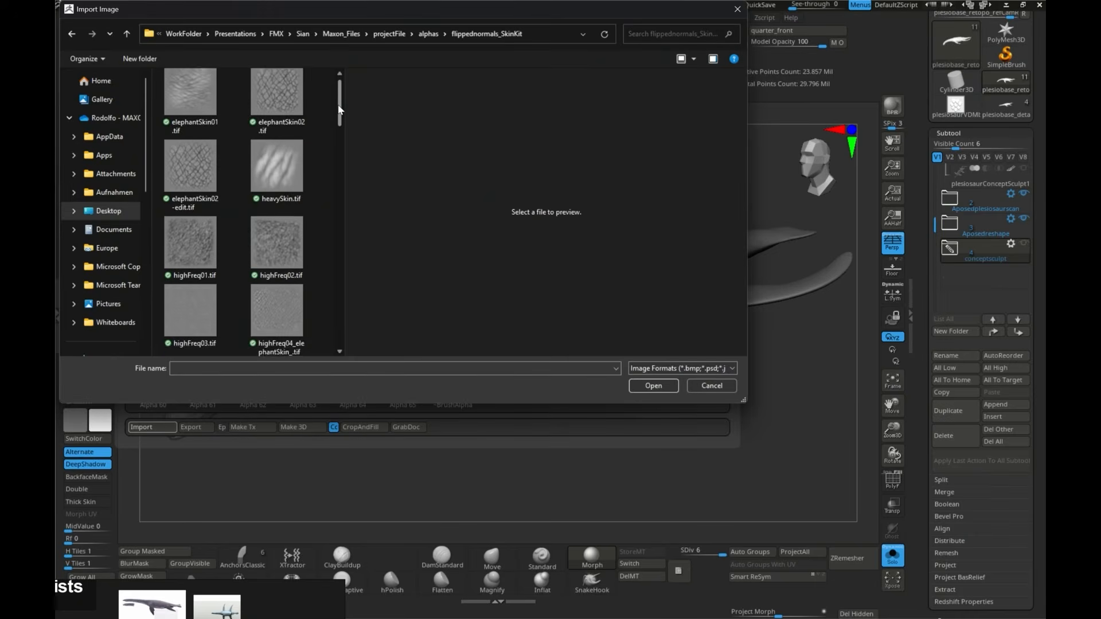
drag(338, 120, 322, 330)
click(277, 163)
click(651, 386)
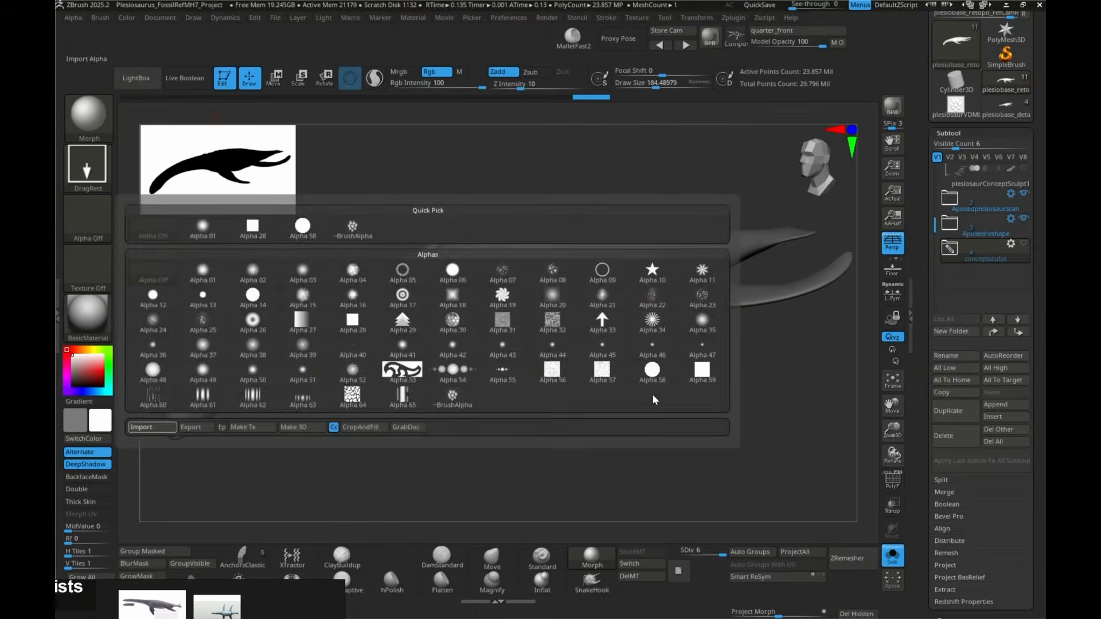
Step: Delete the sculpt layers holding the stamped scales, keeping only the first layer
click(956, 134)
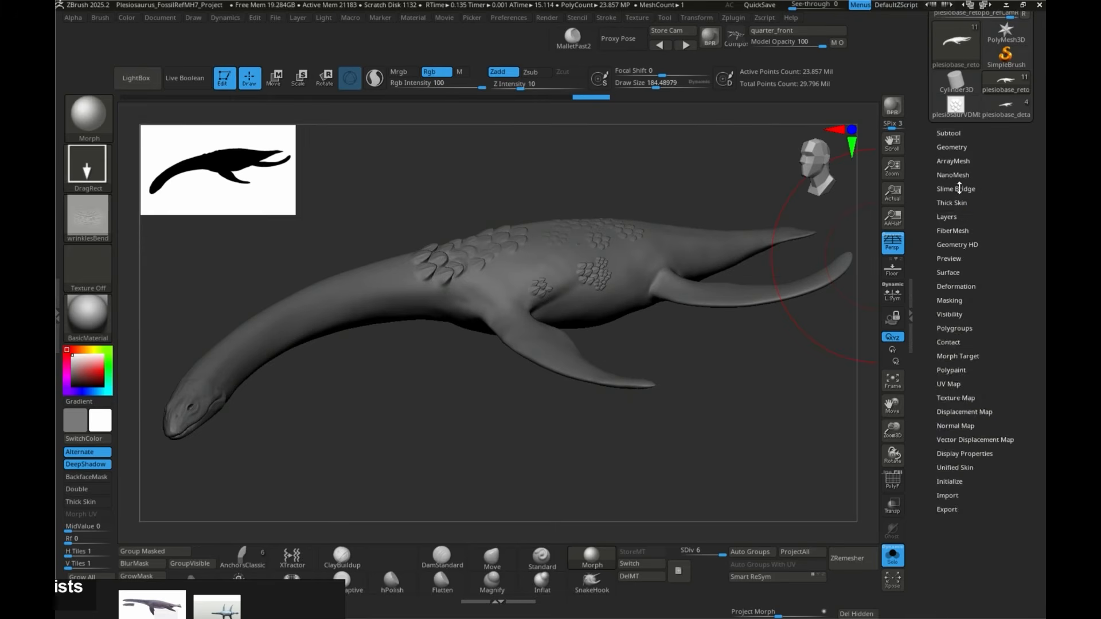
click(950, 217)
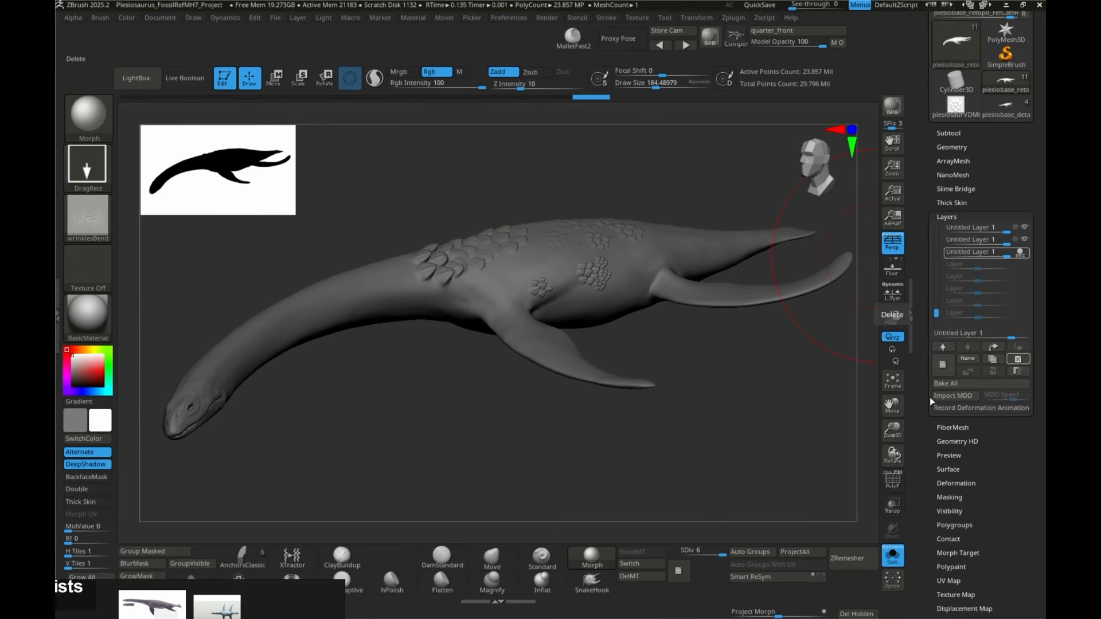
click(987, 348)
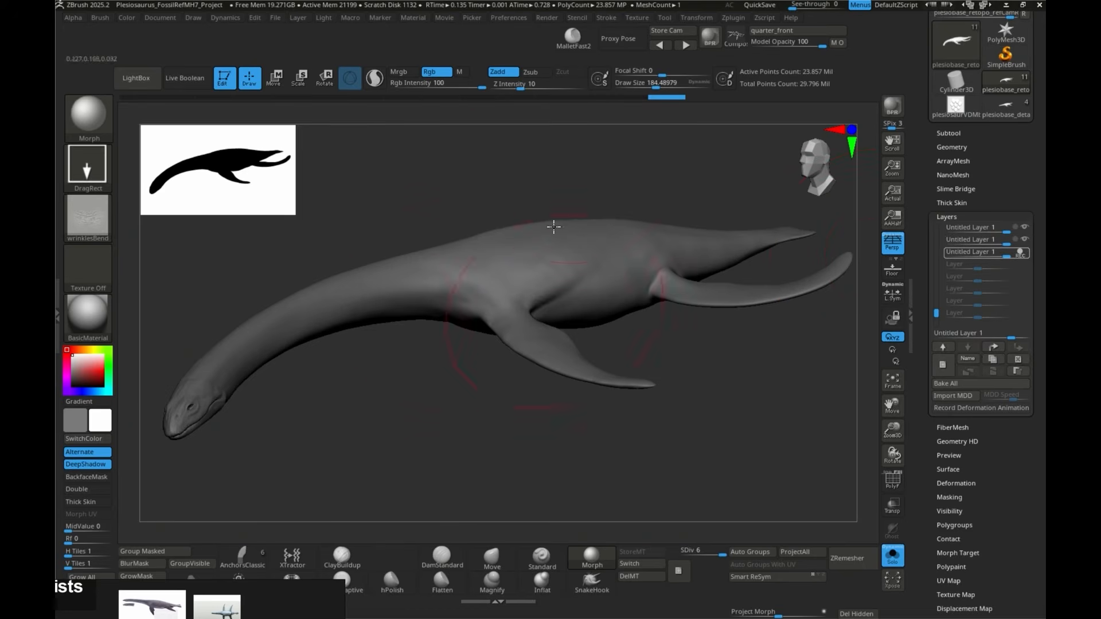
alt+drag(448, 351, 496, 352)
drag(894, 430, 892, 456)
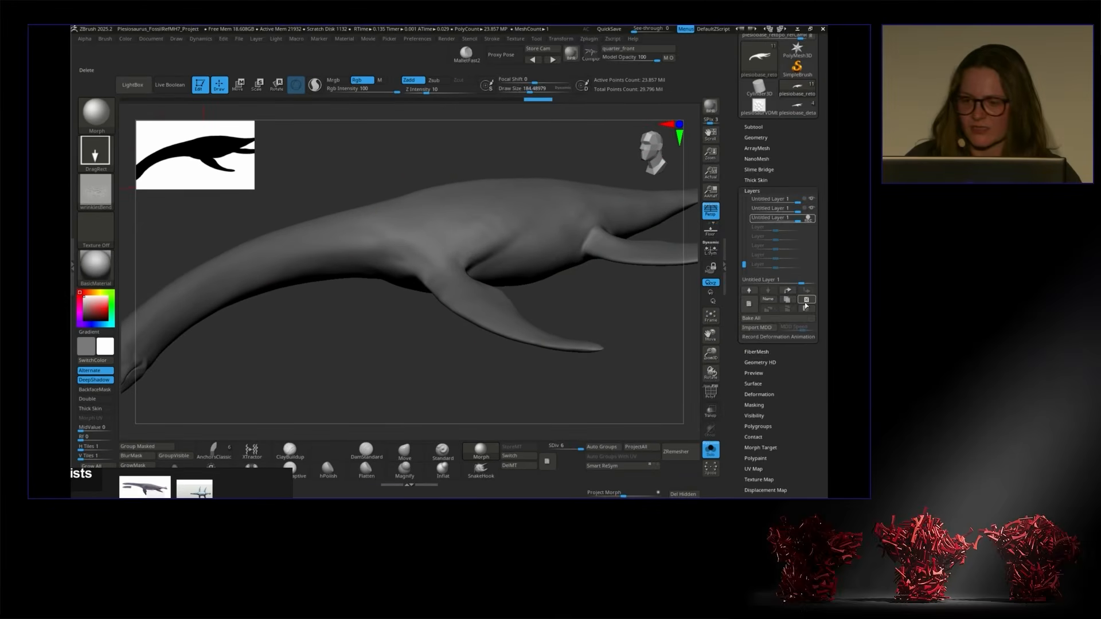
click(973, 347)
click(808, 302)
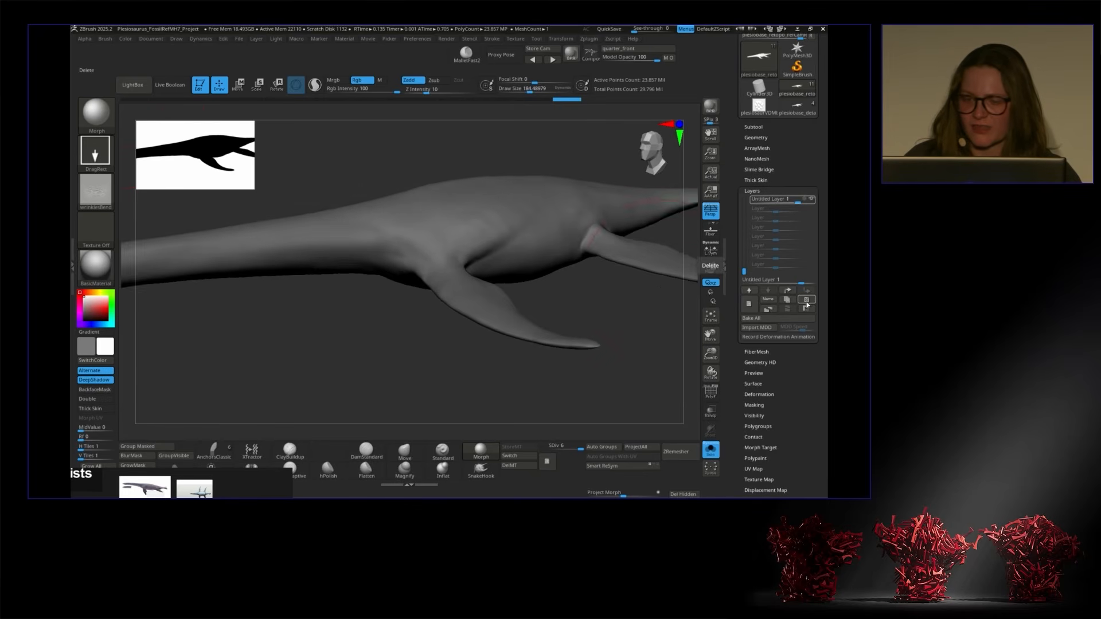
Step: Add a new recording layer for the wrinkles and frame the neck base and front flipper
drag(711, 354, 709, 321)
alt+drag(618, 295, 709, 396)
alt+drag(642, 381, 634, 358)
click(445, 293)
click(547, 461)
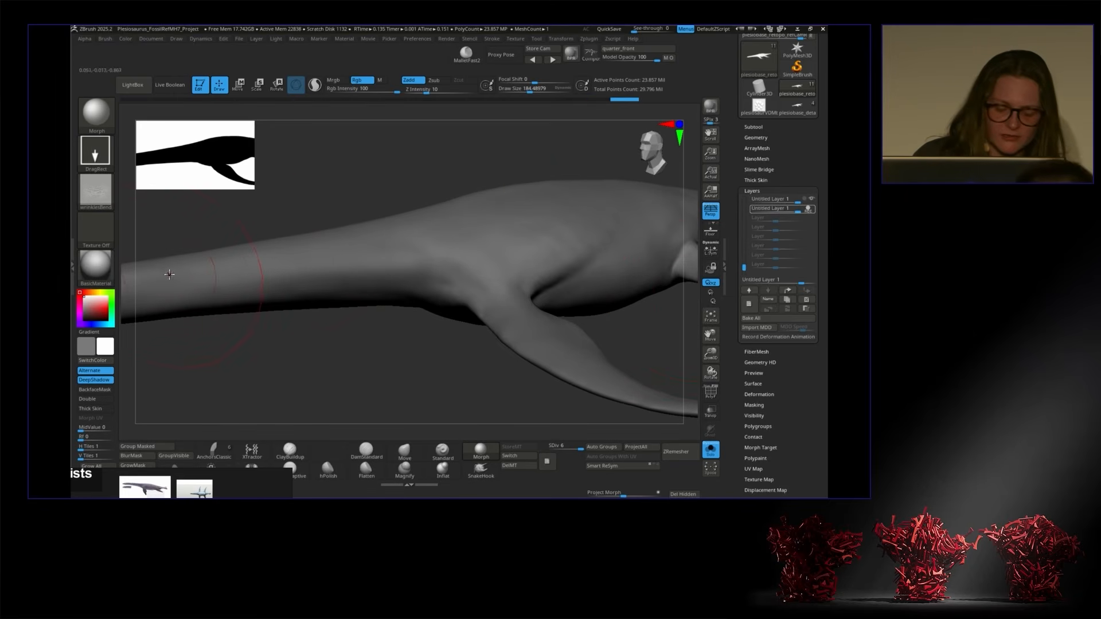
alt+drag(434, 368, 452, 341)
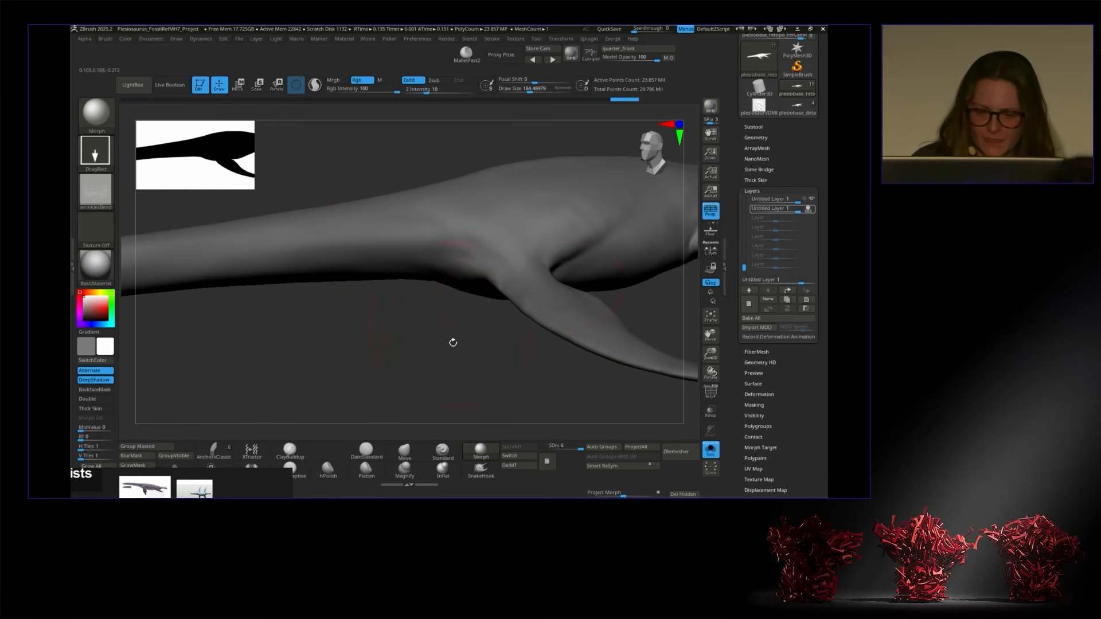
Step: Try a wrinkle stamp near the front flipper with Z Intensity 24
click(438, 90)
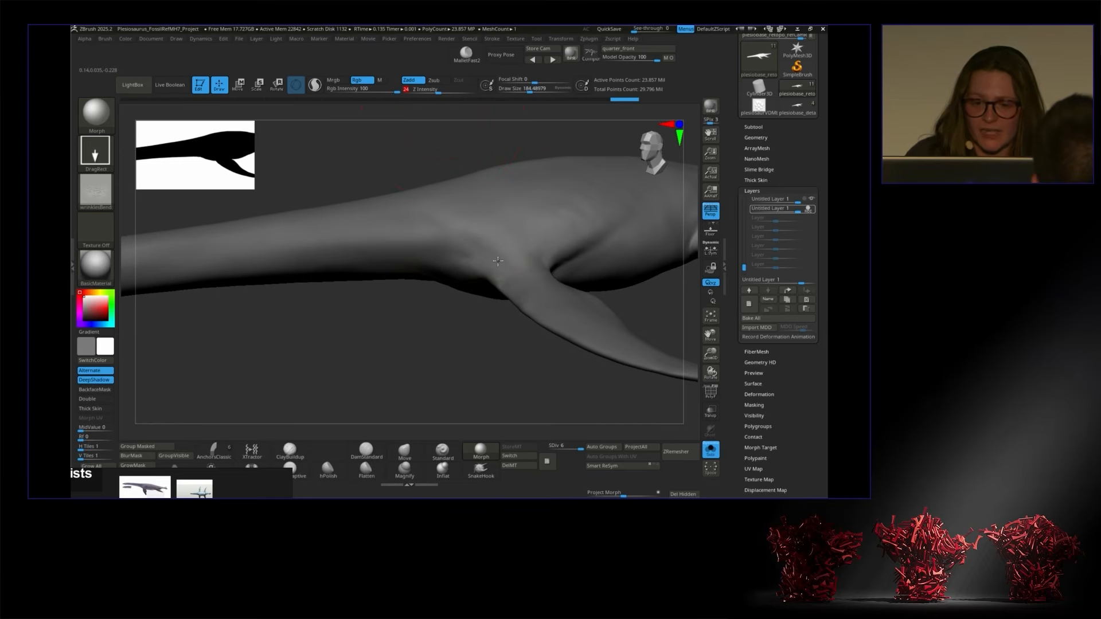
drag(568, 291, 553, 283)
key(ctrl+z)
Step: Set Z Intensity to 73 and the alpha's MidValue to 50, and stamp wrinkles around the front flipper's base with the Morph brush
drag(440, 93, 457, 96)
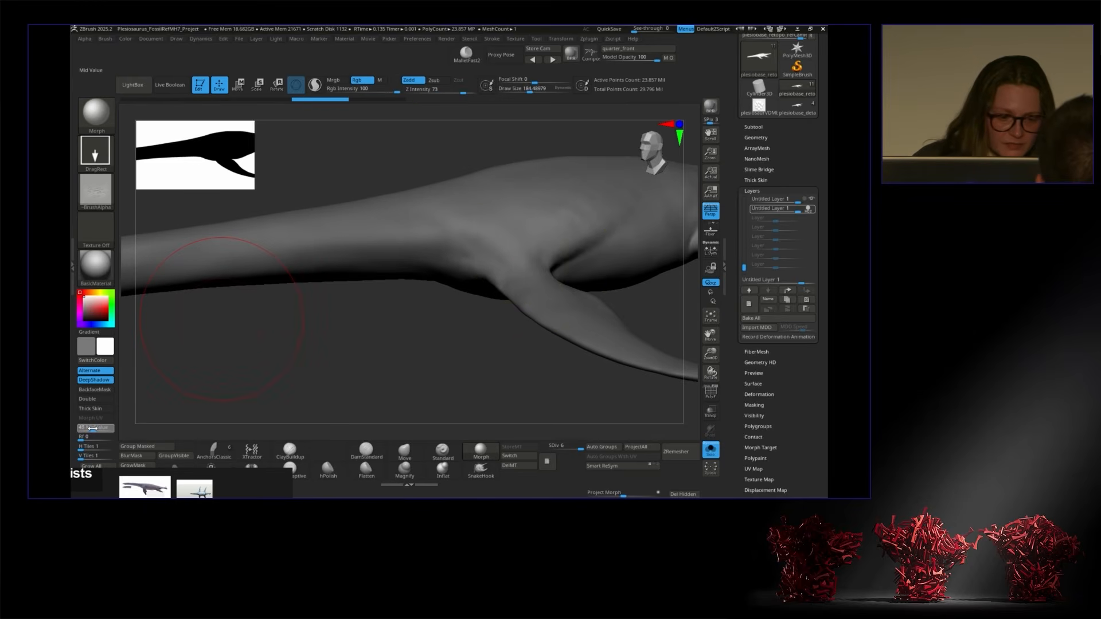
drag(95, 428, 96, 428)
drag(466, 267, 542, 309)
drag(489, 334, 597, 339)
drag(421, 344, 545, 346)
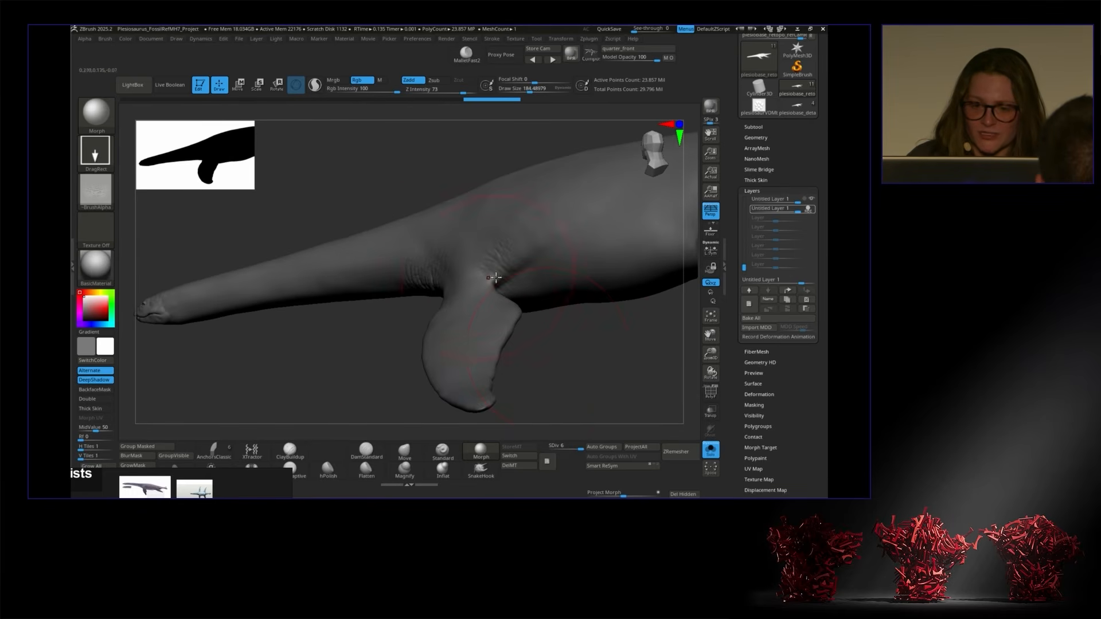
Step: Delete the stored morph target and store a new one from the current sculpt
key(ctrl)
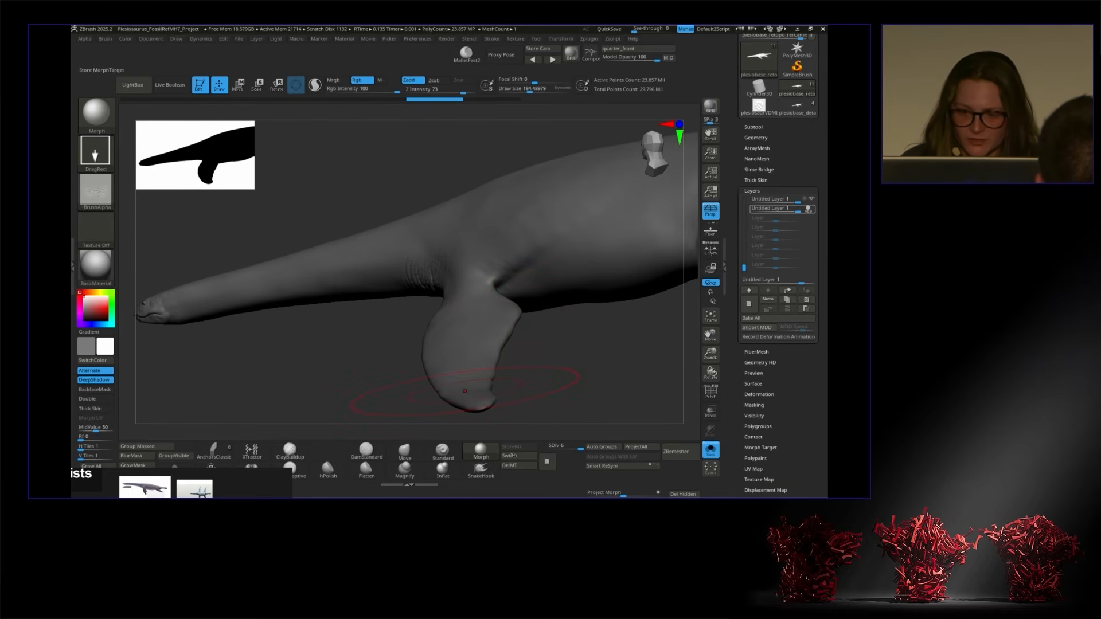
click(509, 465)
click(520, 451)
drag(565, 424, 468, 259)
mouse_move(423, 331)
mouse_down()
mouse_move(415, 354)
mouse_move(400, 278)
mouse_up()
key(shift)
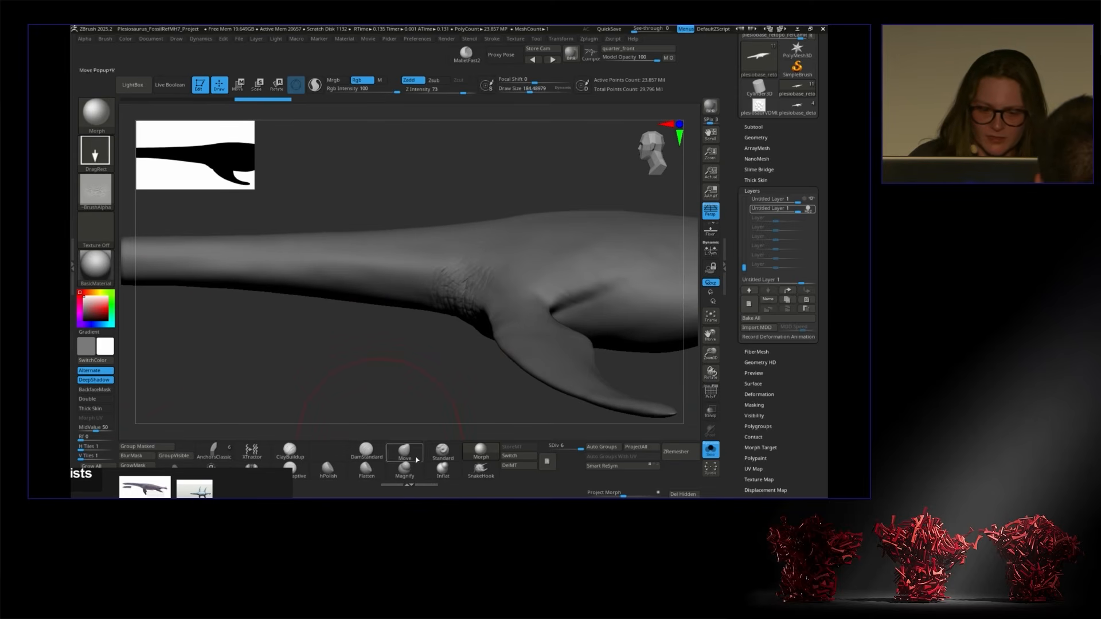
Step: Switch to the Standard brush with the wrinklesBend alpha and DragRect stroke, and stamp wrinkles onto the neck base
click(443, 451)
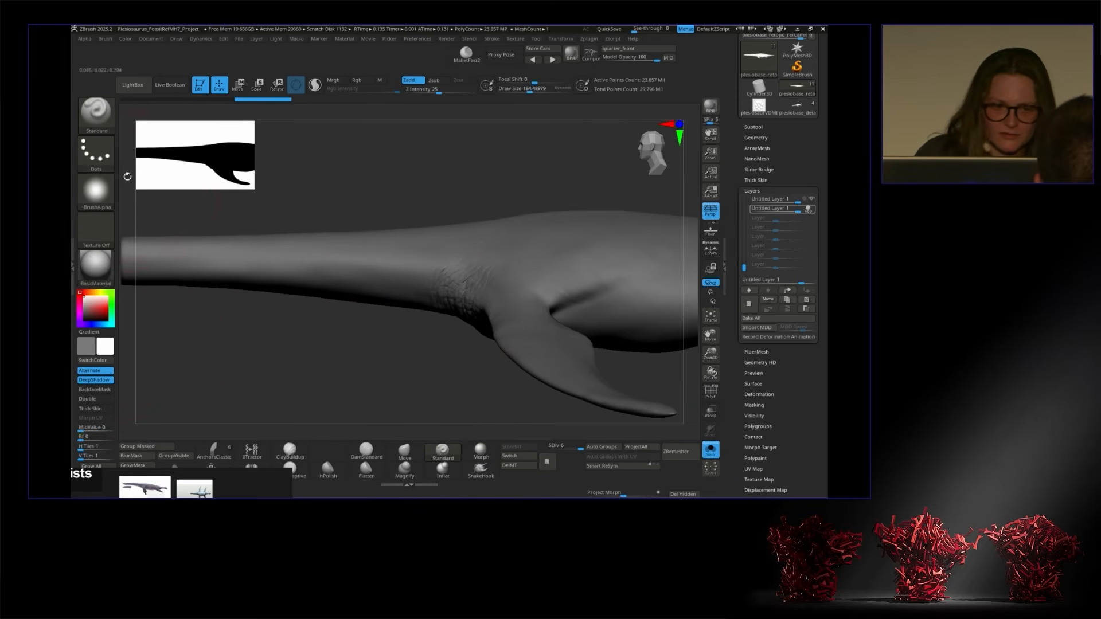
click(95, 191)
click(417, 324)
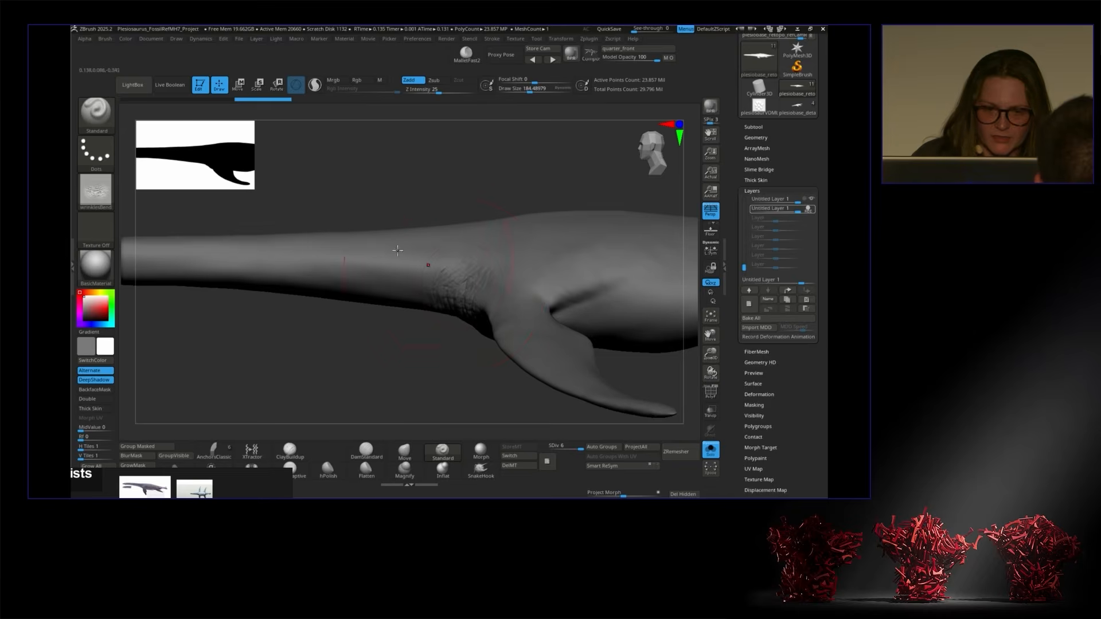
click(96, 152)
click(183, 164)
drag(425, 275, 461, 298)
drag(391, 360, 546, 371)
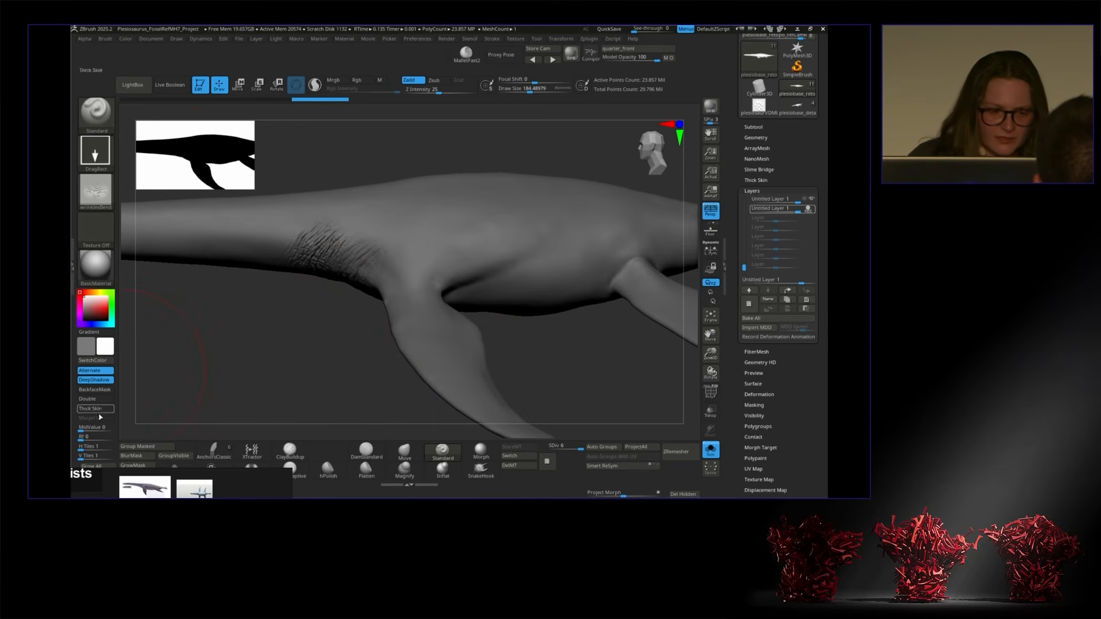
Step: Set the MidValue of the Standard brush's wrinkle alpha to 50
click(97, 430)
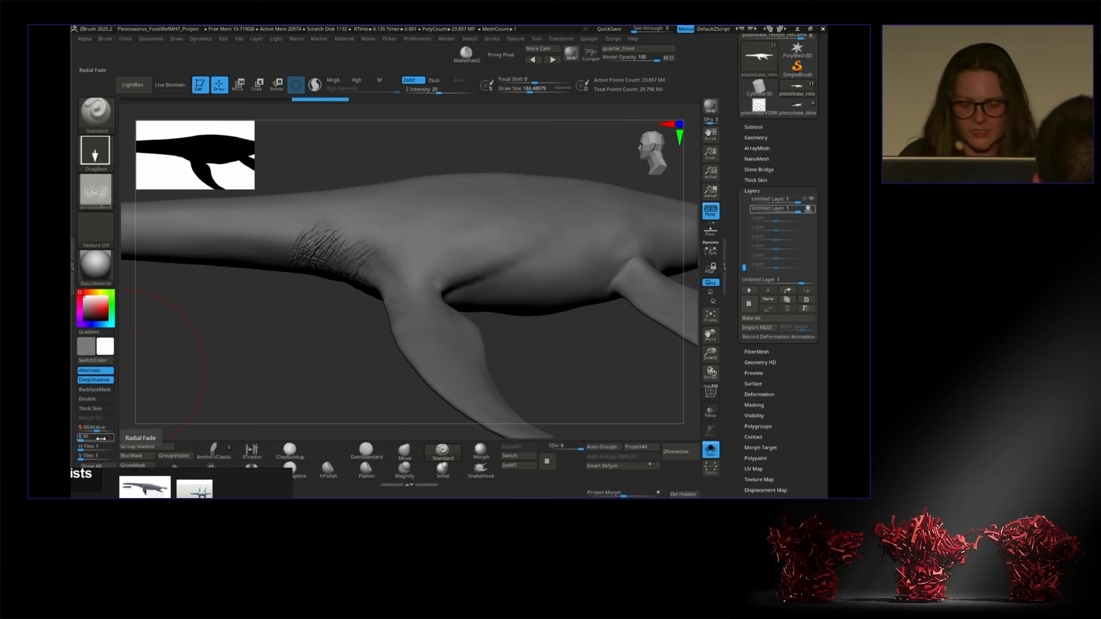
drag(245, 364, 489, 247)
Step: Try a wrinkle stamp on the flank with Z Intensity 20
drag(436, 97, 433, 97)
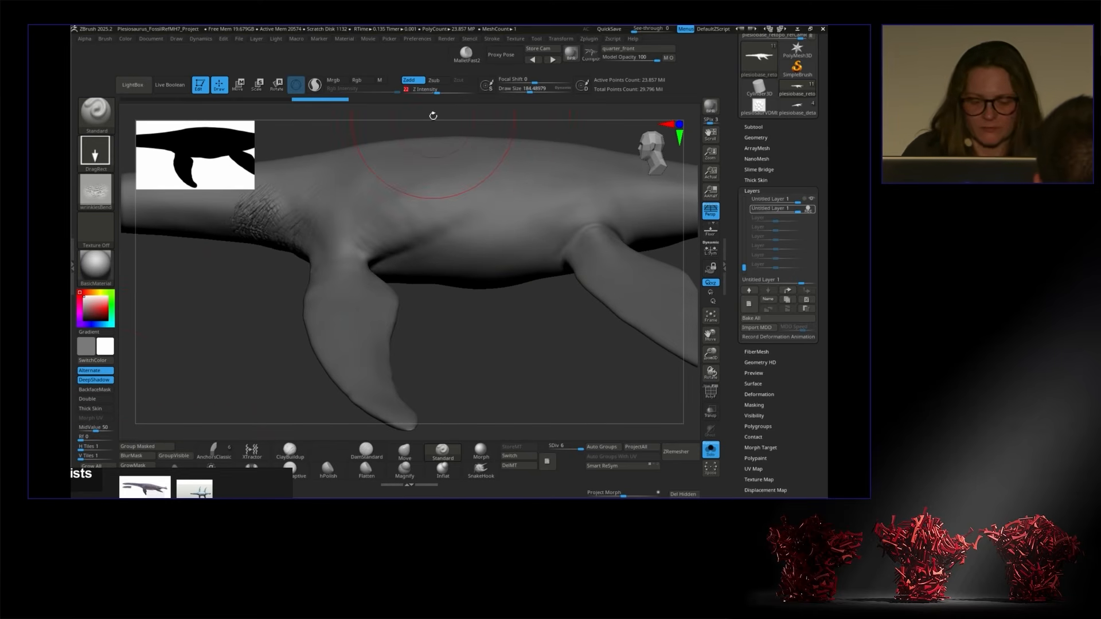
text(20)
drag(470, 243, 471, 247)
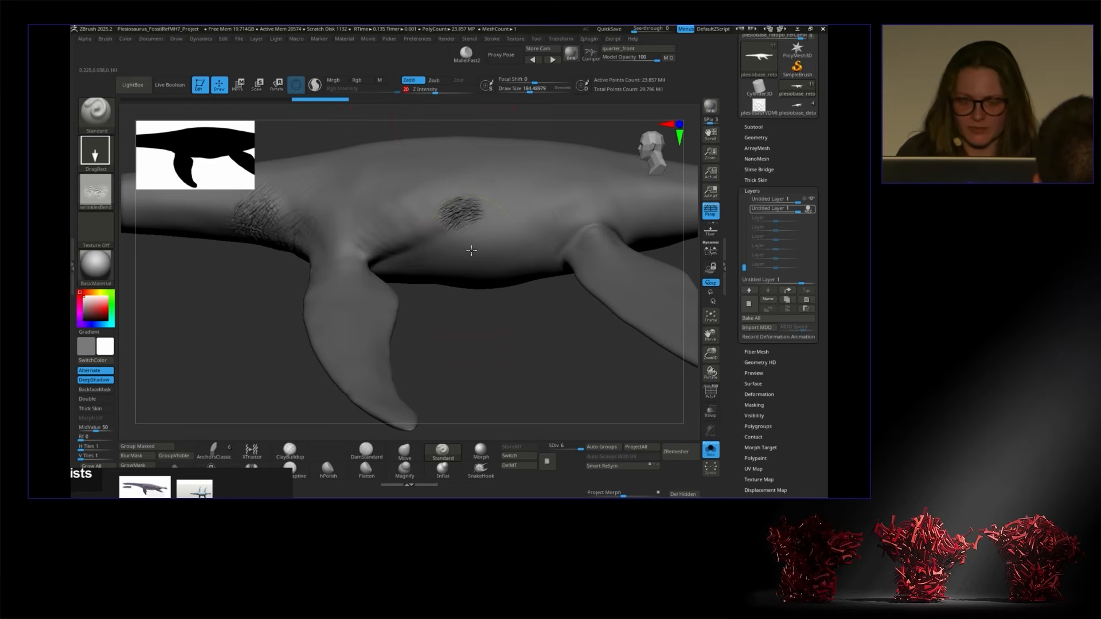
key(ctrl+z)
Step: Set Z Intensity to 10 and stamp wrinkles around the bases of the front and rear flippers and the neck
text(10)
key(Return)
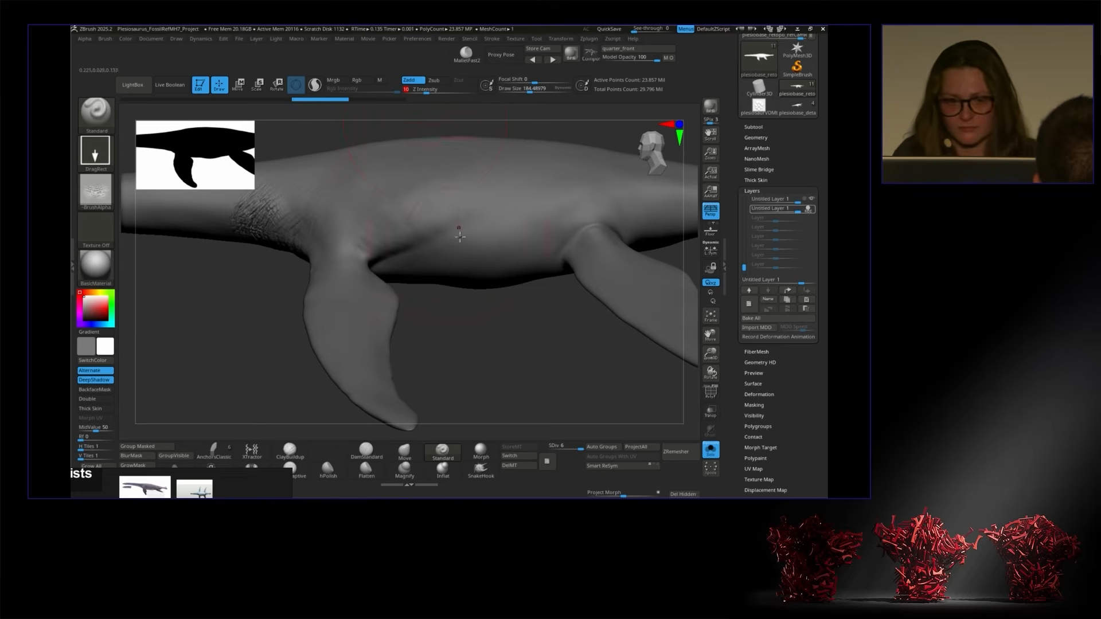
drag(487, 324, 543, 257)
key(super)
drag(504, 300, 527, 275)
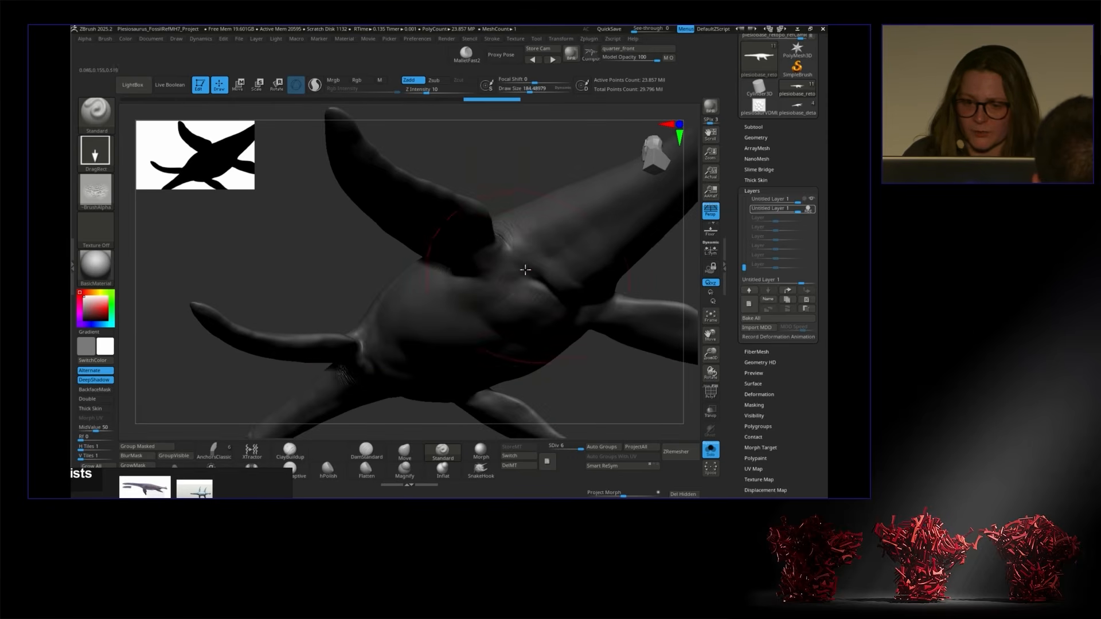
drag(466, 252, 455, 226)
drag(525, 136, 528, 201)
drag(472, 292, 466, 201)
drag(387, 230, 437, 260)
mouse_move(433, 184)
mouse_down()
mouse_move(452, 239)
mouse_move(453, 189)
mouse_up()
drag(371, 282, 373, 362)
drag(375, 373, 395, 339)
drag(368, 295, 410, 328)
drag(444, 374, 383, 251)
drag(462, 194, 383, 241)
drag(423, 192, 518, 233)
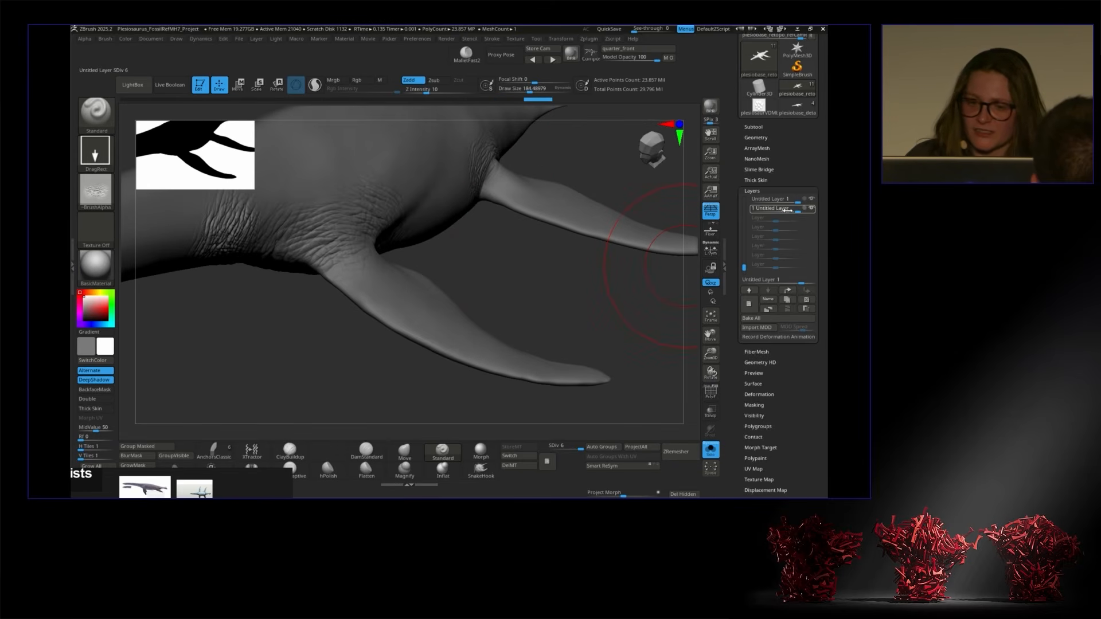
Step: Preview the wrinkle layer at reduced intensities, including about 0.47 and 0.33, and return it to 1
drag(784, 212, 784, 212)
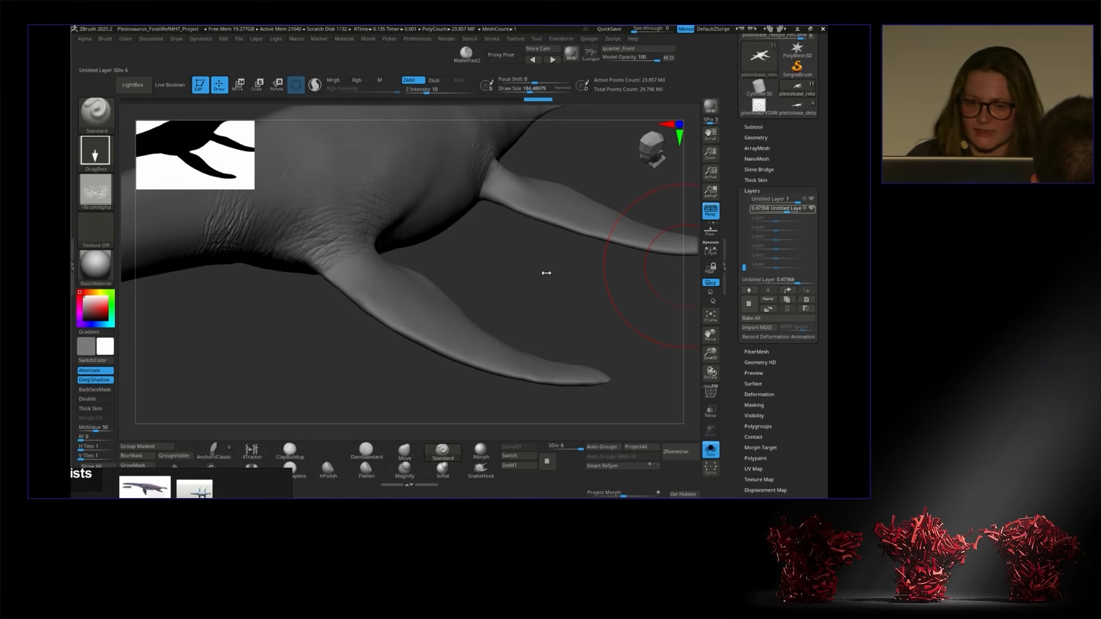
drag(546, 273, 569, 195)
drag(552, 277, 514, 344)
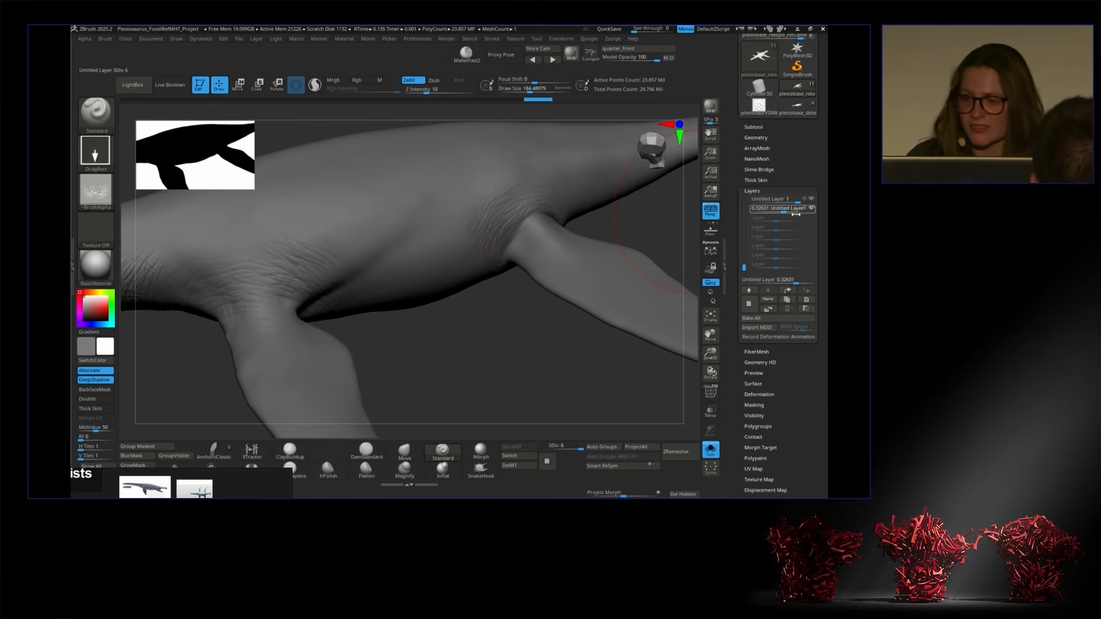
drag(754, 291, 801, 283)
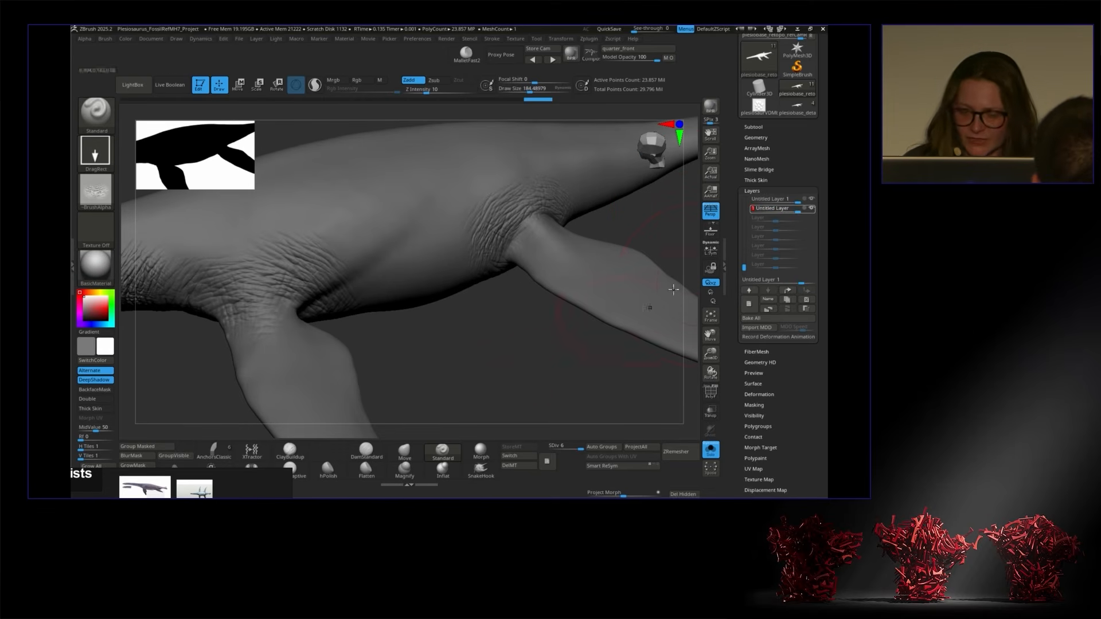
Step: Store a fresh morph target and add a new layer above the wrinkle layer, with the wrinkle layer's intensity at about 0.43
click(519, 465)
click(518, 447)
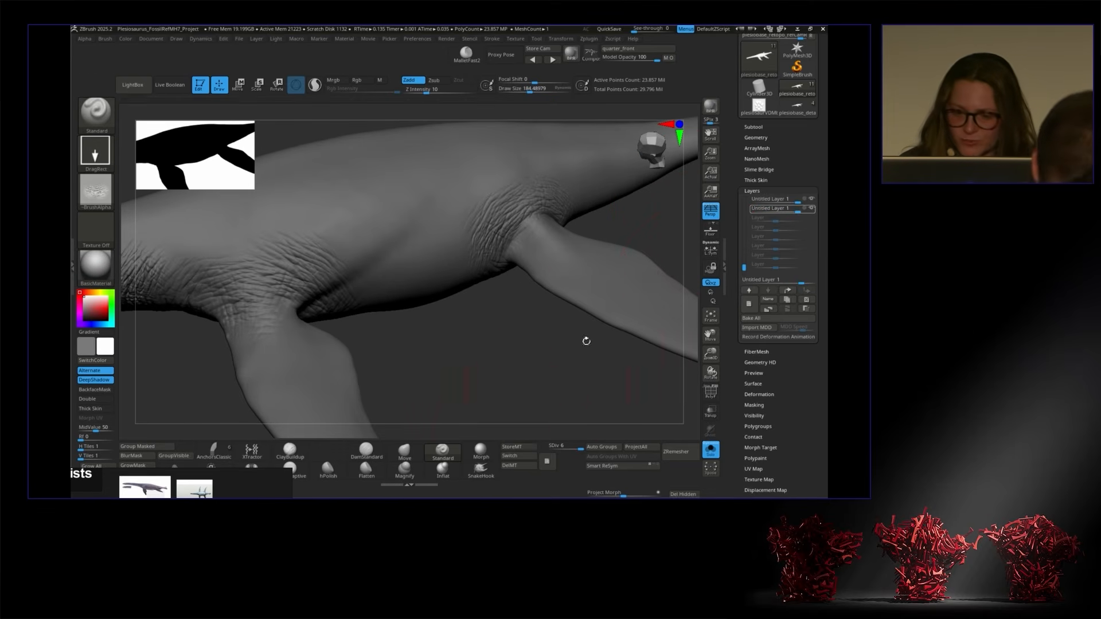
click(749, 291)
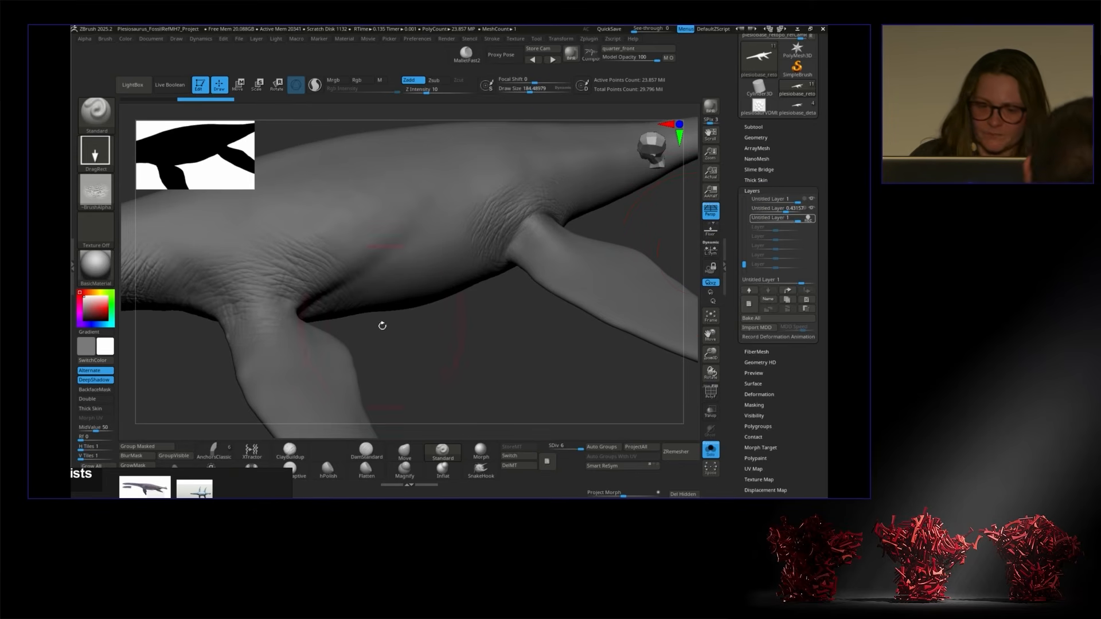
Step: Switch to the Morph brush, reduce its draw size to about 59, and brush over the wrinkles at the rear flipper's base
click(481, 455)
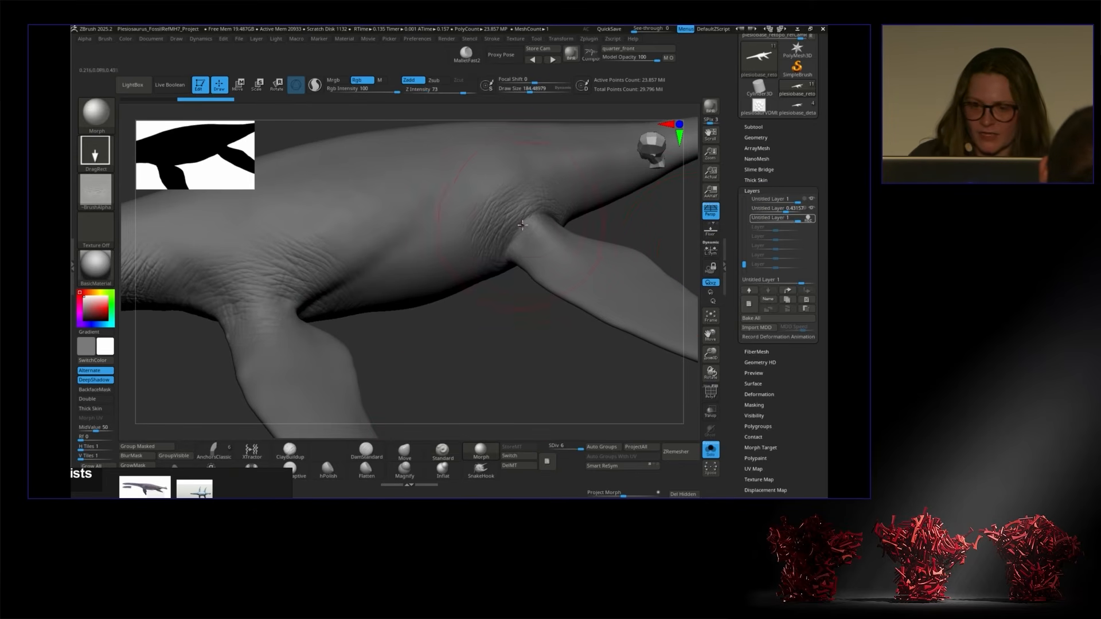
key(space)
drag(584, 207, 571, 207)
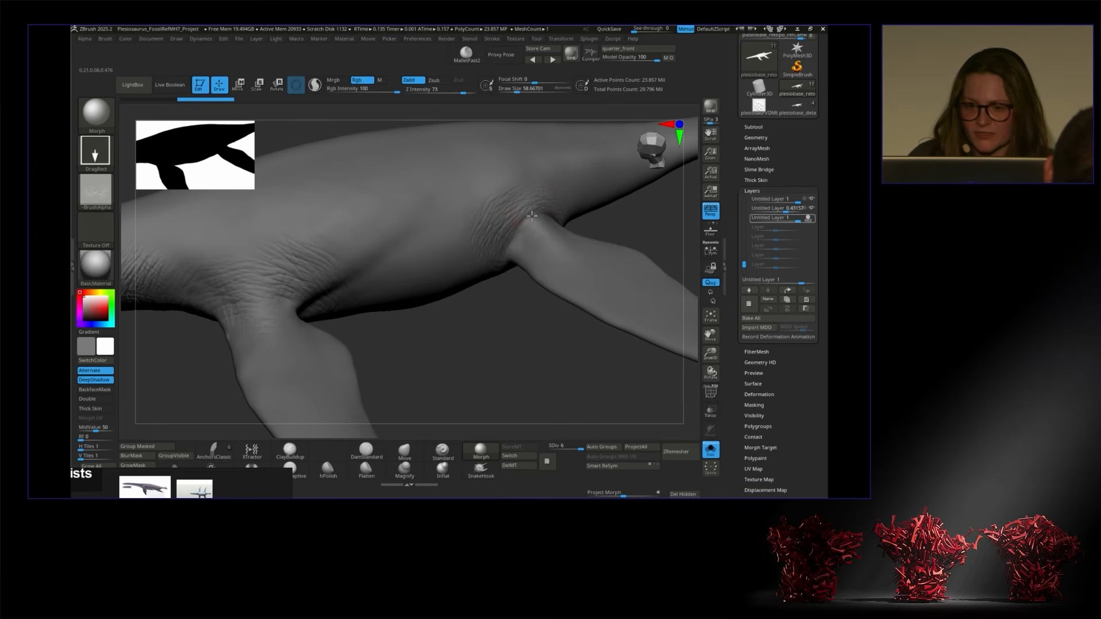
drag(528, 210, 518, 272)
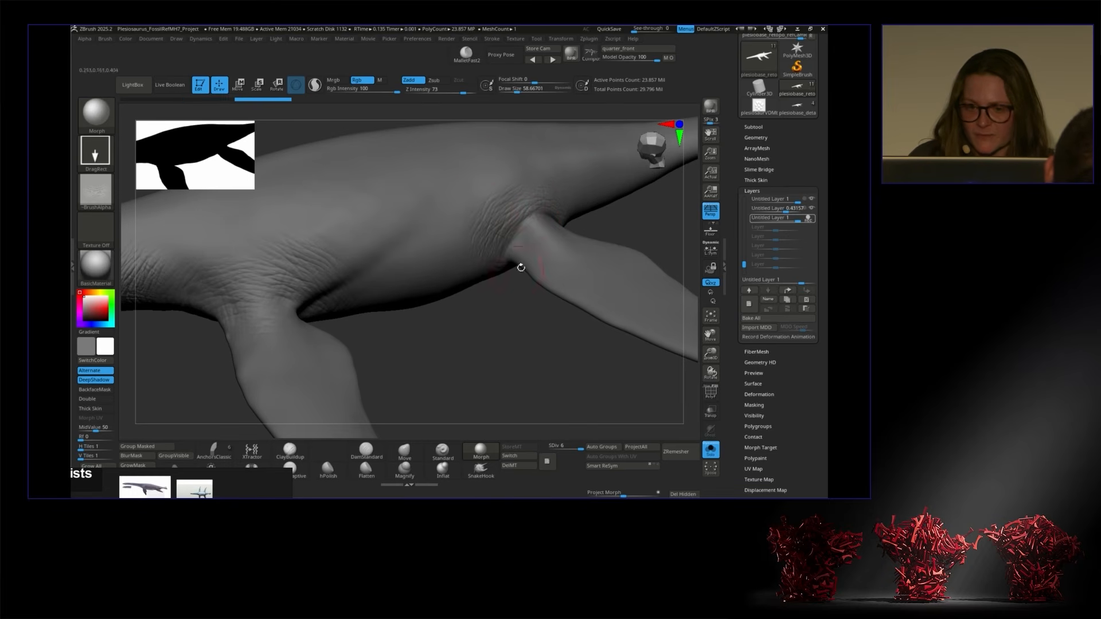
key(space)
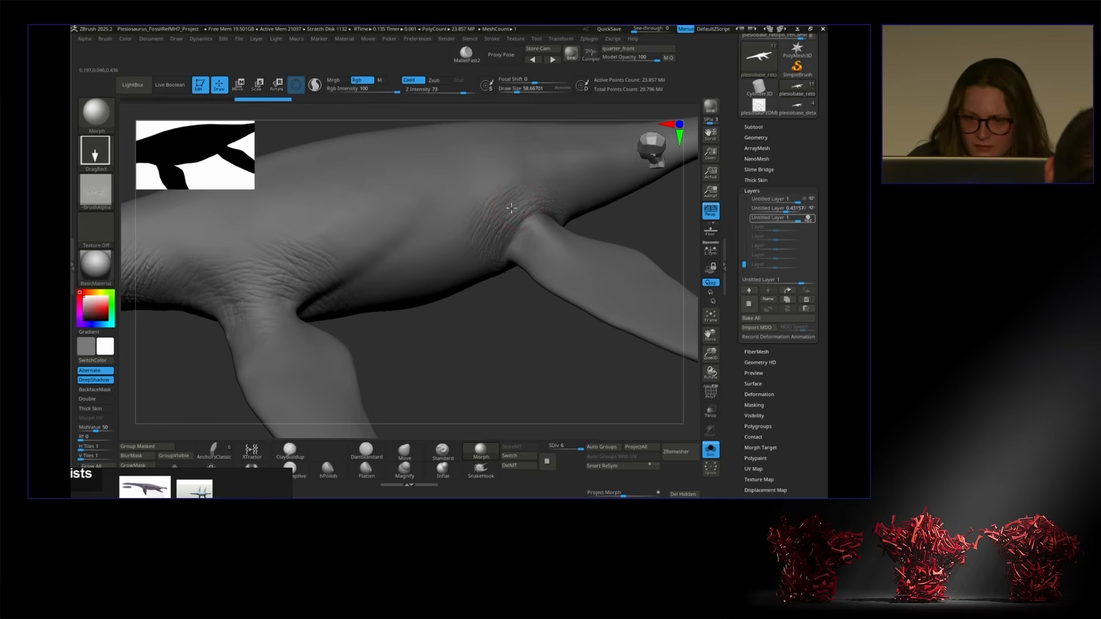
drag(499, 230, 555, 211)
Step: Set the Morph brush to a draw size of about 86, a FreeHand stroke and no alpha, and strengthen the rear flipper's wrinkles
key(space)
click(111, 160)
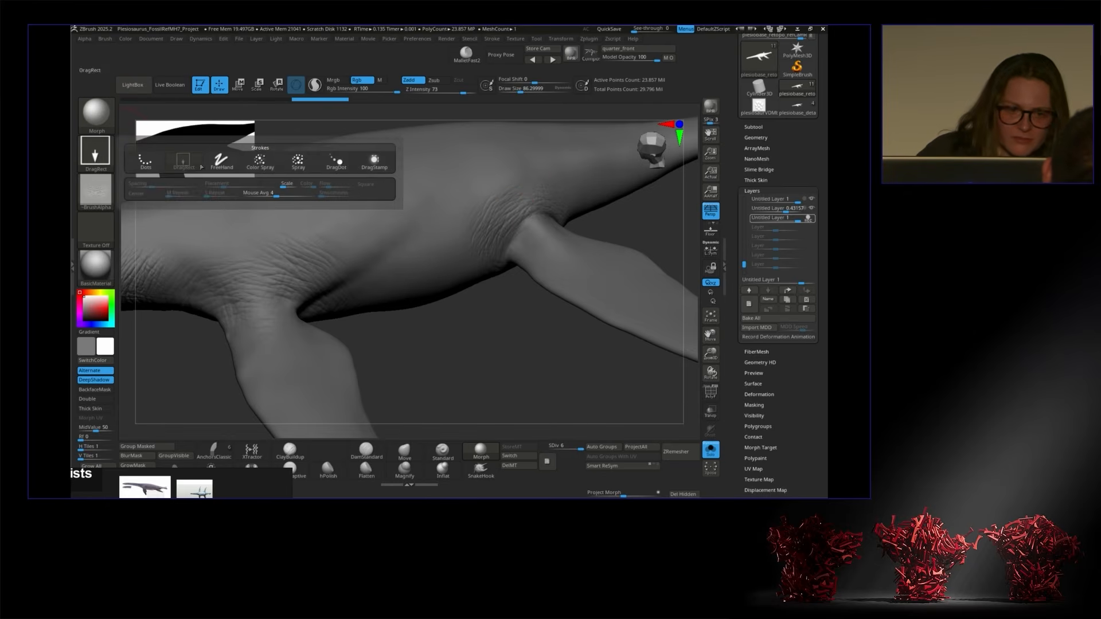
click(227, 161)
click(96, 190)
click(144, 199)
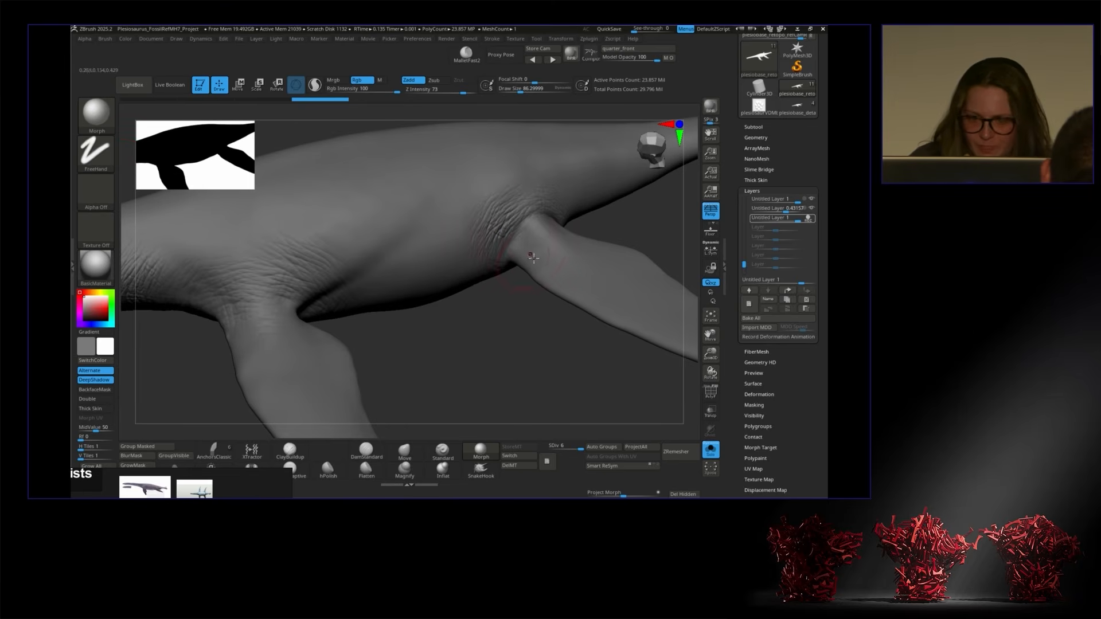
key(ctrl)
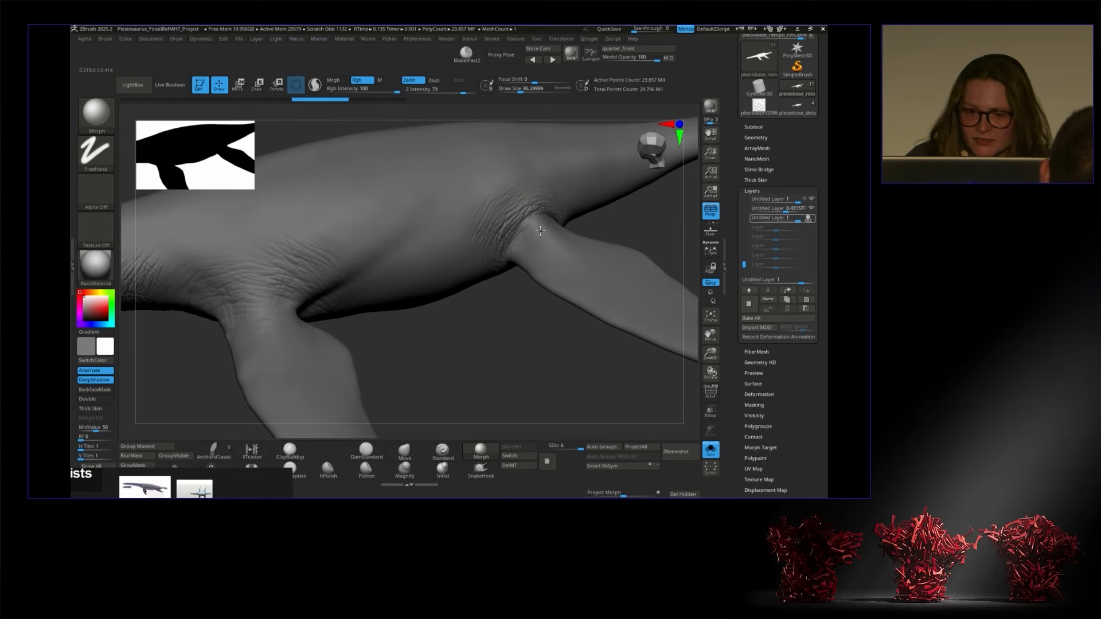
drag(620, 232, 579, 266)
Step: Blend the wrinkles at the neck base and the front flipper's joint with the Morph brush, softening harsh spots with Smooth
alt+drag(404, 354, 568, 308)
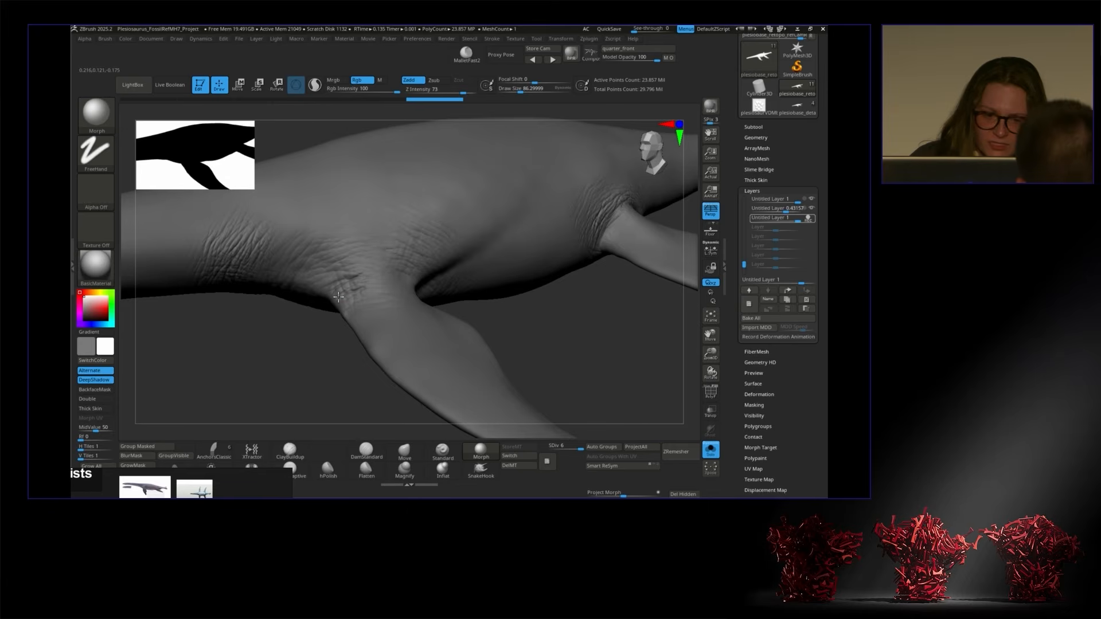
right_drag(332, 337, 312, 268)
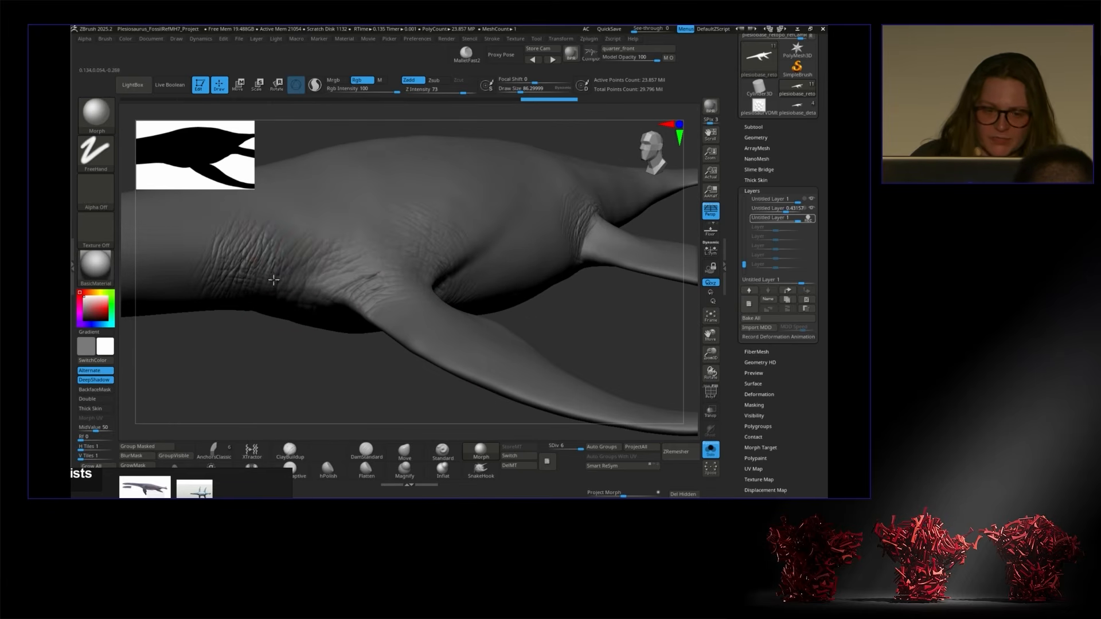
key(ctrl)
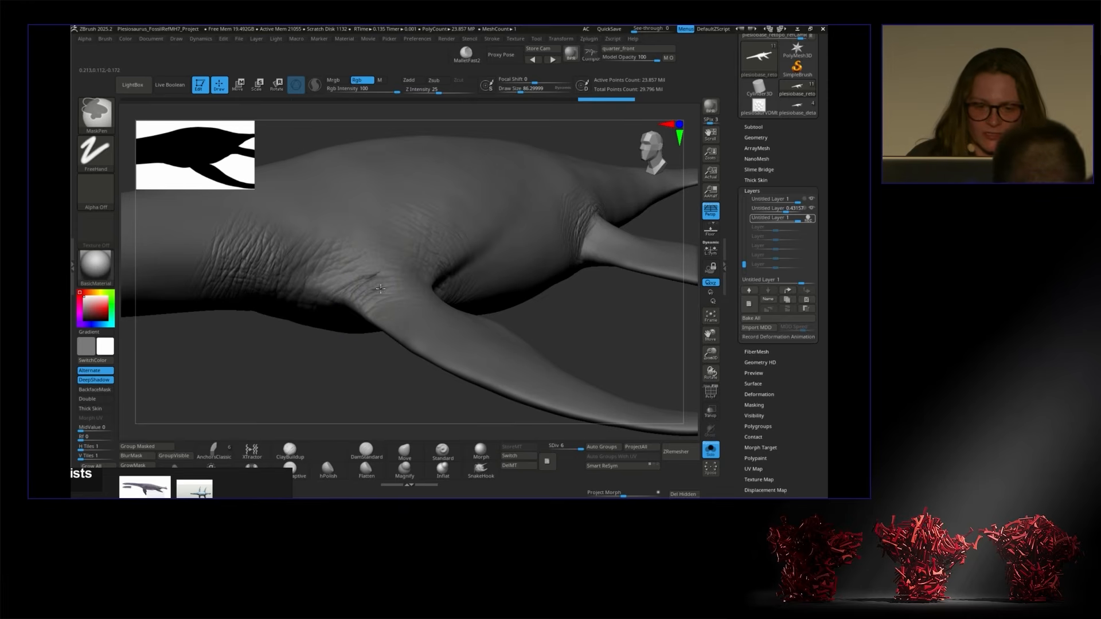
key(shift)
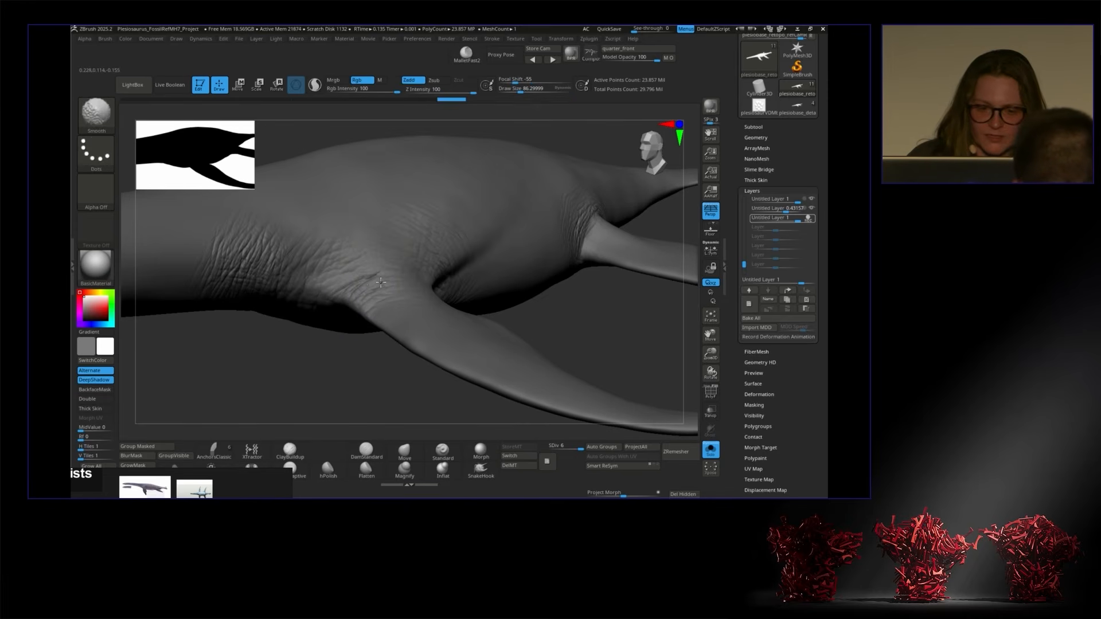
shift+drag(388, 283, 378, 285)
drag(505, 328, 447, 321)
shift+drag(440, 239, 427, 248)
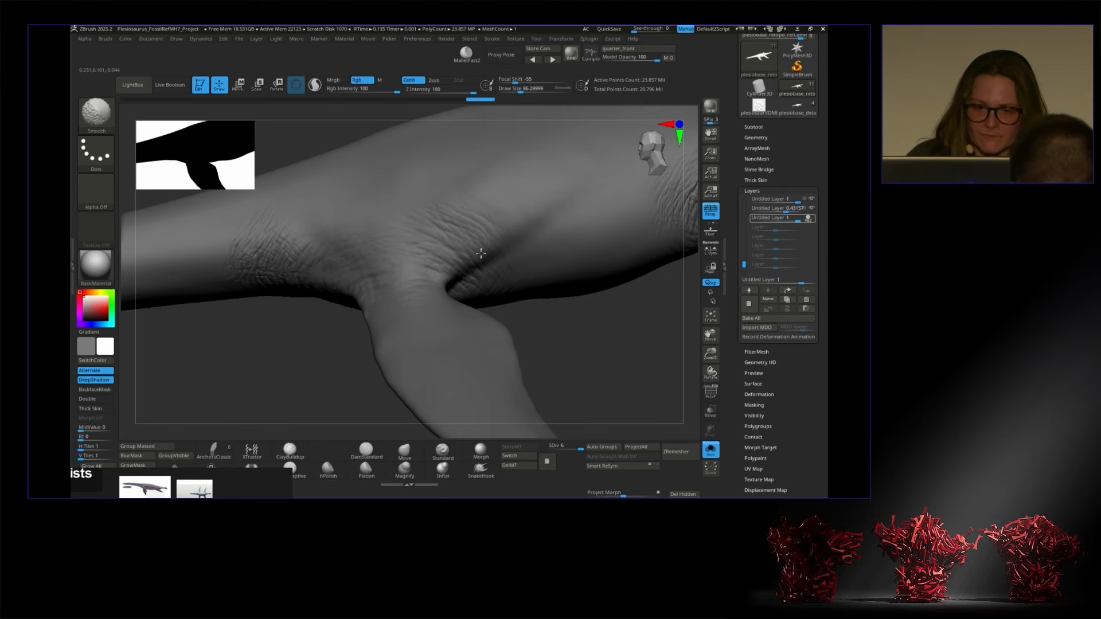
Step: Bring back stronger creases in the fold behind the front flipper with the Morph brush
drag(503, 282, 524, 316)
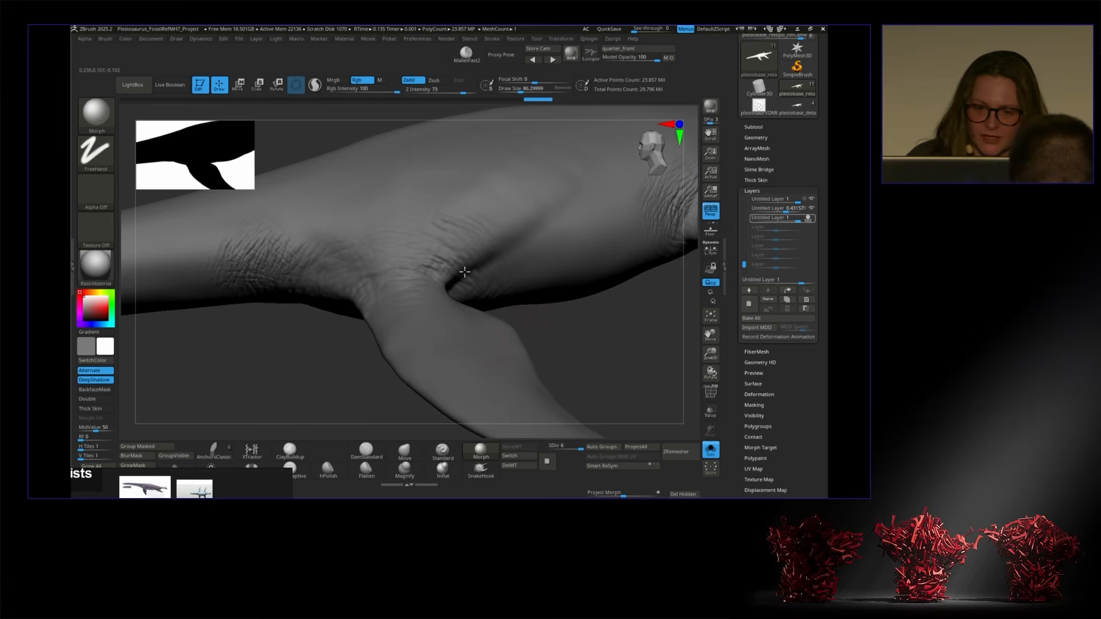
mouse_move(543, 328)
mouse_down()
mouse_move(567, 339)
mouse_move(580, 326)
mouse_move(551, 321)
mouse_up()
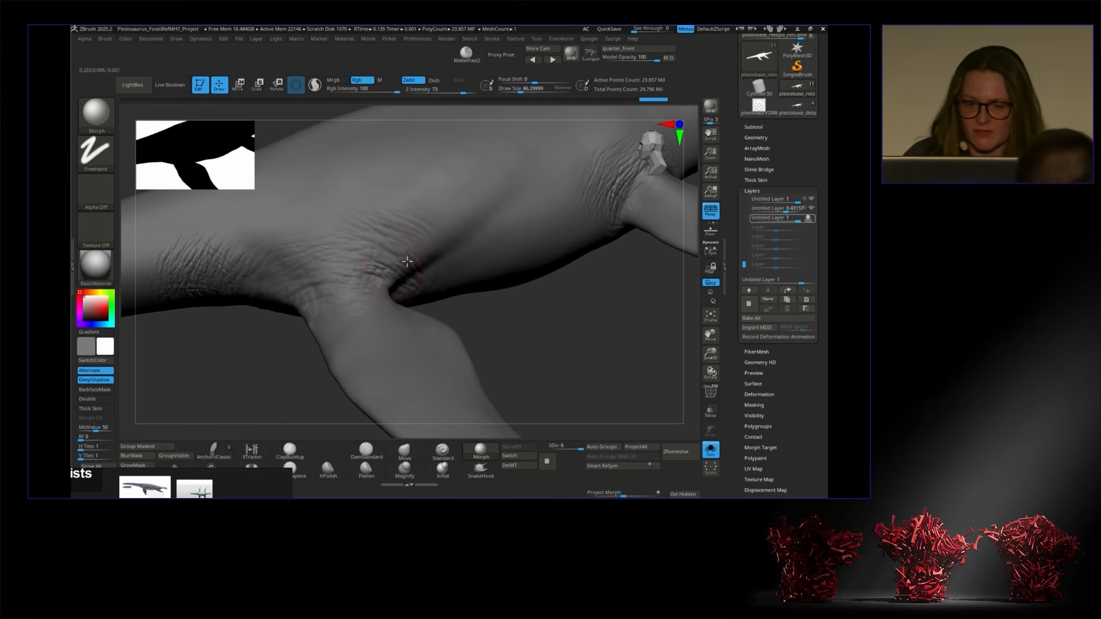
mouse_move(474, 325)
mouse_down()
mouse_move(482, 305)
mouse_move(462, 313)
mouse_up()
Step: Examine the blended wrinkles on the whole plesiosaur and close up around the flipper bases
drag(441, 391, 522, 286)
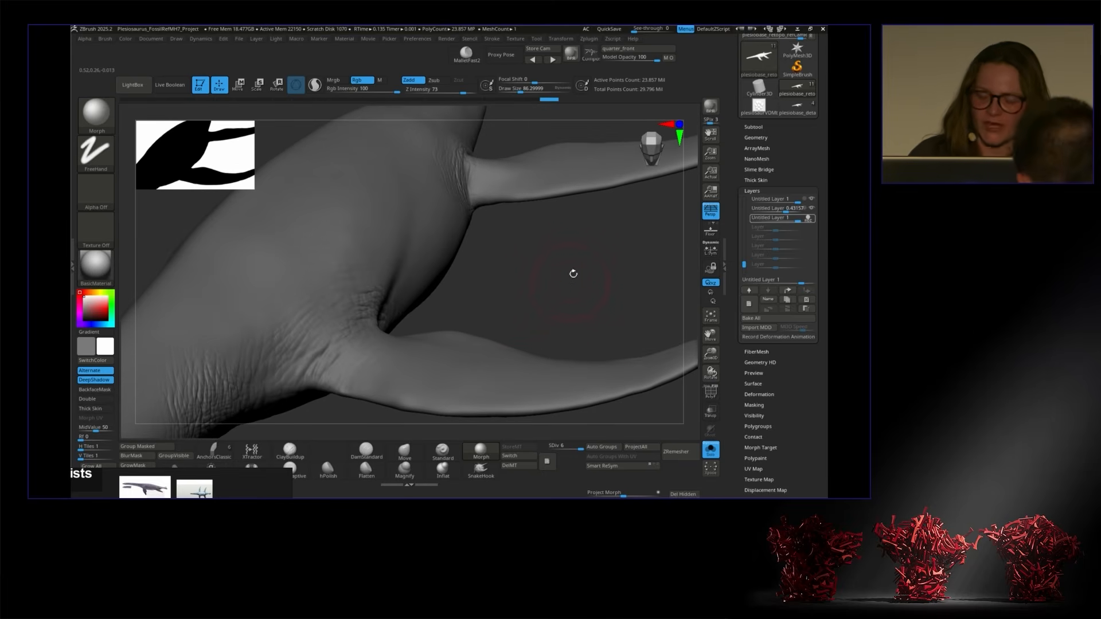
drag(581, 276, 629, 302)
click(710, 315)
drag(707, 357, 706, 365)
mouse_move(681, 355)
mouse_down()
mouse_move(681, 364)
mouse_move(666, 357)
mouse_up()
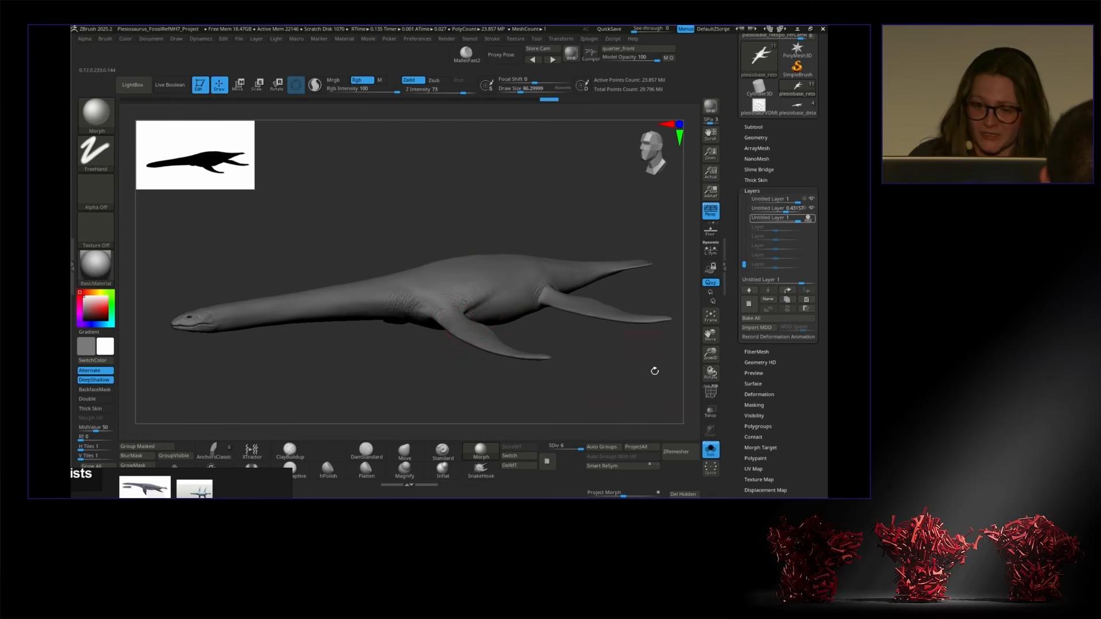
drag(711, 353, 619, 364)
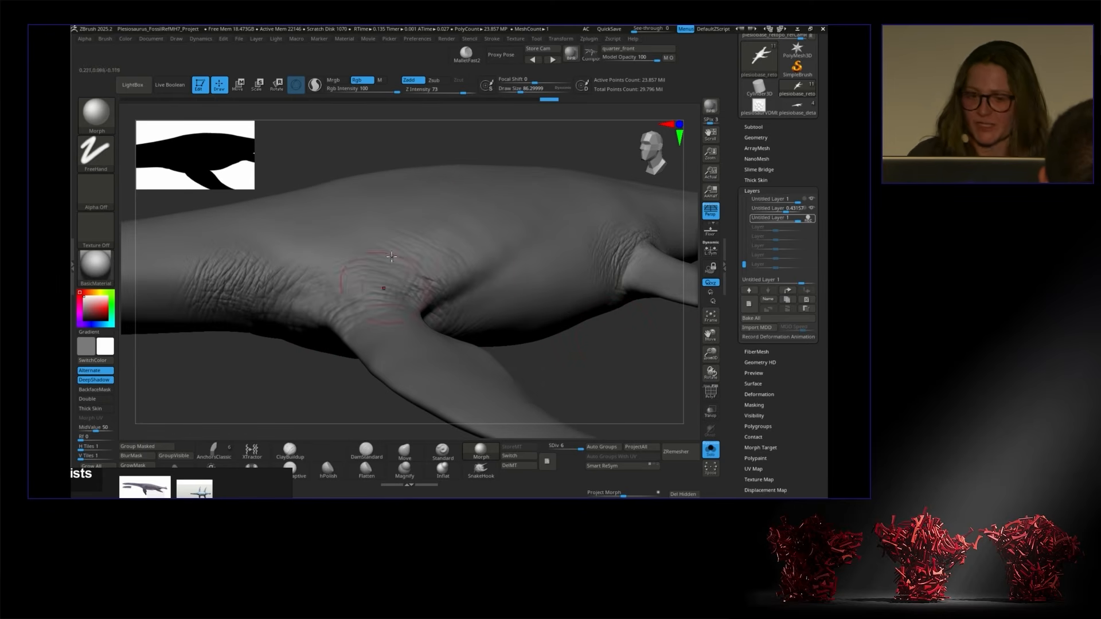
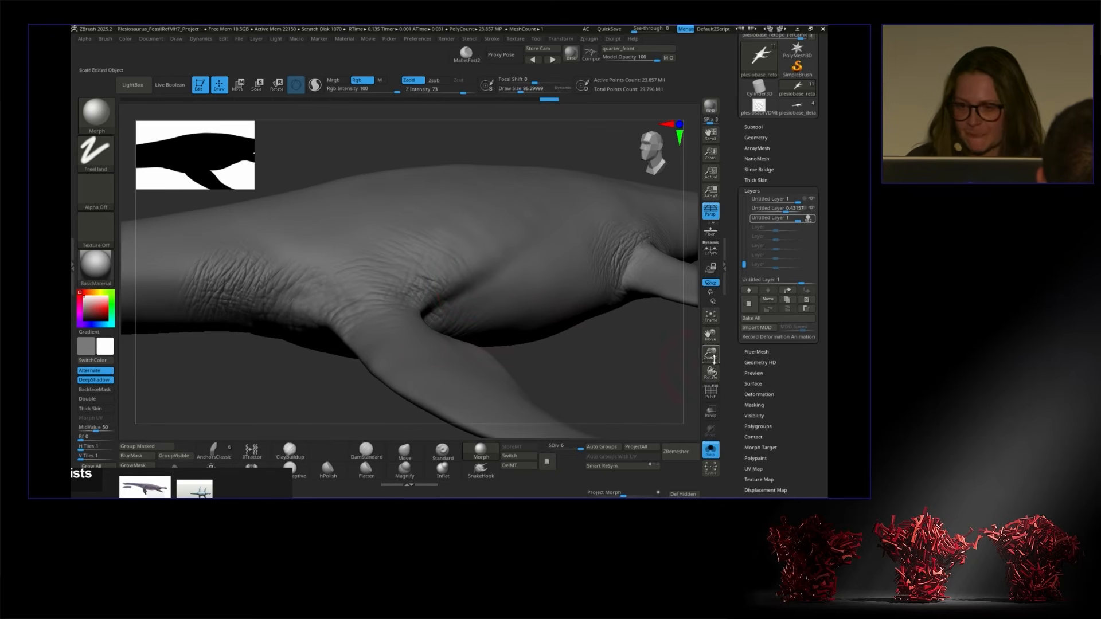
Step: Switch to the detailed plesiosaur model and examine the skin texture on its front flipper
click(797, 106)
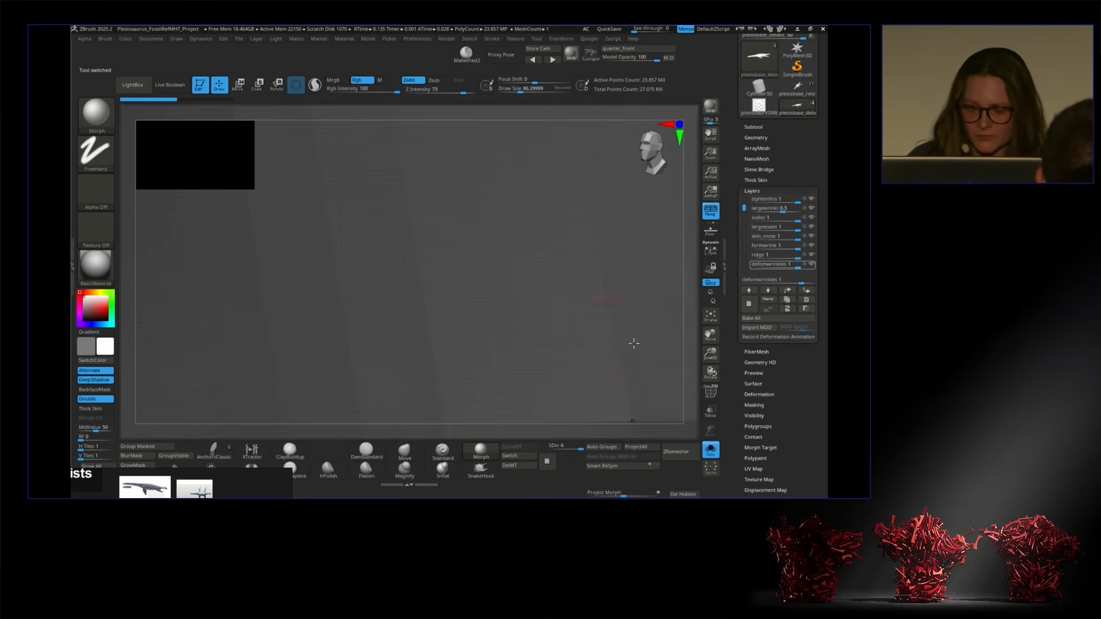
key(f)
alt+drag(433, 344, 581, 348)
drag(709, 354, 613, 324)
drag(610, 250, 606, 362)
alt+drag(484, 379, 555, 192)
drag(573, 297, 572, 275)
drag(566, 231, 607, 245)
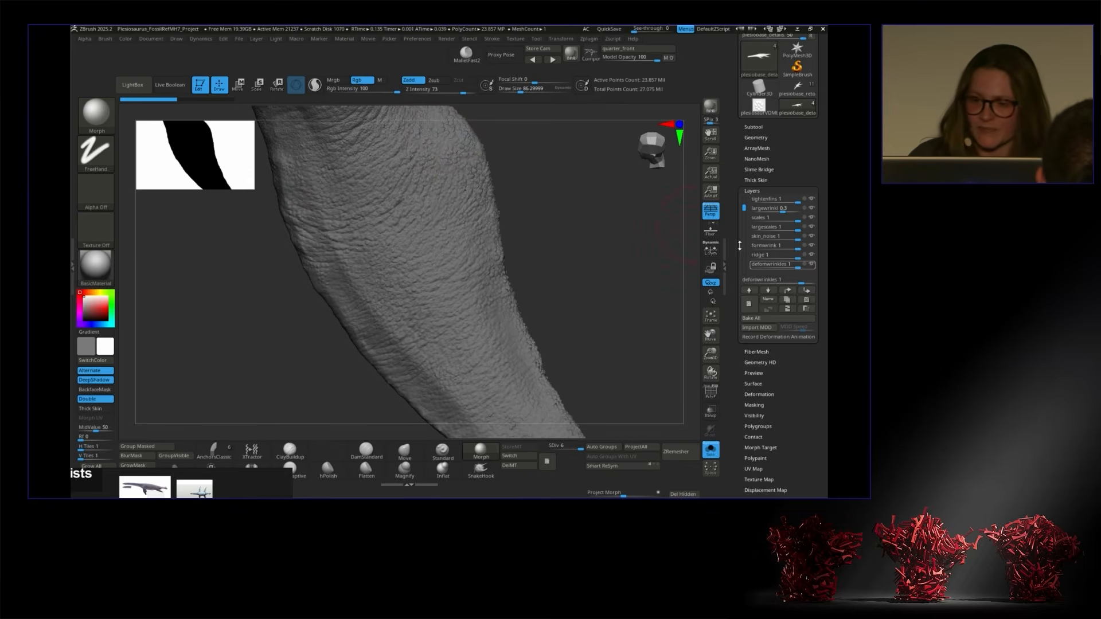
Step: Review the upper entries of the detail layer stack and examine the detailed body as a whole
click(744, 195)
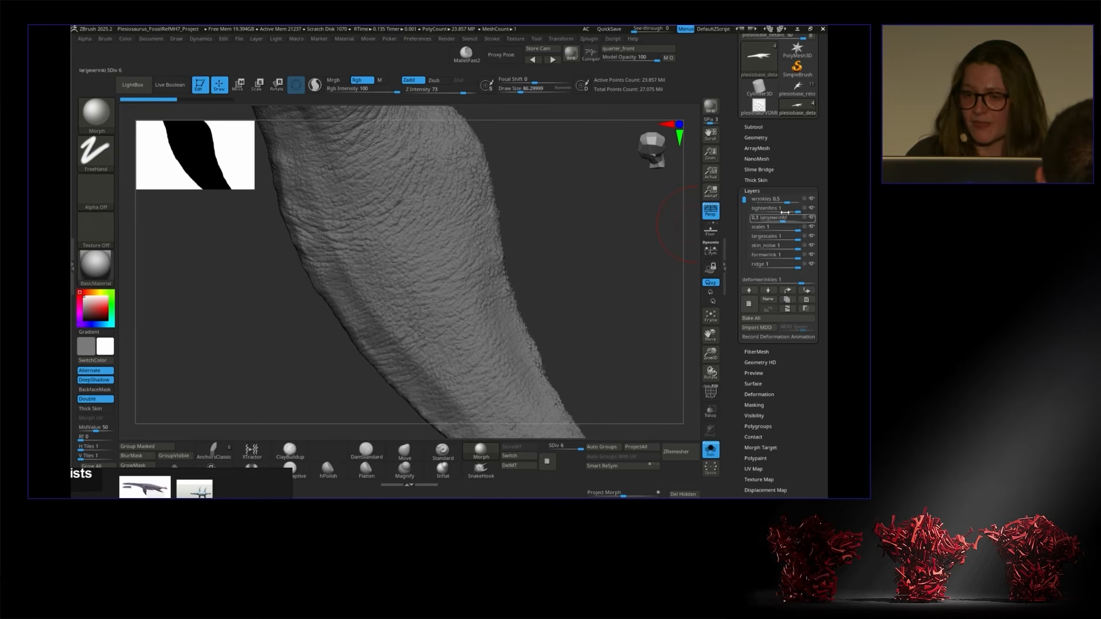
drag(644, 263, 361, 282)
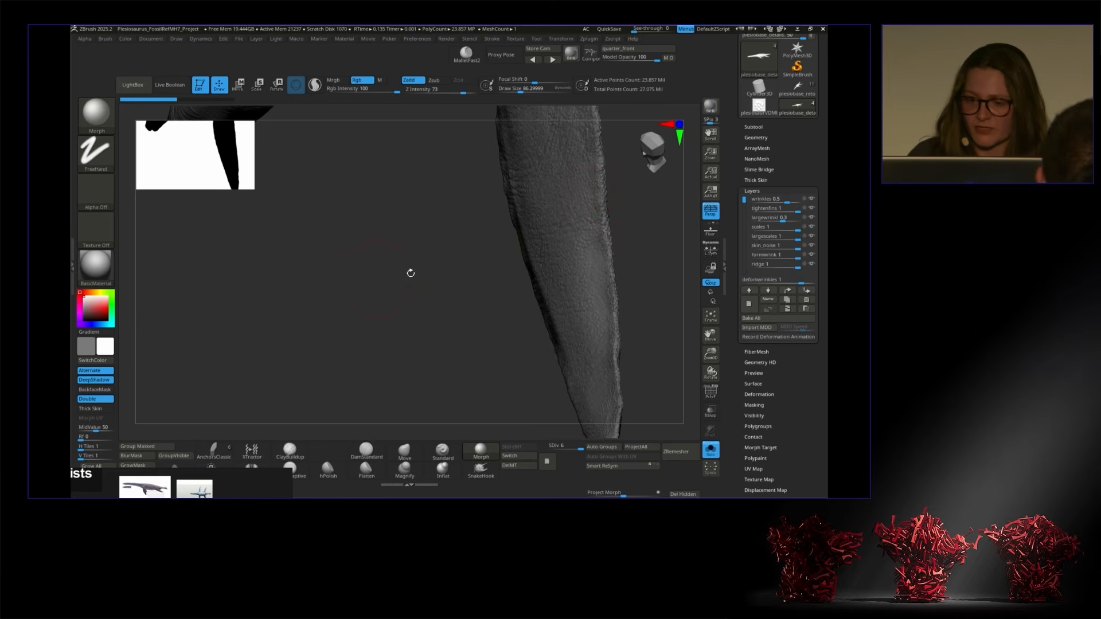
mouse_move(600, 168)
mouse_down()
mouse_move(484, 290)
mouse_move(310, 236)
mouse_move(634, 364)
mouse_move(557, 336)
mouse_up()
drag(706, 352, 694, 333)
key(f)
drag(568, 295, 609, 227)
drag(437, 291, 456, 274)
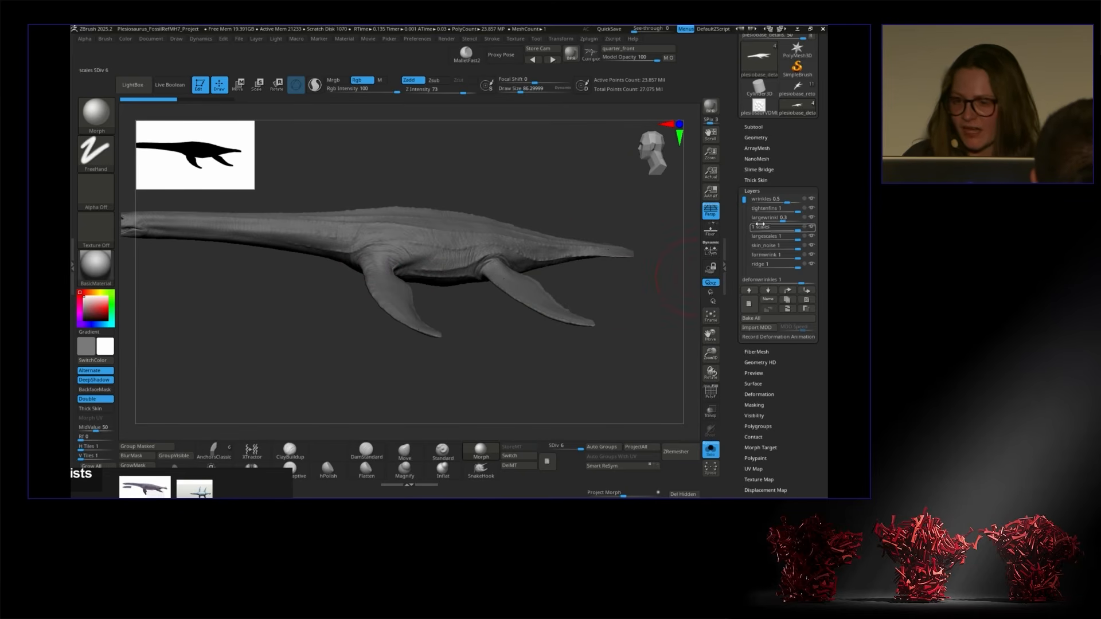
Step: Examine the scales and fine wrinkles along the detailed front flipper, from its base to its tip
drag(685, 268, 681, 362)
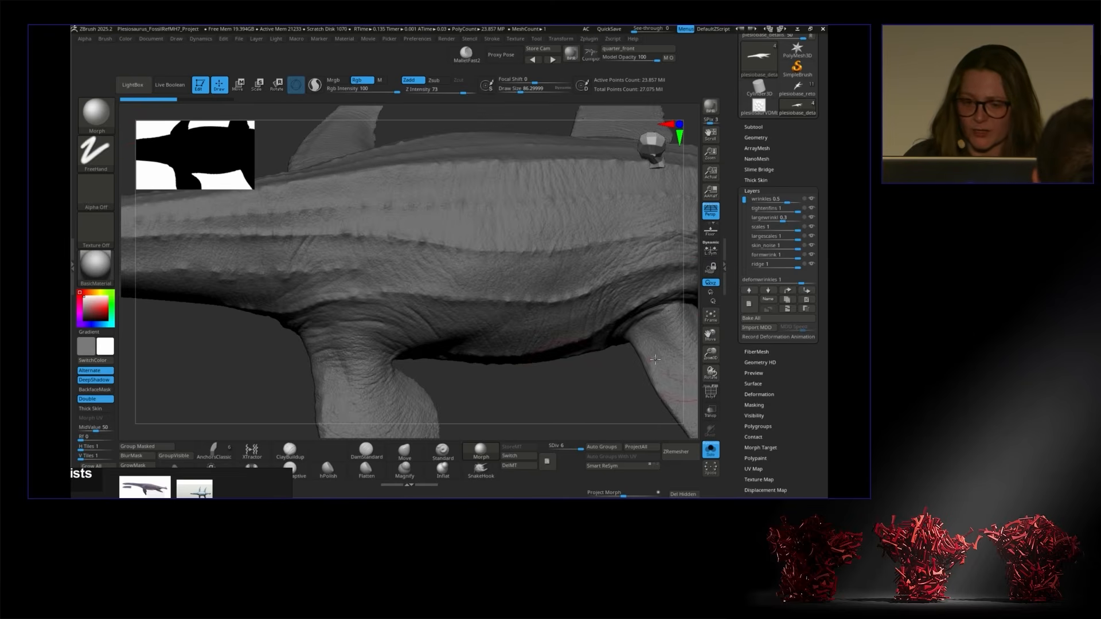
alt+drag(559, 382, 591, 163)
alt+drag(536, 275, 536, 194)
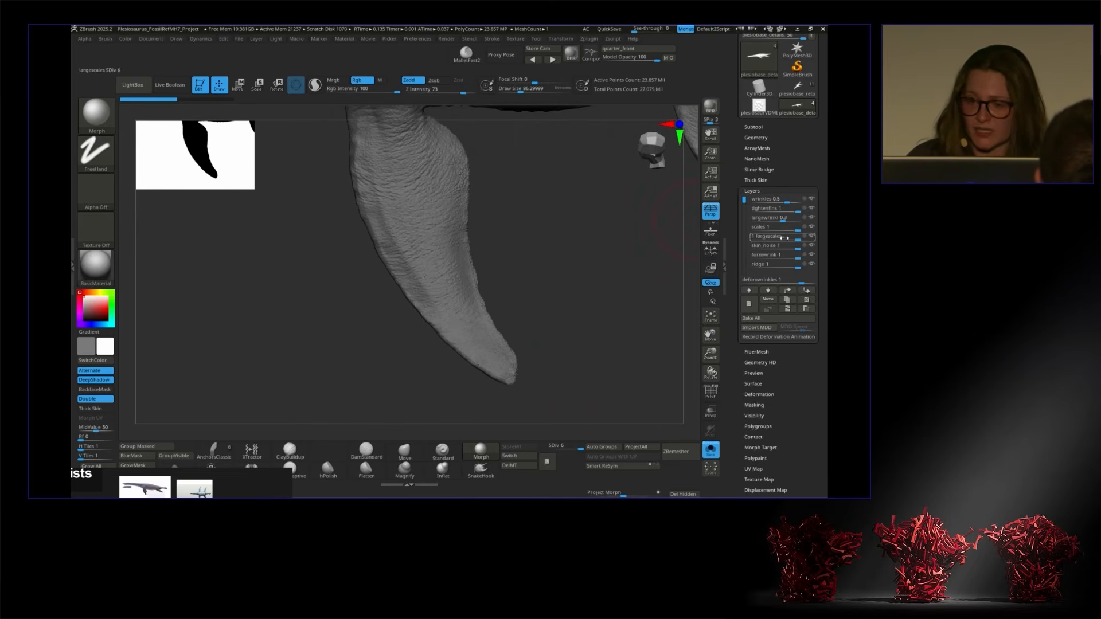
alt+drag(528, 231, 532, 198)
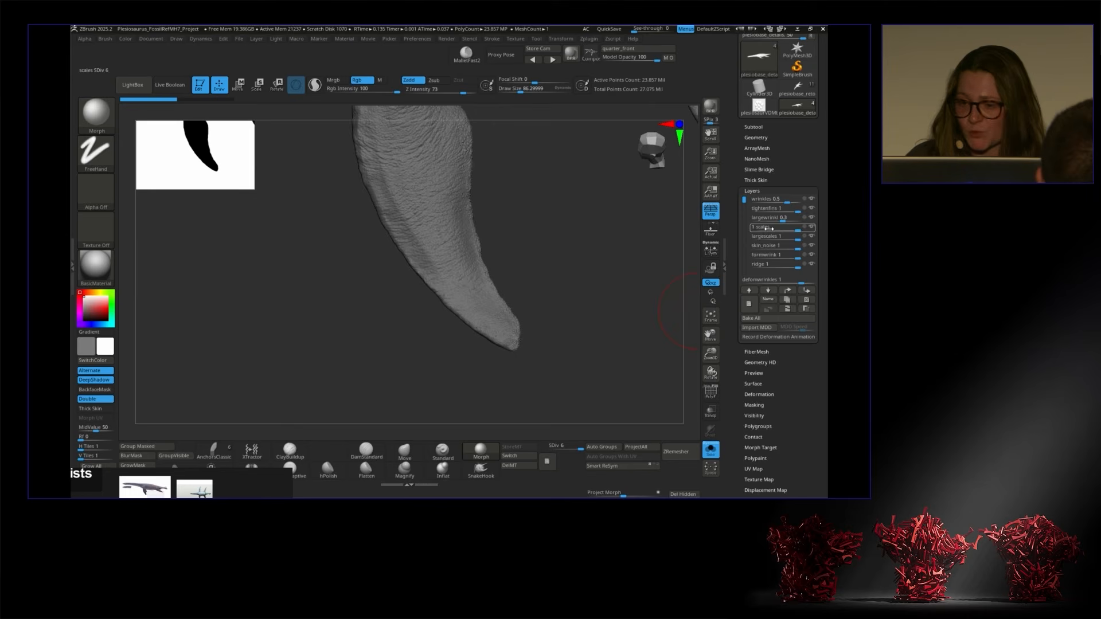
drag(707, 350, 710, 391)
alt+drag(583, 342, 580, 145)
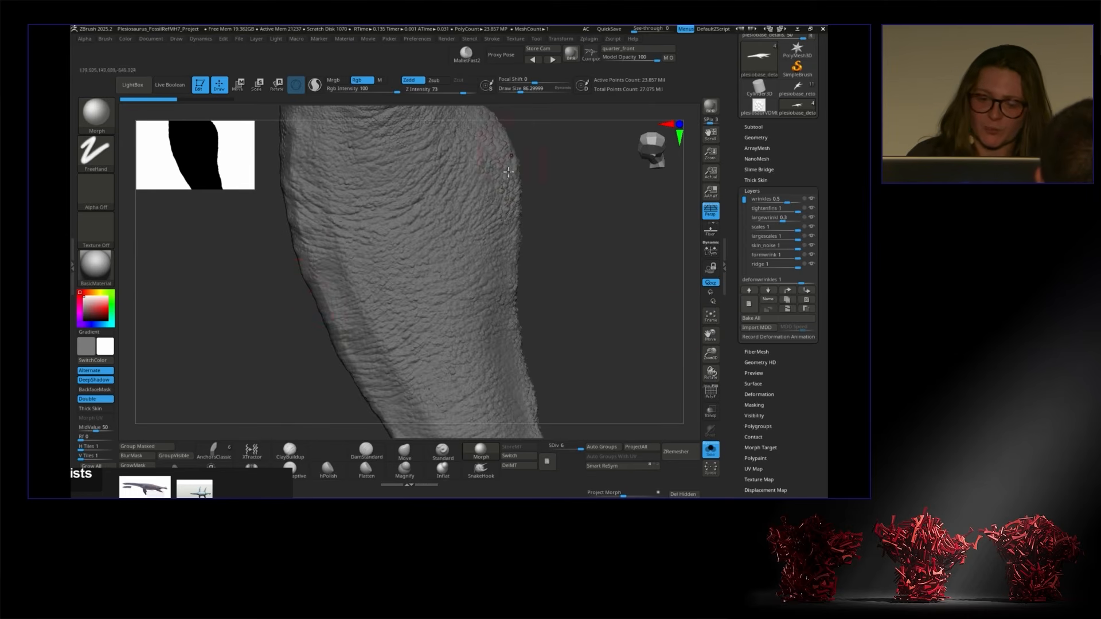
alt+drag(300, 322, 294, 198)
alt+drag(567, 290, 560, 435)
Step: Examine how the wrinkle and scale details flow from the detailed body into both flippers
drag(711, 354, 700, 321)
alt+drag(667, 242, 678, 373)
mouse_move(622, 271)
alt+mouse_down()
mouse_move(584, 351)
mouse_move(591, 289)
alt+mouse_up()
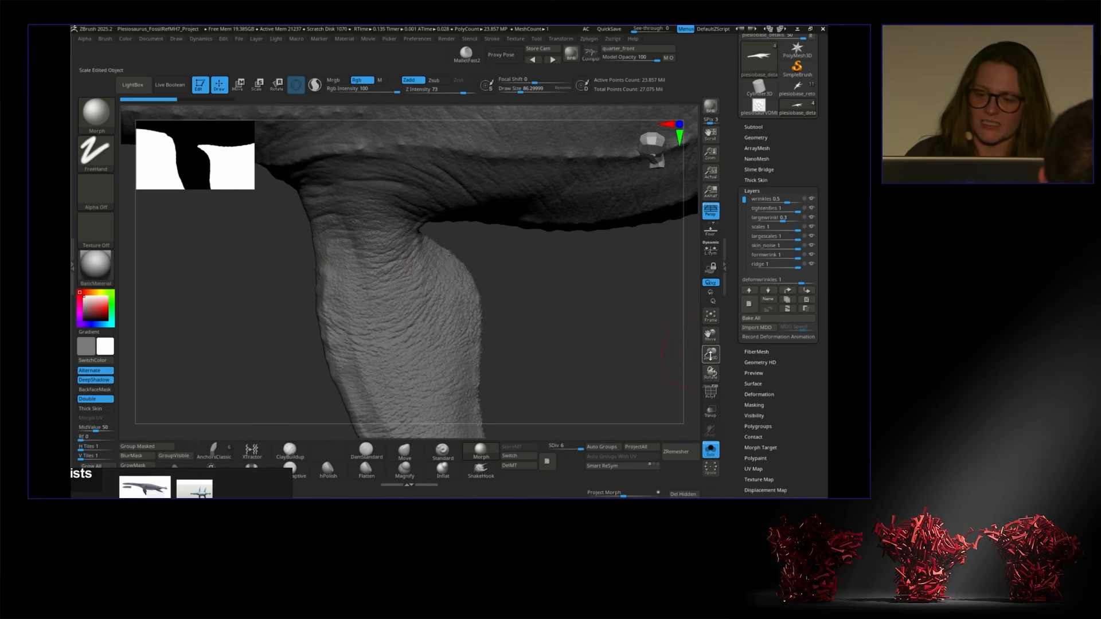
drag(711, 354, 705, 333)
alt+drag(515, 296, 515, 270)
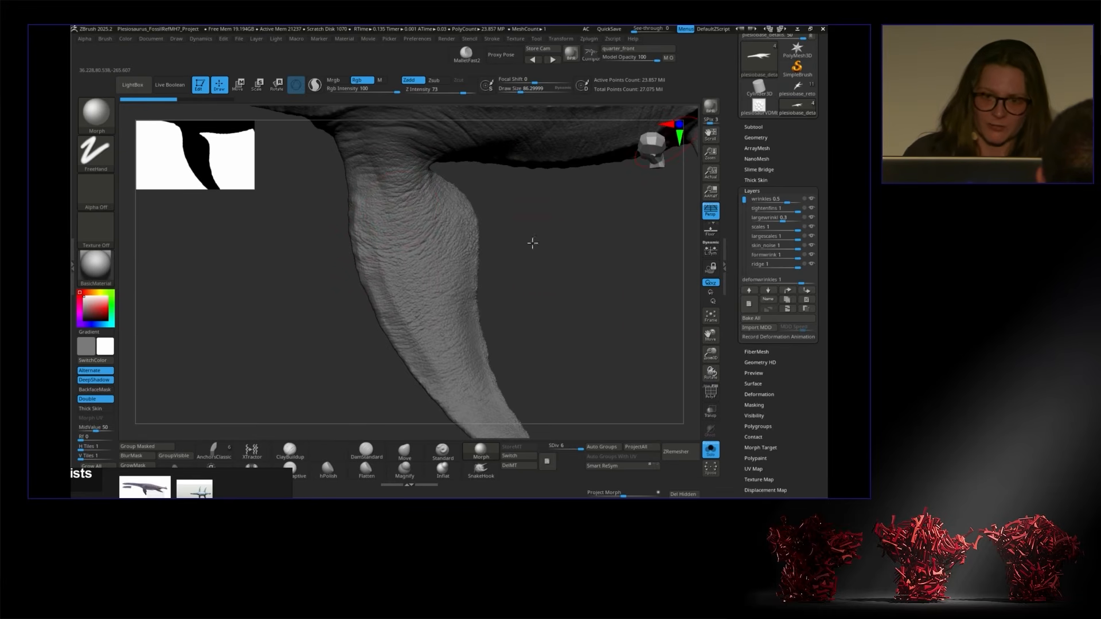
drag(709, 351, 682, 338)
alt+drag(577, 232, 553, 327)
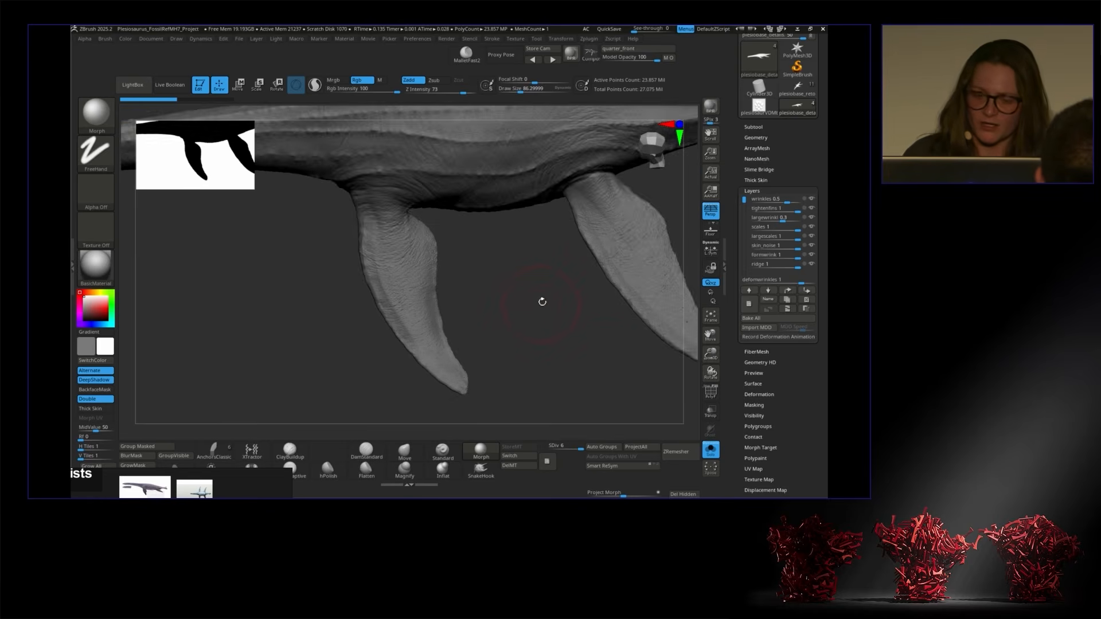
mouse_move(552, 286)
shift+mouse_down()
mouse_move(516, 312)
mouse_move(504, 303)
mouse_move(513, 284)
mouse_move(519, 342)
shift+mouse_up()
drag(711, 354, 690, 338)
alt+drag(514, 264, 431, 228)
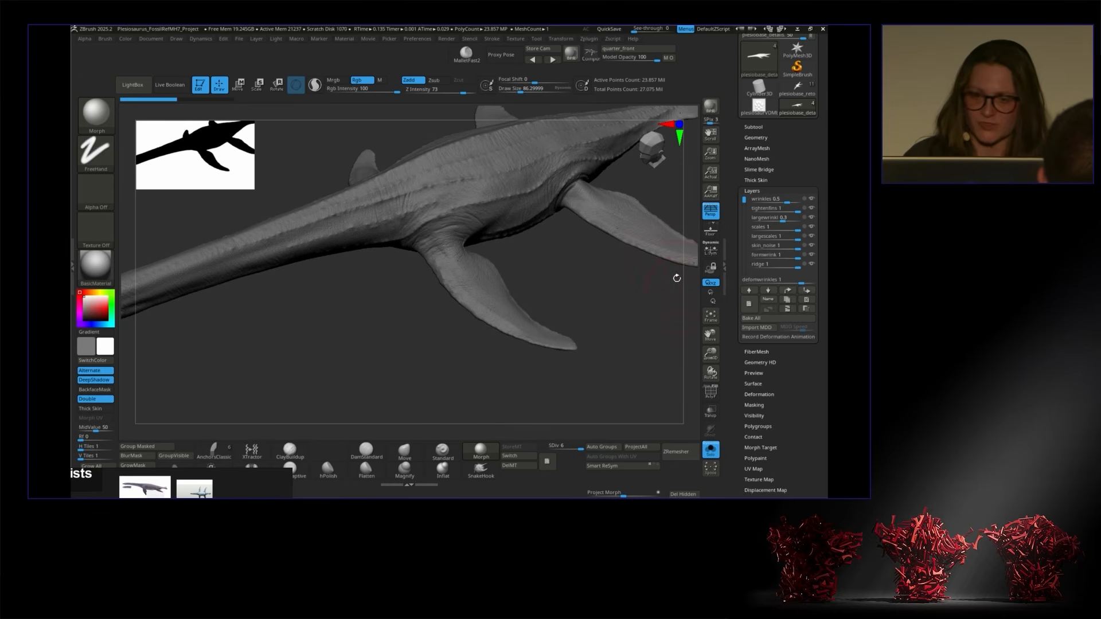
Step: Review the remaining detail layers down to the lowest wrinkles layer while viewing the body from the side
drag(656, 291, 608, 322)
drag(744, 202, 744, 230)
mouse_move(604, 315)
mouse_down()
mouse_move(604, 278)
mouse_move(612, 290)
mouse_move(452, 326)
mouse_up()
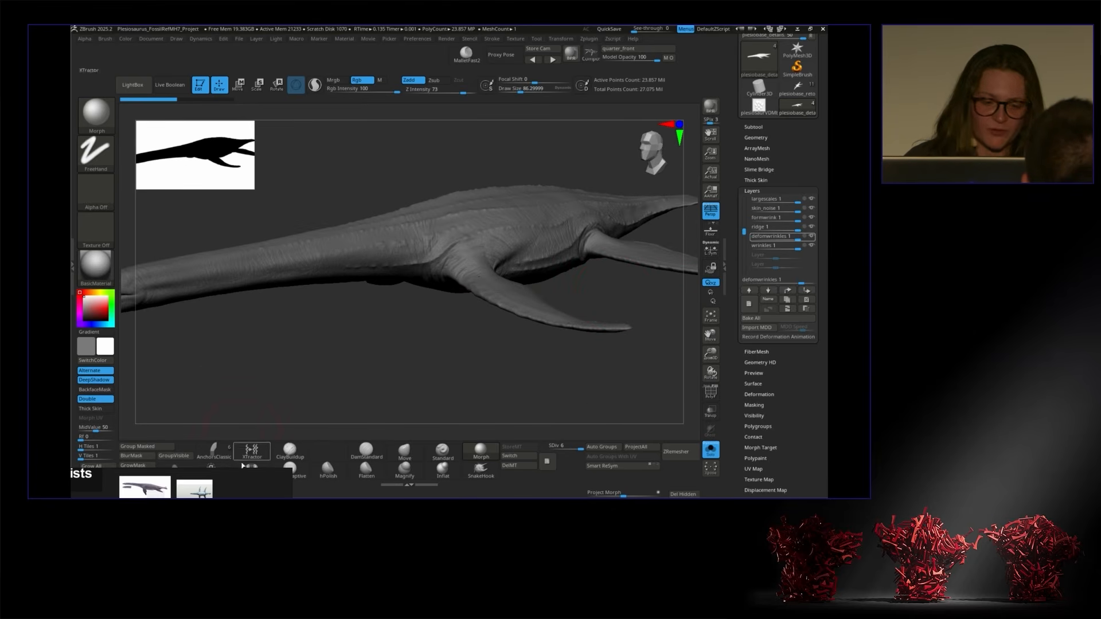
Step: Bring the Paleo Artists reference board partly into view below the model and examine the detailed plesiosaur's head and neck
drag(238, 477, 487, 187)
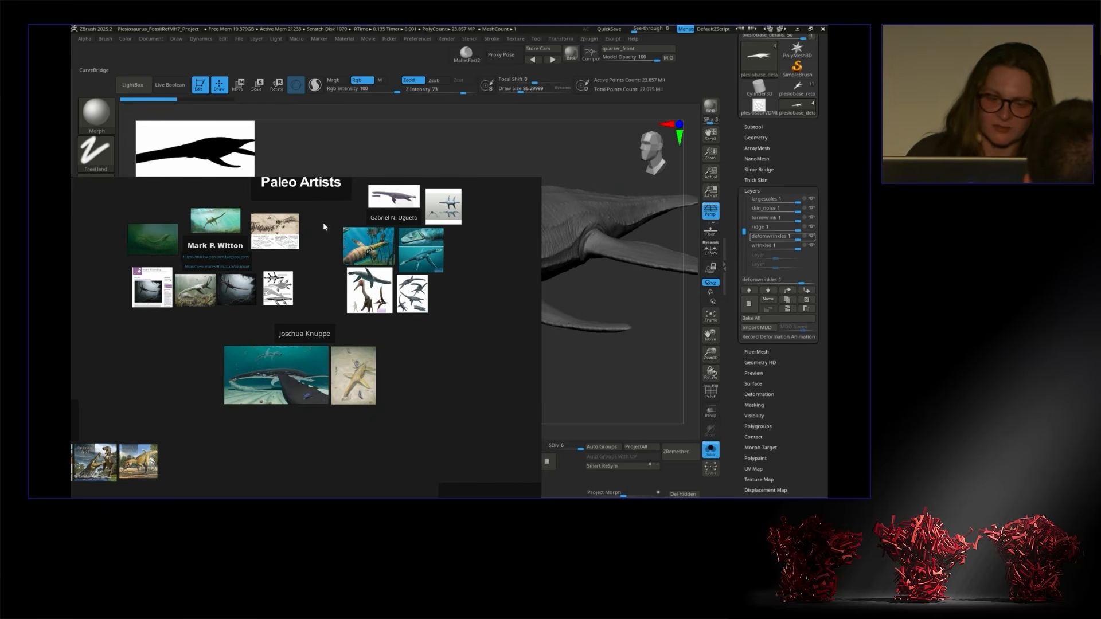
drag(357, 182, 293, 406)
drag(299, 350, 544, 306)
mouse_move(711, 352)
mouse_down()
mouse_move(715, 381)
mouse_move(713, 357)
mouse_up()
drag(640, 353, 674, 342)
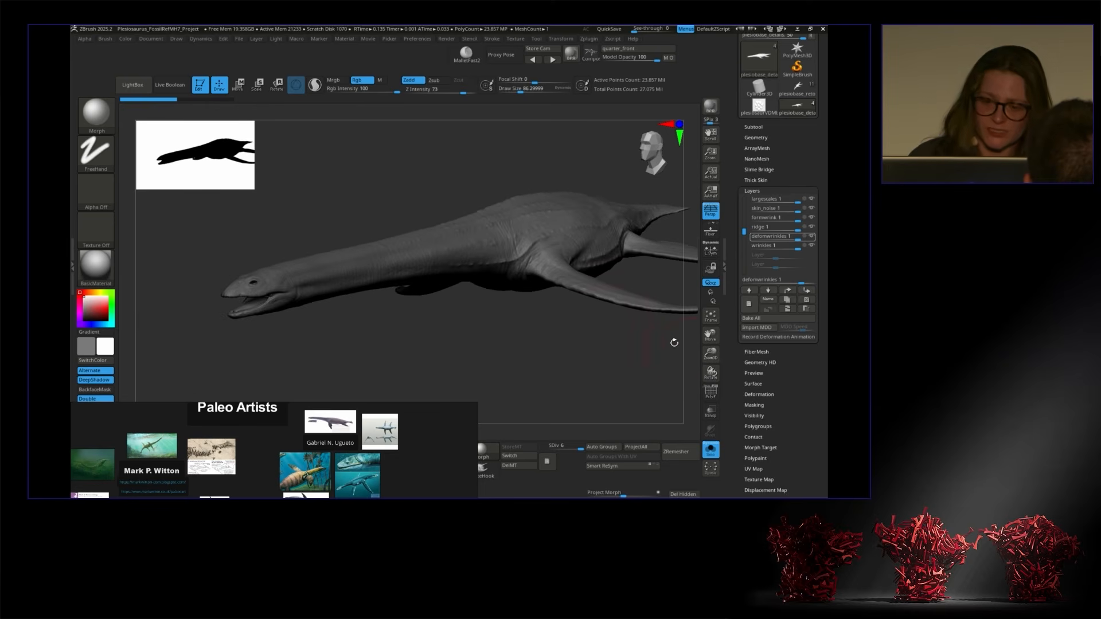
drag(567, 342, 571, 356)
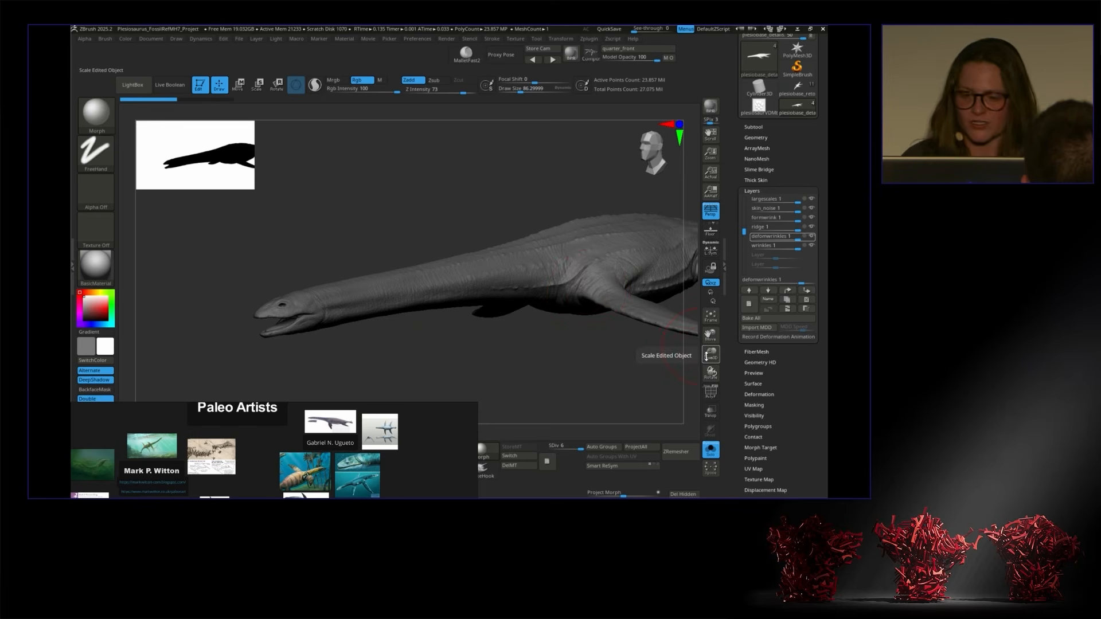
Step: Review the plesiosaur's surface noise settings in the NoiseMaker editor, shifting the reference board slightly, and leave the editor without applying changes
drag(707, 354, 731, 277)
click(753, 192)
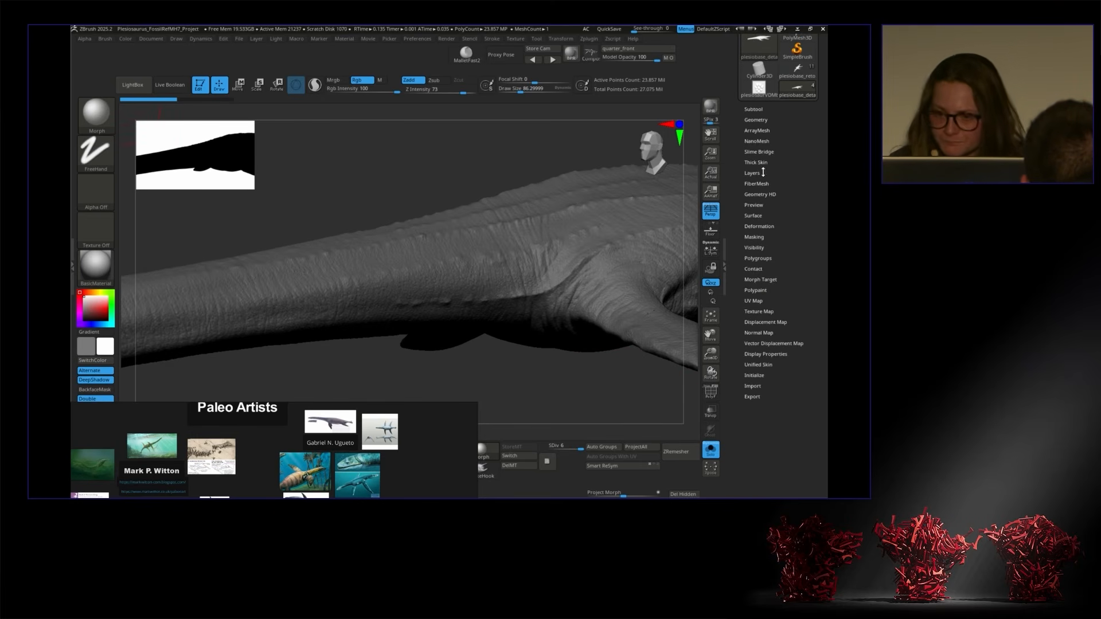
click(755, 215)
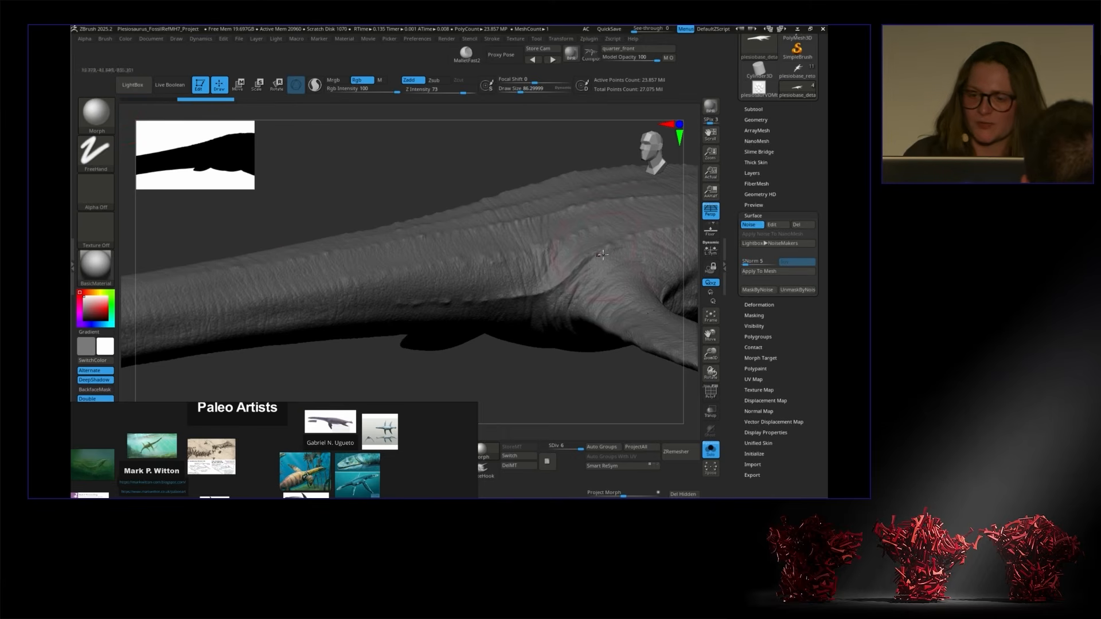
click(772, 224)
mouse_move(616, 326)
mouse_down()
mouse_move(592, 336)
mouse_move(632, 328)
mouse_up()
mouse_move(418, 409)
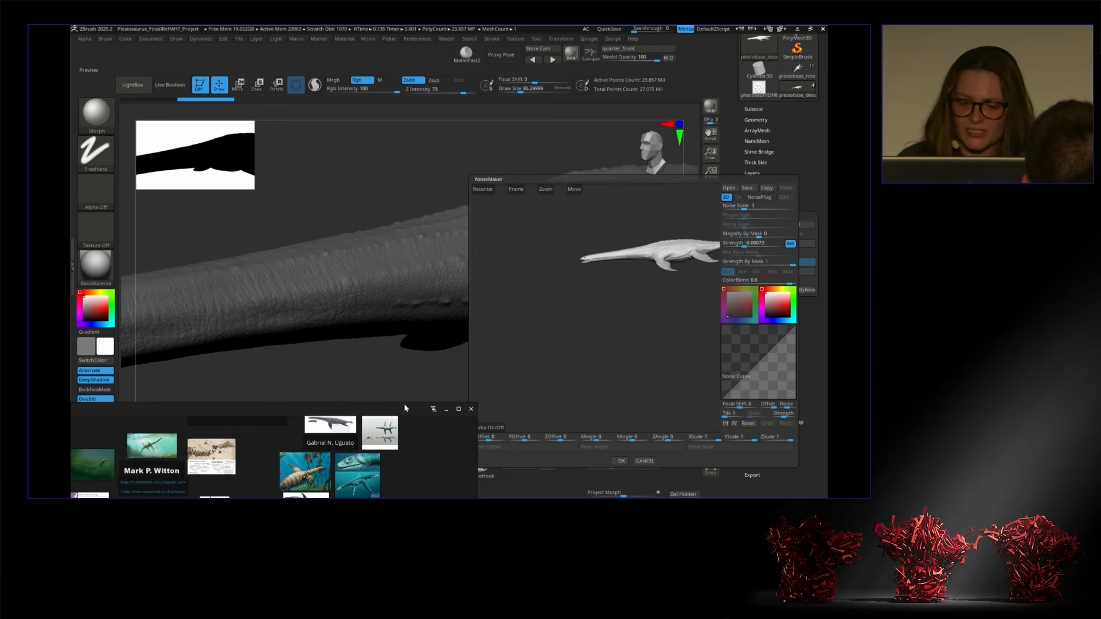
drag(401, 412, 368, 401)
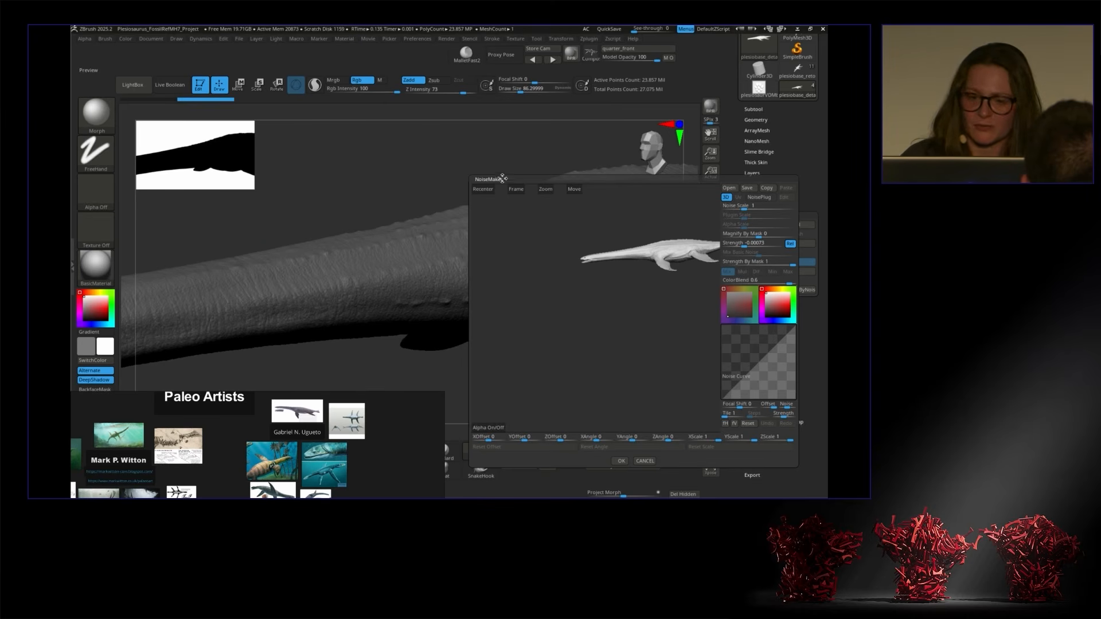
click(644, 461)
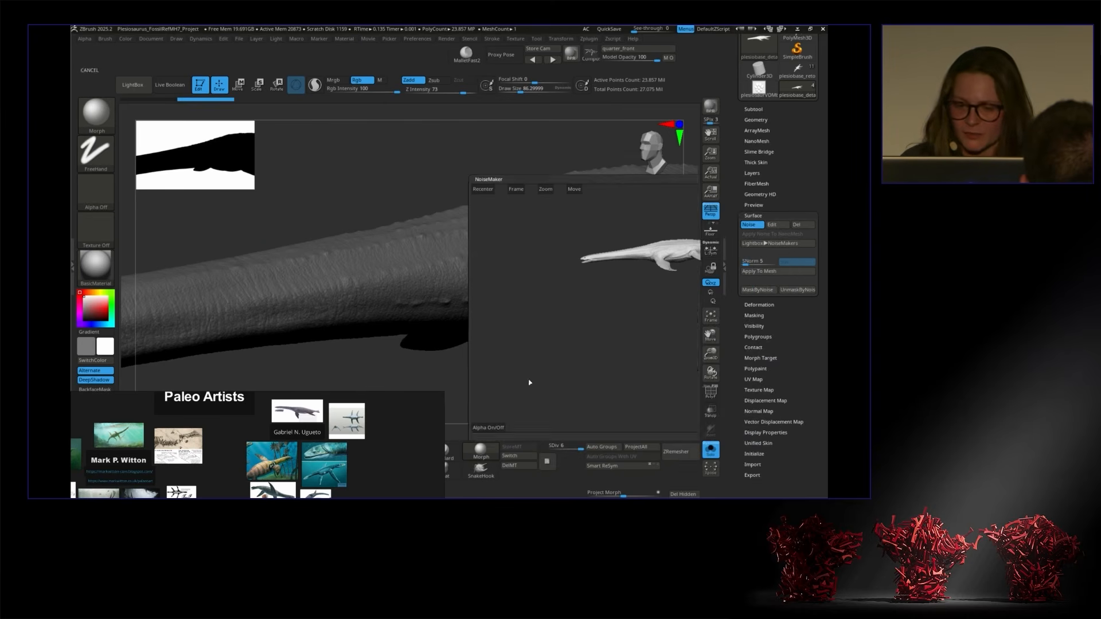
Step: Examine the fine skin noise and wrinkles where the neck meets the front flipper, and how they read across the whole body
drag(478, 350, 409, 253)
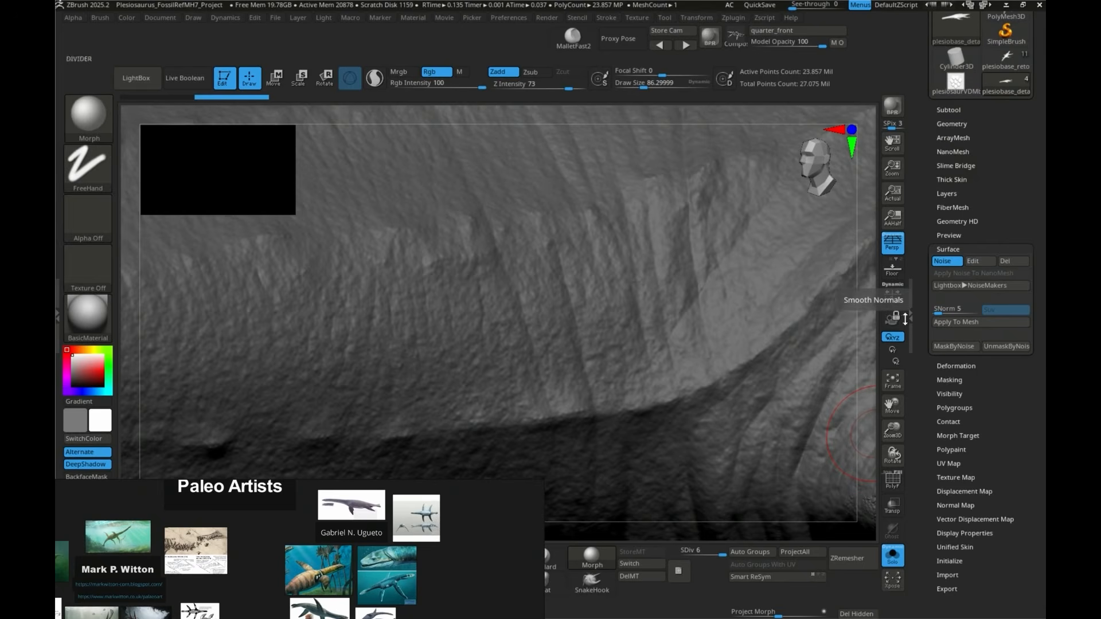
drag(894, 428, 742, 352)
alt+drag(641, 424, 595, 398)
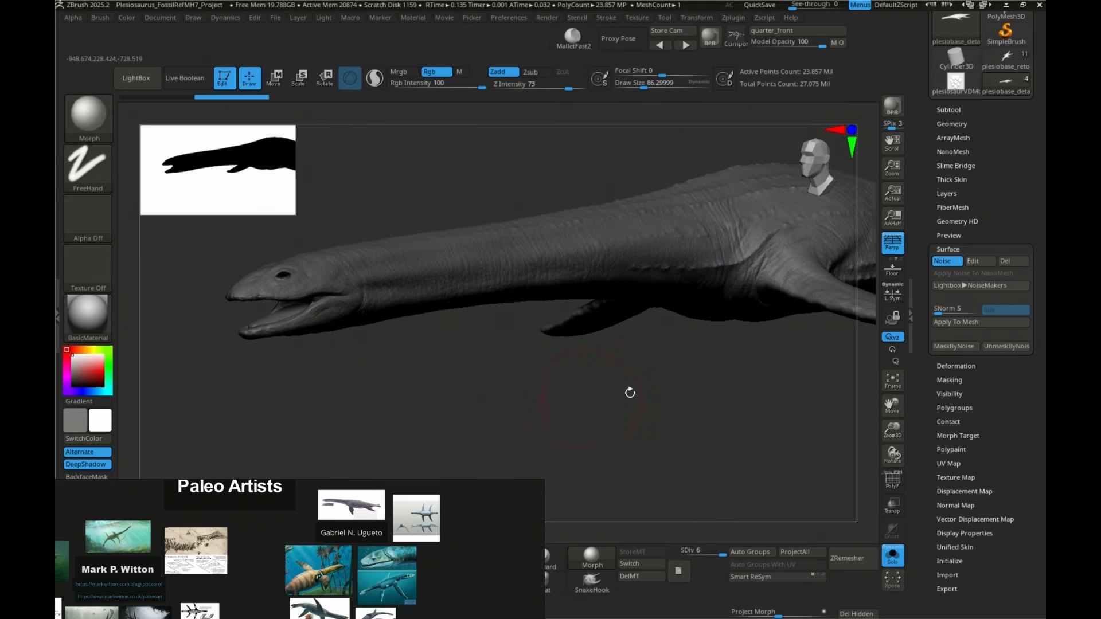
alt+drag(689, 403, 619, 460)
drag(893, 431, 803, 446)
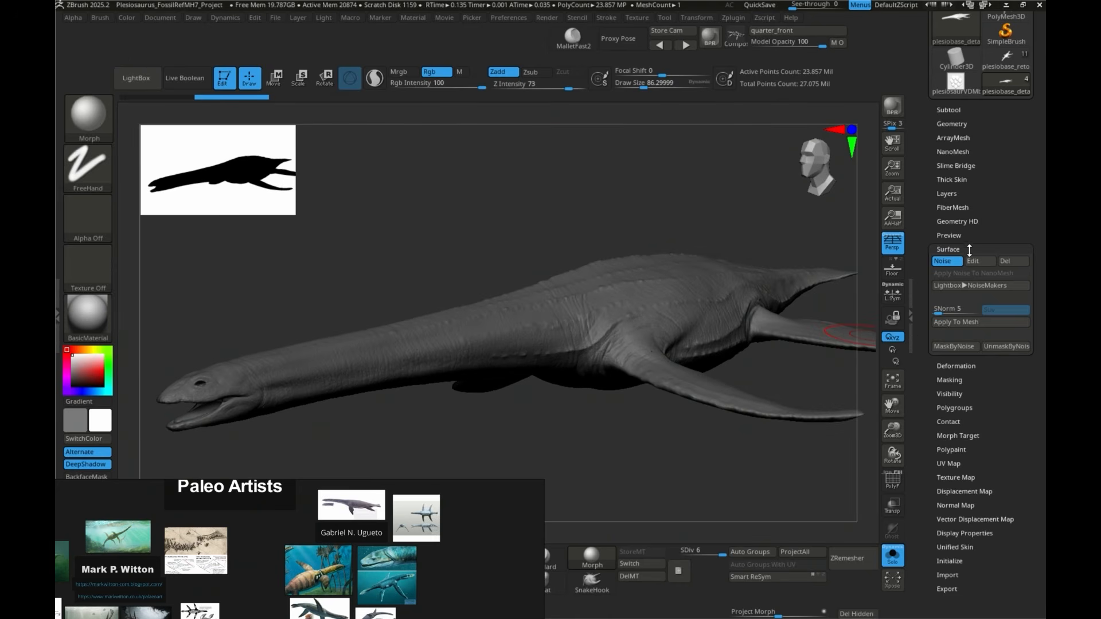
Step: Show the sculpt's layer list again and view the whole plesiosaur from several angles, with more of the Paleo Artists reference board visible
click(969, 251)
click(956, 192)
drag(863, 196, 852, 229)
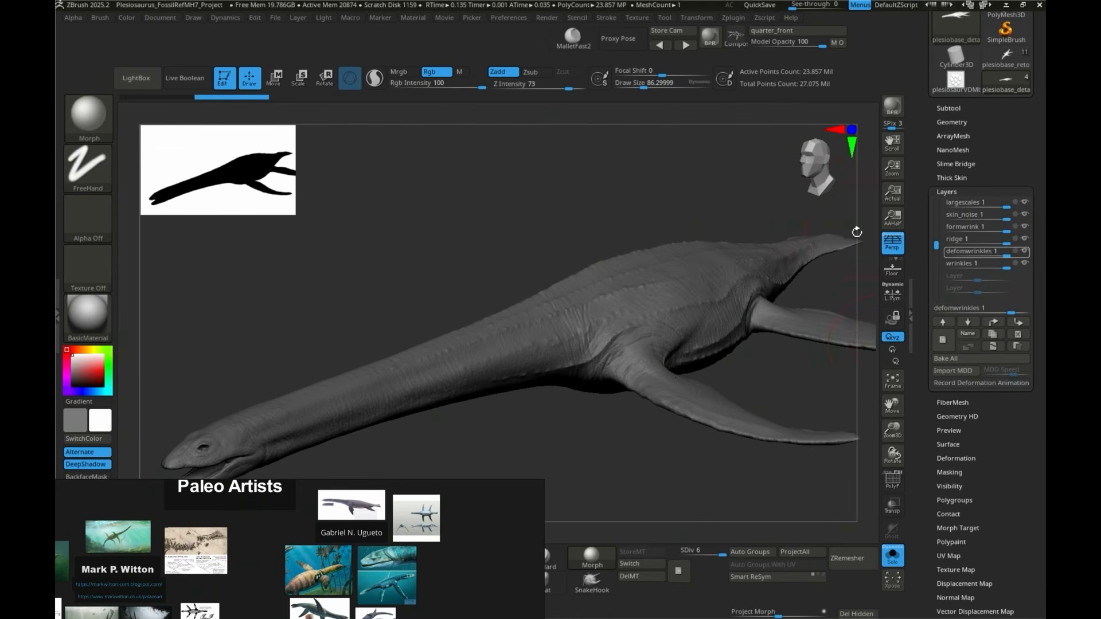
drag(893, 430, 867, 408)
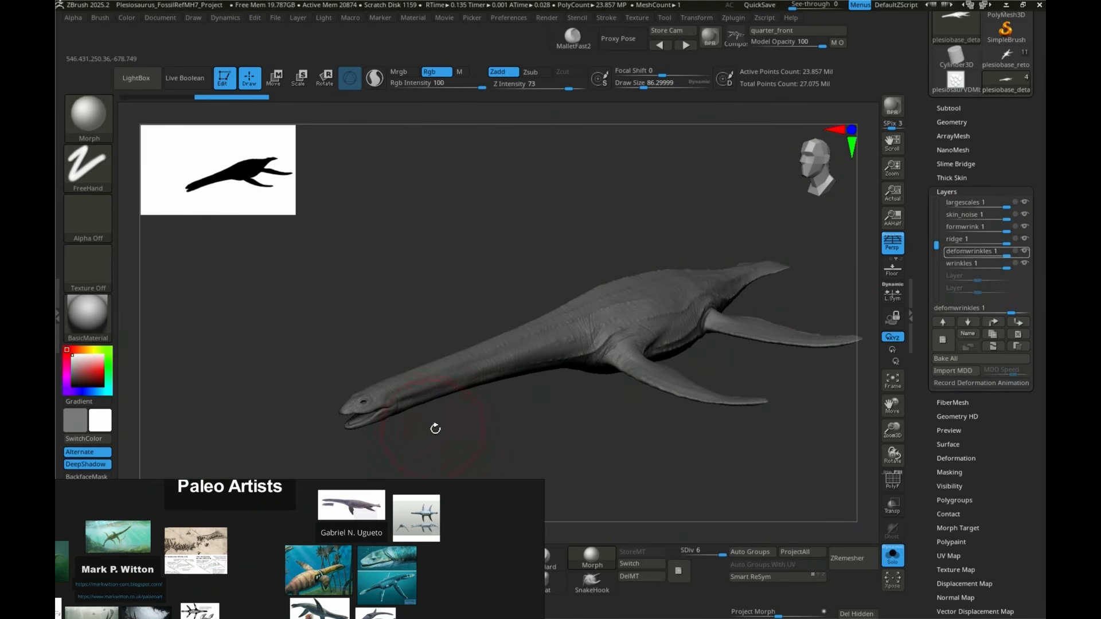
drag(432, 485, 472, 468)
mouse_move(532, 394)
mouse_down()
mouse_move(541, 383)
mouse_move(530, 413)
mouse_up()
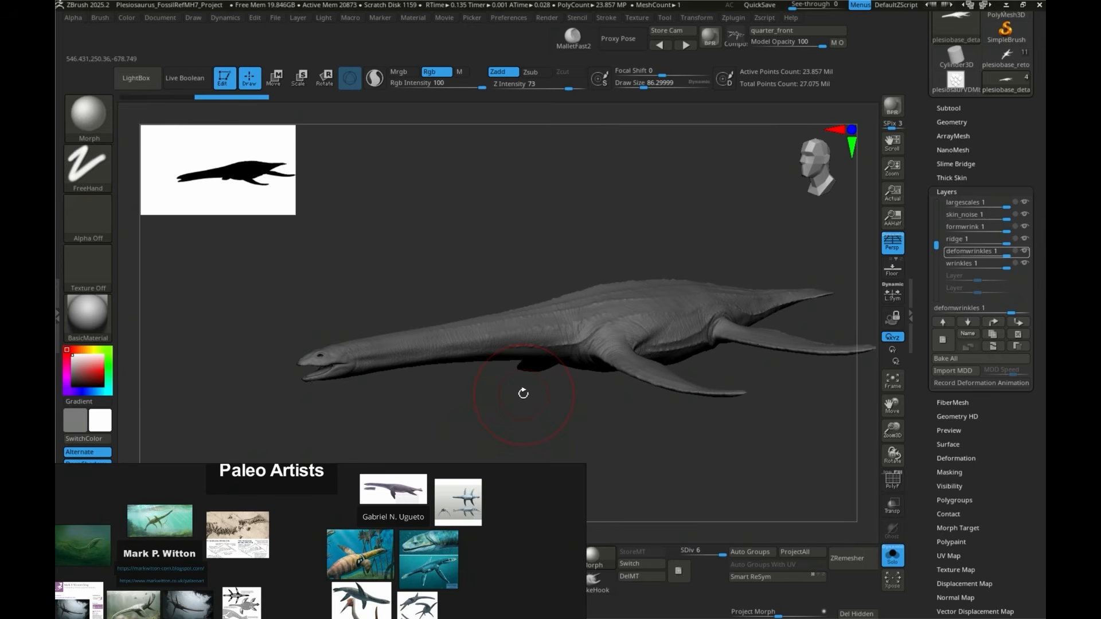